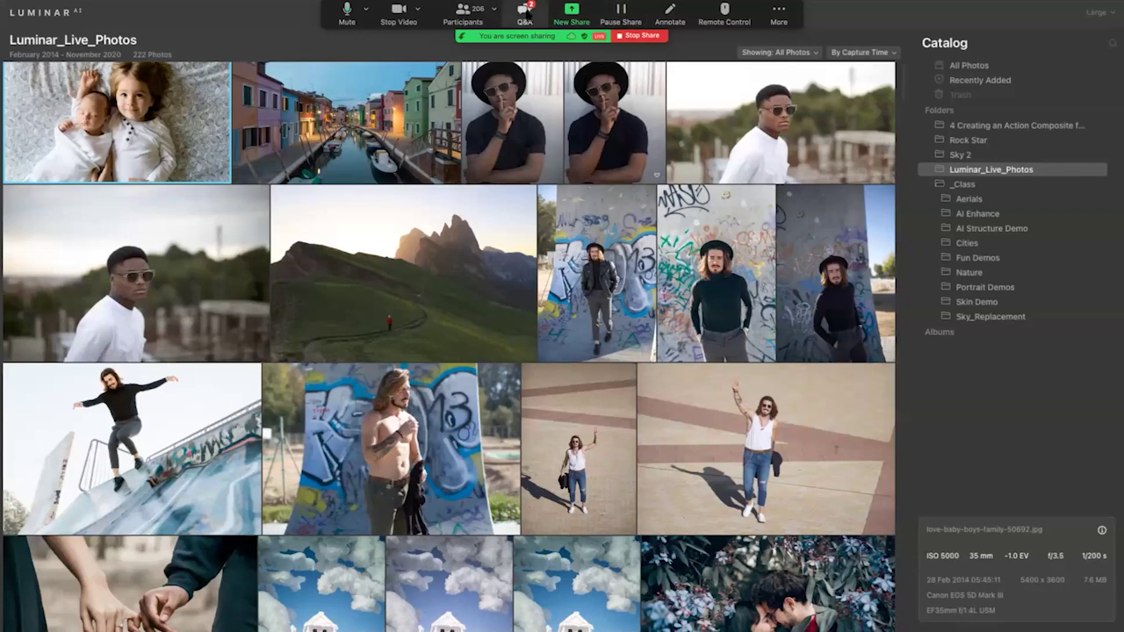
Take the photo catalog window out of full screen and enlarge it to fill most of the display.
mouse_move(4, 6)
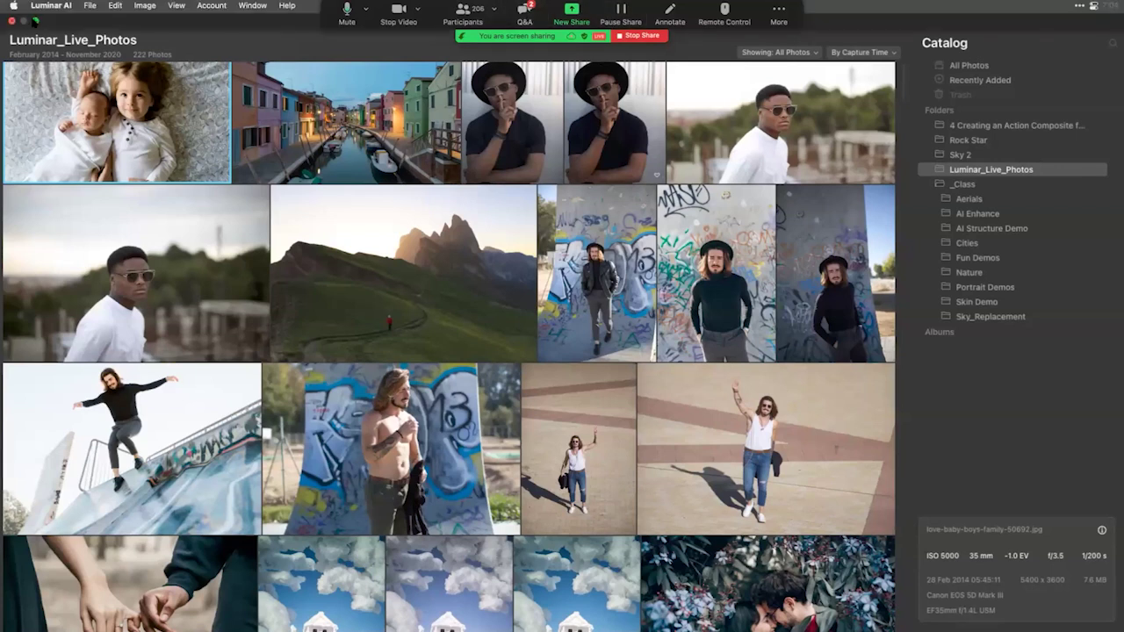
left_click(35, 21)
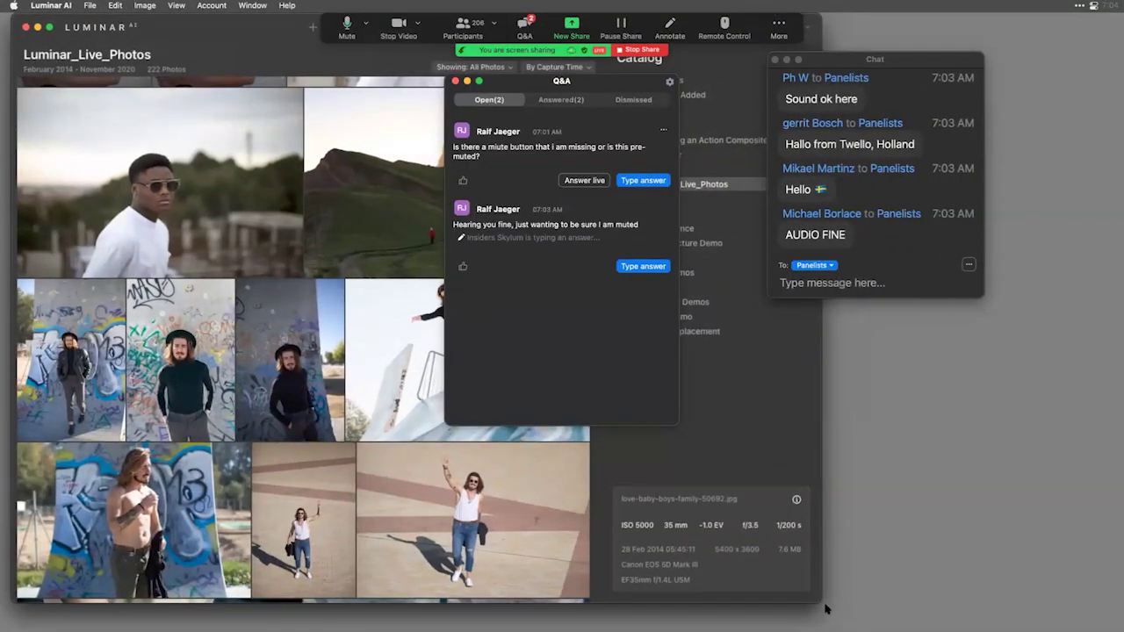
left_click_drag(822, 603, 1120, 631)
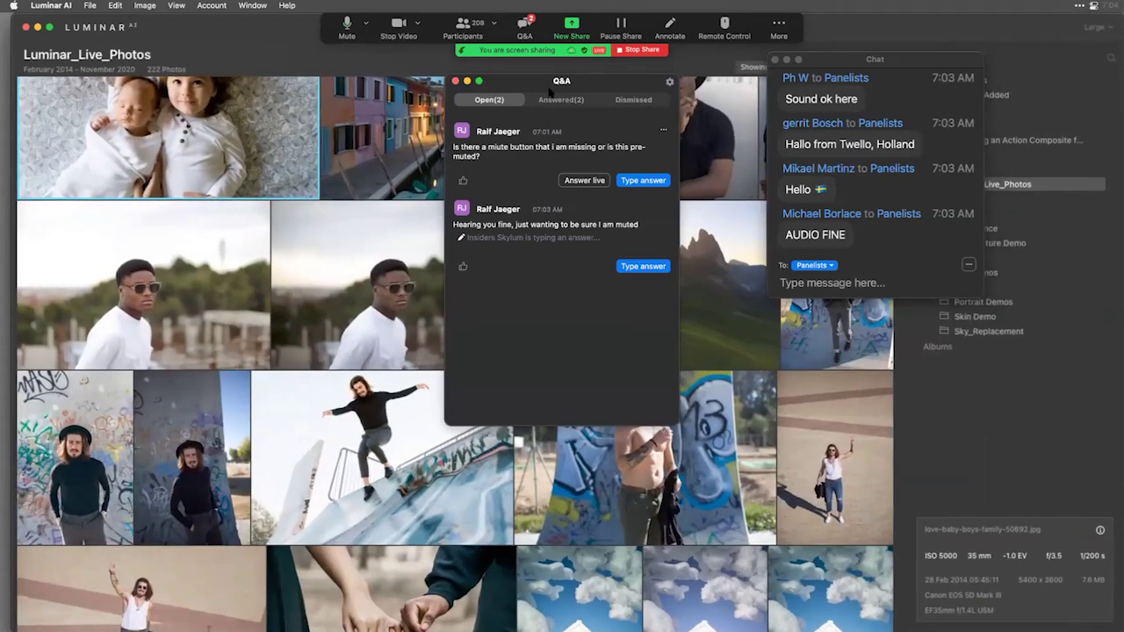
Clear the catalog list by closing the meeting chat and moving the Q&A window below the folders, with the catalog window extended to the screen edge.
left_click_drag(549, 91, 1017, 52)
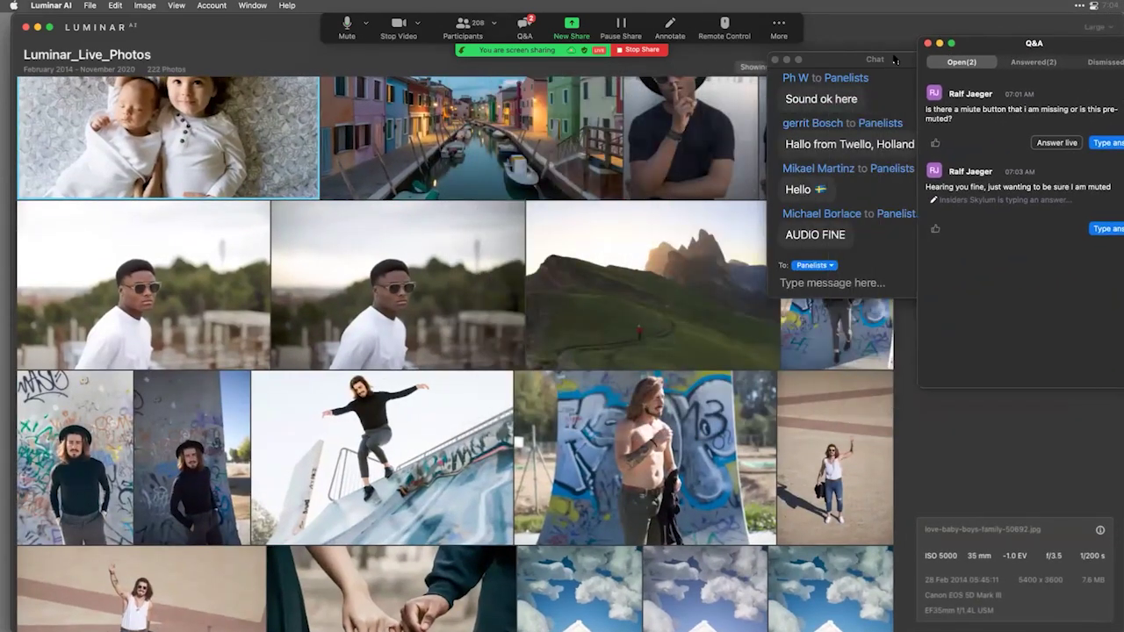
left_click(775, 59)
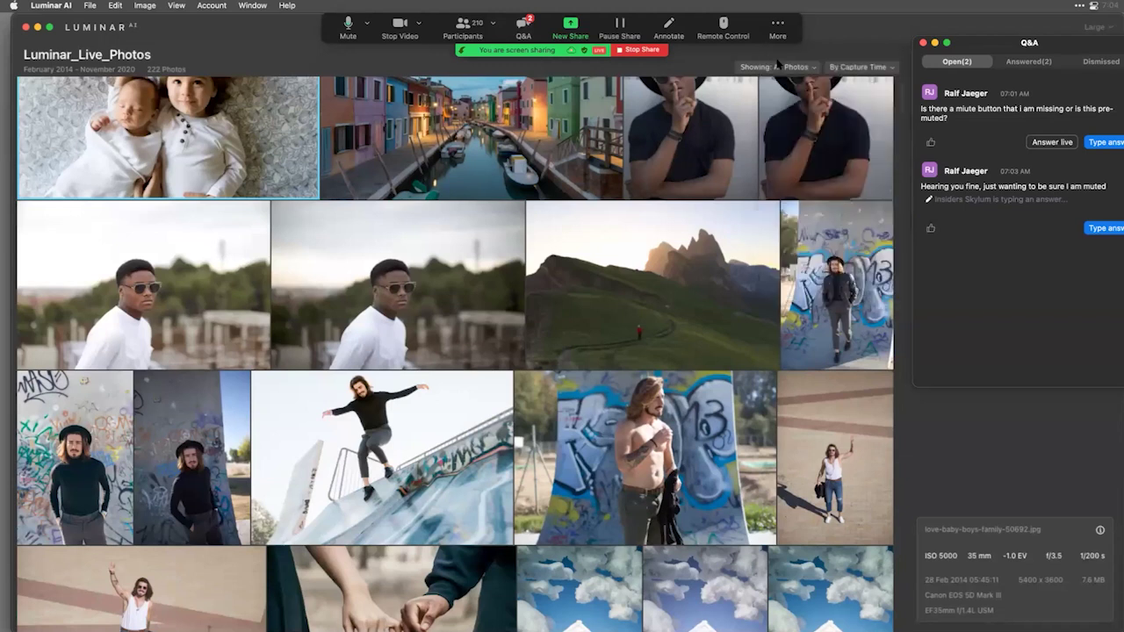
left_click_drag(1010, 49, 1011, 477)
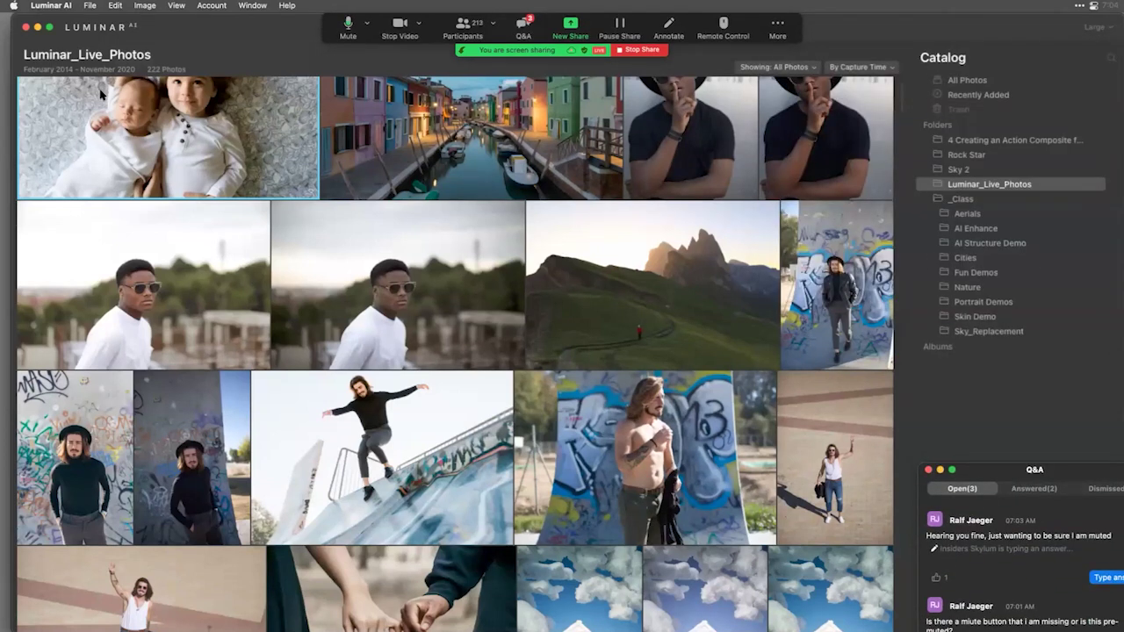
left_click_drag(13, 86, 2, 87)
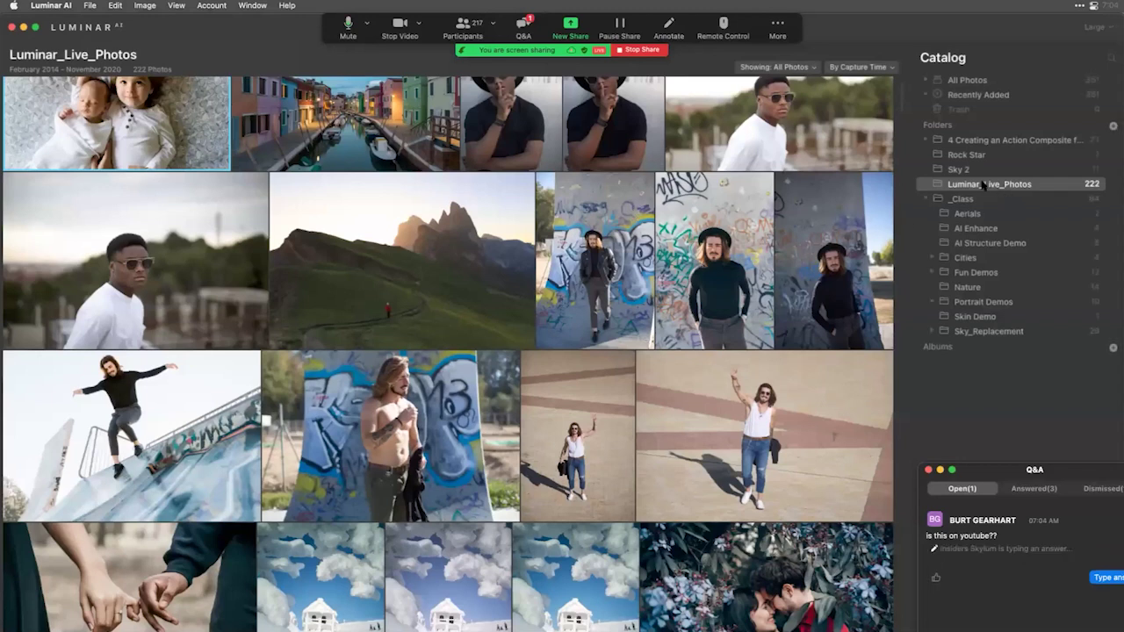
Open the dark cherry blossom canal photo from the AI Enhance folder and move the meeting toolbar off the mode buttons.
left_click(975, 230)
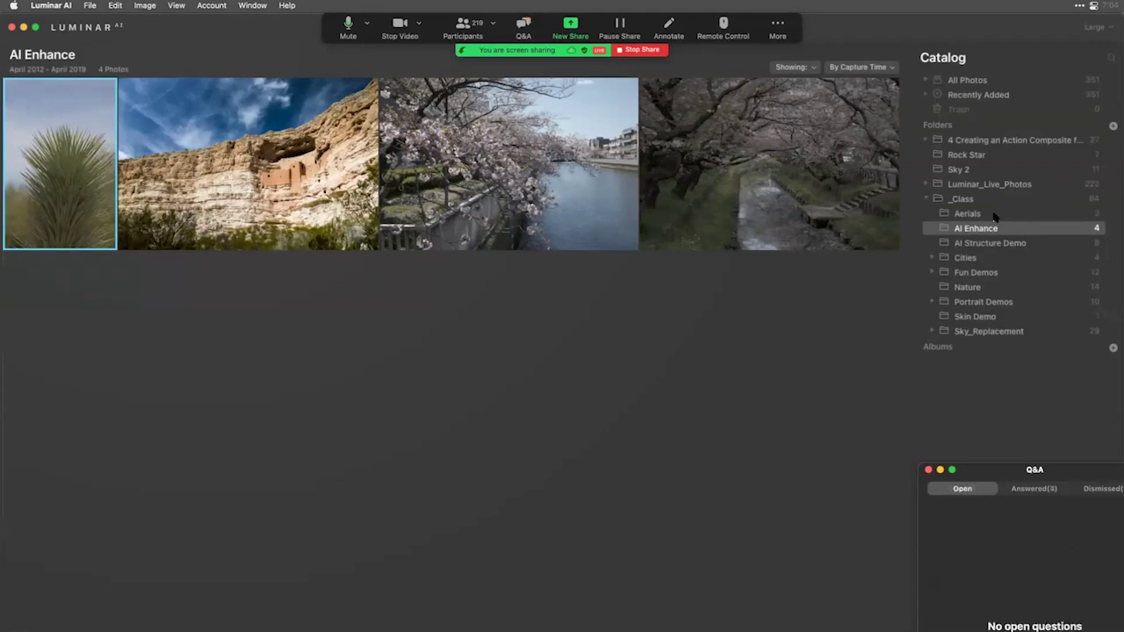
double_click(694, 172)
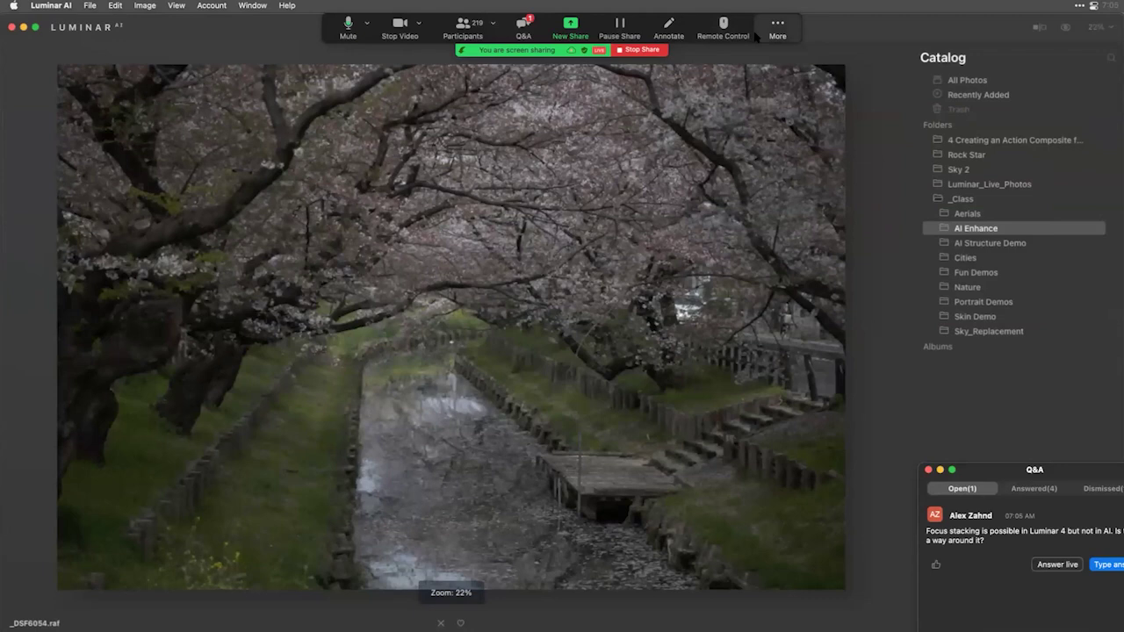
left_click_drag(755, 37, 585, 41)
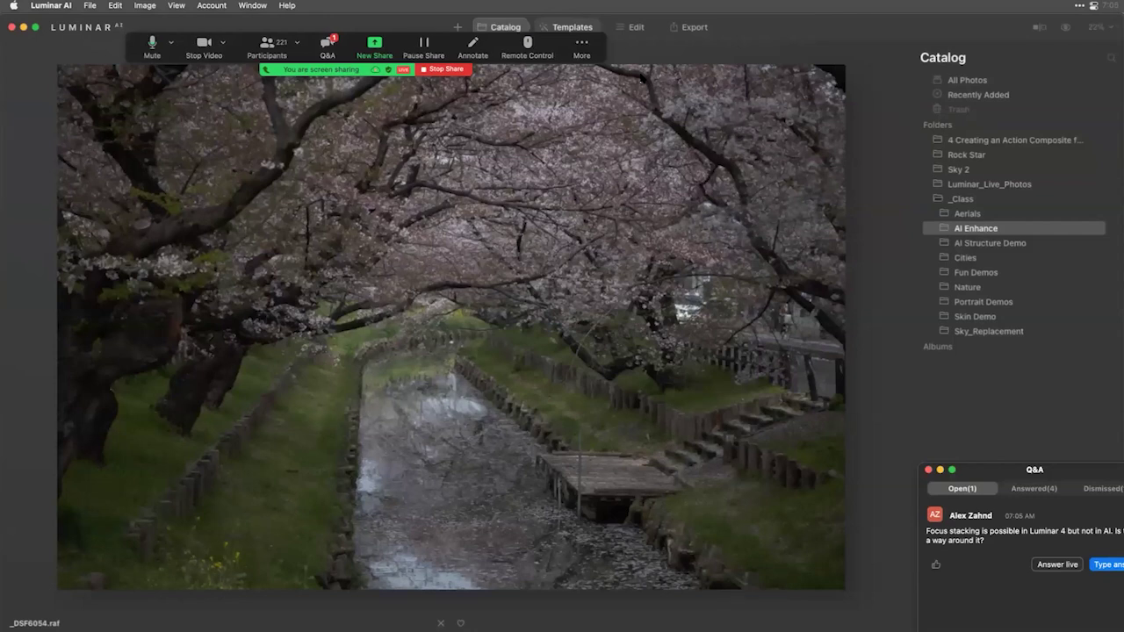
Browse the templates suggested for this photo and open the Nature collection.
left_click(579, 28)
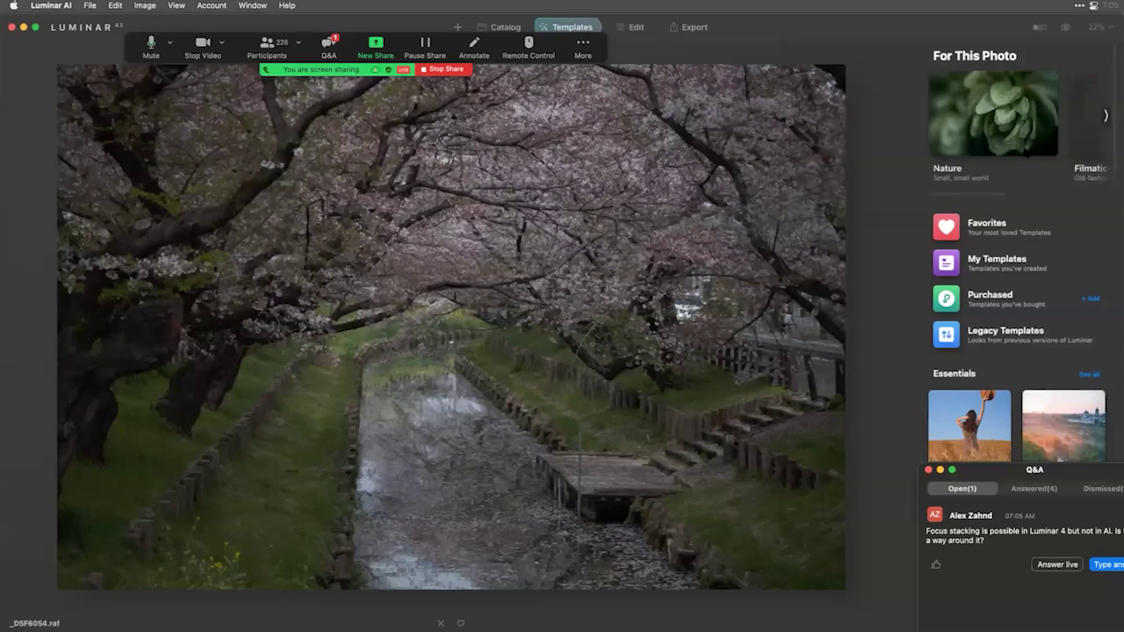
left_click(1105, 117)
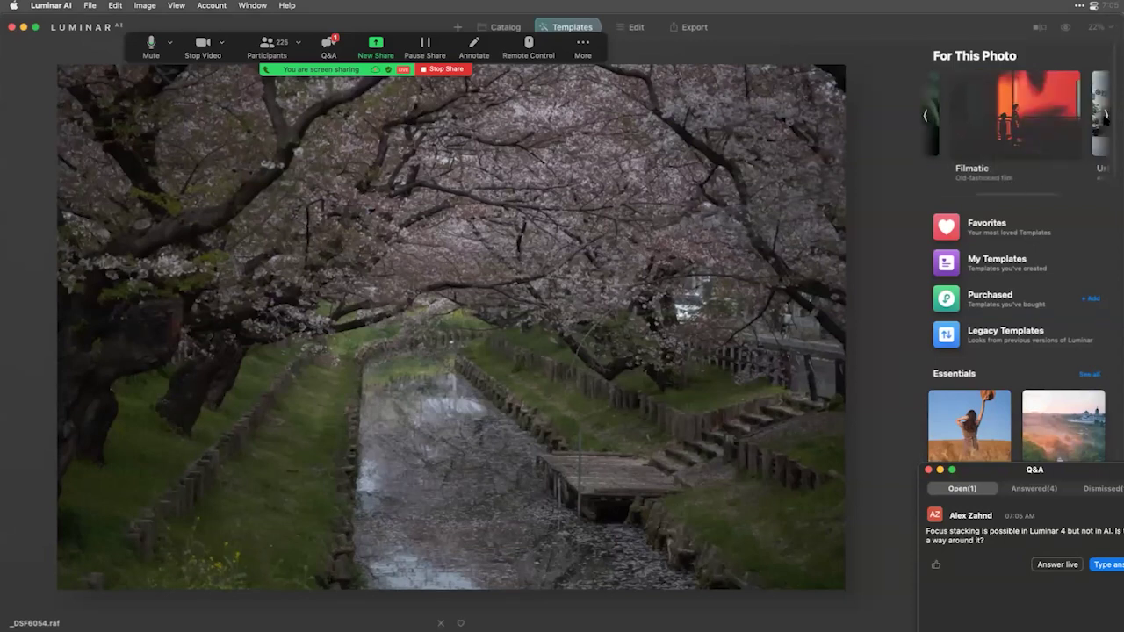
left_click(1106, 116)
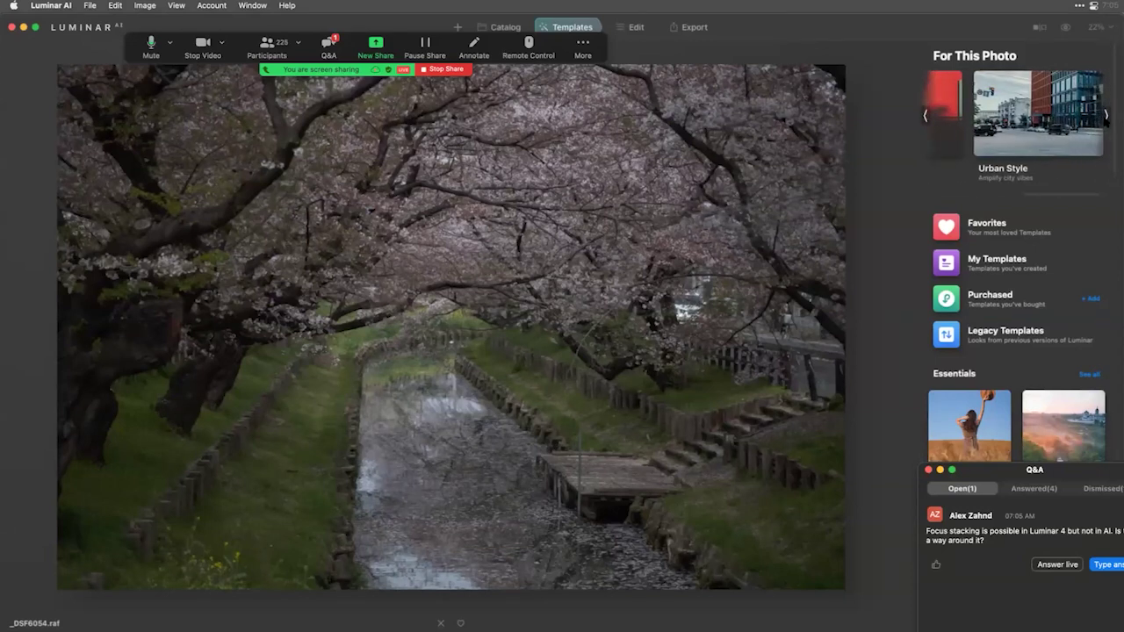
left_click(926, 116)
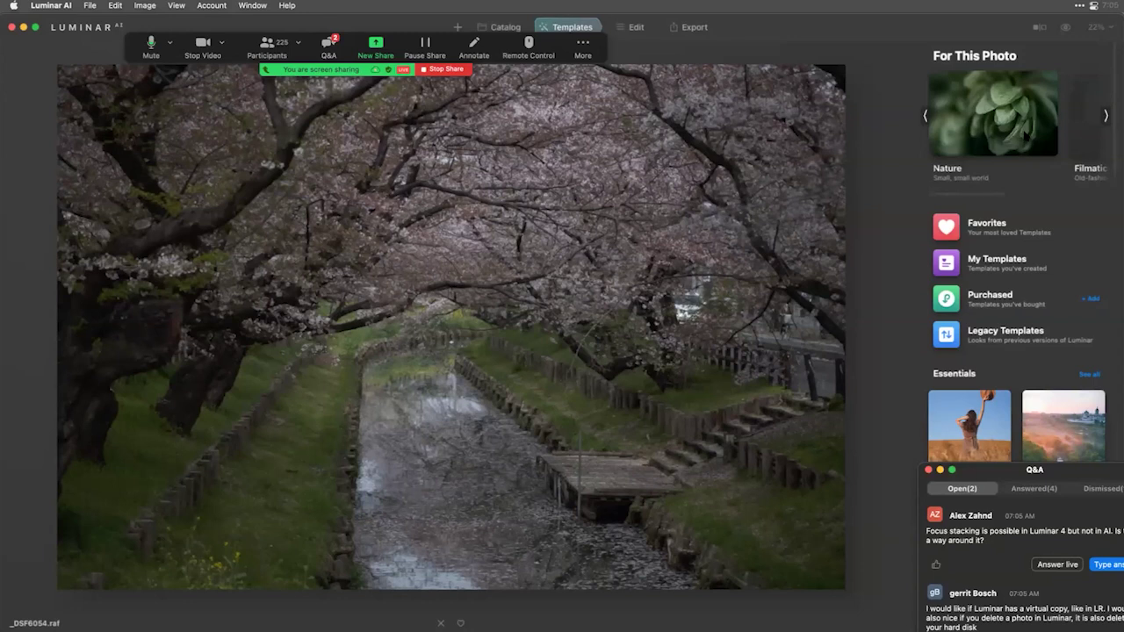
left_click(994, 114)
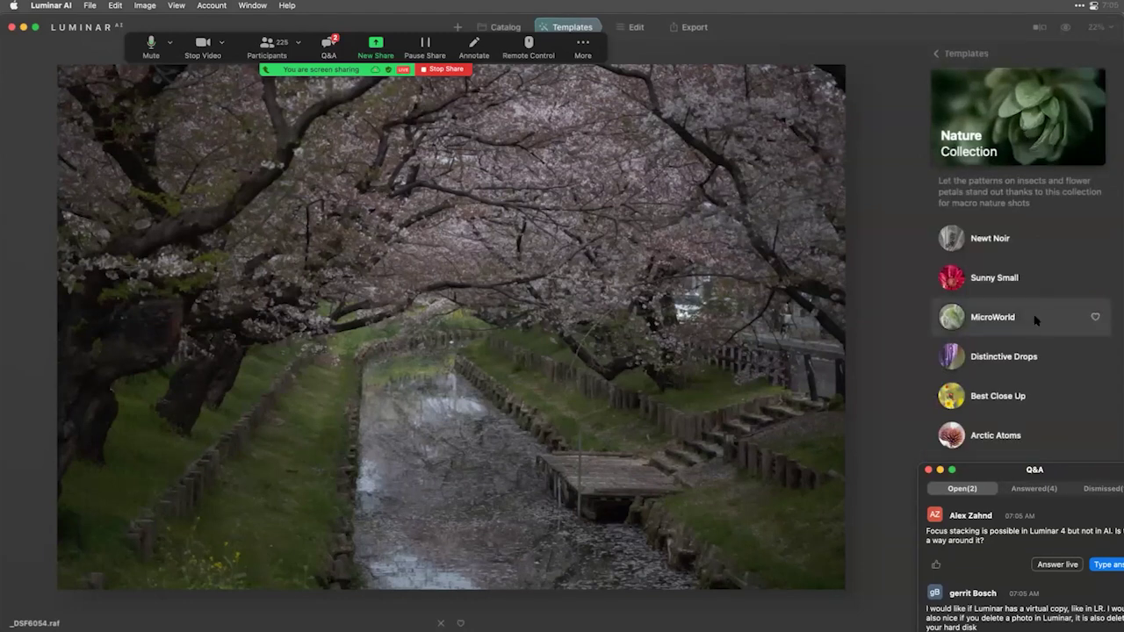
Try the Sunny Small, MicroWorld, Distinctive Drops and Best Close Up templates on the canal photo, and clear the applied template.
left_click_drag(1014, 482, 696, 546)
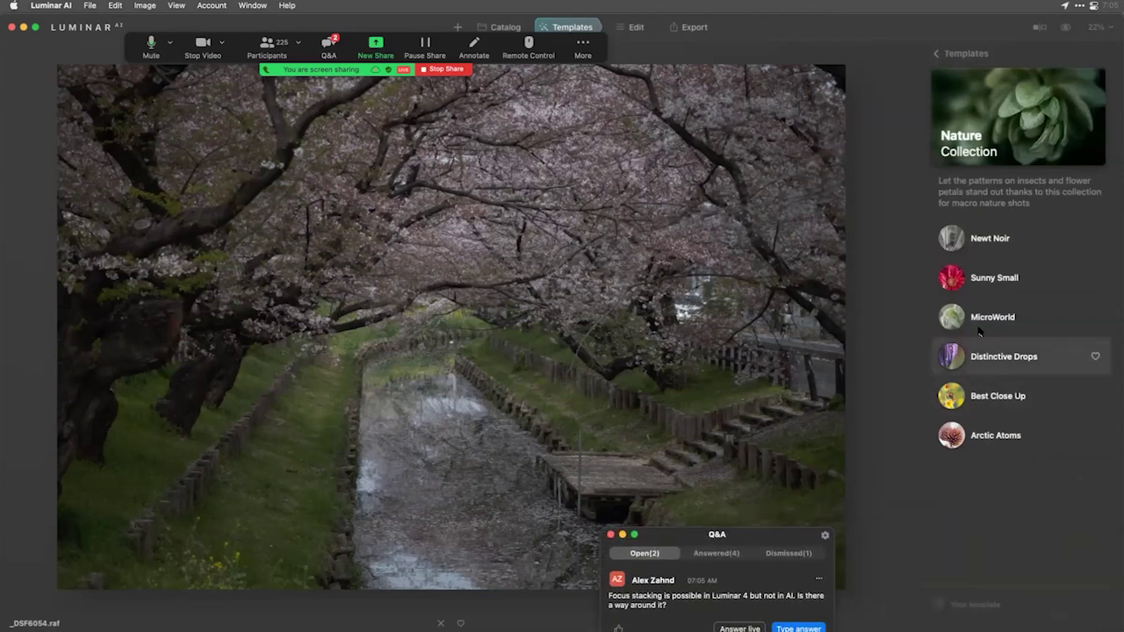
left_click(989, 278)
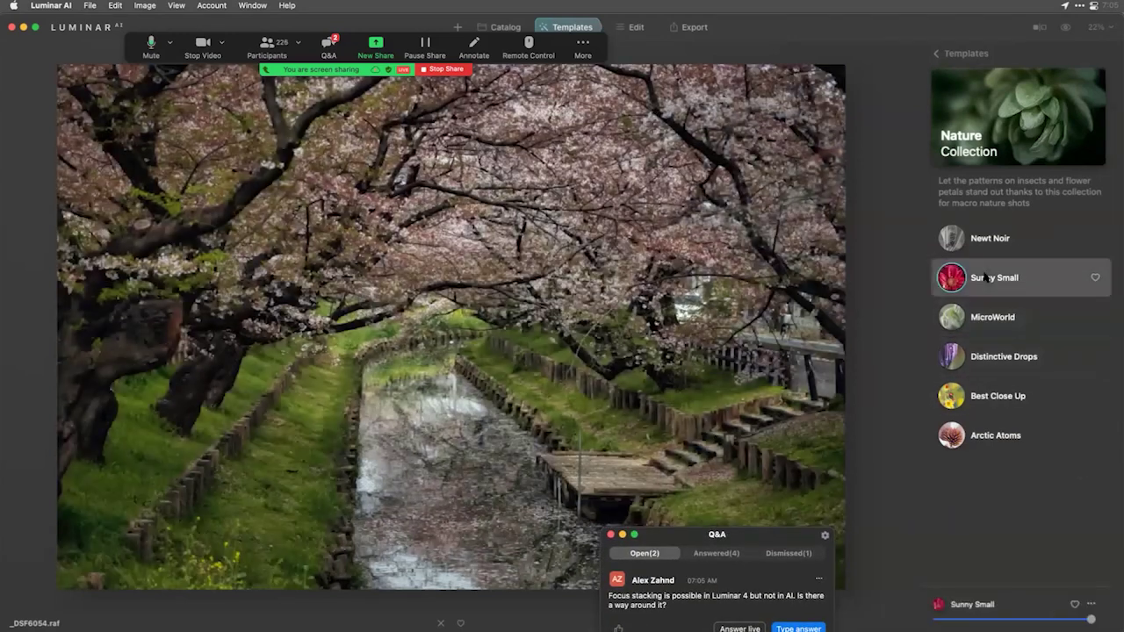
left_click(995, 318)
left_click(1002, 358)
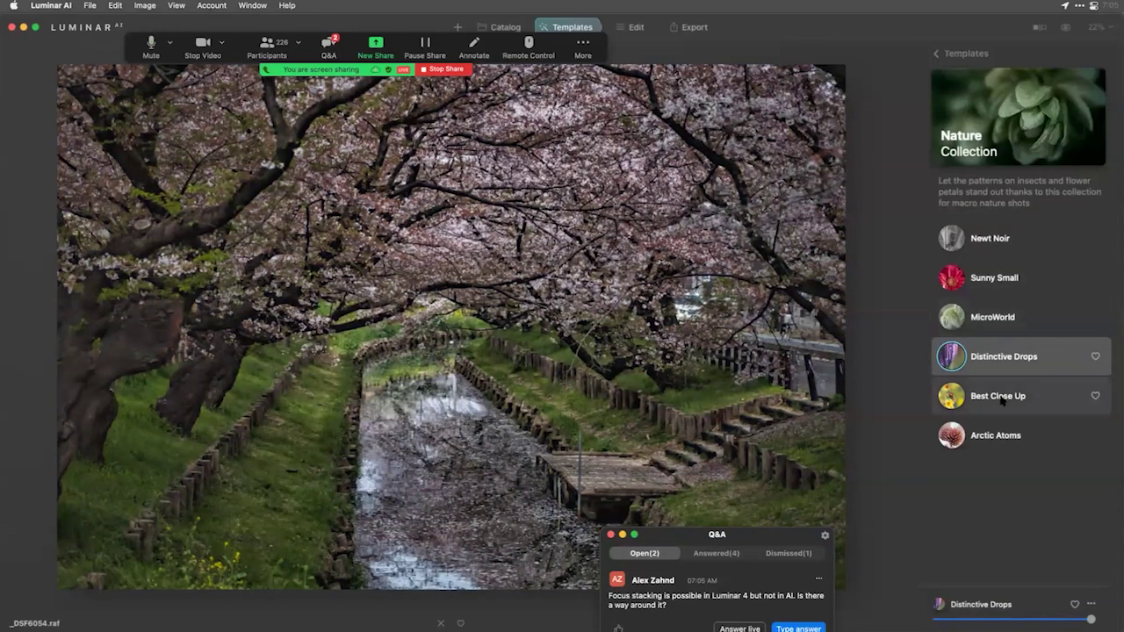
left_click(1002, 399)
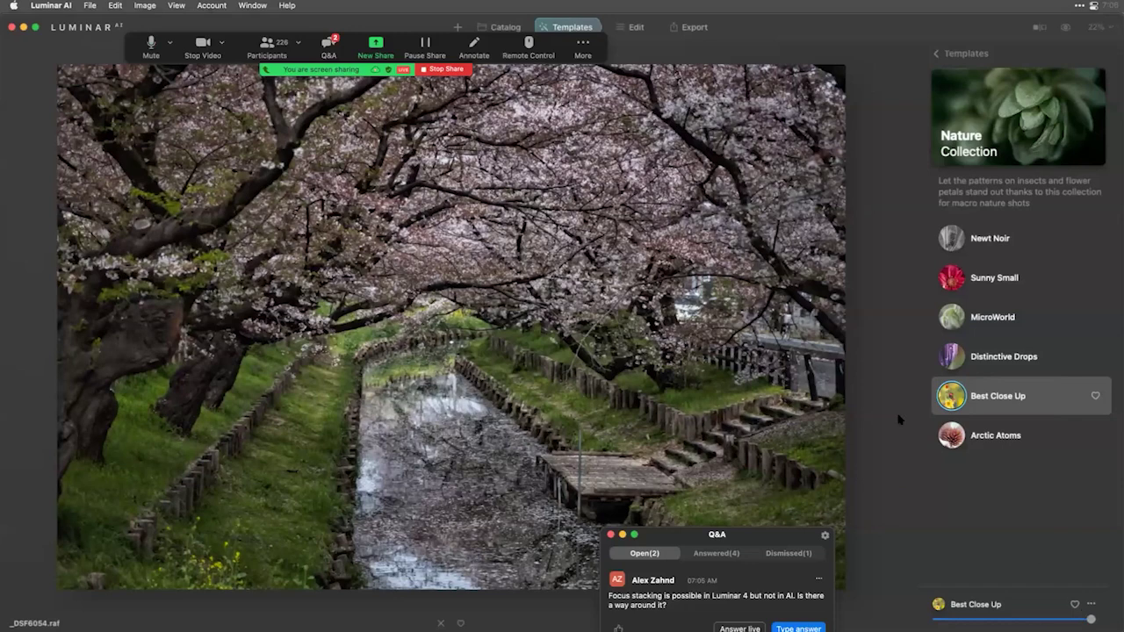
left_click(945, 463)
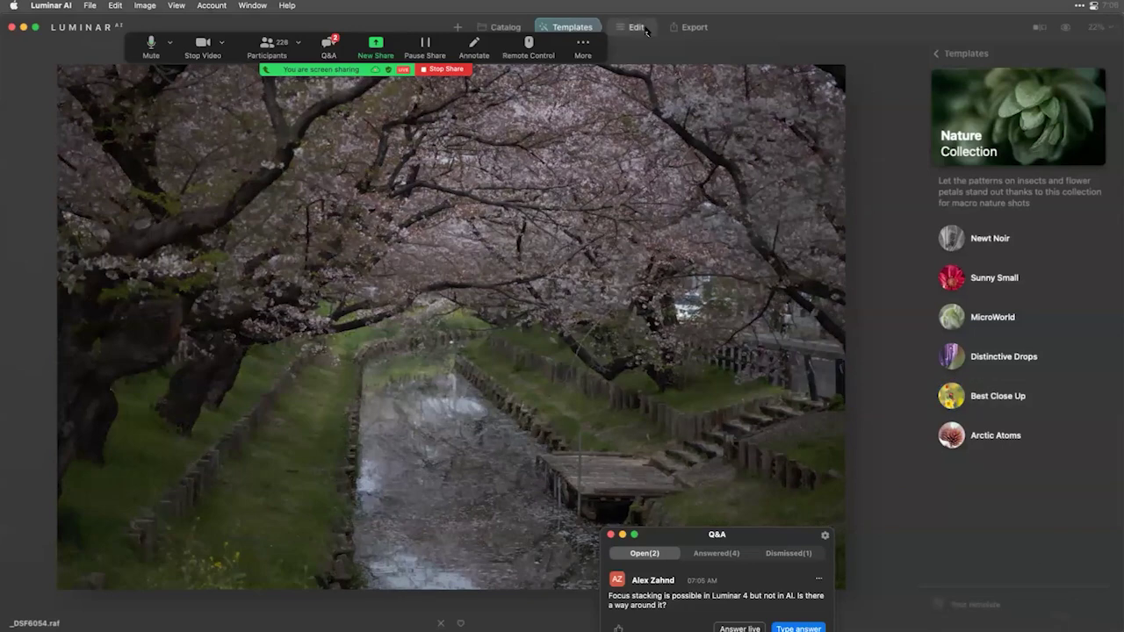
Switch the canal photo to the editing tools and raise the Q&A window over the photo.
left_click(636, 27)
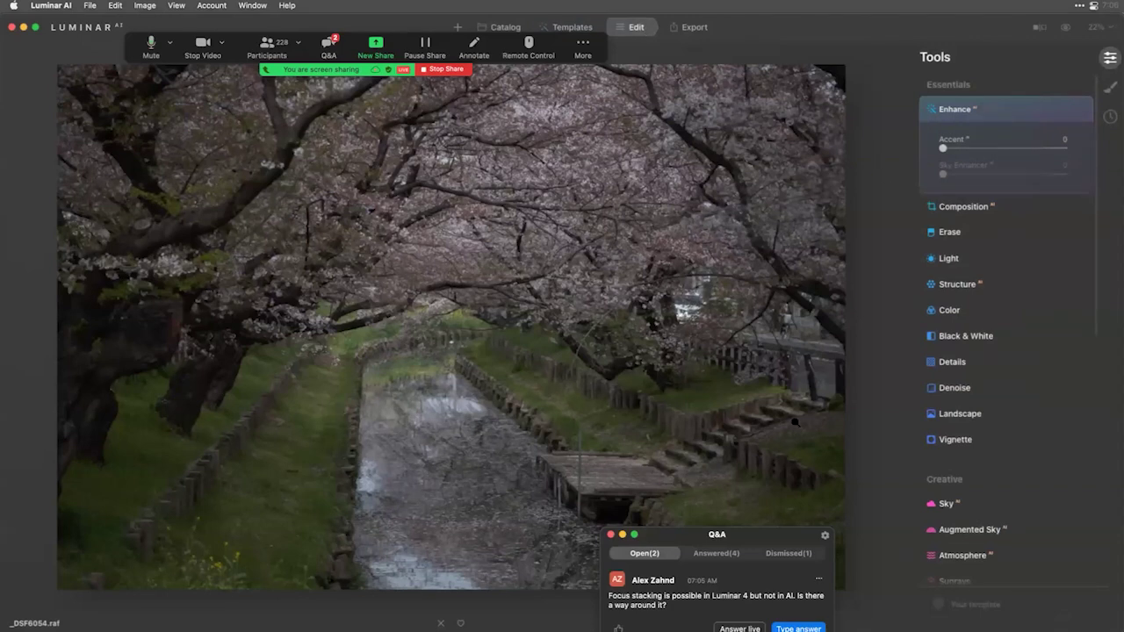
left_click(834, 505)
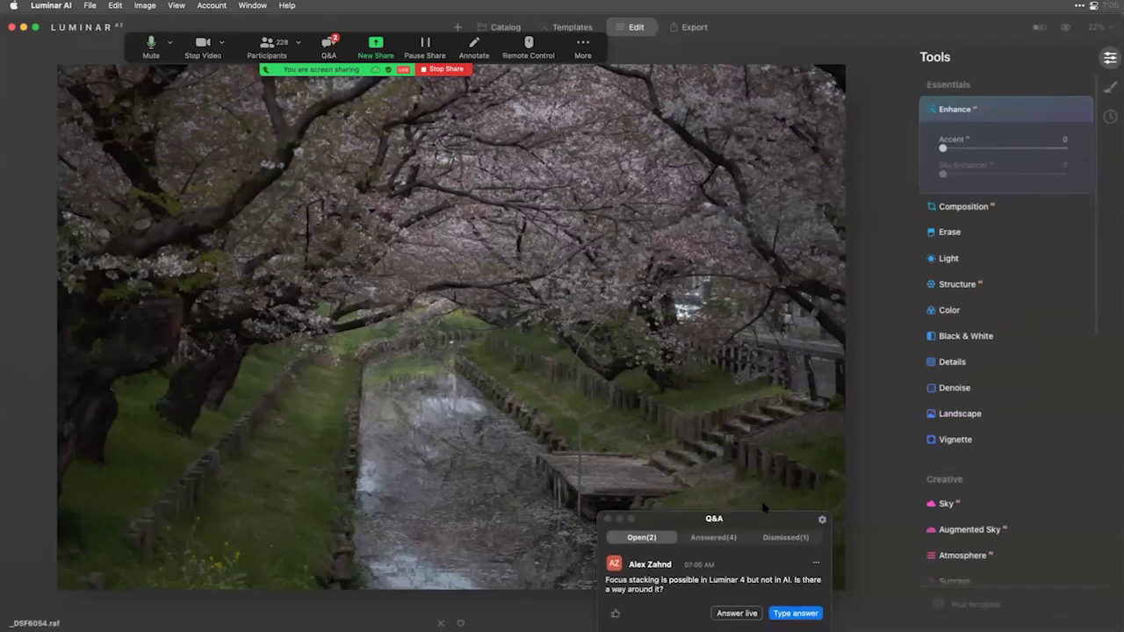
left_click_drag(771, 538, 748, 458)
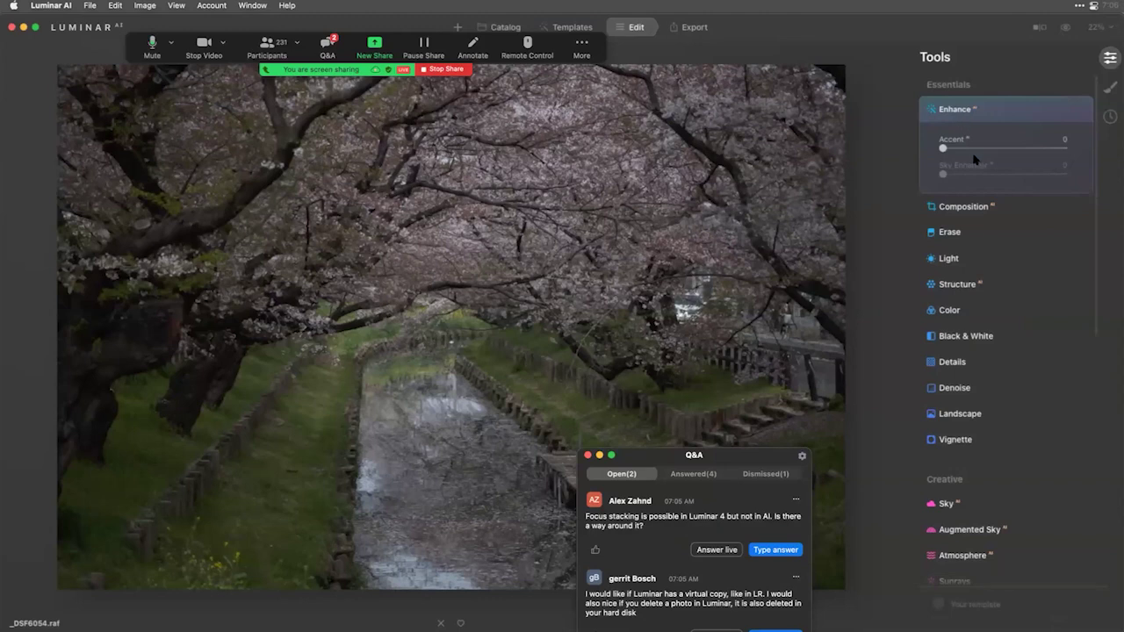
Try the apple_iphone_12_pro and Adobe Standard profiles in the Light tool and return to Luminar Default.
left_click(1001, 260)
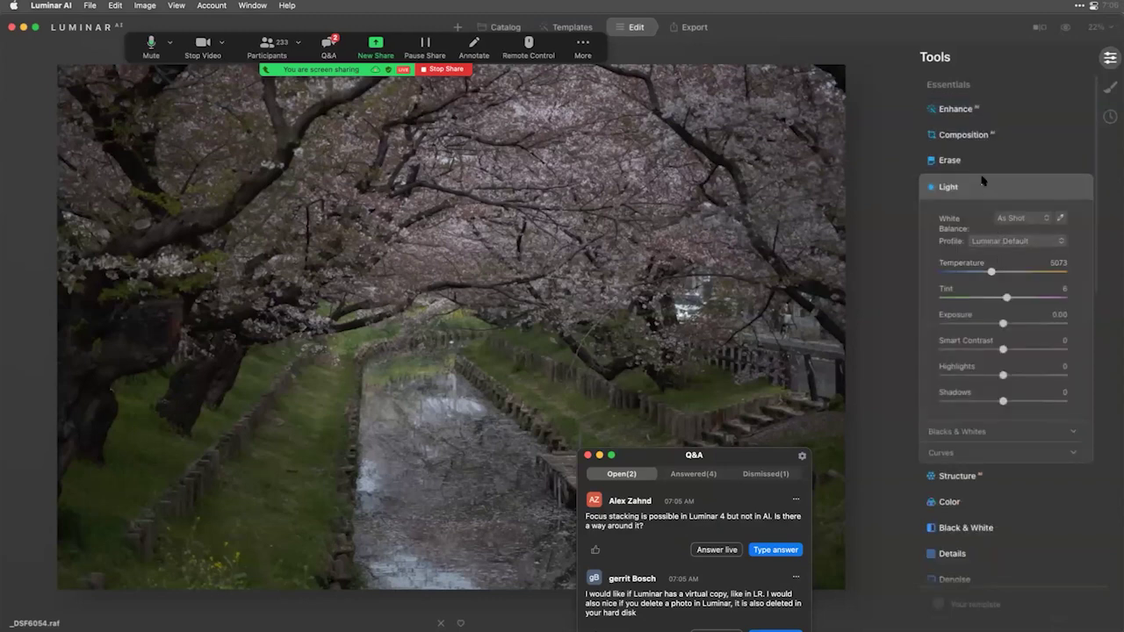
left_click(1017, 241)
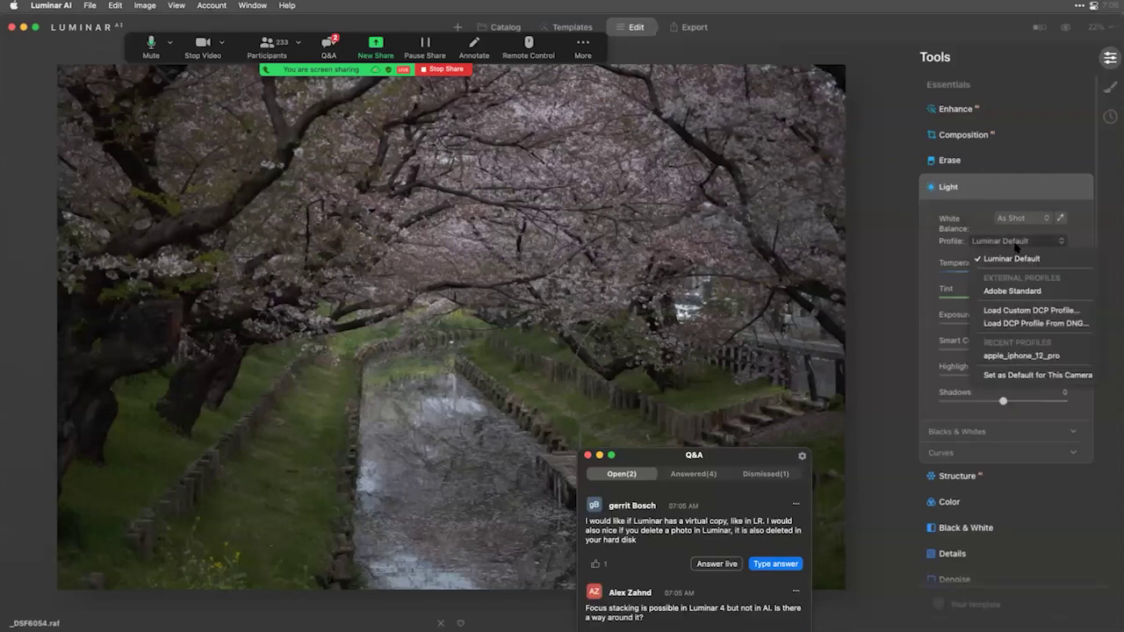
left_click(1021, 355)
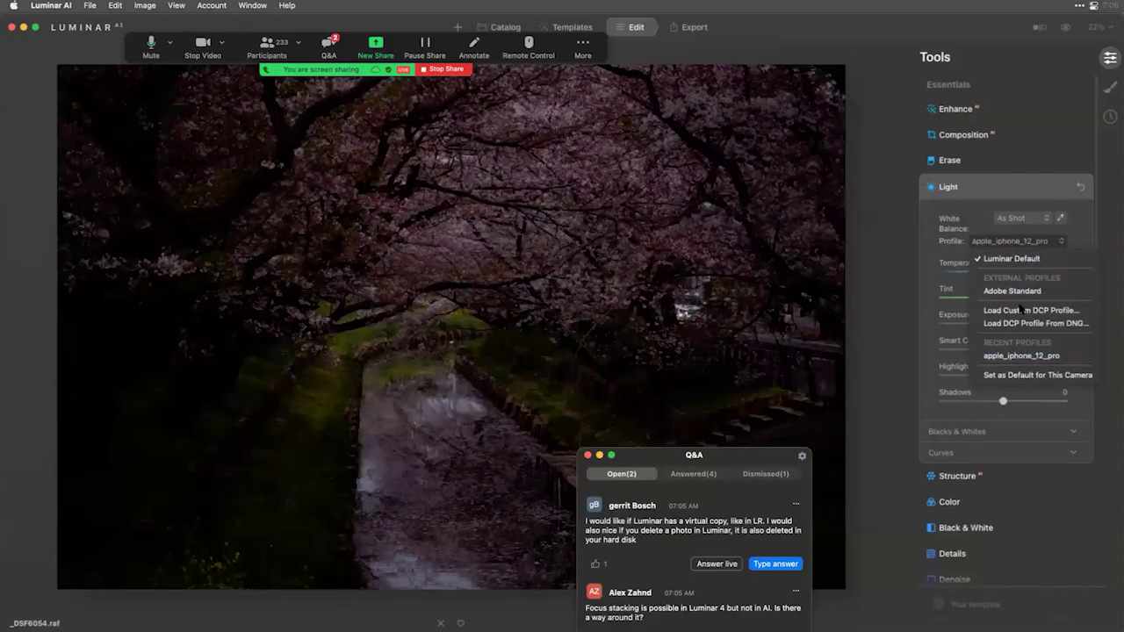
left_click(1014, 290)
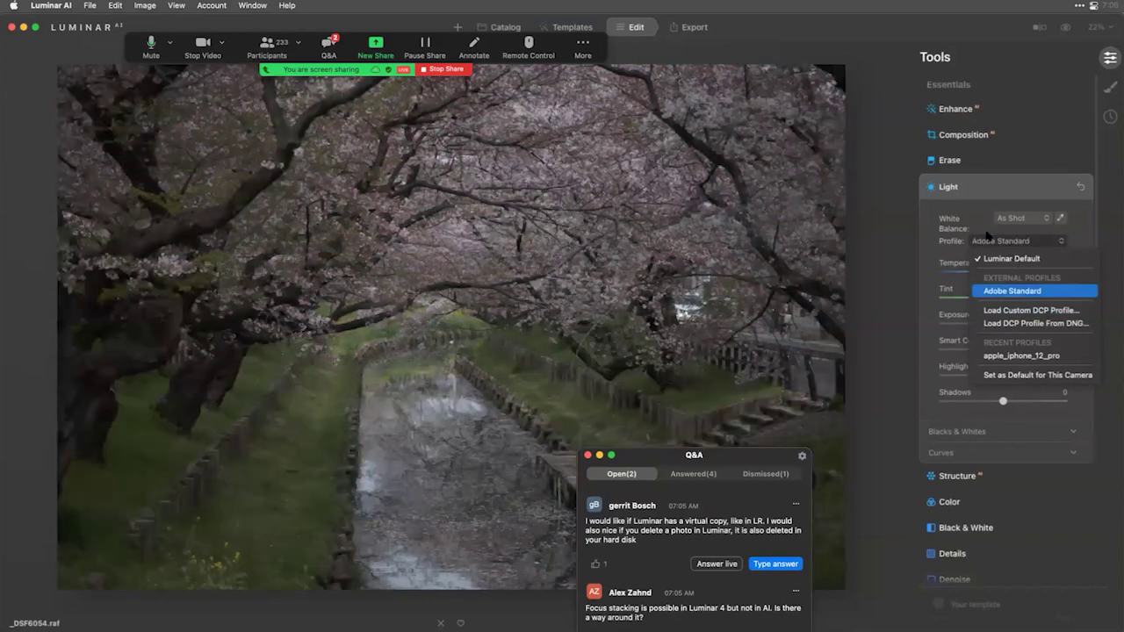
left_click(1012, 258)
left_click(1000, 432)
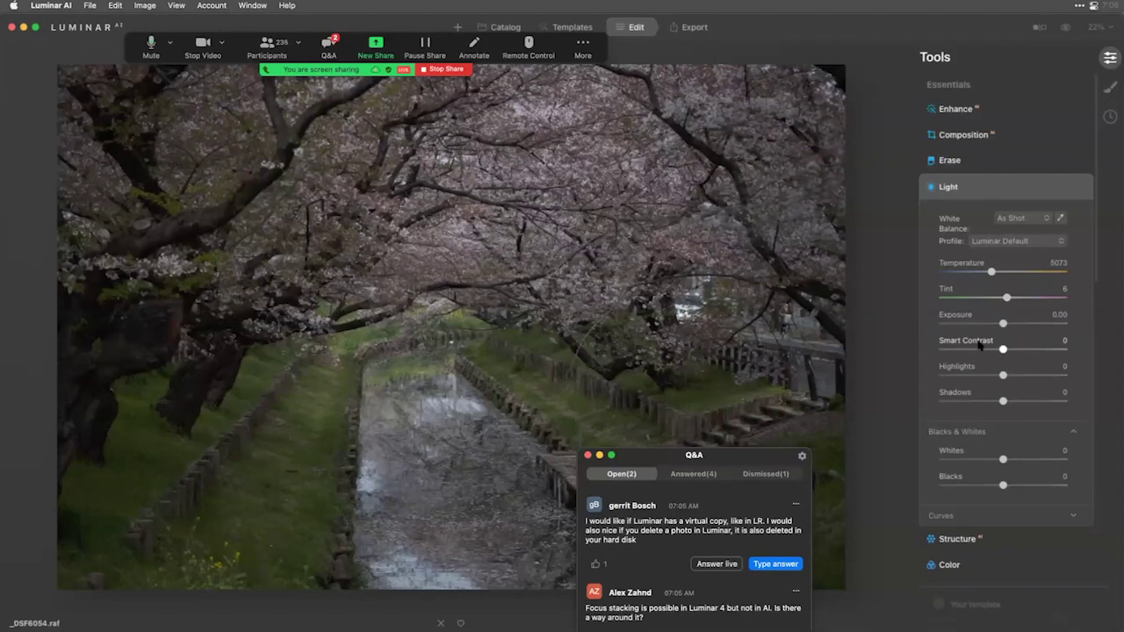
Set the Enhance tool's Accent to 80 and compare the photo before and after.
left_click(992, 111)
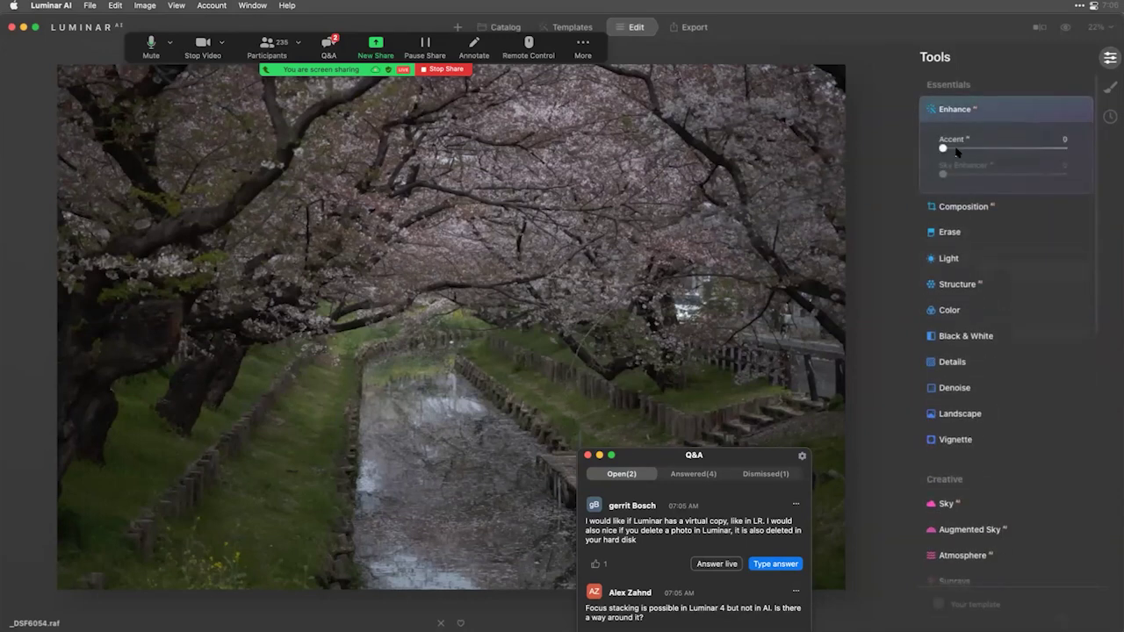
left_click_drag(945, 148, 1055, 156)
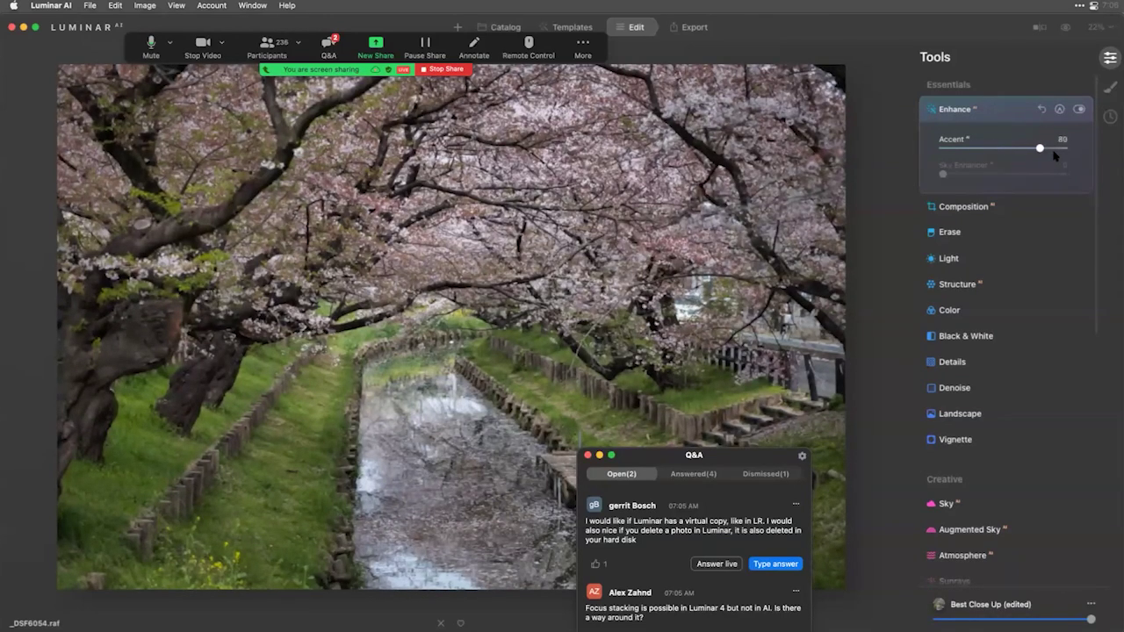
left_click(1064, 28)
left_click(1062, 29)
left_click(1062, 30)
left_click(1063, 30)
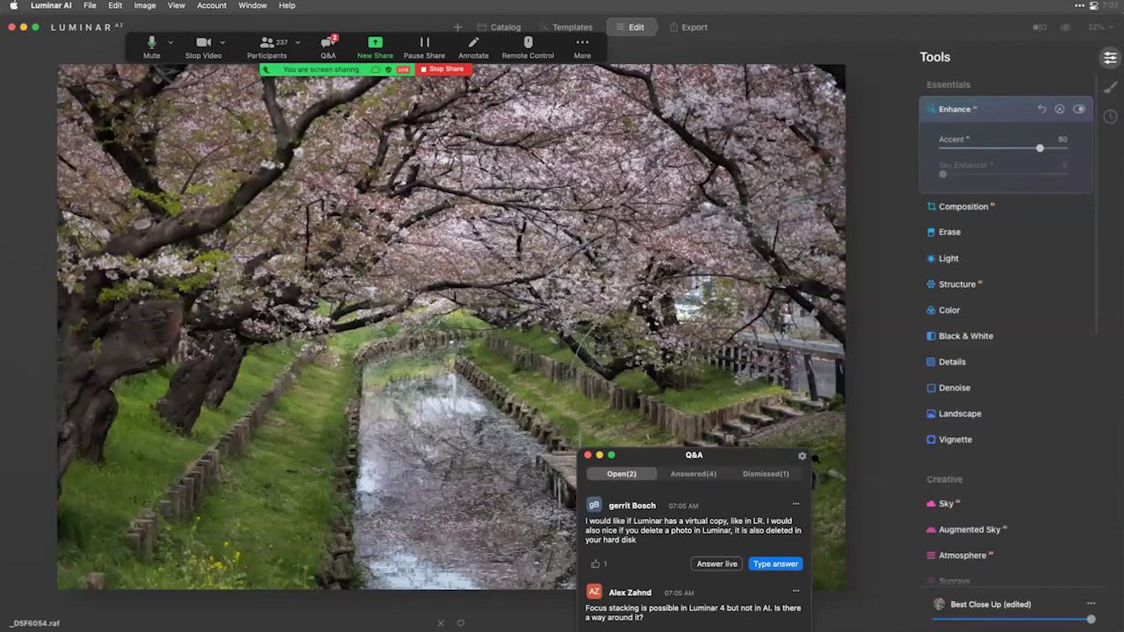
Set the Structure tool's Amount to 40.
left_click(814, 462)
left_click(964, 289)
left_click_drag(1002, 252, 1027, 251)
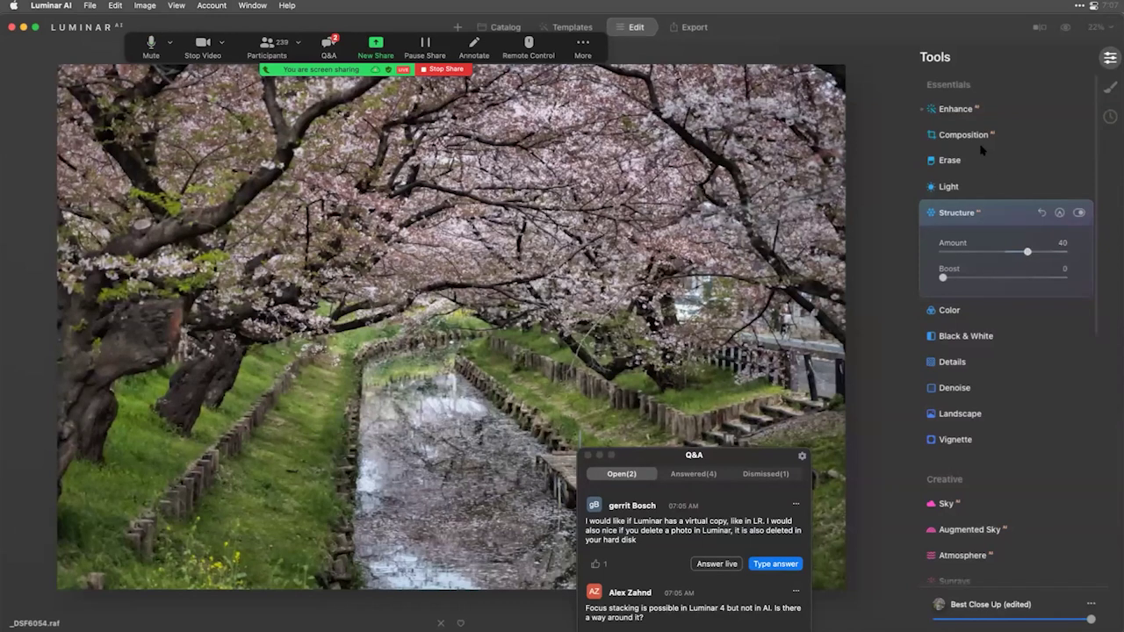
Test Smart Contrast at 52 in the Light tool and set it to -40.
left_click(948, 186)
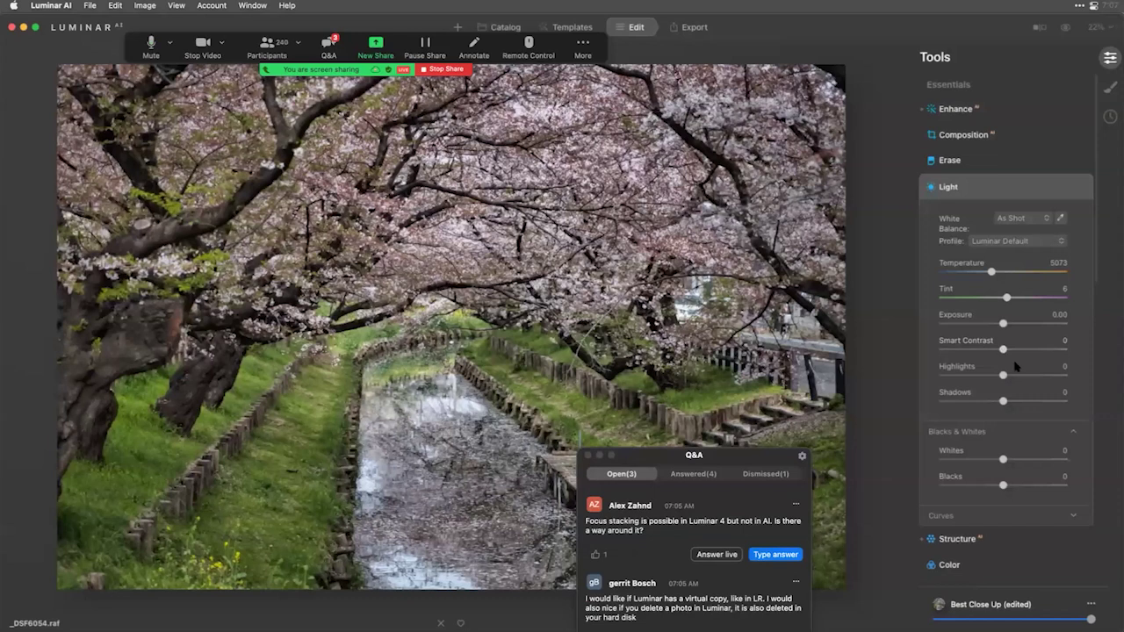
mouse_move(1001, 351)
left_mouse_down()
mouse_move(958, 354)
mouse_move(1002, 353)
left_mouse_up()
left_click(1043, 354)
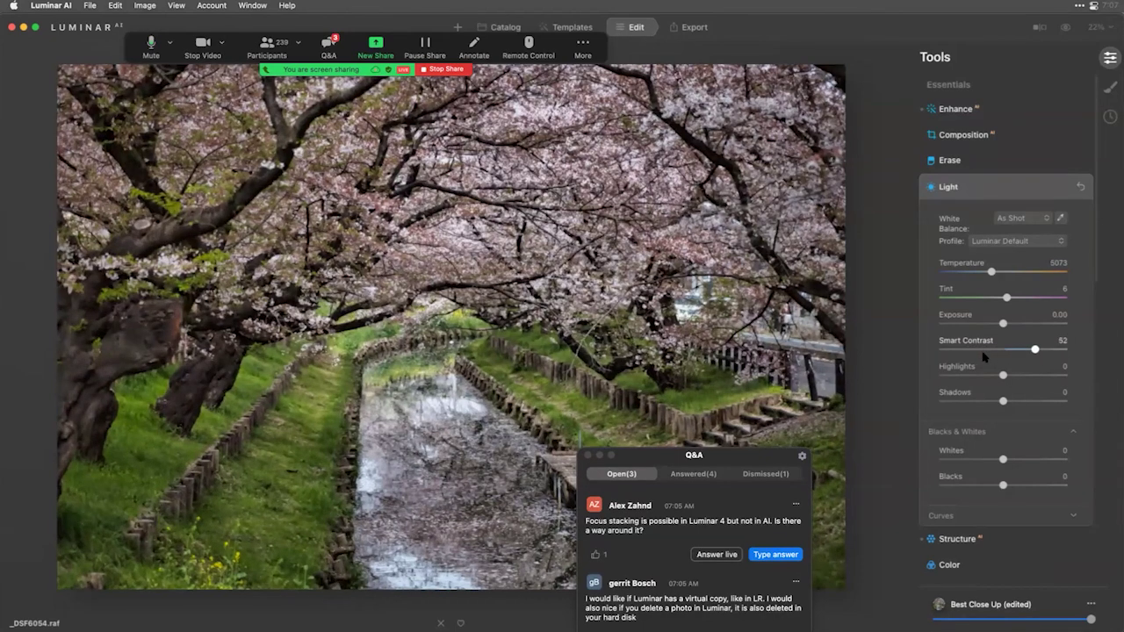
left_click(975, 354)
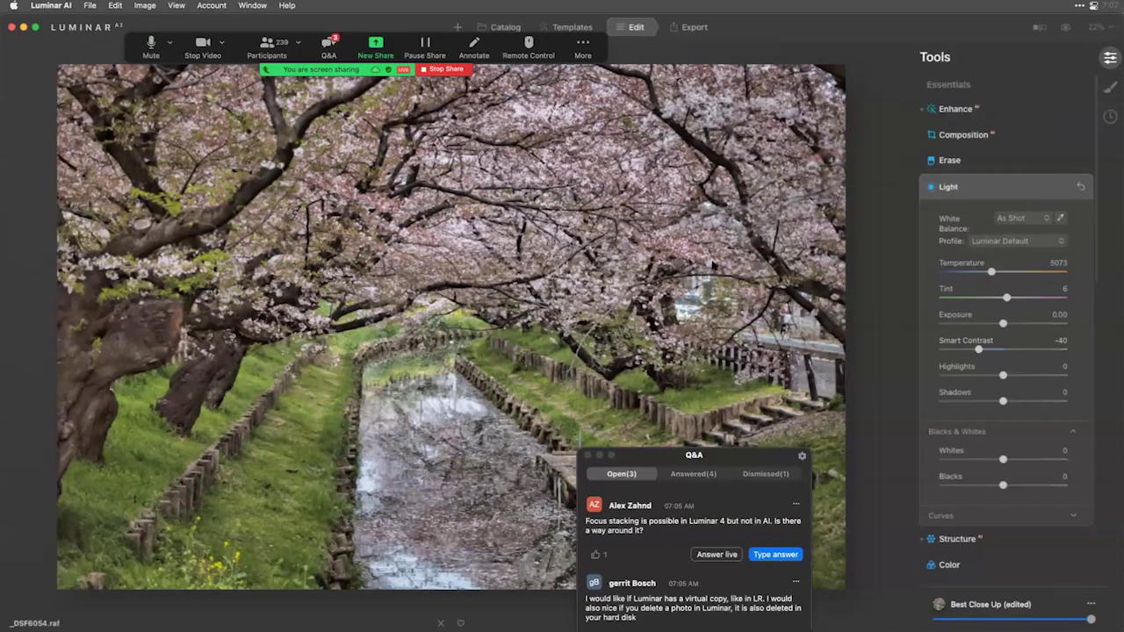
Set the Landscape tool's Foliage Enhancer to 10 and Golden Hour to 14 on the canal photo.
left_click(1069, 30)
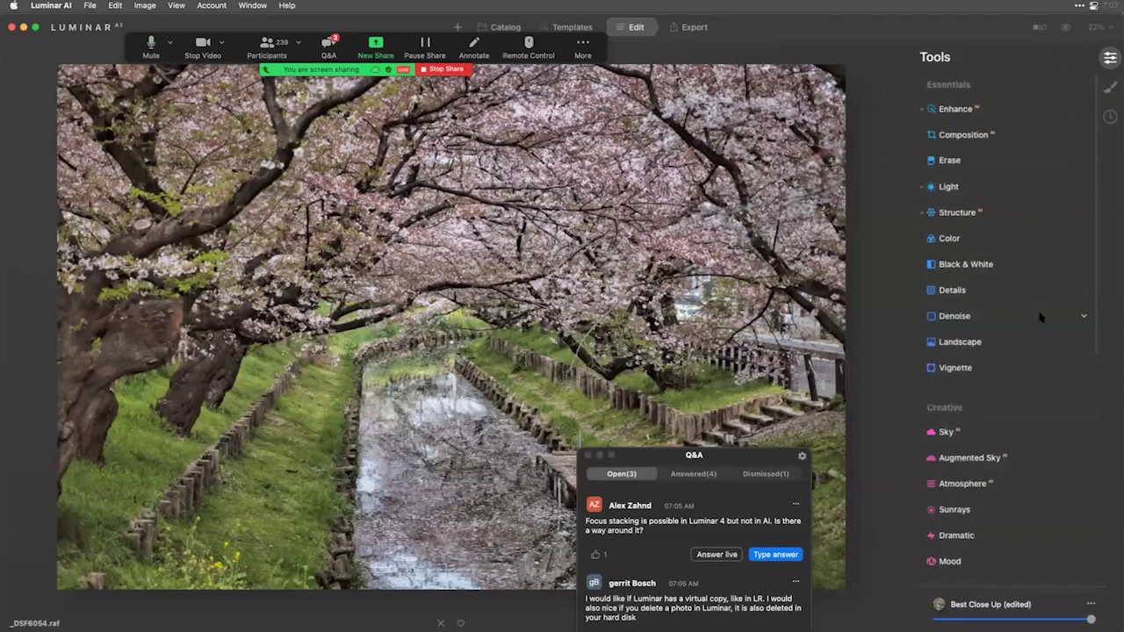
left_click(994, 345)
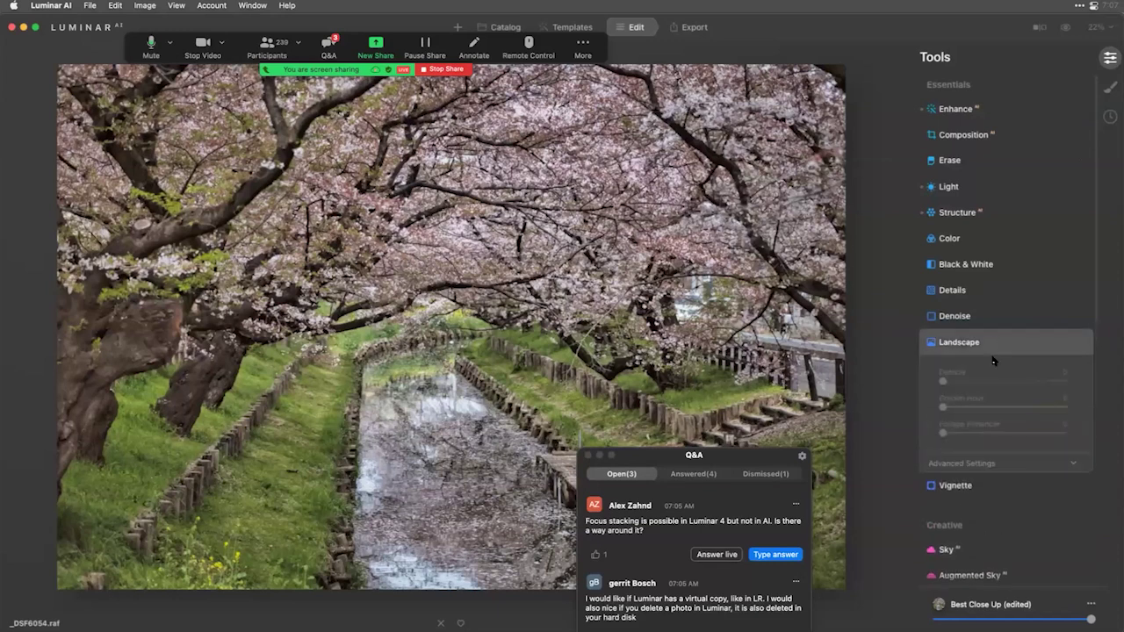
left_click(967, 433)
mouse_move(969, 433)
left_mouse_down()
mouse_move(948, 434)
mouse_move(974, 438)
mouse_move(954, 439)
mouse_move(970, 410)
mouse_move(996, 411)
mouse_move(964, 416)
left_mouse_up()
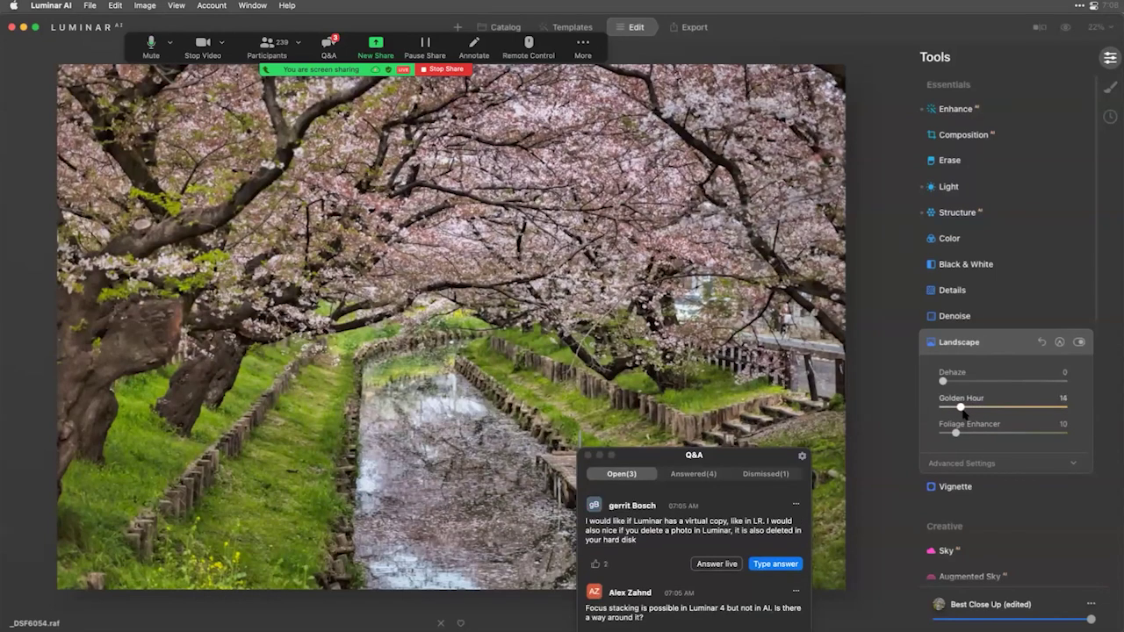
Set Small Details to 4 and Medium Details to 31 in the Details tool.
left_click(996, 293)
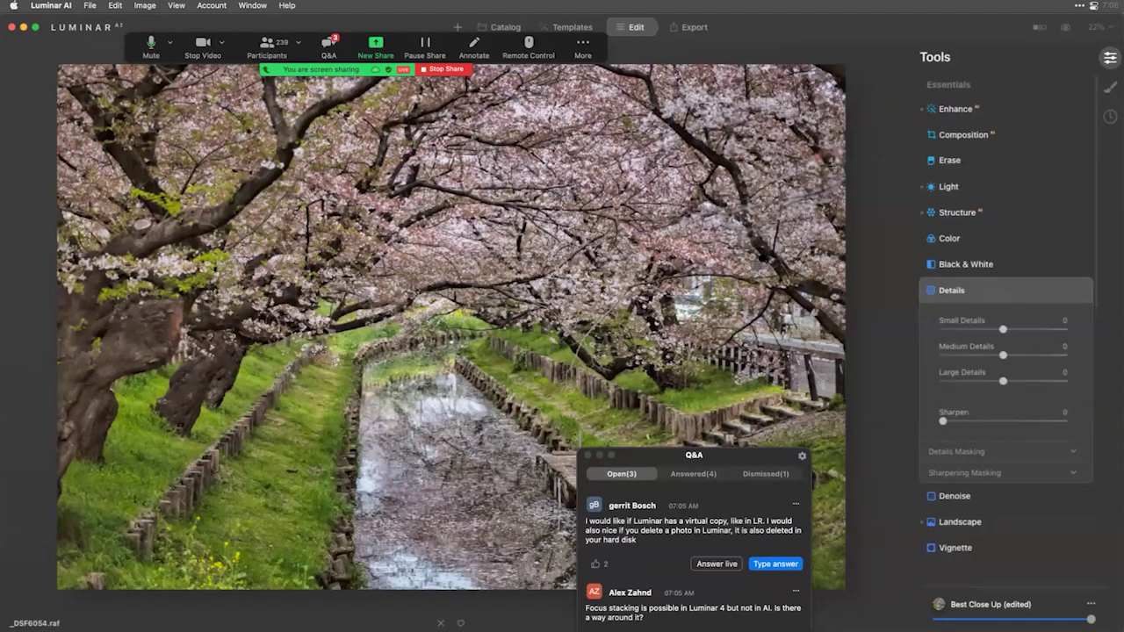
left_click_drag(1003, 355, 1008, 330)
left_click(1023, 355)
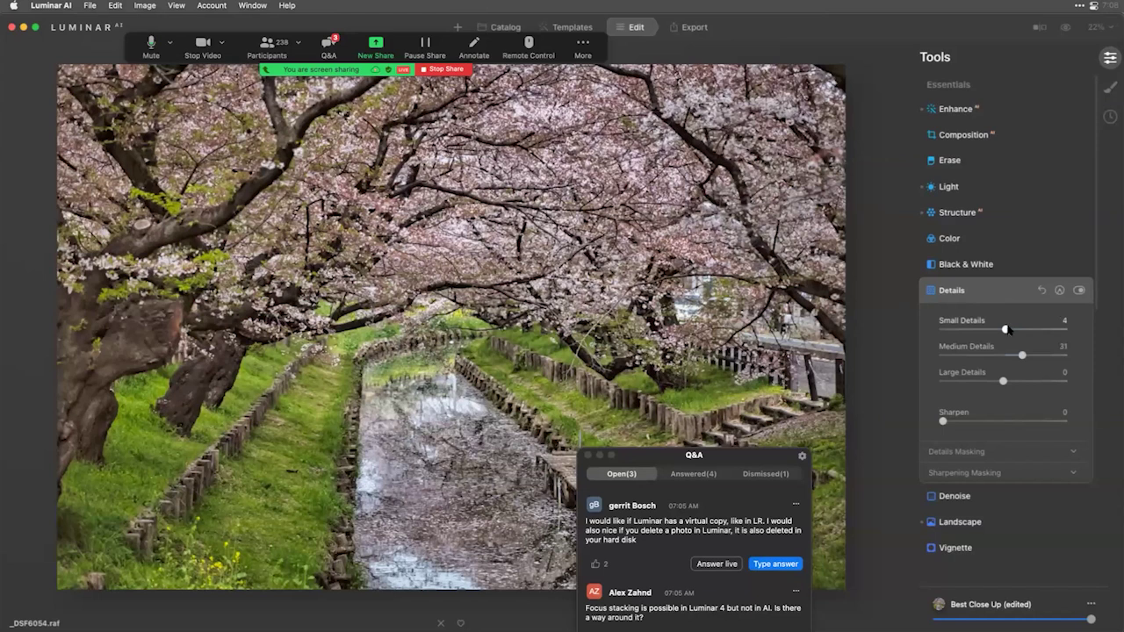
scroll(1007, 332, "down", 3)
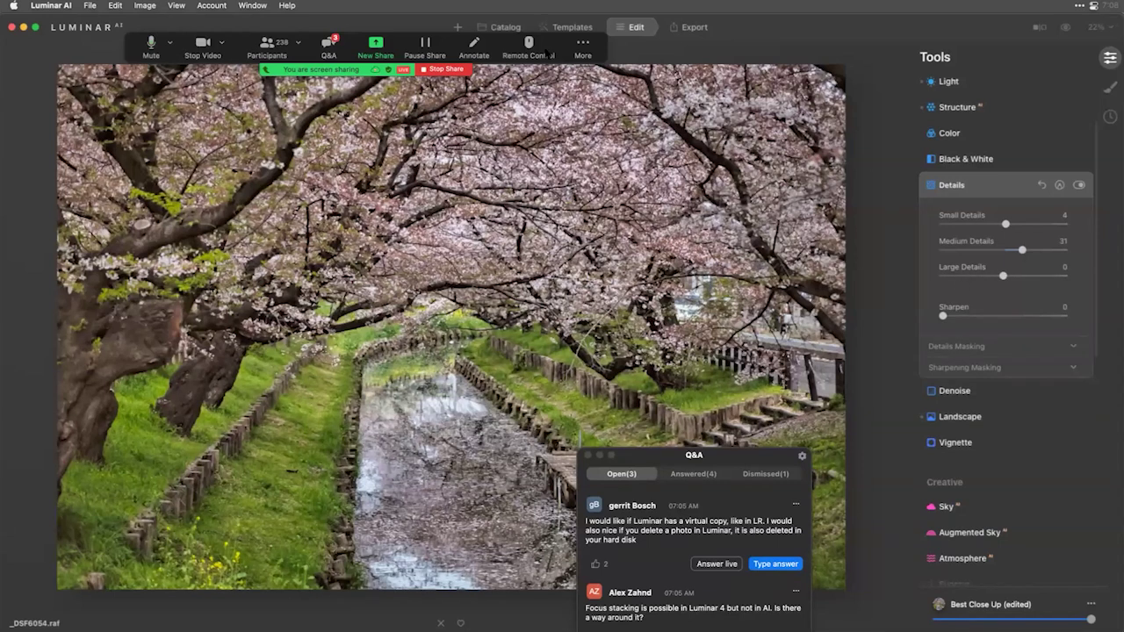
Return to the catalog and copy the adjustments from the edited cherry blossom canal photo.
left_click(506, 28)
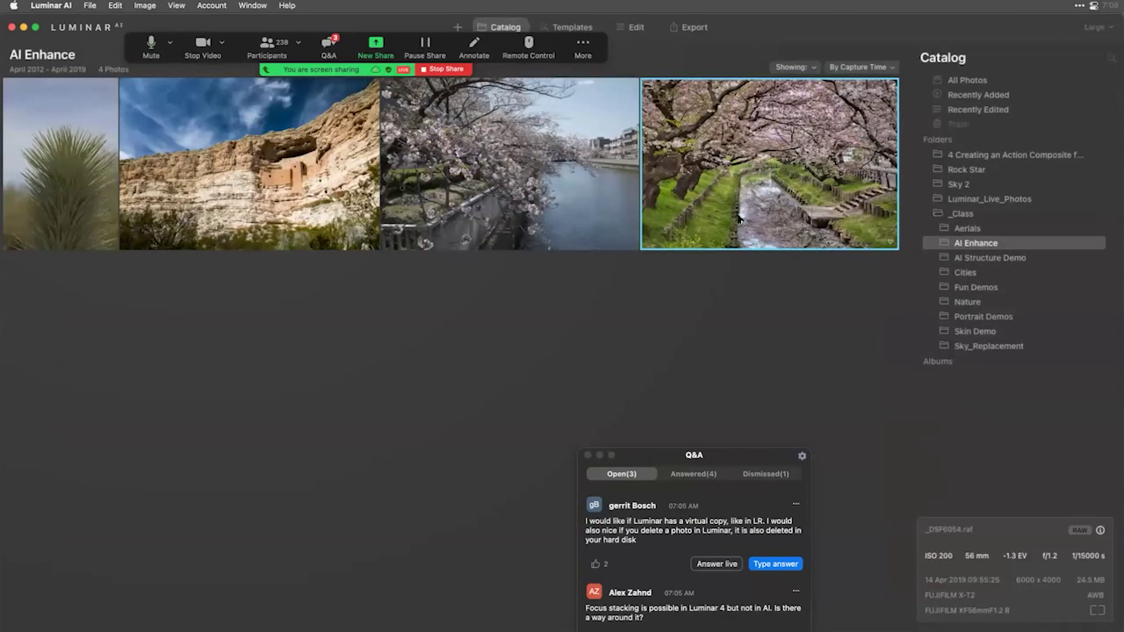
right_click(733, 145)
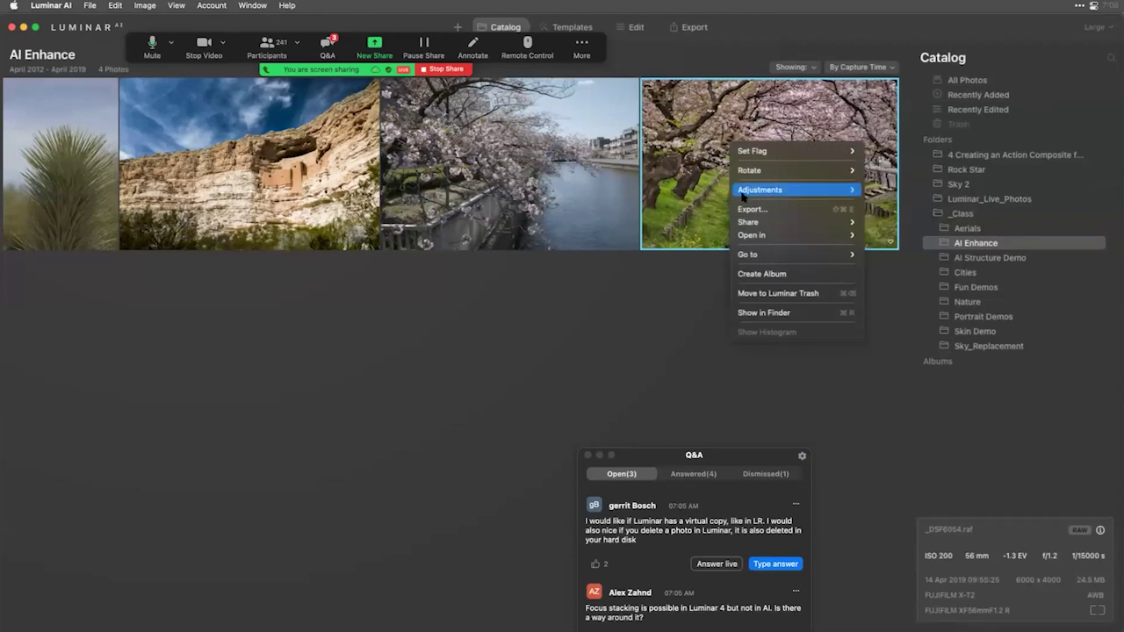
mouse_move(743, 195)
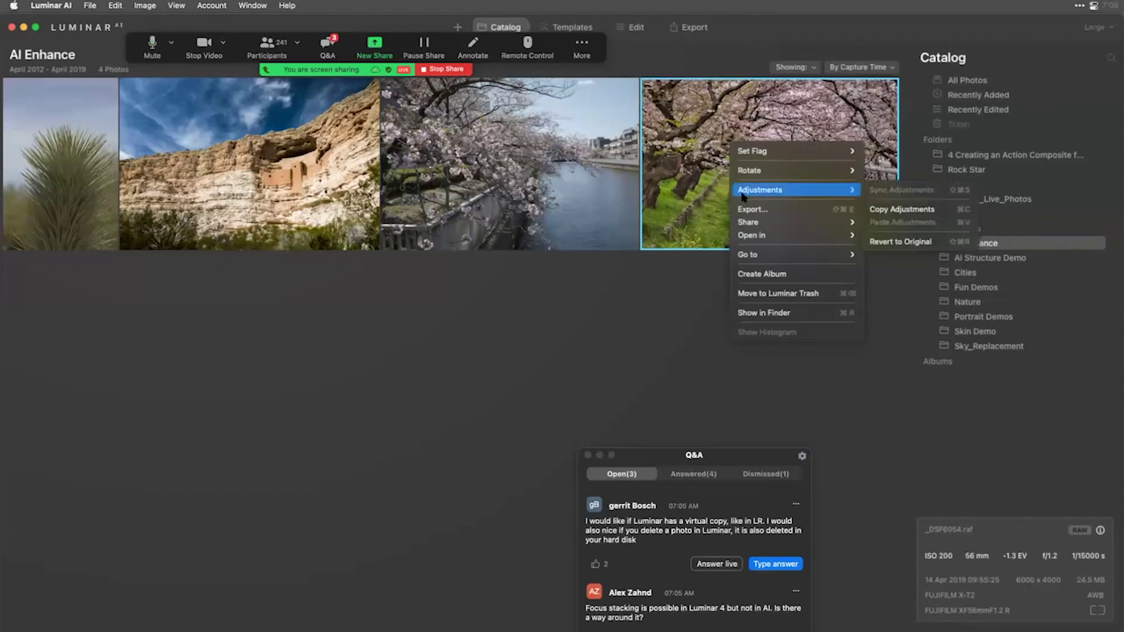
left_click(889, 210)
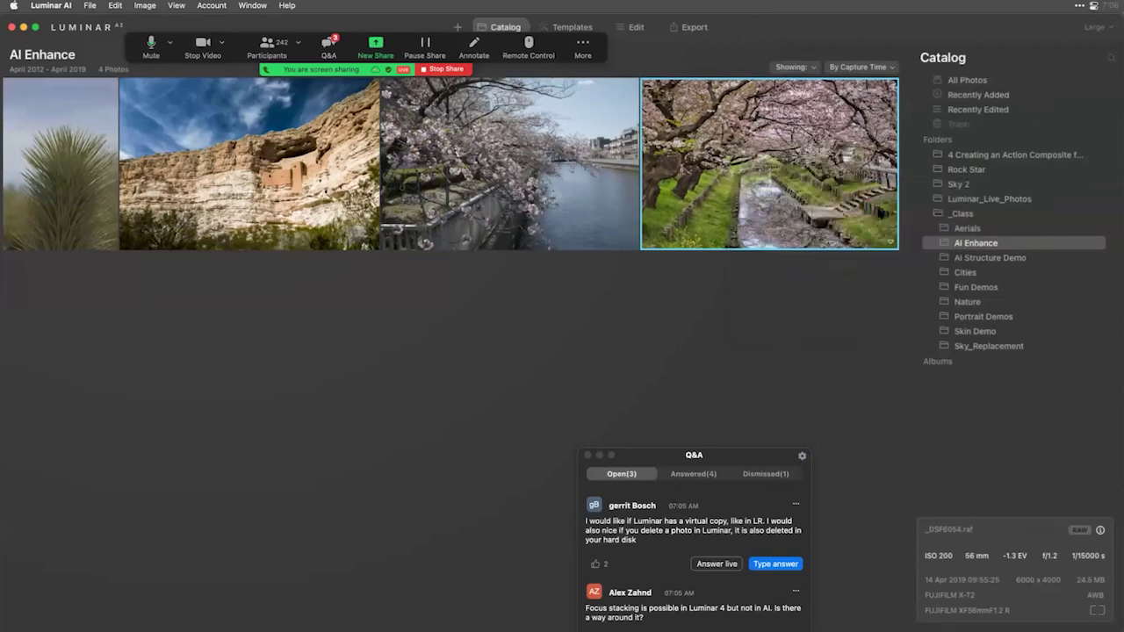
Paste the copied adjustments onto the unedited cherry blossom photo with the river and buildings.
left_click(553, 164)
right_click(554, 165)
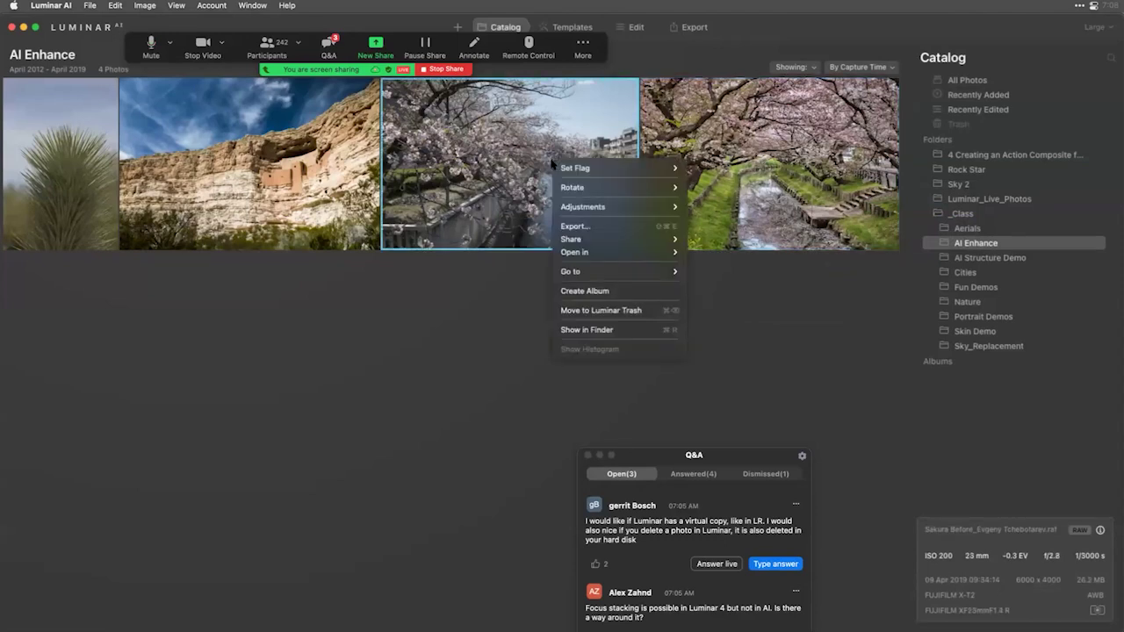
mouse_move(608, 208)
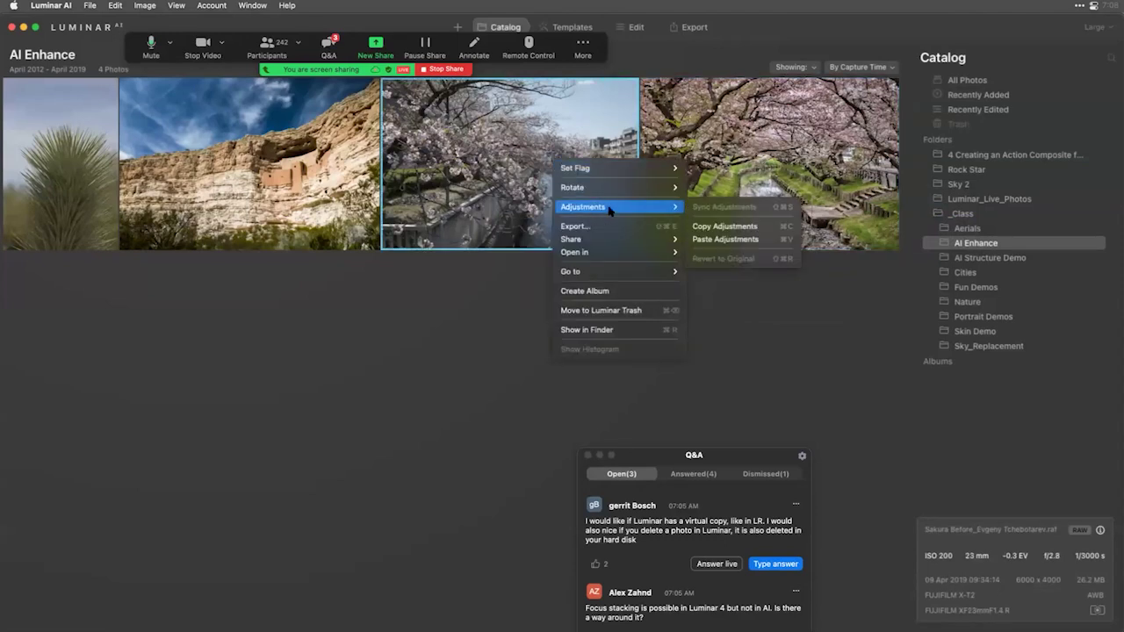
left_click(723, 239)
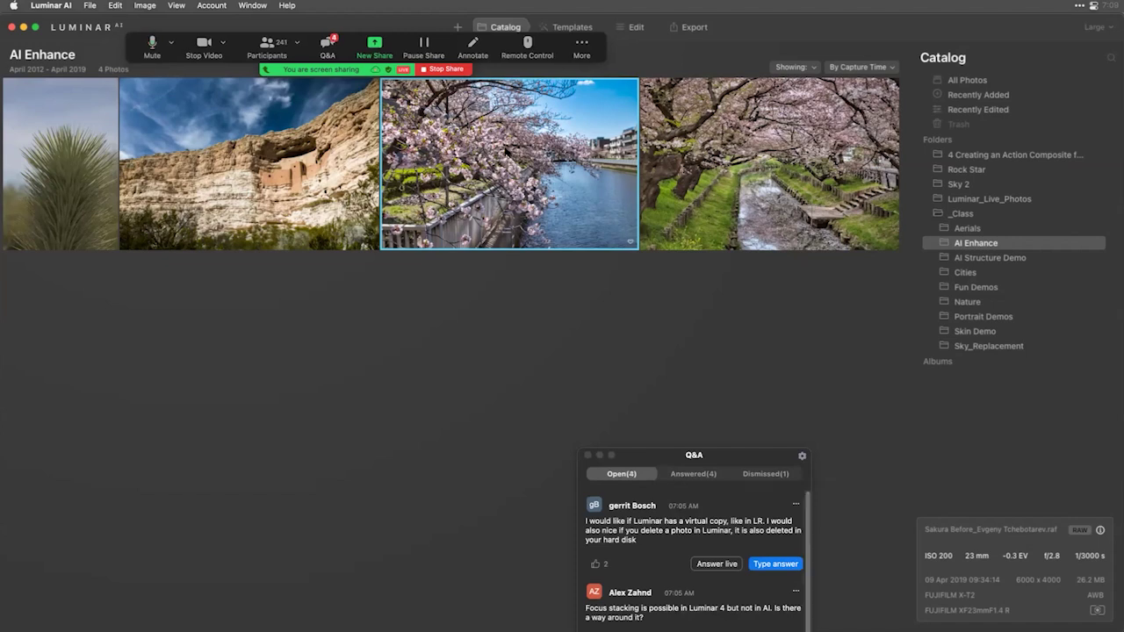
Move the Q&A window higher and mark the question about RAW photos or JPEGs as answered live.
left_click_drag(710, 455, 693, 325)
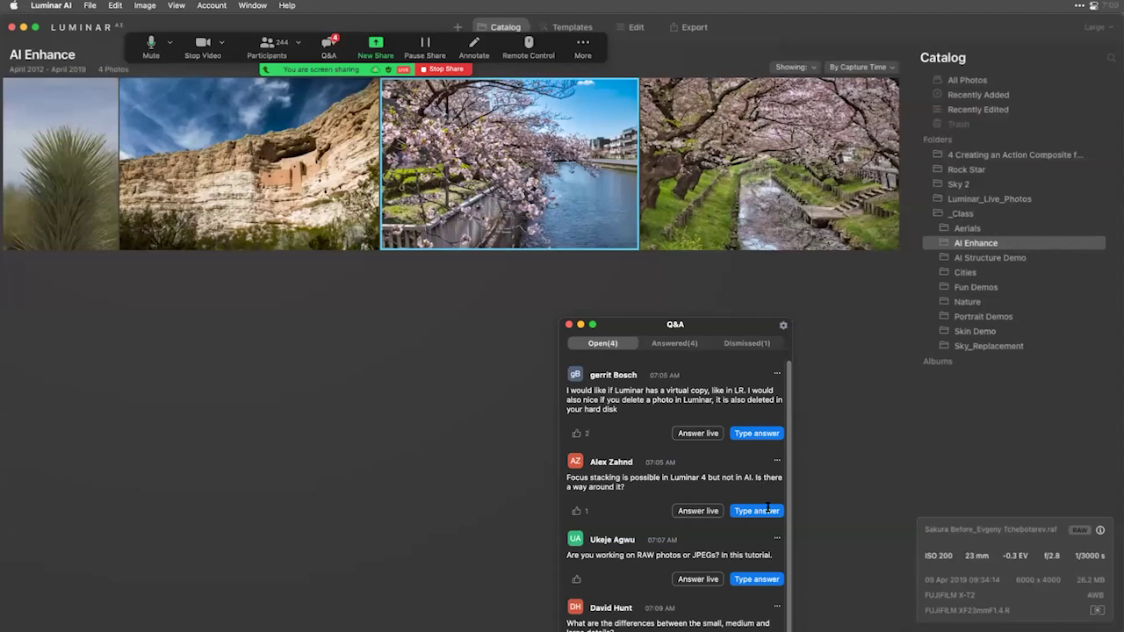
left_click(713, 585)
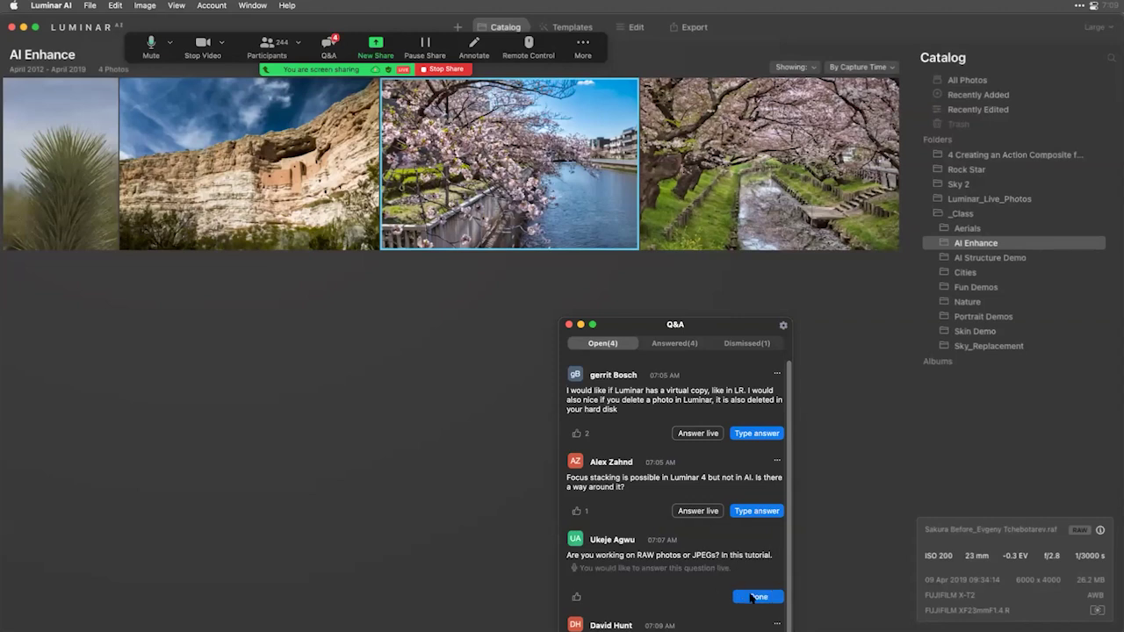
left_click(753, 596)
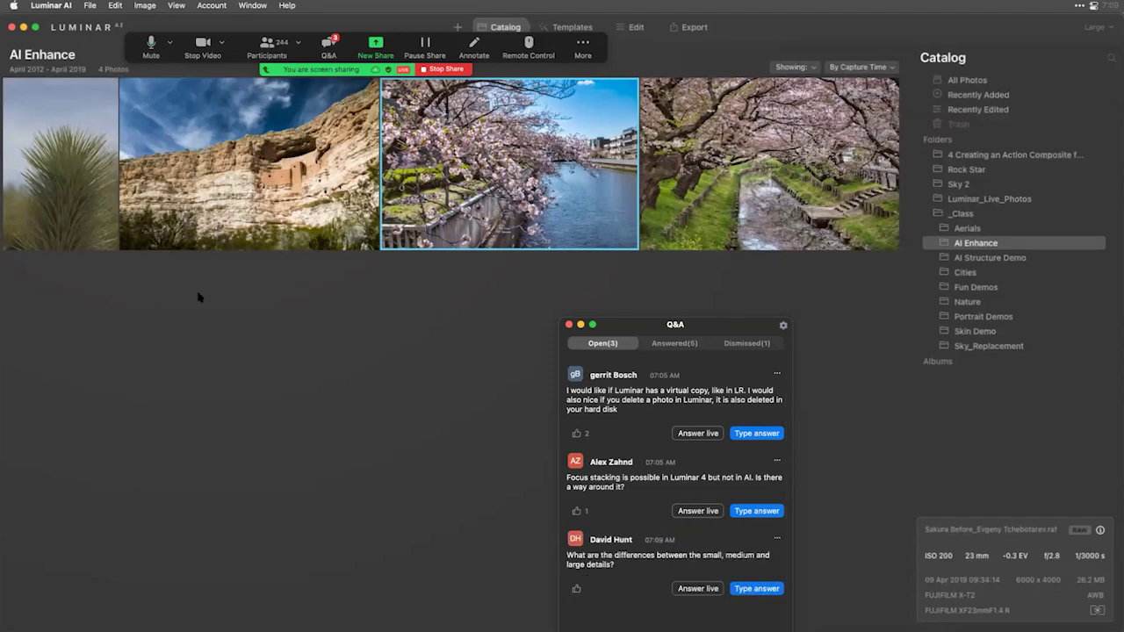
Open the yucca photo Skies_3.NEF in single view and move the Q&A window clear of it.
left_click(103, 202)
double_click(90, 202)
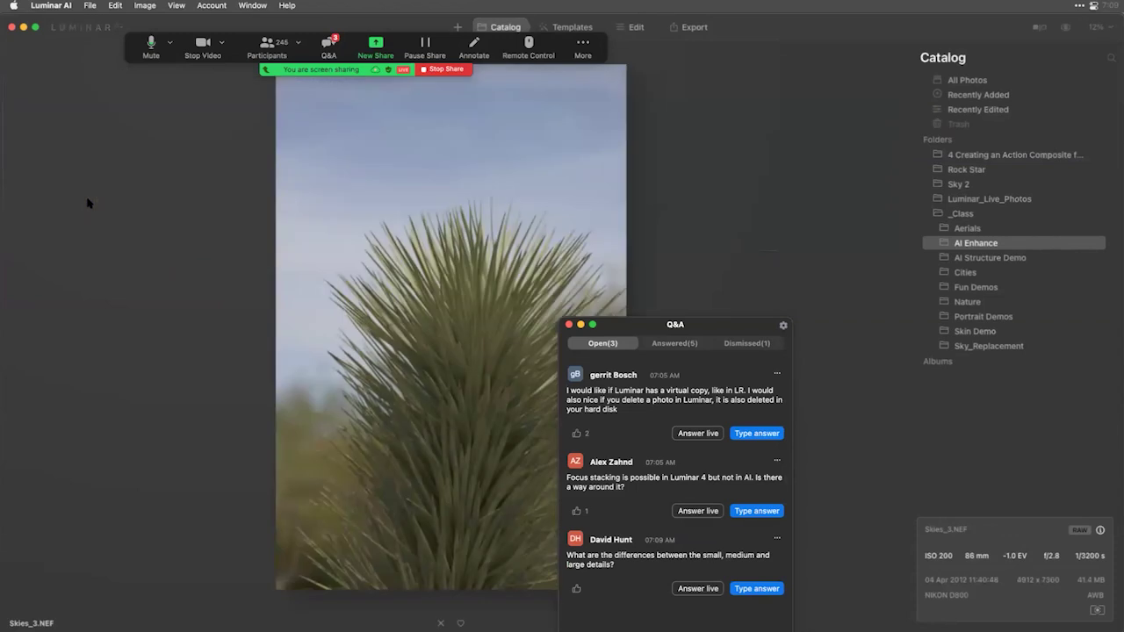
left_click_drag(756, 324, 194, 173)
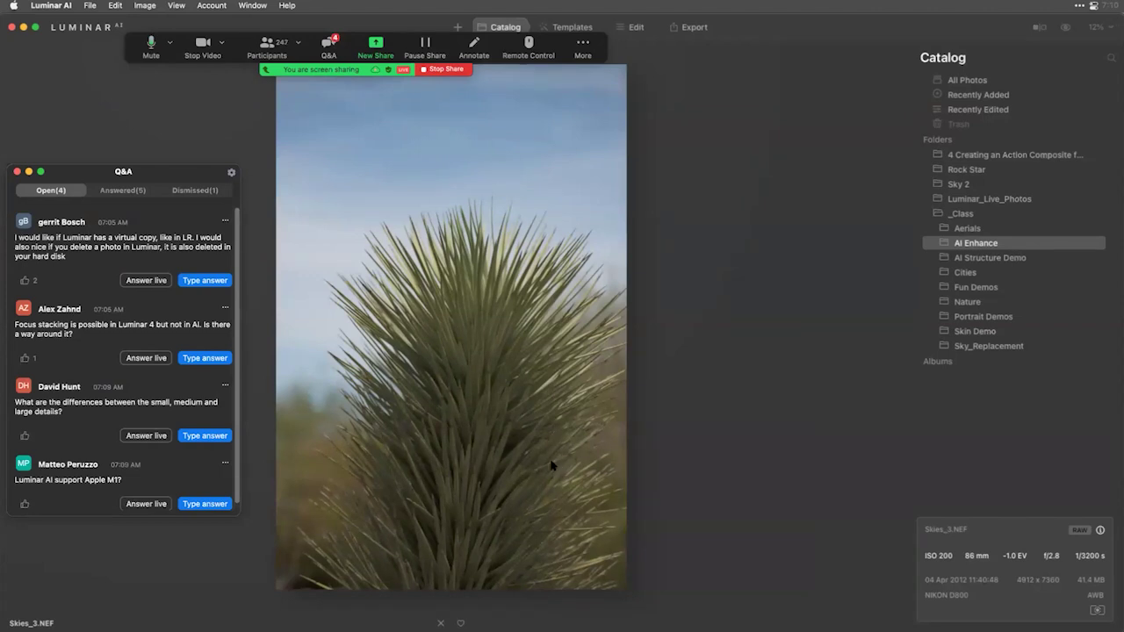
Mark the Q&A question asking whether Luminar AI supports Apple M1 as answered live.
left_click(145, 503)
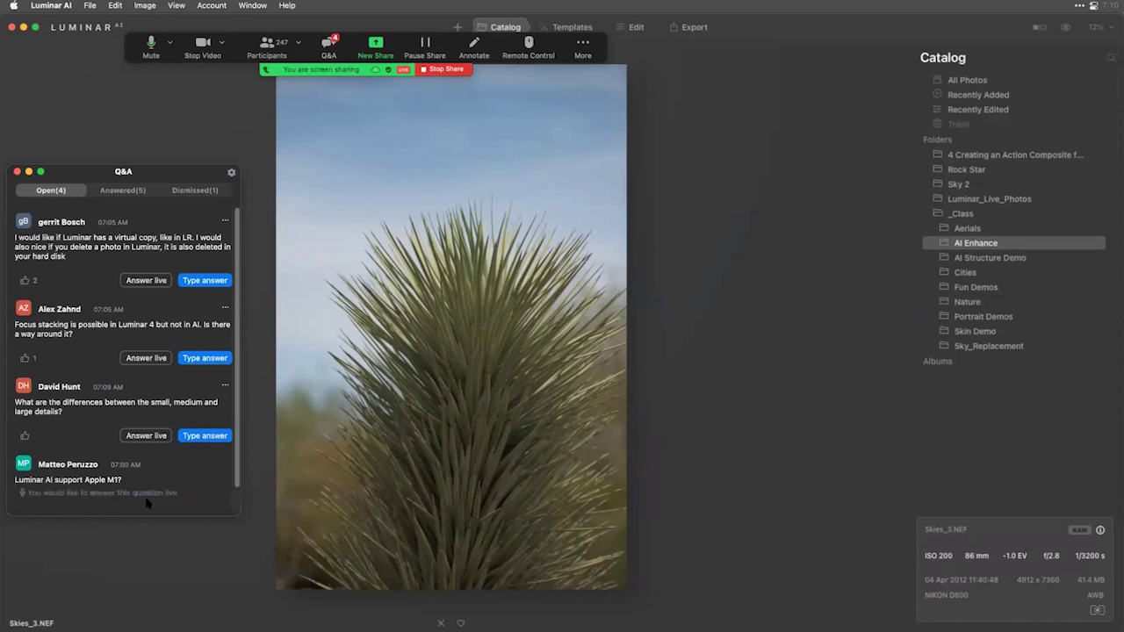
left_click(209, 499)
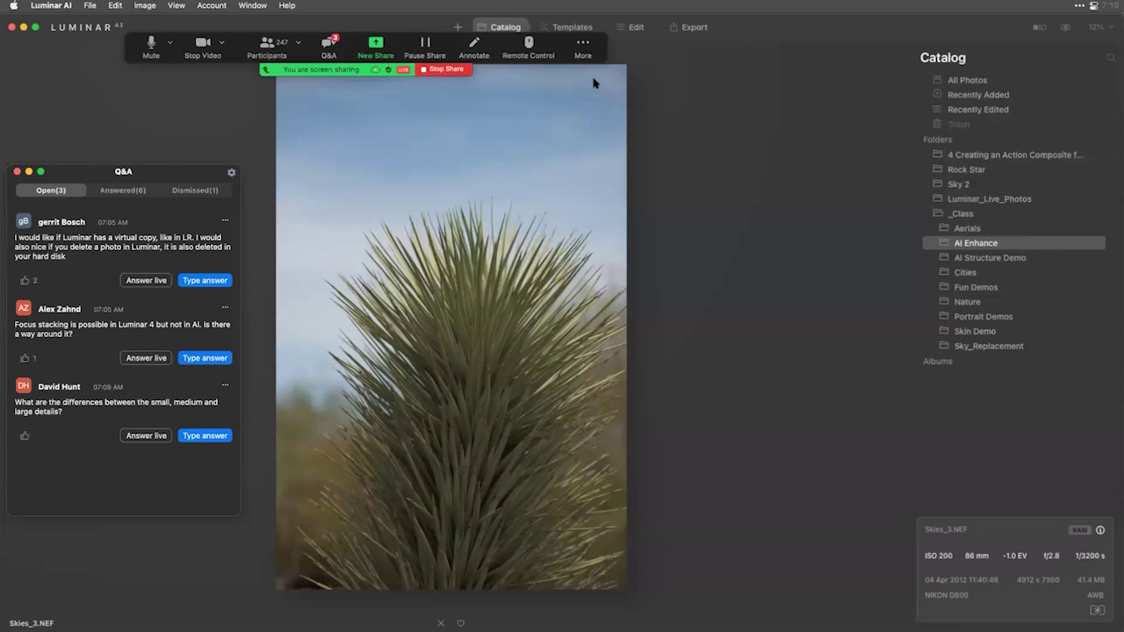
Browse the template collections suggested for the yucca photo and open Easy Landscapes.
left_click(575, 29)
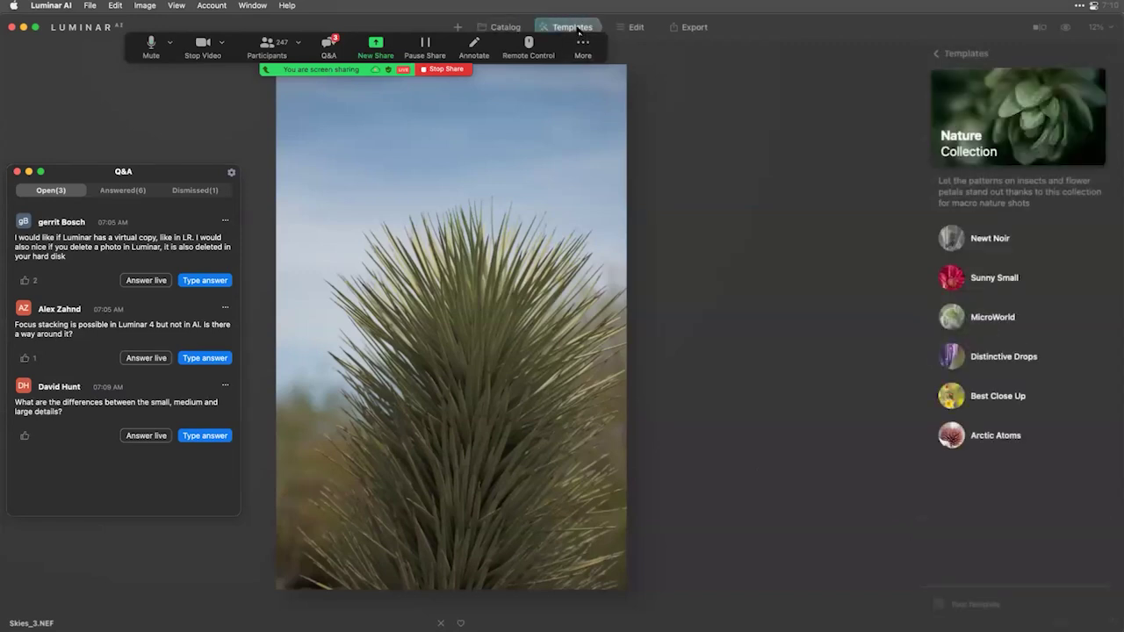
left_click(961, 55)
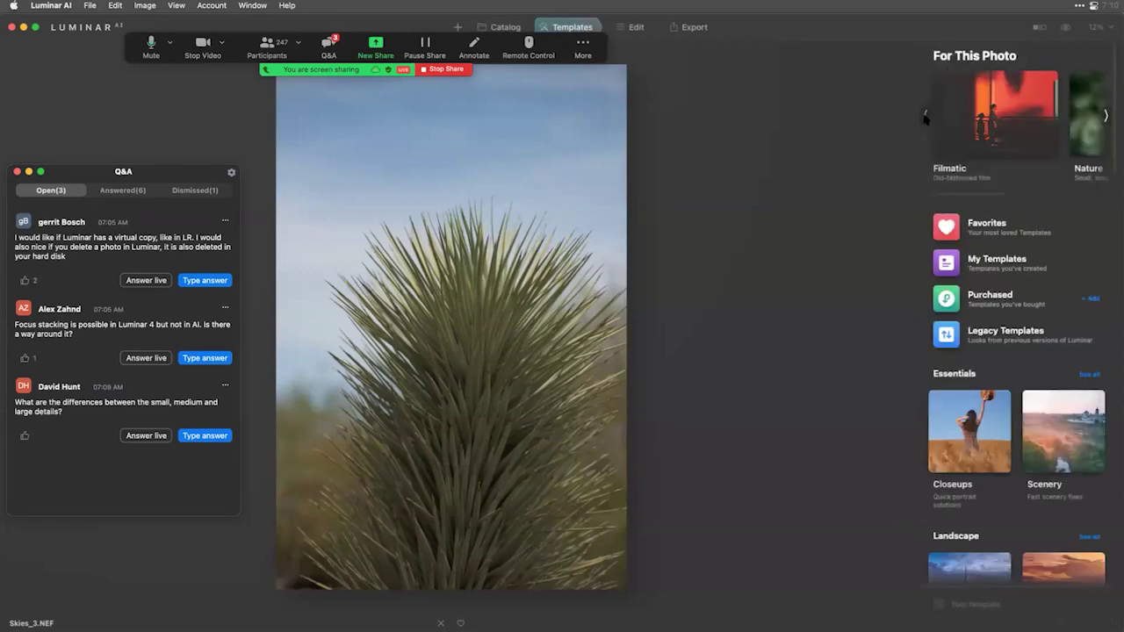
left_click(1106, 116)
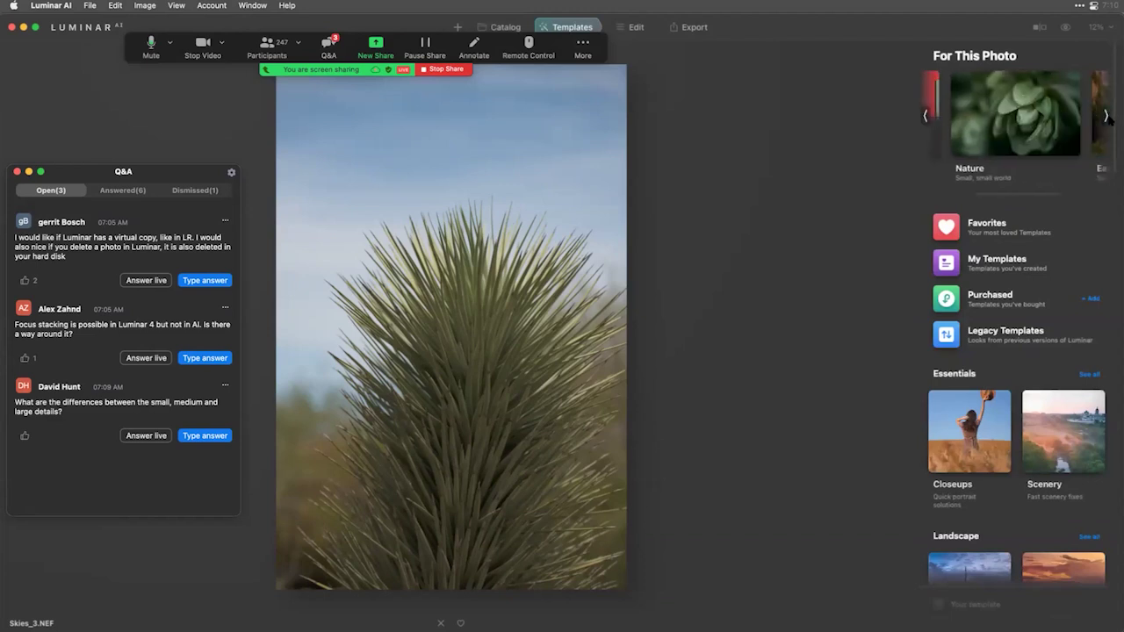
left_click(1106, 116)
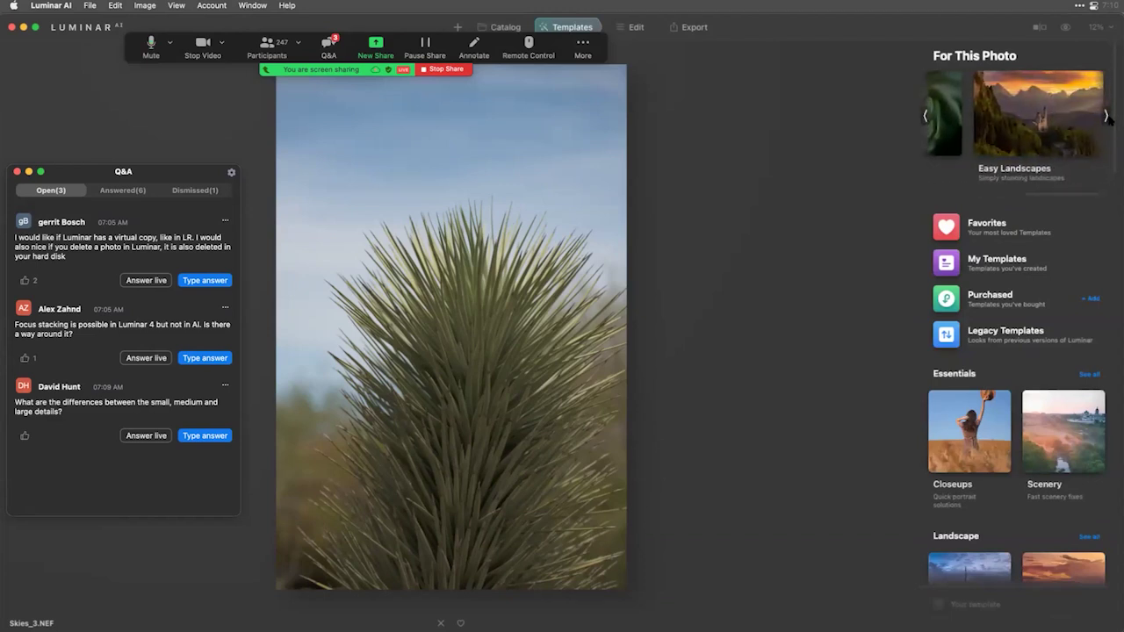
left_click(925, 117)
left_click(926, 118)
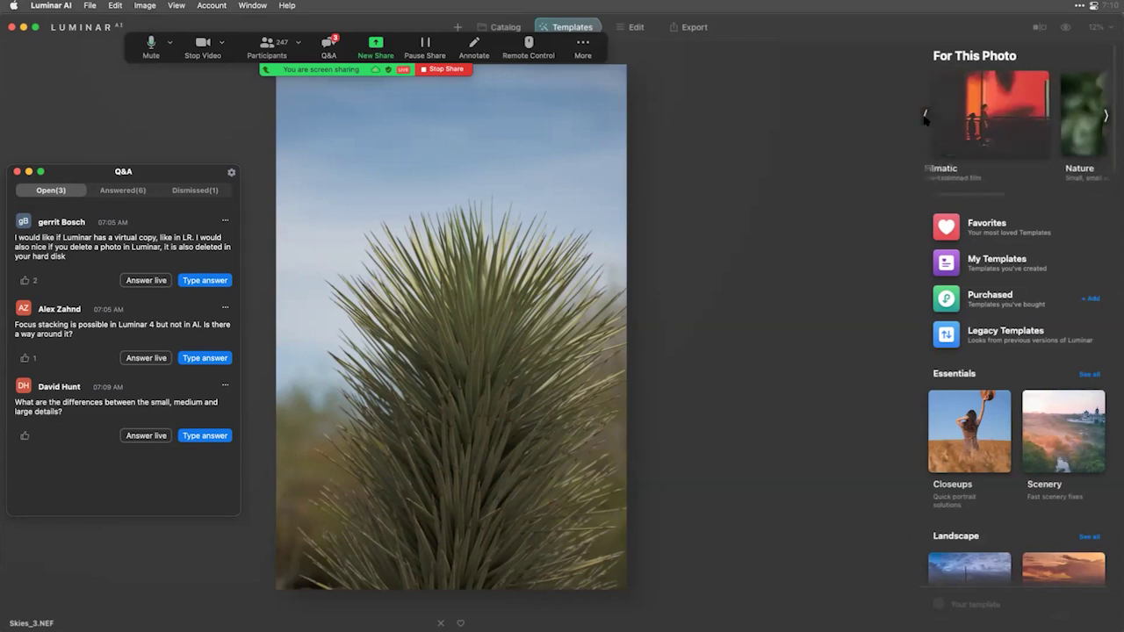
left_click(1105, 115)
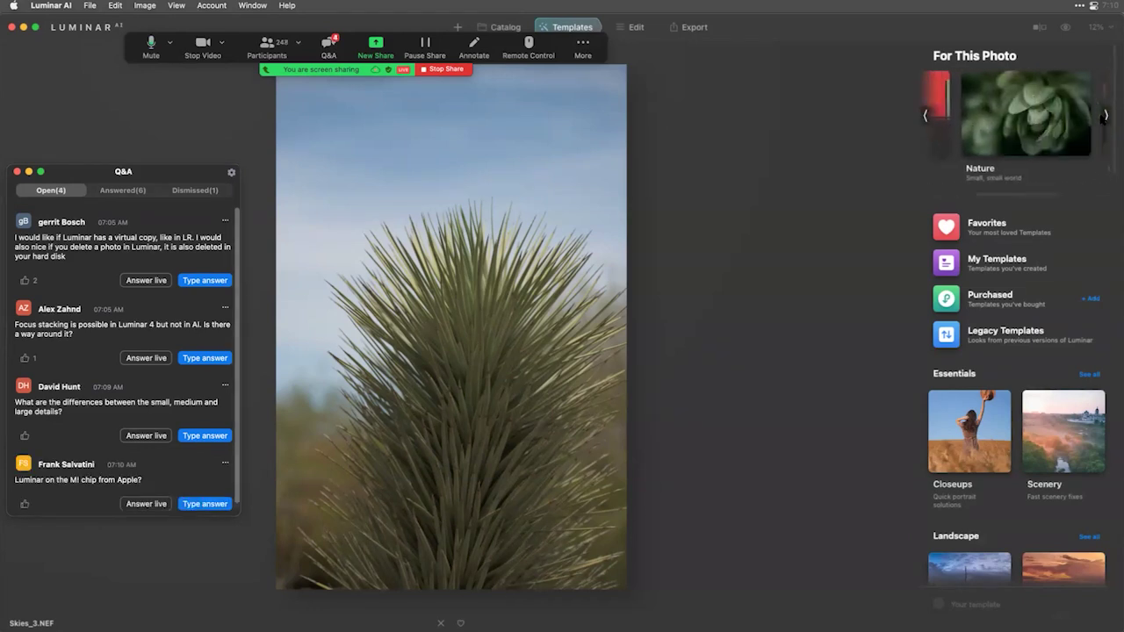
left_click(1104, 116)
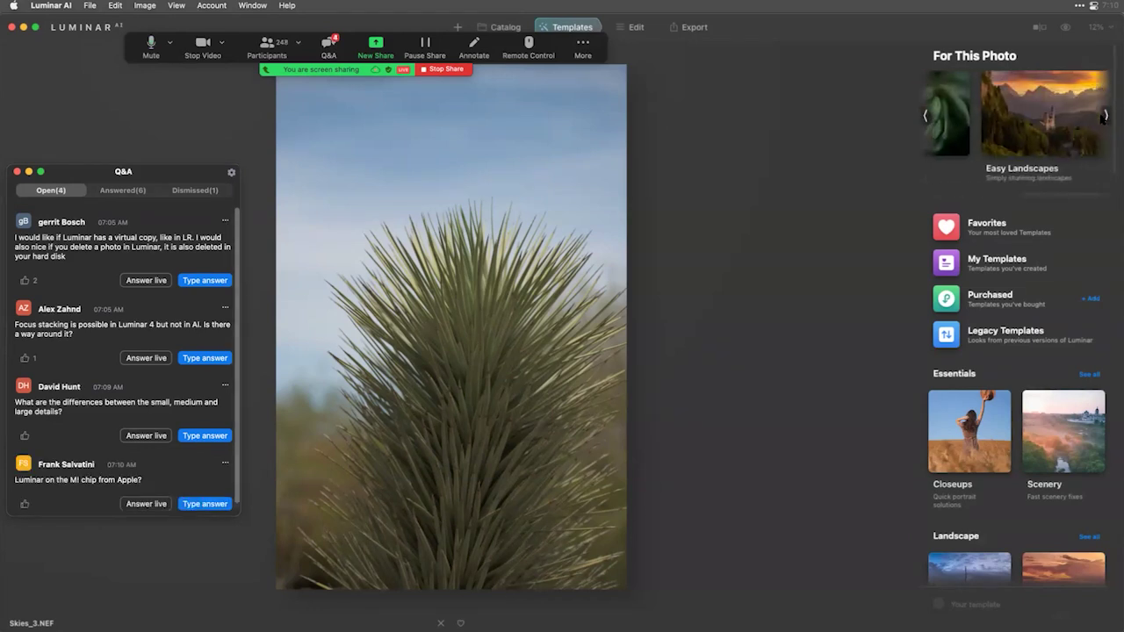
left_click(1049, 124)
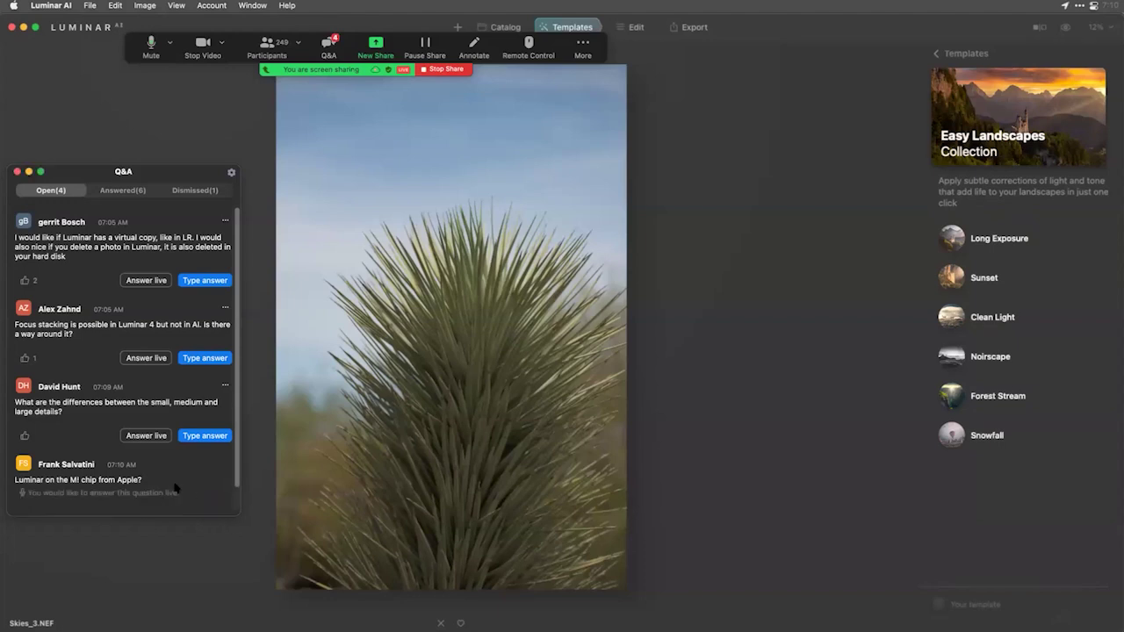
Finish the live answer to the question about Luminar on Apple's M1 chip.
left_click(207, 497)
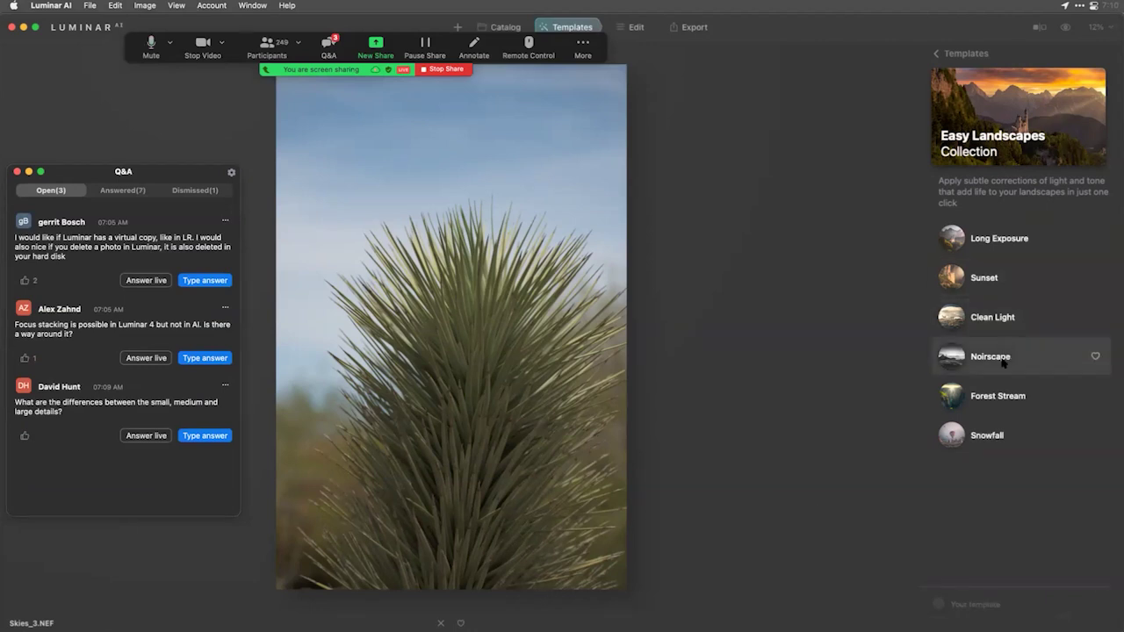
Try the Sunset template, apply Clean Light to the yucca photo instead, and compare before and after.
left_click(998, 285)
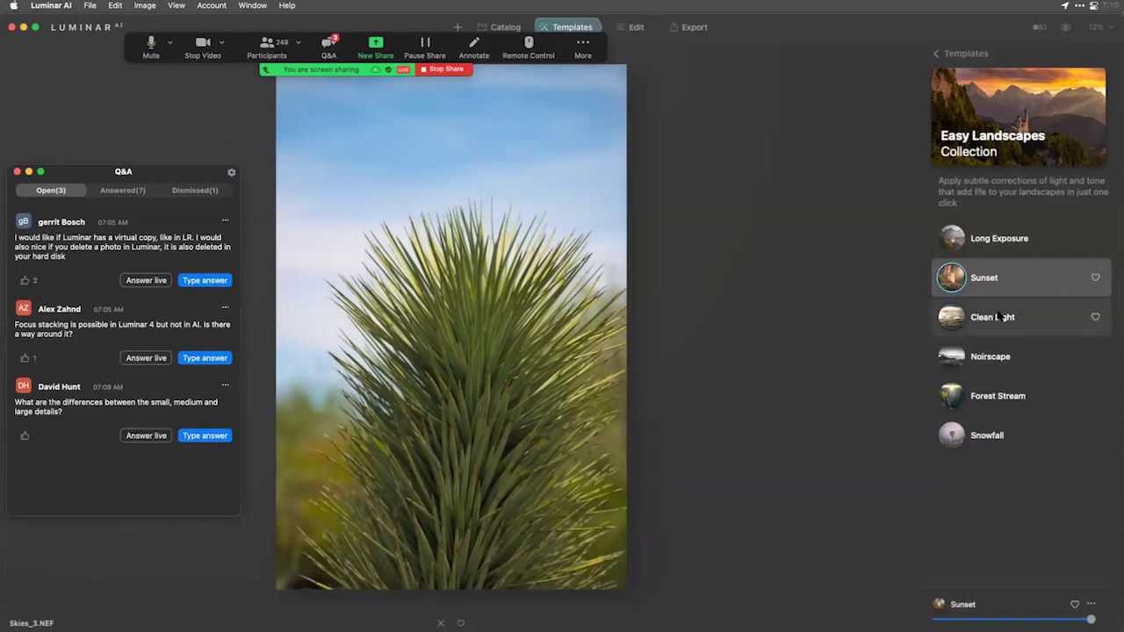
left_click(999, 317)
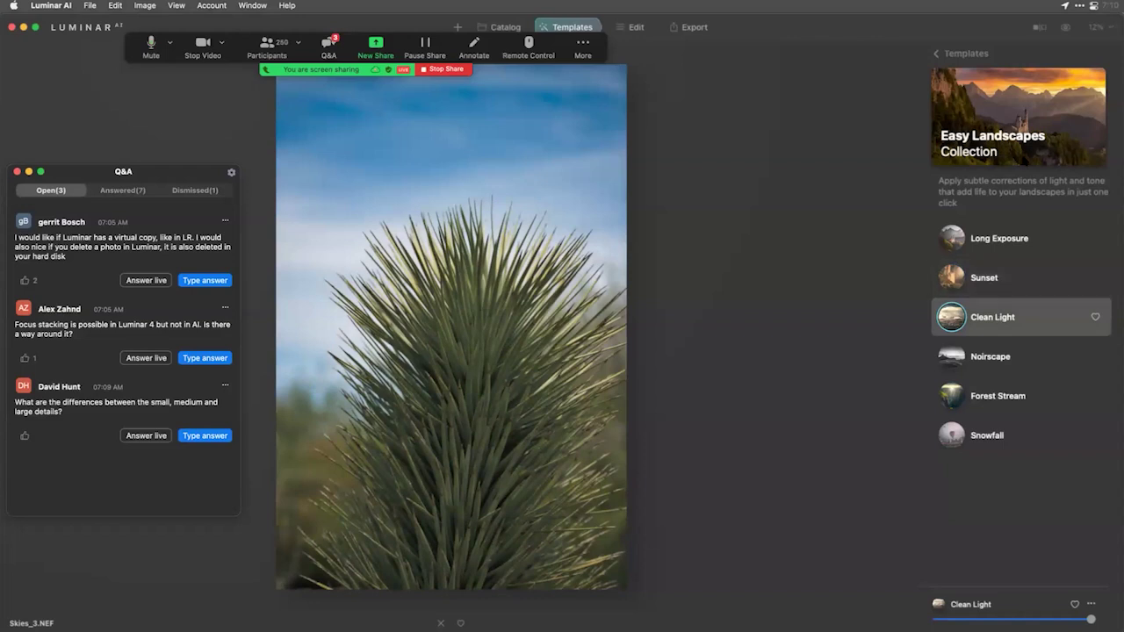
left_click(1065, 28)
left_click(1065, 28)
left_click(1064, 28)
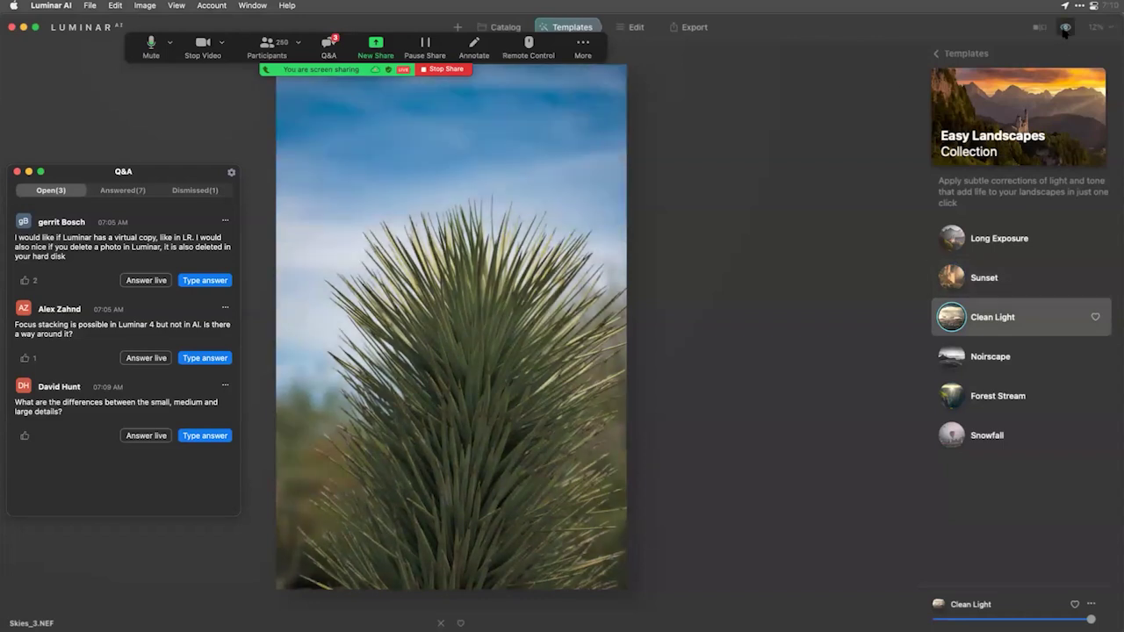
Return to editing the yucca photo and set Sky Enhancer to 70 in Enhance.
left_click(640, 28)
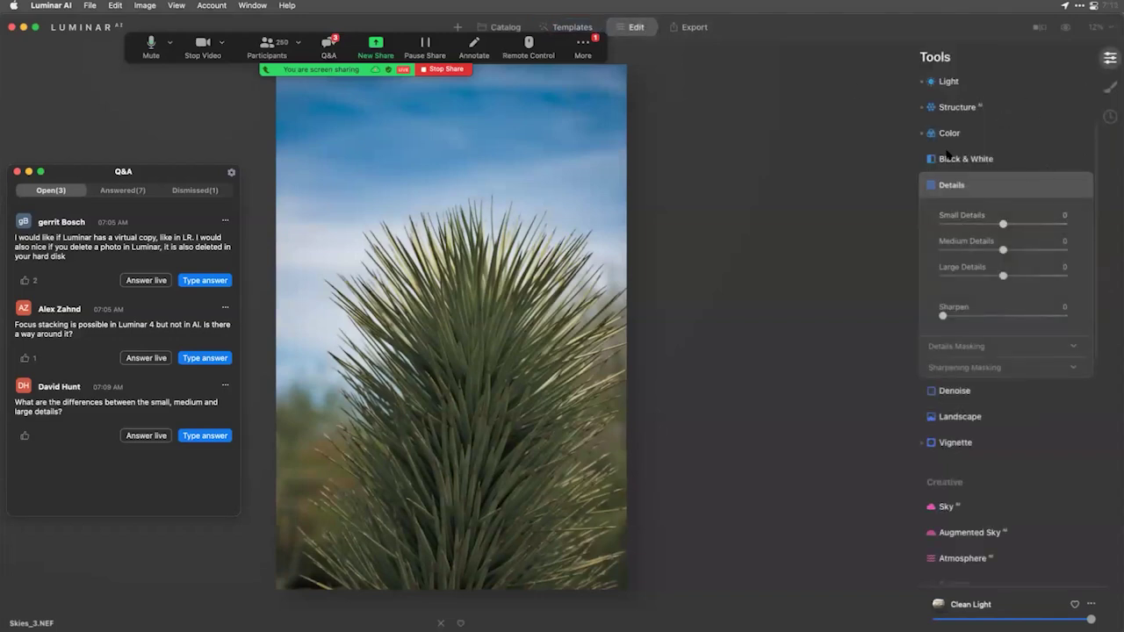
scroll(959, 193, "up", 3)
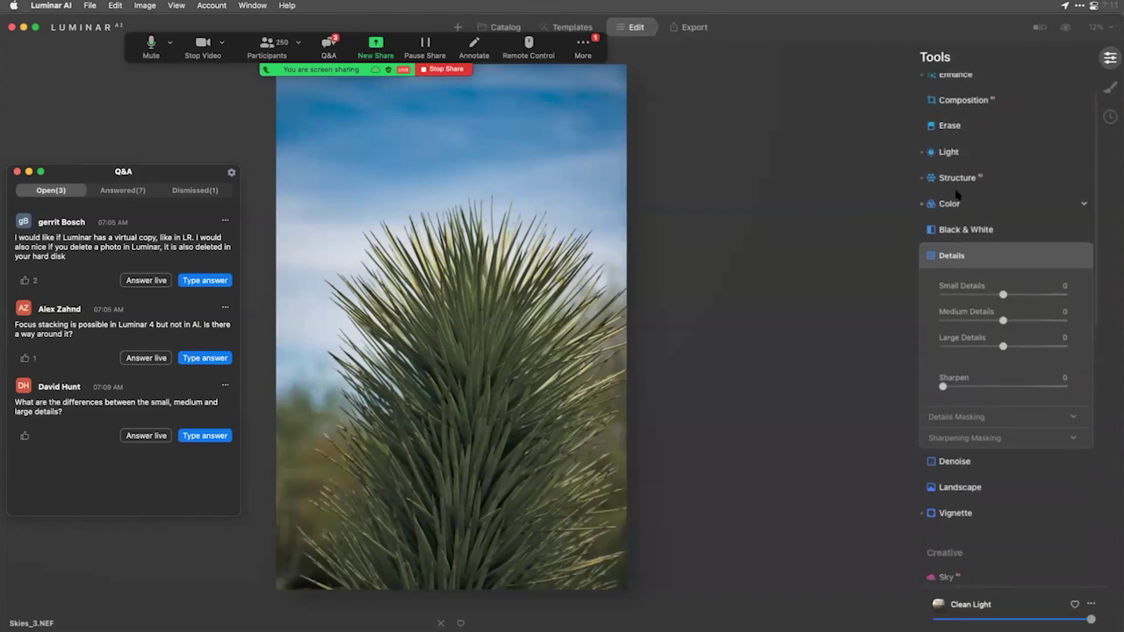
left_click(956, 109)
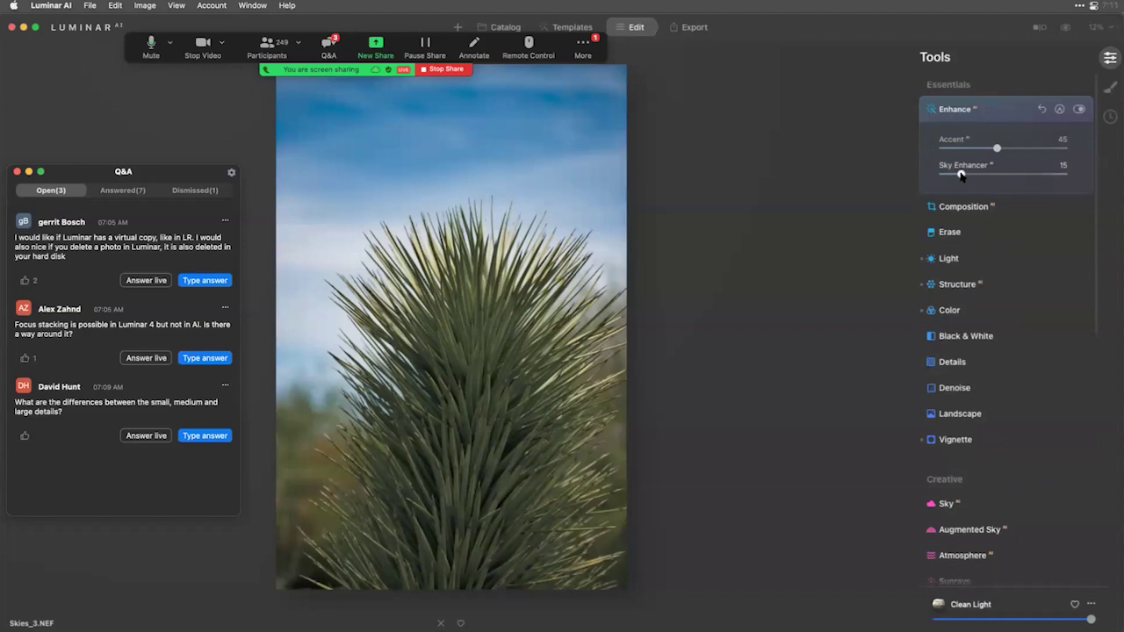
left_click_drag(961, 174, 1019, 174)
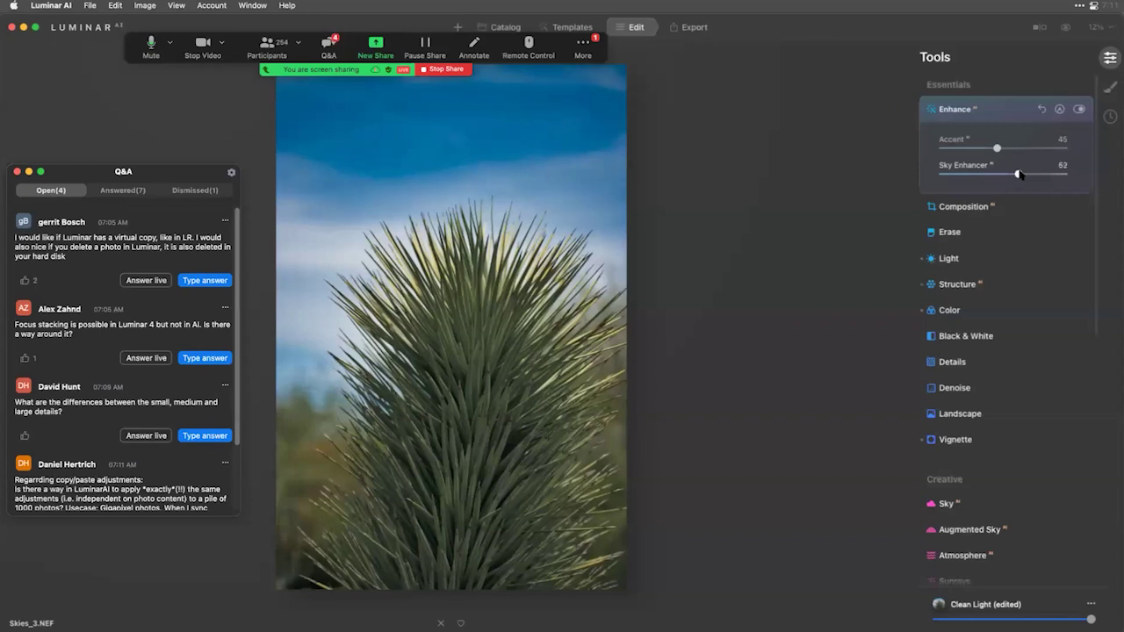
left_click_drag(1019, 174, 1030, 175)
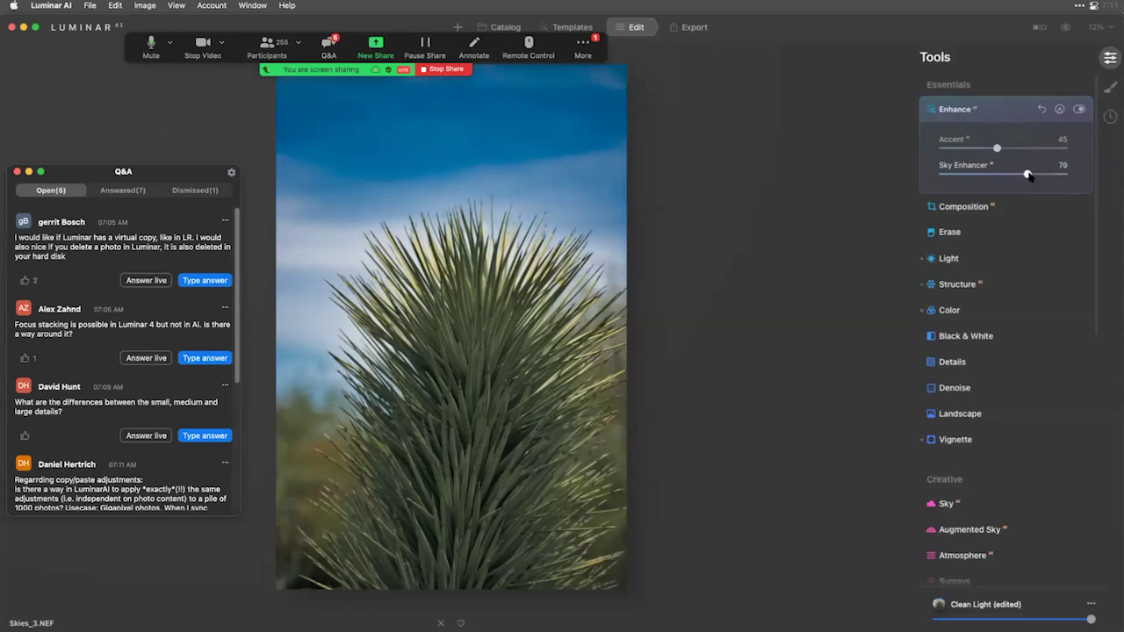
In Landscape, set Dehaze to 37, Golden Hour to 26, Foliage Enhancer to 24 and Foliage Hue to -39.
left_click(981, 415)
left_click_drag(966, 407, 984, 389)
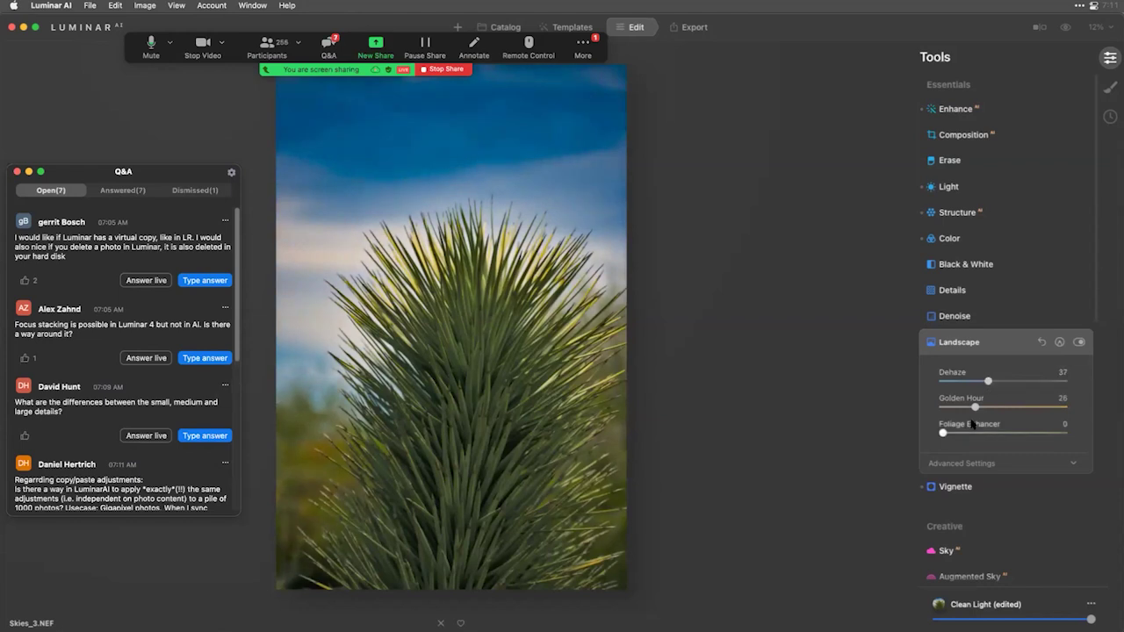
mouse_move(963, 433)
left_mouse_down()
mouse_move(990, 432)
mouse_move(973, 433)
left_mouse_up()
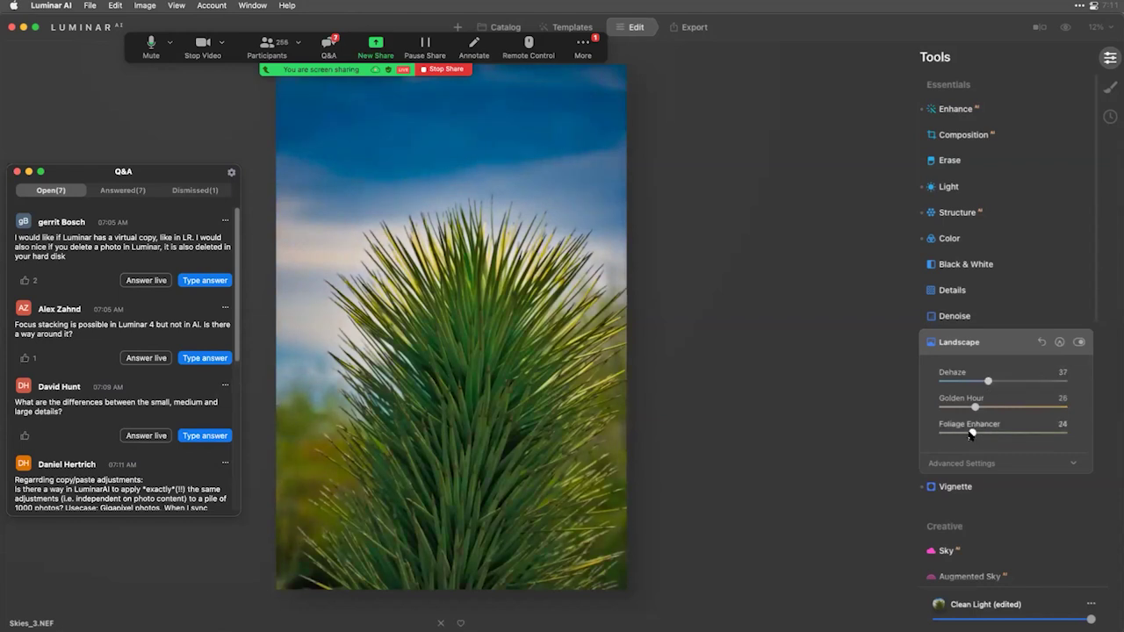
left_click(964, 465)
left_click_drag(1002, 491, 979, 492)
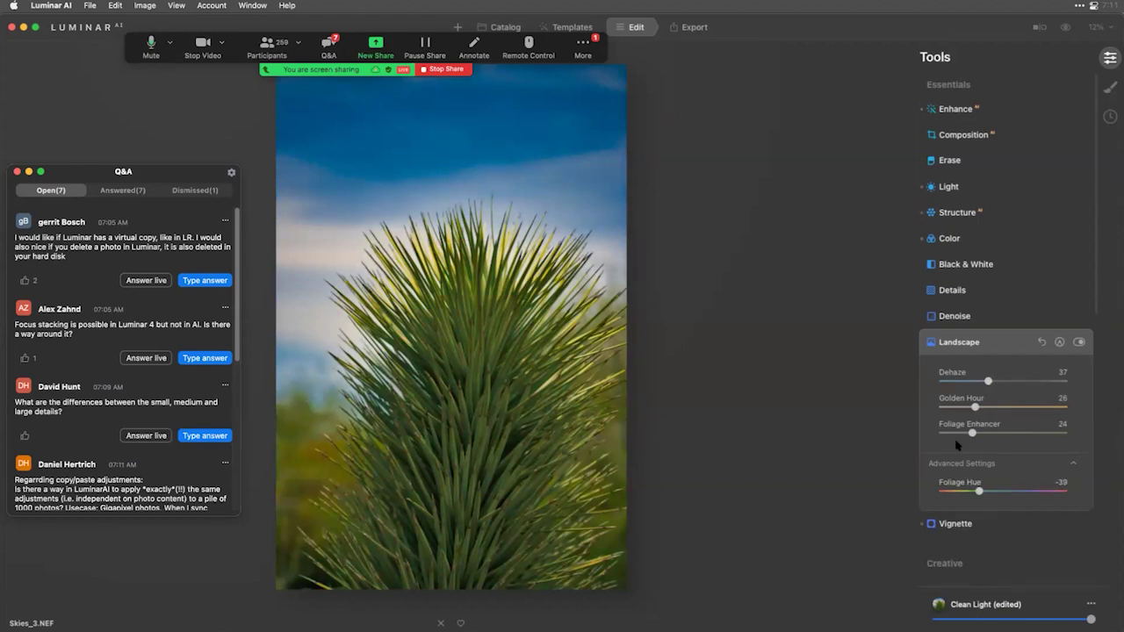
Set Enhance's Accent to 49 and the Structure Amount to 27 on the yucca photo.
left_click(970, 110)
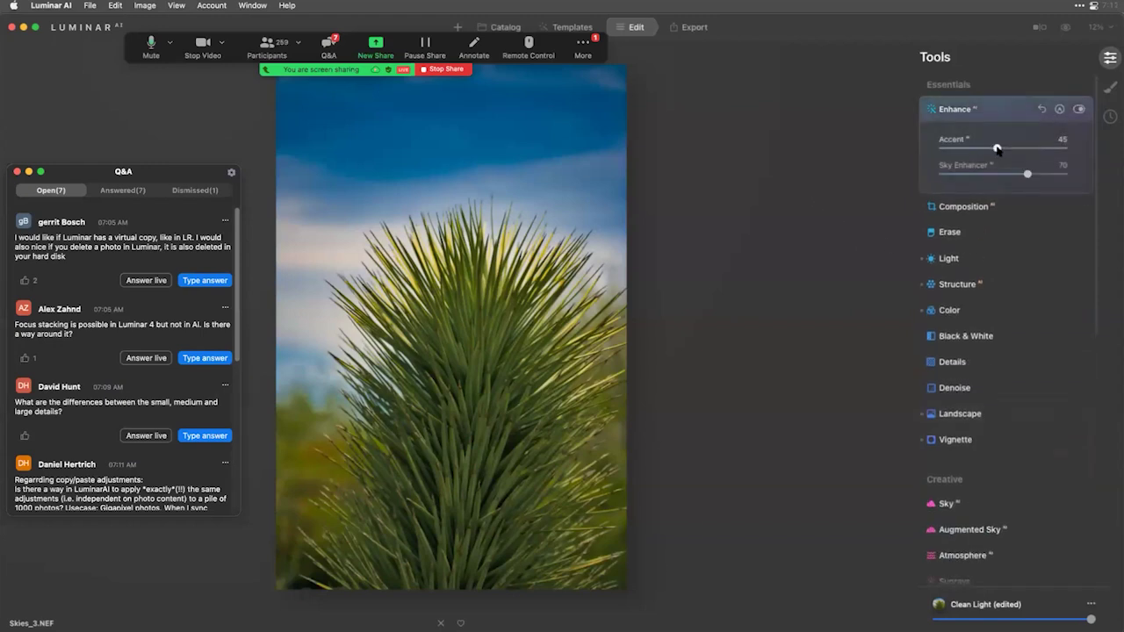
left_click_drag(997, 149, 1002, 148)
left_click(957, 284)
left_click_drag(1010, 253, 1018, 253)
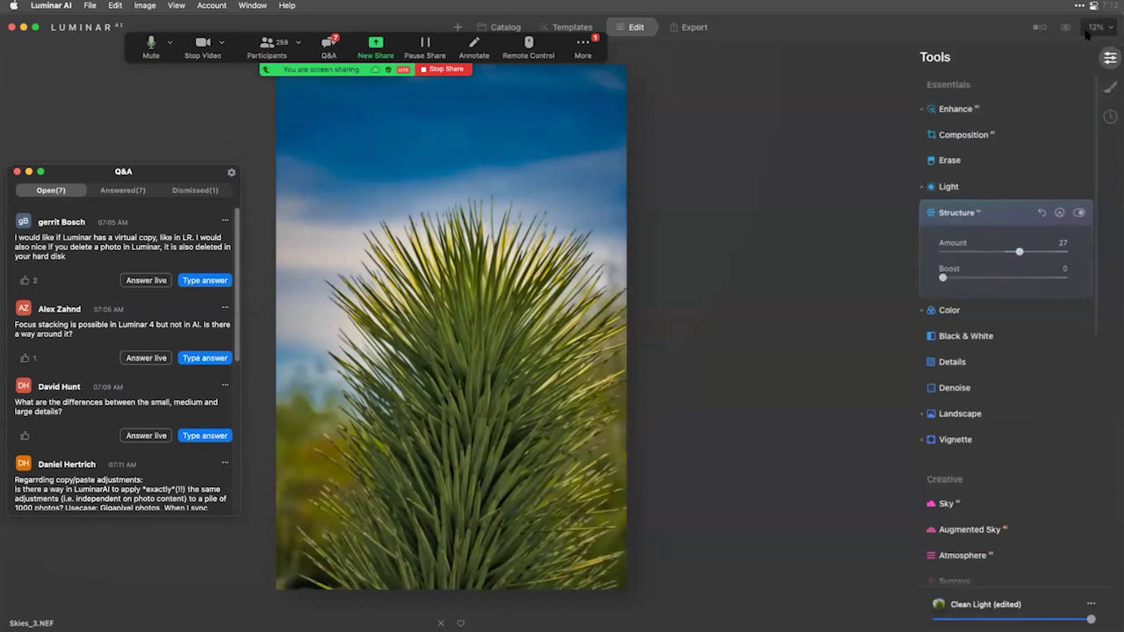
Compare the original and edited yucca photo with the split before/after view, and return to the normal view.
left_click(1039, 27)
left_click_drag(451, 303, 593, 288)
double_click(592, 287)
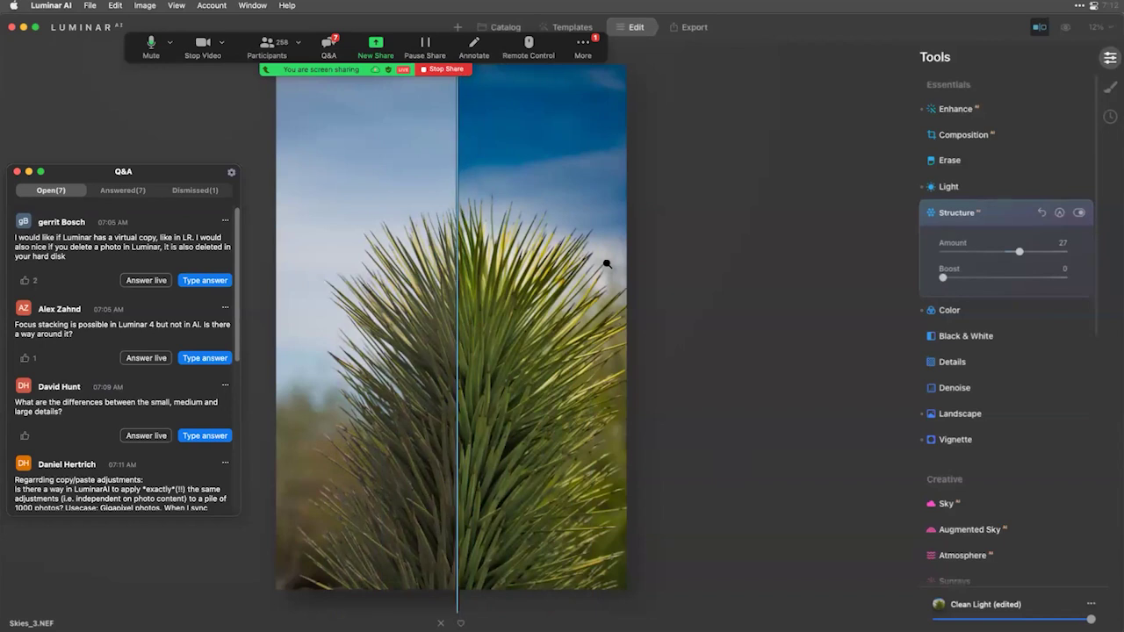
left_click(1039, 27)
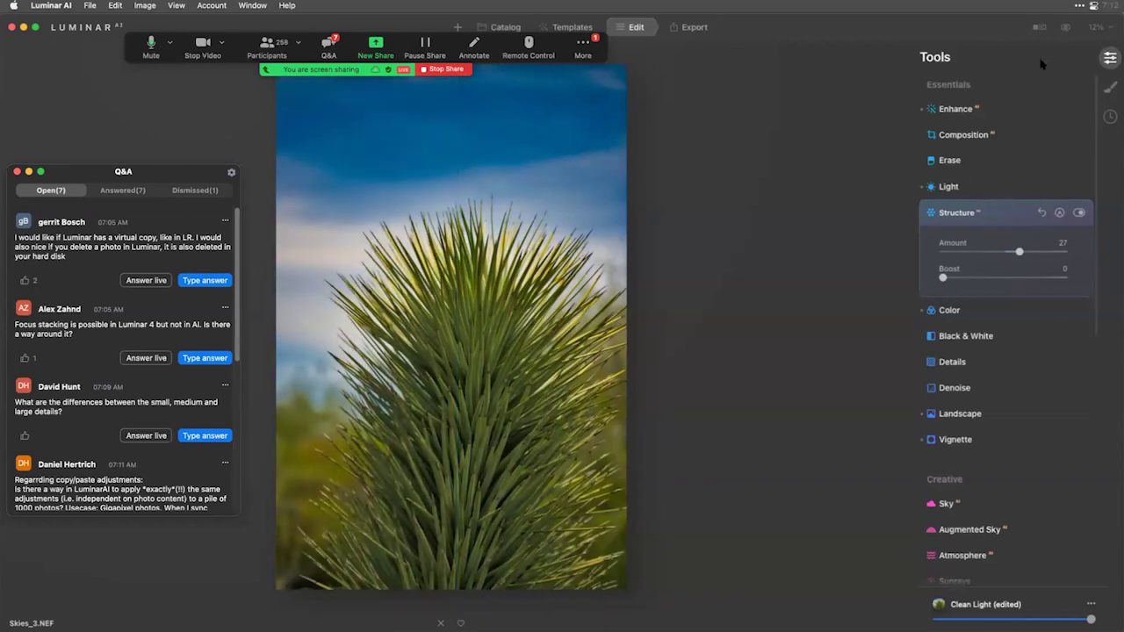
Check the yucca leaves at 100% and apply Denoise with Luminosity Denoise 35 and Color Denoise 20.
scroll(988, 349, "down", 1)
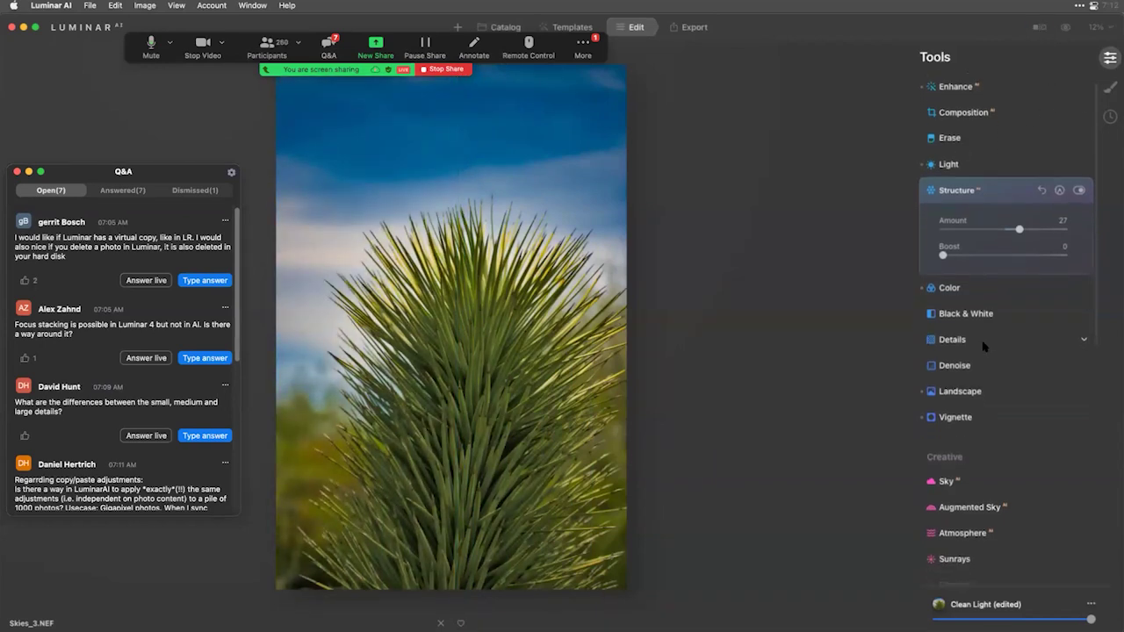
left_click(983, 343)
left_click(983, 276)
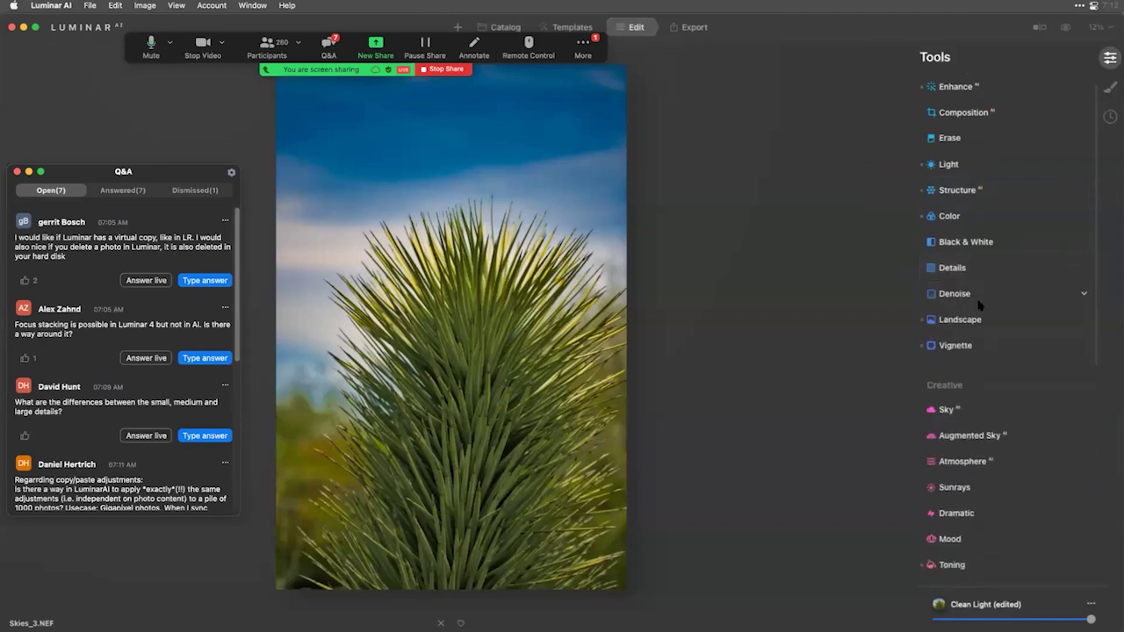
left_click(982, 299)
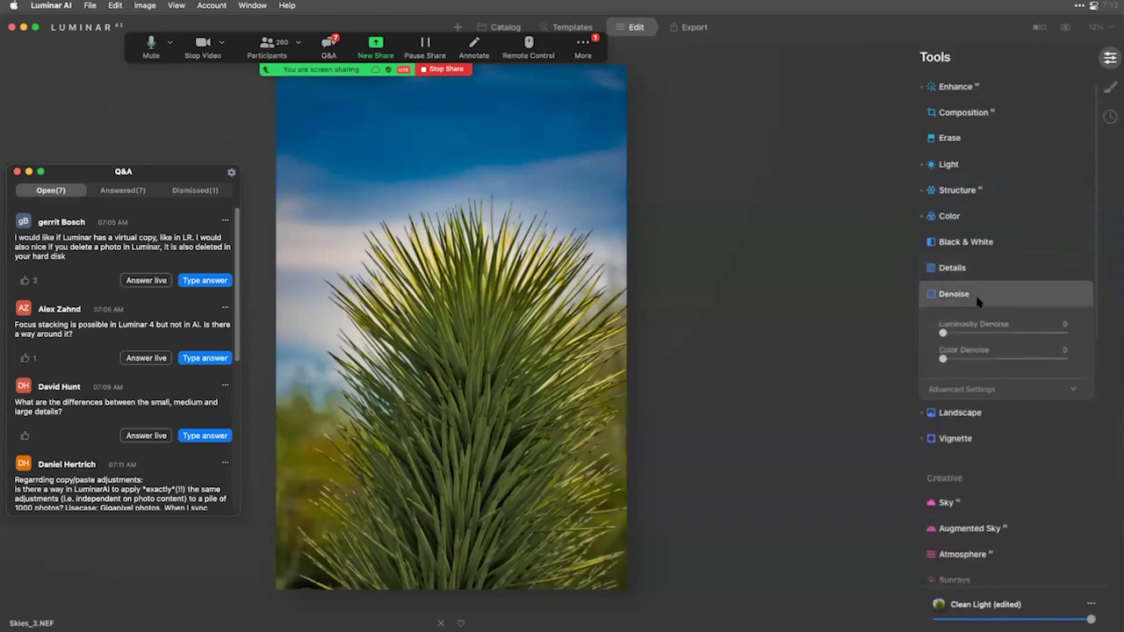
left_click(580, 327)
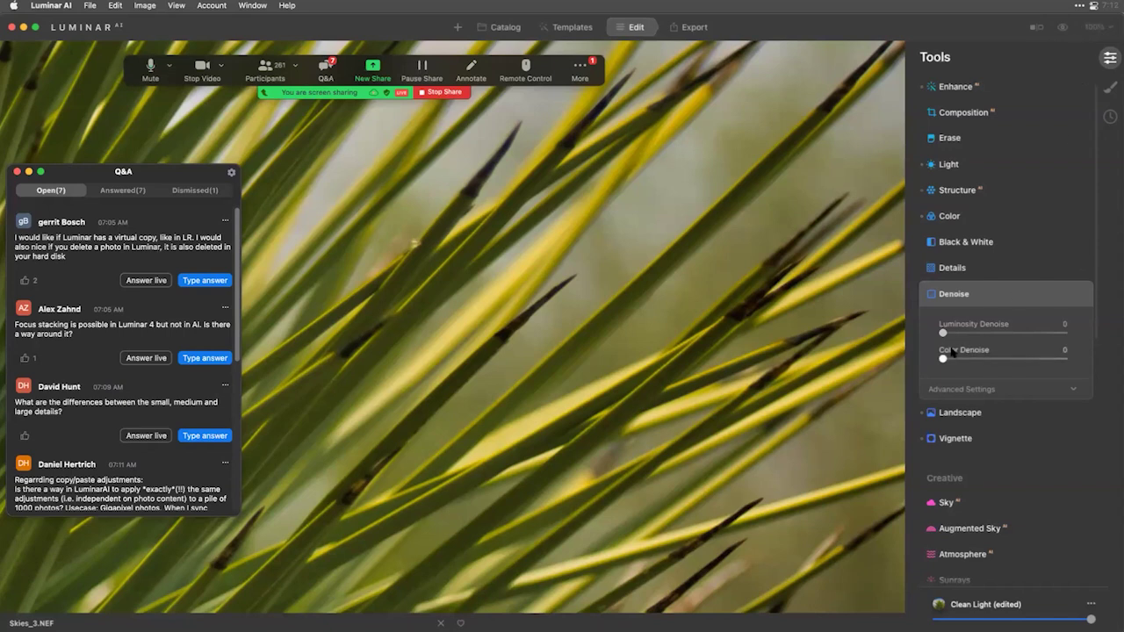
left_click_drag(957, 336, 968, 366)
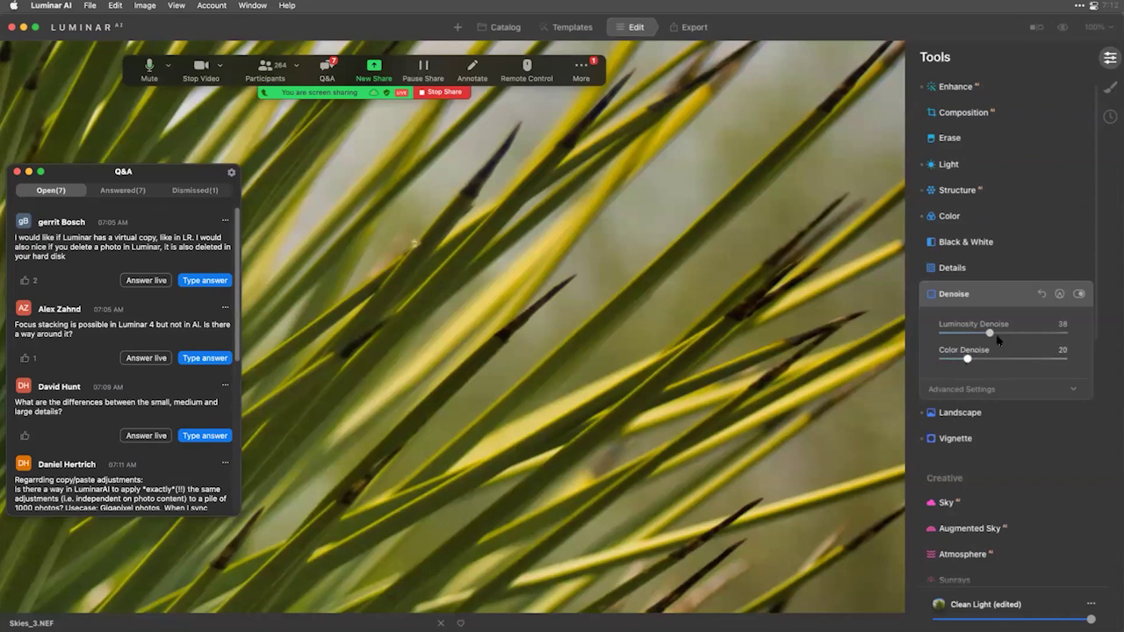
left_click_drag(989, 334, 987, 334)
Compare the yucca leaves with Denoise off and on, leaving it enabled, and fit the photo to the view.
left_click(1080, 294)
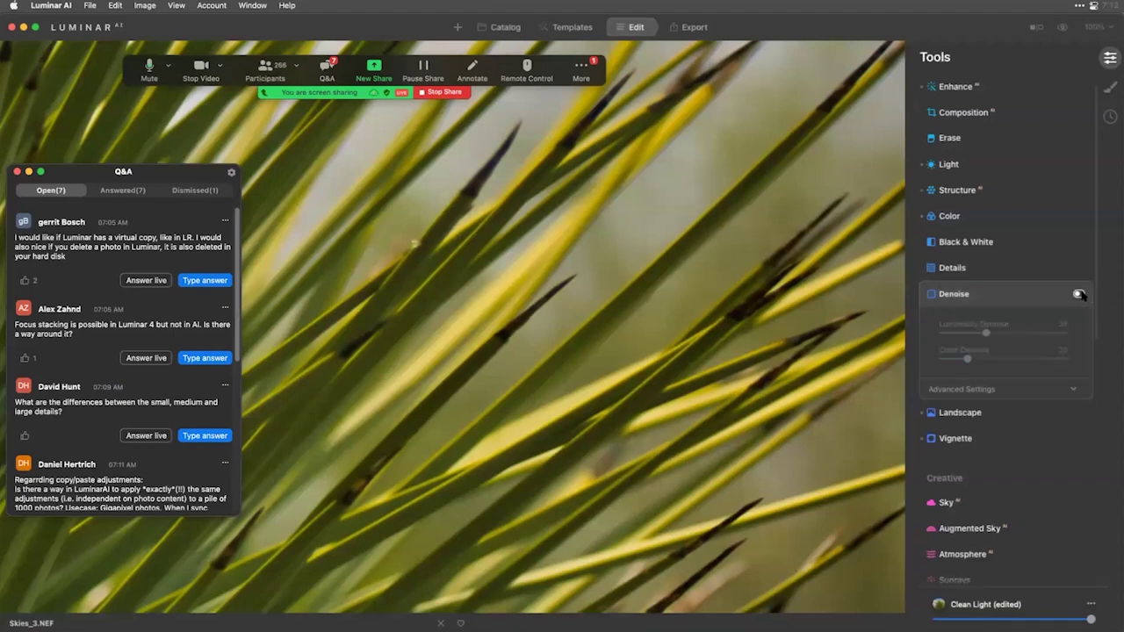
left_click(1080, 294)
left_click(1079, 294)
left_click(1079, 294)
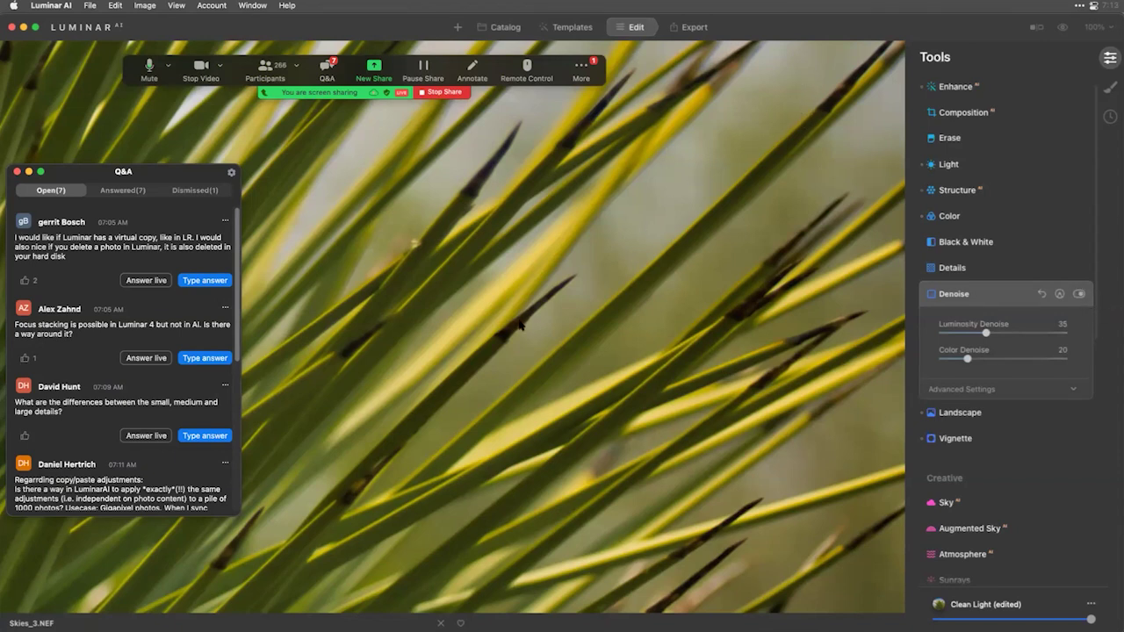
key("super+0")
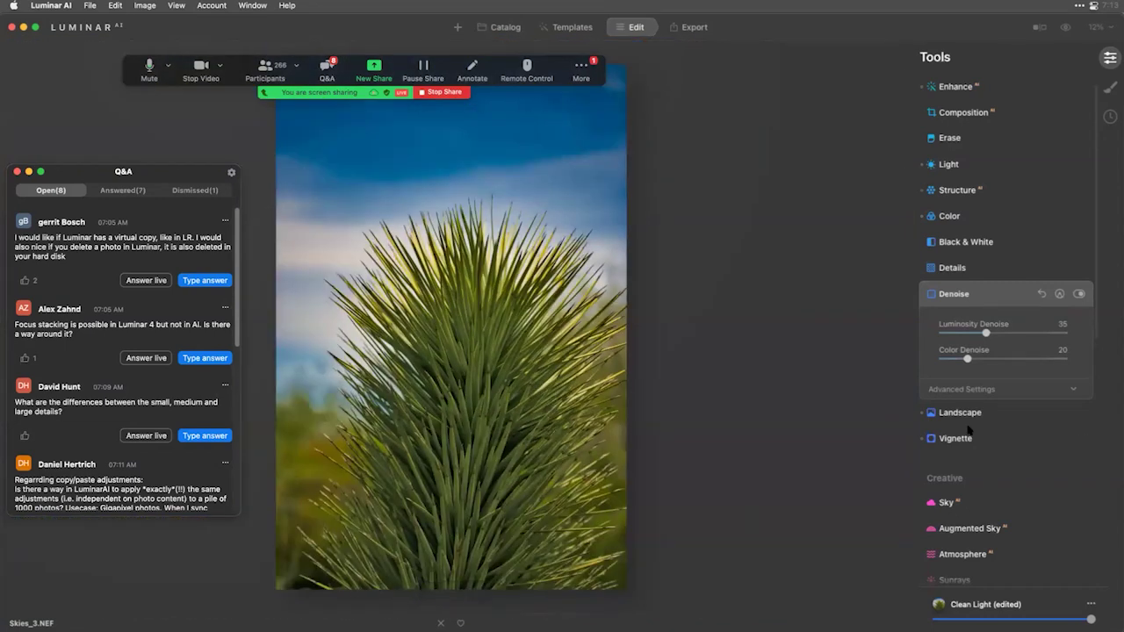
Apply the Mystical effect to the yucca photo with Amount 17 and Shadows 79.
left_click(985, 293)
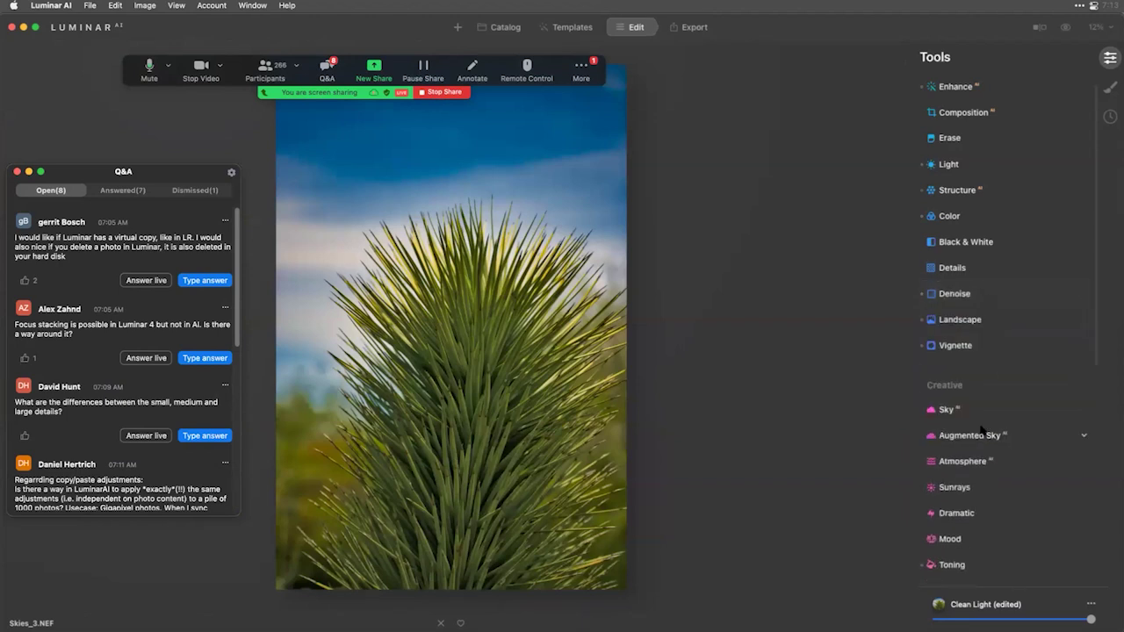
scroll(982, 427, "down", 3)
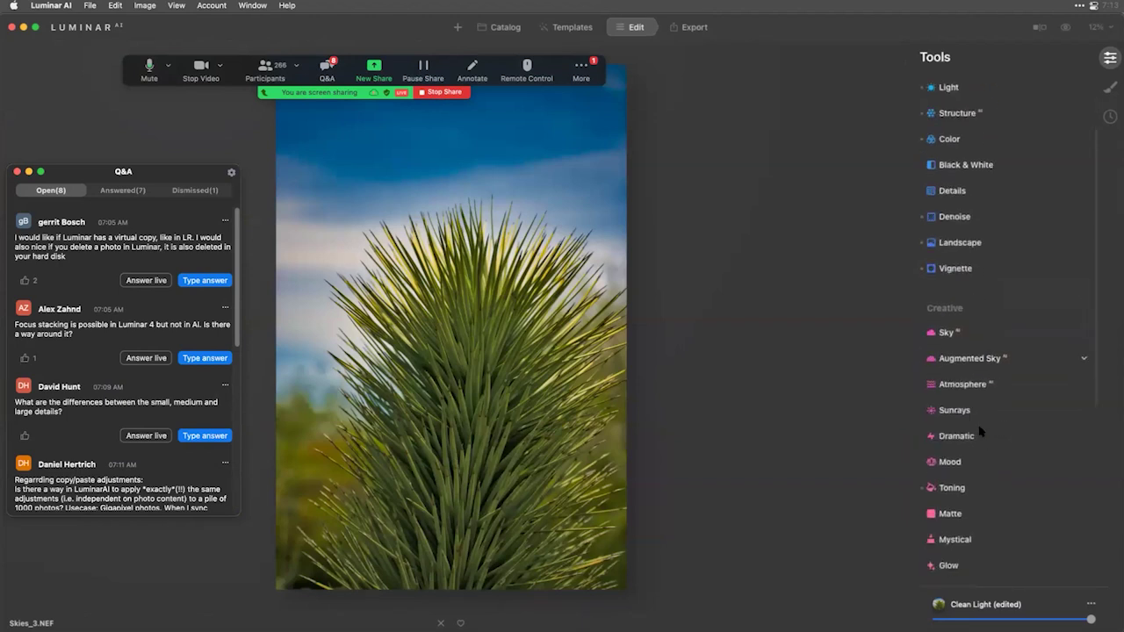
left_click(977, 542)
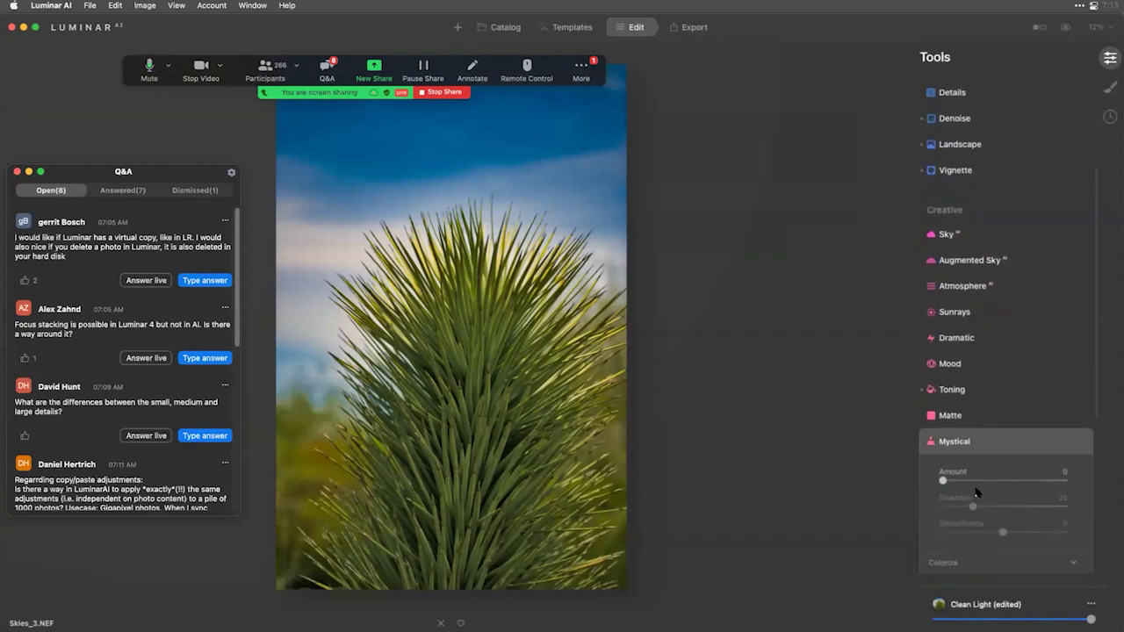
left_click_drag(979, 483, 1046, 514)
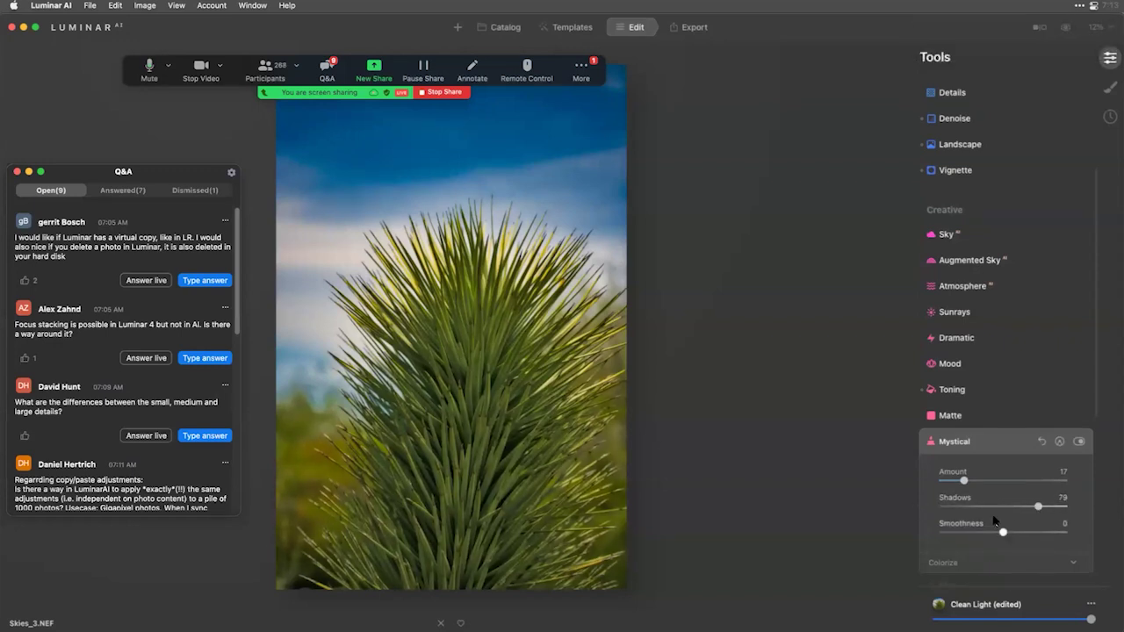
Mute the meeting microphone briefly, unmute it, and inspect the yucca leaves up close.
left_click(149, 70)
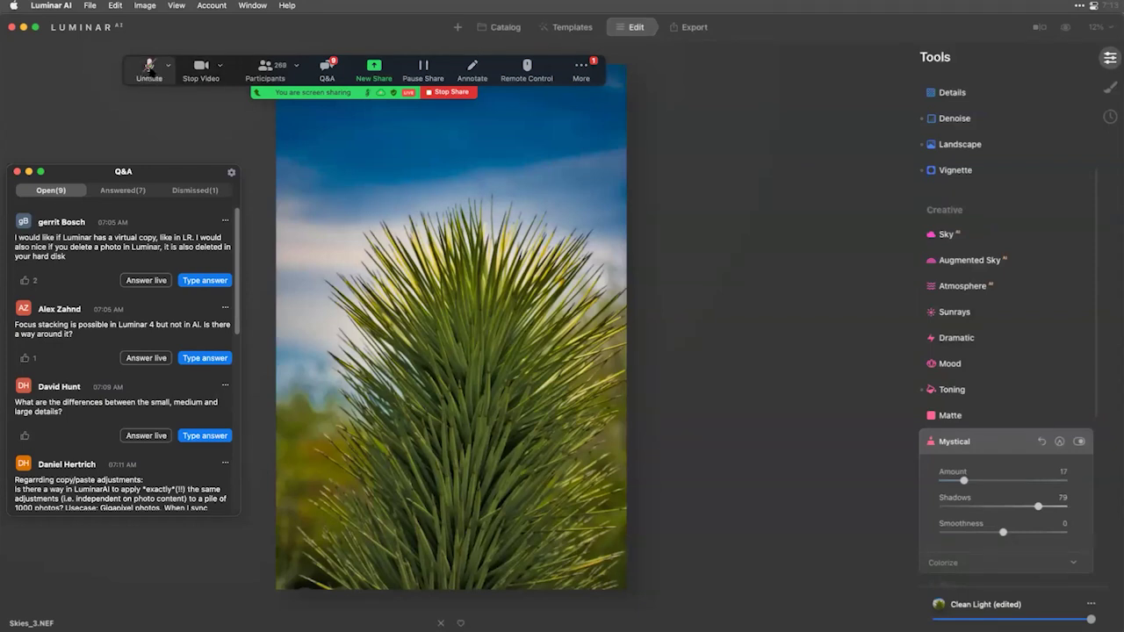
left_click(149, 70)
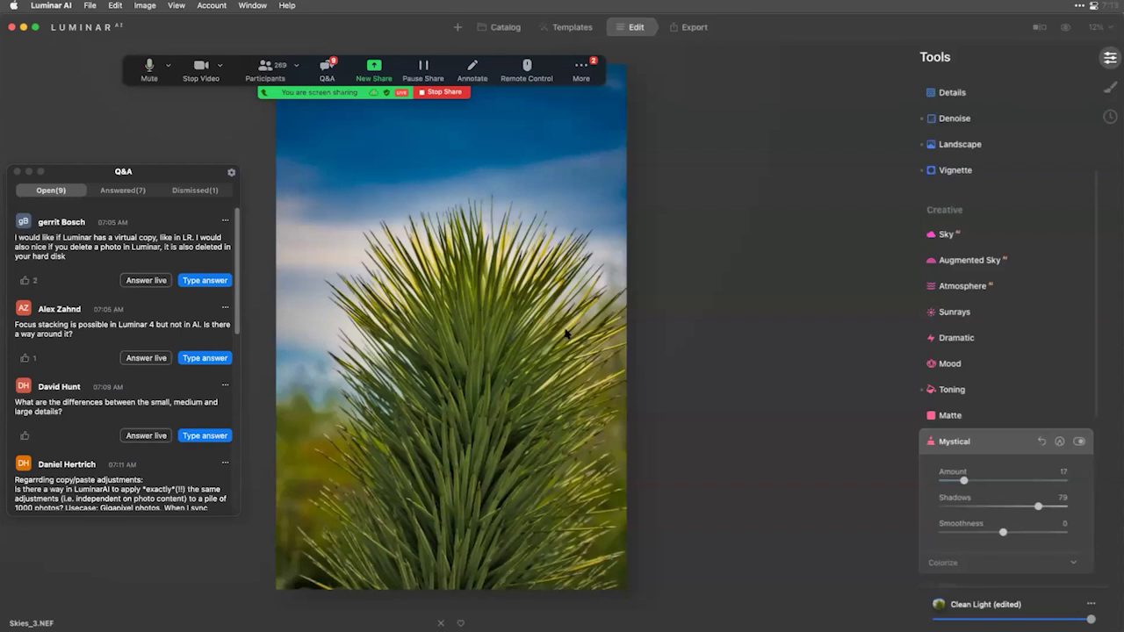
left_click(567, 334)
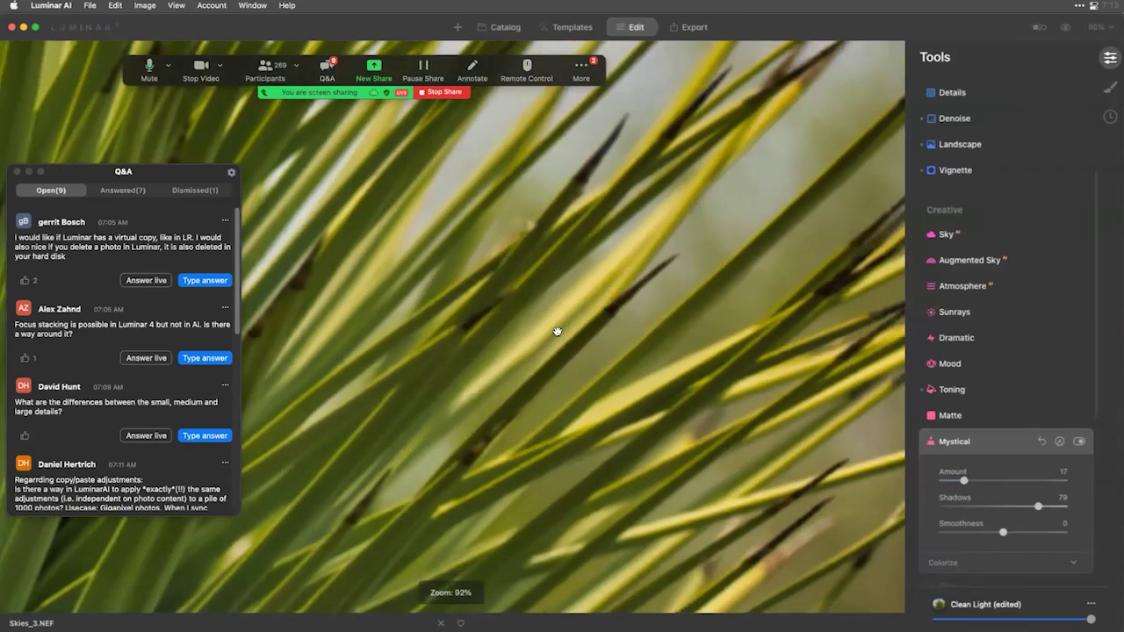
scroll(557, 331, "down", 2)
Reopen Luminar AI from the recently used applications and bring it in front of the Zoom window.
key("super+h")
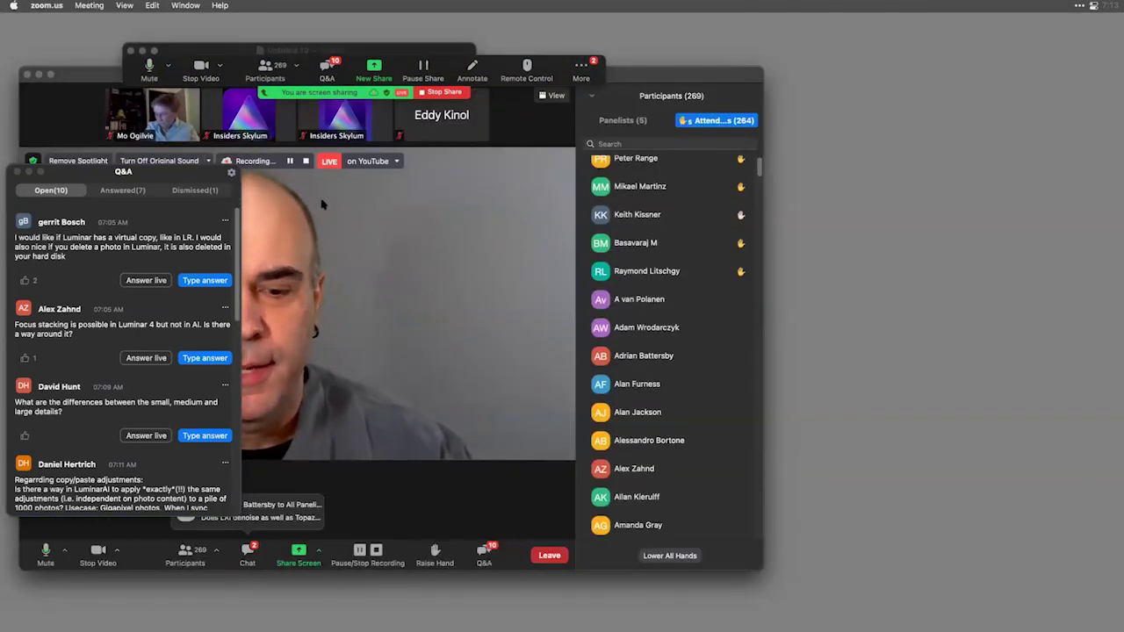
left_click(14, 5)
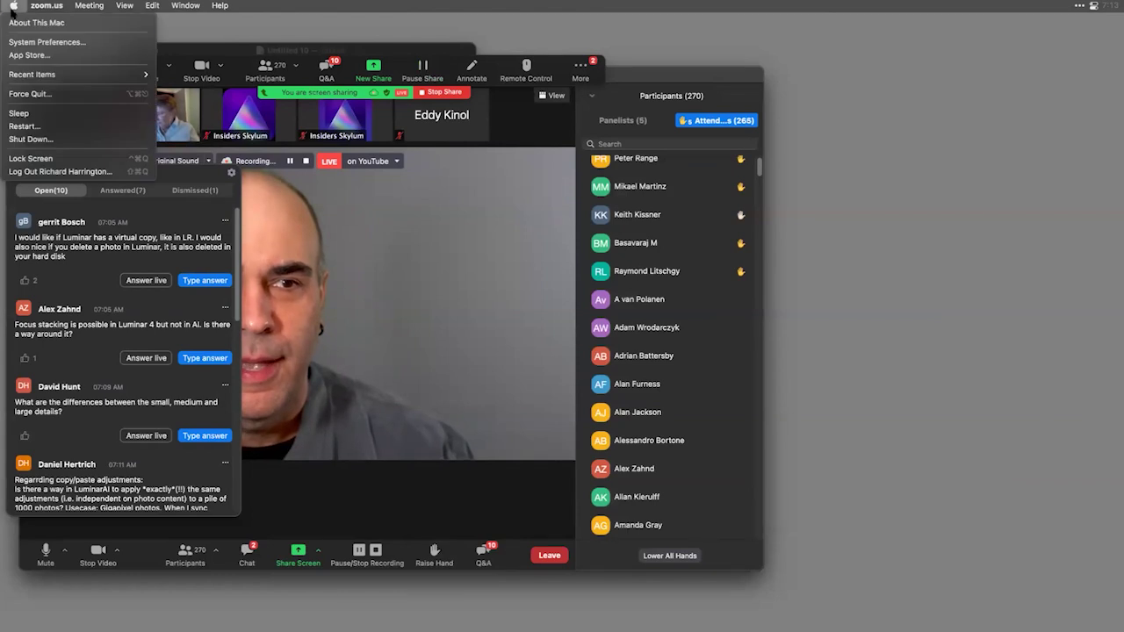
mouse_move(48, 75)
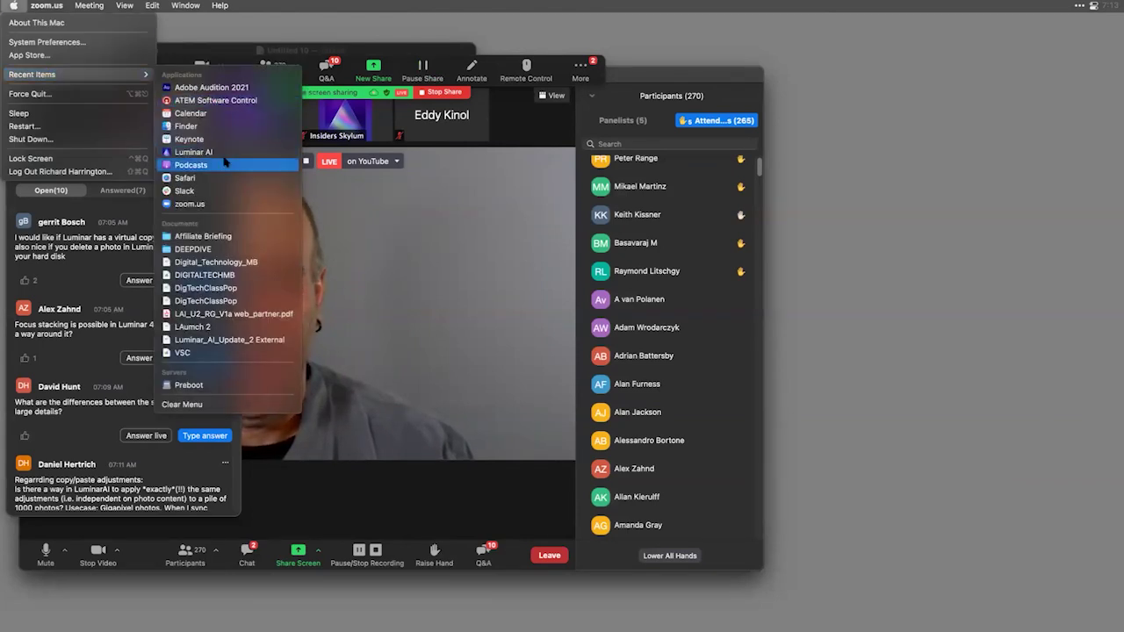
left_click(193, 152)
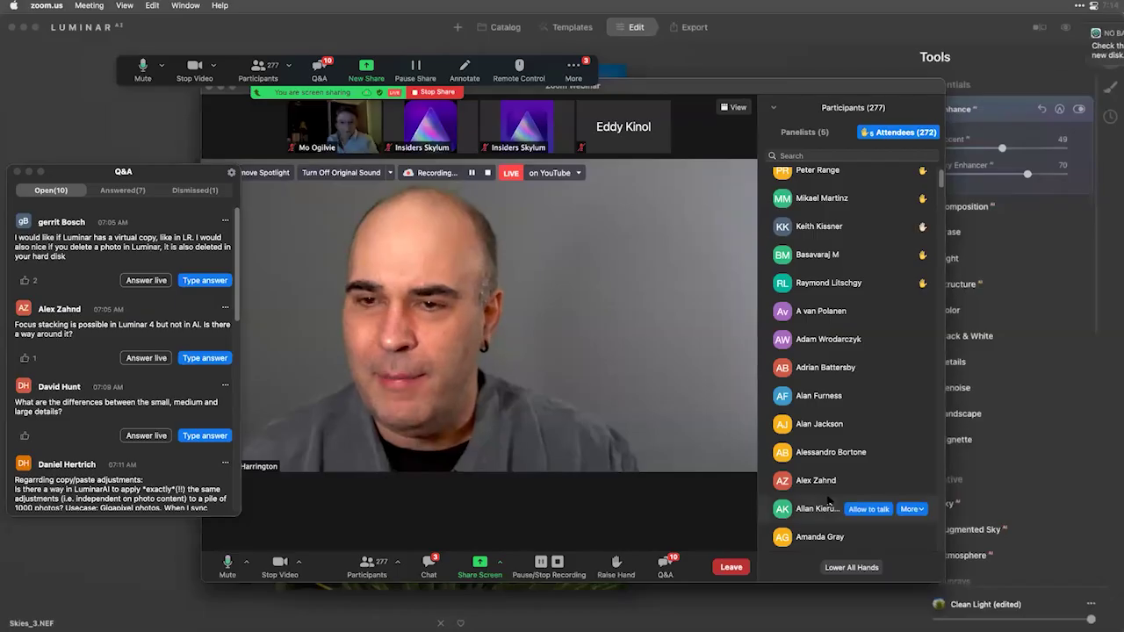
key("super+Tab")
key("super+shift+Tab")
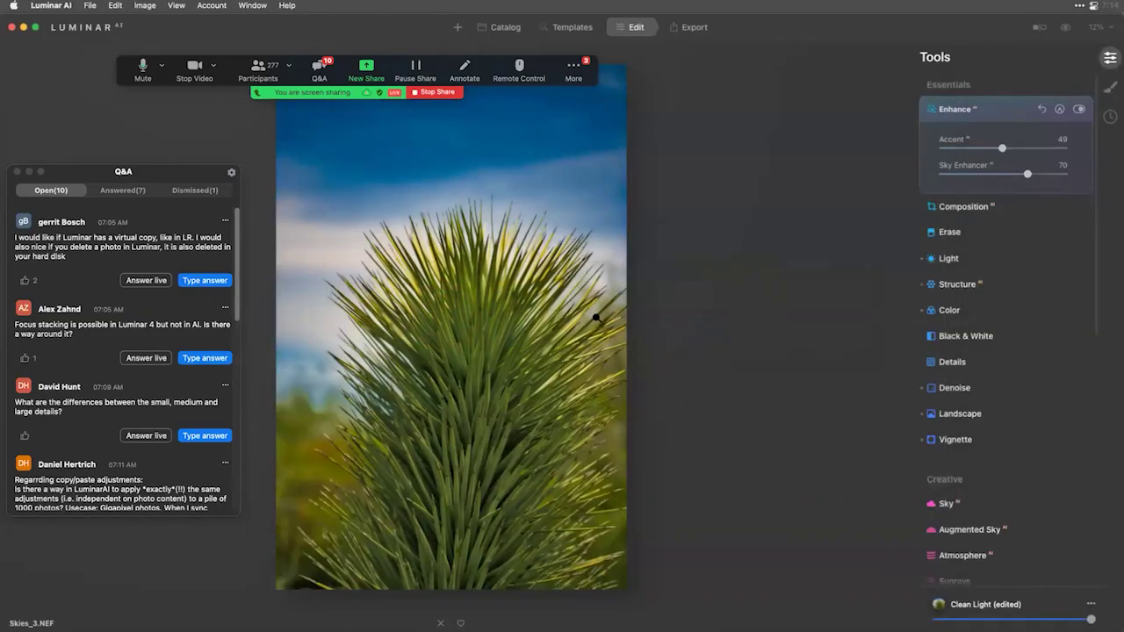
Enlarge the yucca photo slightly and set Small Details to 58 in the Details tool.
key("super+equal")
key("super+equal")
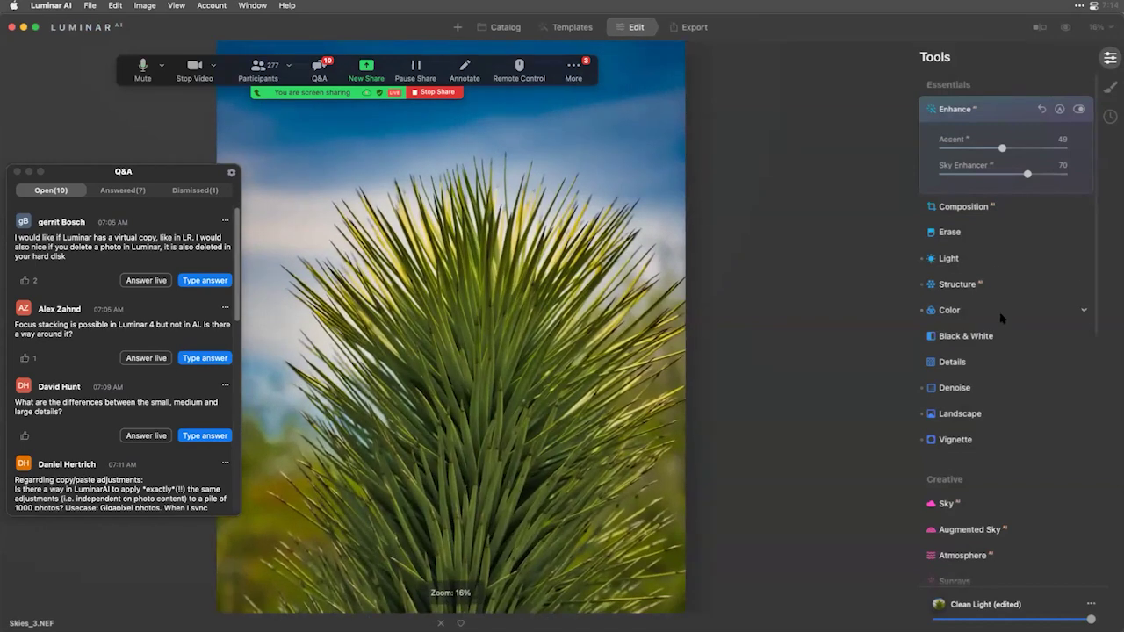
left_click(988, 365)
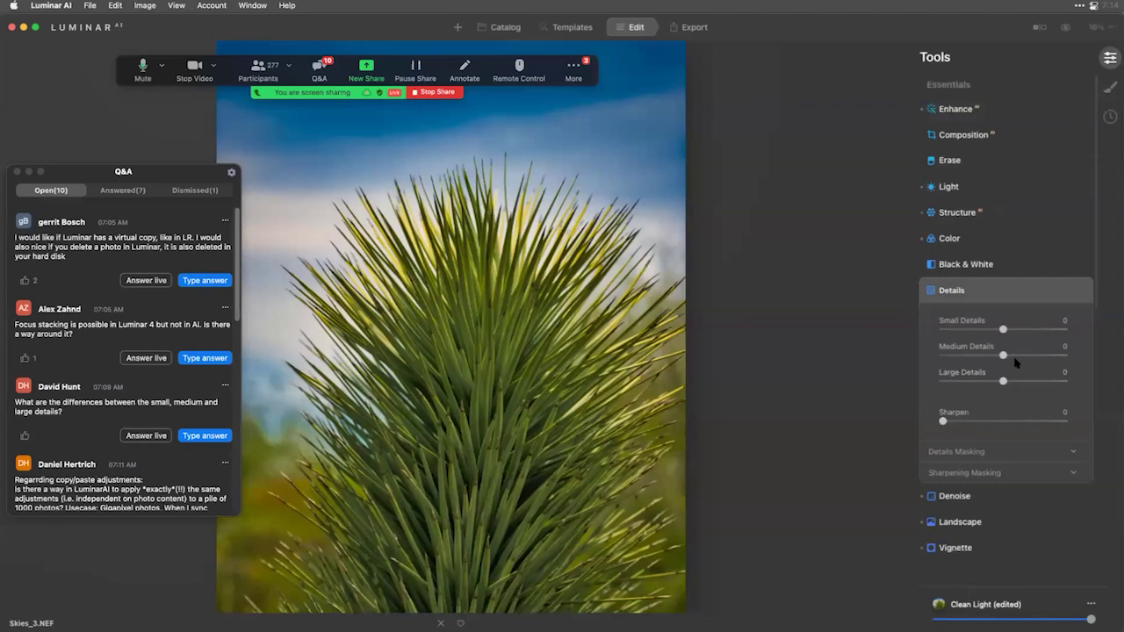
left_click_drag(1003, 328, 1102, 334)
left_click_drag(973, 340, 1042, 329)
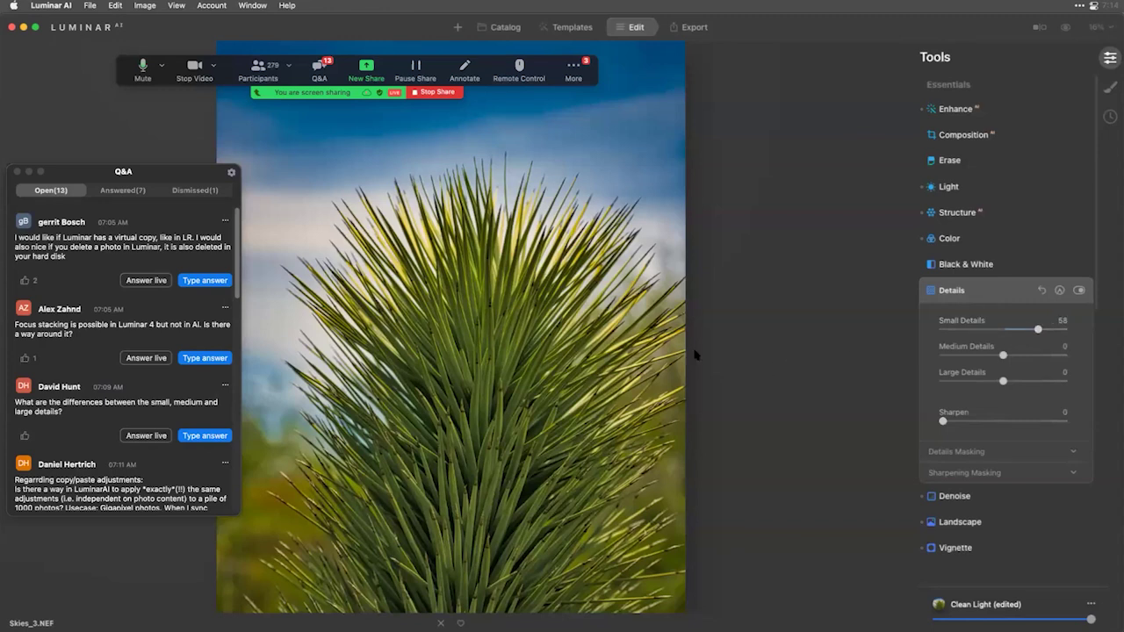
Set Large Details to -59 and Medium Details to 85 for the yucca photo.
scroll(614, 336, "up", 2)
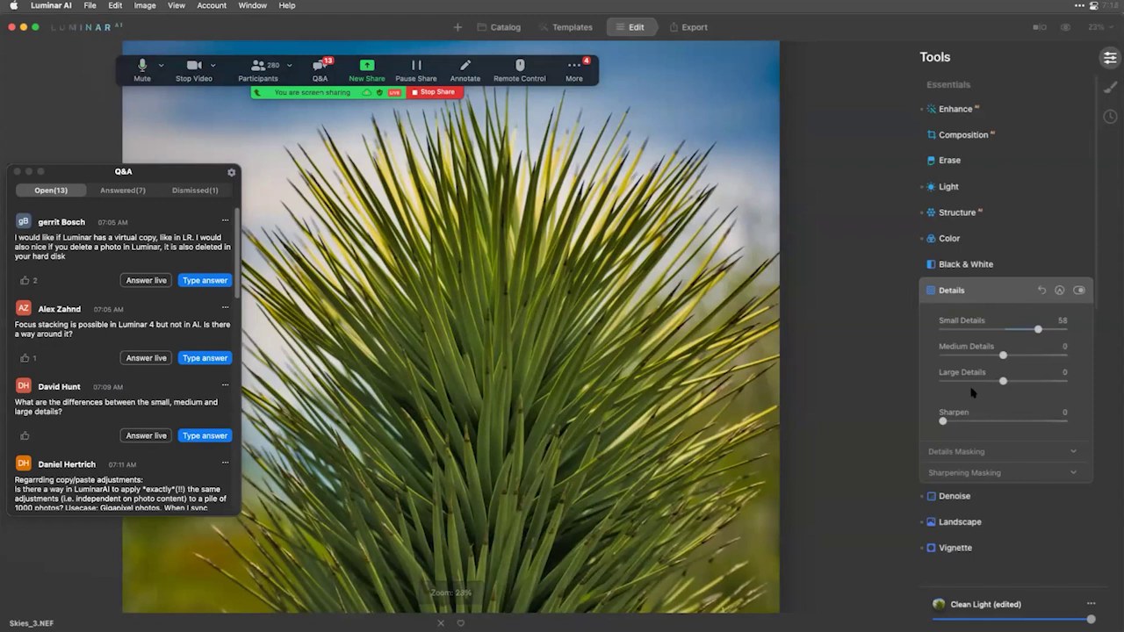
left_click_drag(1002, 381, 960, 380)
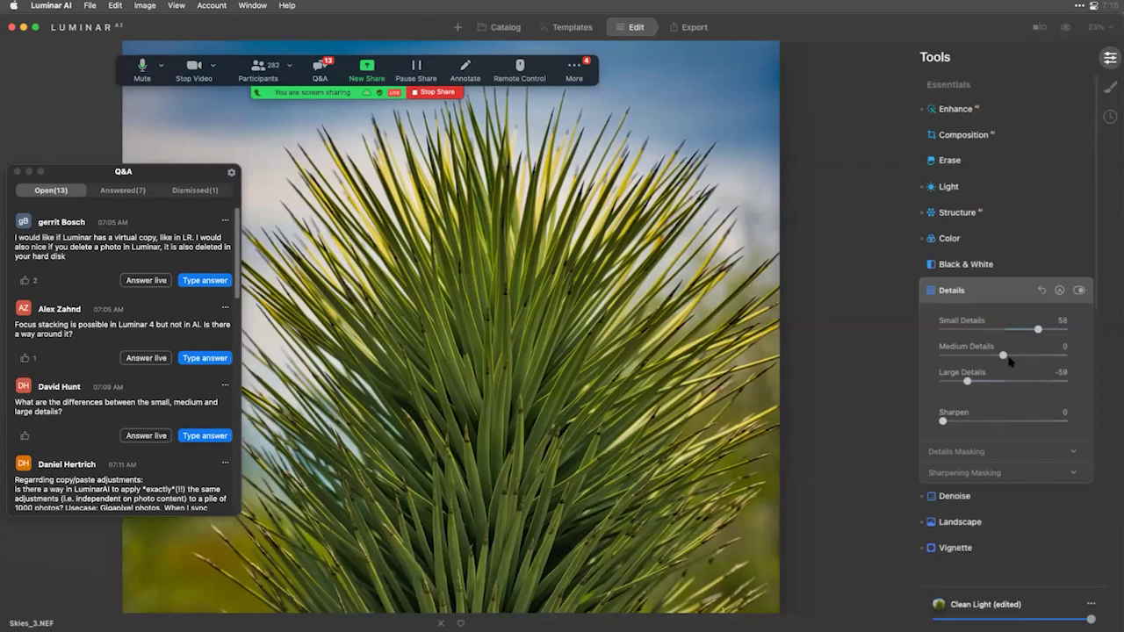
left_click_drag(1005, 356, 1050, 360)
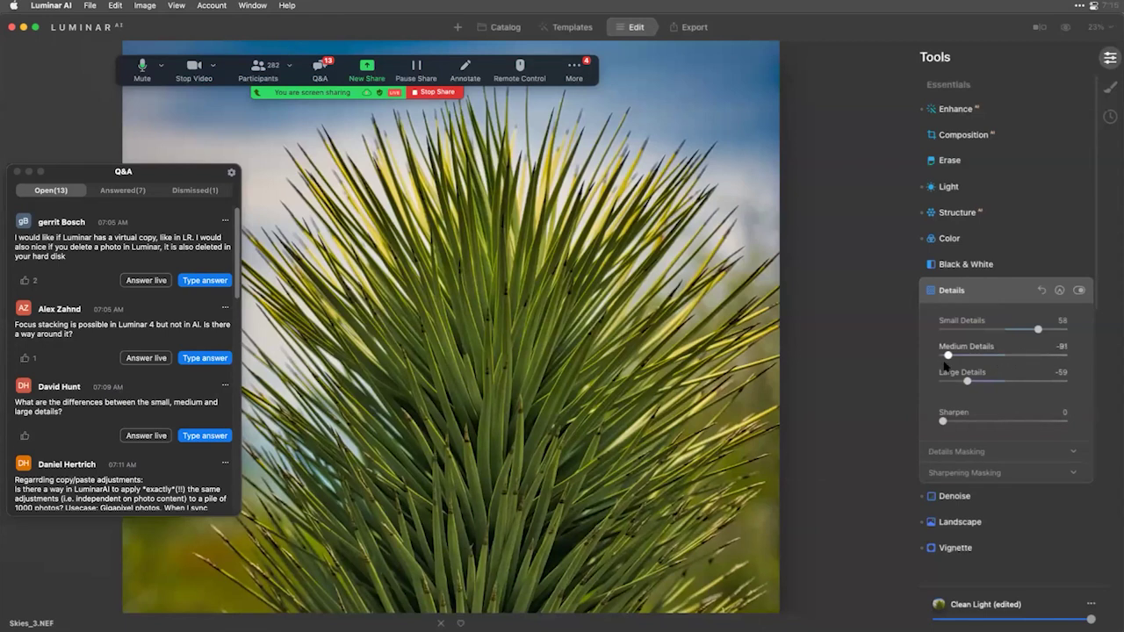
left_click_drag(970, 369, 1055, 355)
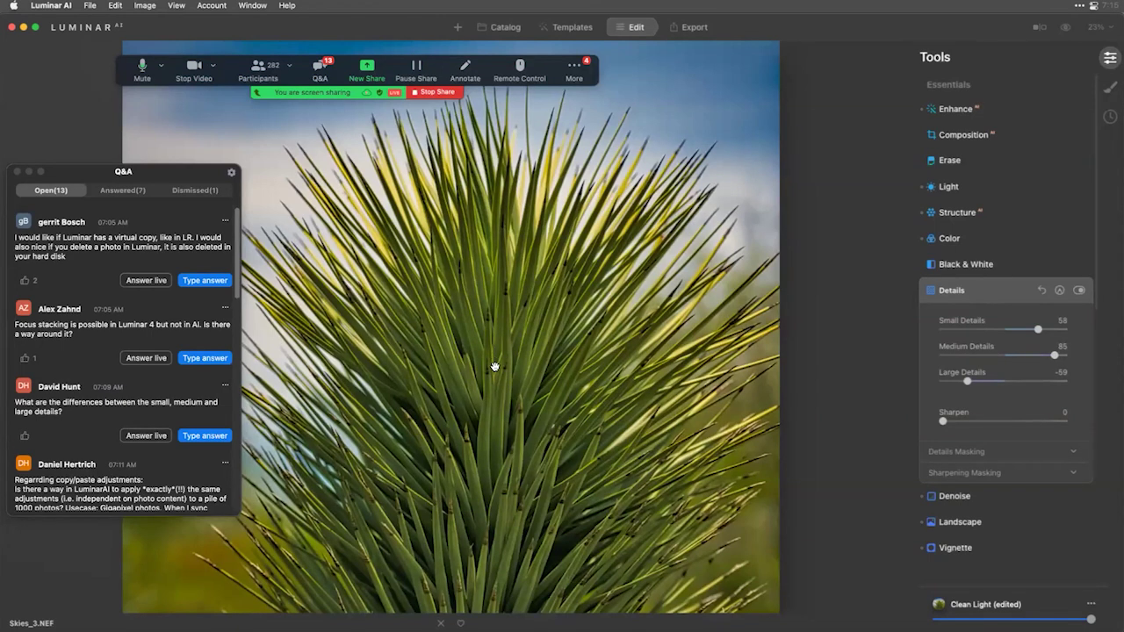
Compare the yucca photo with and without the Details adjustments, and look through the open Q&A questions.
left_click(1079, 291)
left_click(1080, 290)
left_click(1080, 291)
left_click(1079, 291)
left_click(1079, 291)
left_click(1079, 291)
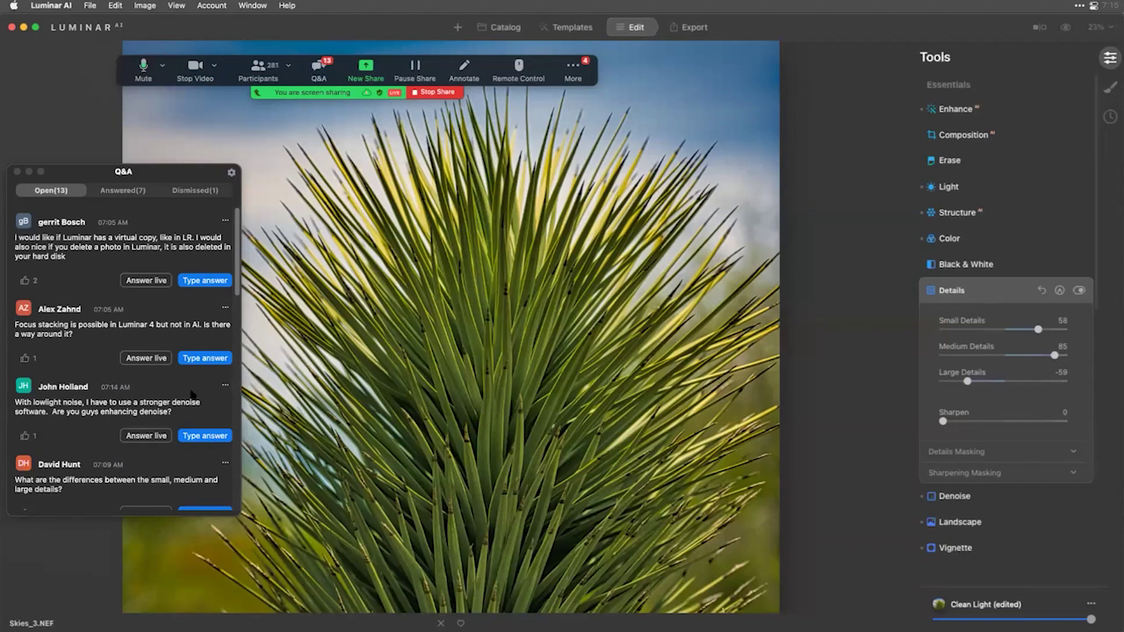
scroll(105, 410, "down", 2)
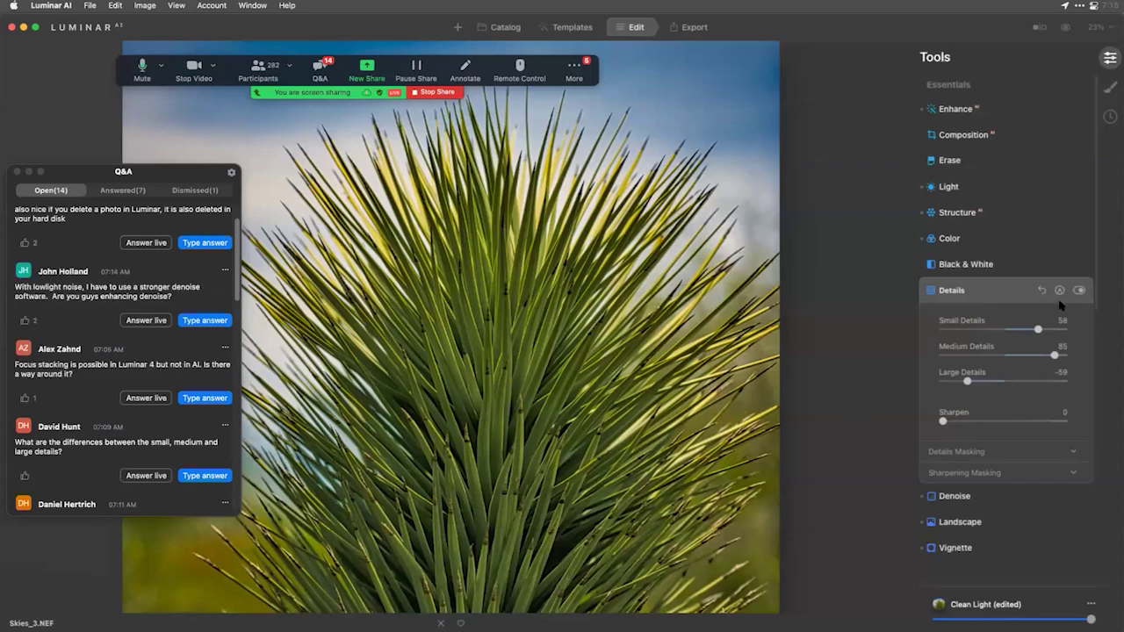
Try sharpening the yucca photo, return Sharpen to 0, and set the Structure Boost to 25.
mouse_move(962, 422)
left_mouse_down()
mouse_move(1031, 422)
mouse_move(940, 422)
mouse_move(1055, 423)
mouse_move(960, 423)
left_mouse_up()
left_click_drag(965, 423, 942, 423)
left_click(955, 213)
left_click_drag(943, 277, 974, 278)
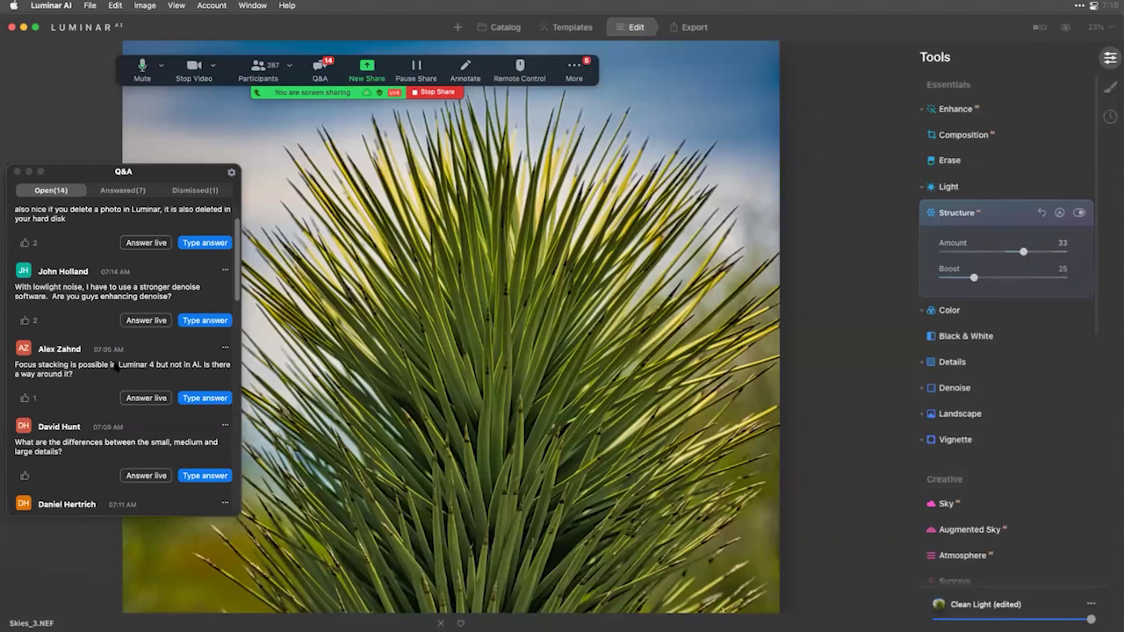
Mark the open question about the differences between small, medium and large details as answered live.
scroll(55, 350, "up", 2)
scroll(55, 349, "down", 2)
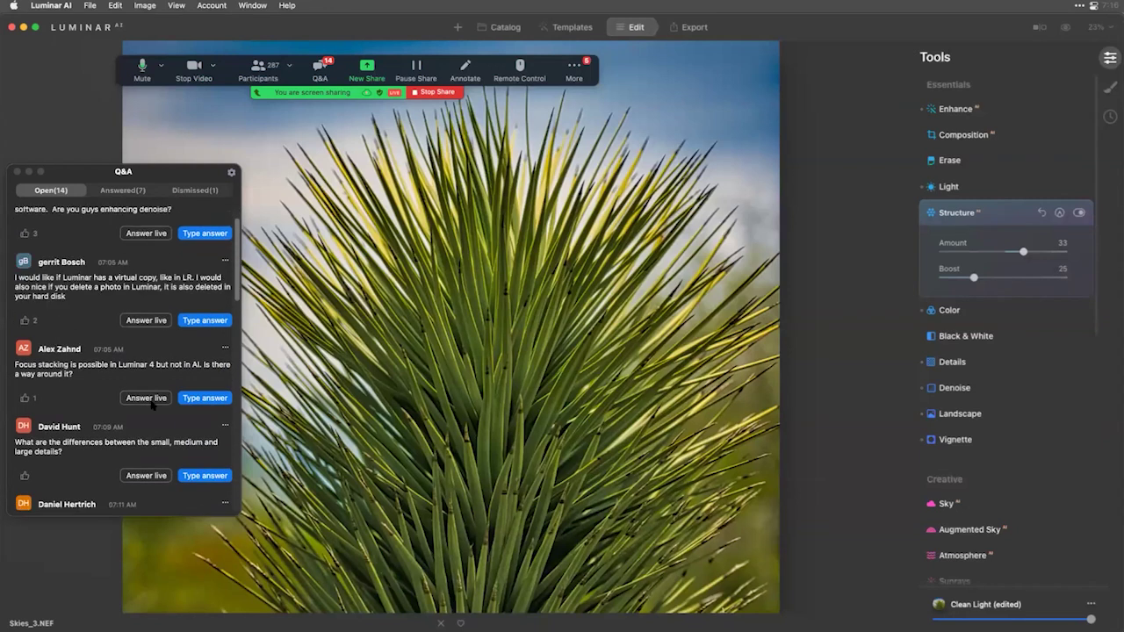
left_click(191, 481)
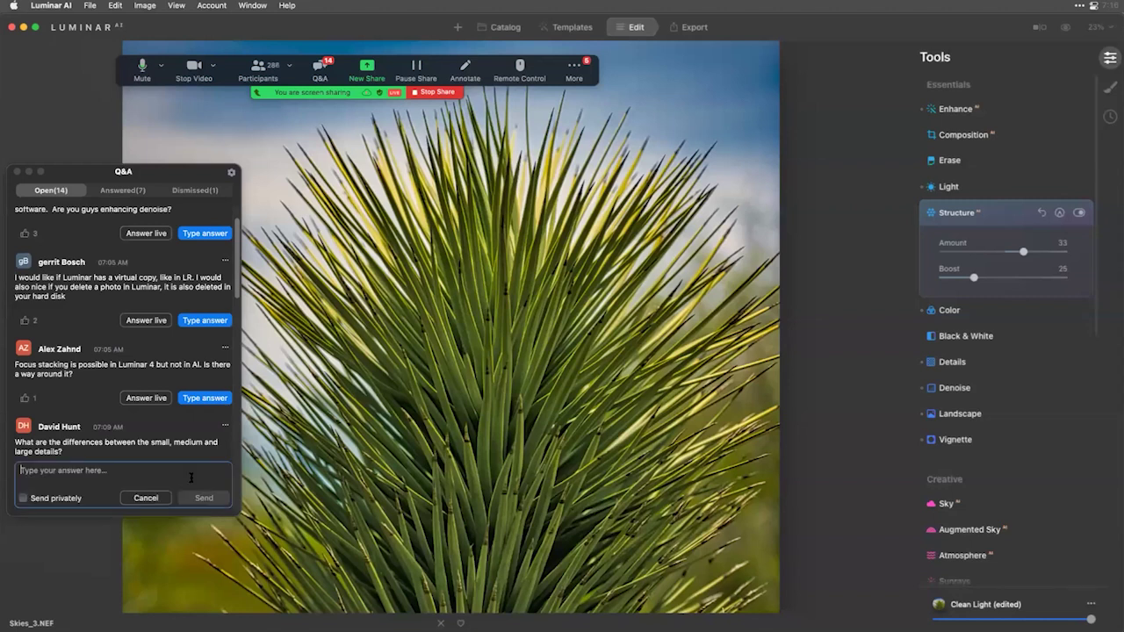
left_click(145, 498)
left_click(158, 480)
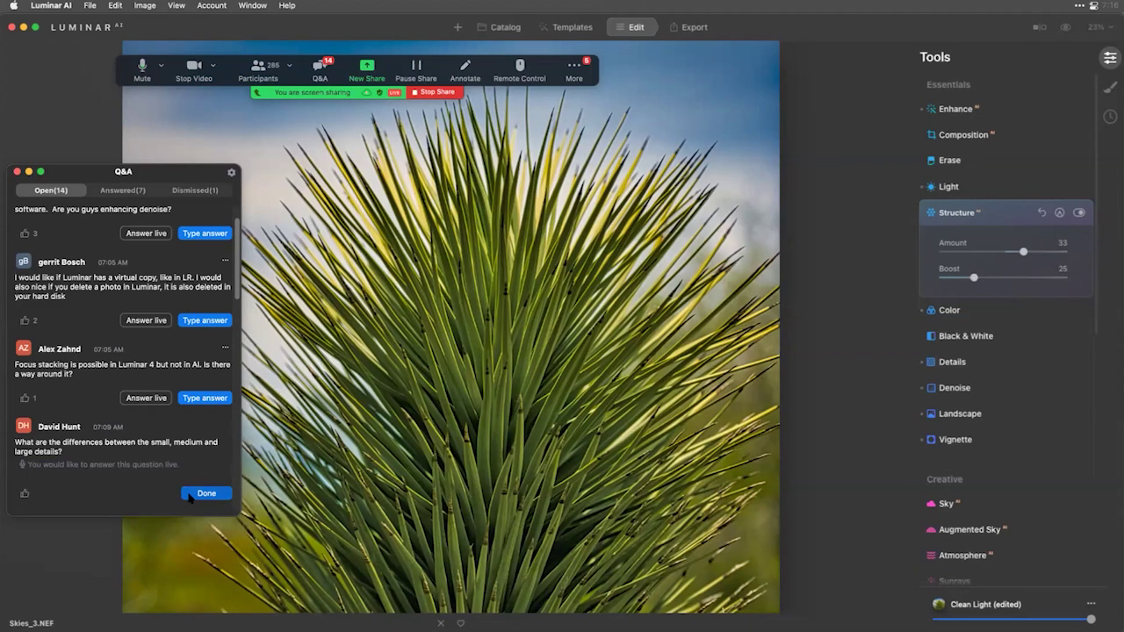
left_click(188, 499)
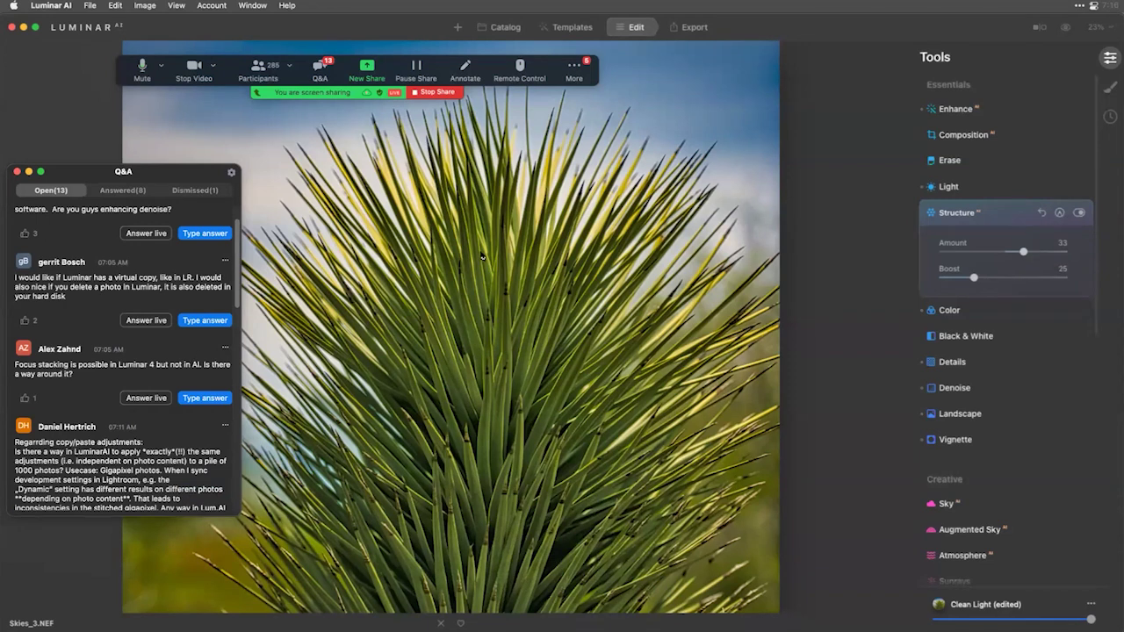
View the AI Enhance folder in the catalog and return to editing the yucca photo.
left_click(505, 29)
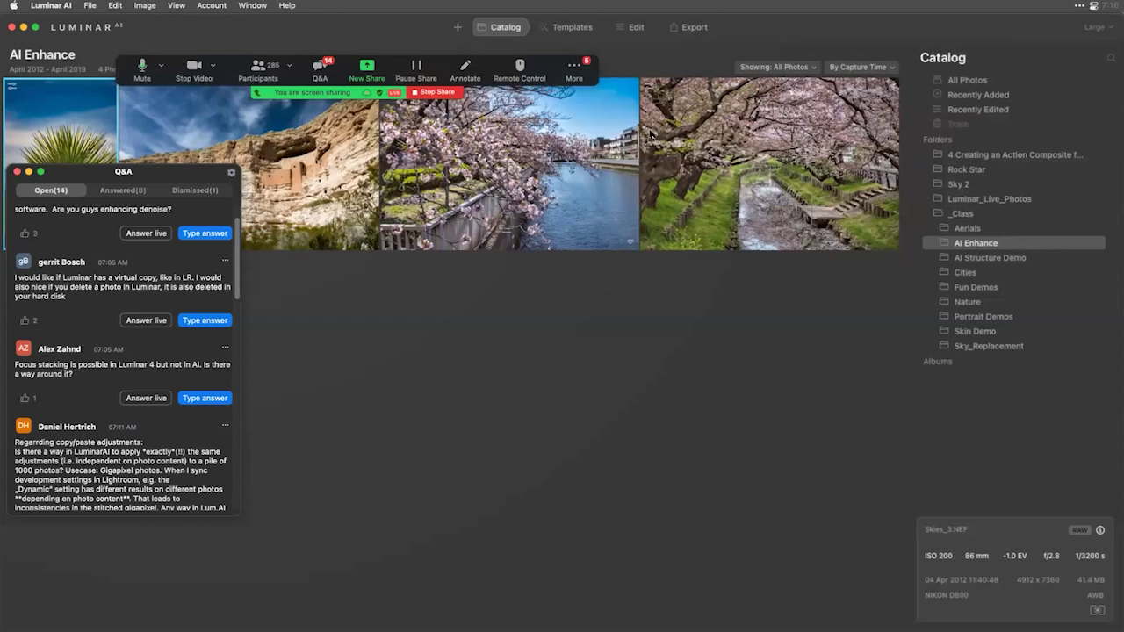
left_click(629, 27)
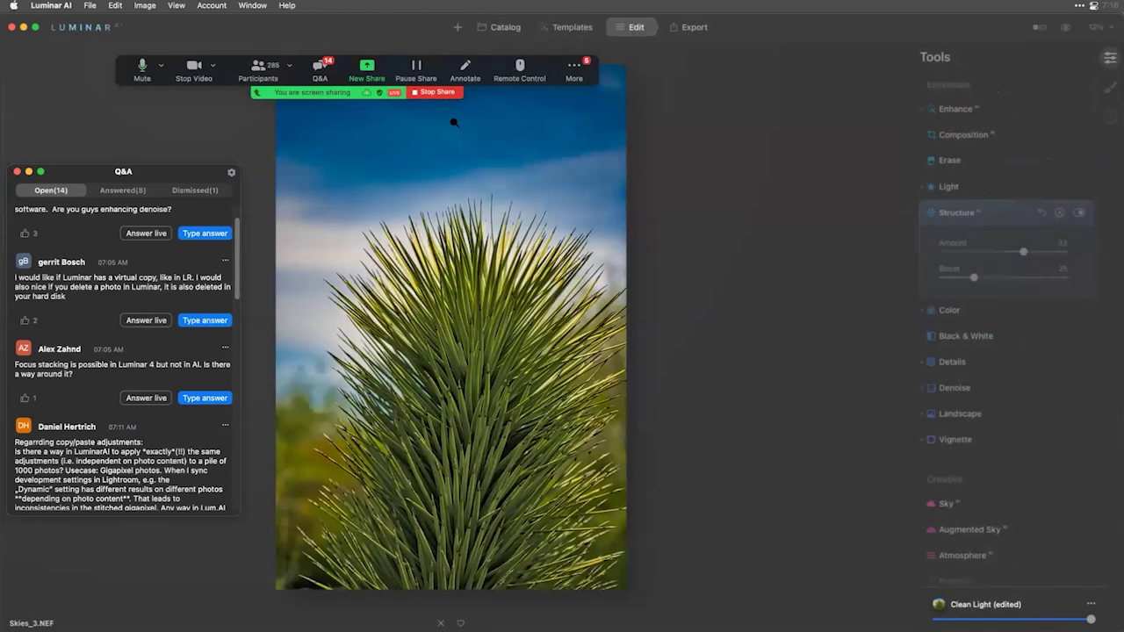
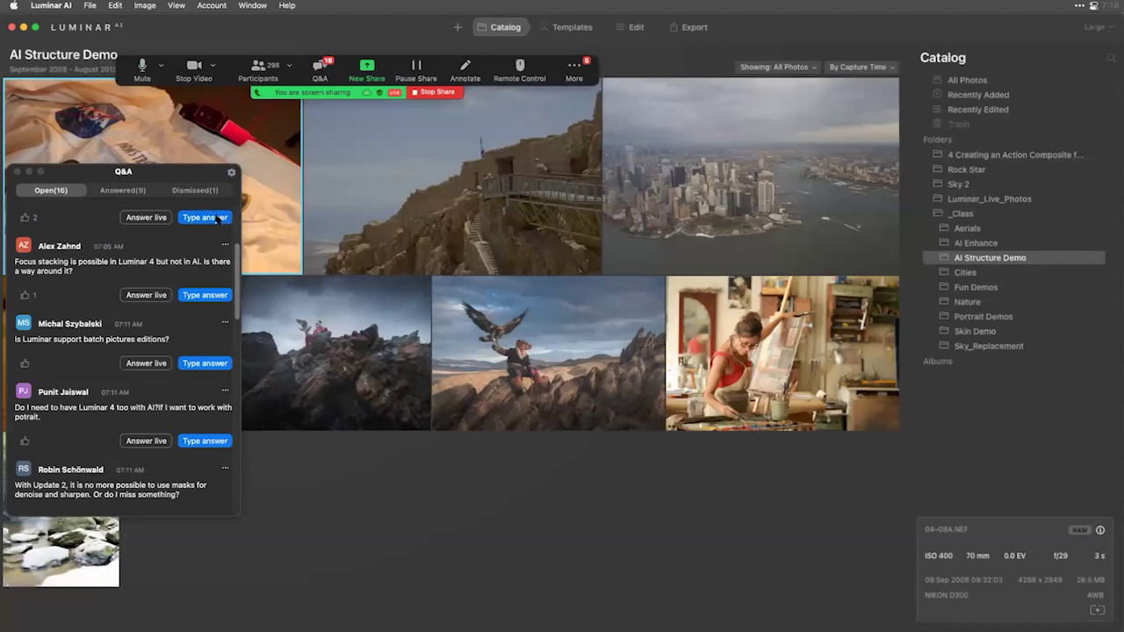
Open the aerial city photo _DSC4927.ARW and show the Natural Skies collection from its suggested templates.
left_click(650, 216)
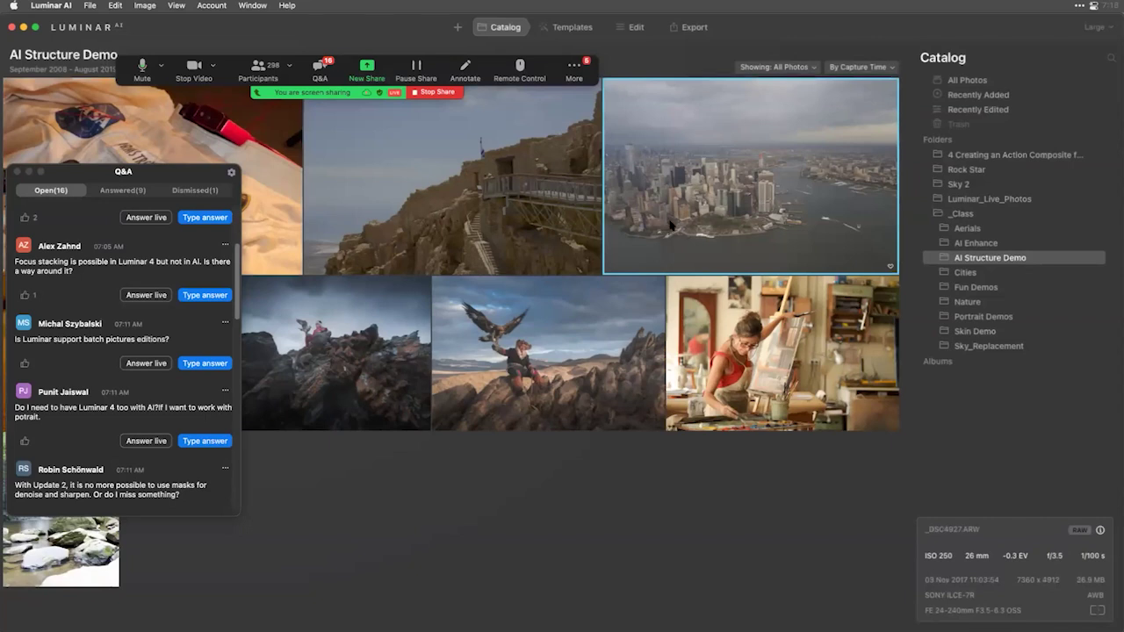
double_click(671, 226)
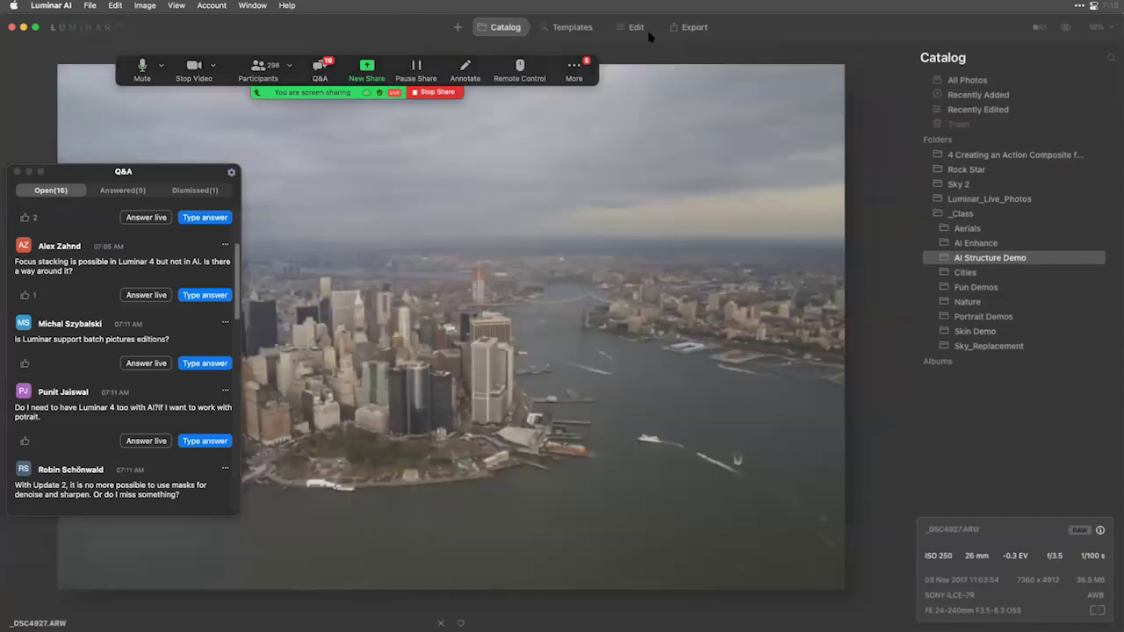
left_click(572, 27)
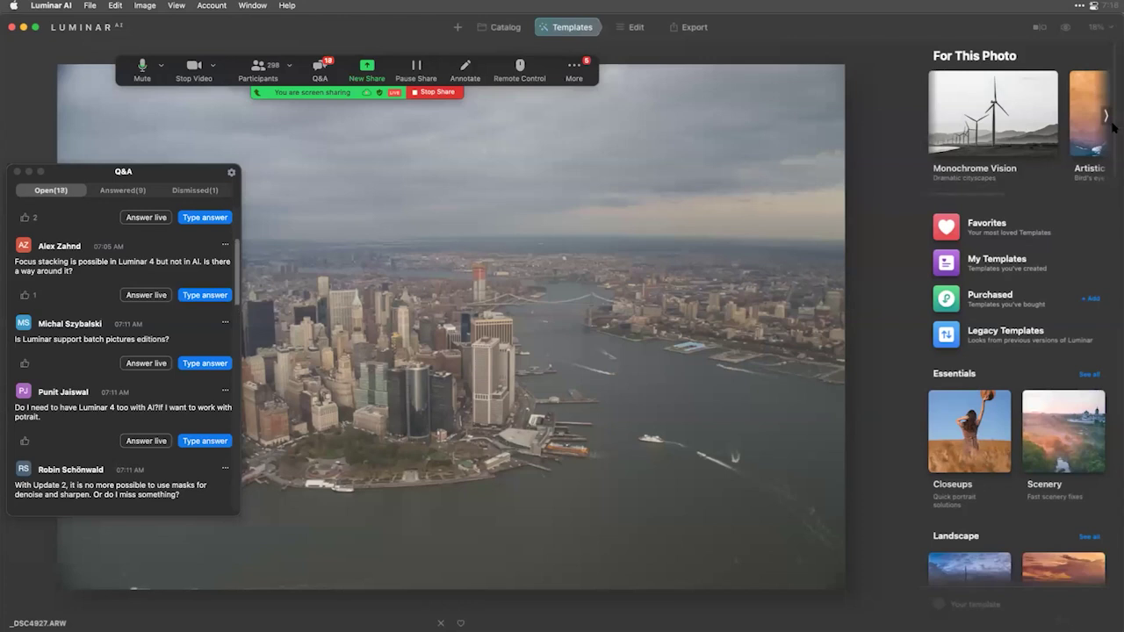
left_click(1105, 116)
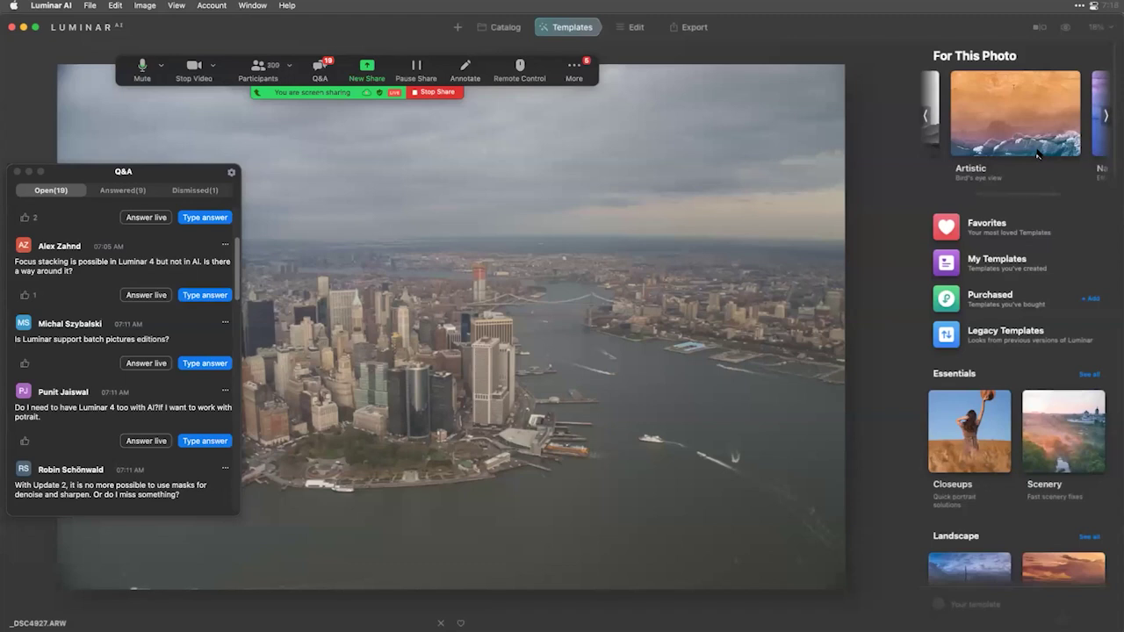
left_click(1106, 116)
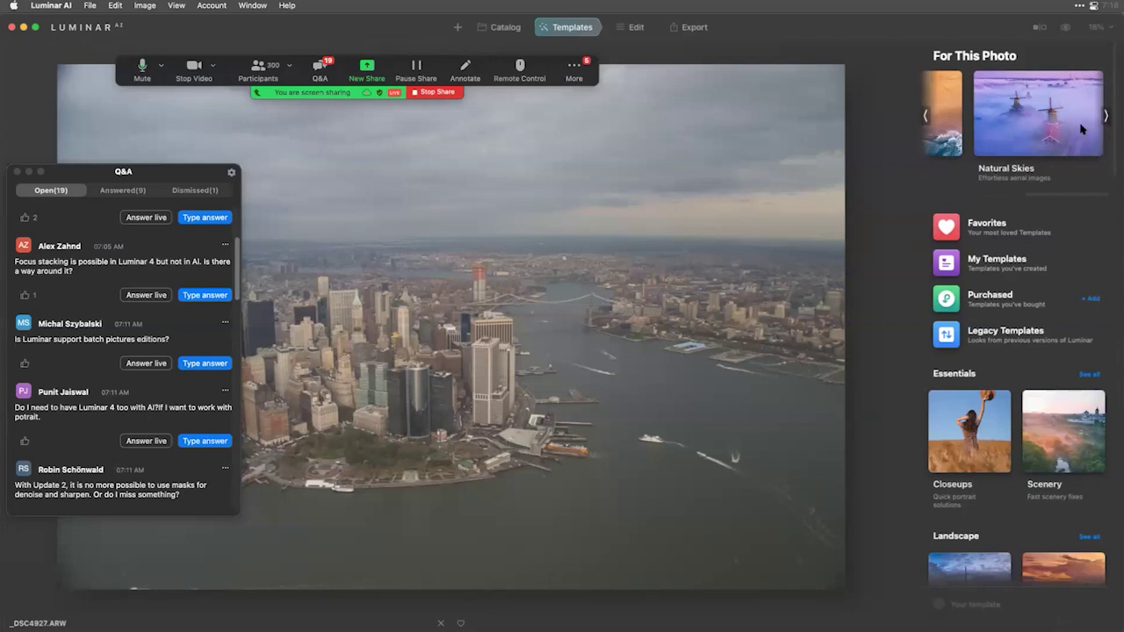
left_click(1070, 130)
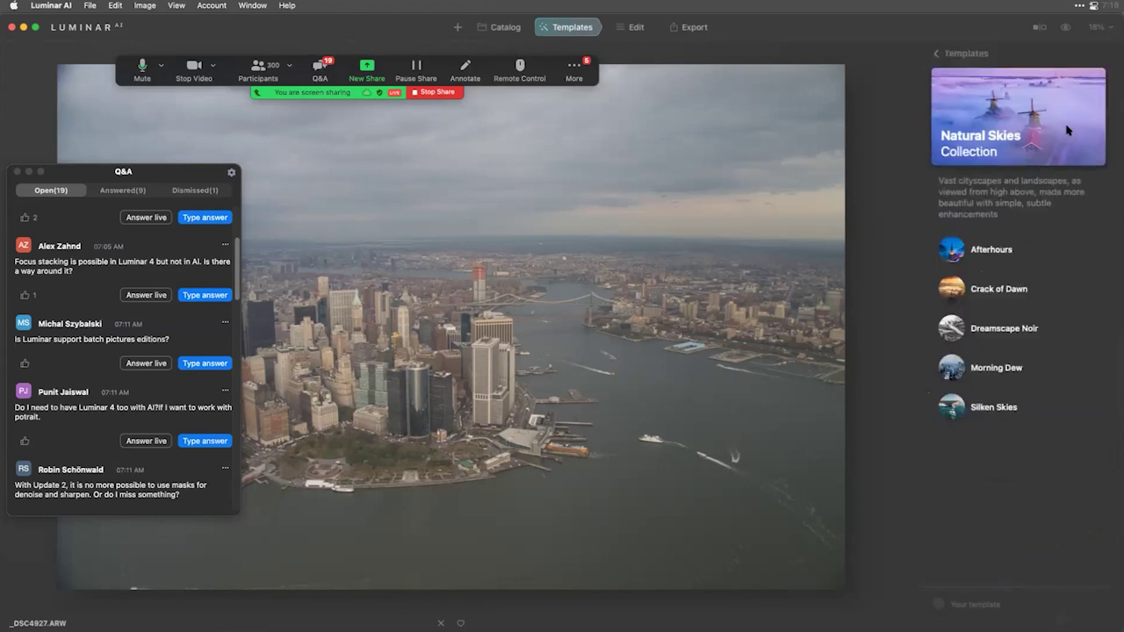
Try the Crack of Dawn, Silken Skies and Afterhours templates on the aerial city photo at full strength.
left_click(1004, 296)
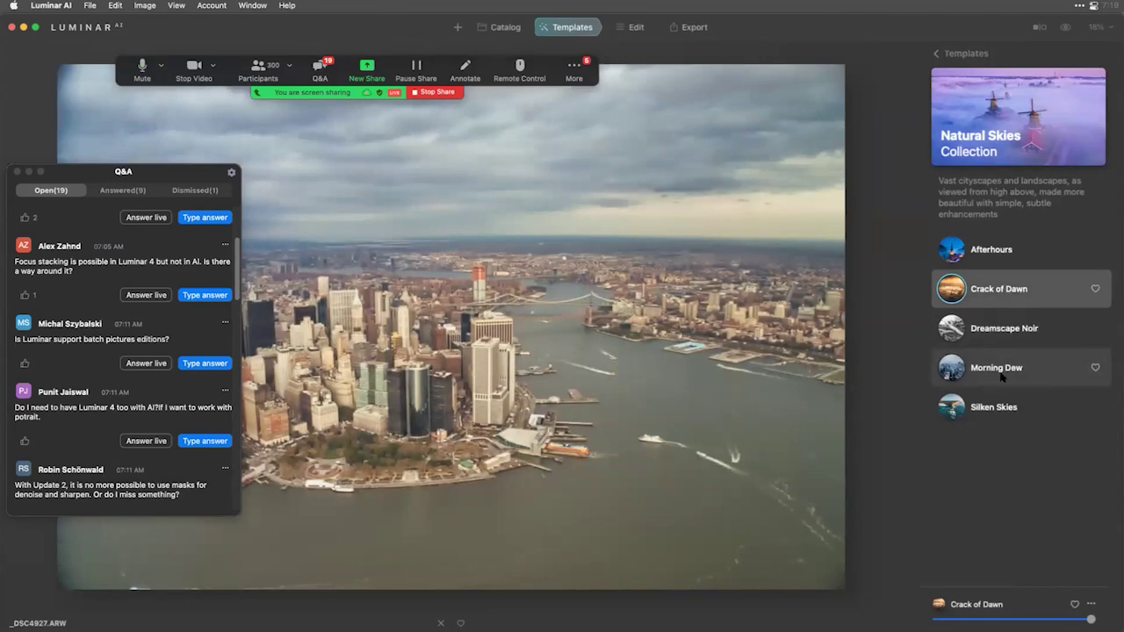
left_click(999, 402)
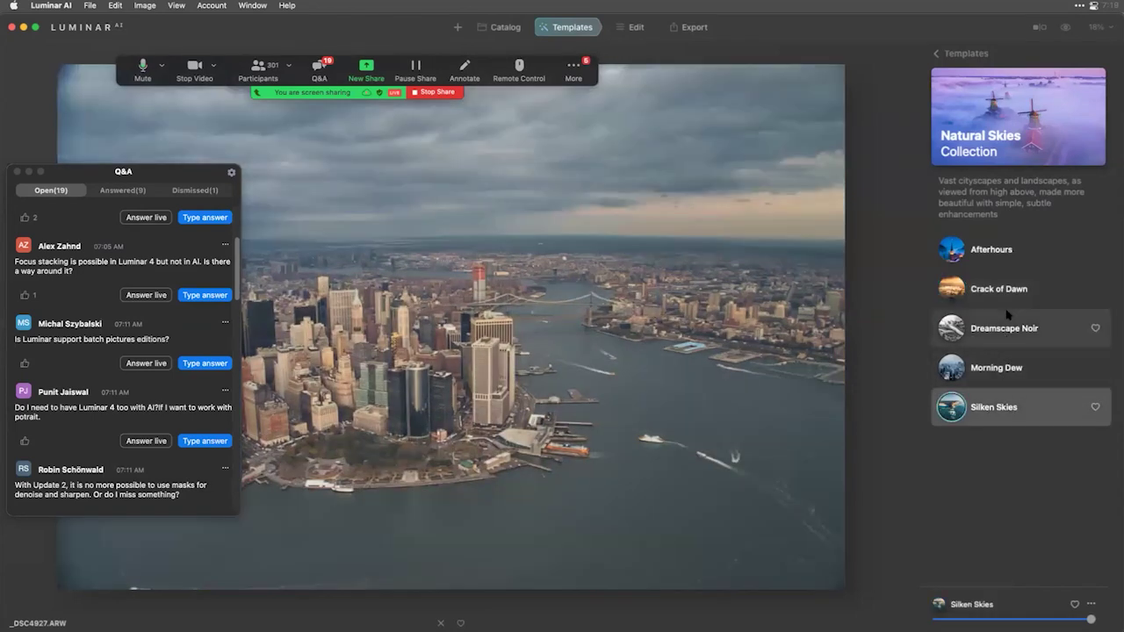
left_click(998, 254)
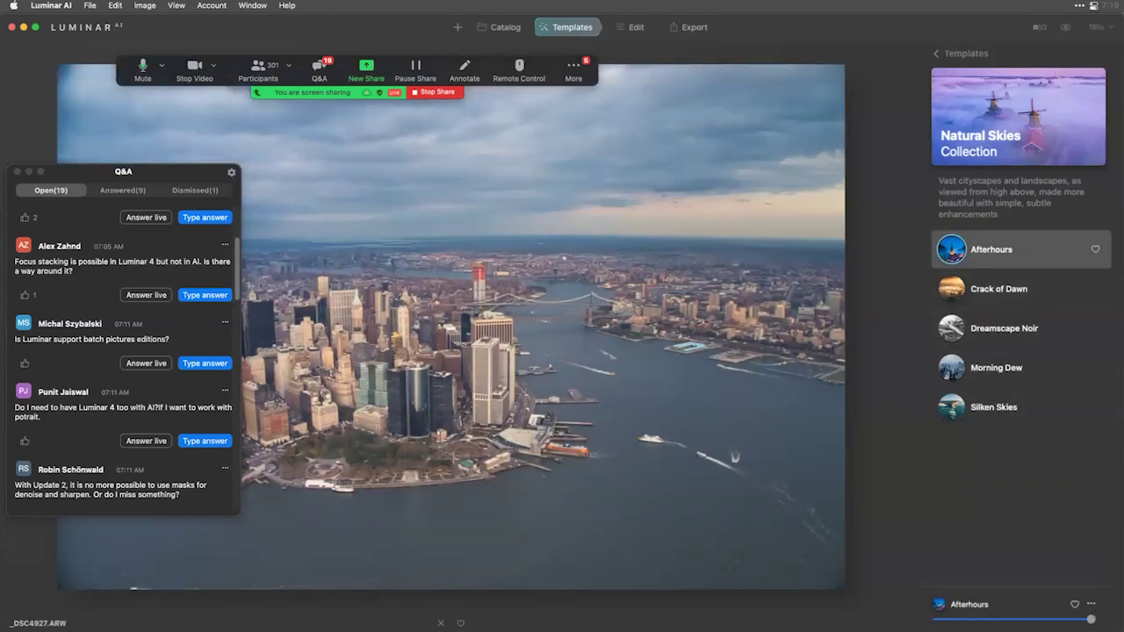
mouse_move(1090, 619)
left_mouse_down()
mouse_move(990, 619)
mouse_move(1091, 619)
left_mouse_up()
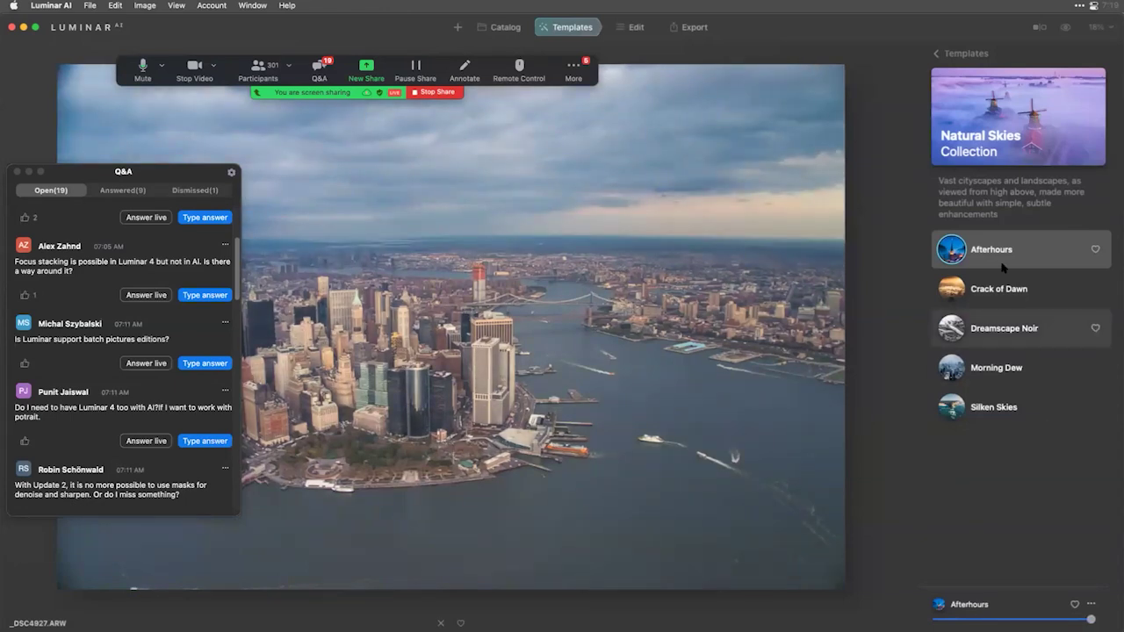
Browse the templates in the Artistic collection, My Templates and Purchased, and return to the template overview.
left_click(956, 54)
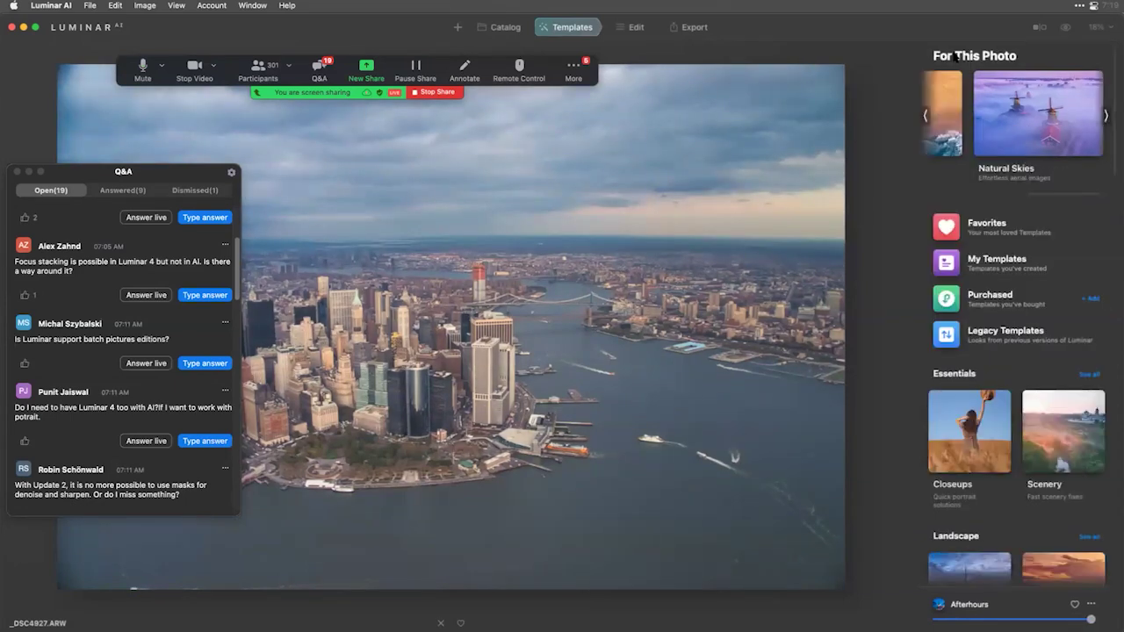
left_click(947, 113)
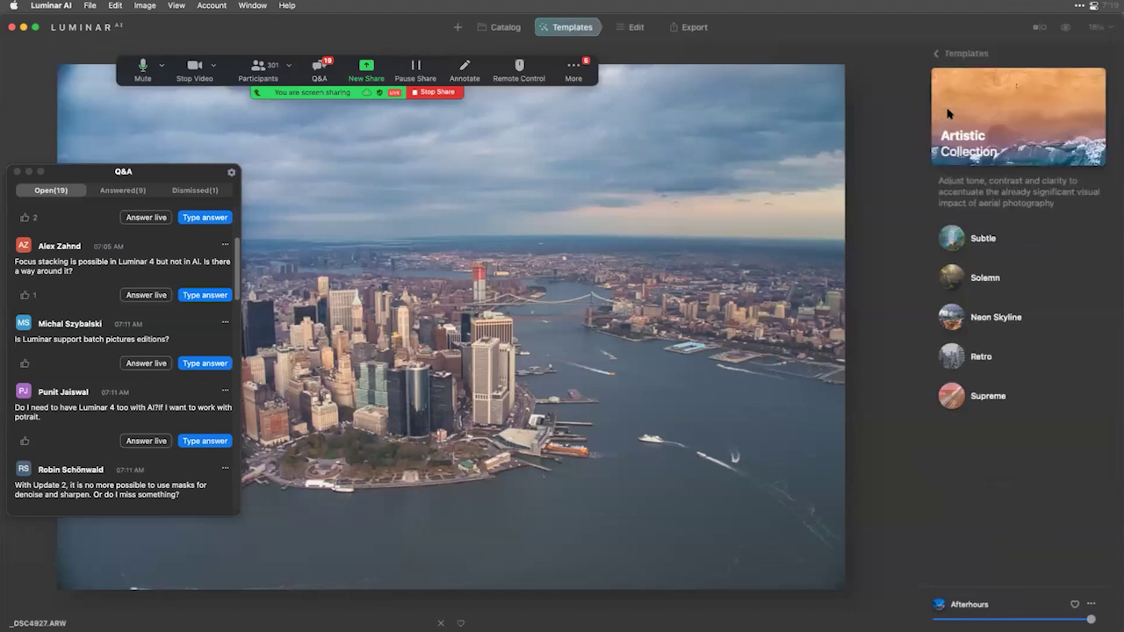
left_click(952, 59)
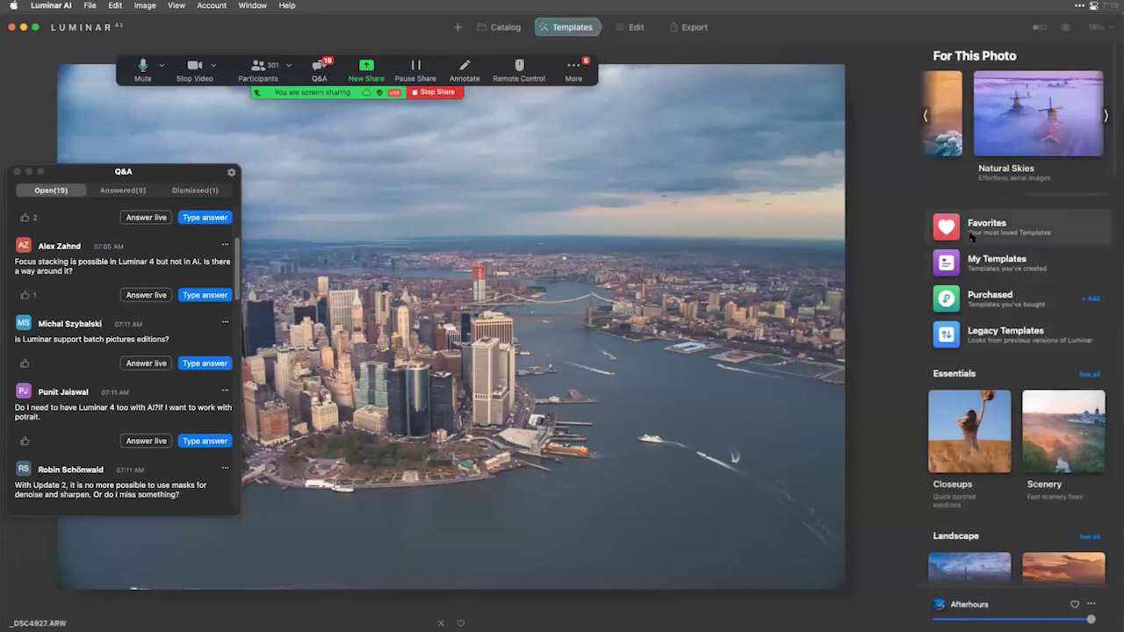
left_click(978, 263)
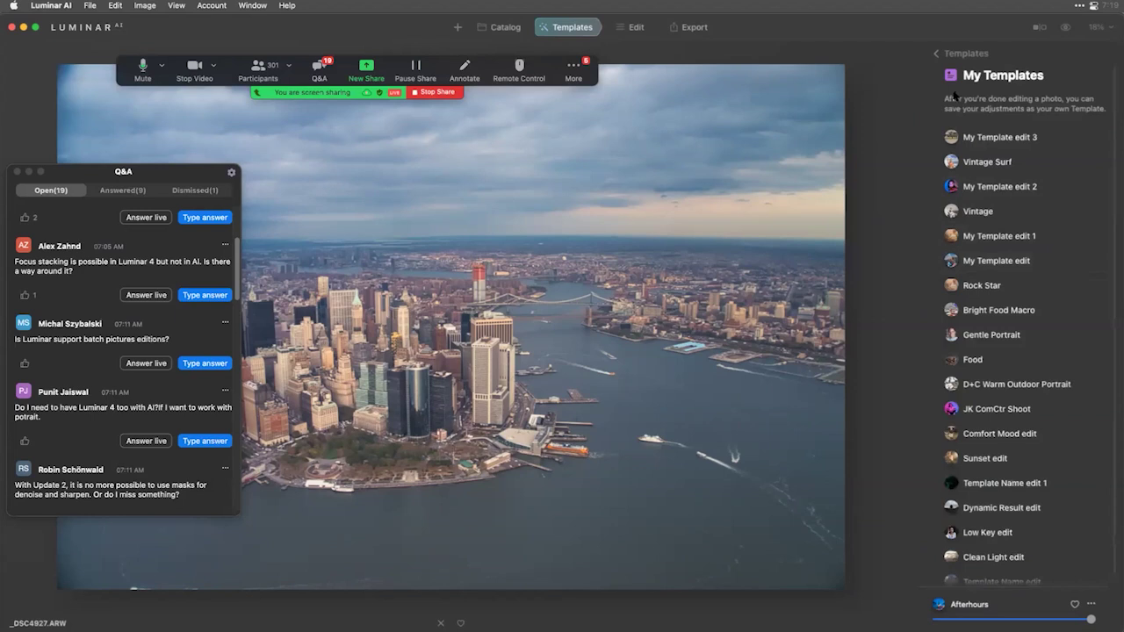
left_click(935, 54)
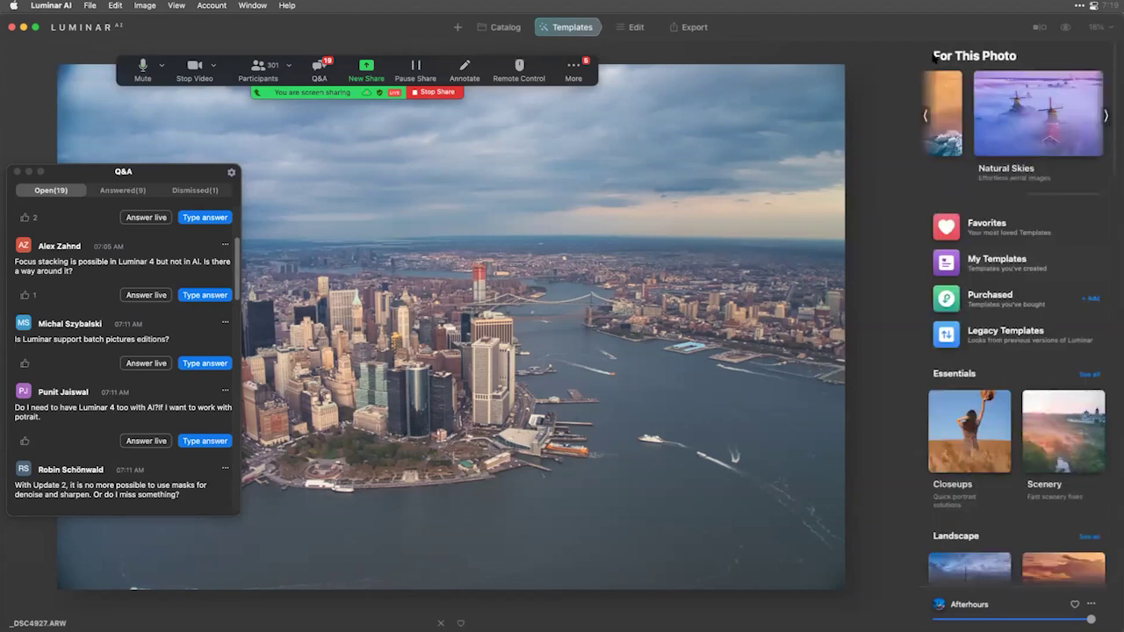
left_click(988, 298)
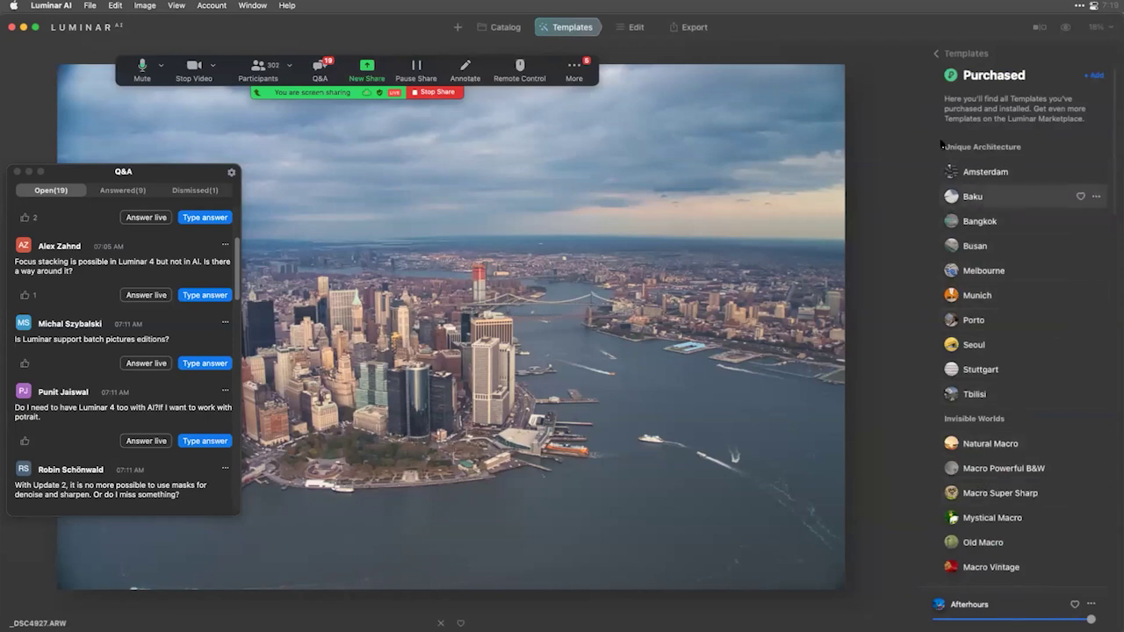
left_click(937, 54)
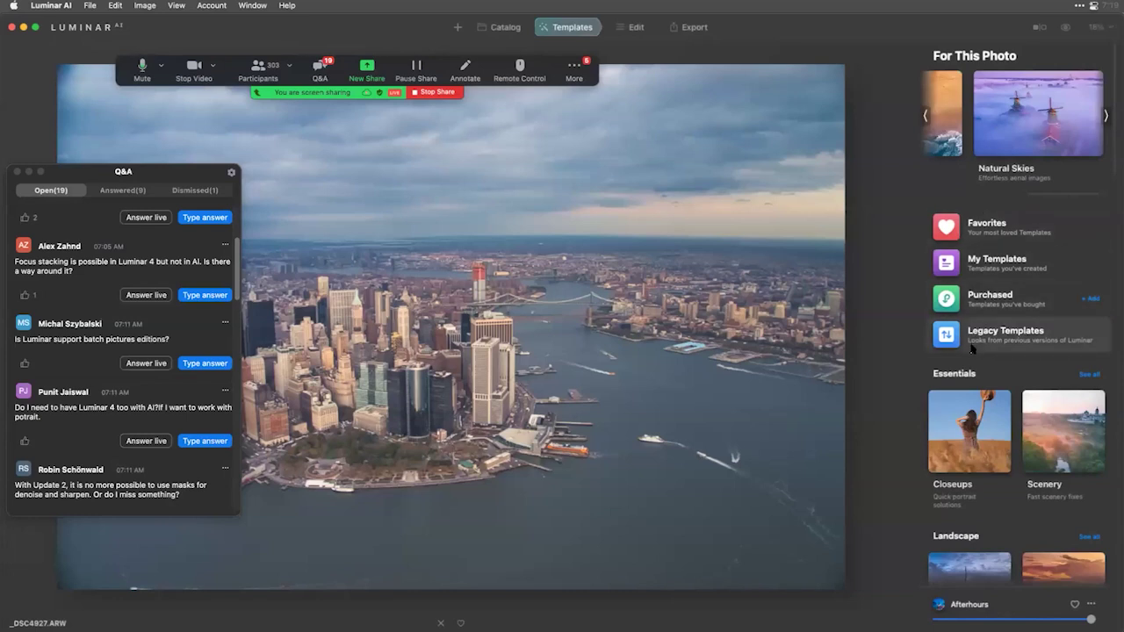
Apply the Subtle template from the Artistic collection to the aerial city photo and set Structure Amount to 100.
left_click(949, 95)
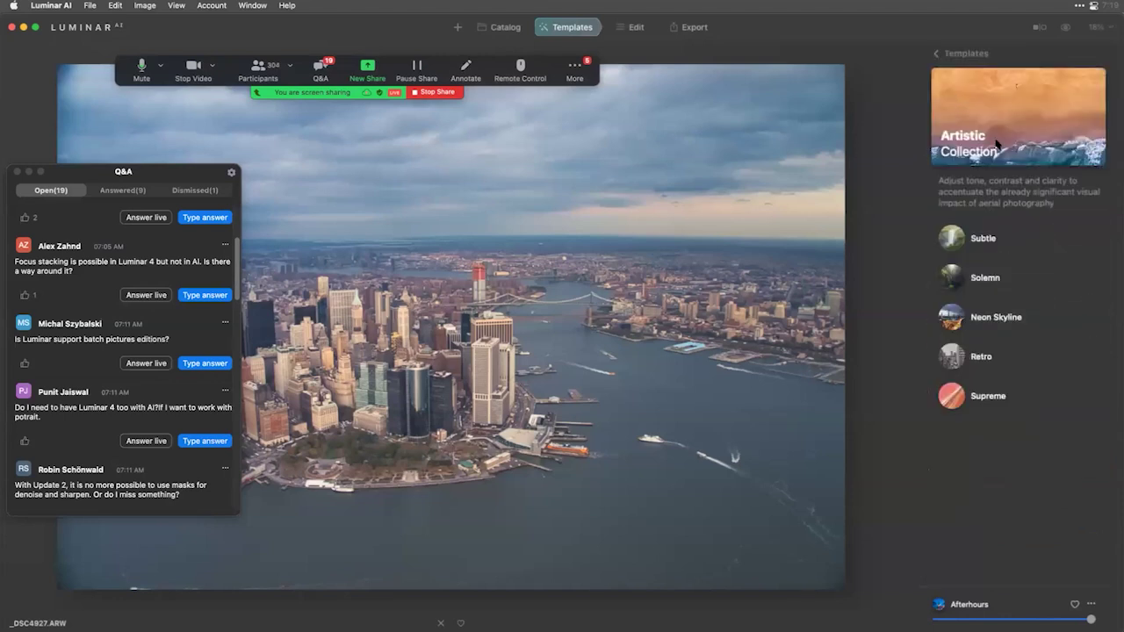
left_click(975, 244)
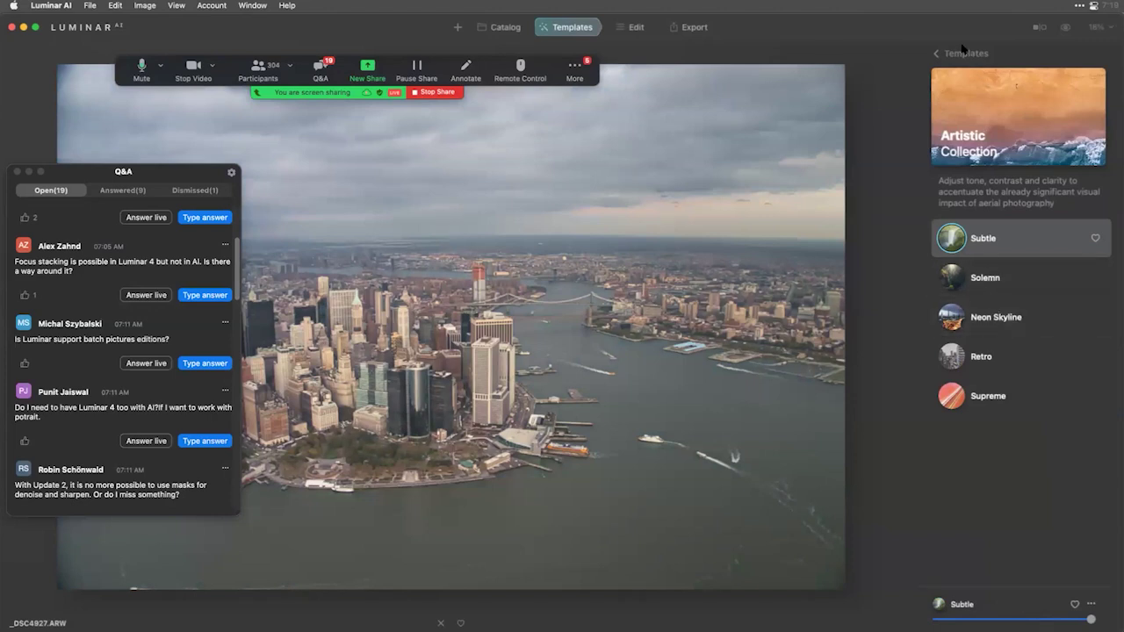
left_click(646, 30)
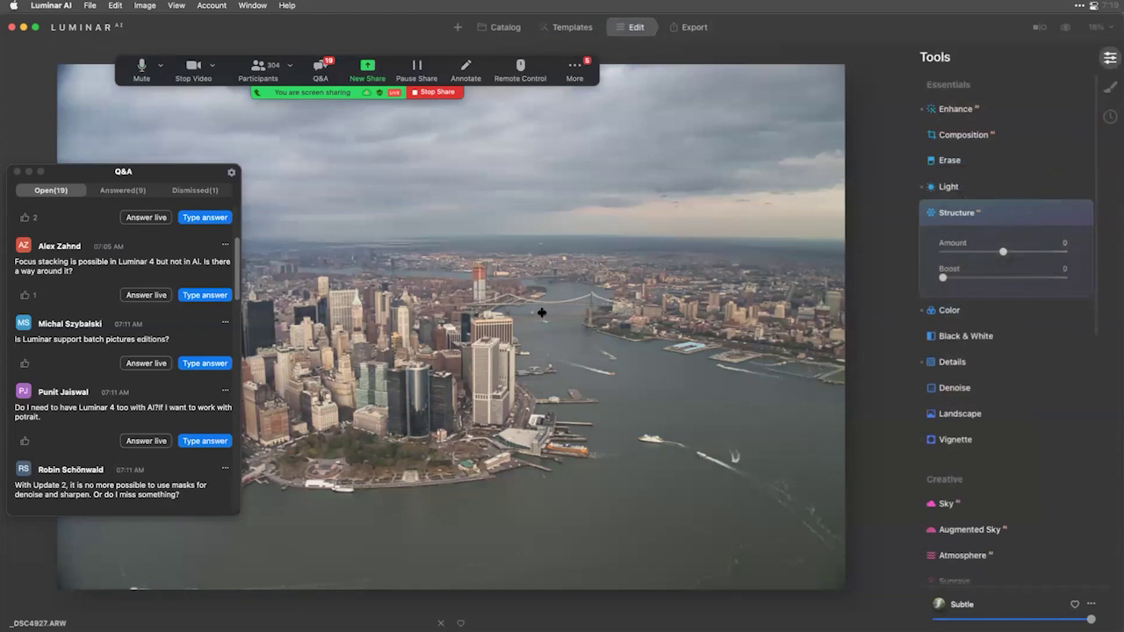
left_click_drag(1004, 252, 1097, 257)
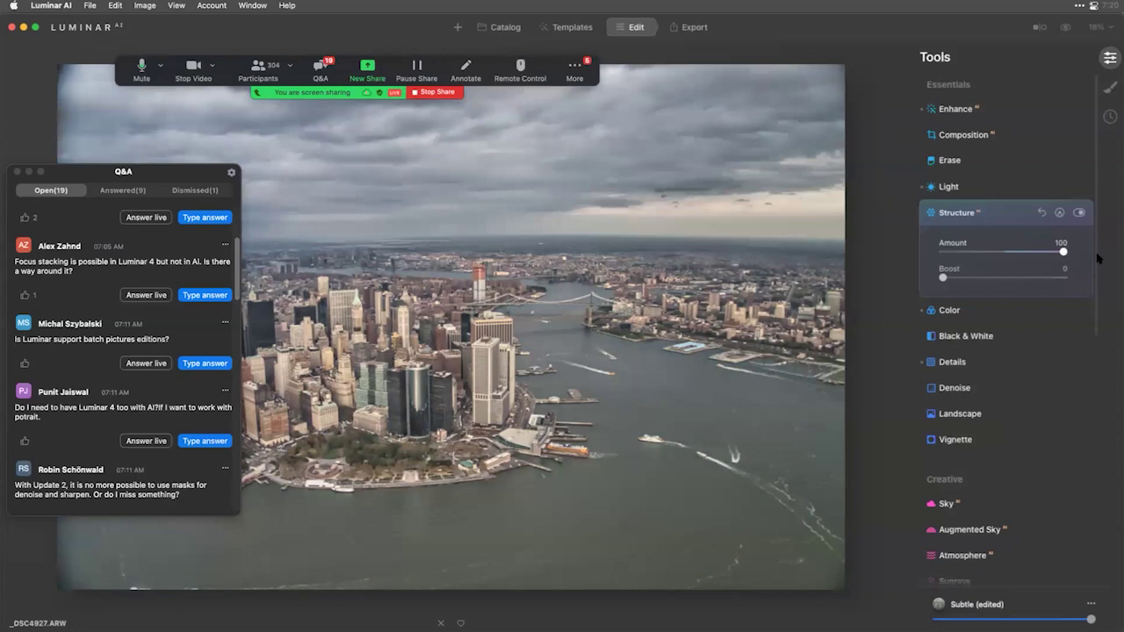
Set Structure Boost to 38 and Amount to 50 on the aerial city photo, comparing with the effect off in between.
left_click(989, 278)
left_click(1080, 213)
left_click(1080, 213)
left_click(1079, 212)
left_click(1080, 213)
left_click(1079, 213)
left_click(1079, 213)
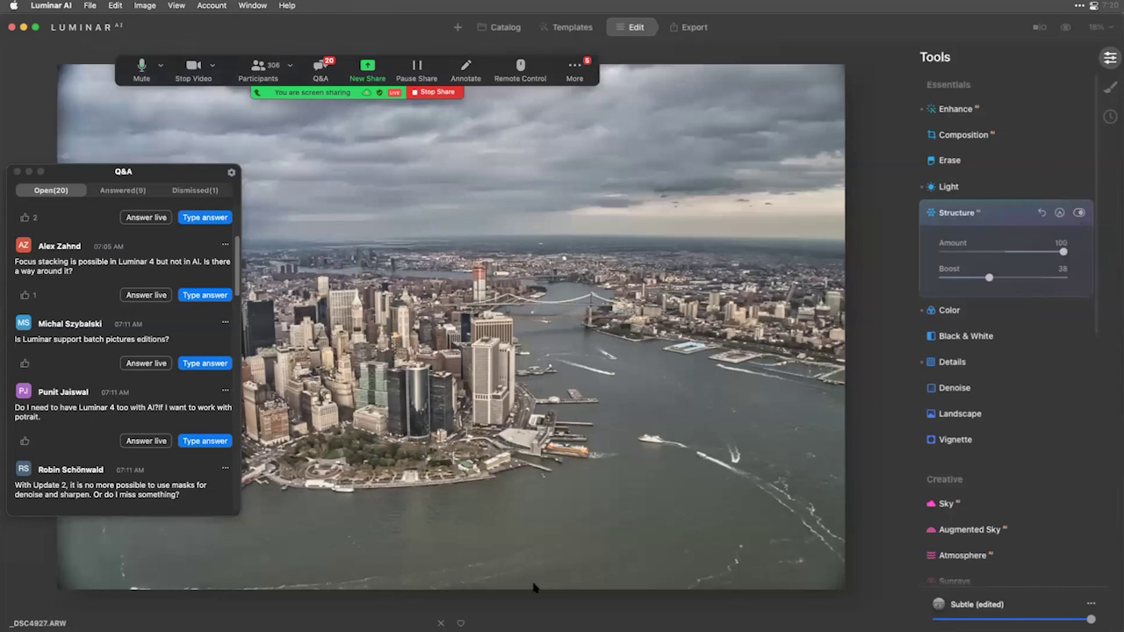
left_click_drag(1063, 251, 1035, 253)
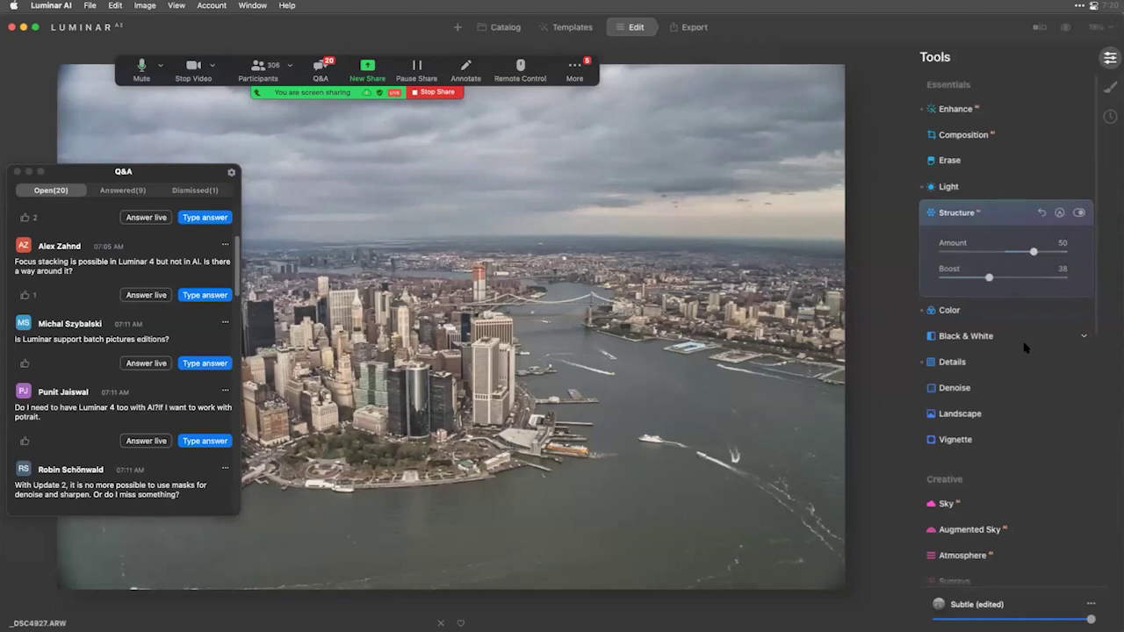
In Details, set Small Details to 46, Medium Details to 55 and Large Details to -39, checking the towers at 100% zoom.
left_click(991, 362)
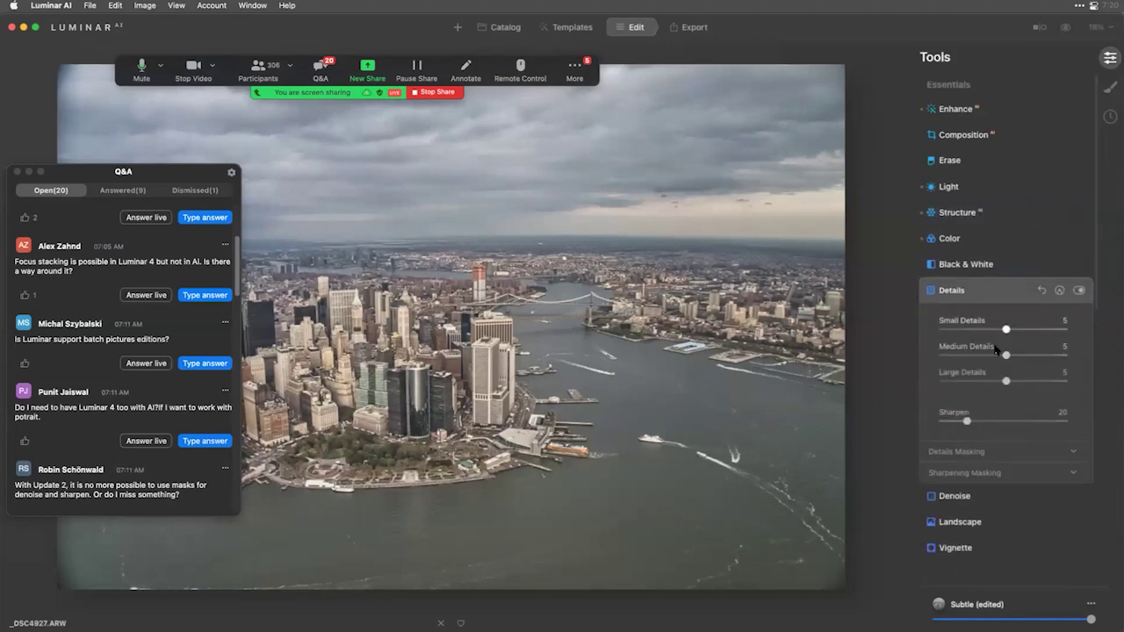
left_click_drag(1007, 356, 1037, 356)
double_click(497, 395)
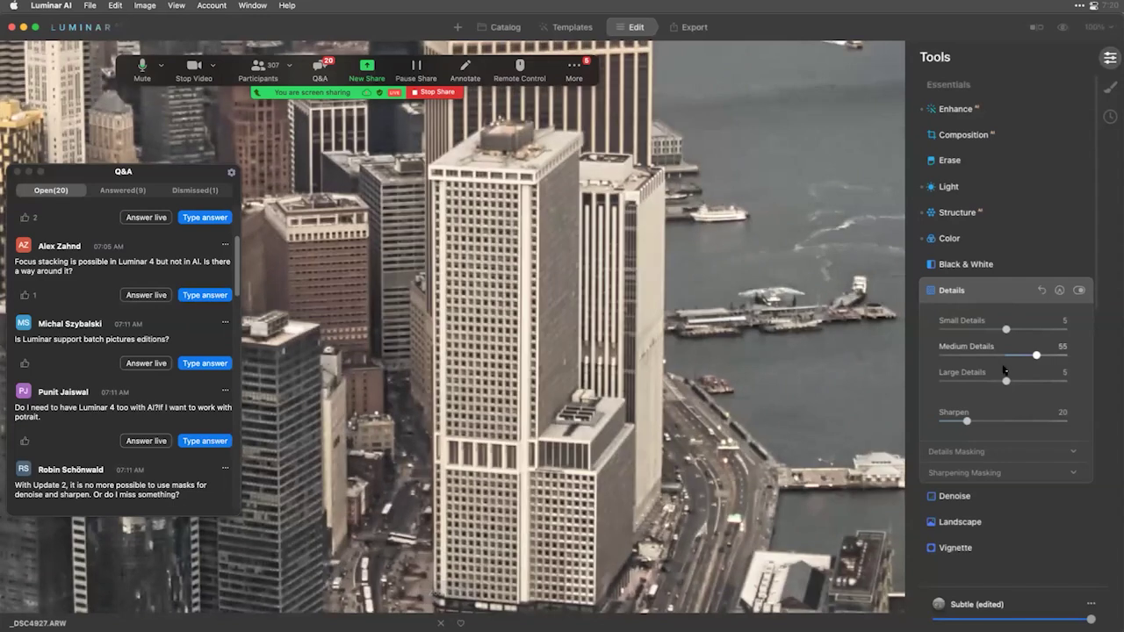
left_click_drag(1006, 329, 1034, 331)
left_click_drag(1007, 381, 970, 380)
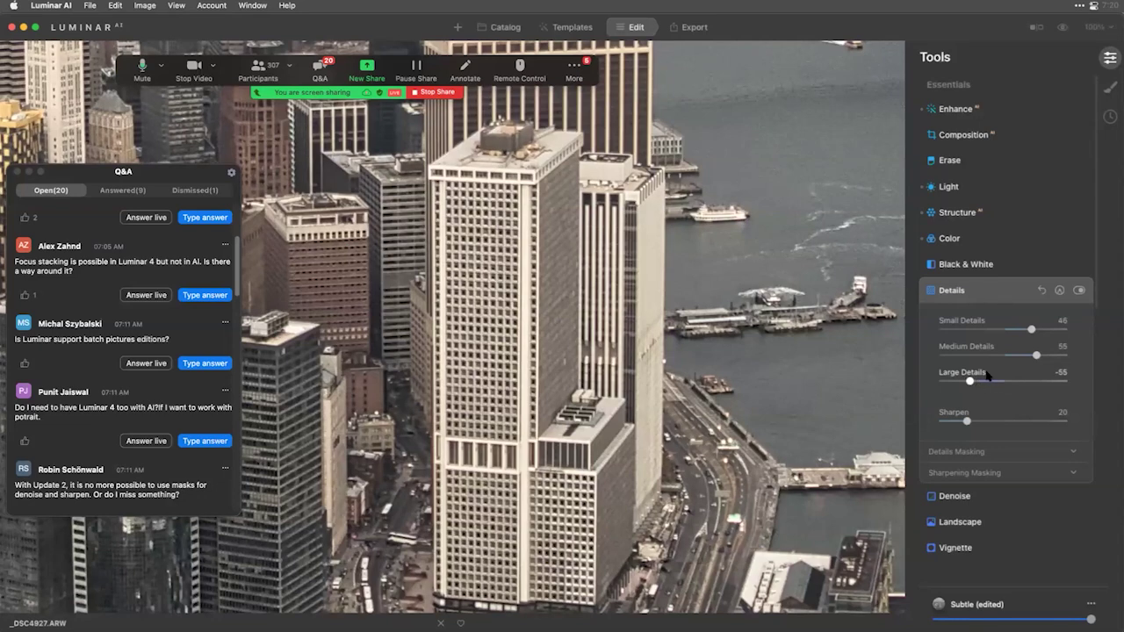
Compare the original and edited versions of the towers up close several times, and return to the full aerial city photo.
left_click(1064, 29)
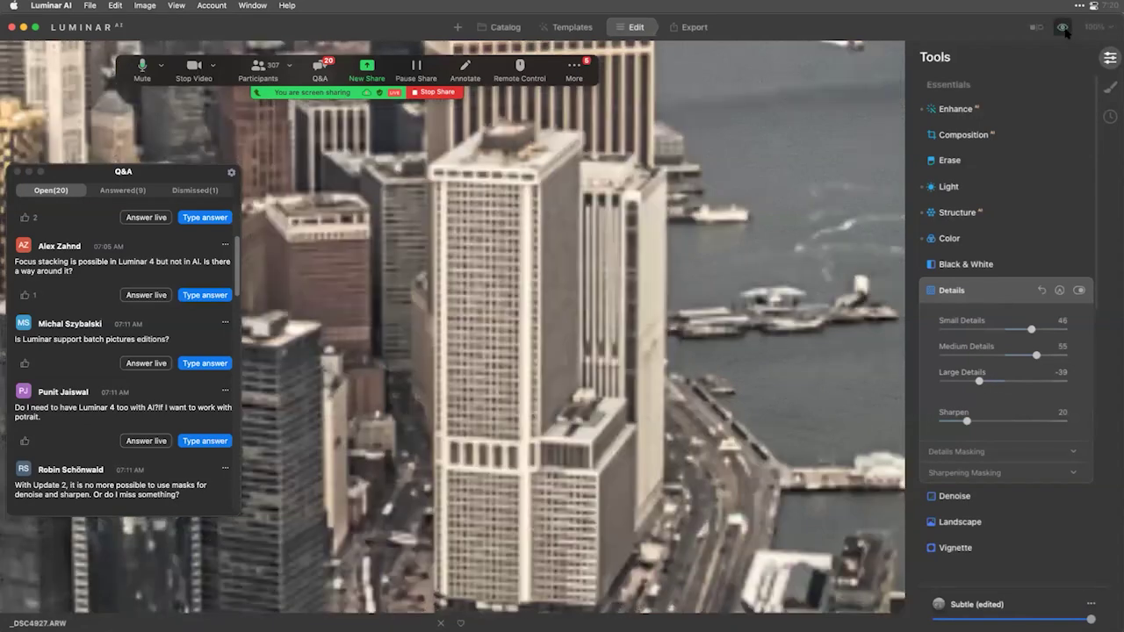
left_click(1064, 29)
left_click(1063, 29)
left_click(1063, 29)
left_click(1064, 29)
left_click(1064, 29)
left_click(1064, 29)
left_click(1064, 29)
scroll(512, 276, "down", 5)
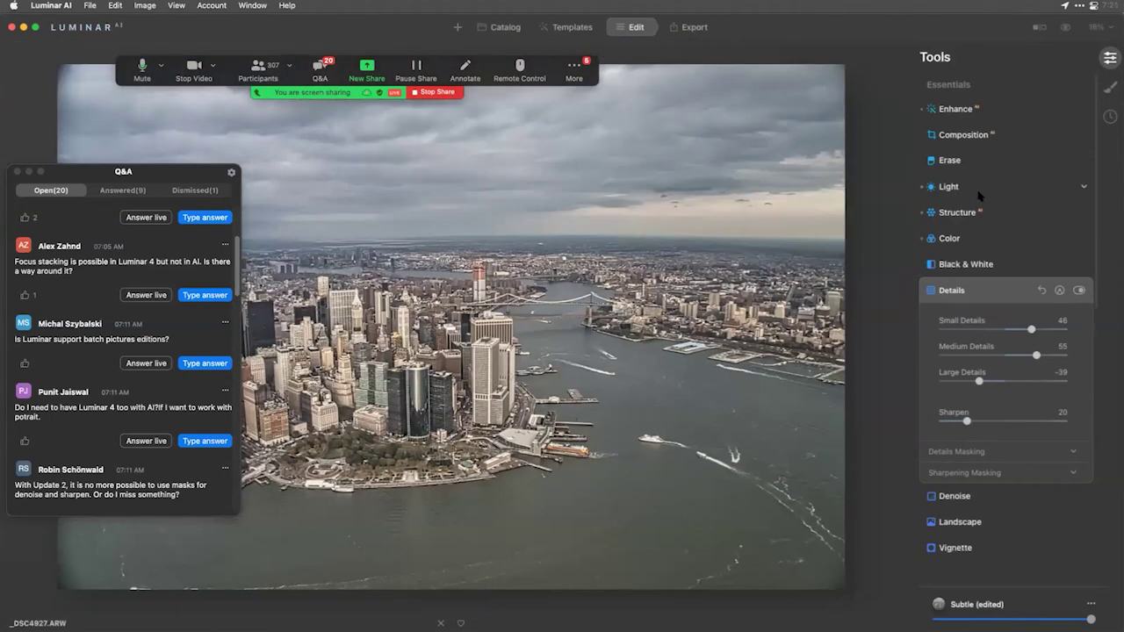
Crop the aerial city photo automatically with Composition AI and level its horizon with the Perspective alignment.
left_click(966, 136)
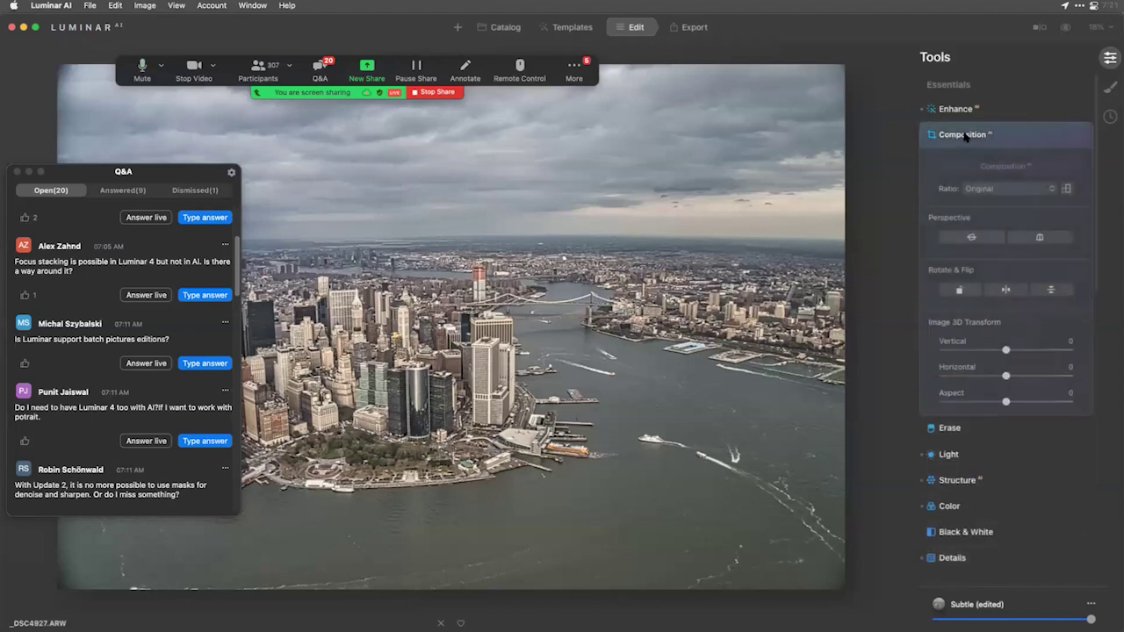
left_click(999, 168)
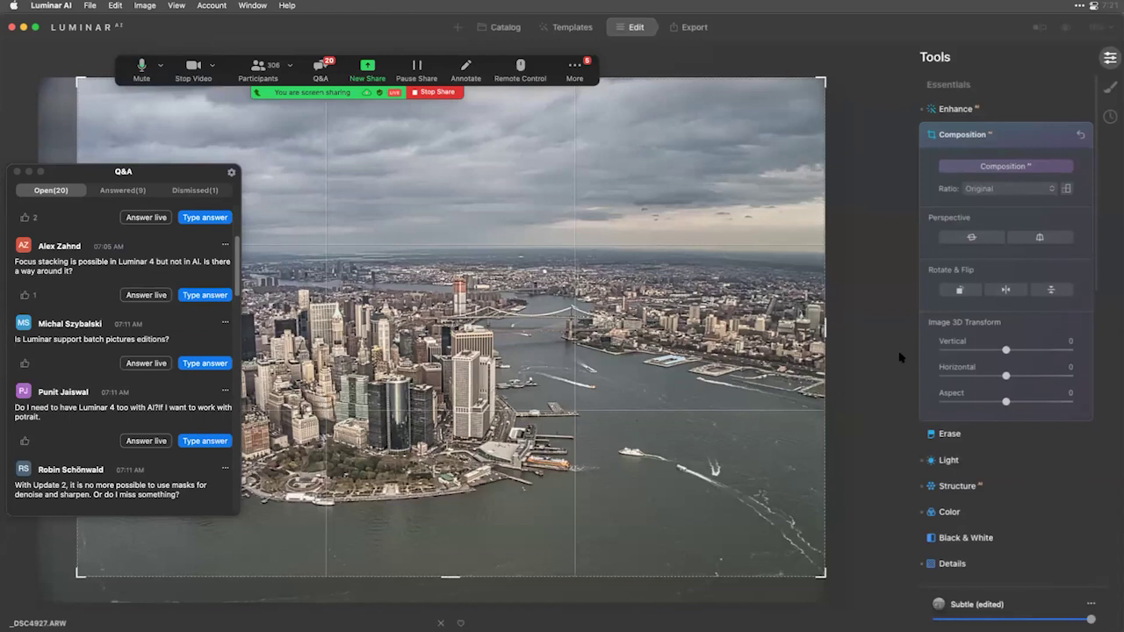
left_click(973, 238)
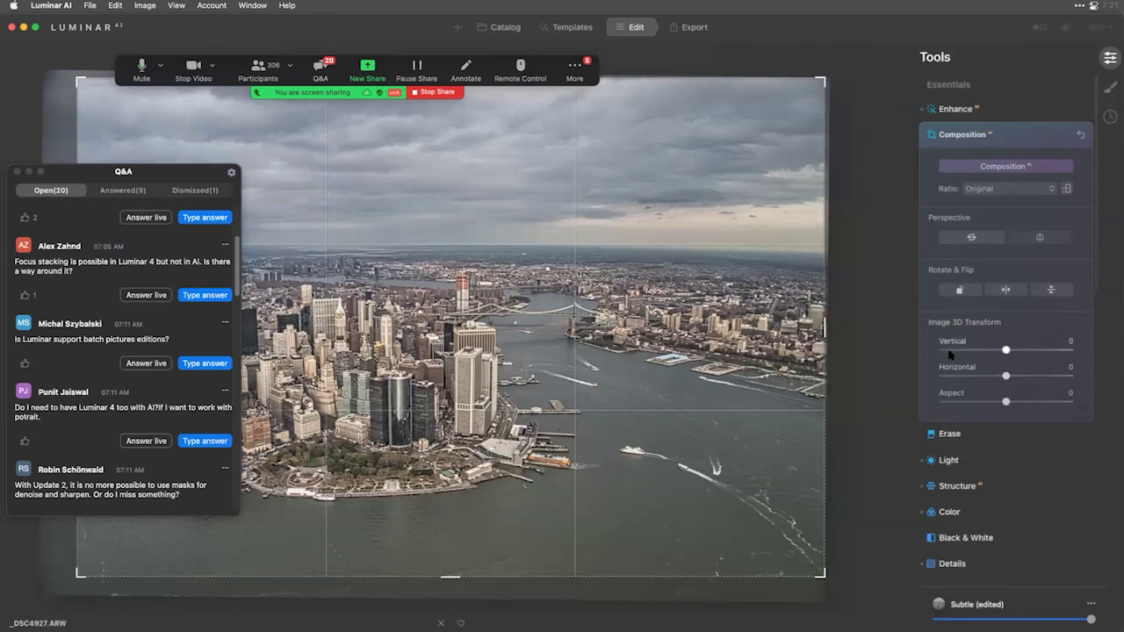
left_click(1002, 138)
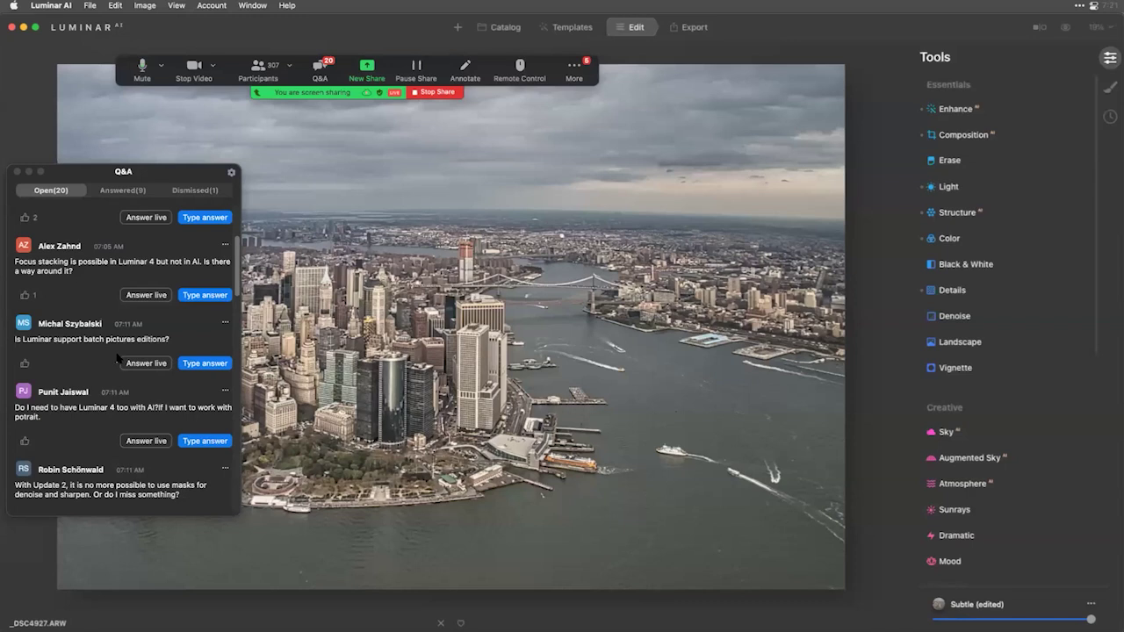
Read further open questions in the Q&A list.
scroll(118, 355, "down", 2)
scroll(119, 356, "down", 1)
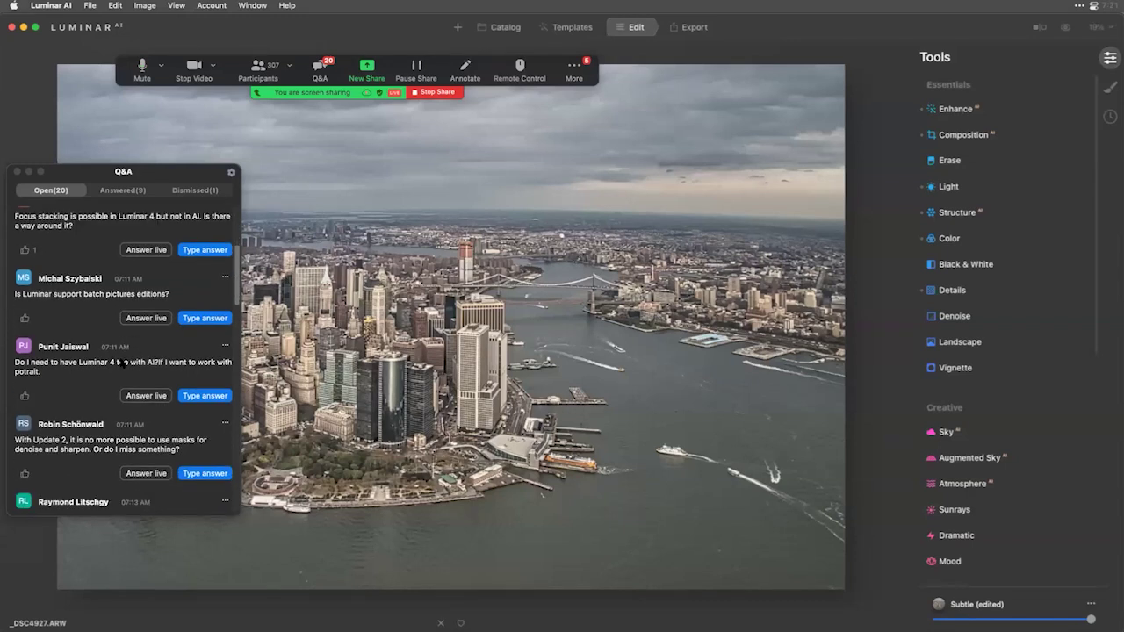
scroll(123, 363, "down", 1)
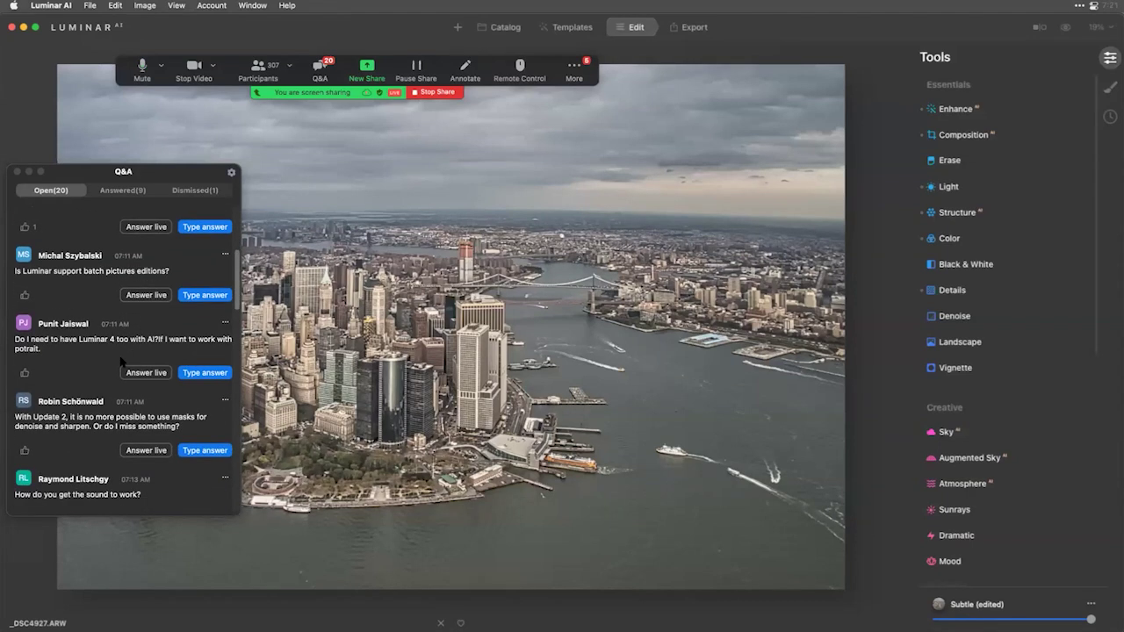
Reopen the aerial city photo from the AI Structure Demo folder for editing, and set Luminosity Denoise to 45 and Color Denoise to 23.
left_click(505, 27)
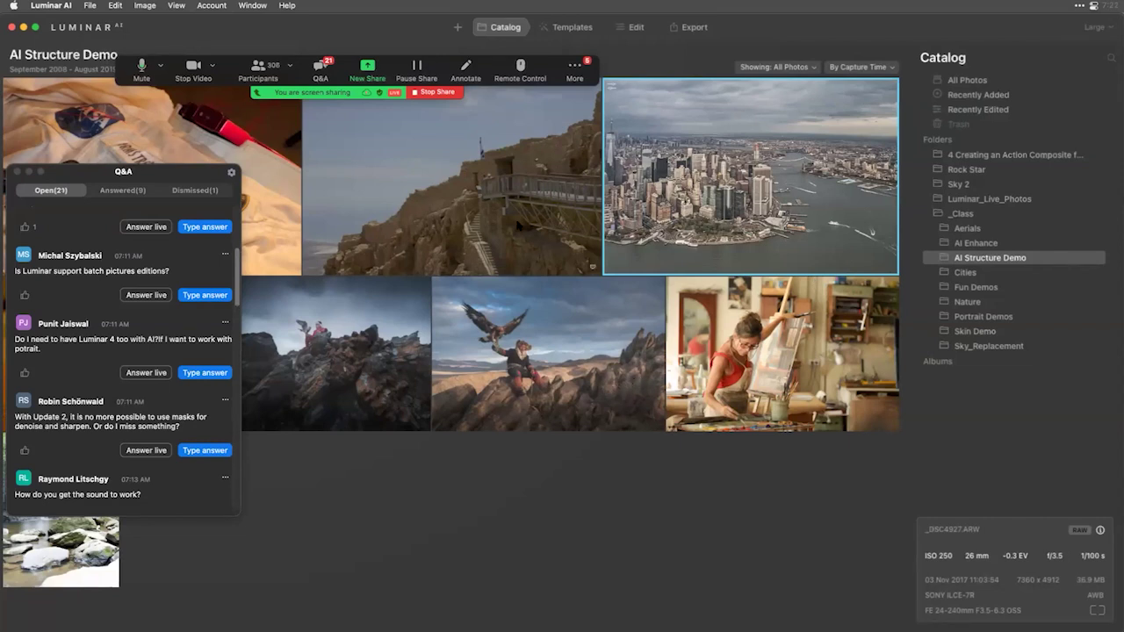
double_click(691, 189)
left_click(639, 30)
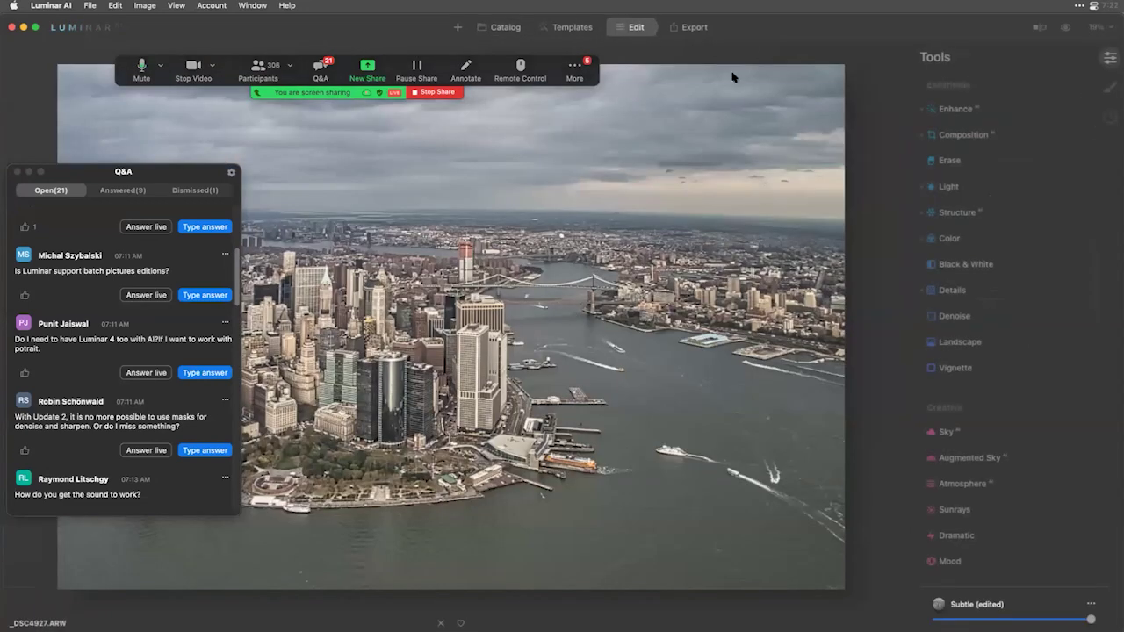
left_click(966, 318)
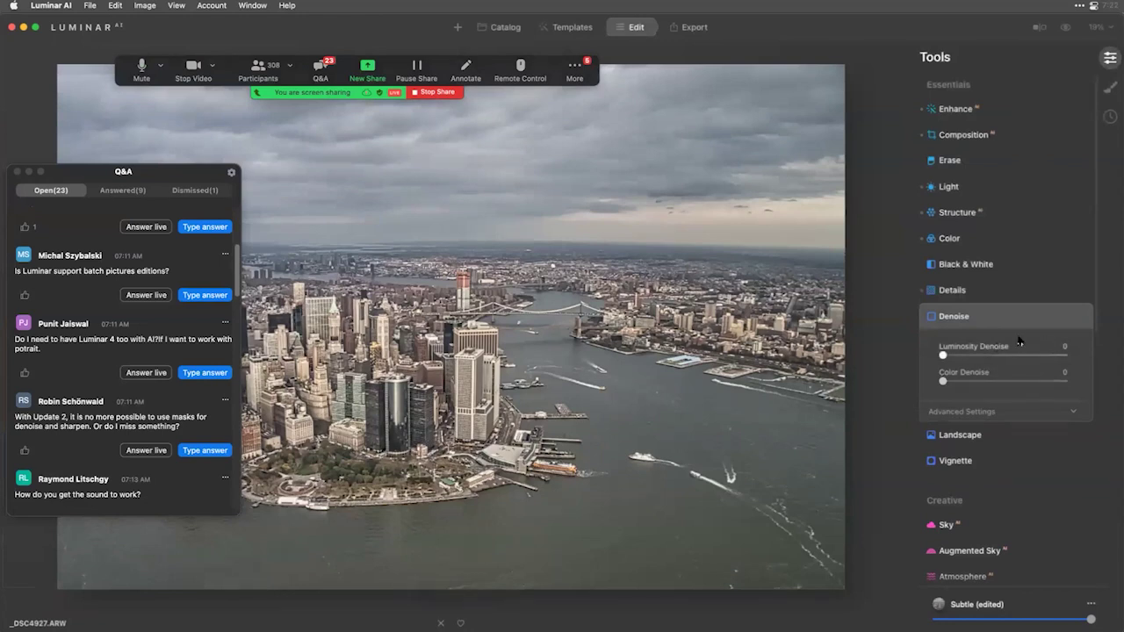
left_click_drag(985, 355, 999, 356)
left_click(972, 381)
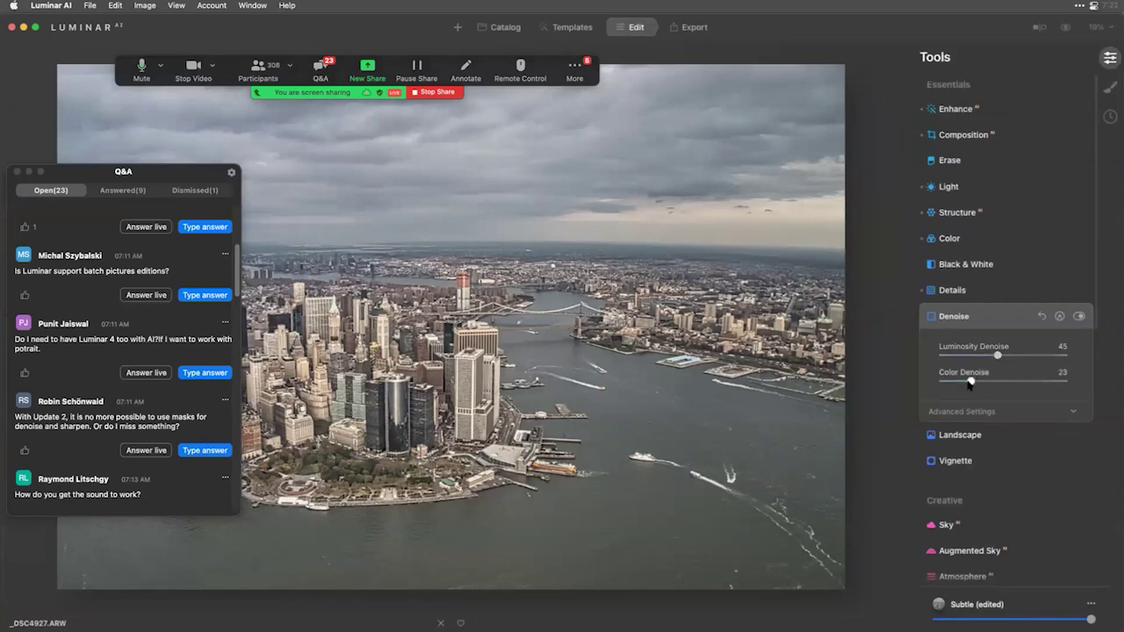
Show the mask types available for Denoise and keep Paint Mask selected.
left_click(1059, 317)
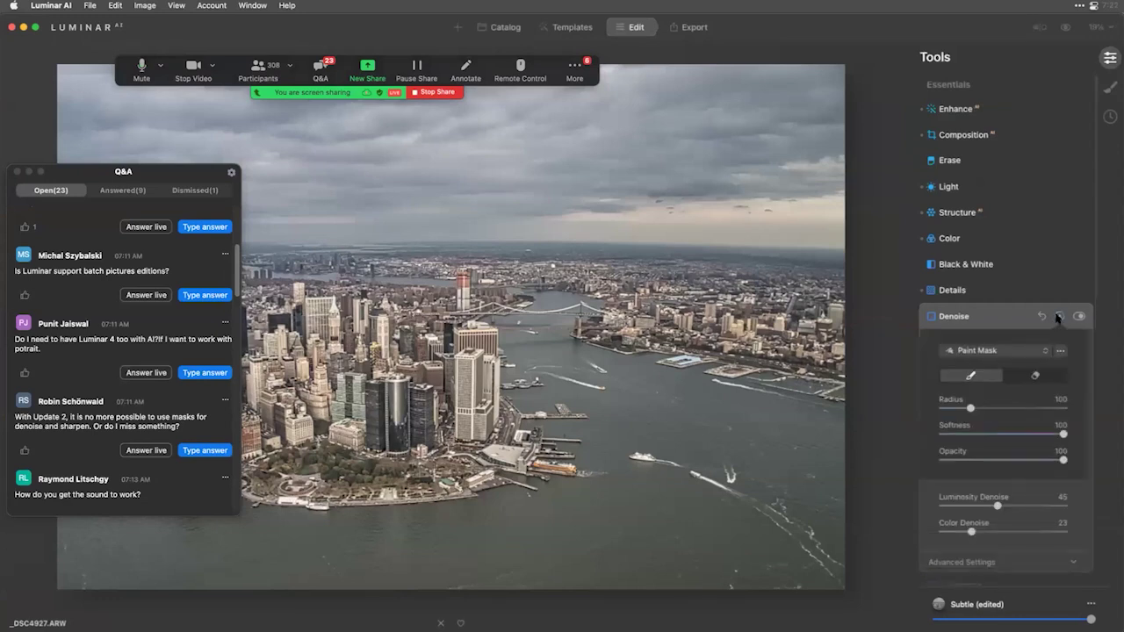
left_click(1021, 353)
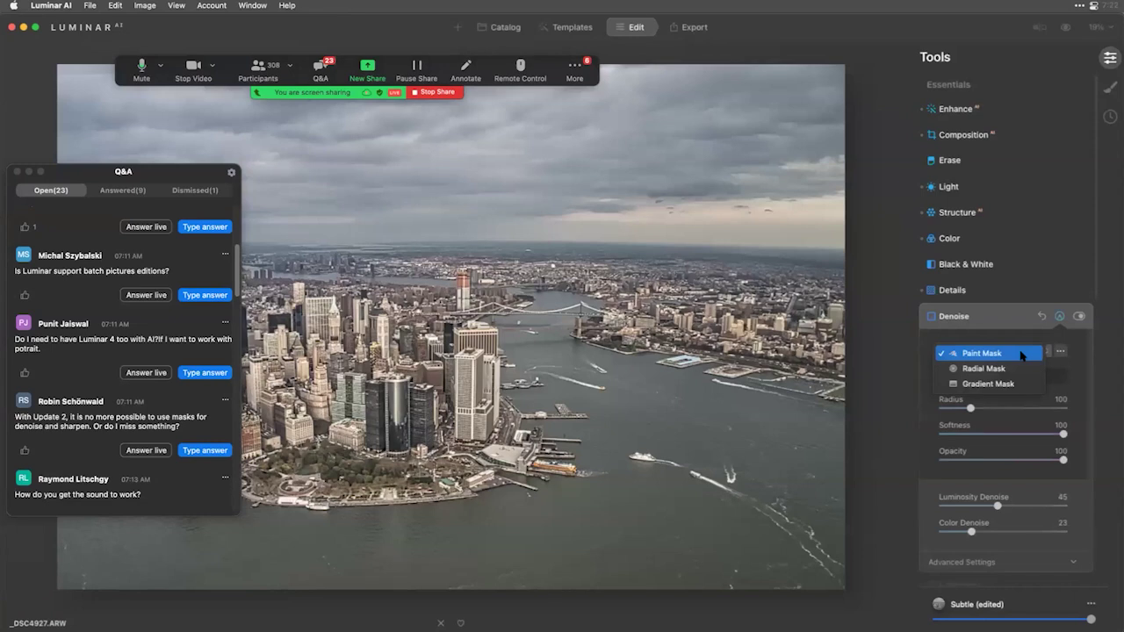
left_click(1022, 353)
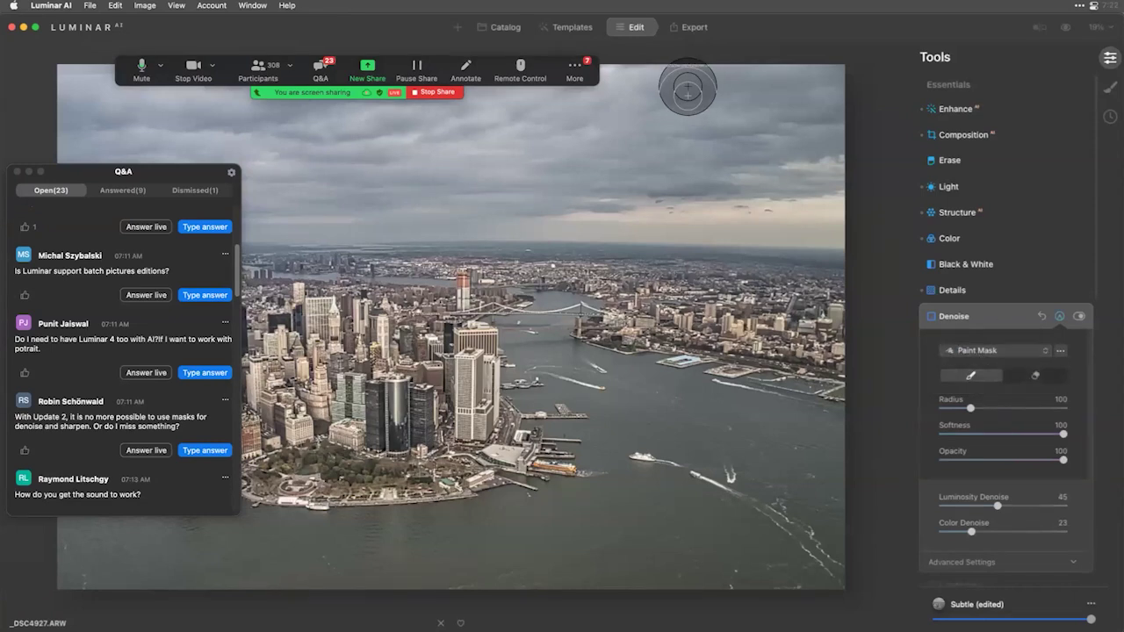
Open the photo of the painter at her easel from the catalog and show the templates suggested for it.
left_click(498, 27)
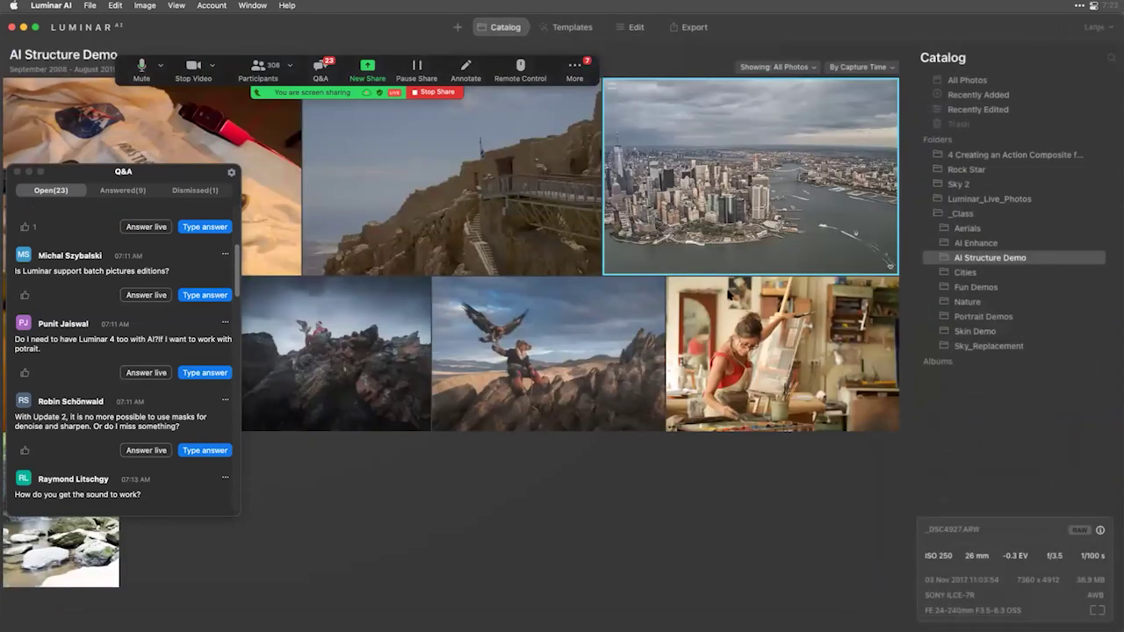
double_click(727, 351)
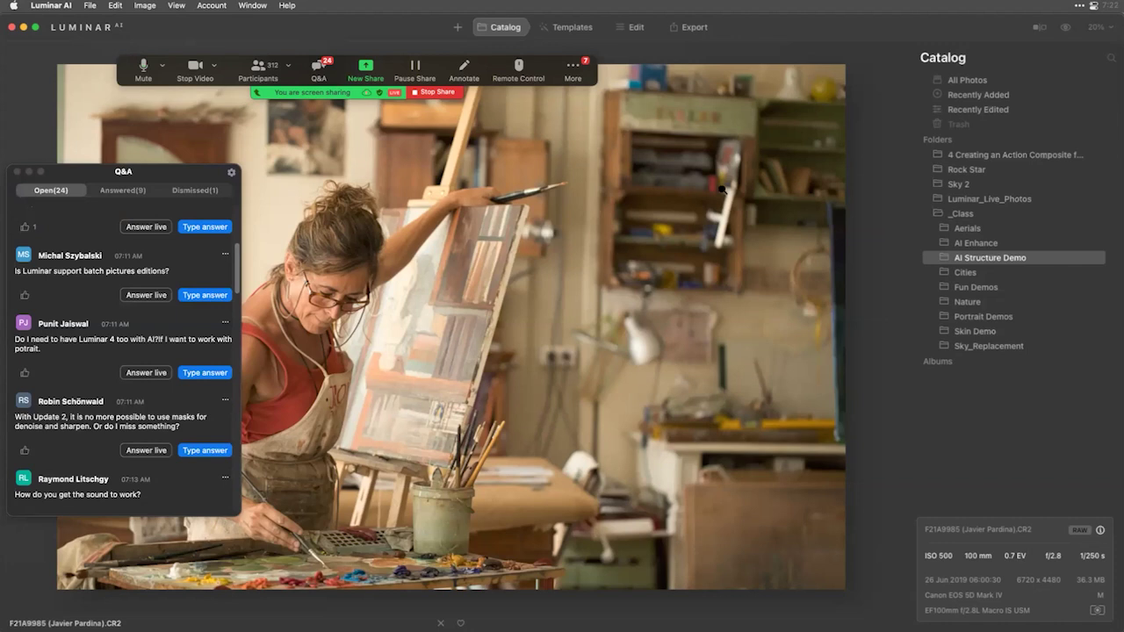
left_click(637, 27)
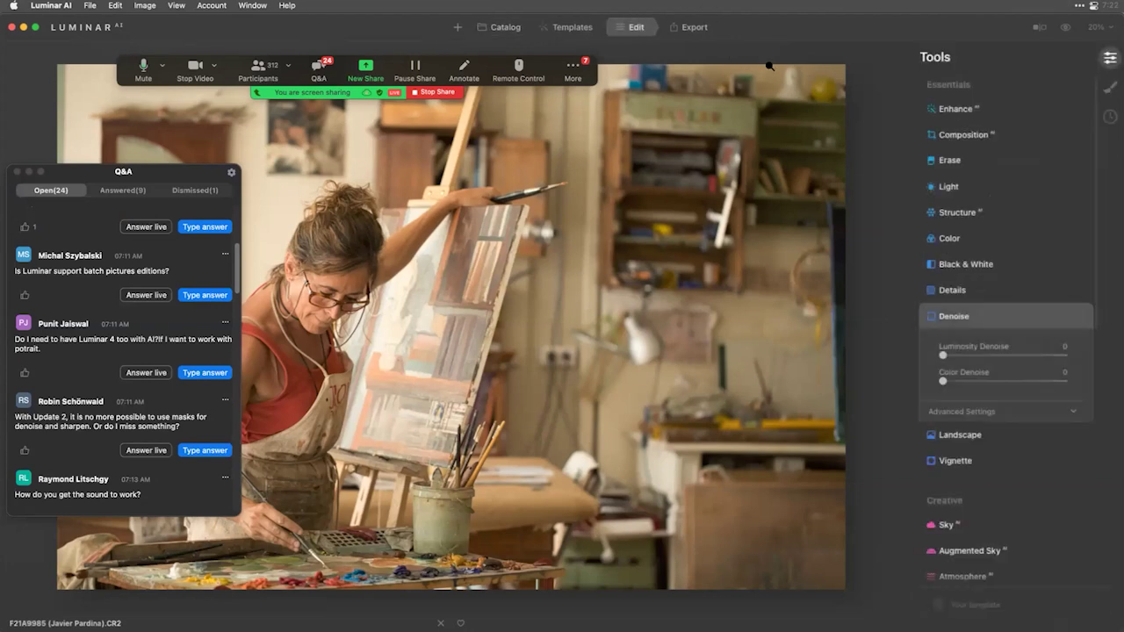
left_click(572, 27)
left_click(966, 55)
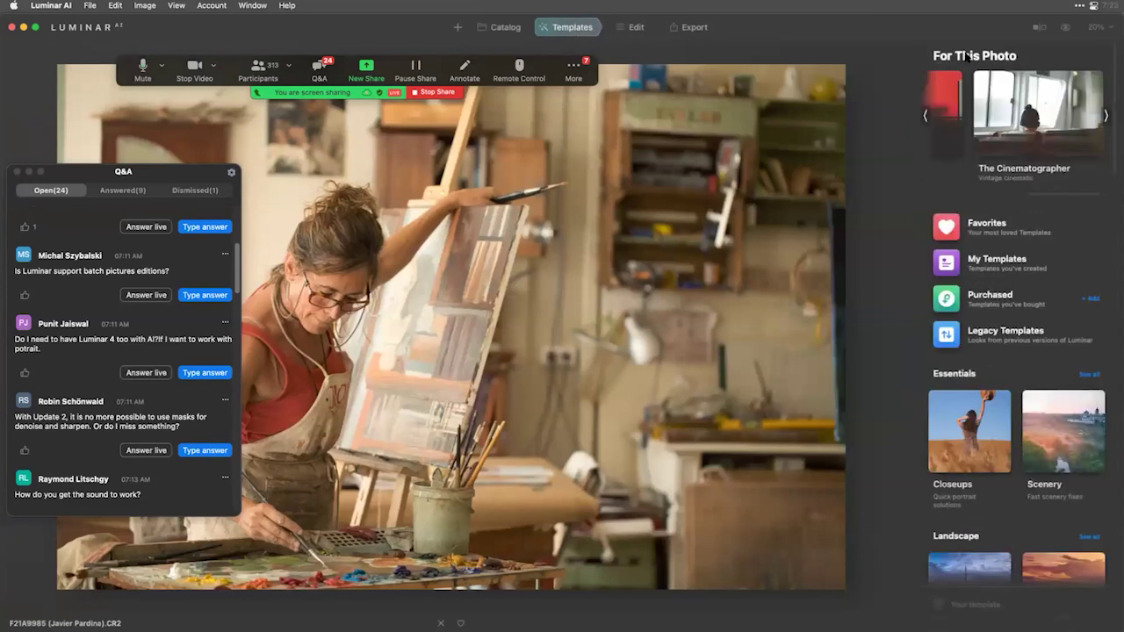
Browse the collections suggested for the painter photo, including a look into the Filmatic collection.
left_click(927, 117)
left_click(927, 118)
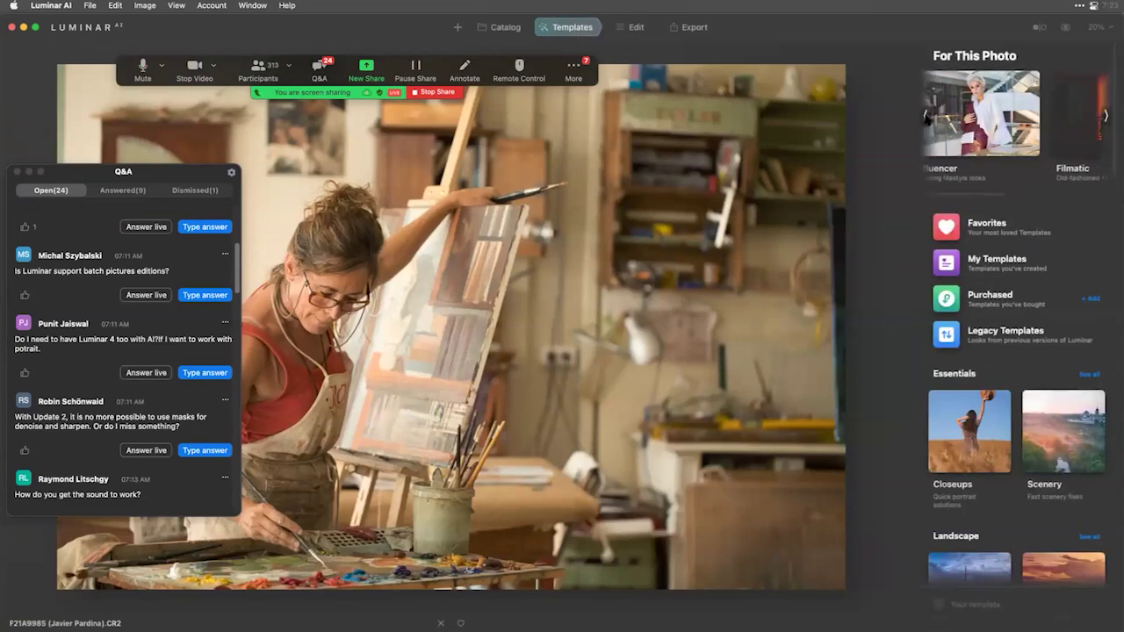
left_click(1101, 119)
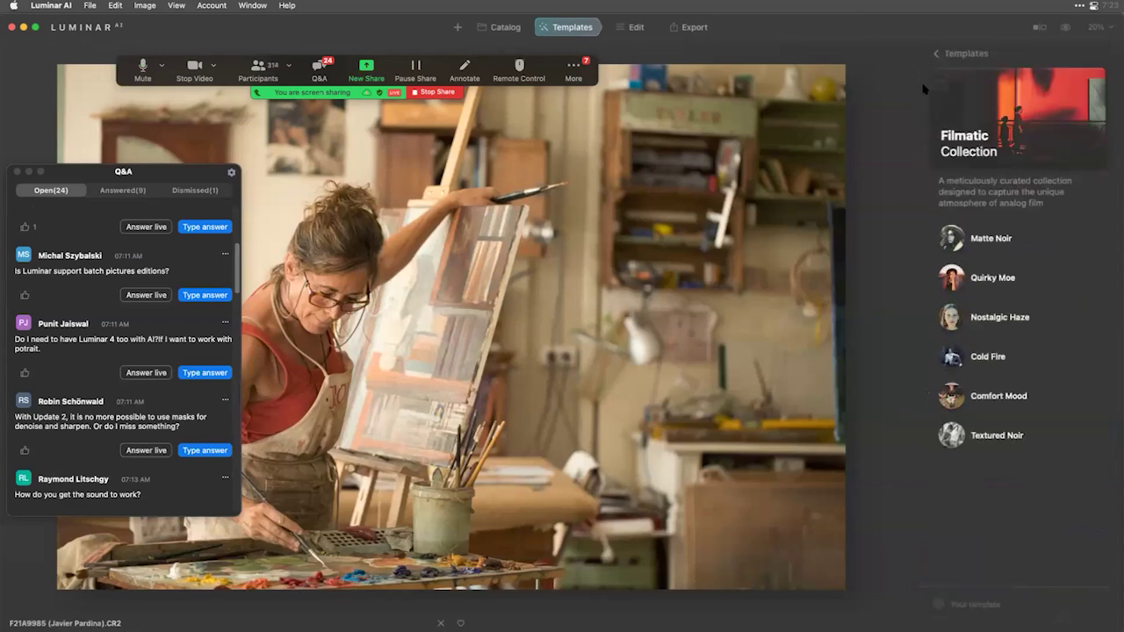
left_click(940, 56)
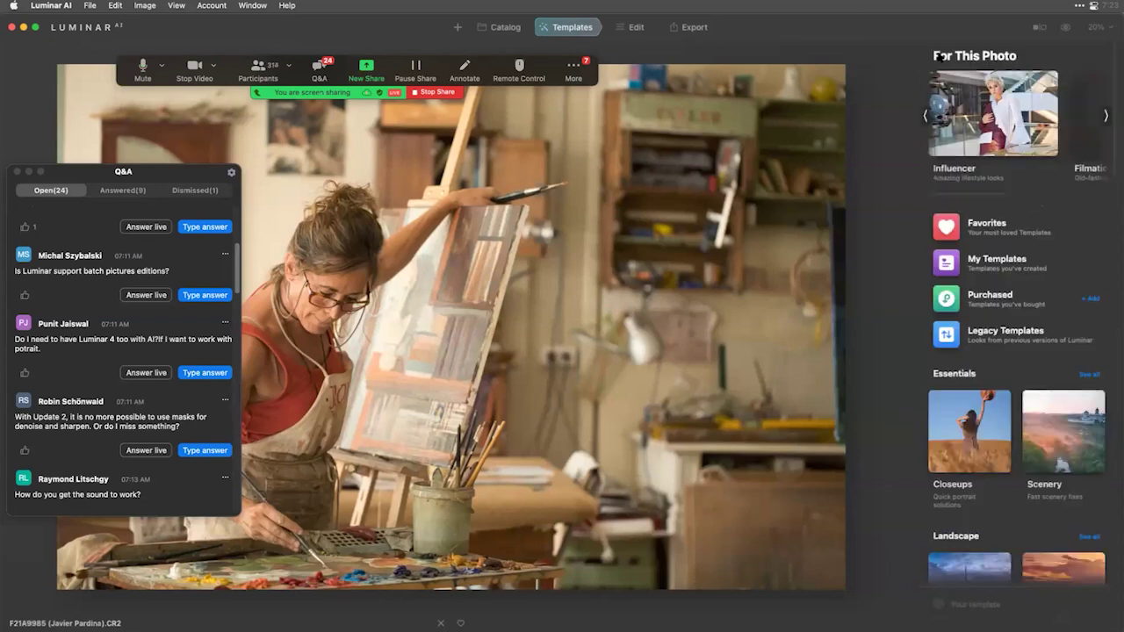
left_click(1106, 115)
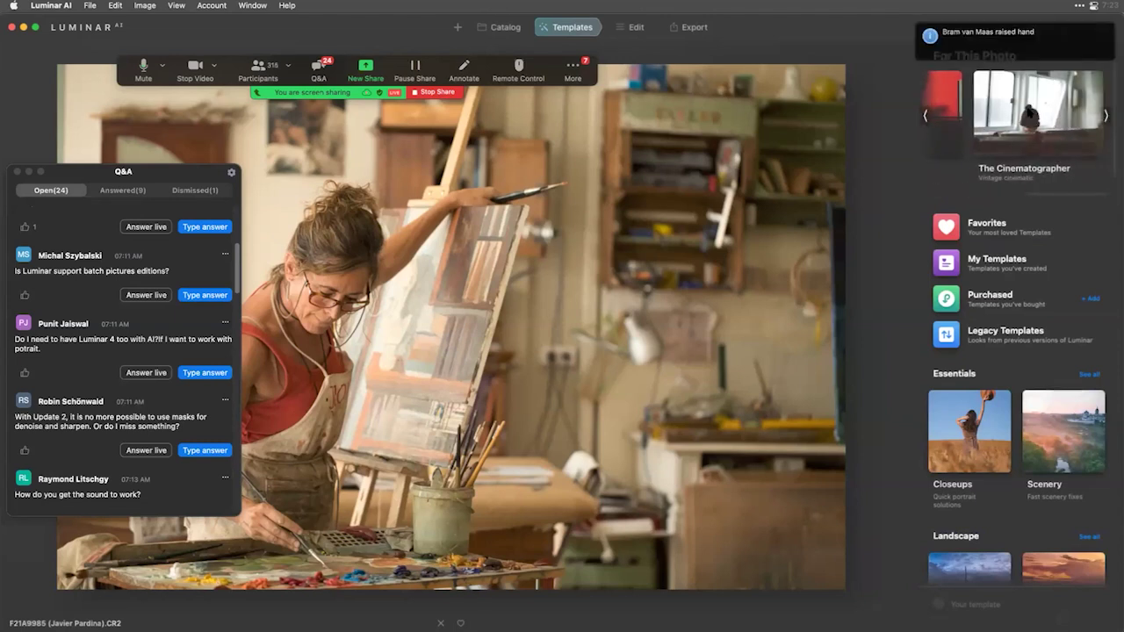
From The Cinematographer collection, try Bourbon Smoke, Cinematique Original, Bourbon Smoke Dramatic, Slate and Cinematique Night, and apply Chulia Vintage to the painter photo for editing.
left_click(1030, 114)
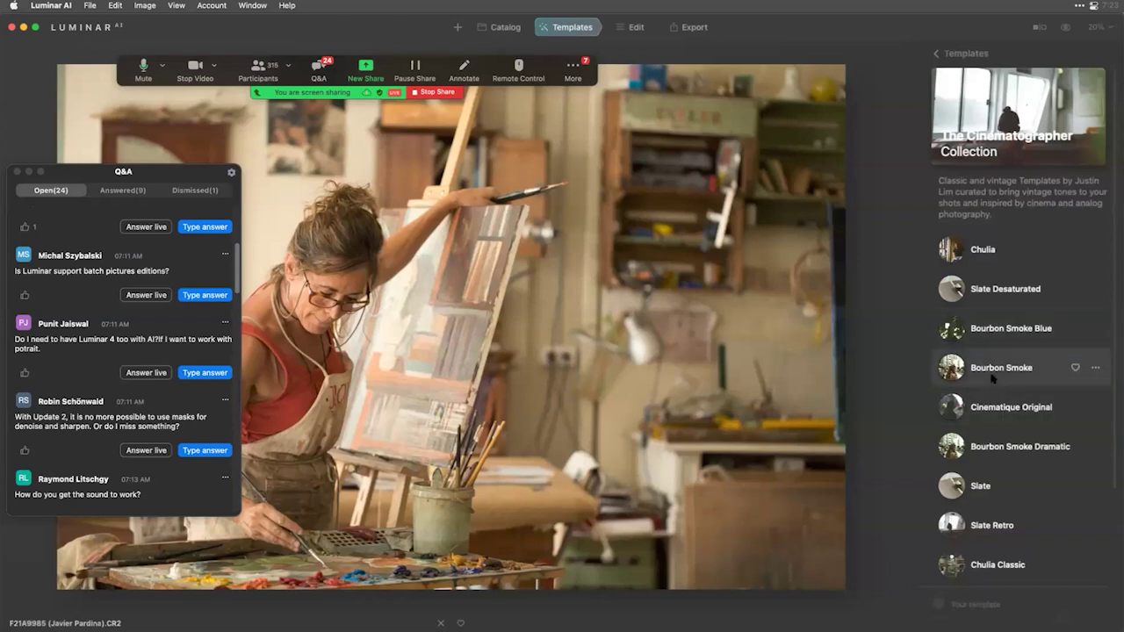
left_click(993, 376)
left_click(994, 408)
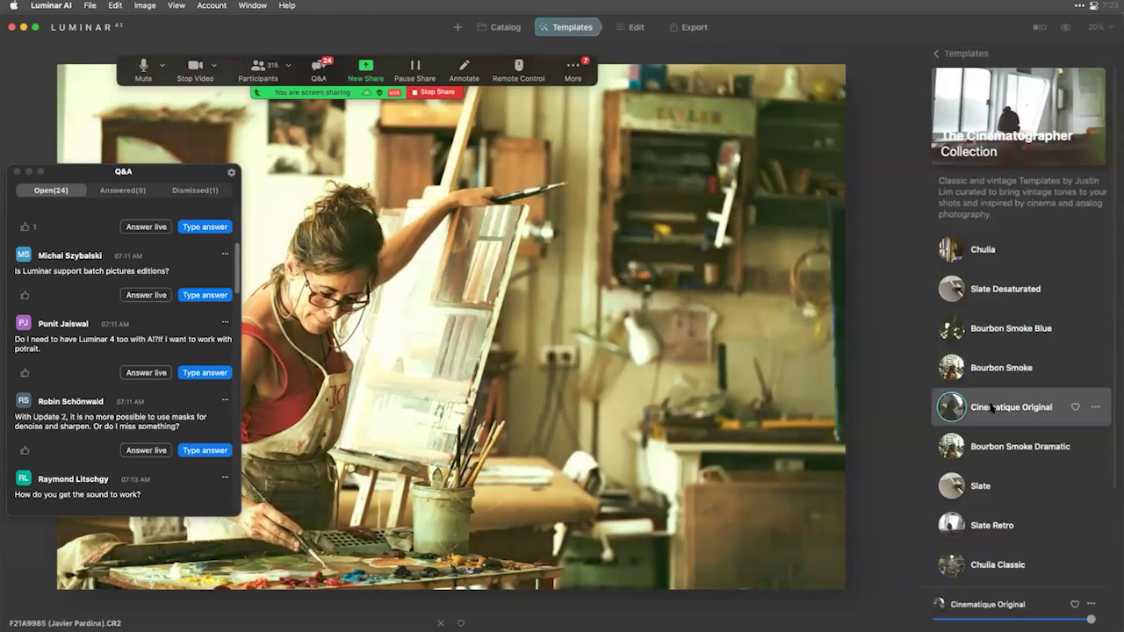
left_click(955, 446)
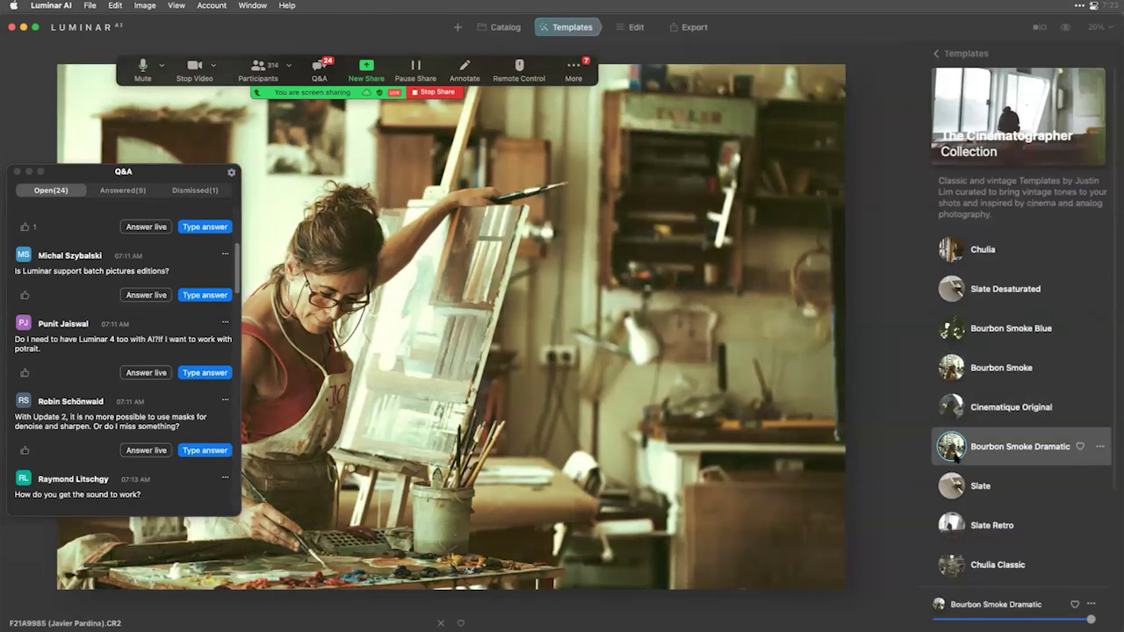
left_click(961, 484)
scroll(985, 383, "down", 3)
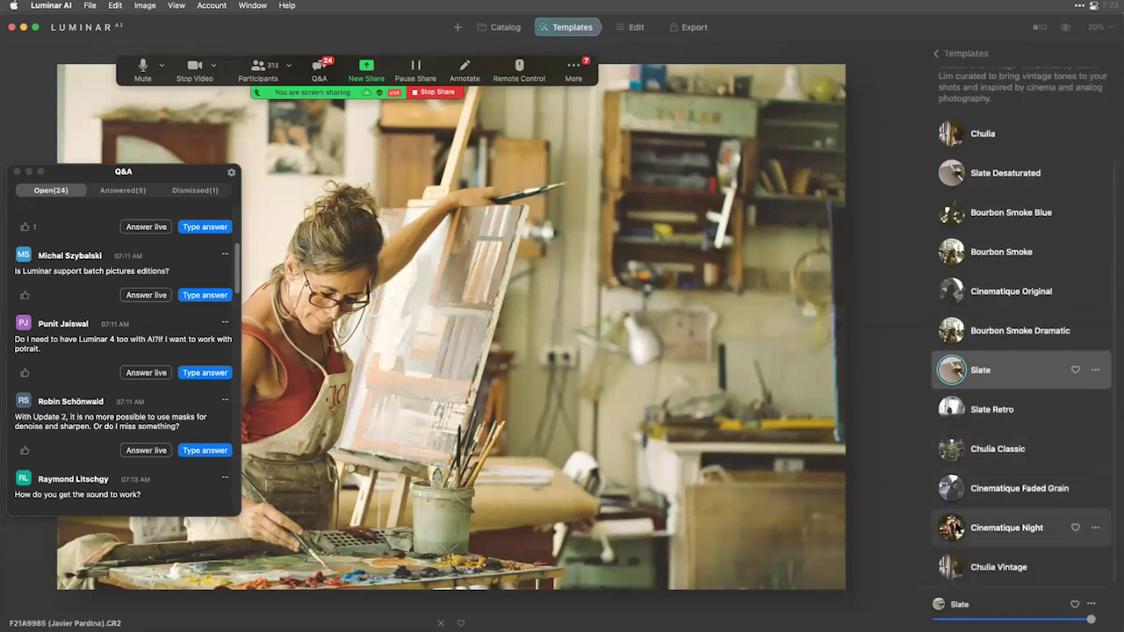
left_click(958, 530)
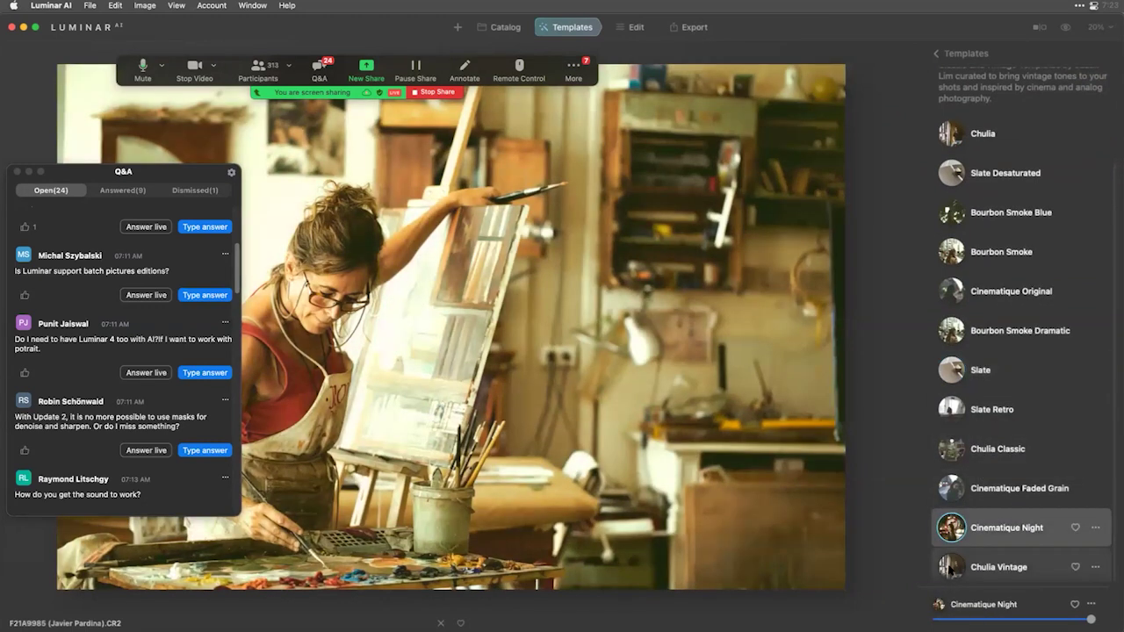
left_click(950, 569)
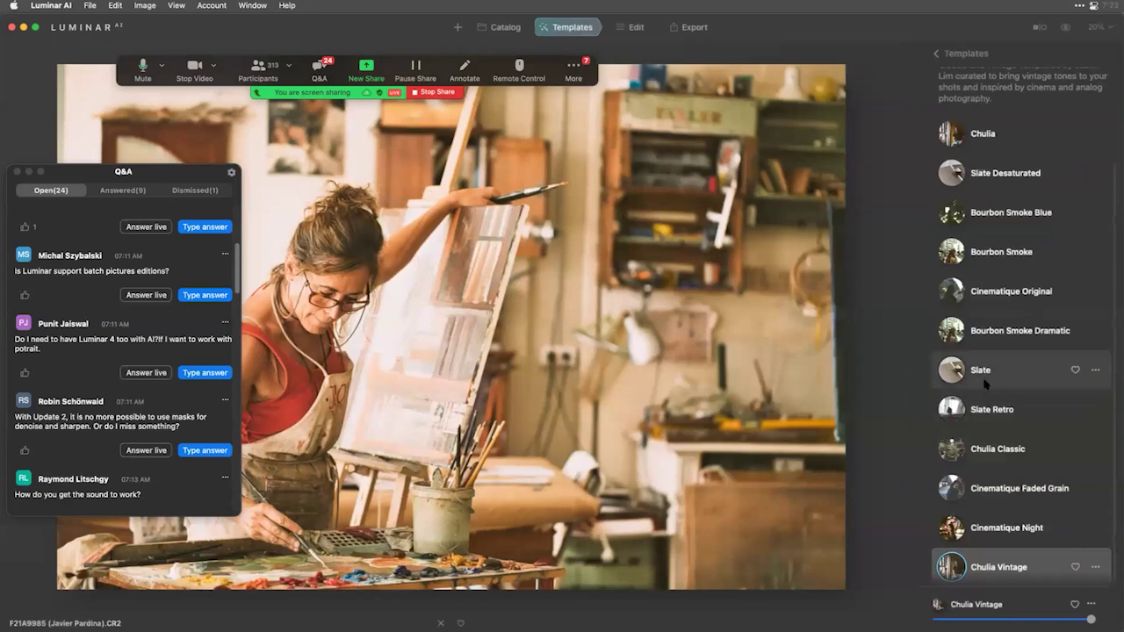
left_click(634, 27)
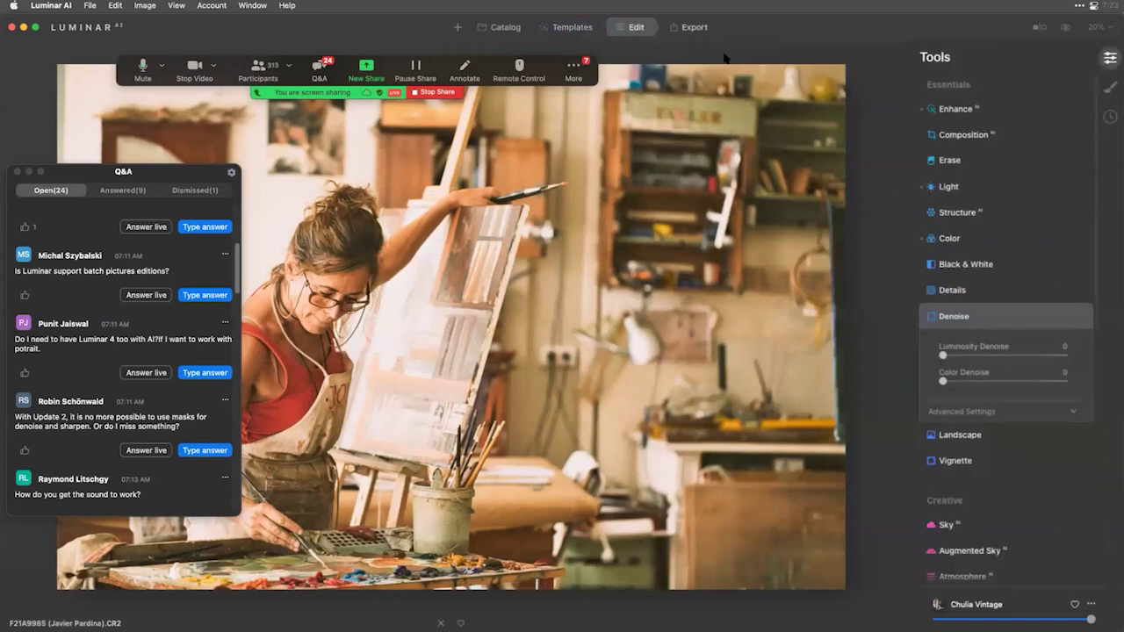
Leave Denoise and set the Accent amount in Enhance to 38 for the painter photo.
left_click(1020, 319)
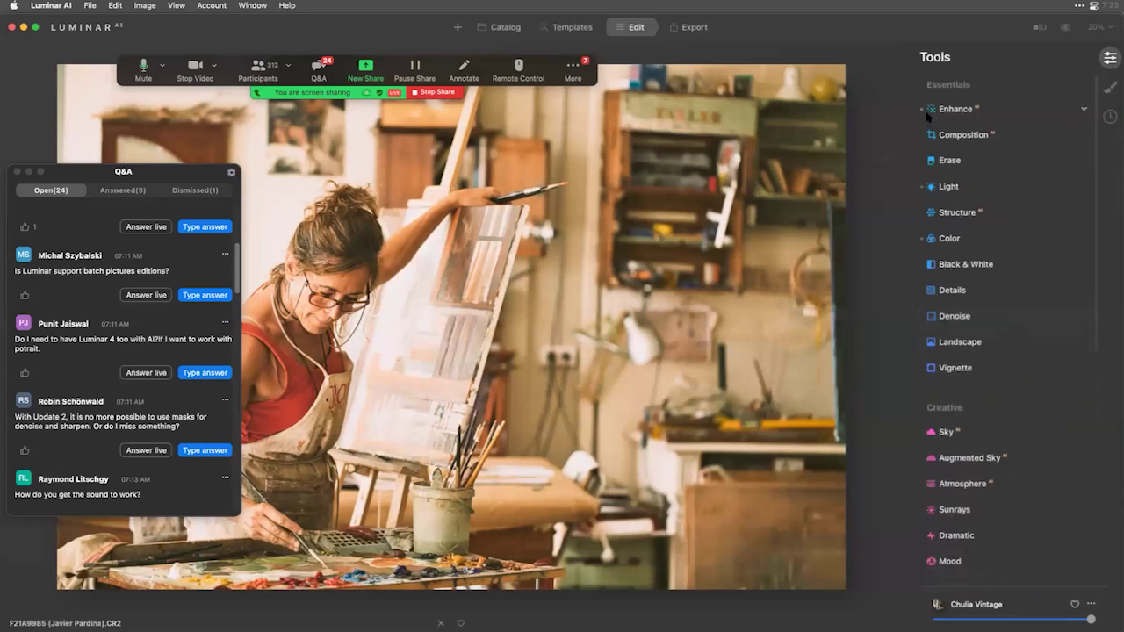
left_click(988, 110)
left_click(983, 148)
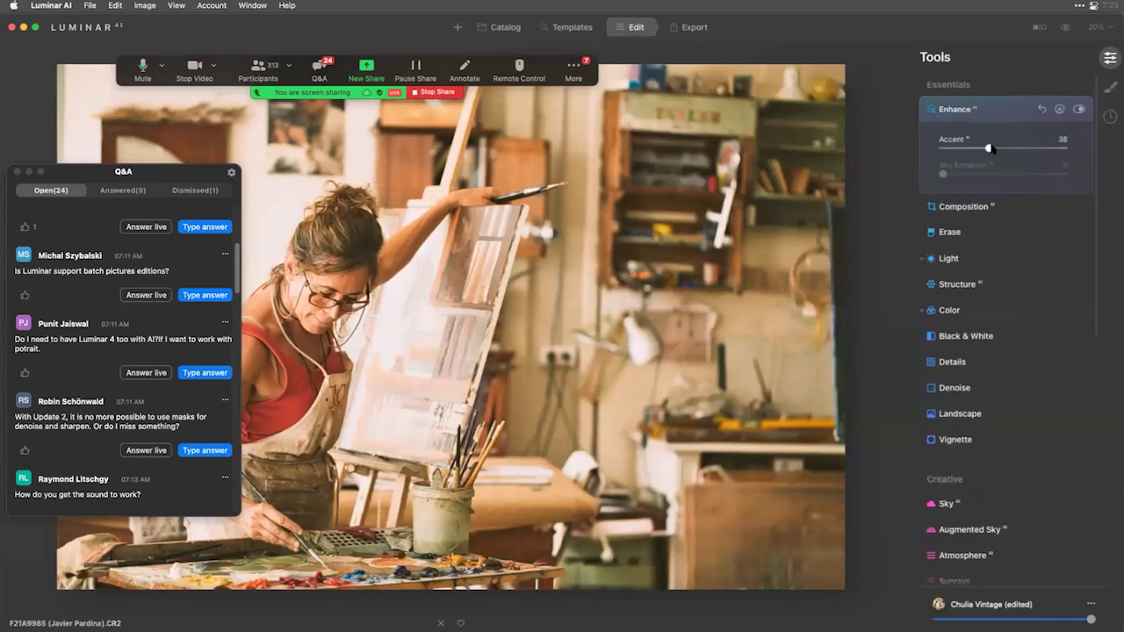
left_click(996, 110)
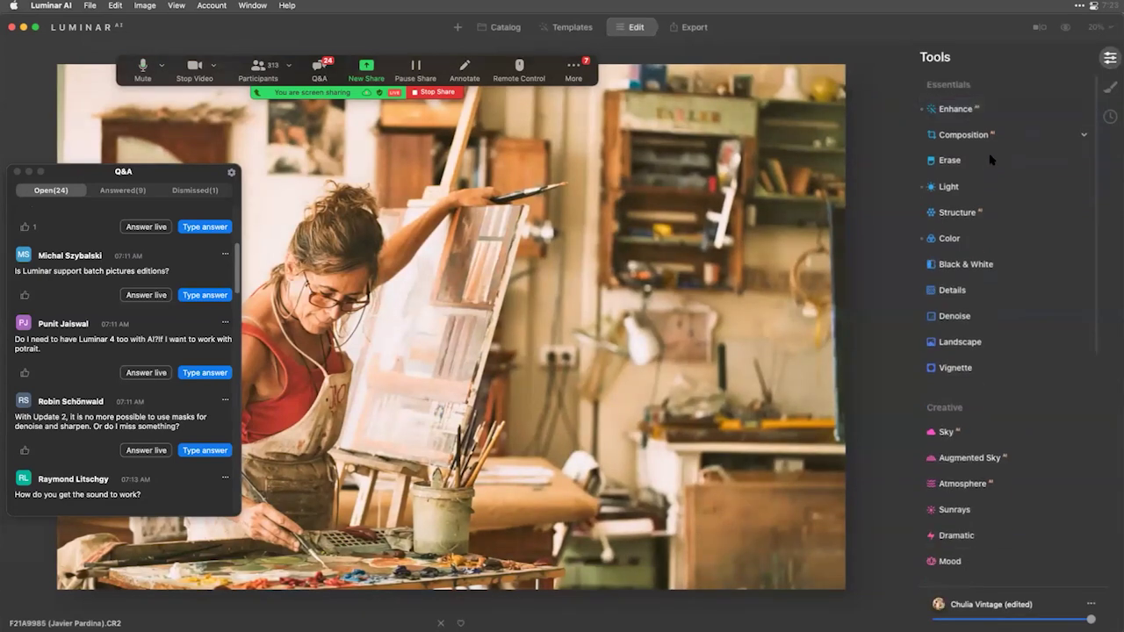
Lower Smart Contrast in the Light tool to -39.
left_click(975, 185)
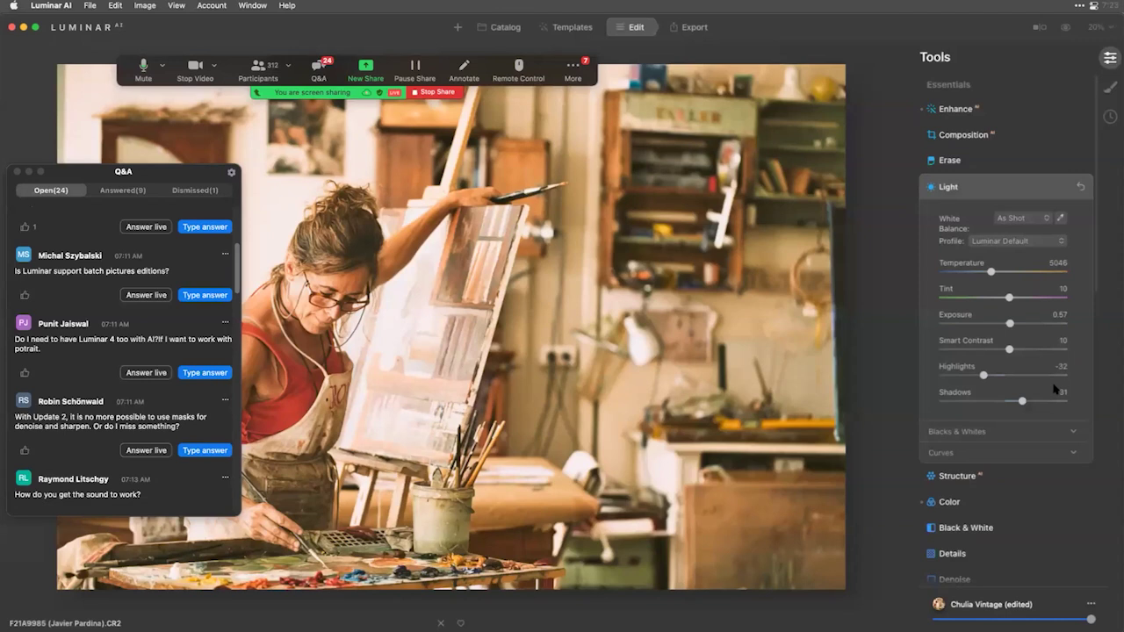
left_click_drag(1010, 350, 979, 349)
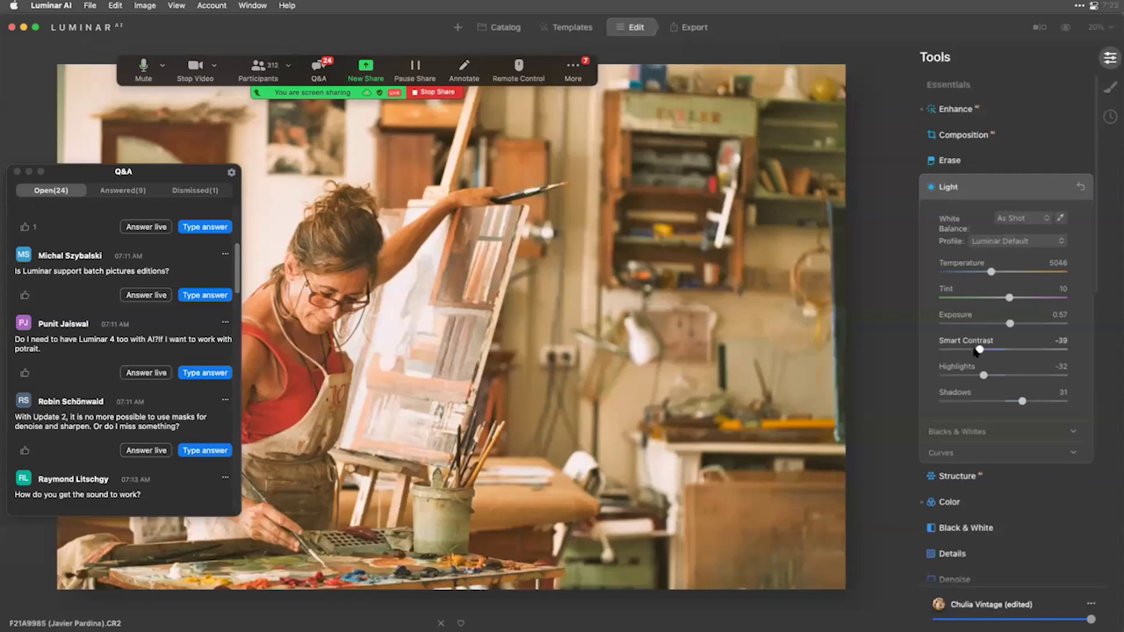
left_click(998, 186)
Open the Mood tool and look through its list of LUTs without choosing one.
scroll(1003, 323, "down", 3)
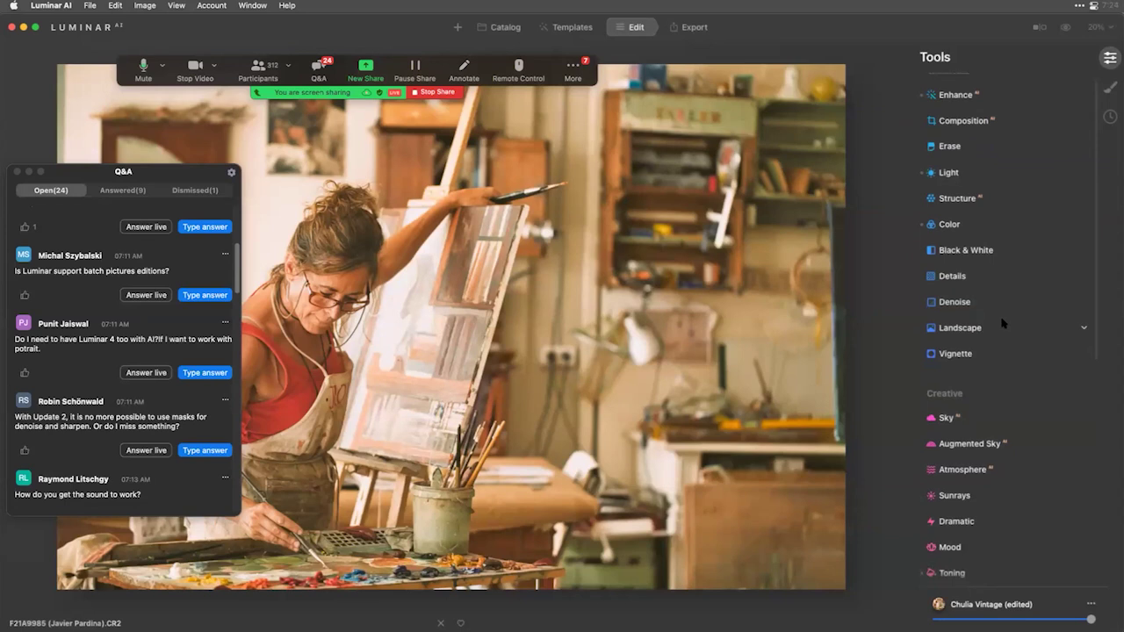
left_click(980, 454)
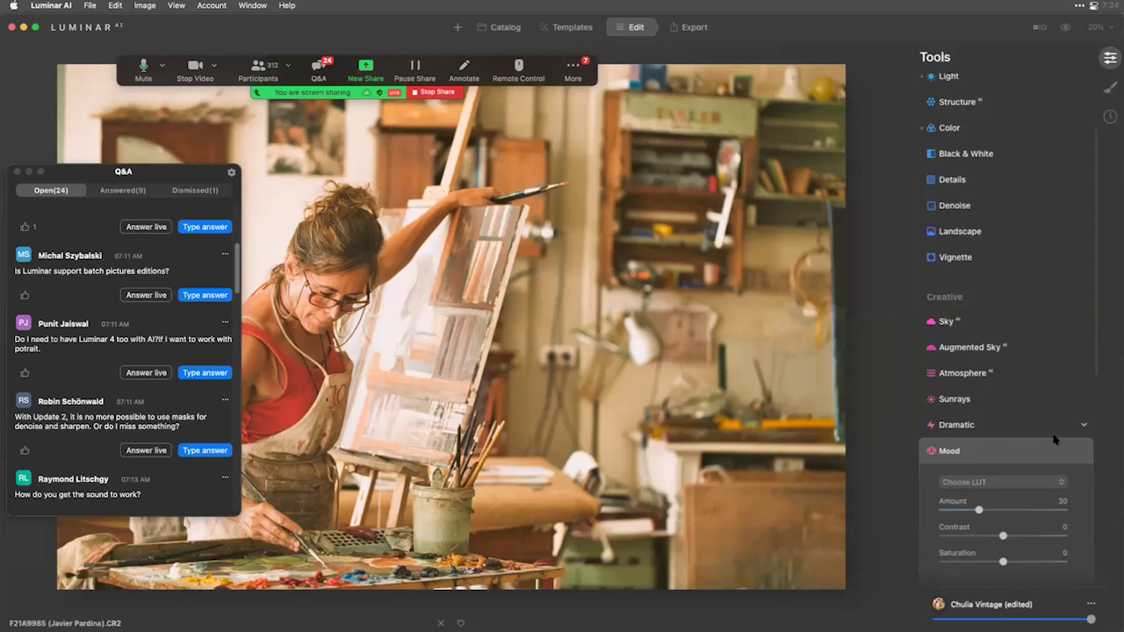
left_click(1020, 485)
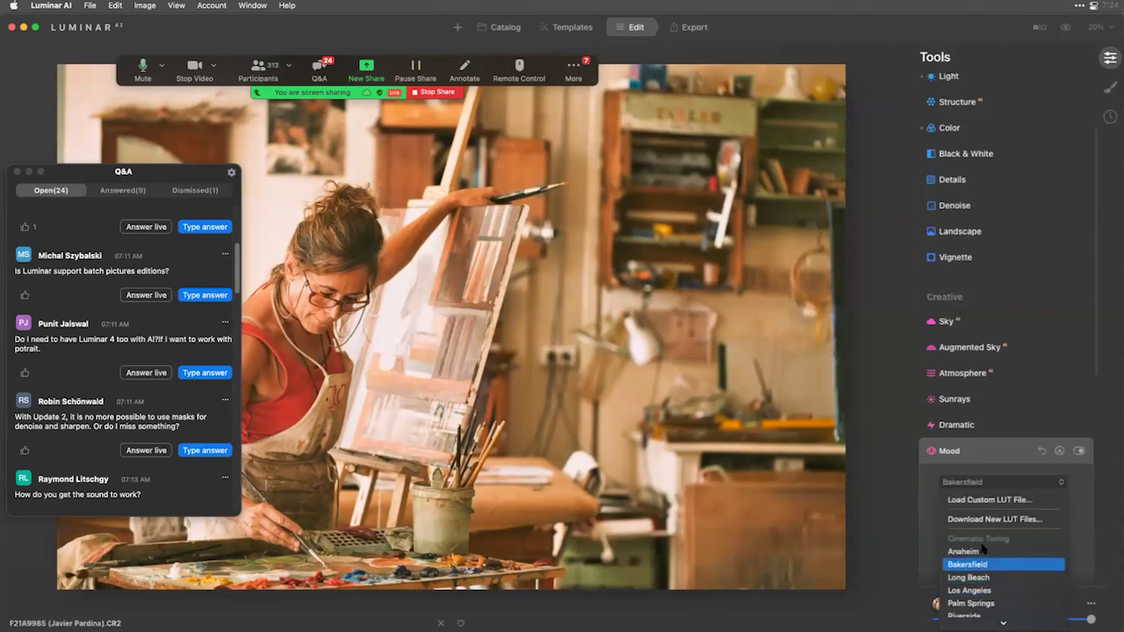
left_click(887, 452)
scroll(1003, 389, "down", 3)
scroll(1003, 389, "down", 5)
left_click(999, 202)
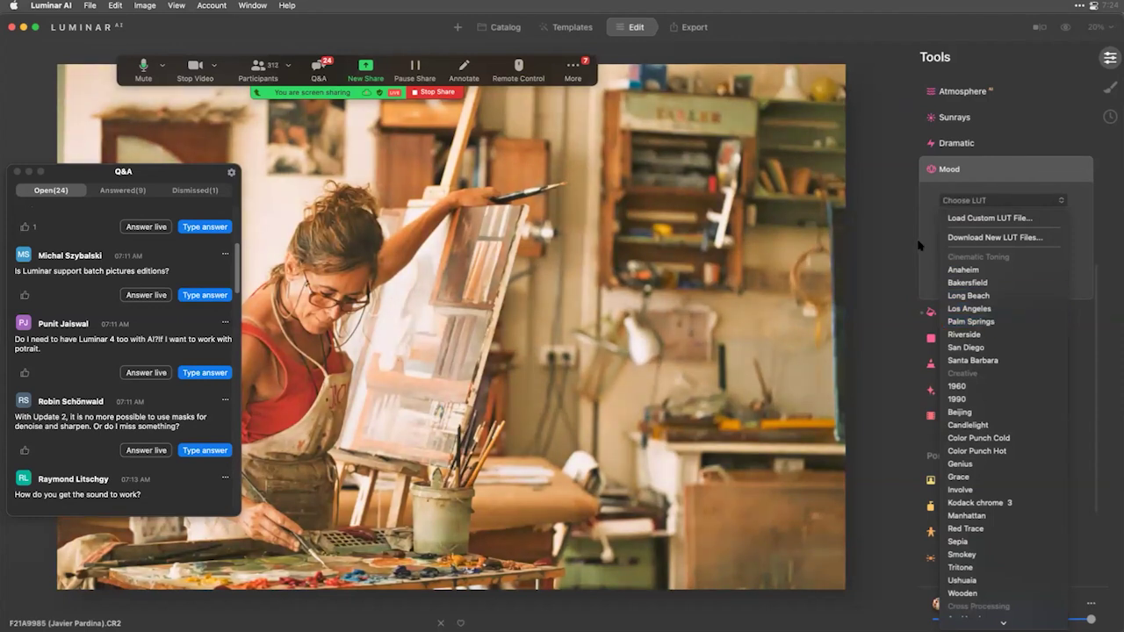
left_click(924, 243)
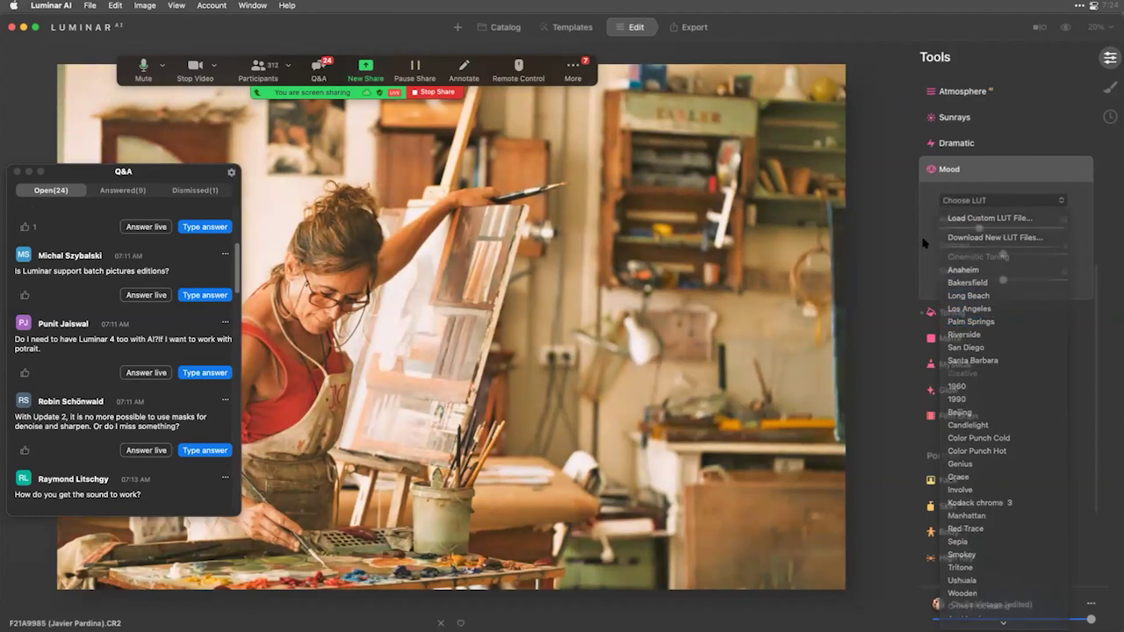
Apply the Candlelight LUT in Mood with Amount 27, Contrast -13 and Saturation 24.
left_click_drag(1003, 230, 1024, 229)
left_click(1014, 202)
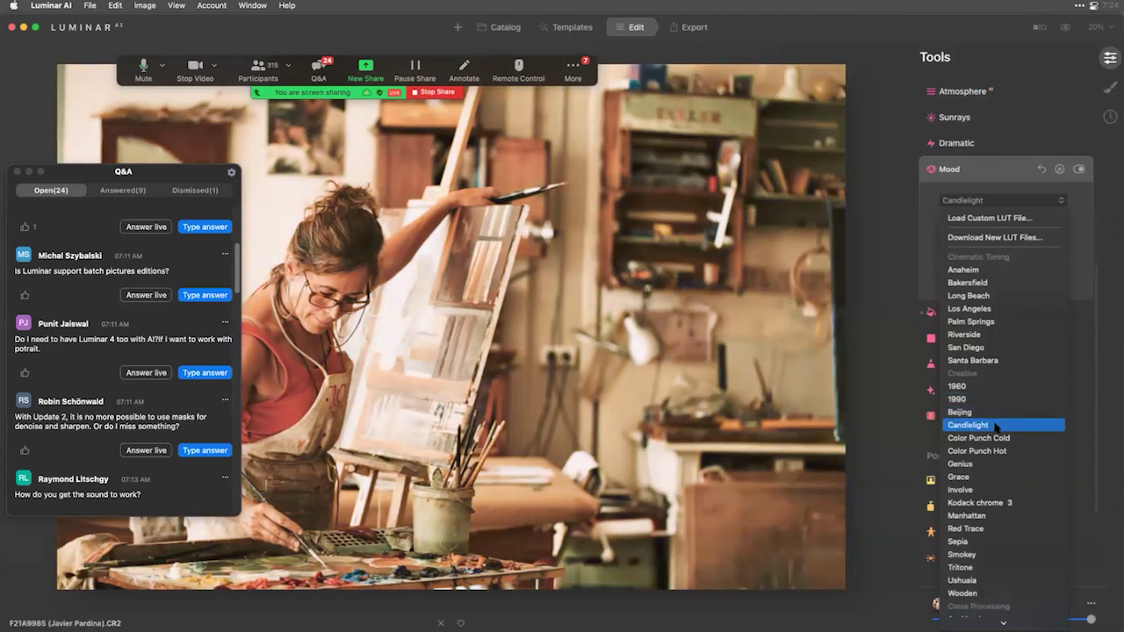
left_click(997, 426)
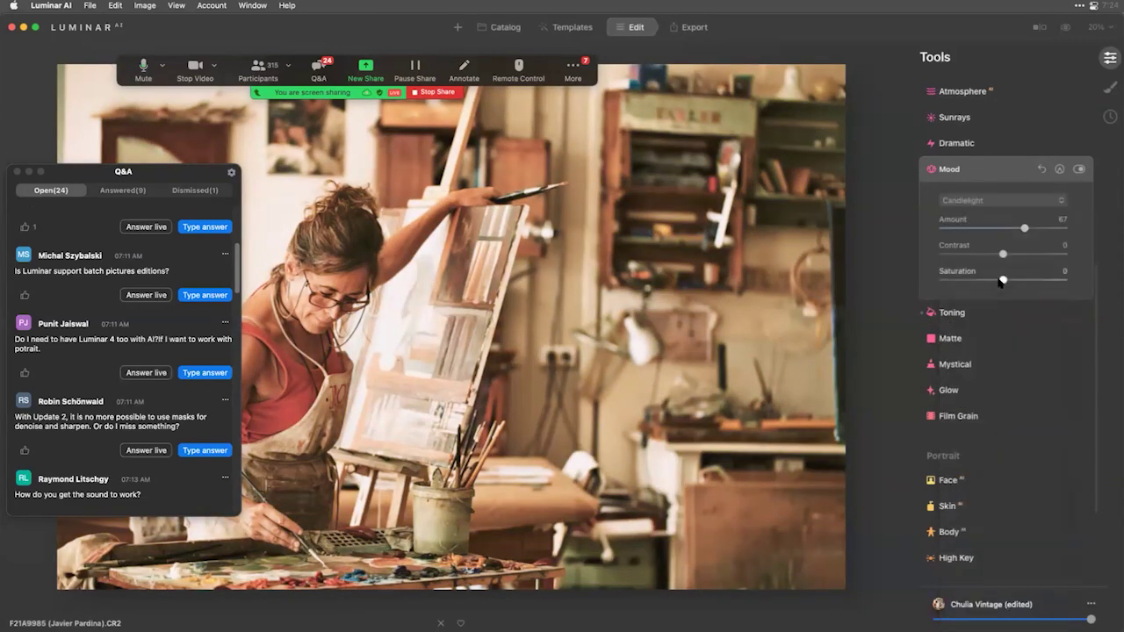
left_click_drag(1010, 280, 1017, 279)
left_click_drag(1023, 228, 995, 254)
Compare the painter photo with and without the Mood effect, leaving the effect enabled.
left_click(1078, 169)
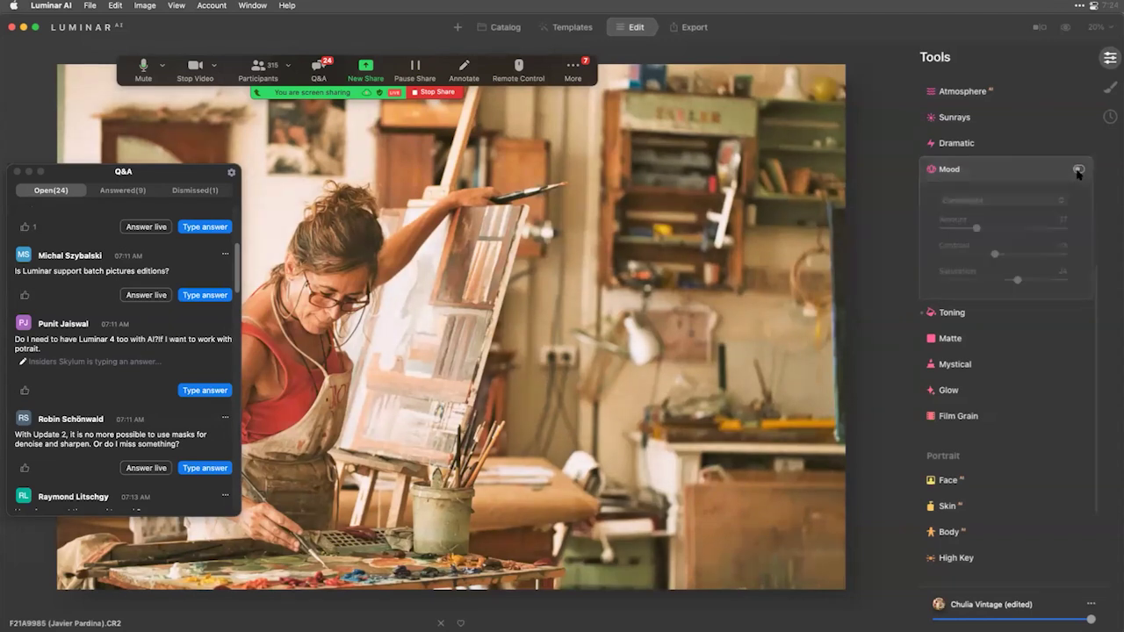
left_click(1079, 170)
left_click(1079, 169)
left_click(1080, 169)
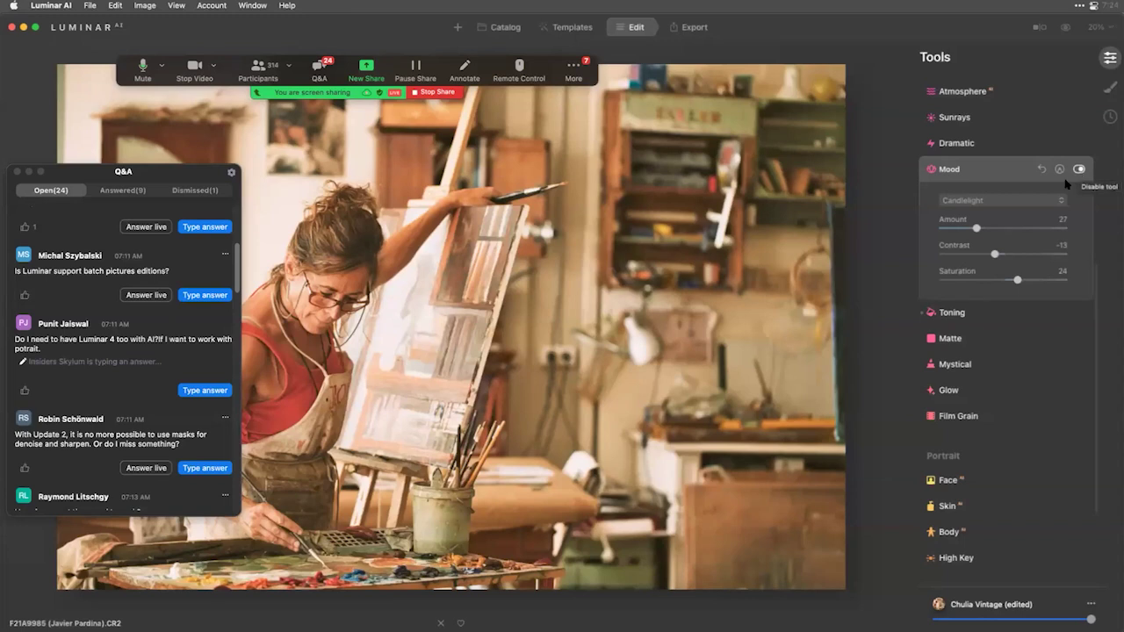
Answer the Q&A question about masks for denoise and sharpen live and mark it as done.
left_click(159, 468)
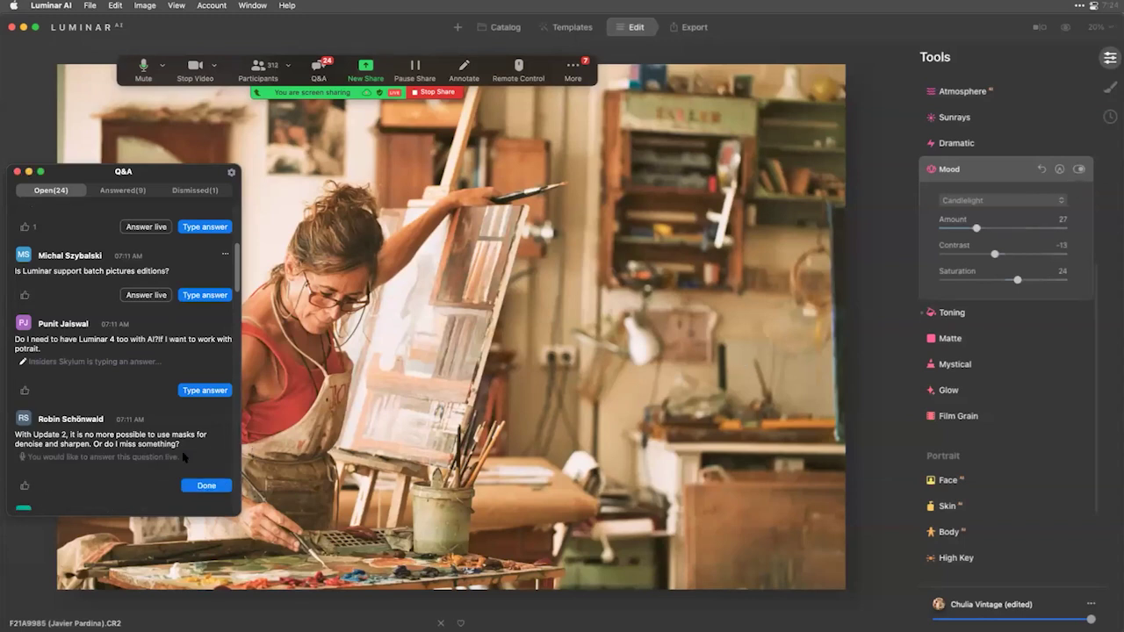
left_click(201, 486)
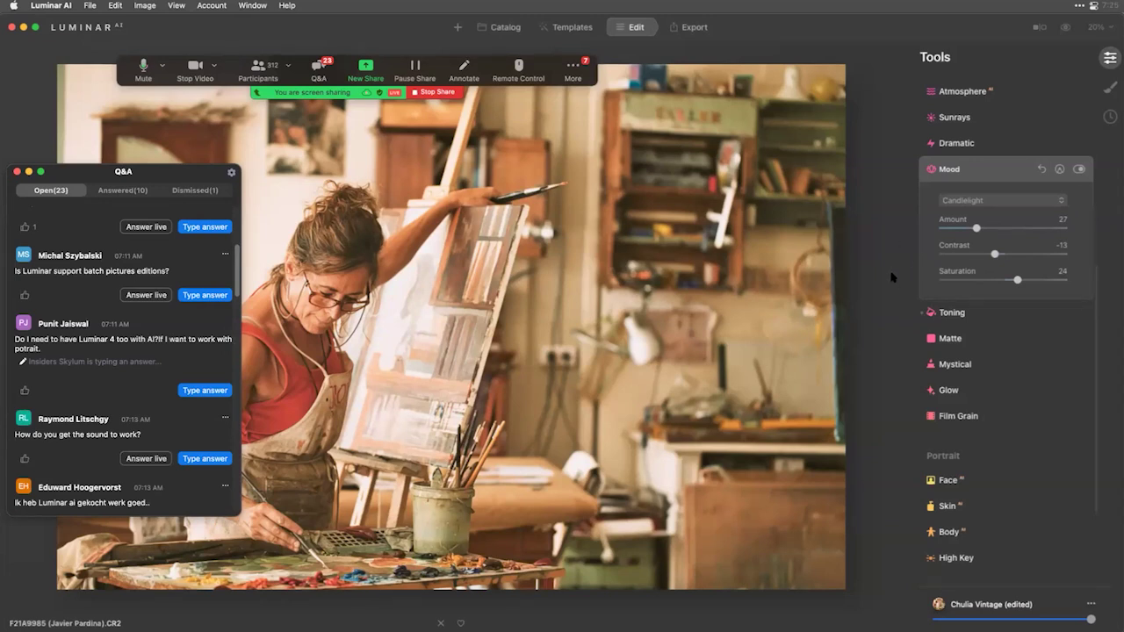
Add a Glow of type Orton Effect with an Amount of 22.
left_click(973, 366)
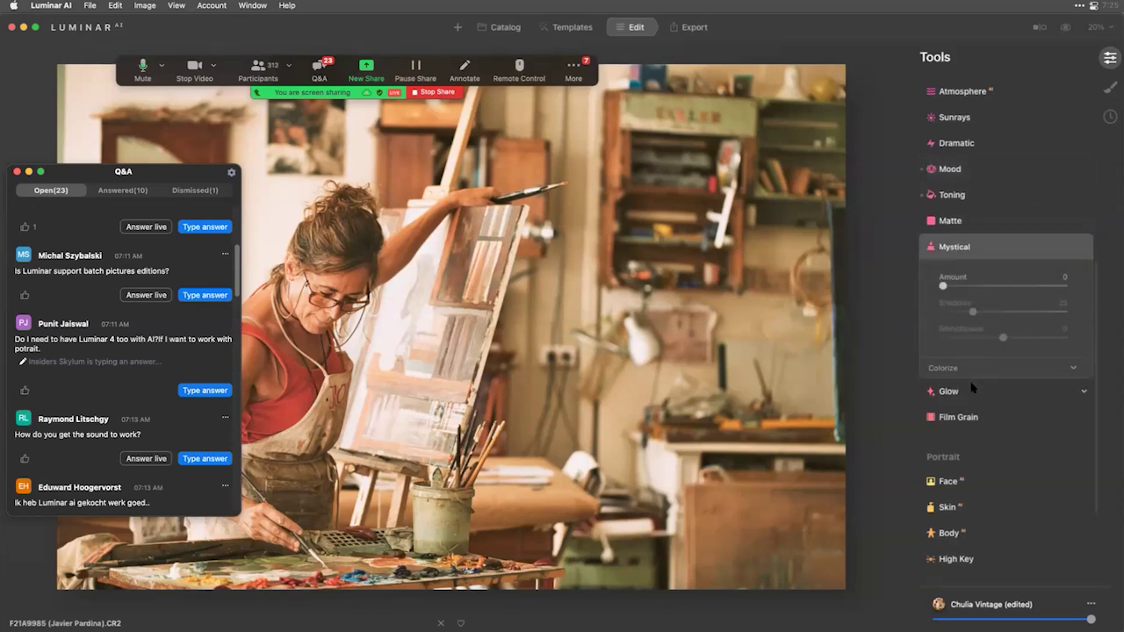
left_click(971, 395)
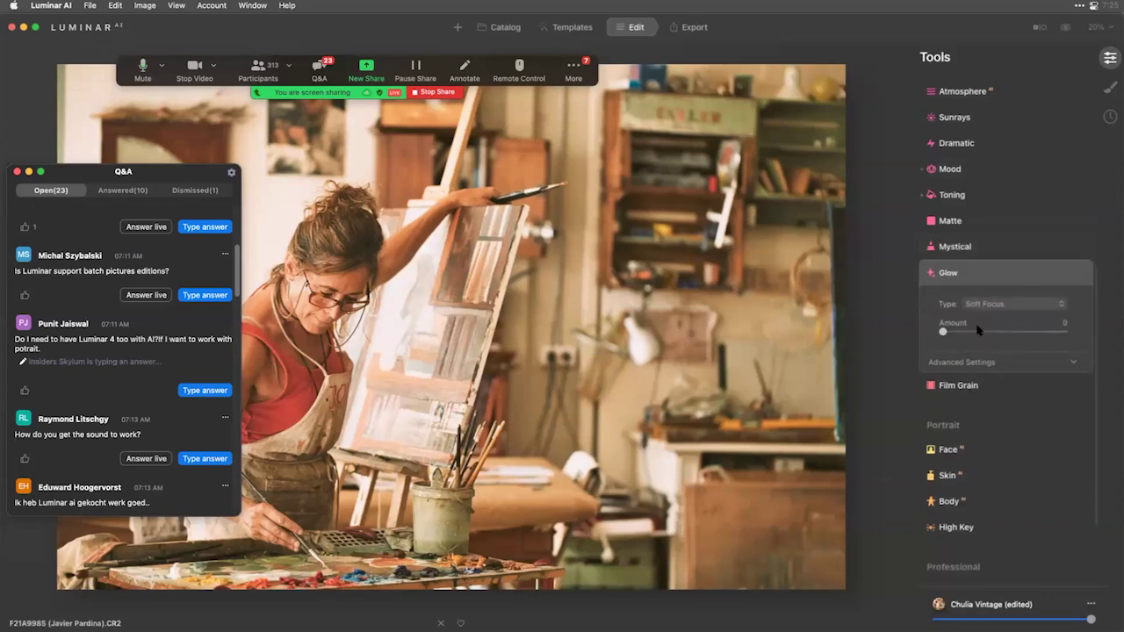
left_click(979, 304)
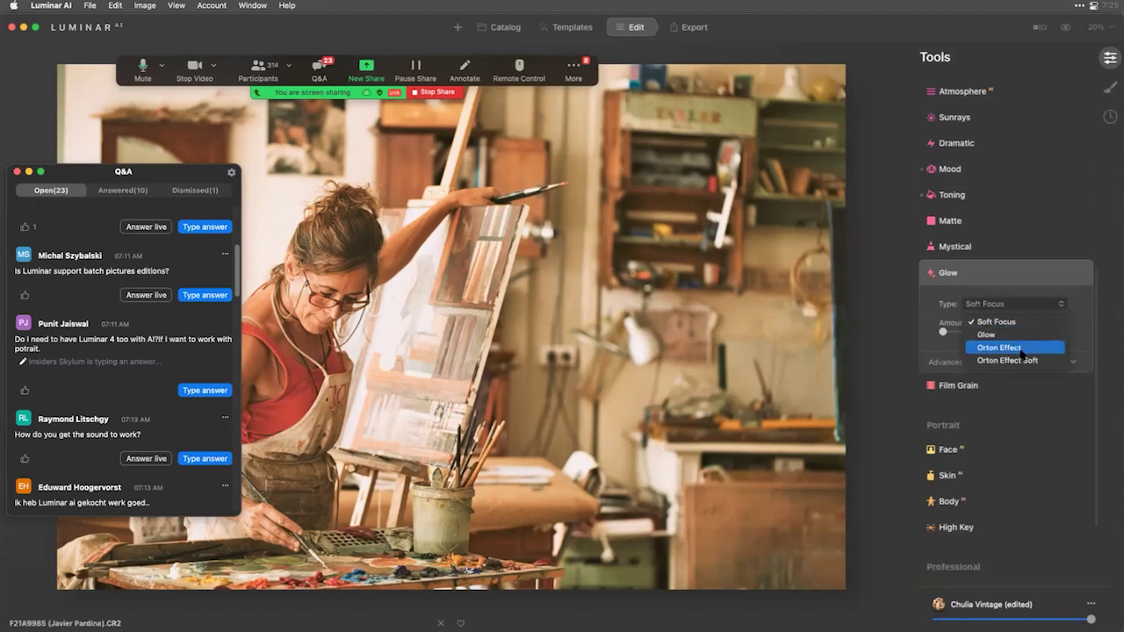
left_click(1021, 348)
left_click(983, 333)
left_click_drag(984, 333, 970, 332)
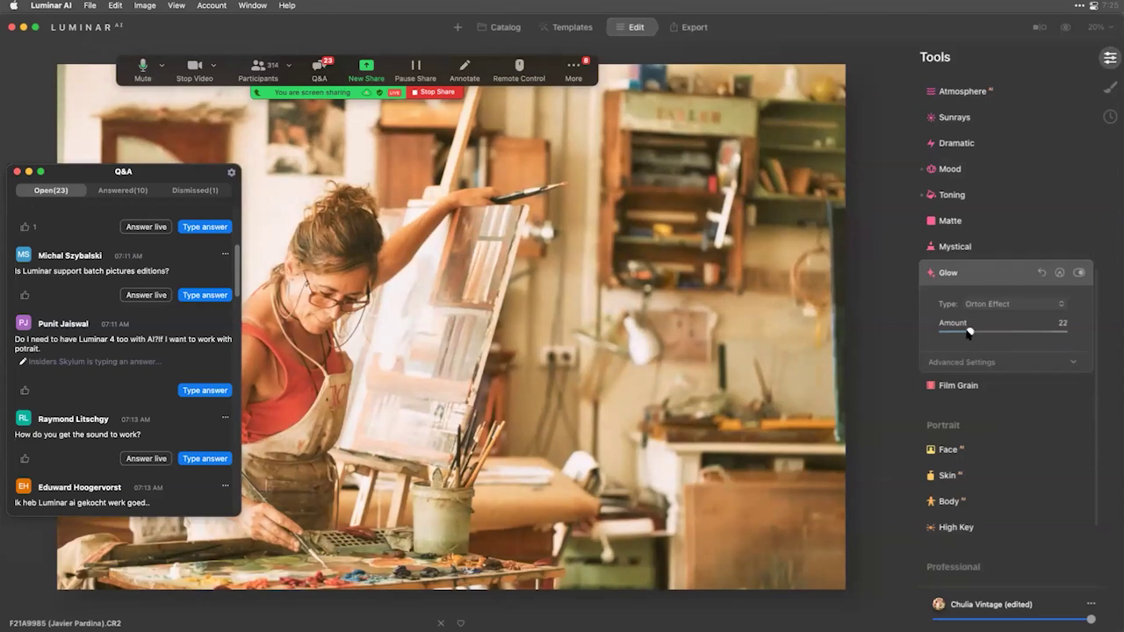
Set the Glow's Softness to 30, Brightness to -2, Contrast to 58 and Warmth to -22, and compare the photo without it.
left_click(1021, 365)
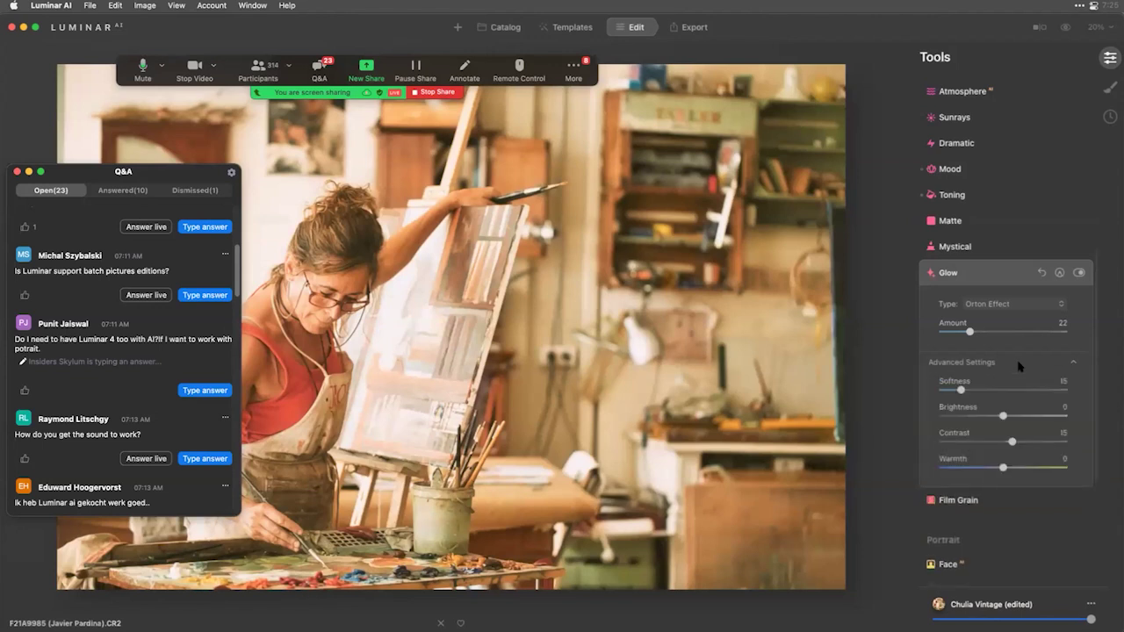
left_click_drag(961, 389, 990, 470)
left_click(1080, 273)
left_click(1080, 273)
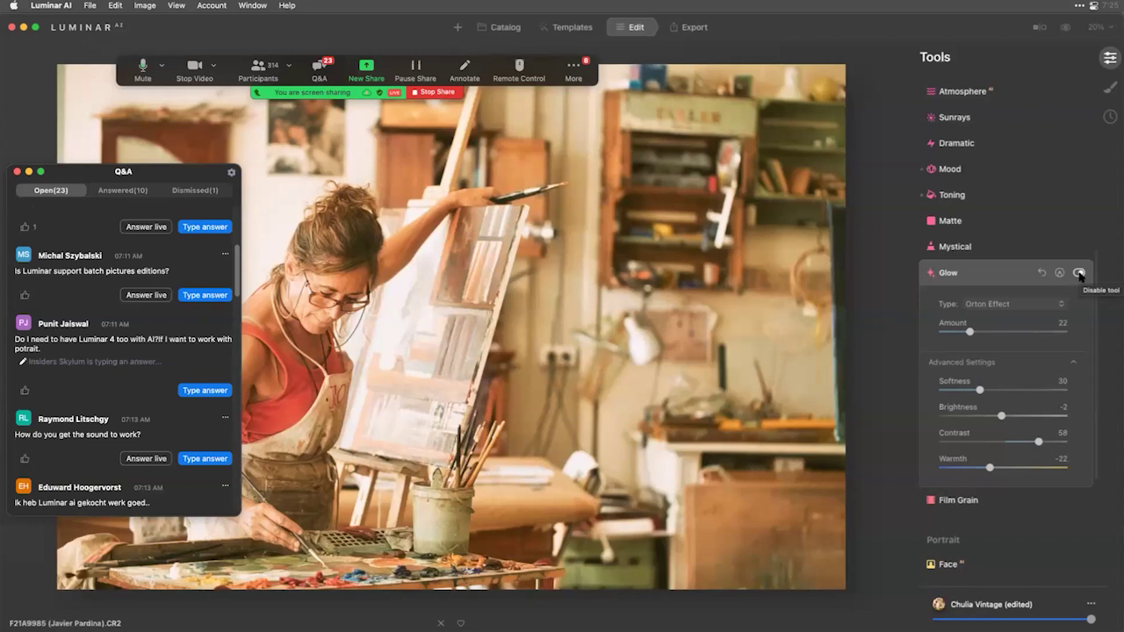
Try the Orton Effect Soft glow with Amount 24, return the type to Orton Effect and close Glow.
left_click(1040, 302)
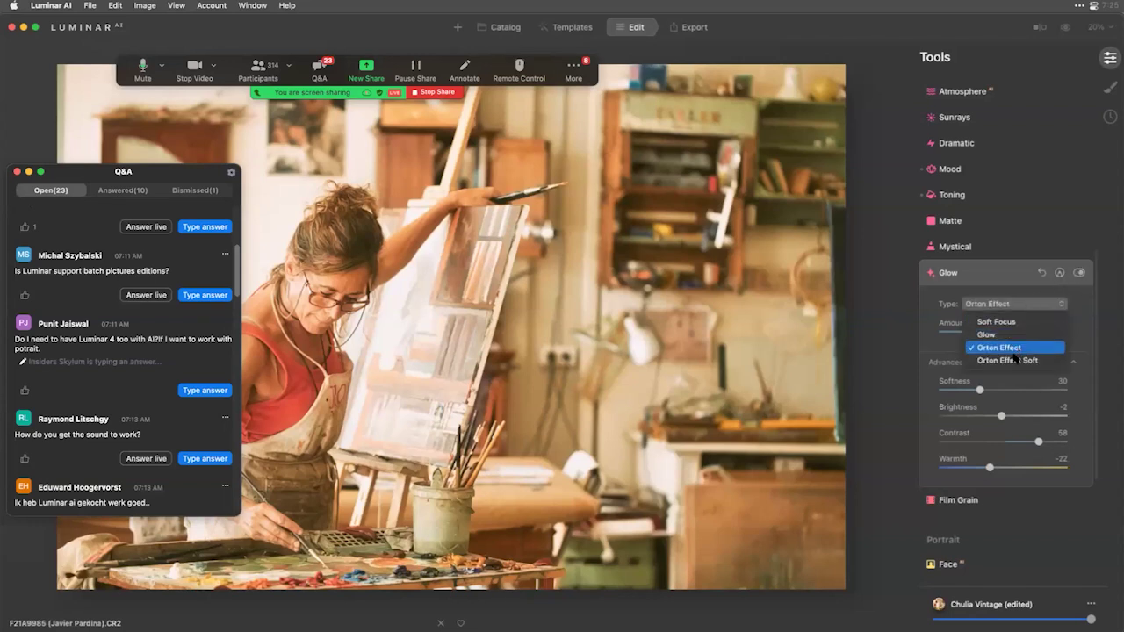
left_click(1015, 360)
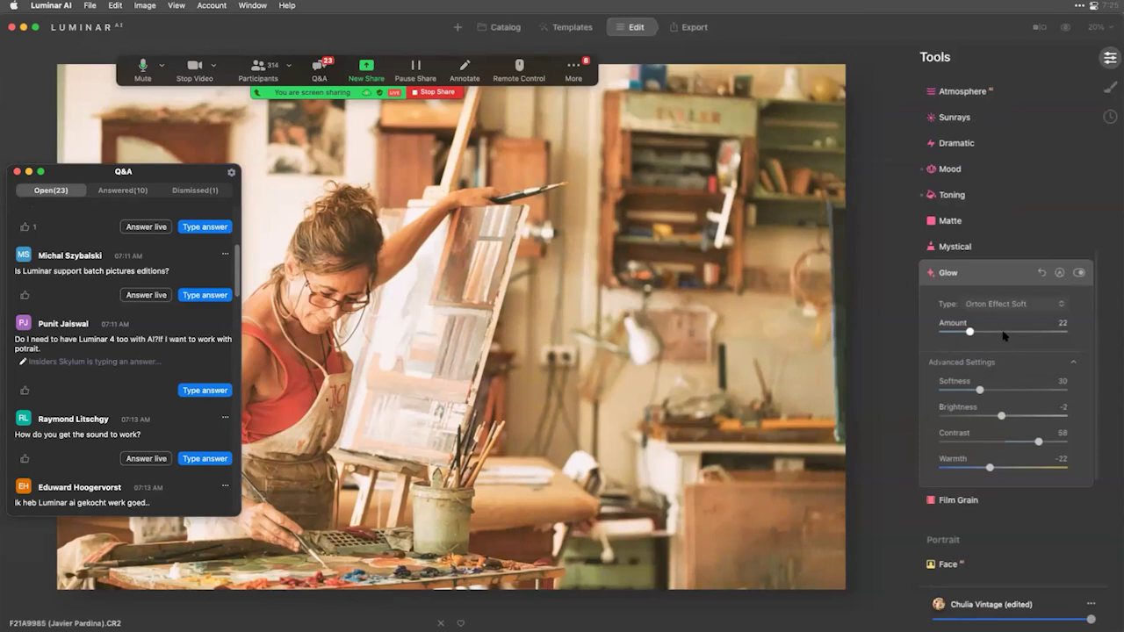
left_click(1004, 332)
left_click_drag(1004, 334, 971, 331)
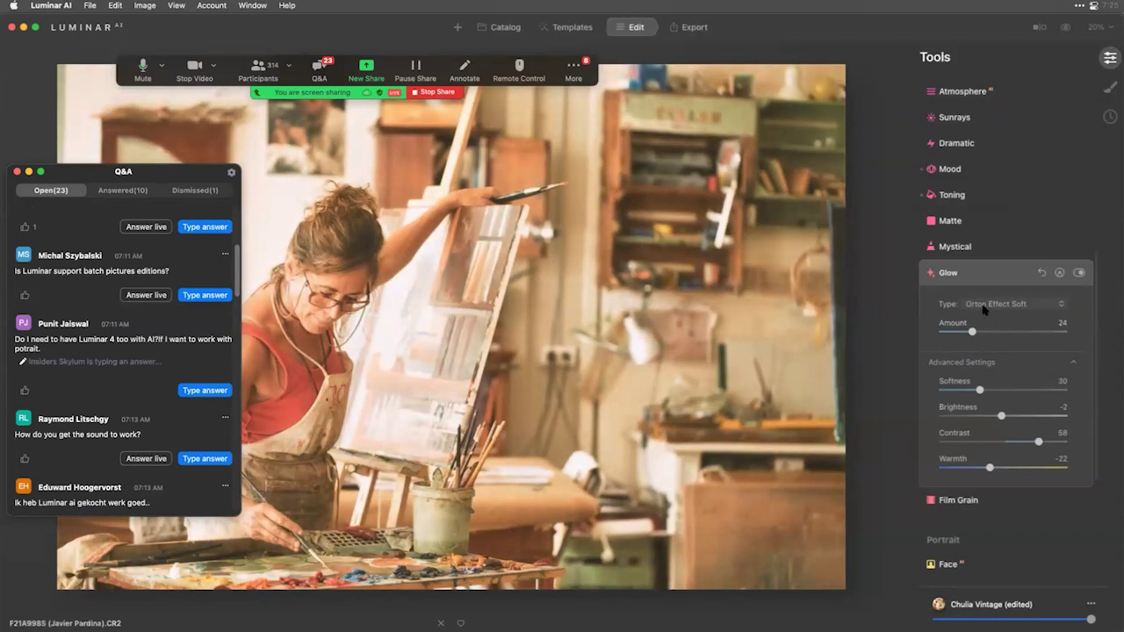
left_click(985, 304)
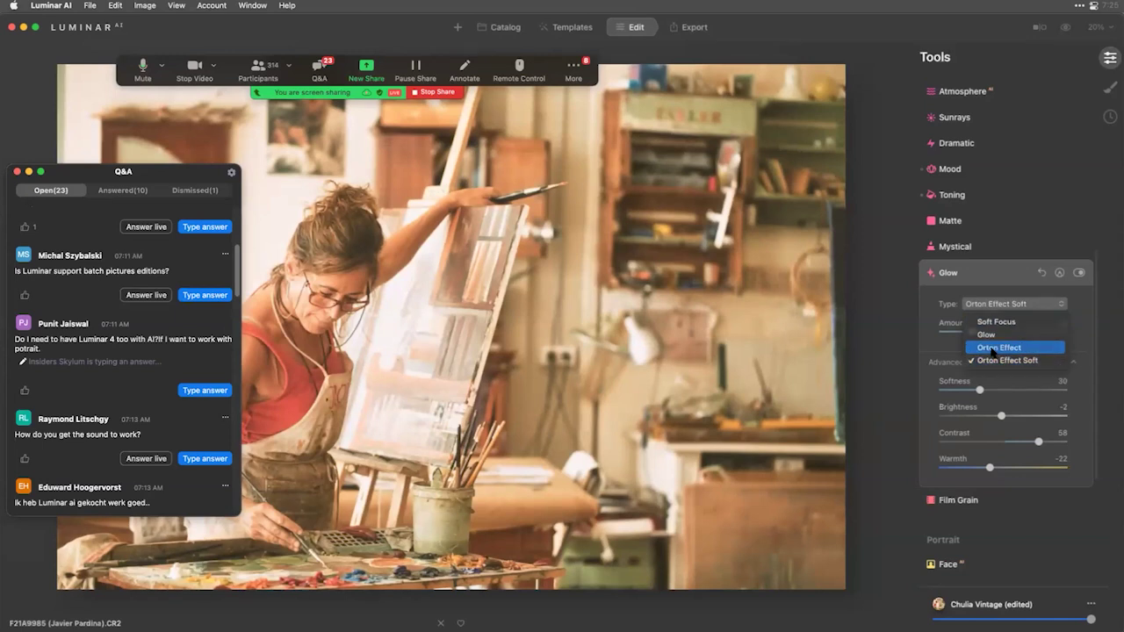
left_click(993, 348)
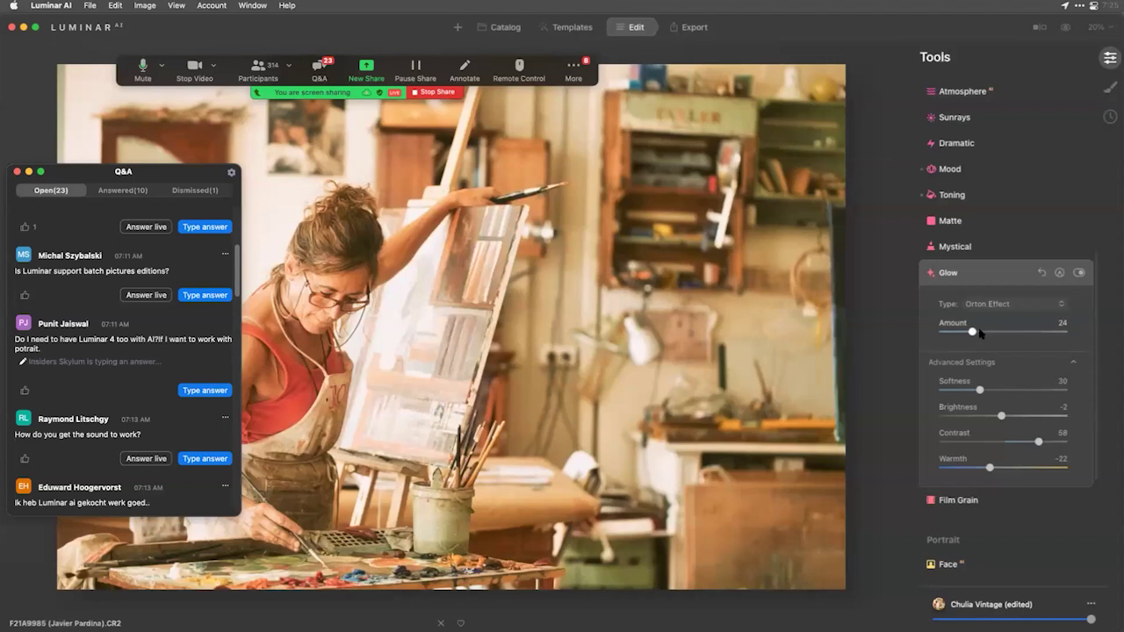
left_click(986, 280)
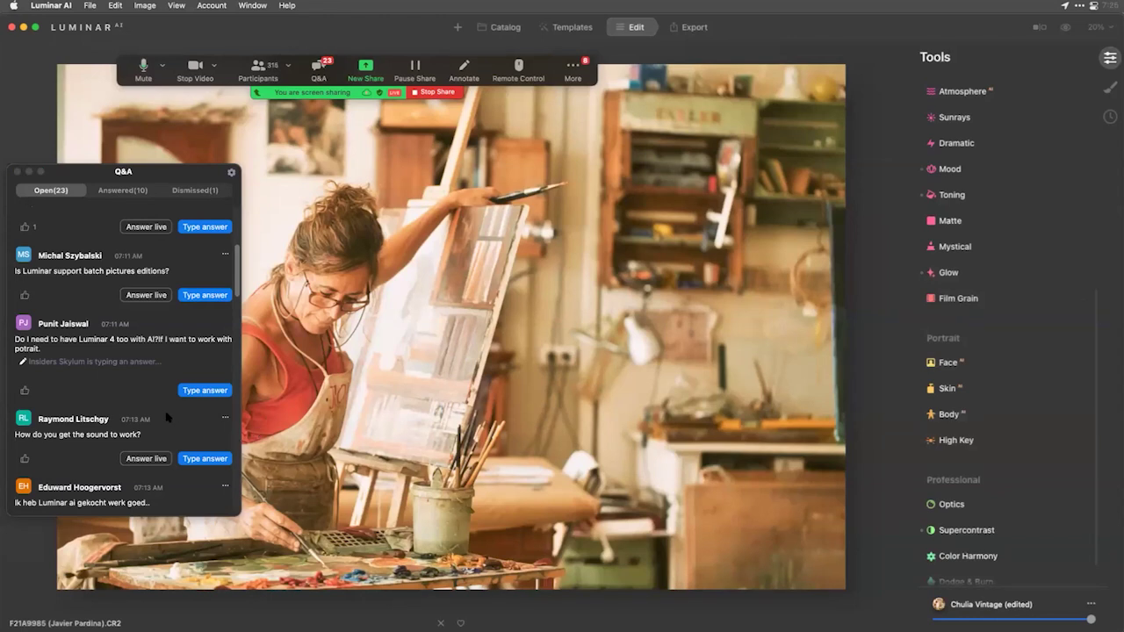
Read further through the open questions in the Q&A list.
scroll(166, 416, "down", 3)
scroll(166, 416, "down", 3)
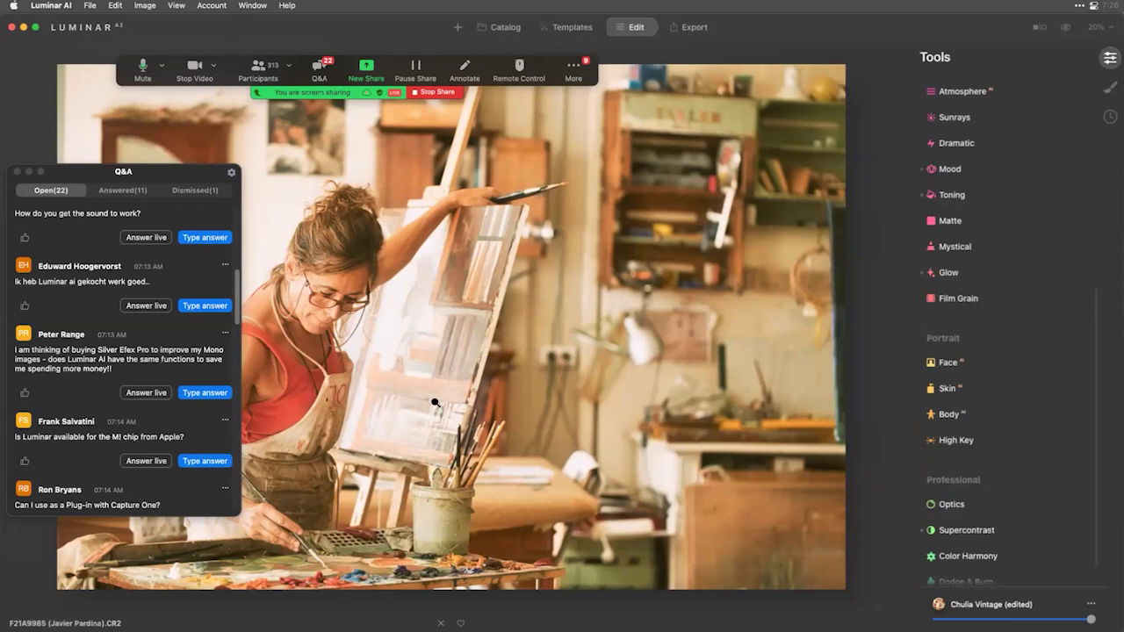
Preview other LUTs such as Auckland in Mood, keep Candlelight and set its Amount to 100.
left_click(950, 168)
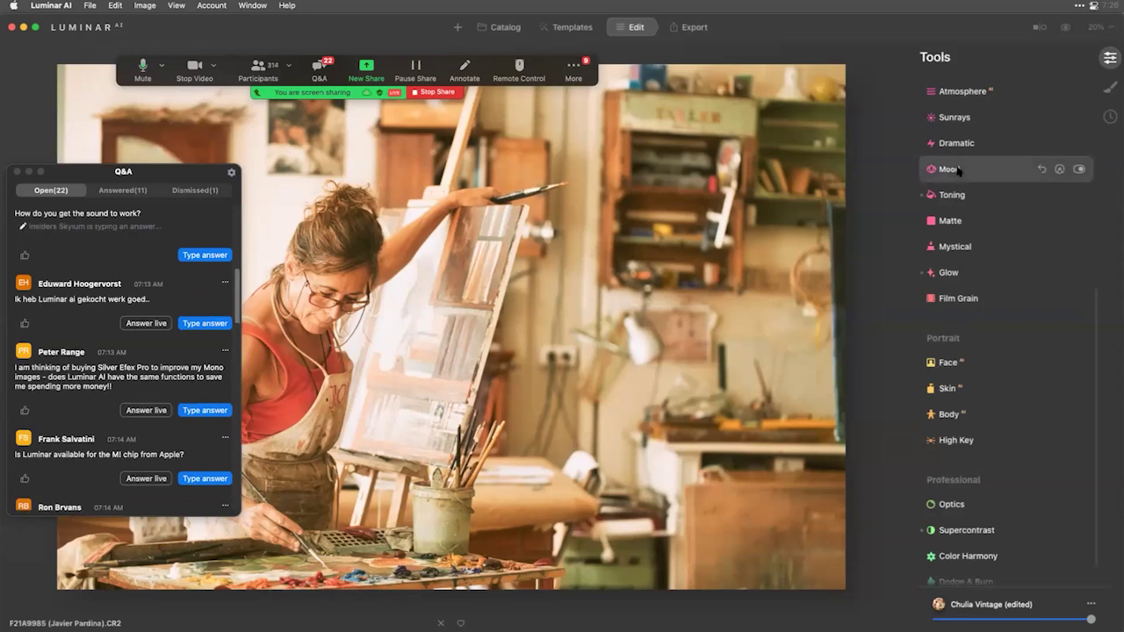
left_click(967, 202)
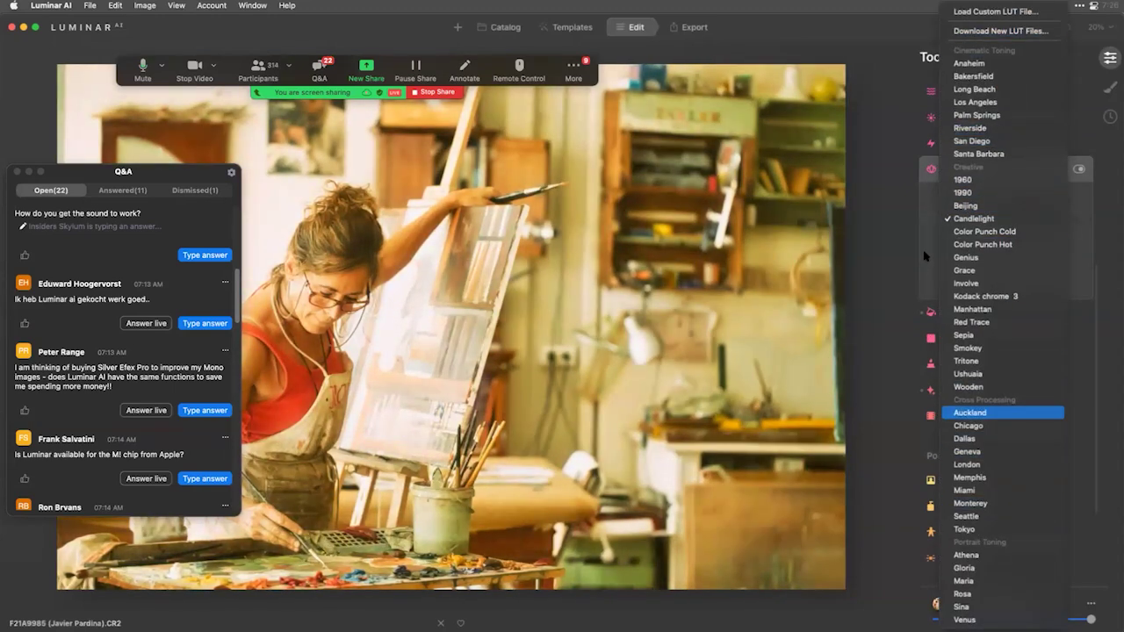
left_click(1018, 220)
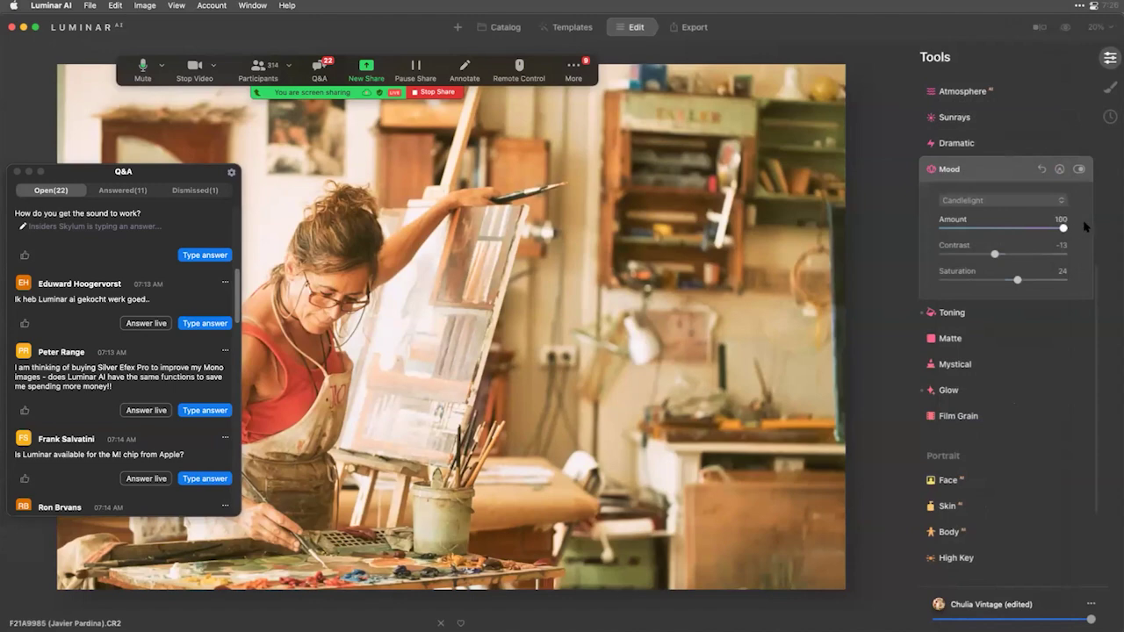
Start loading a custom LUT file in Mood and browse to the lookup tables folder of Skylum_Luminar_AI_Toolkit.
left_click(997, 201)
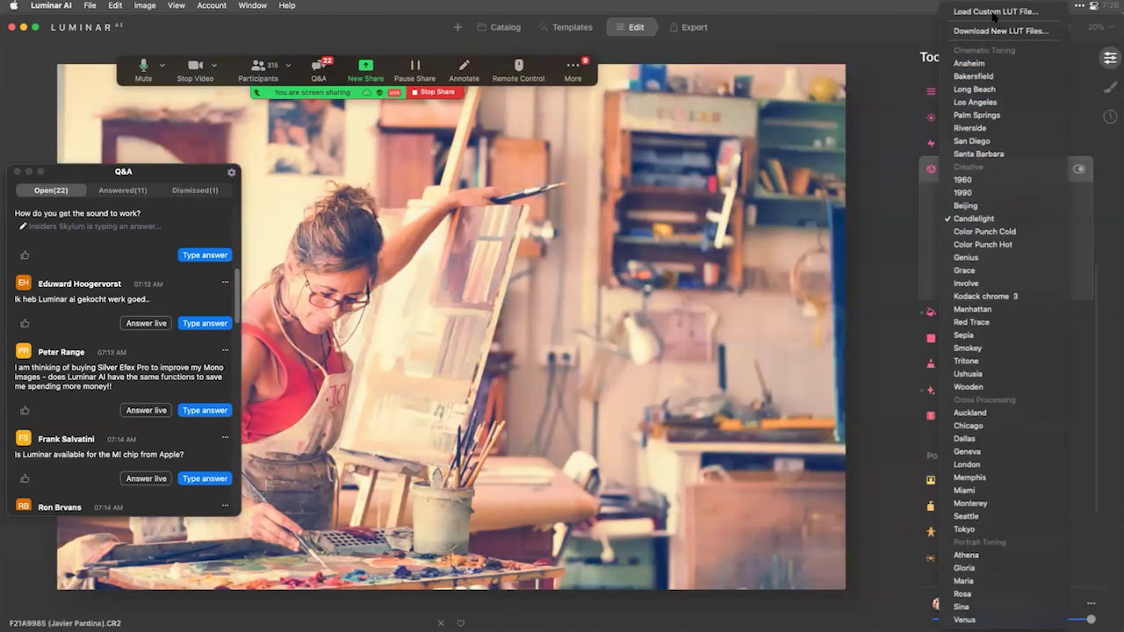
left_click(993, 12)
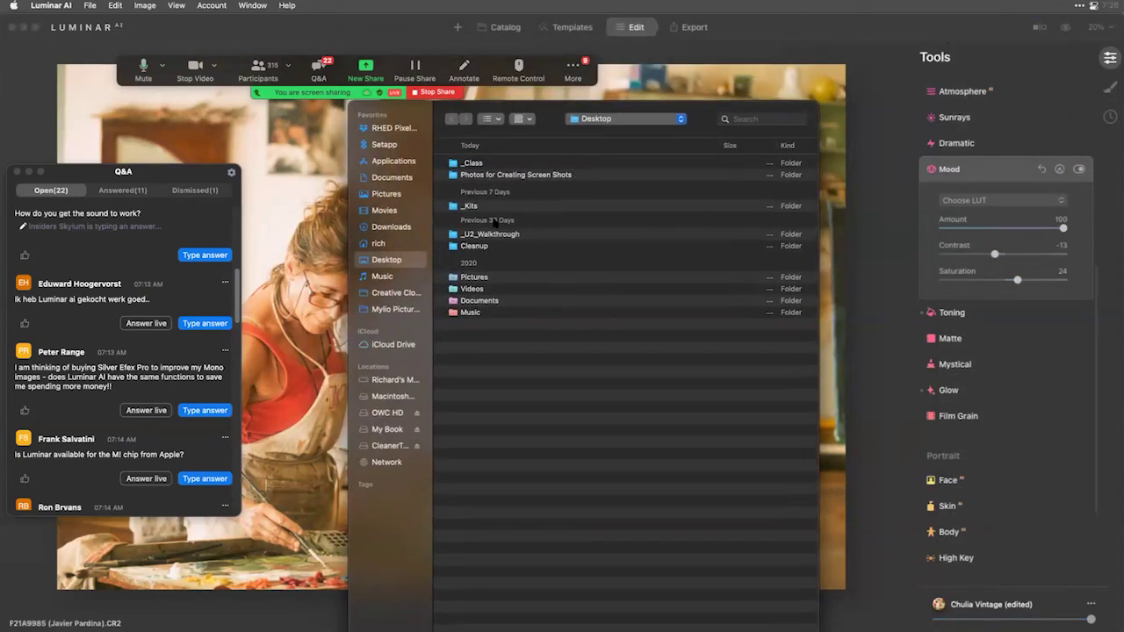
double_click(476, 209)
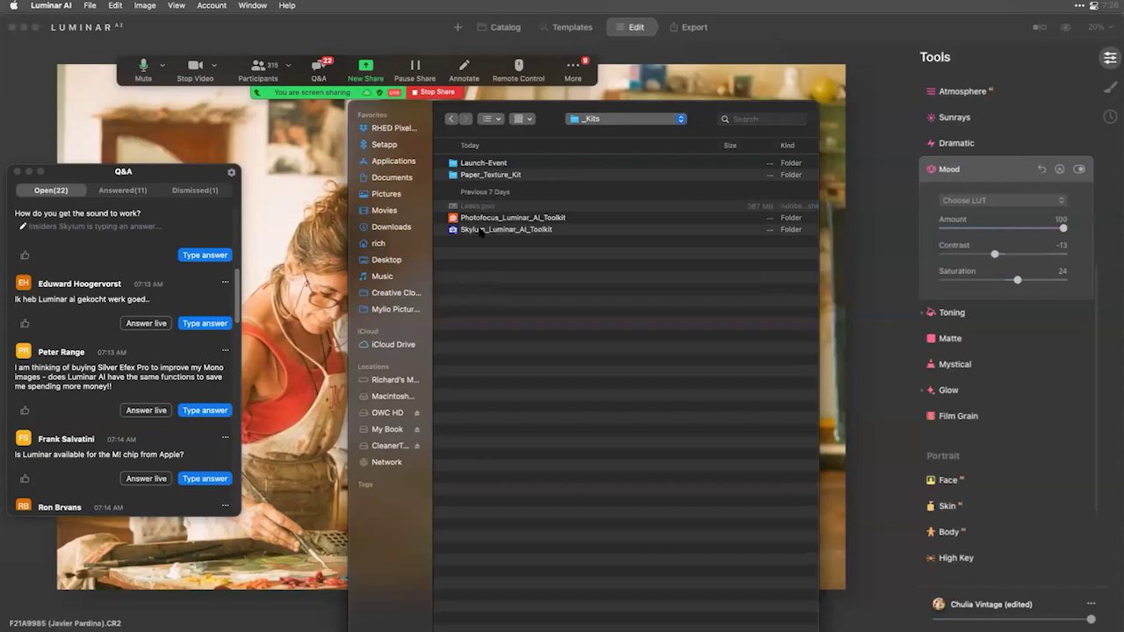
double_click(482, 229)
double_click(498, 164)
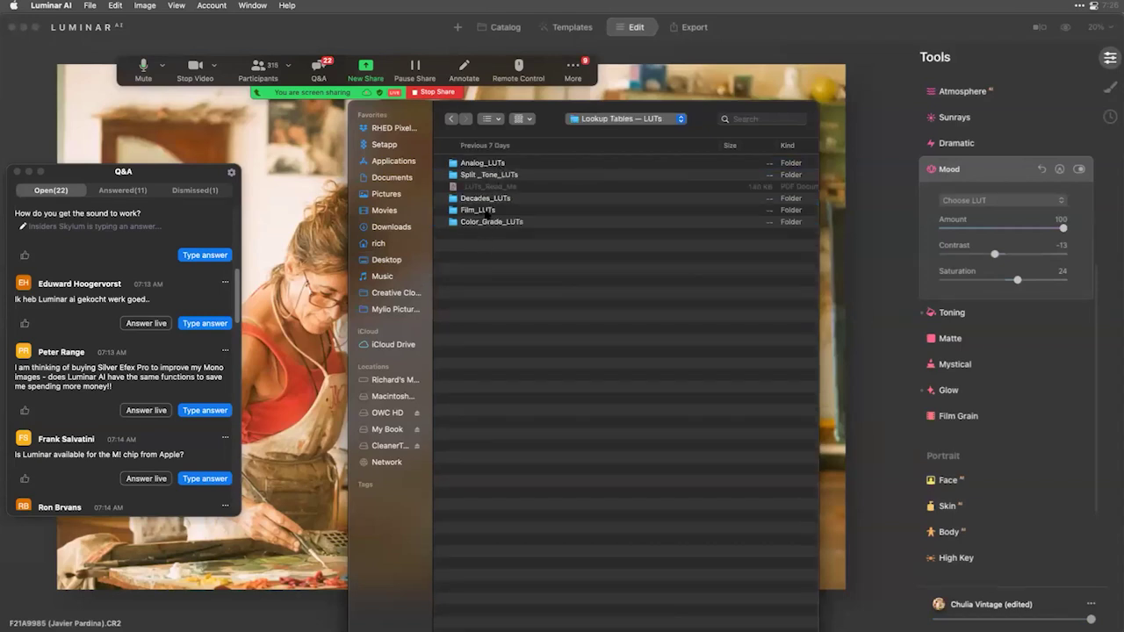
Switch to the Photofocus Luminar AI toolkit's lookup tables and load BW Contrast 07.cube from BW_LUTs.
key("super+Up")
key("super+Up")
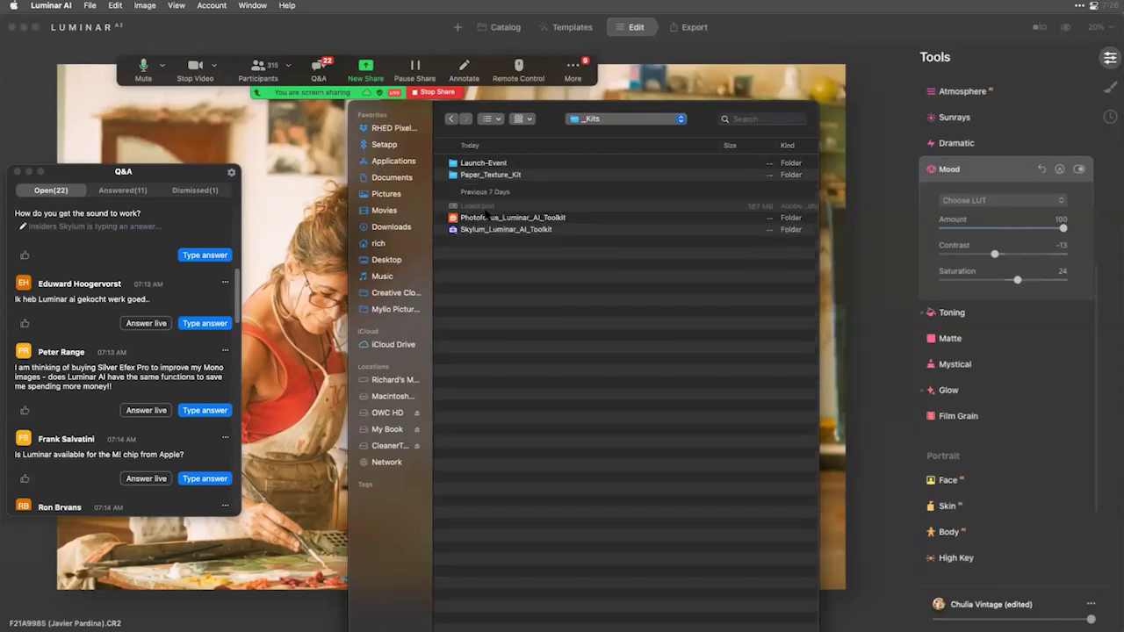
key("Up")
key("super+Down")
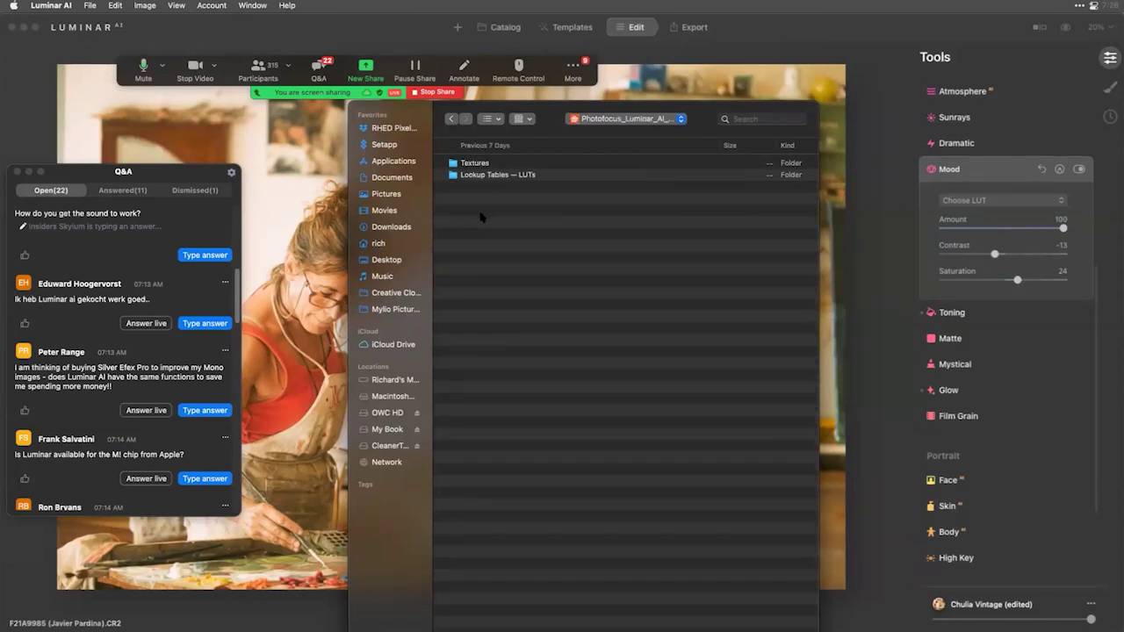
double_click(495, 175)
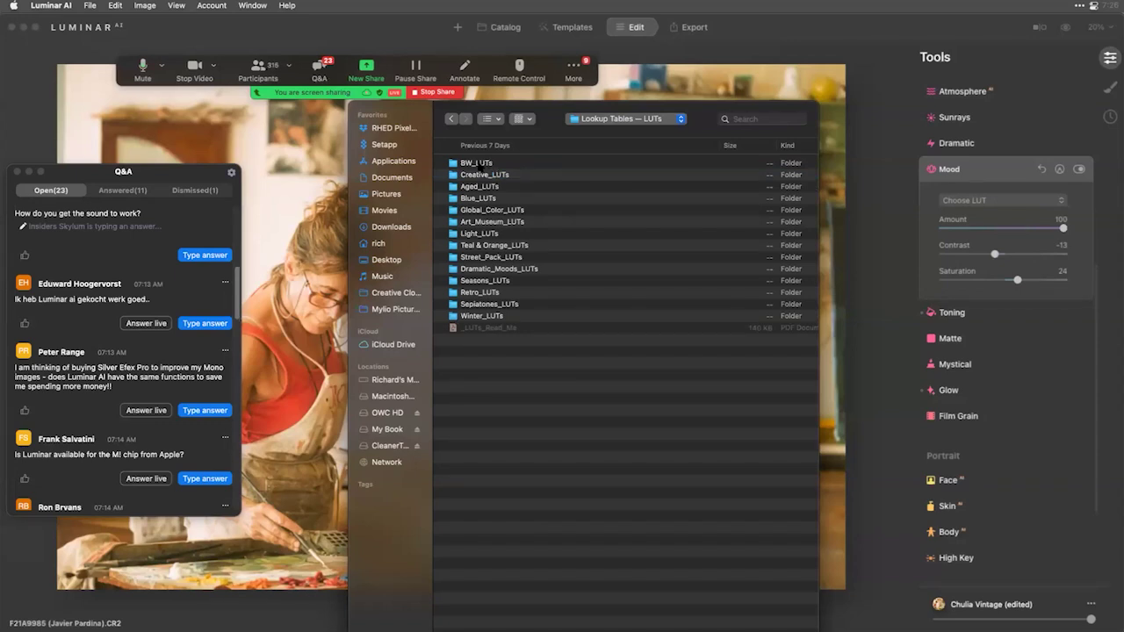
double_click(481, 165)
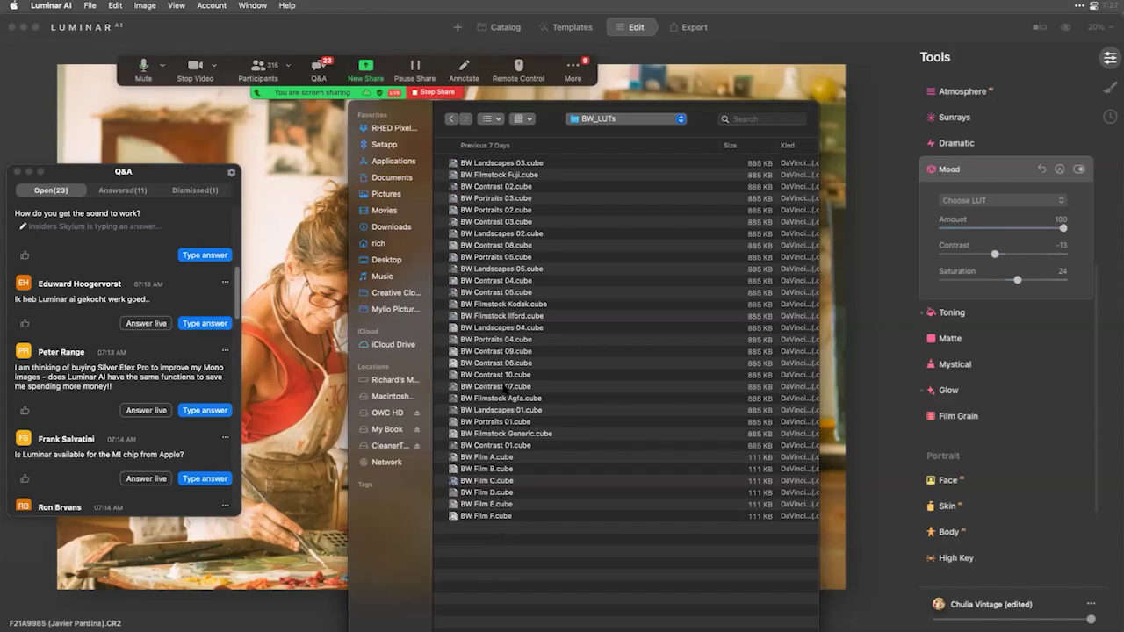
left_click(505, 388)
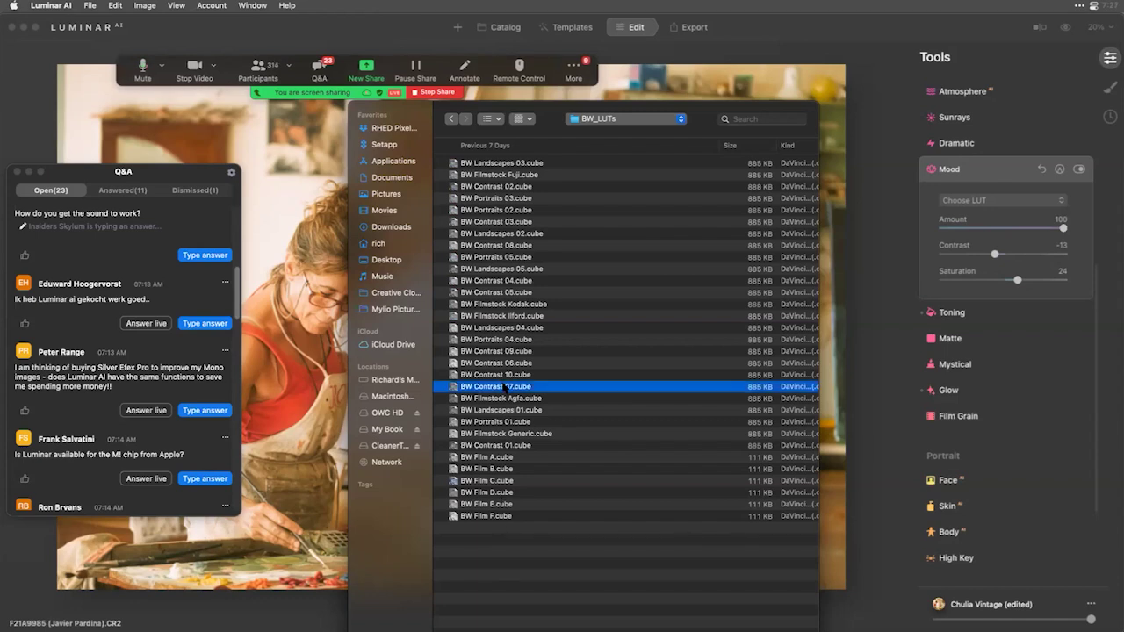
double_click(506, 387)
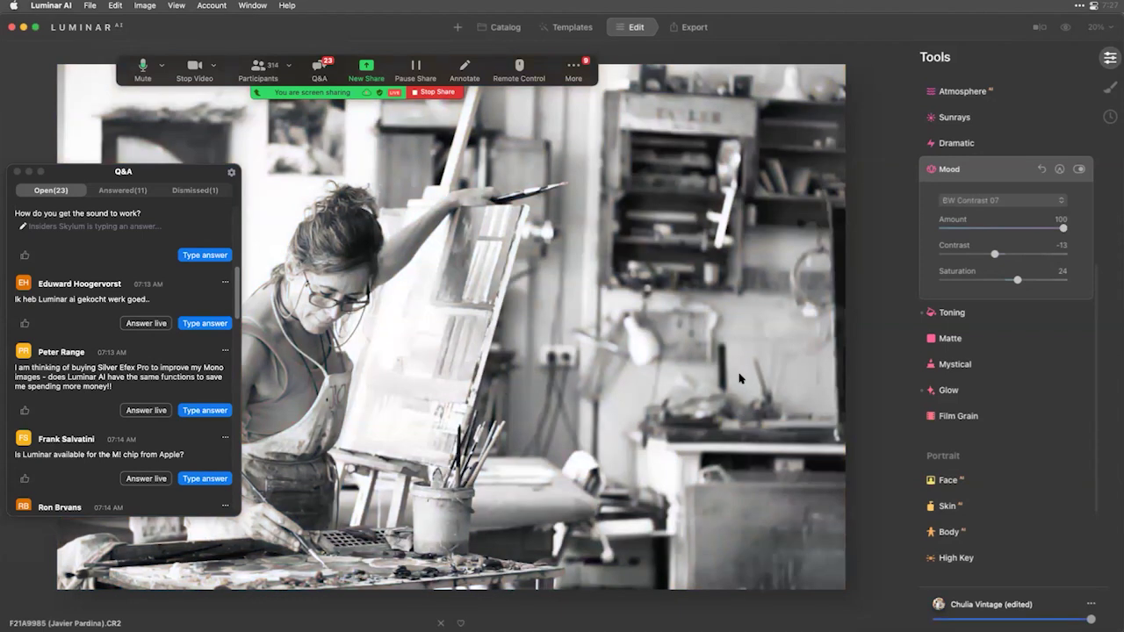
Try the custom LUT BW Contrast 09.cube on the photo in Mood.
left_click(979, 199)
left_click(980, 217)
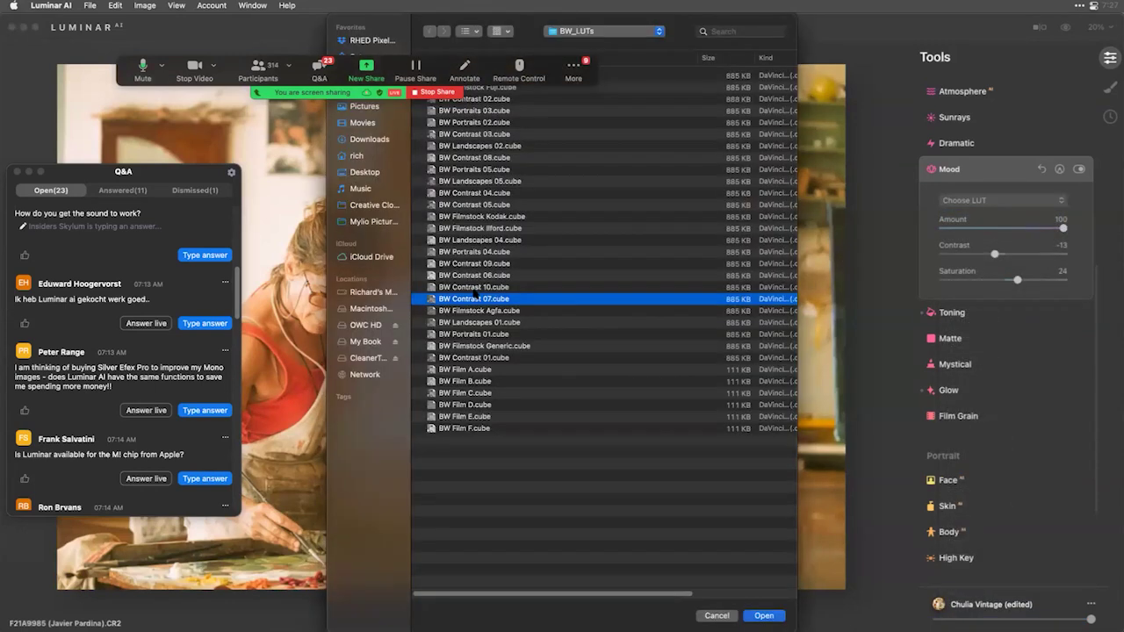
left_click(481, 265)
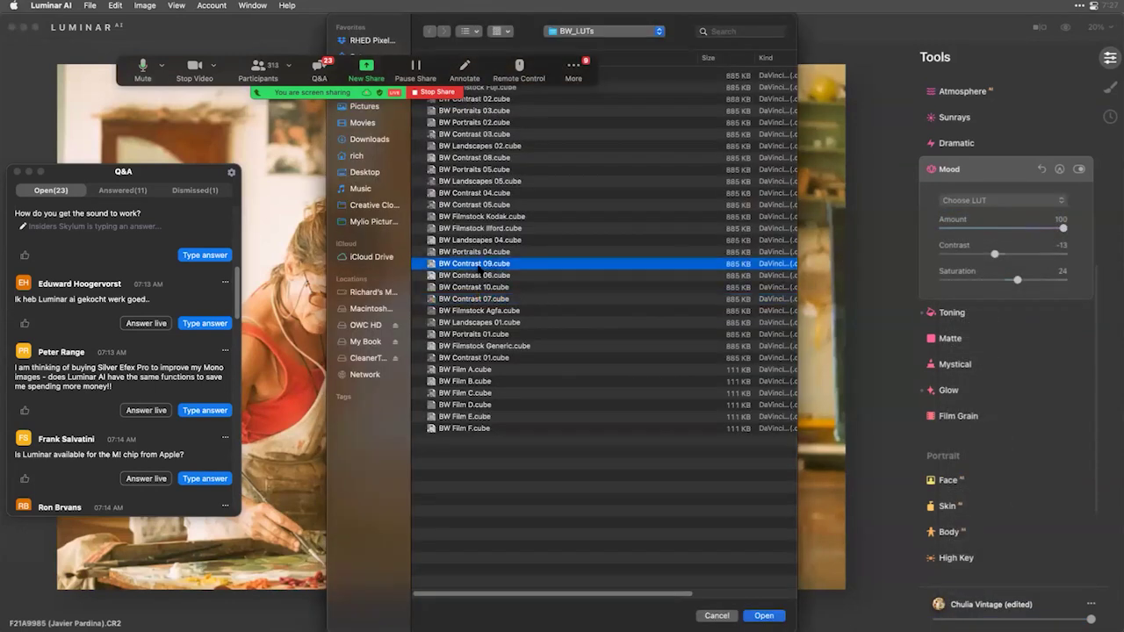
double_click(477, 263)
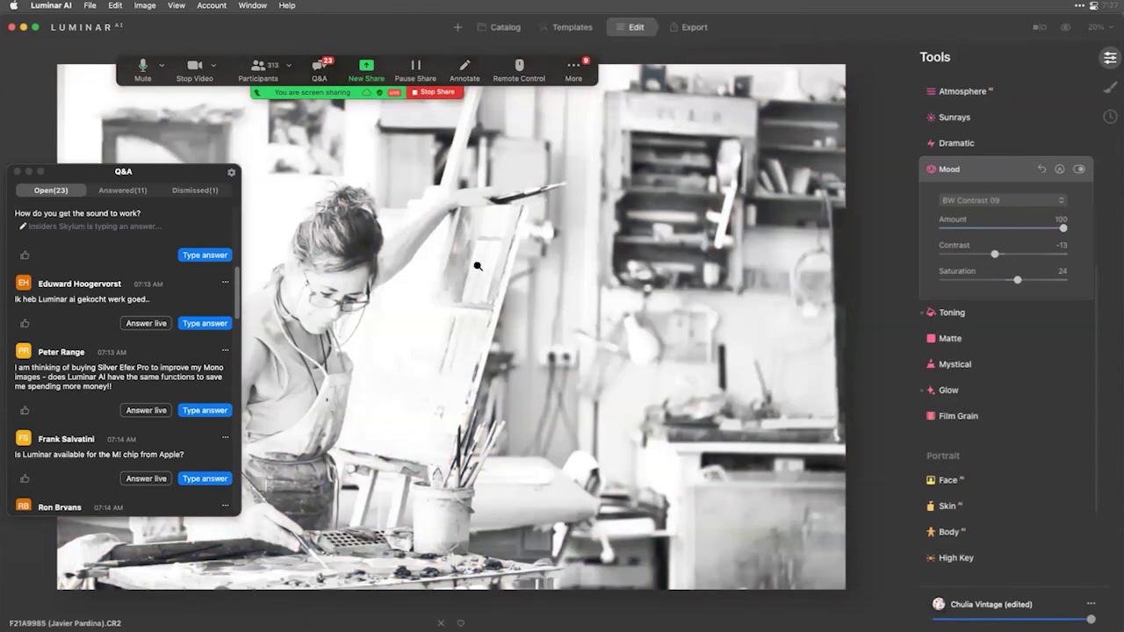
Load the custom LUT BW Filmstock Agfa.cube in Mood and set its Contrast to 12 and Saturation to -42.
left_click(1004, 201)
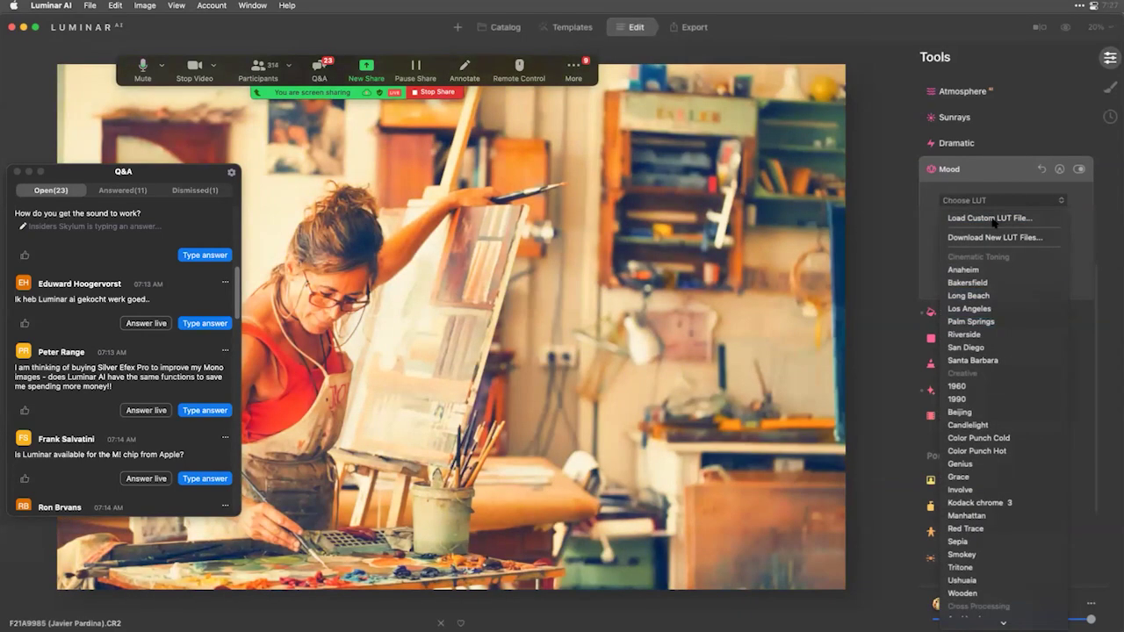
left_click(992, 218)
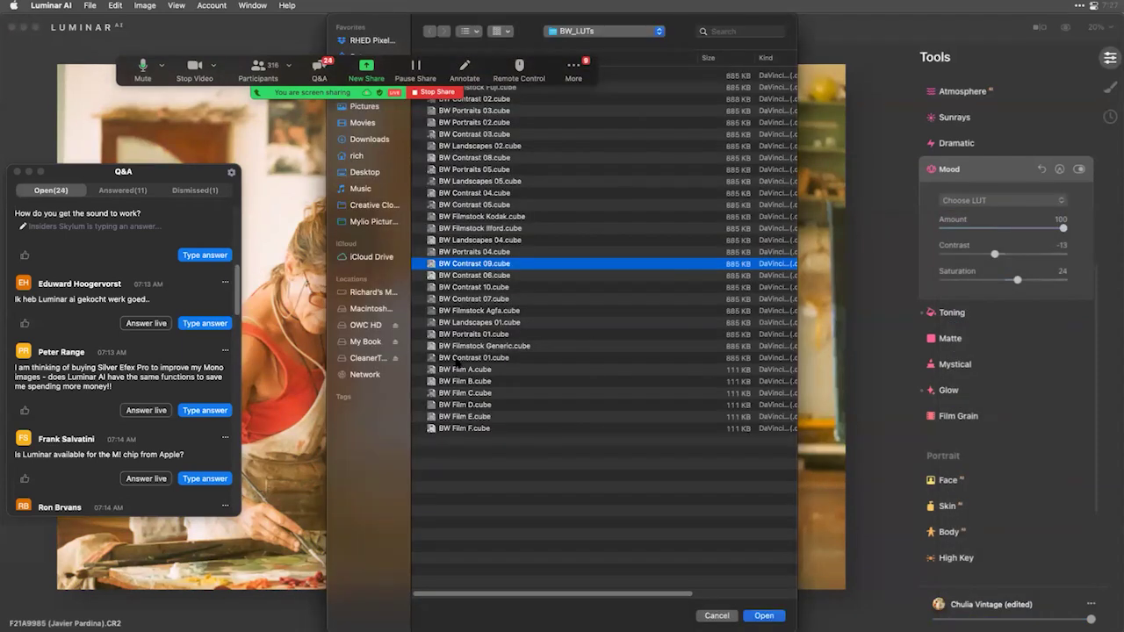
left_click(477, 312)
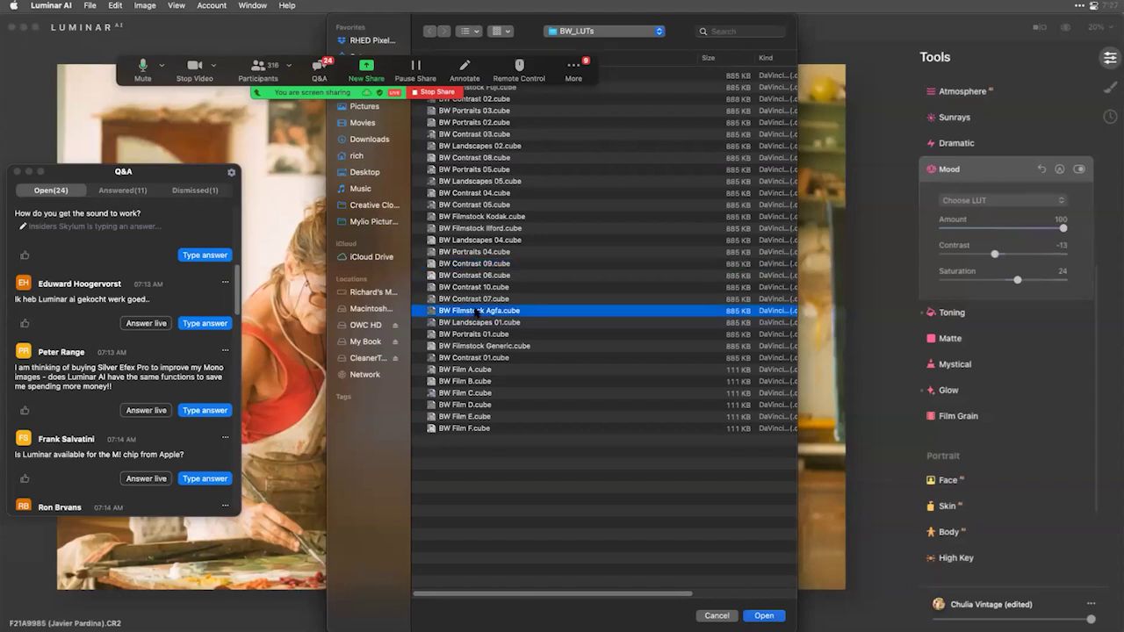
double_click(477, 312)
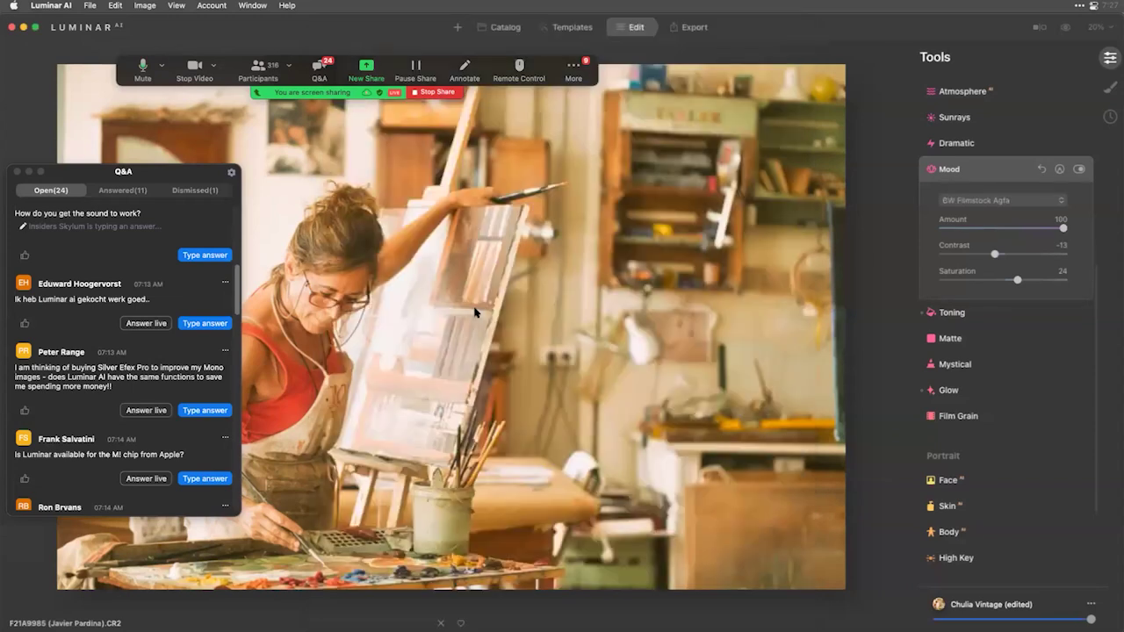
left_click_drag(996, 254, 973, 286)
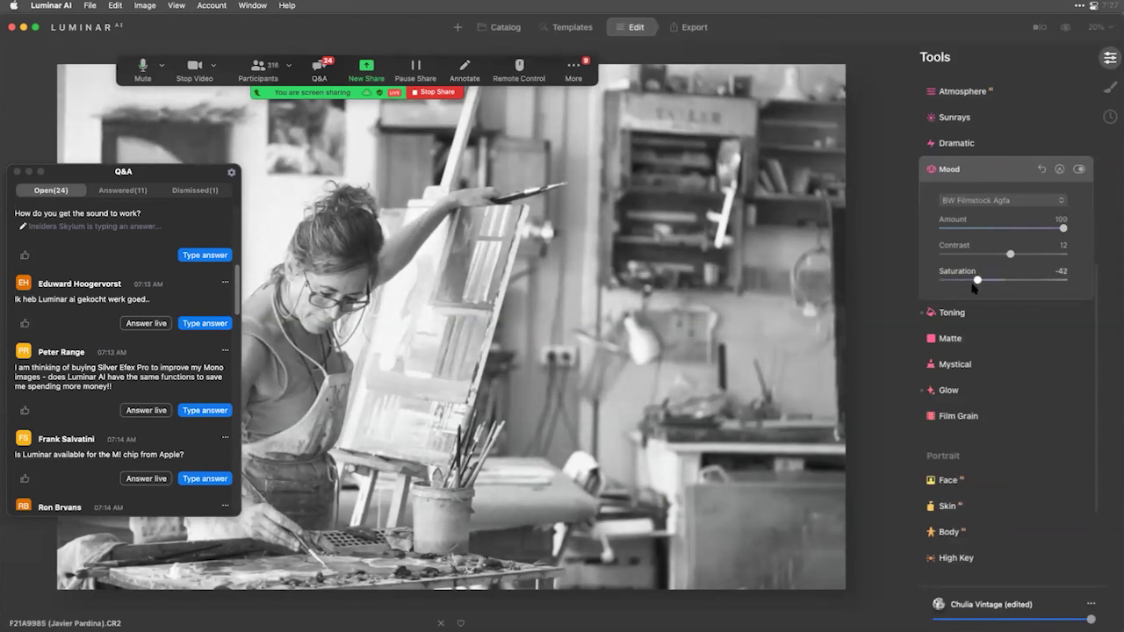
In Color's HSL Luminance, set Orange to -29, Blue to 36, Magenta to 61 and Red to 39.
scroll(977, 383, "up", 5)
scroll(975, 384, "up", 2)
left_click(956, 159)
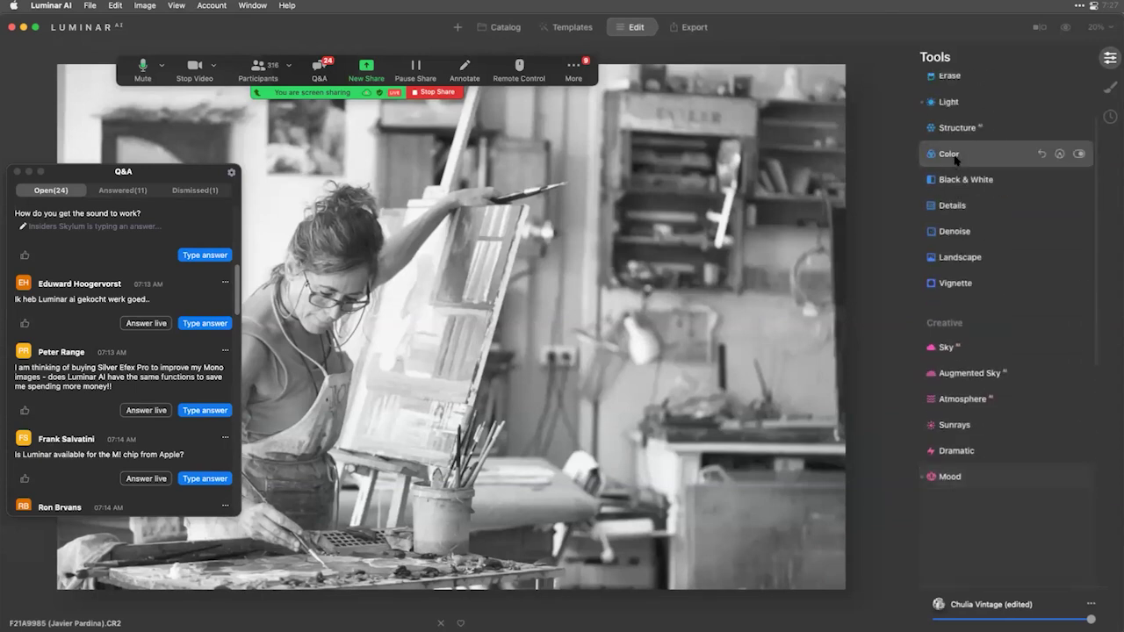
left_click(955, 275)
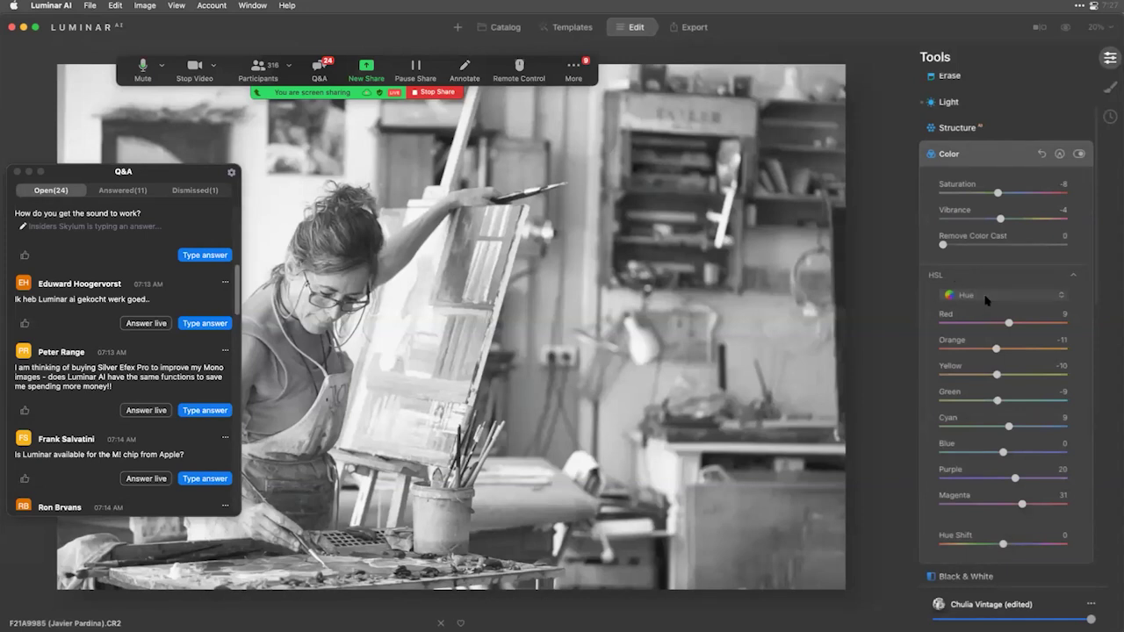
left_click(985, 297)
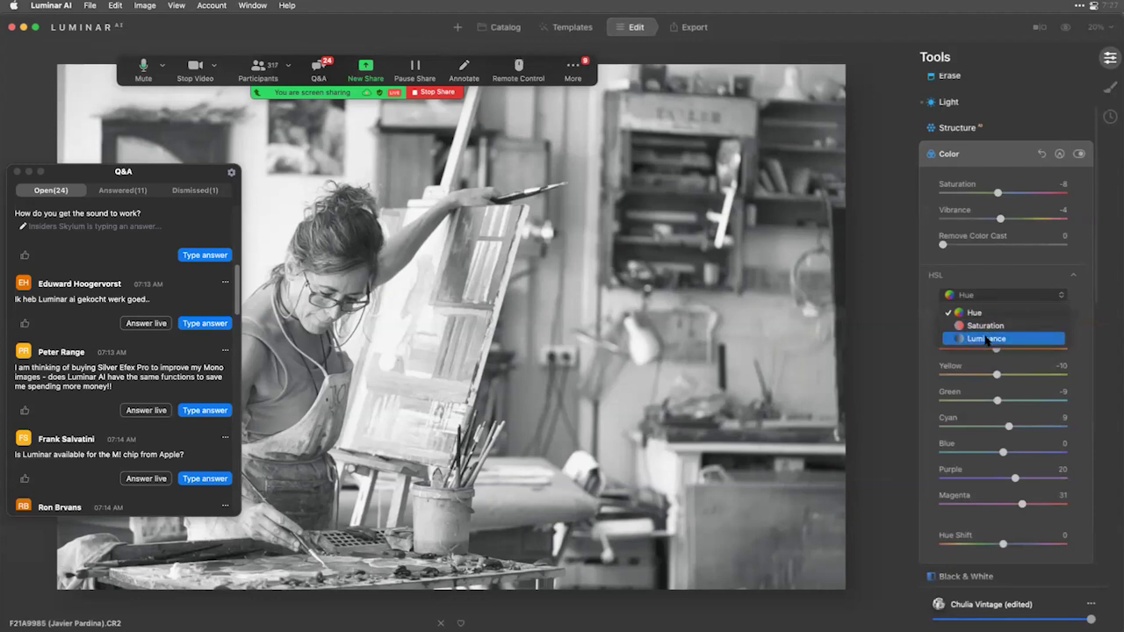
left_click(987, 339)
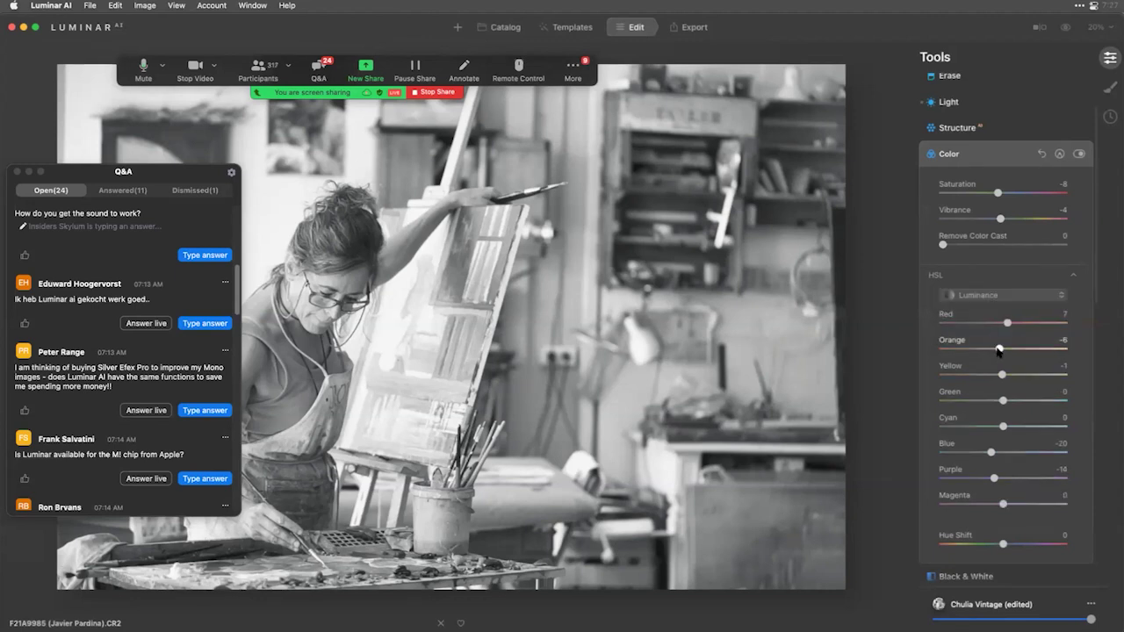
mouse_move(1000, 350)
left_mouse_down()
mouse_move(956, 349)
mouse_move(985, 350)
left_mouse_up()
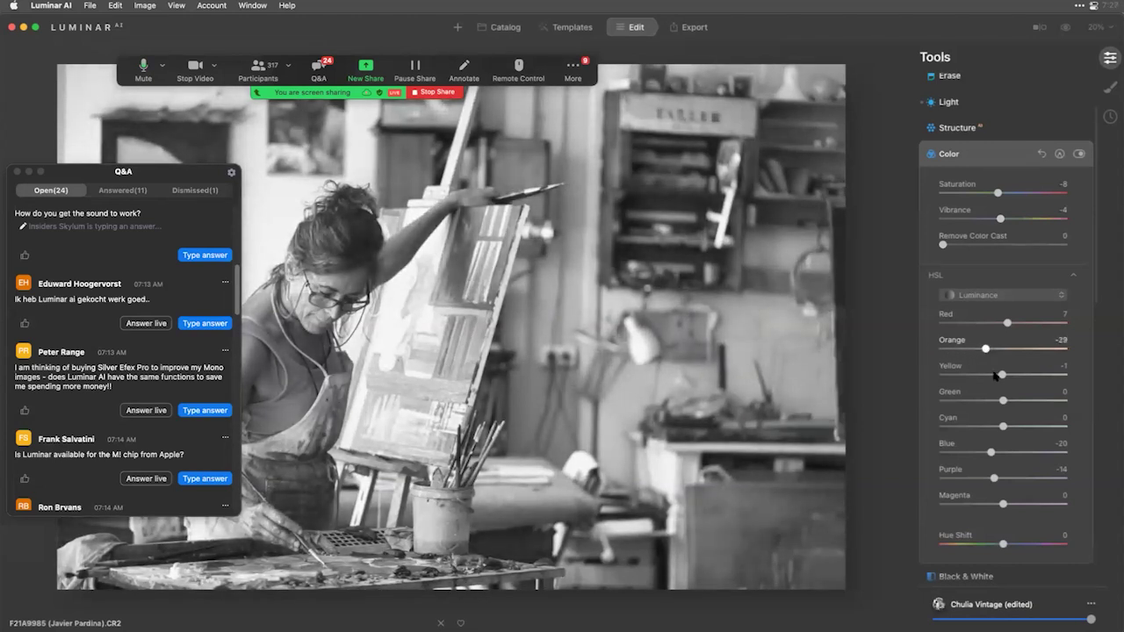
left_click_drag(992, 451, 1025, 452)
left_click_drag(1010, 503, 1041, 504)
left_click_drag(1007, 324, 1032, 329)
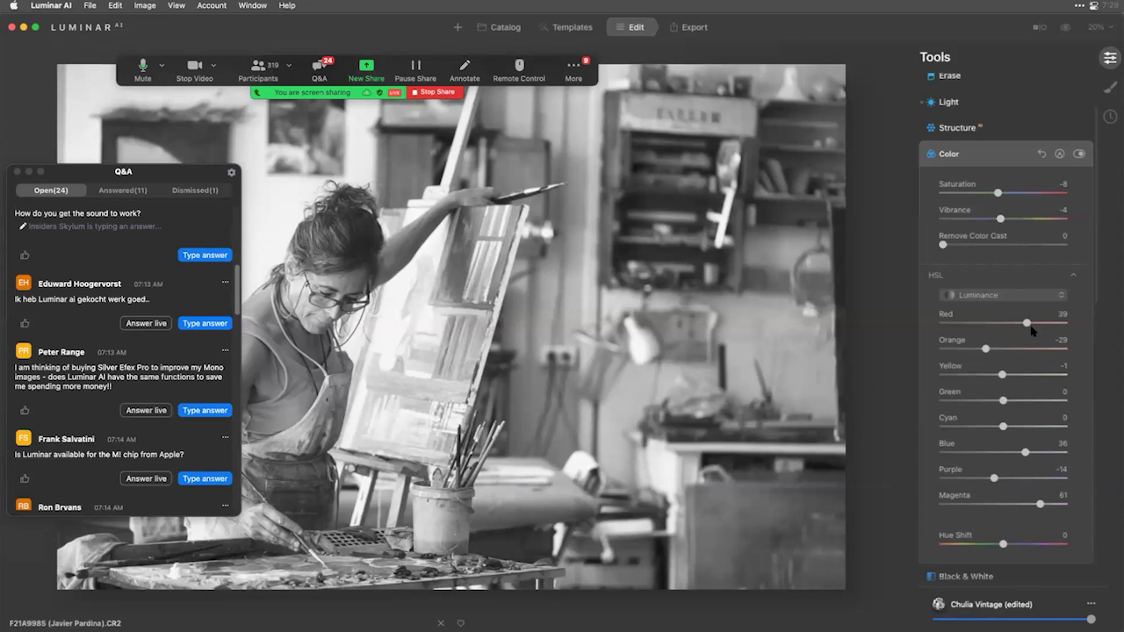
Set the Structure Amount to 57 and Medium Details to 32, then close Details.
left_click(1003, 132)
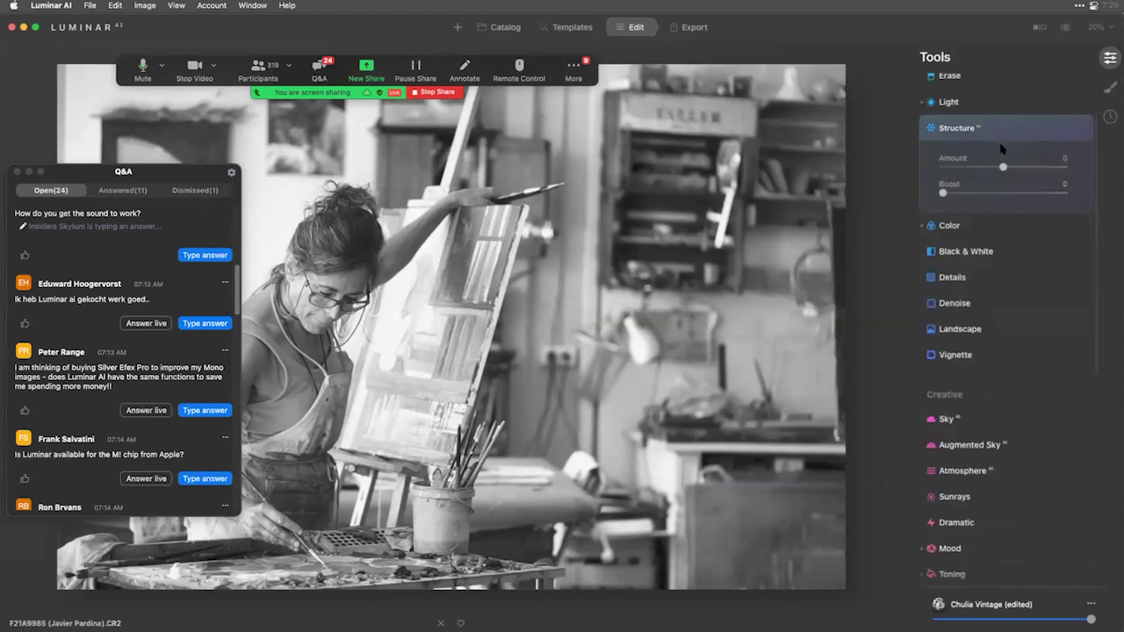
left_click_drag(1007, 167, 1038, 171)
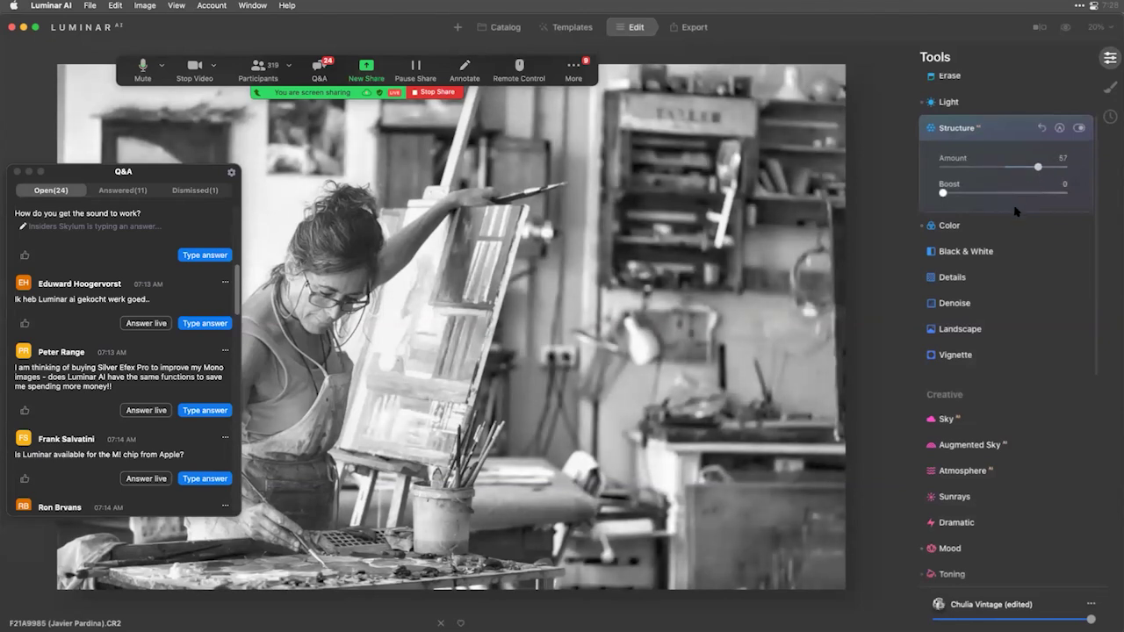
left_click(975, 280)
left_click_drag(1003, 271, 1023, 273)
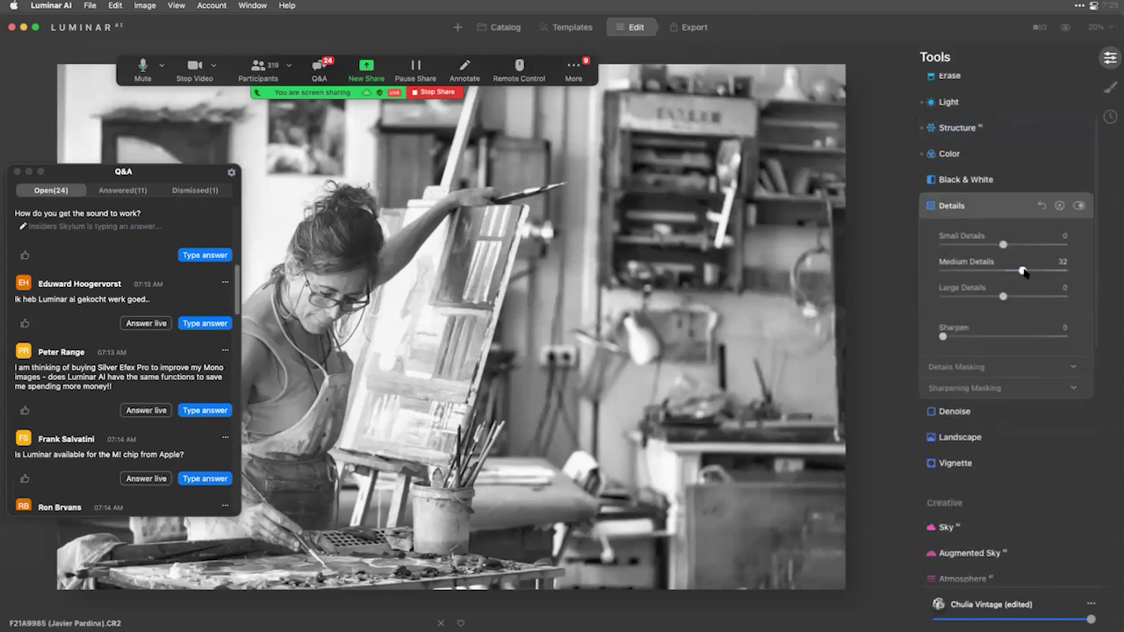
left_click(1009, 211)
Add the Mystical effect to the black-and-white photo with an Amount of 27.
scroll(992, 316, "down", 4)
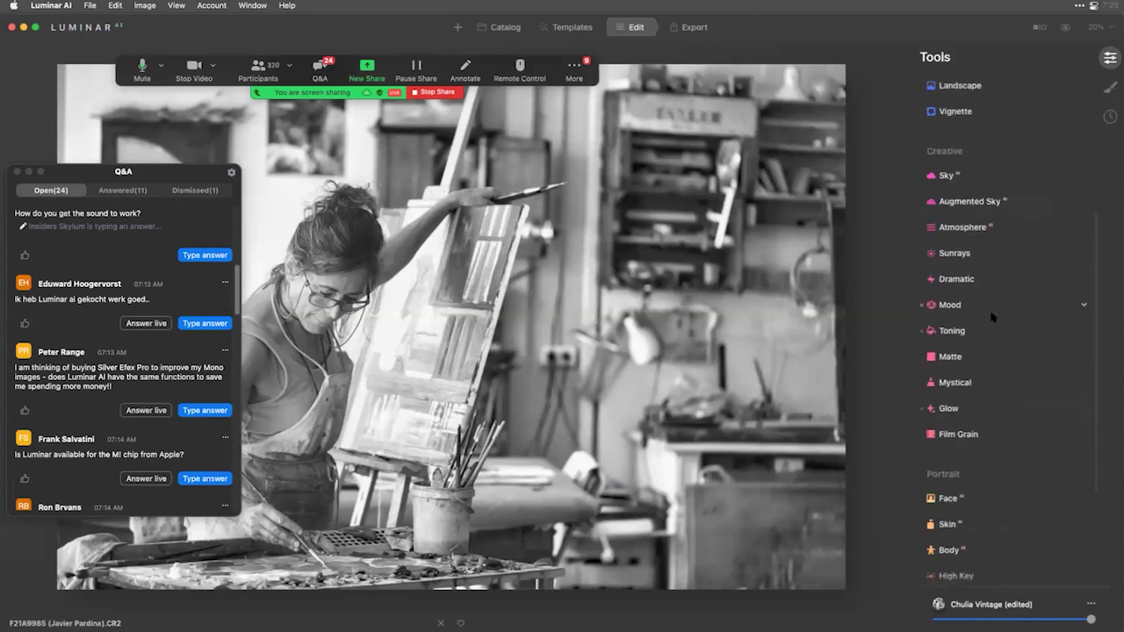
left_click(962, 385)
left_click_drag(941, 422, 975, 423)
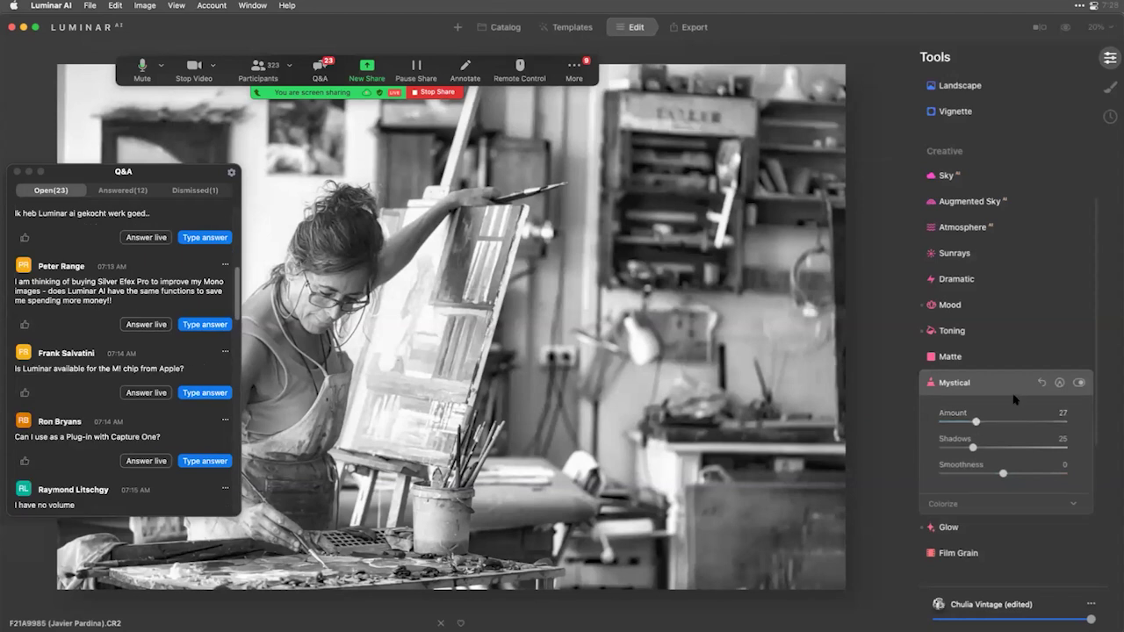
Add Film Grain, check it at 100% zoom and set its Amount to 10.
scroll(1018, 401, "down", 2)
left_click(1001, 500)
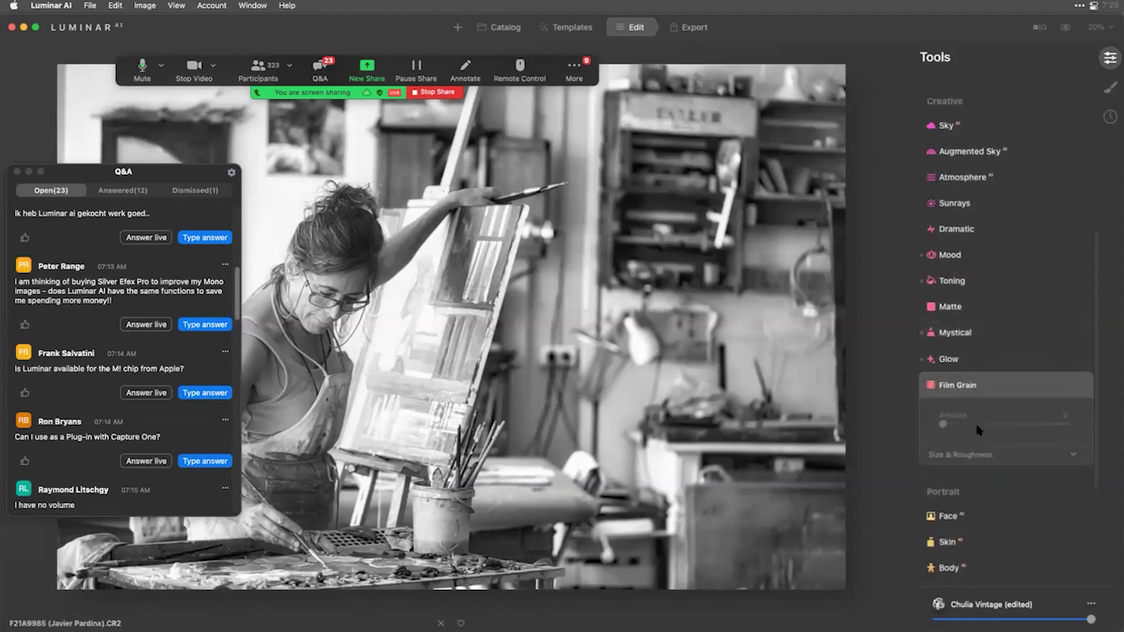
left_click_drag(945, 424, 955, 425)
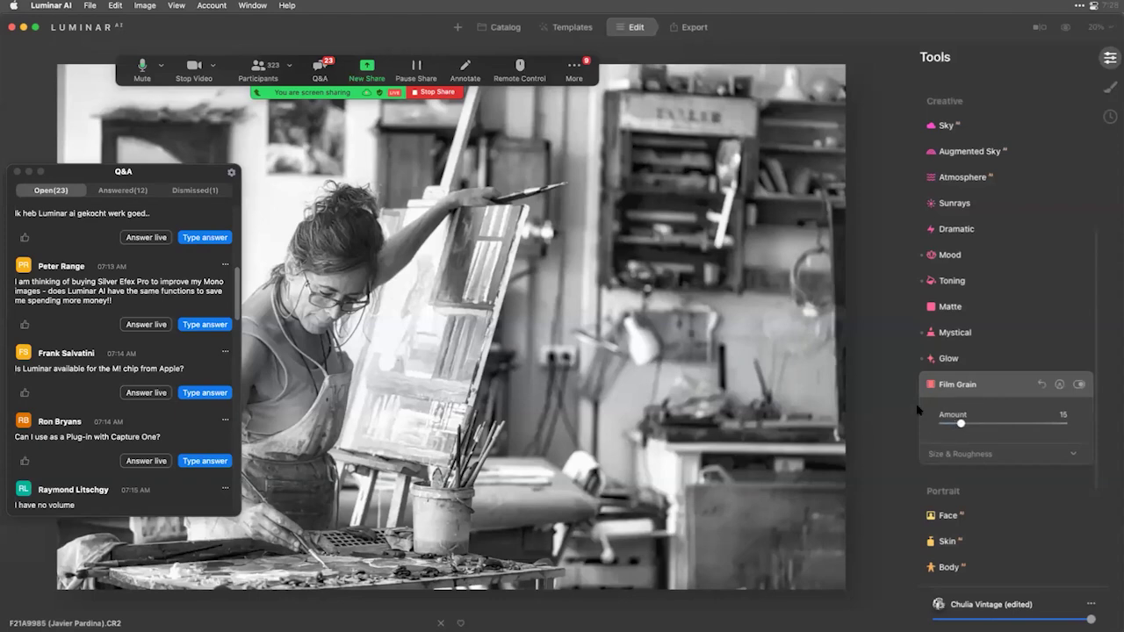
left_click(539, 288)
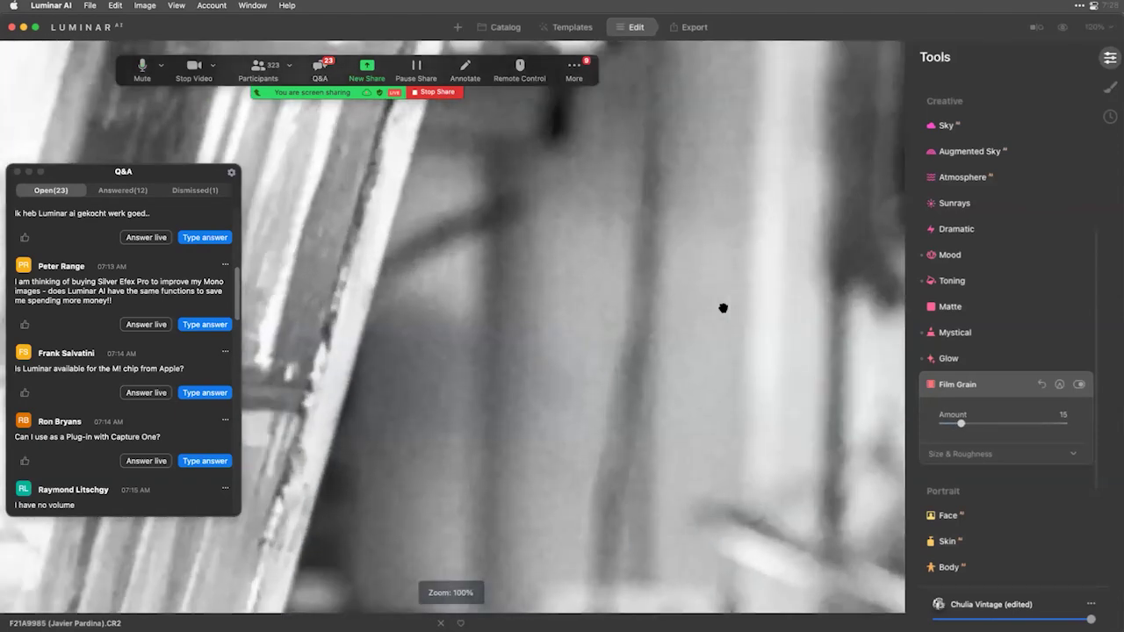
mouse_move(961, 424)
left_mouse_down()
mouse_move(924, 428)
mouse_move(952, 429)
left_mouse_up()
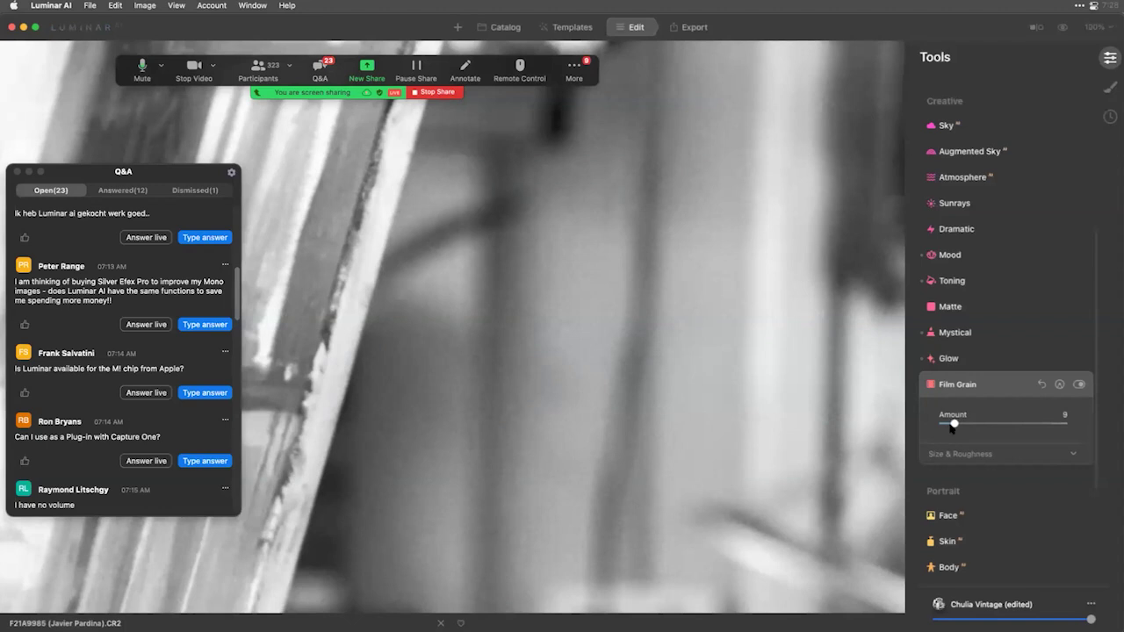
left_click(702, 352)
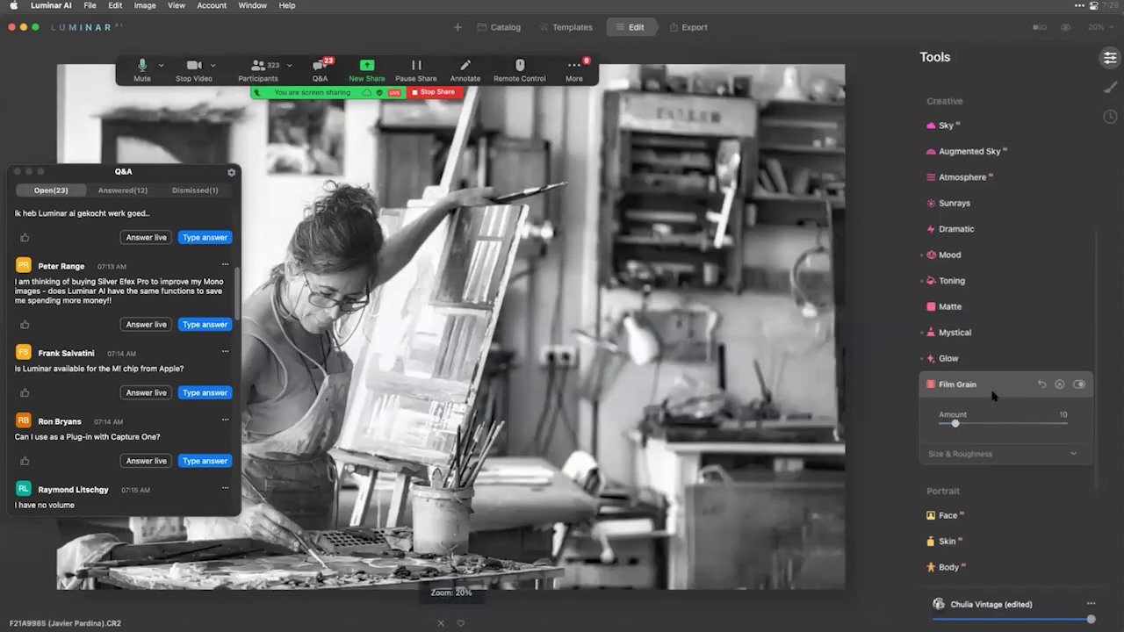
scroll(993, 395, "down", 2)
scroll(993, 397, "up", 5)
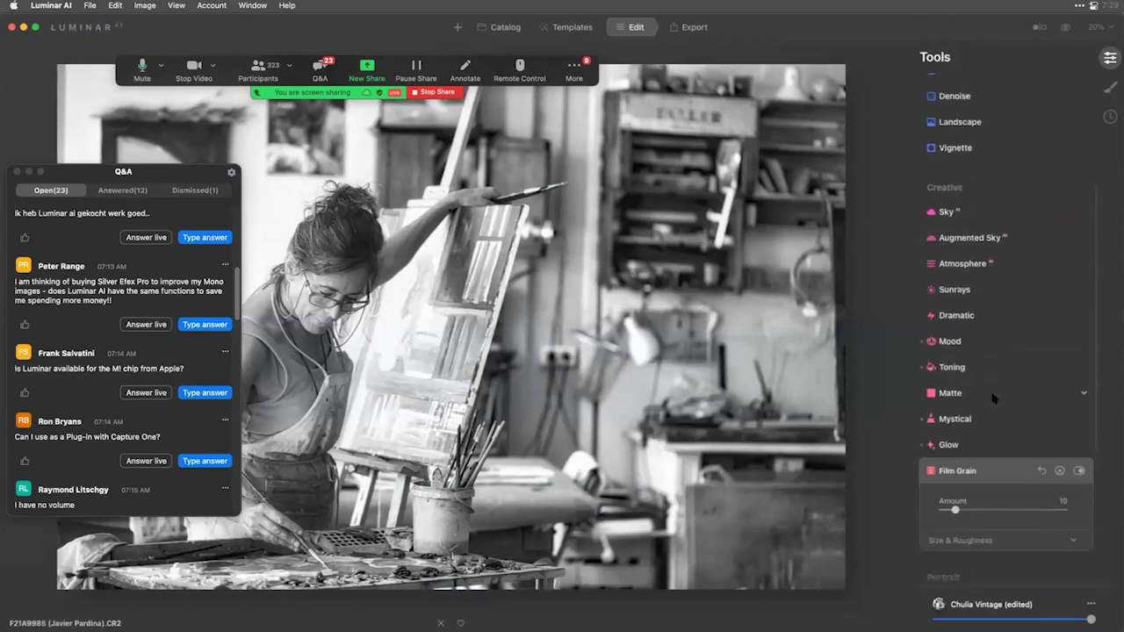
Add a Vignette centered on the painter, with an Amount of -45 and a Size of 28.
scroll(992, 395, "up", 1)
left_click(957, 180)
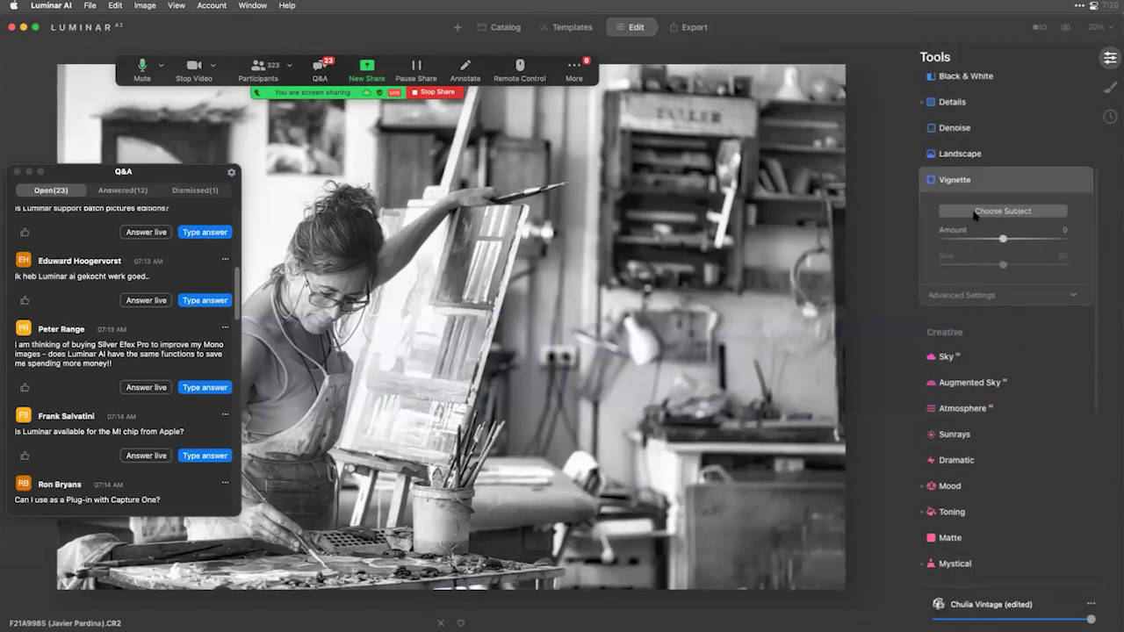
left_click_drag(982, 241, 907, 235)
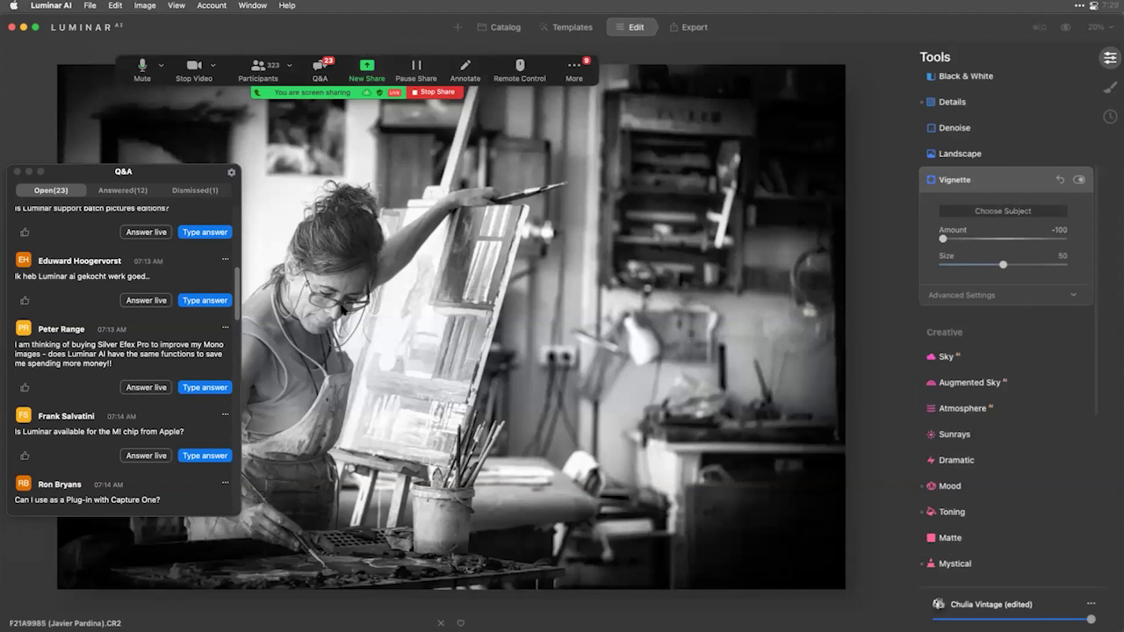
left_click(344, 310)
left_click(973, 239)
left_click_drag(973, 239, 980, 267)
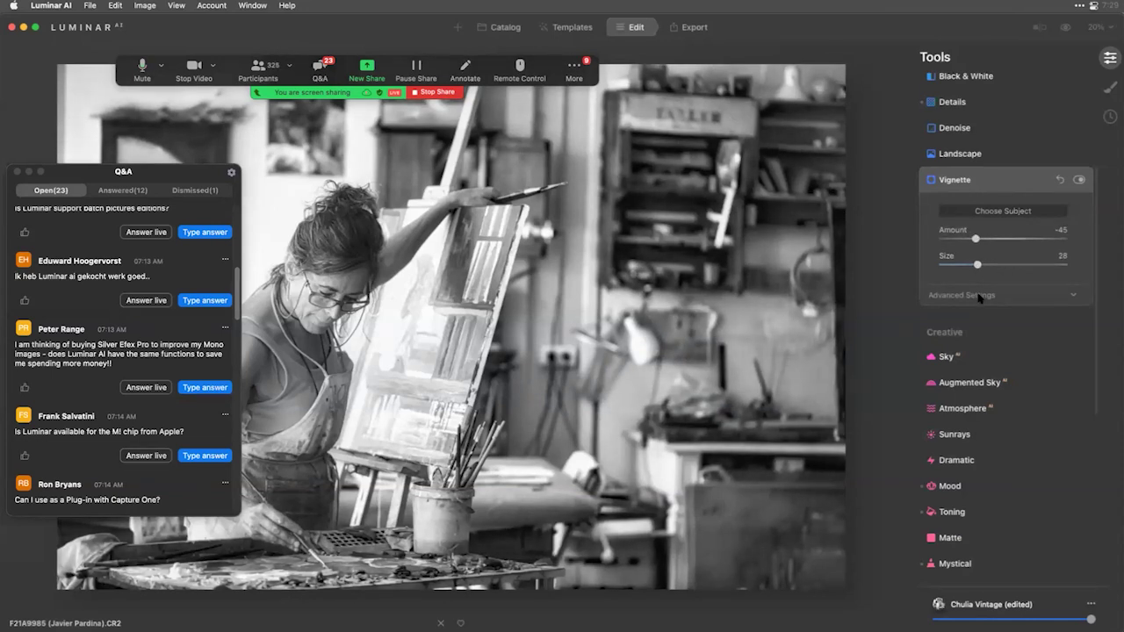
In the vignette's advanced settings, set Inner Light to 19, raise Feather close to its maximum, and close Vignette.
left_click(982, 297)
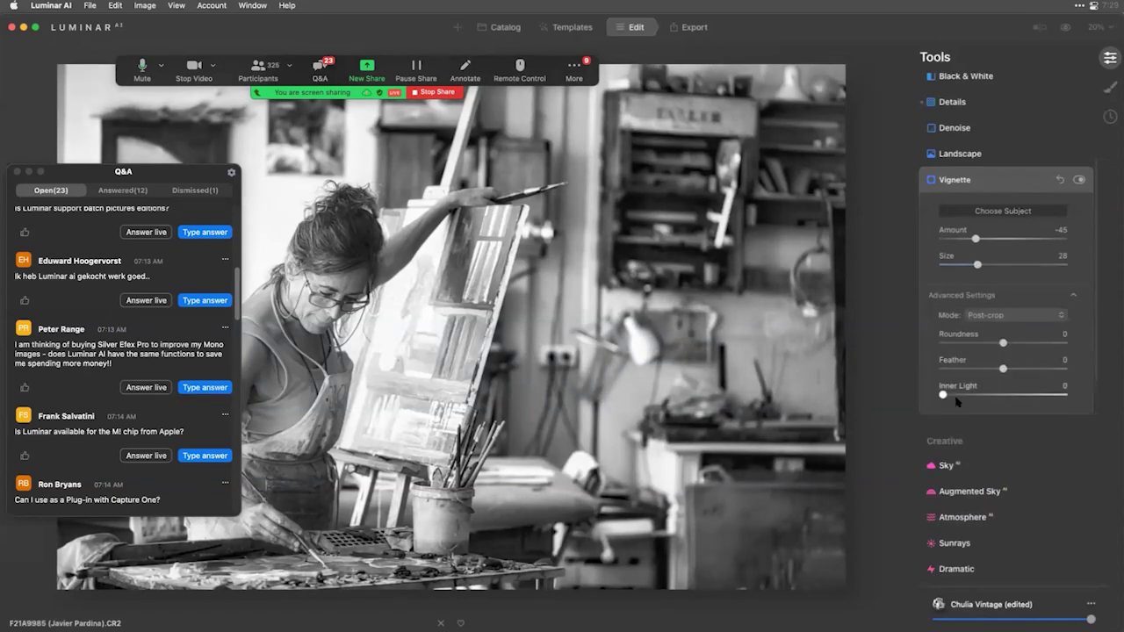
left_click_drag(943, 394, 1067, 378)
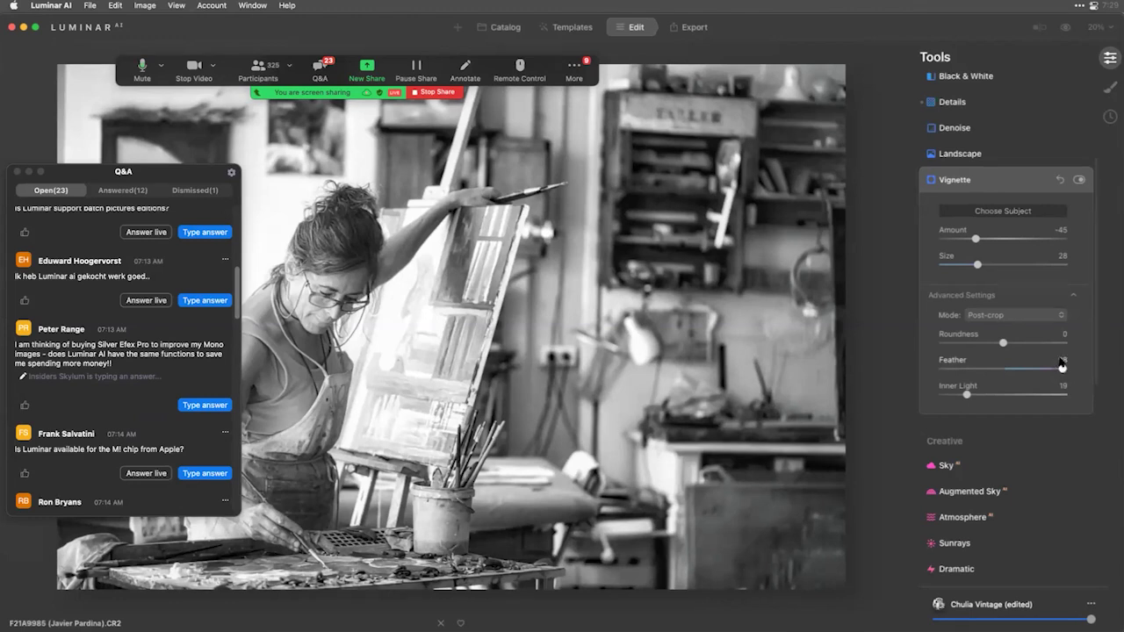
left_click(992, 181)
Paint over the wall cabinet with the Dodge & Burn Darken brush at an Overall Amount of 44.
scroll(1022, 381, "down", 6)
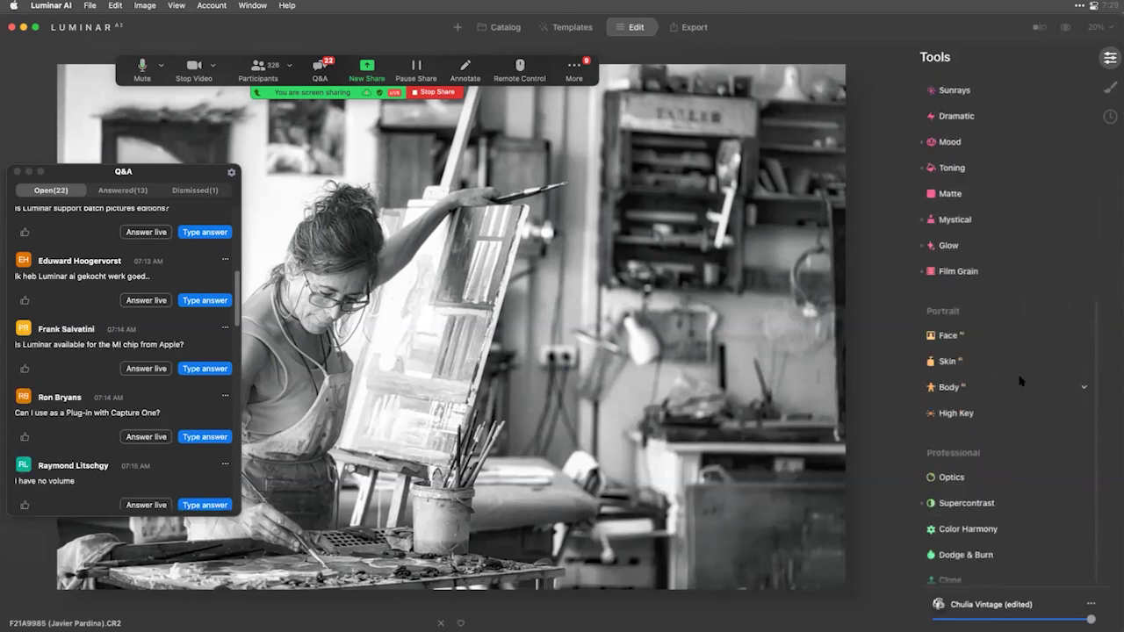
left_click(982, 548)
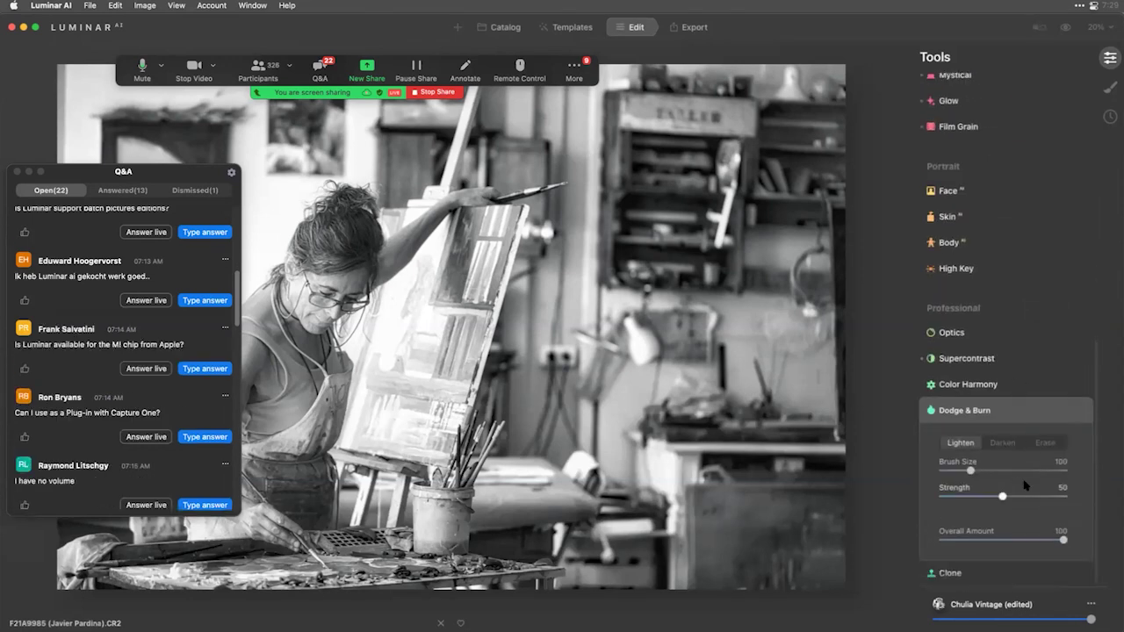
left_click(1006, 444)
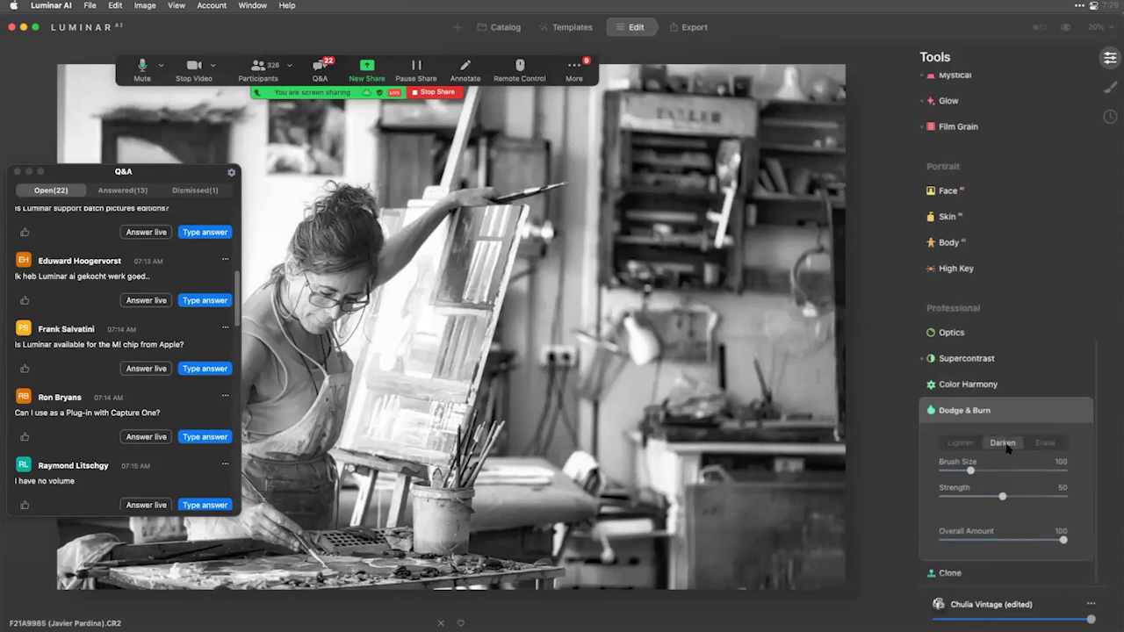
left_click_drag(1010, 539, 997, 542)
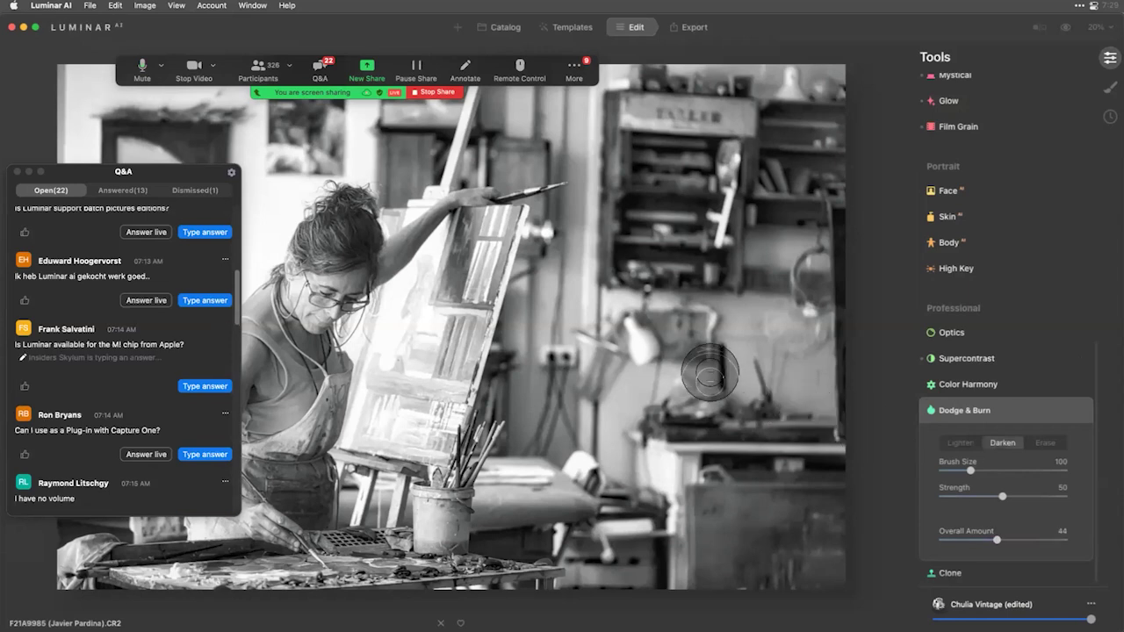
mouse_move(655, 223)
left_mouse_down()
mouse_move(661, 151)
mouse_move(681, 194)
mouse_move(653, 156)
mouse_move(698, 241)
mouse_move(653, 164)
mouse_move(713, 160)
mouse_move(665, 204)
mouse_move(688, 131)
left_mouse_up()
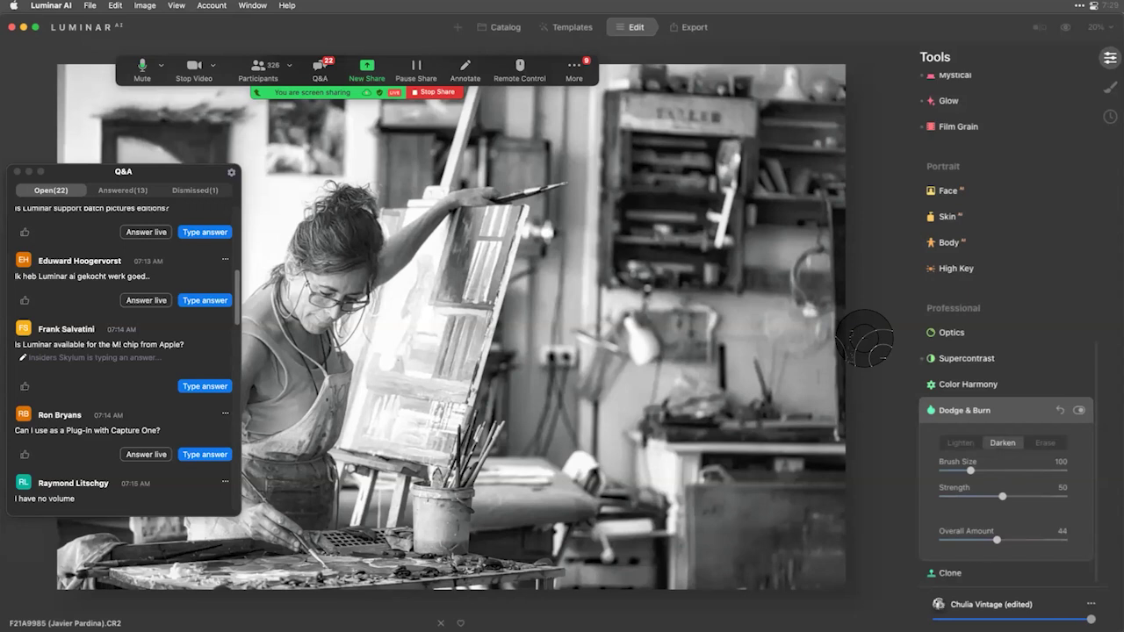
Darken the wall cabinet and lower cupboard at Strength 82 and Overall Amount 100, reduce Overall Amount to 36, and close Dodge & Burn.
left_click_drag(997, 540, 1064, 541)
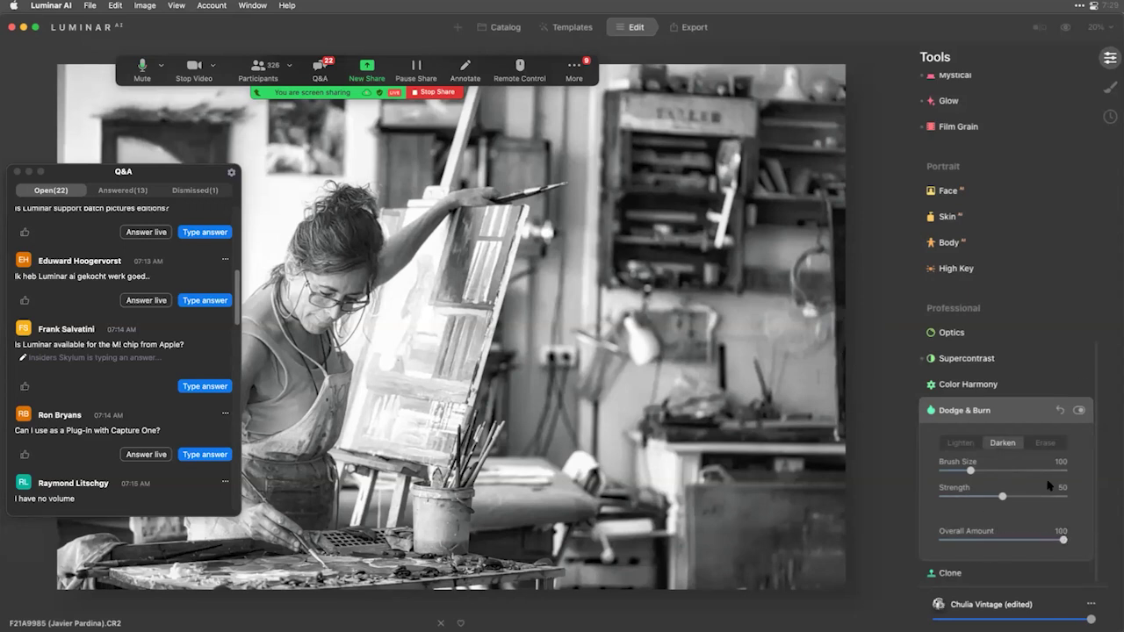
mouse_move(700, 184)
left_mouse_down()
mouse_move(656, 129)
mouse_move(705, 230)
mouse_move(653, 188)
mouse_move(712, 163)
left_mouse_up()
left_click_drag(1024, 498, 1042, 496)
mouse_move(713, 162)
left_mouse_down()
mouse_move(729, 202)
mouse_move(685, 176)
mouse_move(694, 254)
left_mouse_up()
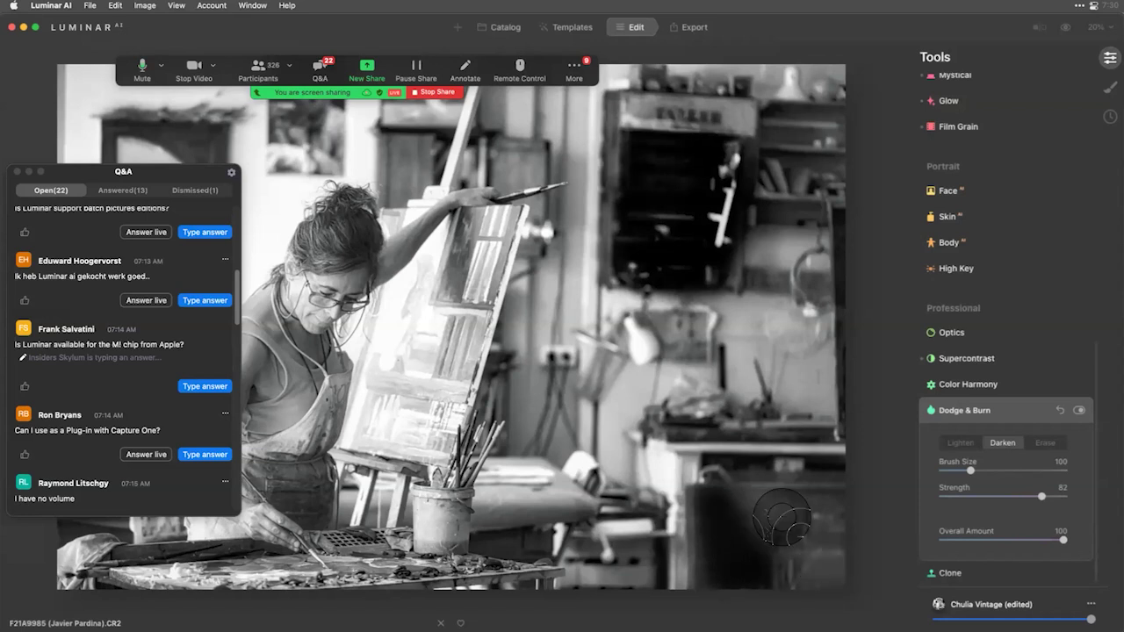
left_click_drag(1058, 541, 978, 544)
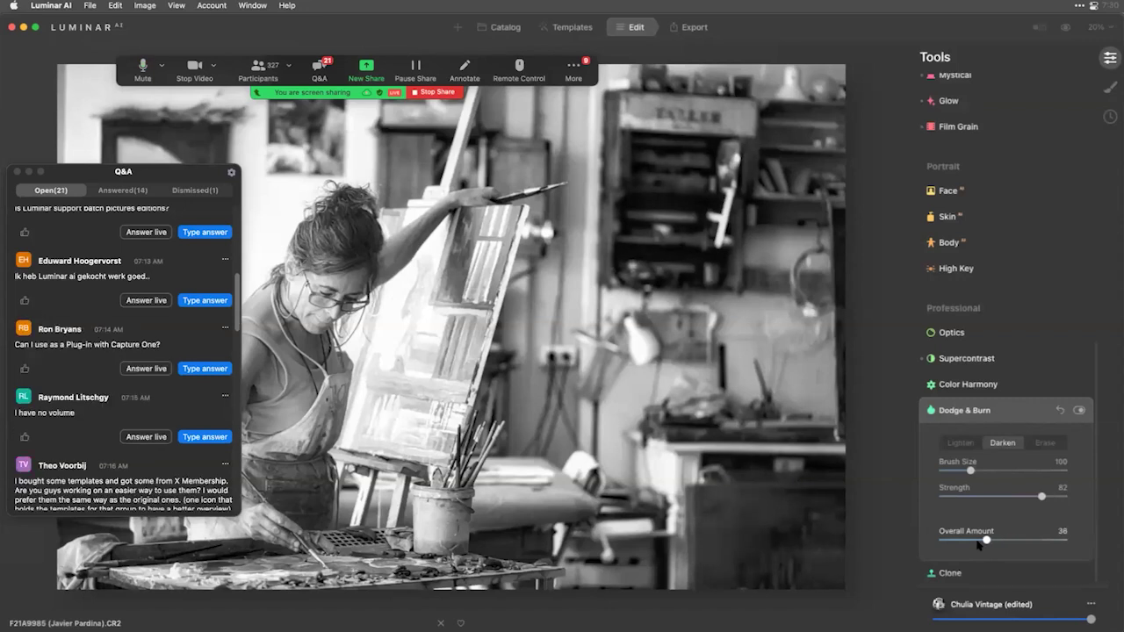
left_click(987, 410)
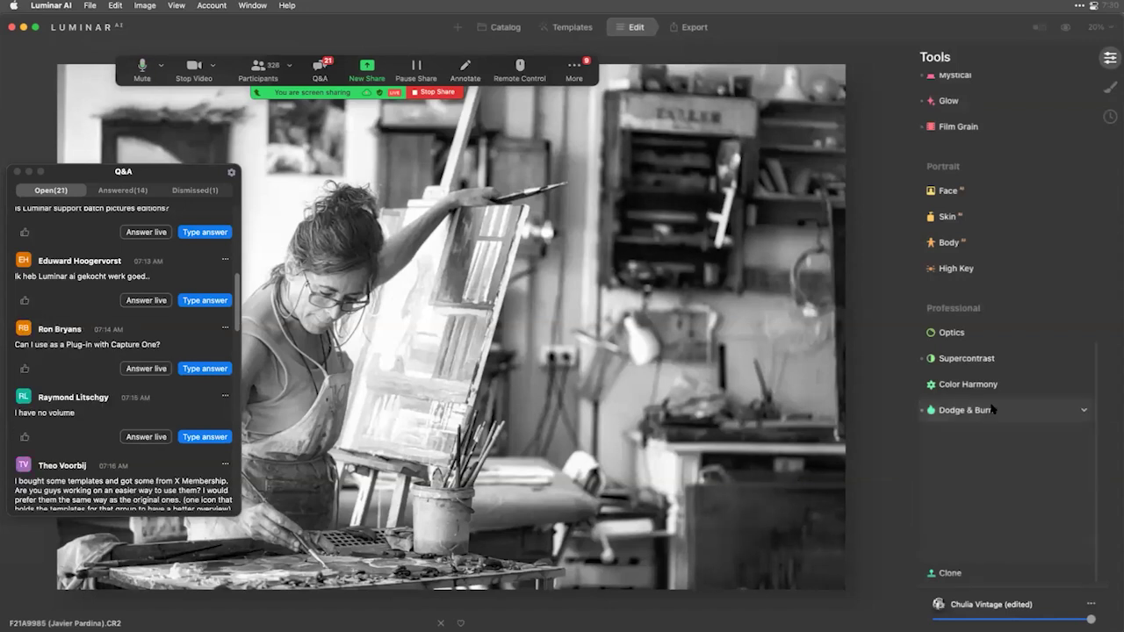
Add a Basic local mask, draw a diagonal gradient from the photo's upper right corner, and set Exposure to -1.28.
left_click(1110, 87)
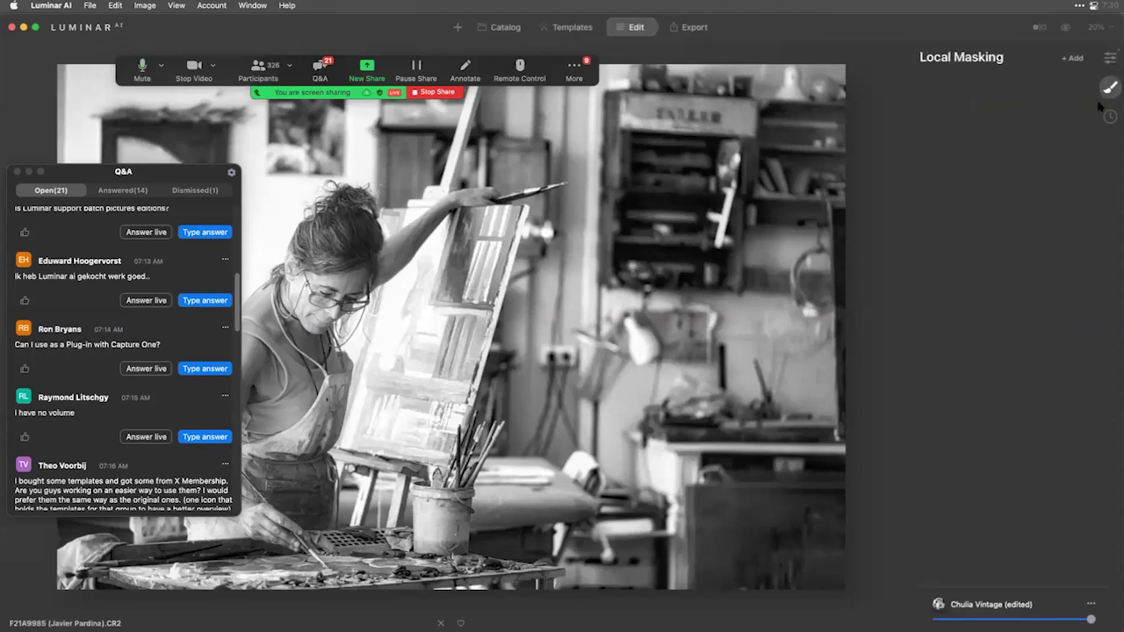
left_click(1075, 59)
left_click(1064, 71)
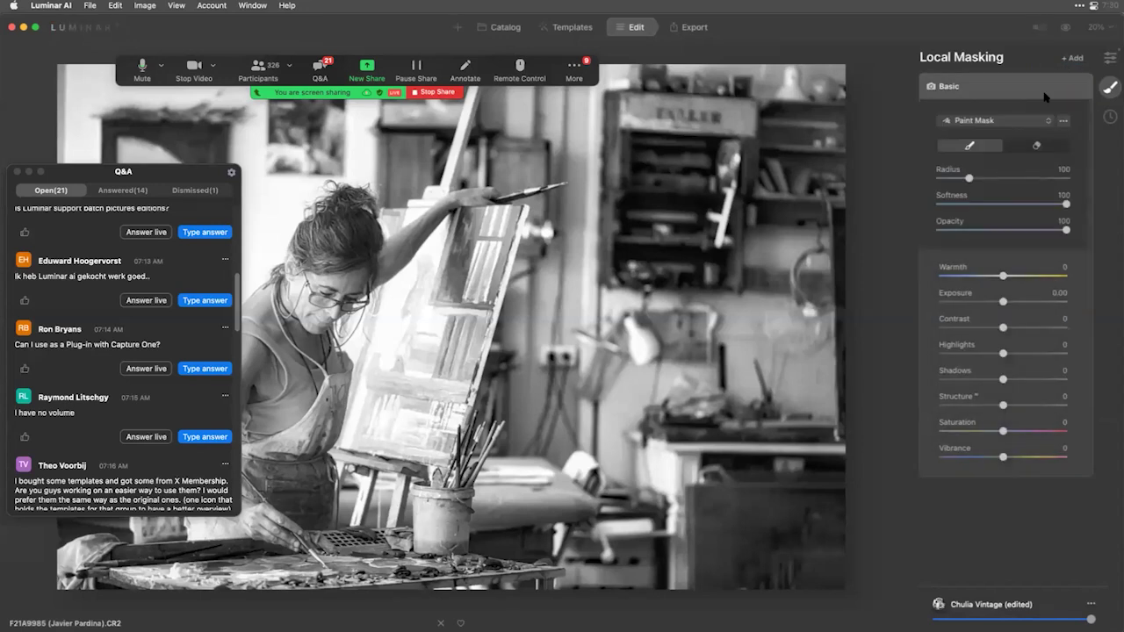
left_click(993, 125)
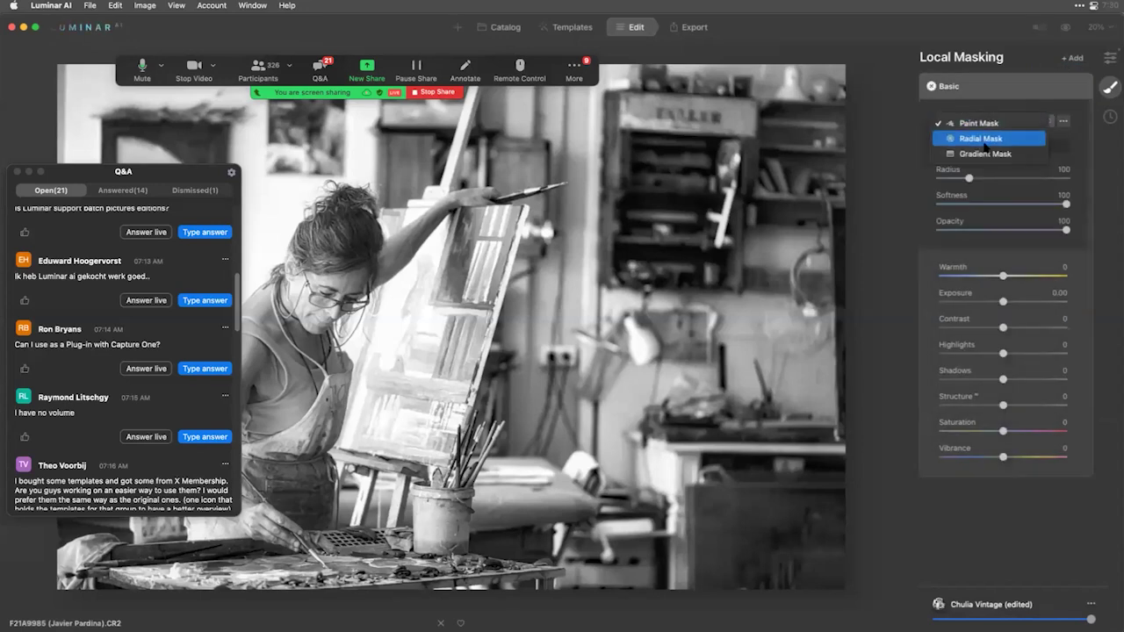
left_click(982, 155)
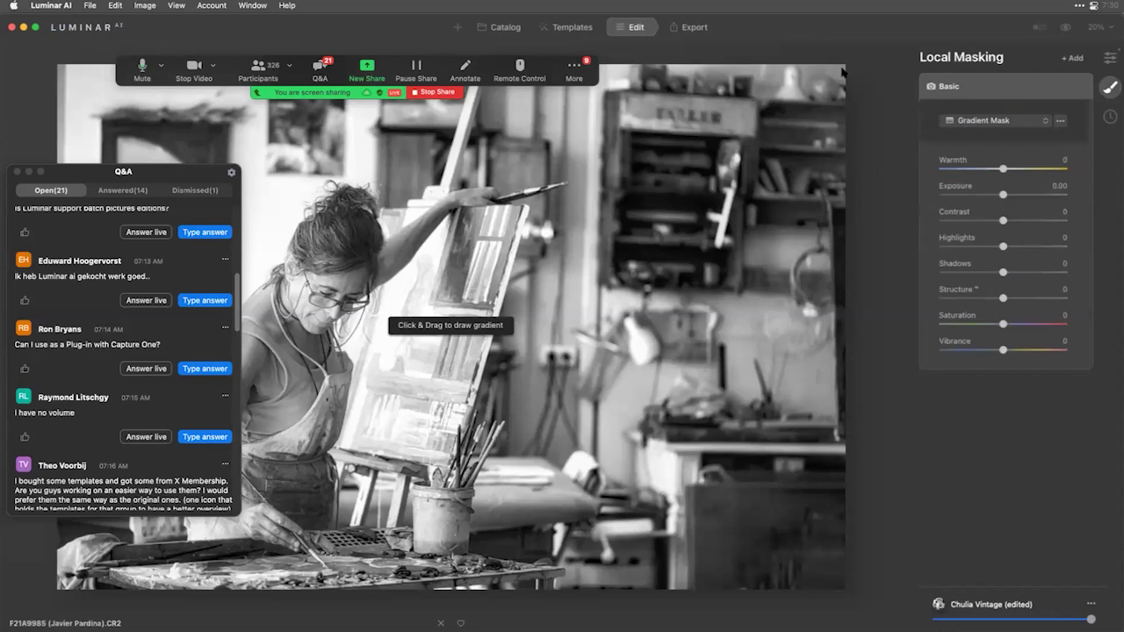
left_click_drag(830, 77, 591, 256)
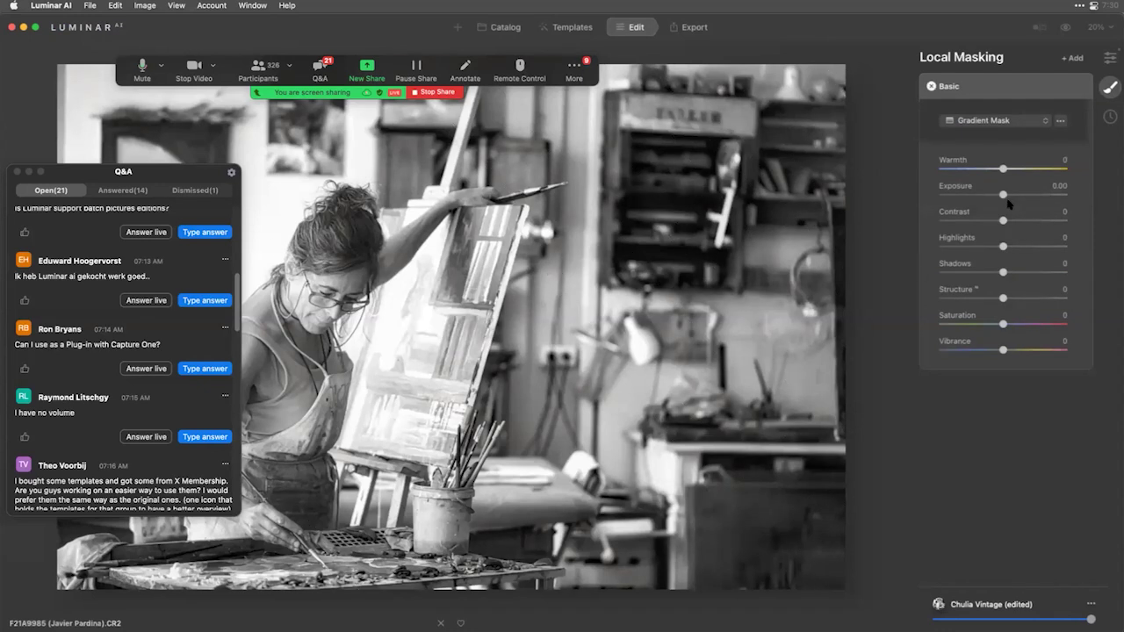
mouse_move(1003, 195)
left_mouse_down()
mouse_move(968, 195)
mouse_move(987, 198)
left_mouse_up()
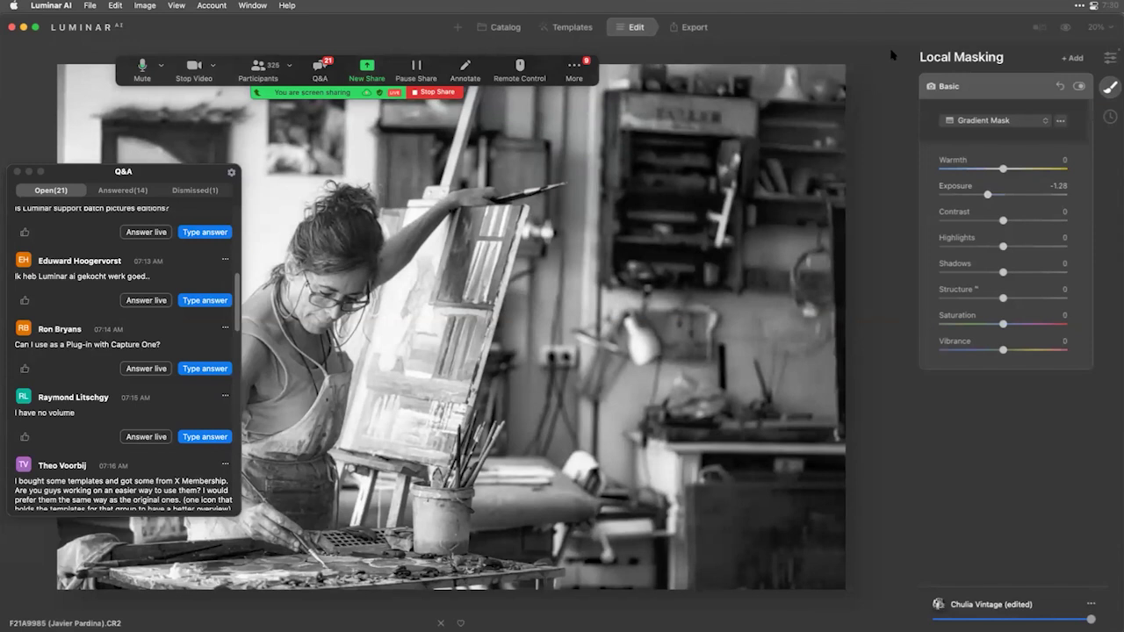
Shift the gradient mask toward the painter, using the mask overlay to check its coverage, and hide the overlay.
mouse_move(562, 218)
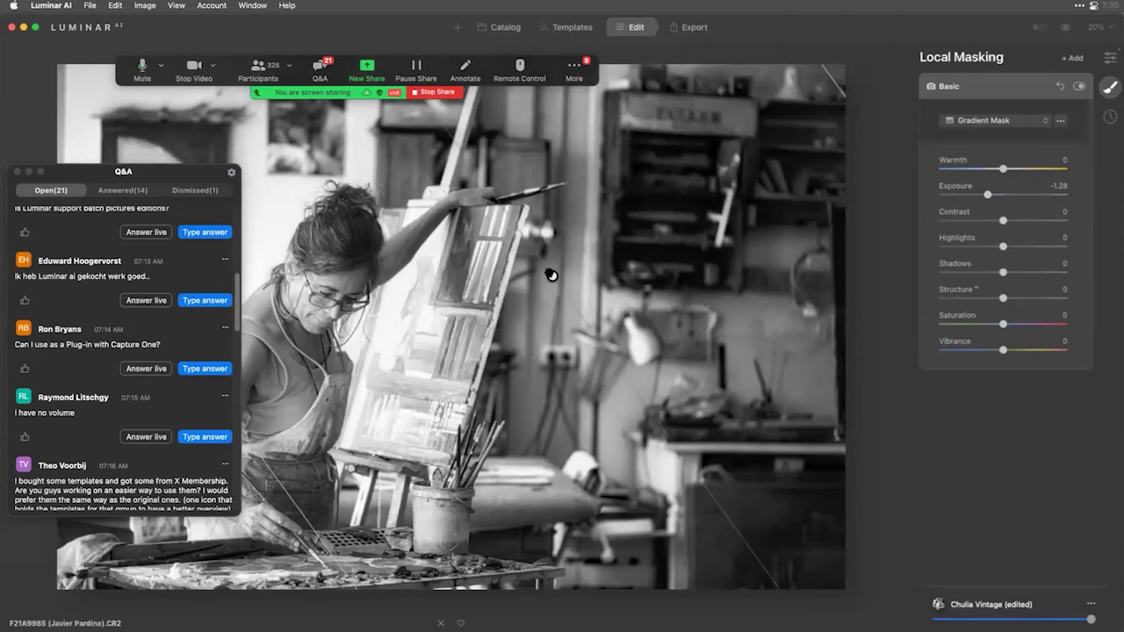
left_click_drag(551, 275, 457, 263)
left_click(501, 246)
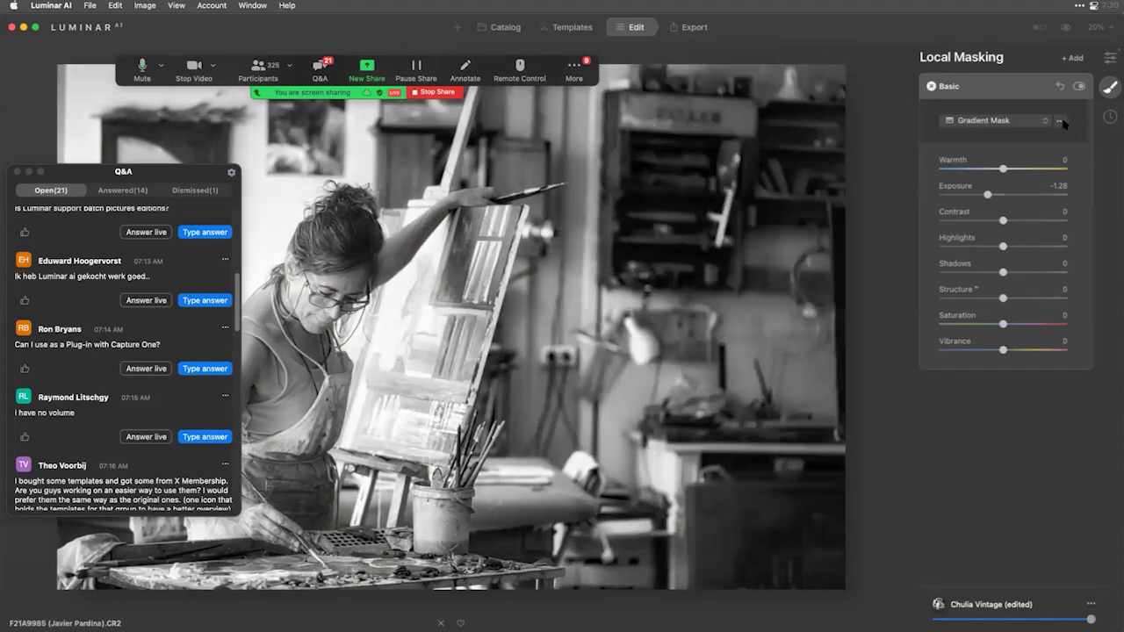
left_click(1061, 120)
left_click(1077, 216)
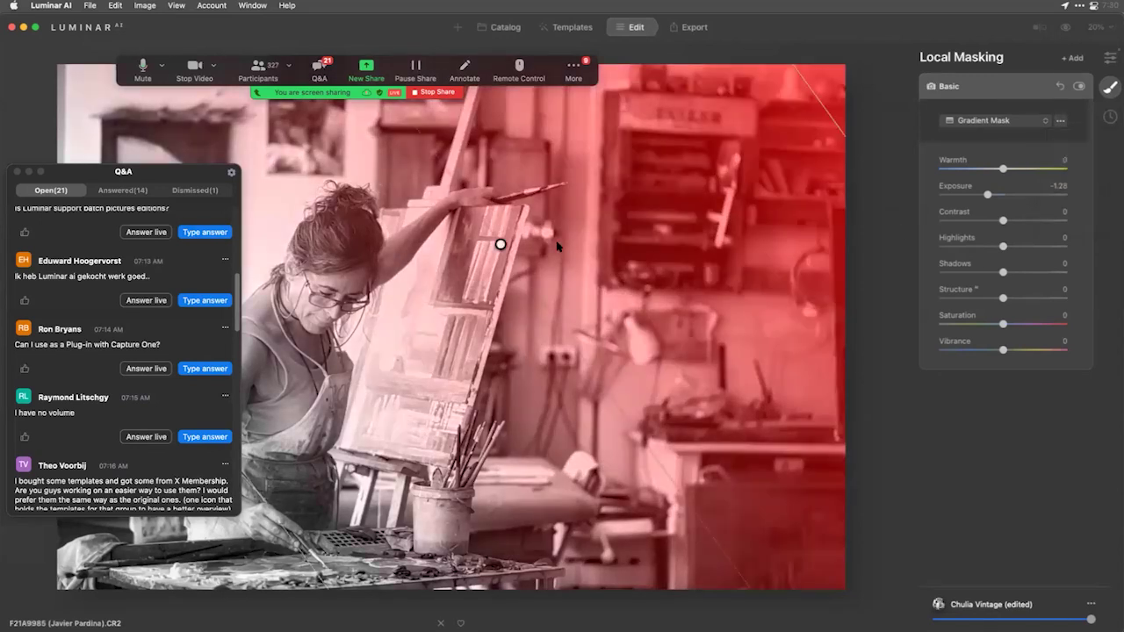
left_click_drag(501, 245, 429, 250)
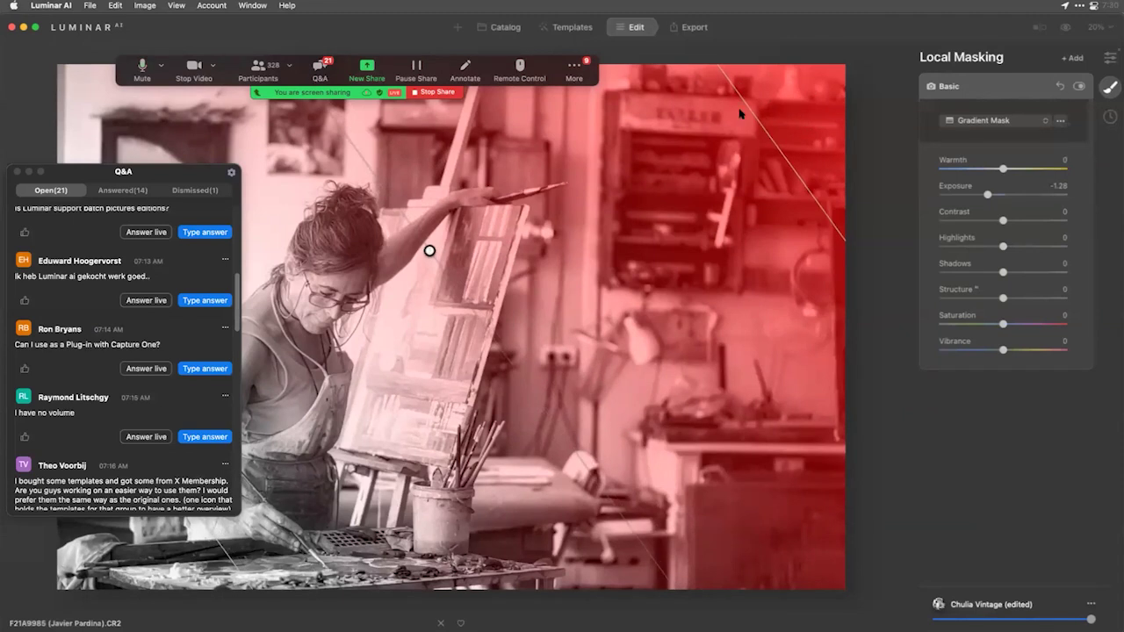
left_click(1062, 121)
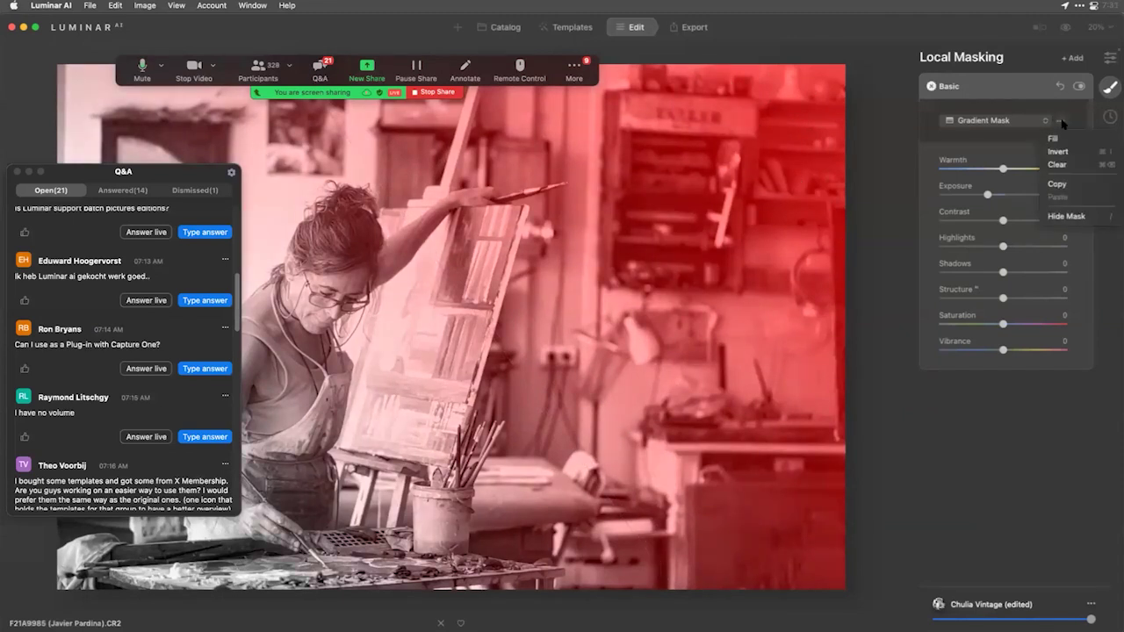
left_click(1074, 216)
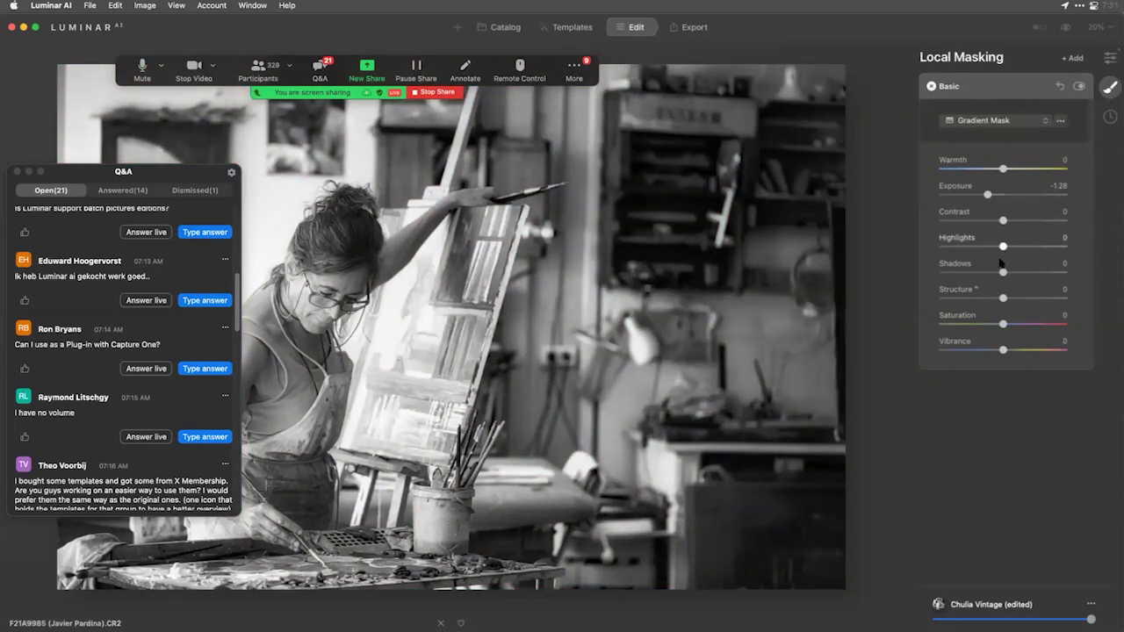
Set the gradient mask's Highlights to -52, Shadows to 62 and Structure to -41, and collapse the Basic layer.
left_click_drag(1003, 272, 964, 251)
left_click_drag(1003, 299, 952, 302)
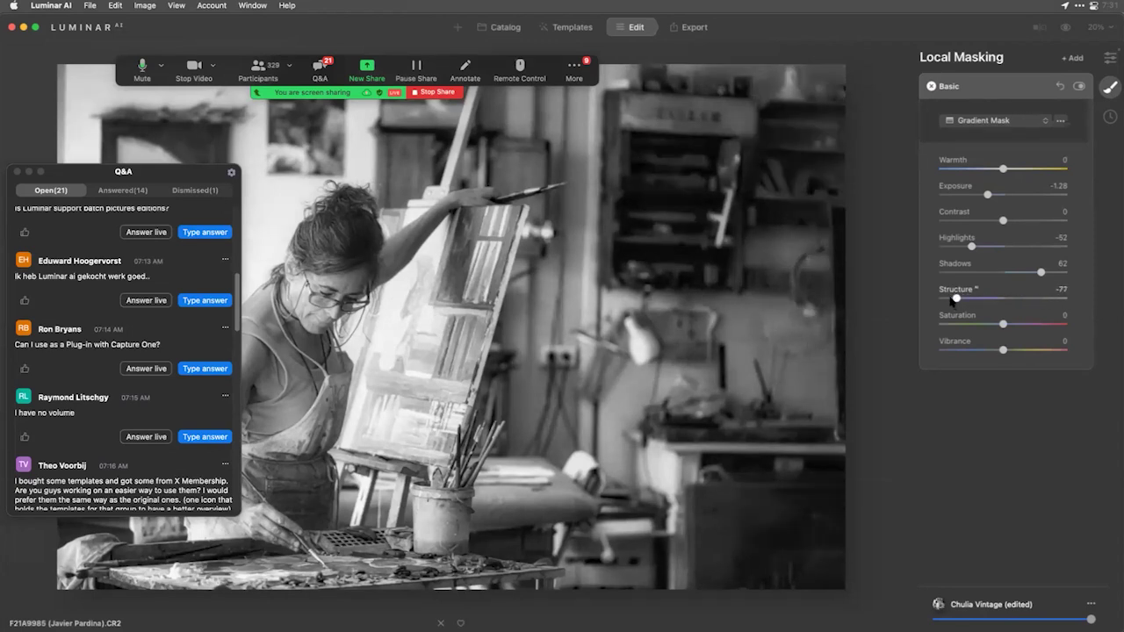
left_click_drag(956, 300, 978, 299)
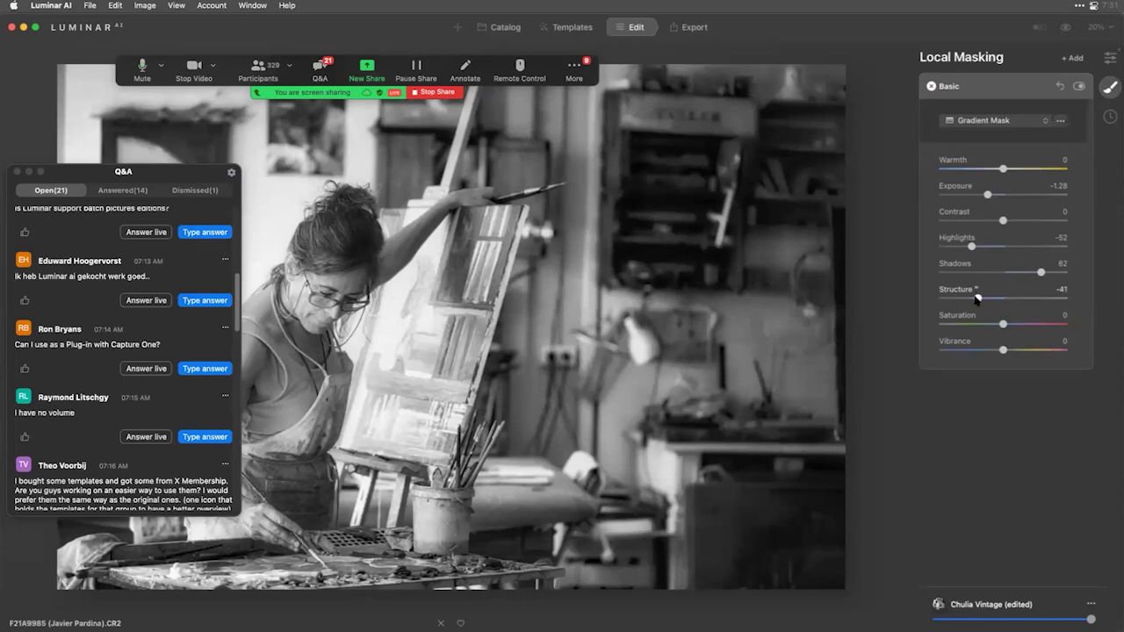
left_click(986, 91)
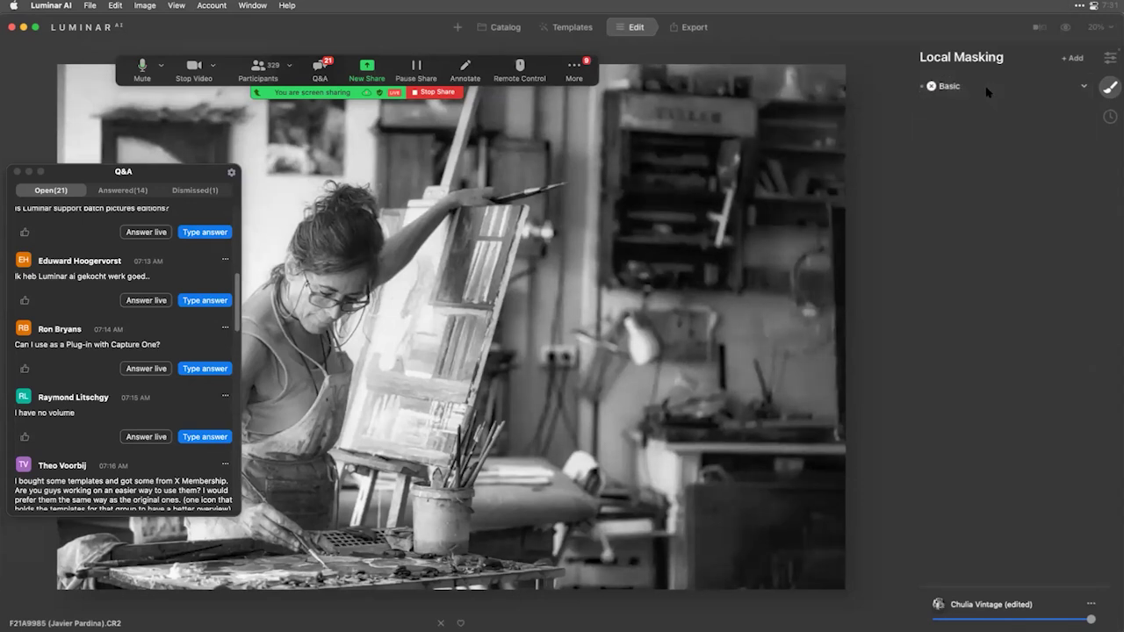
Add a Texture local mask and browse for a texture in the Paper_PNG folder of Paper_Texture_Kit.
left_click(1073, 60)
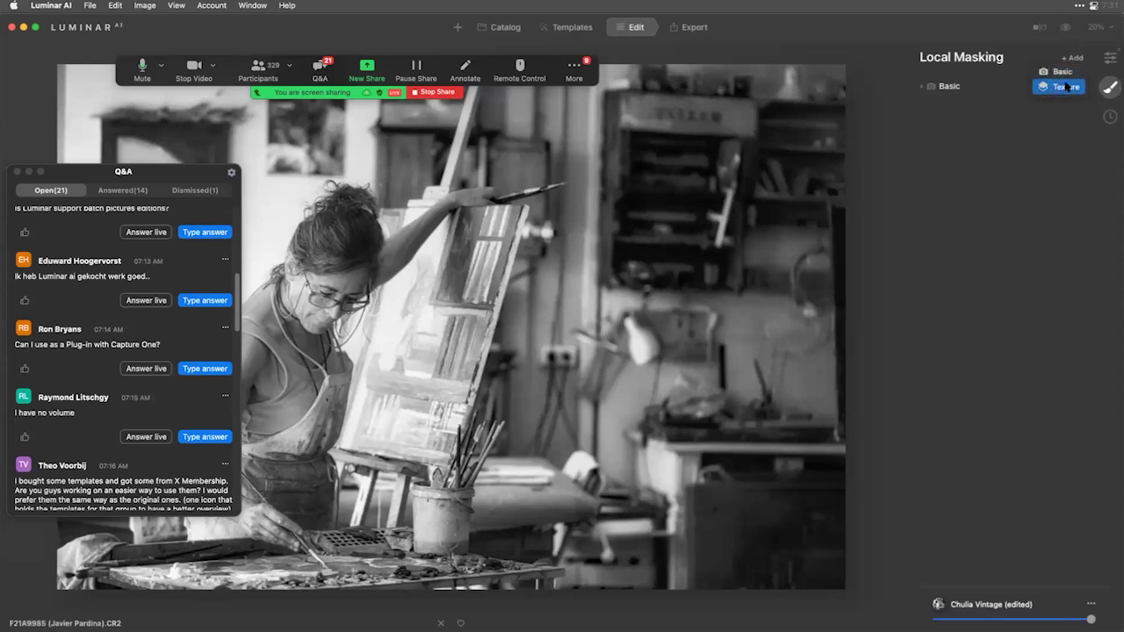
left_click(1066, 86)
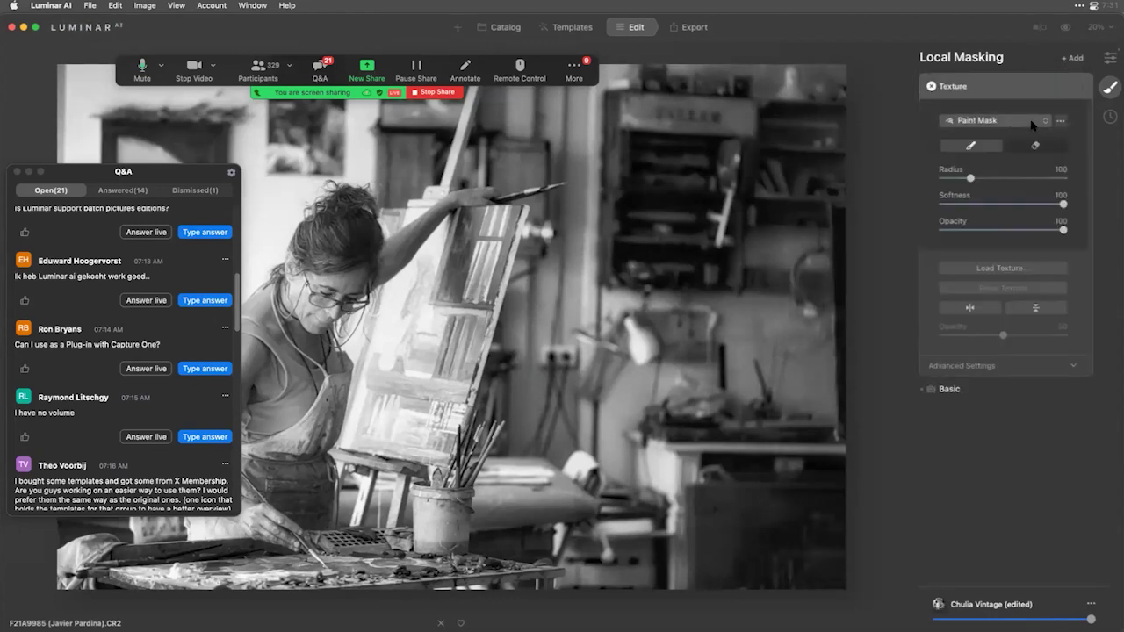
left_click(1011, 268)
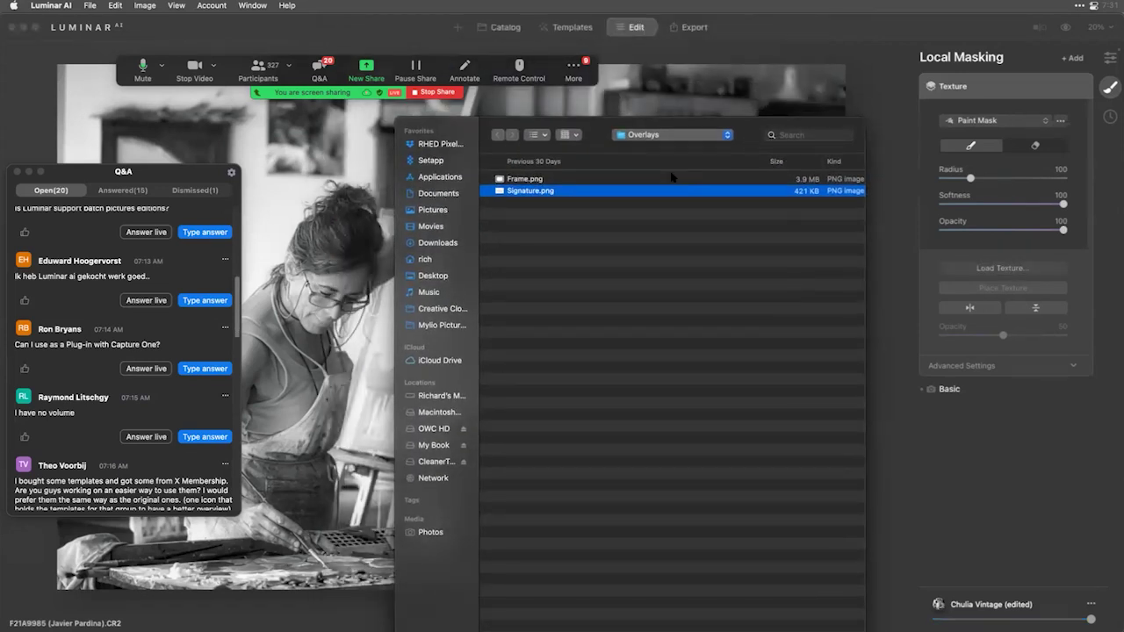
key("super+Up")
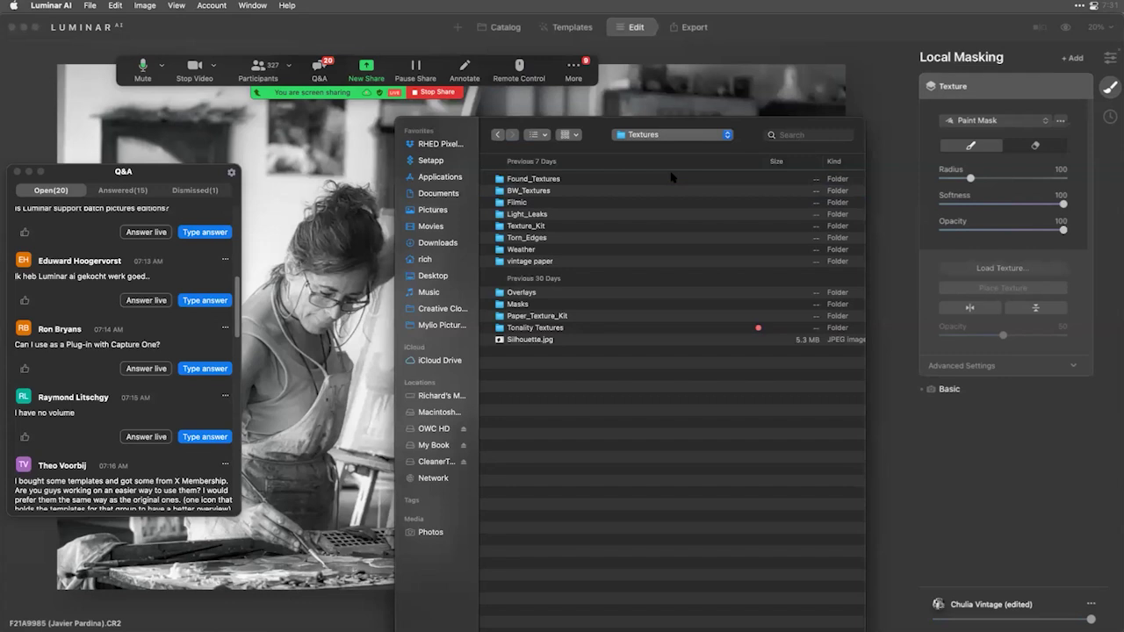
key("super+Up")
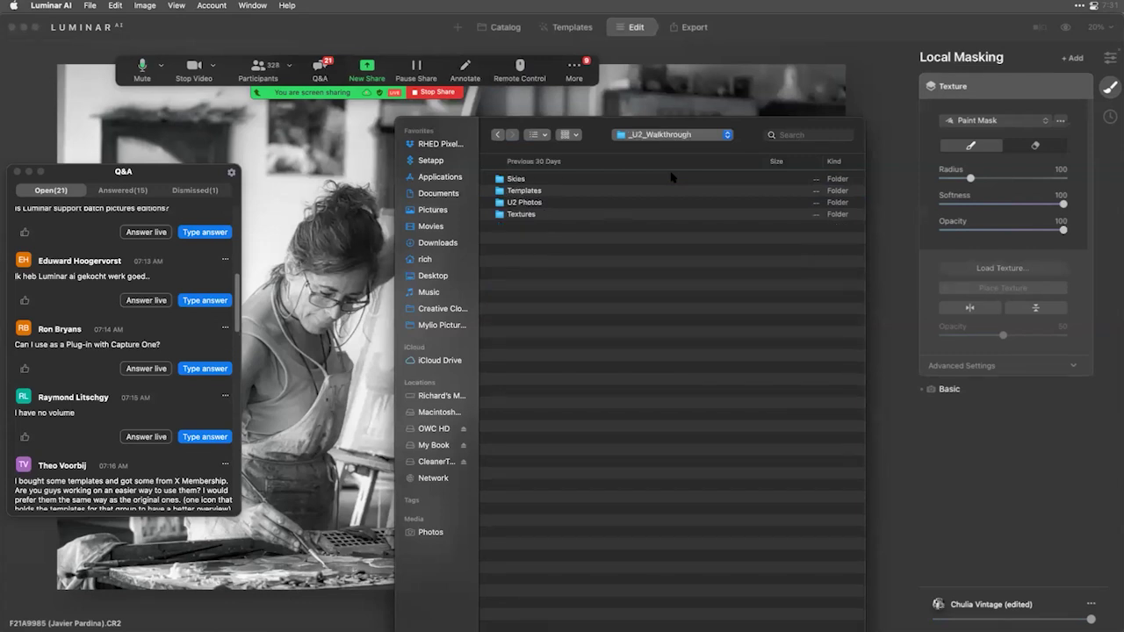
key("super+Up")
double_click(530, 223)
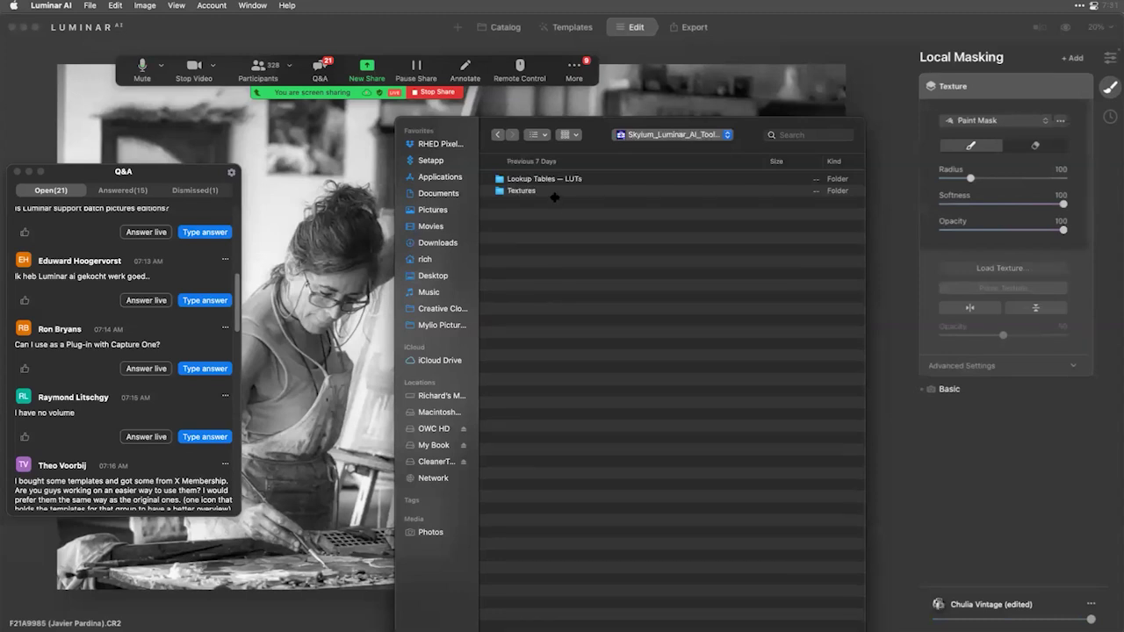
double_click(521, 192)
double_click(536, 227)
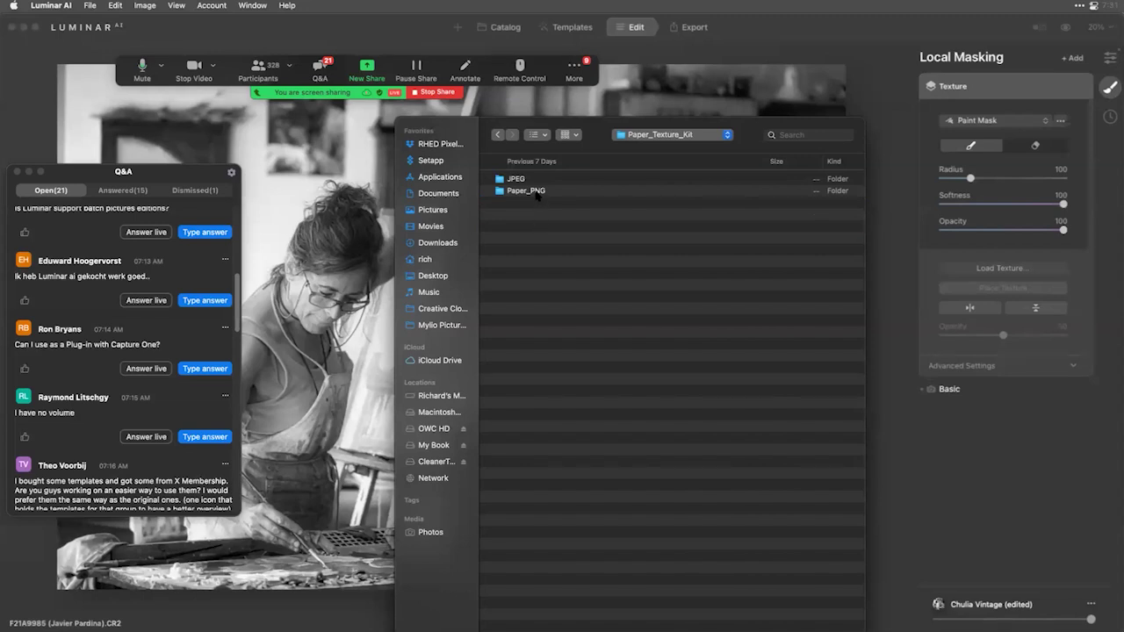
double_click(527, 191)
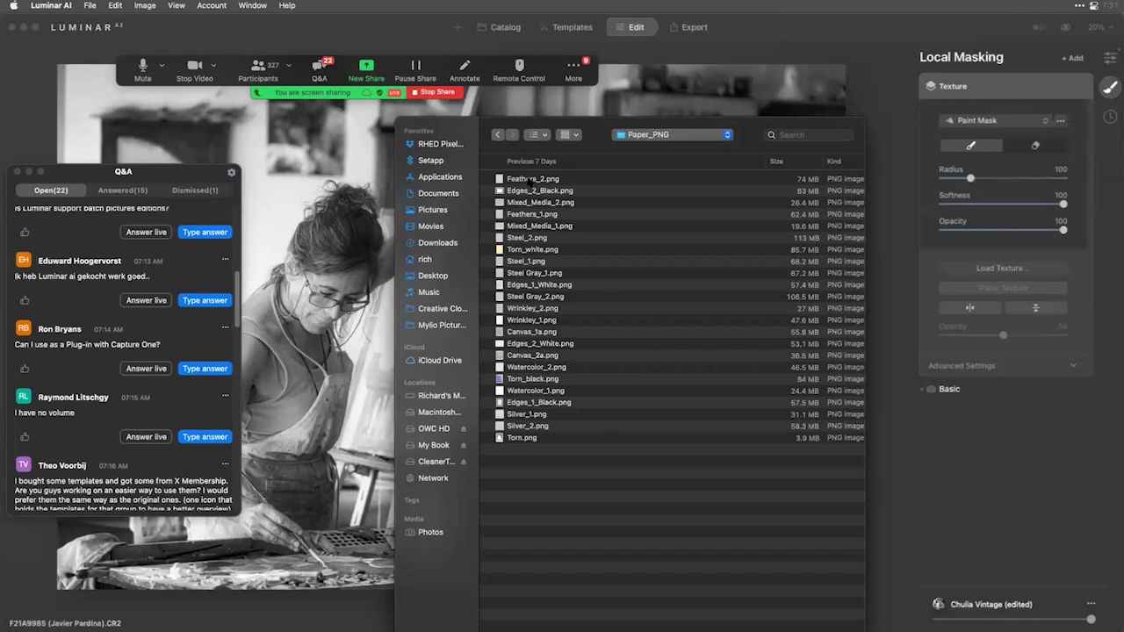
Display the texture files as thumbnails and load Mixed_Media_2.png into the Texture layer.
left_click(559, 138)
left_click(545, 186)
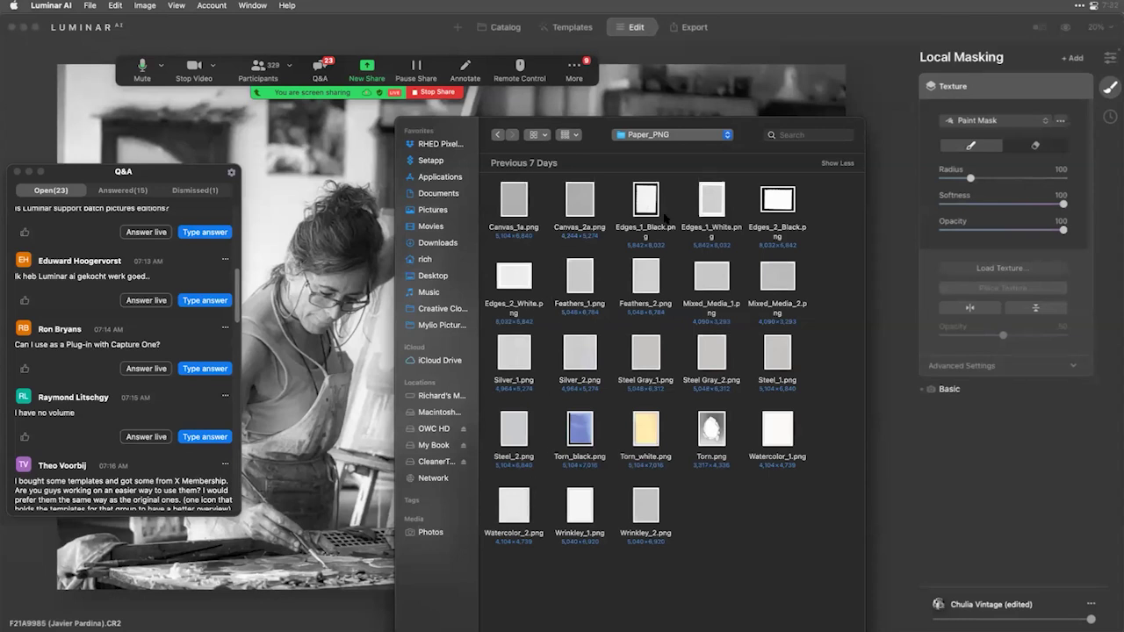
left_click(771, 280)
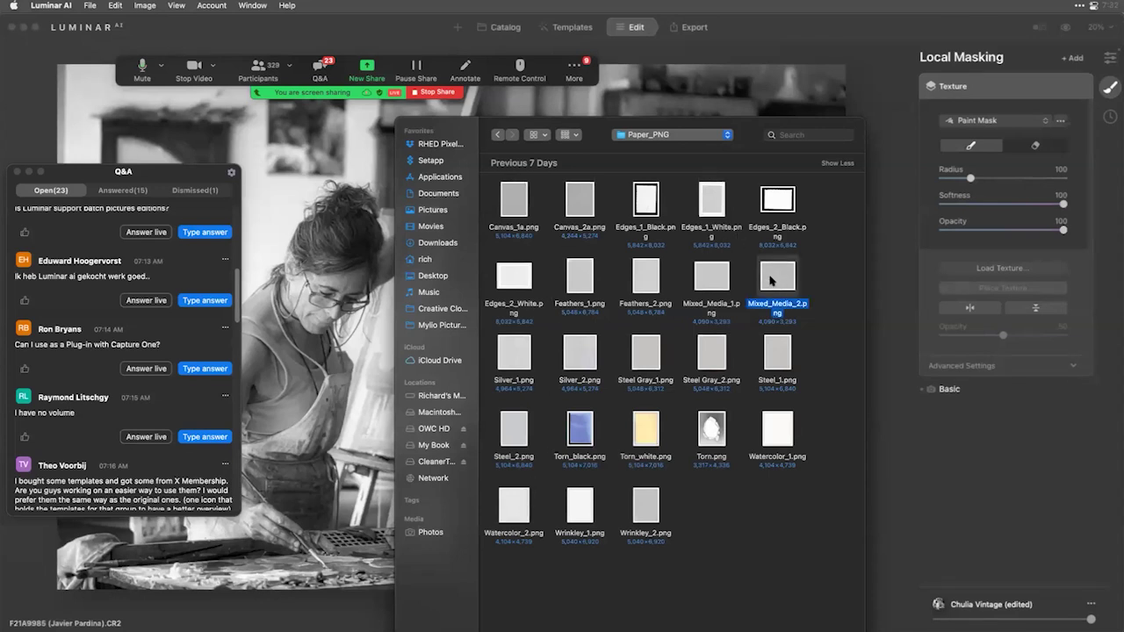
double_click(771, 280)
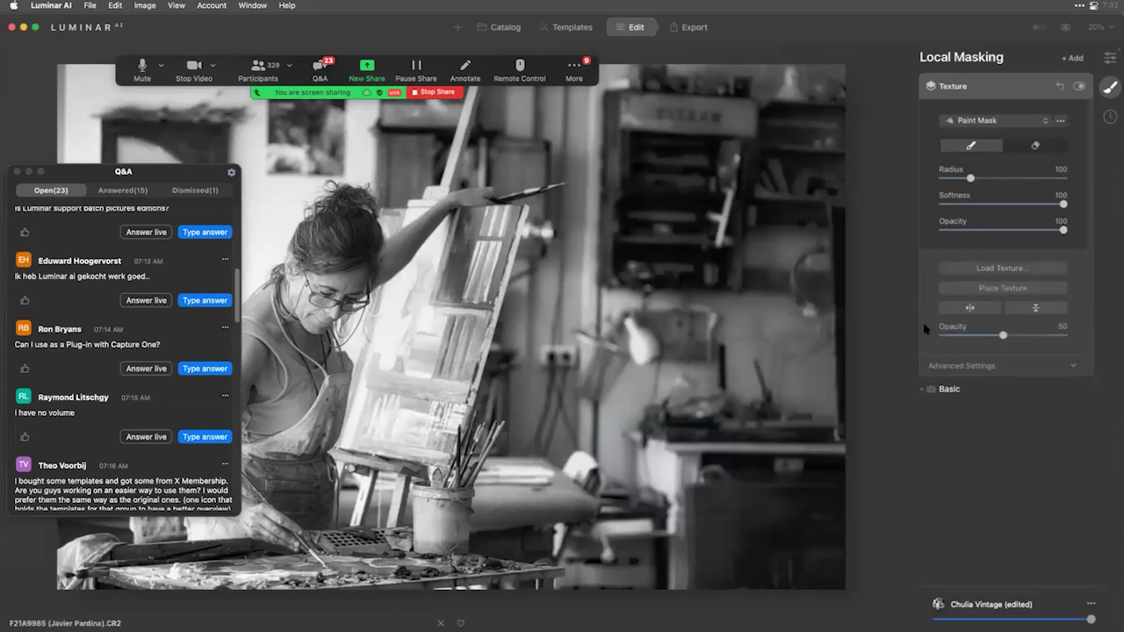
Set the texture's blend mode to Soft Light and its Opacity to 57.
left_click_drag(1007, 334, 1080, 338)
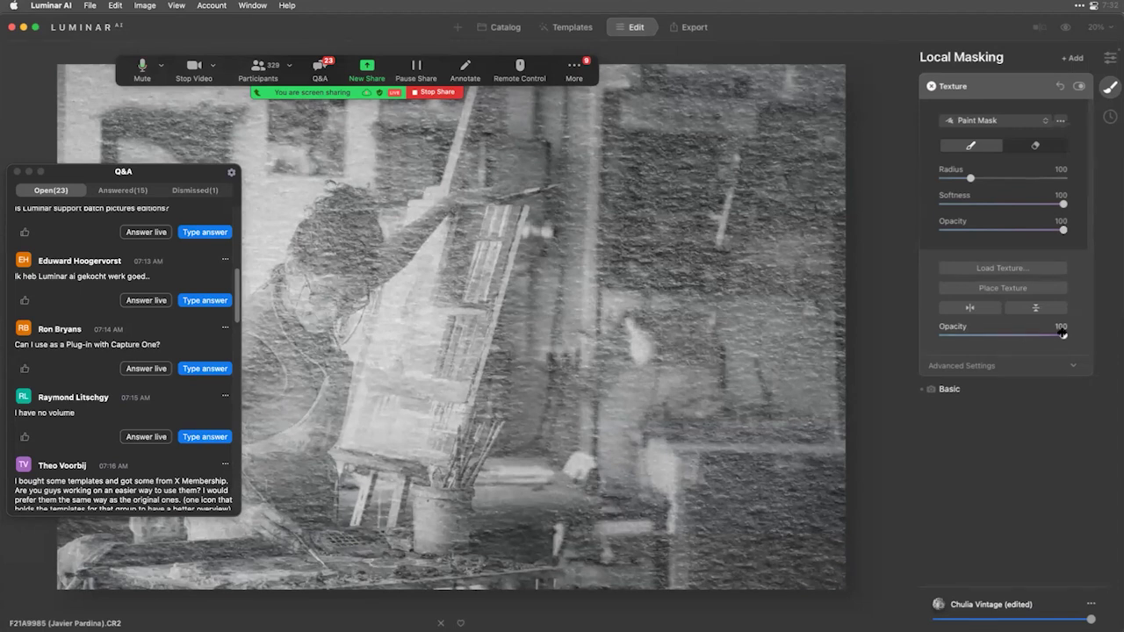
left_click_drag(1062, 335, 989, 336)
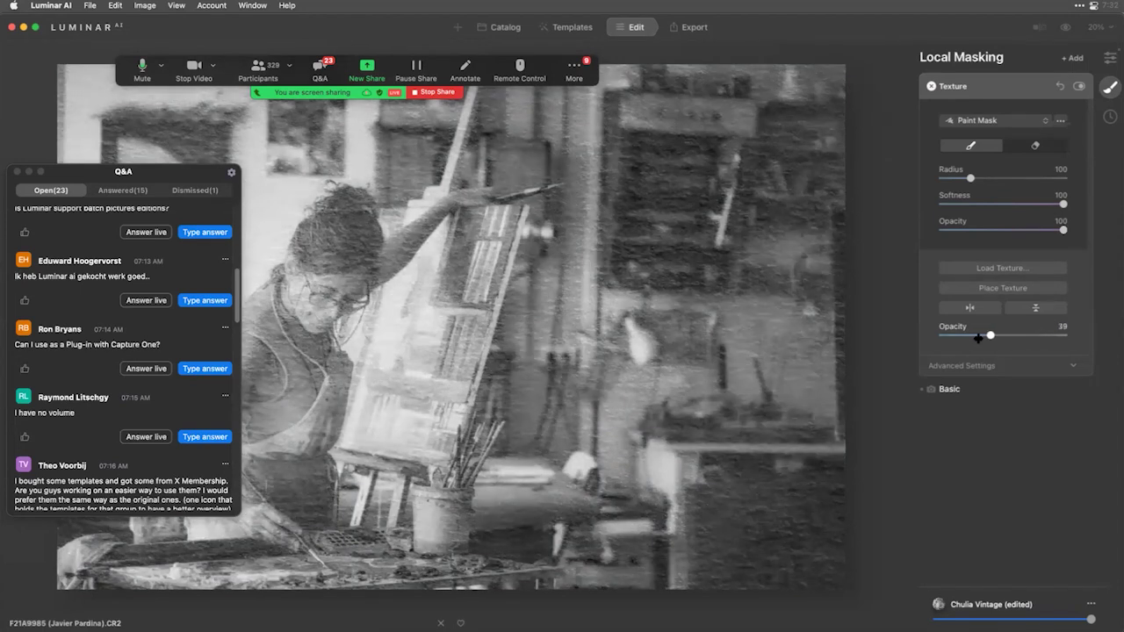
left_click(983, 367)
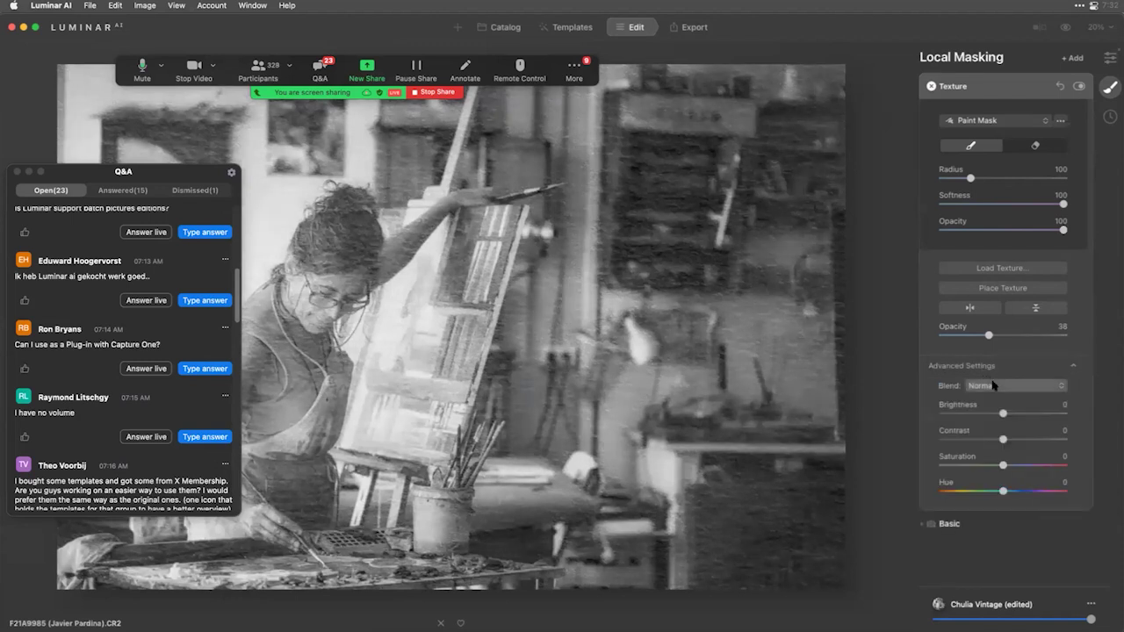
left_click(993, 386)
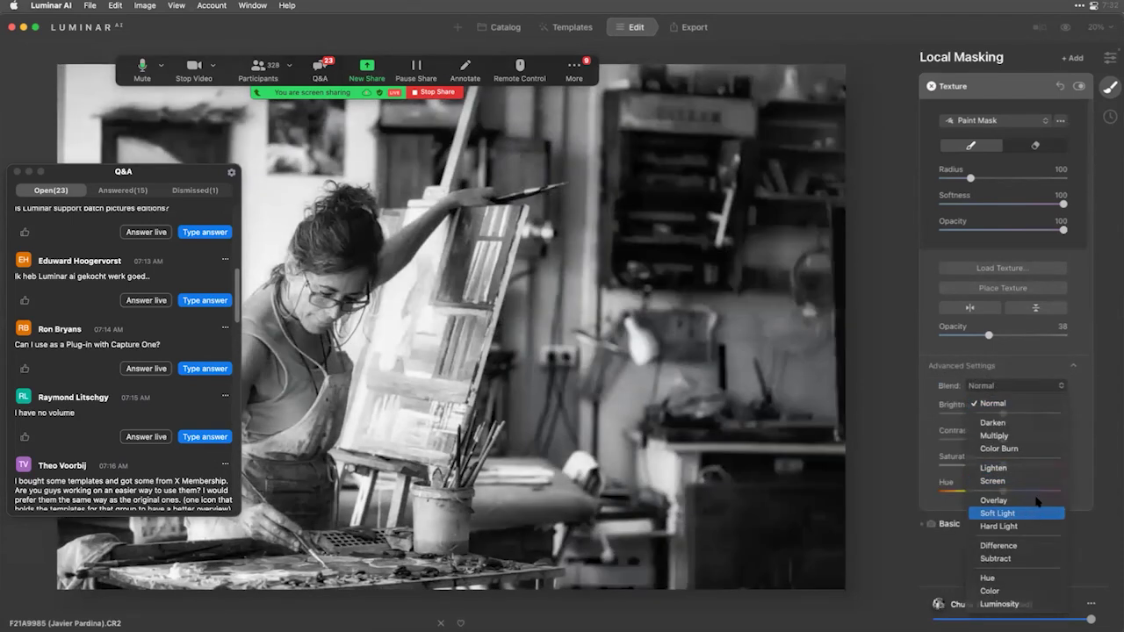
left_click(1033, 513)
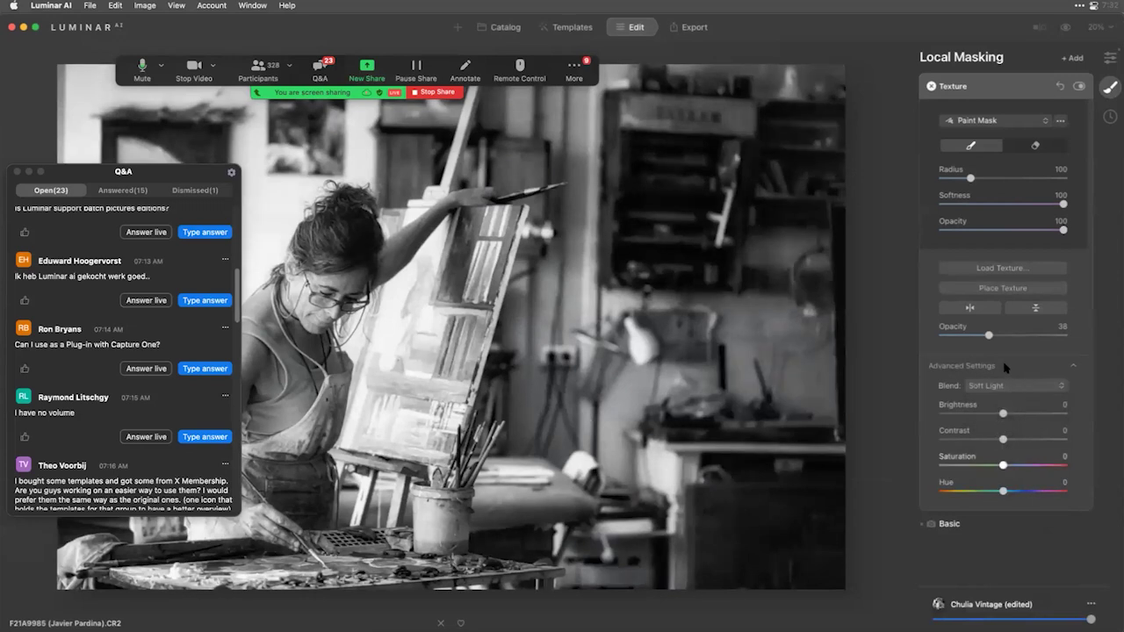
mouse_move(996, 341)
left_mouse_down()
mouse_move(1027, 341)
mouse_move(1013, 342)
left_mouse_up()
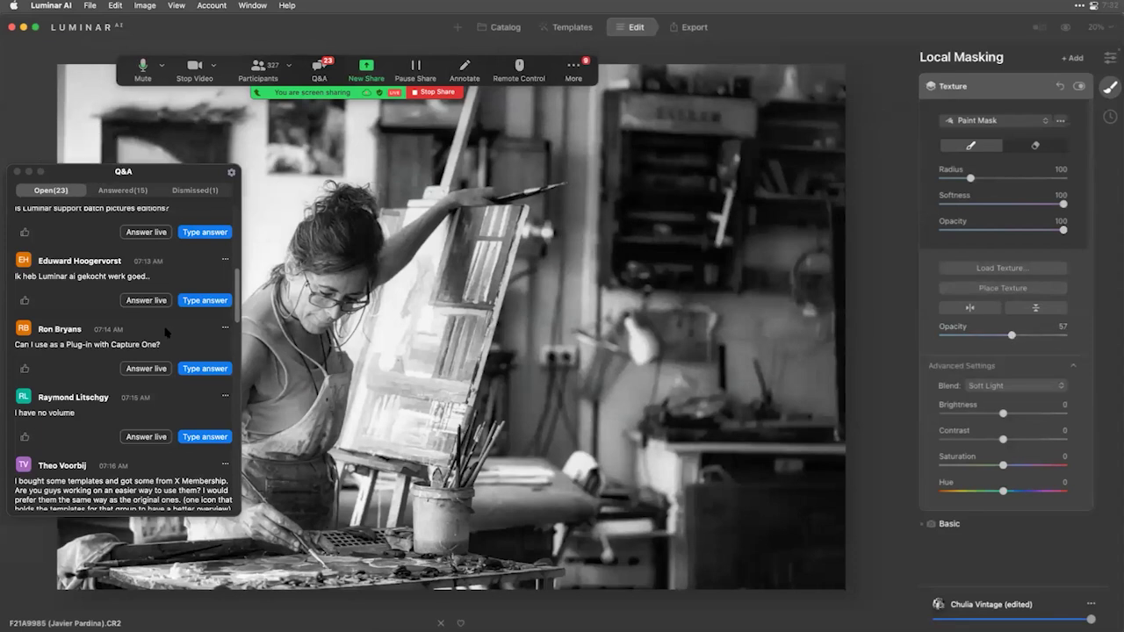
Look through the open Q&A questions and stop sharing the screen.
scroll(166, 332, "down", 5)
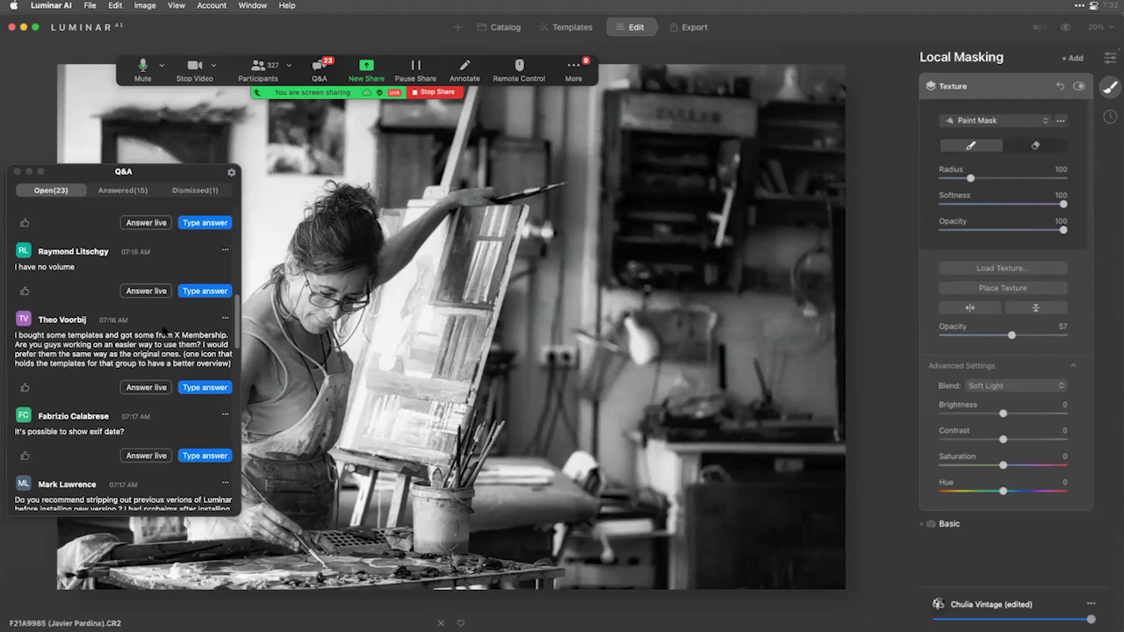
scroll(163, 330, "up", 8)
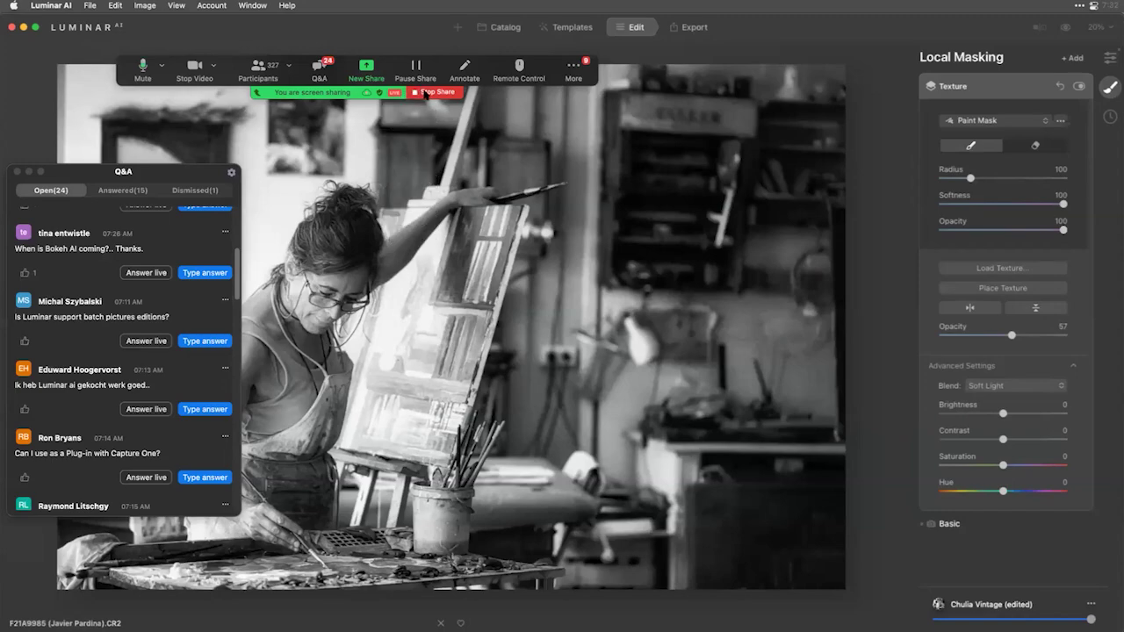
left_click(425, 93)
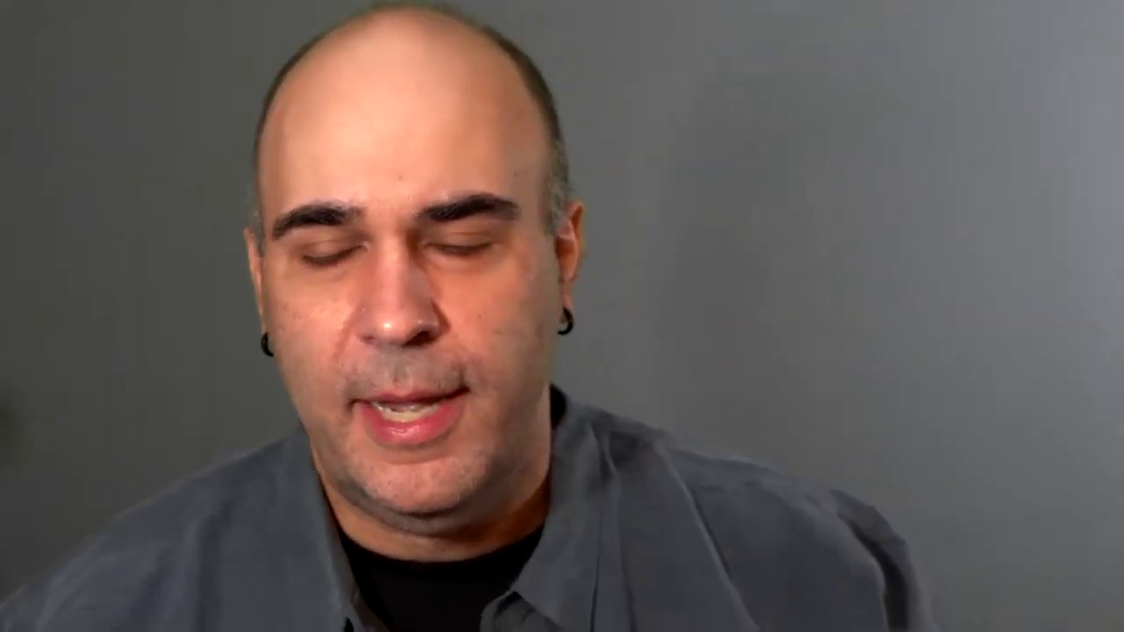
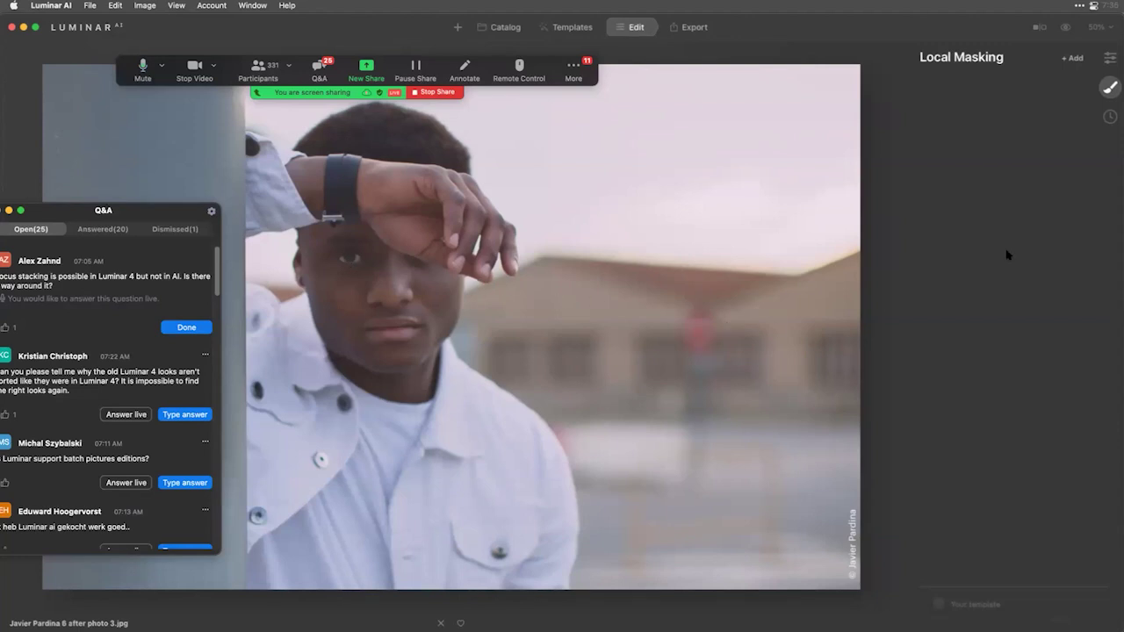
Open the Sky AI tool for the portrait and look through the skies in All Skies.
left_click(1110, 58)
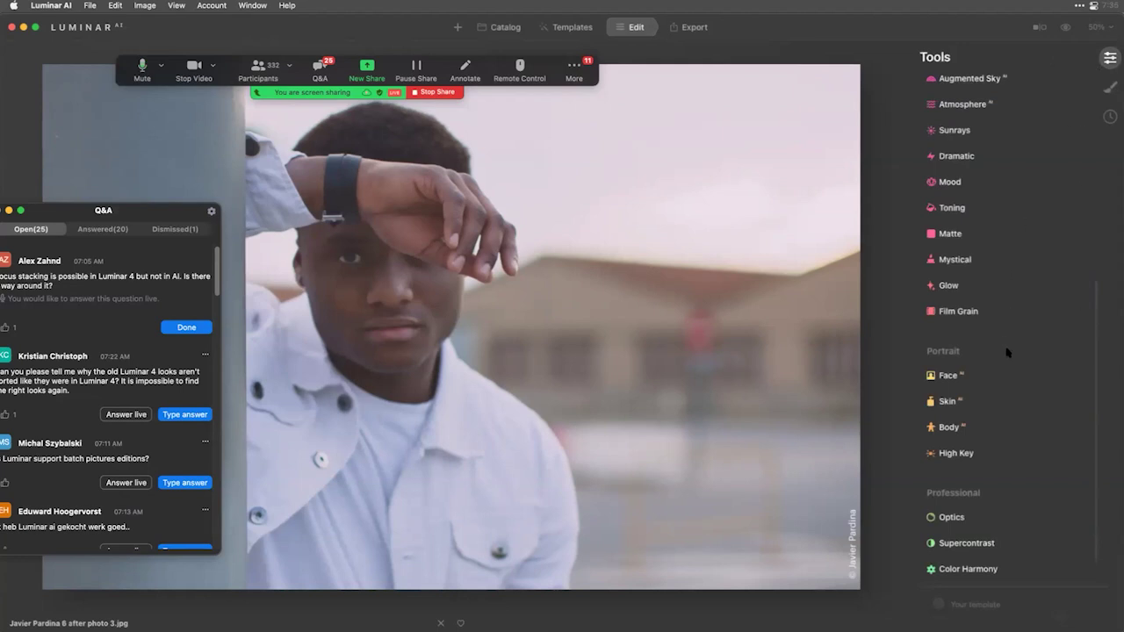
scroll(1008, 339, "up", 3)
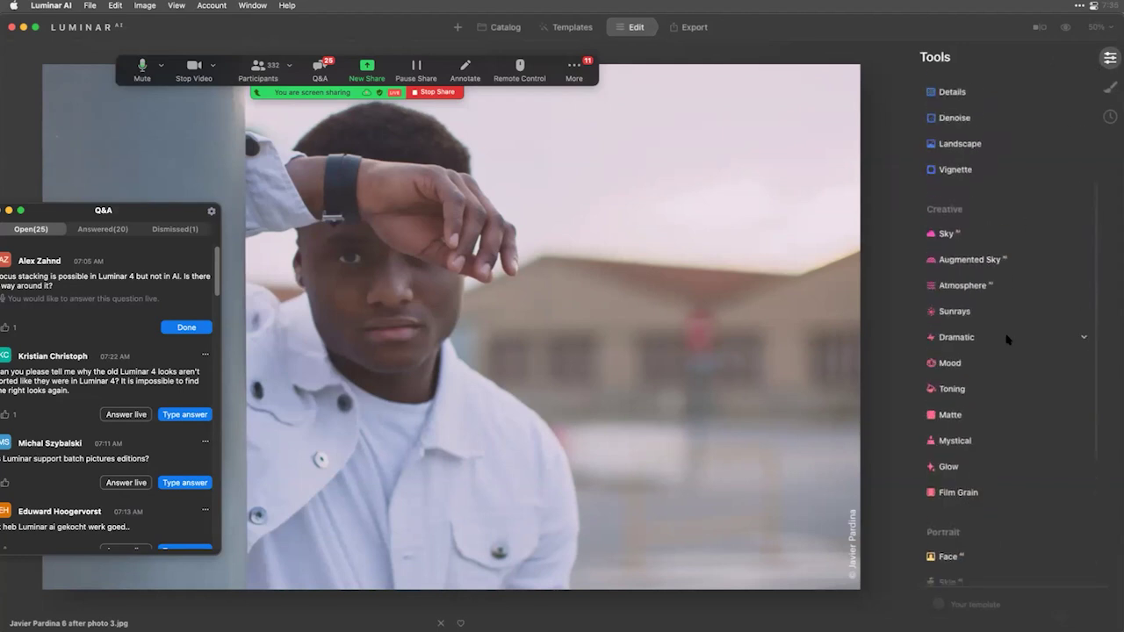
left_click(975, 243)
left_click(1047, 287)
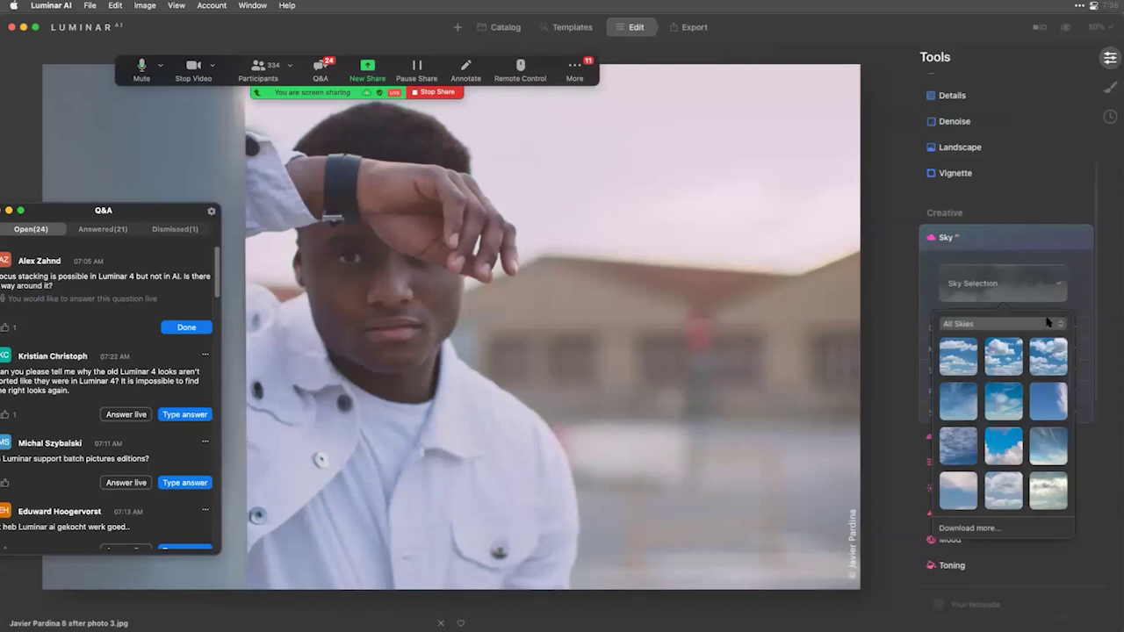
scroll(1038, 376, "down", 3)
scroll(1038, 376, "down", 5)
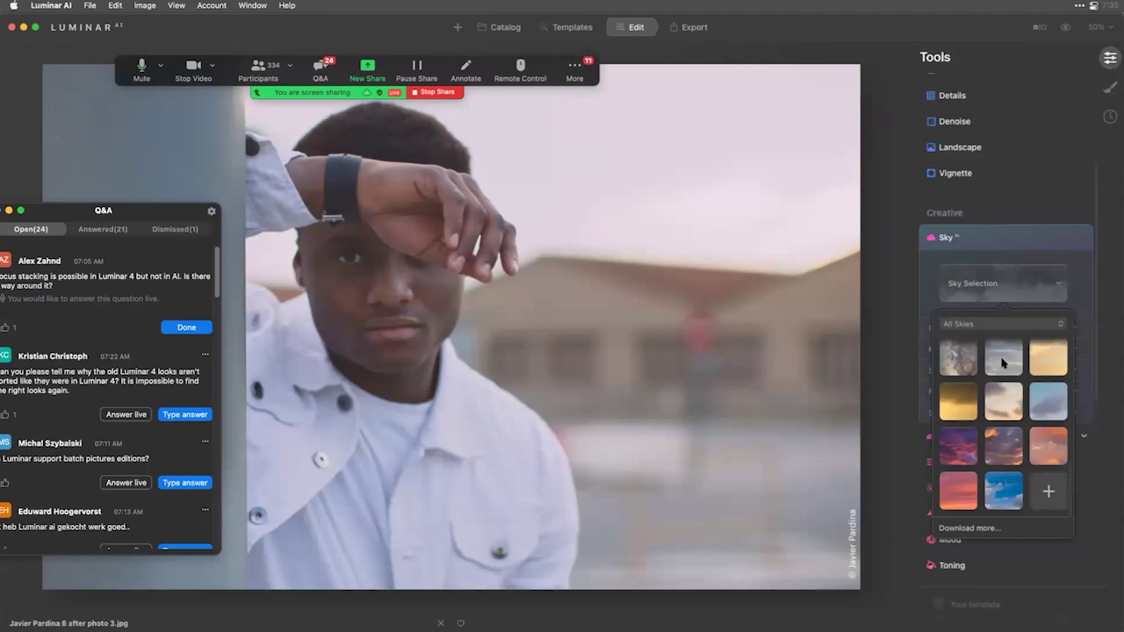
Replace the portrait's sky with the first orange-cloud sky from the Custom category and collapse Sky AI.
left_click(985, 325)
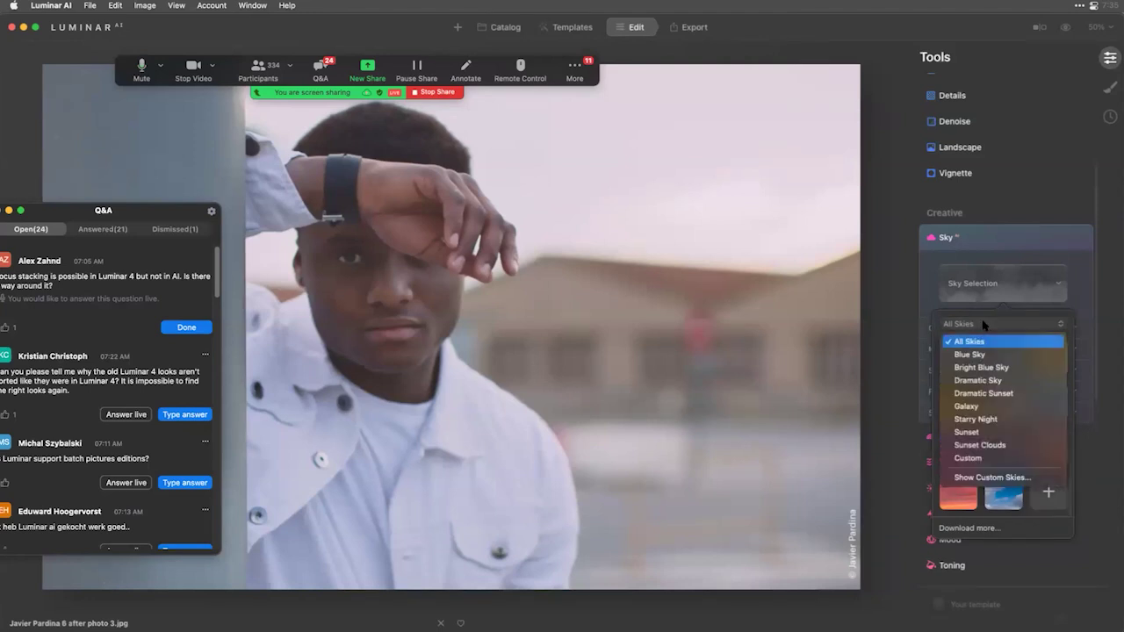
left_click(1014, 458)
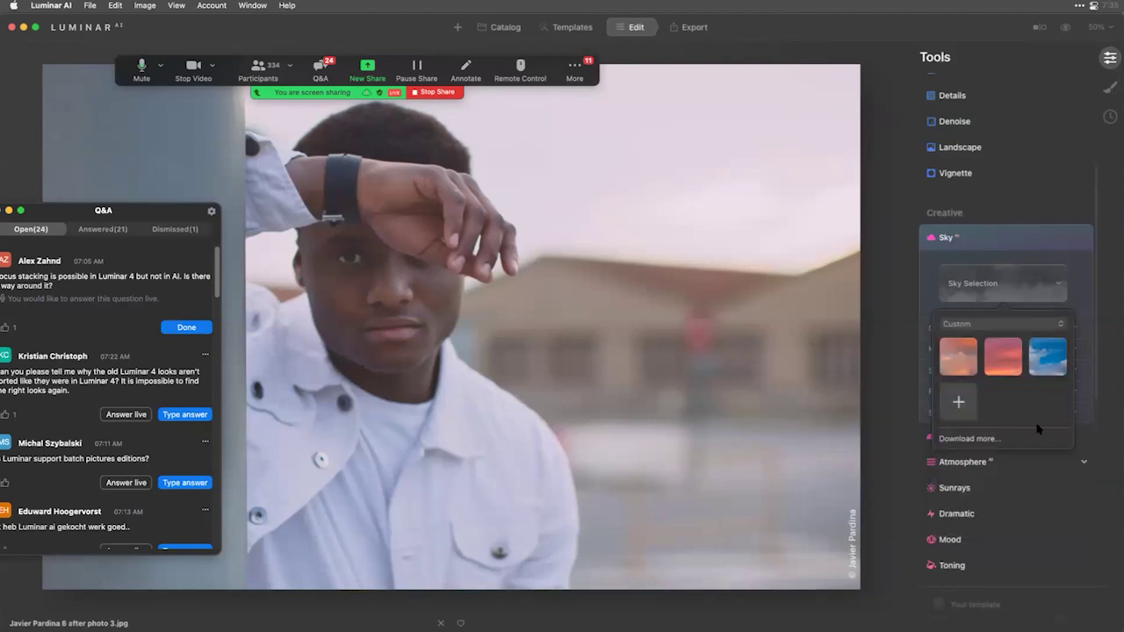
left_click(964, 364)
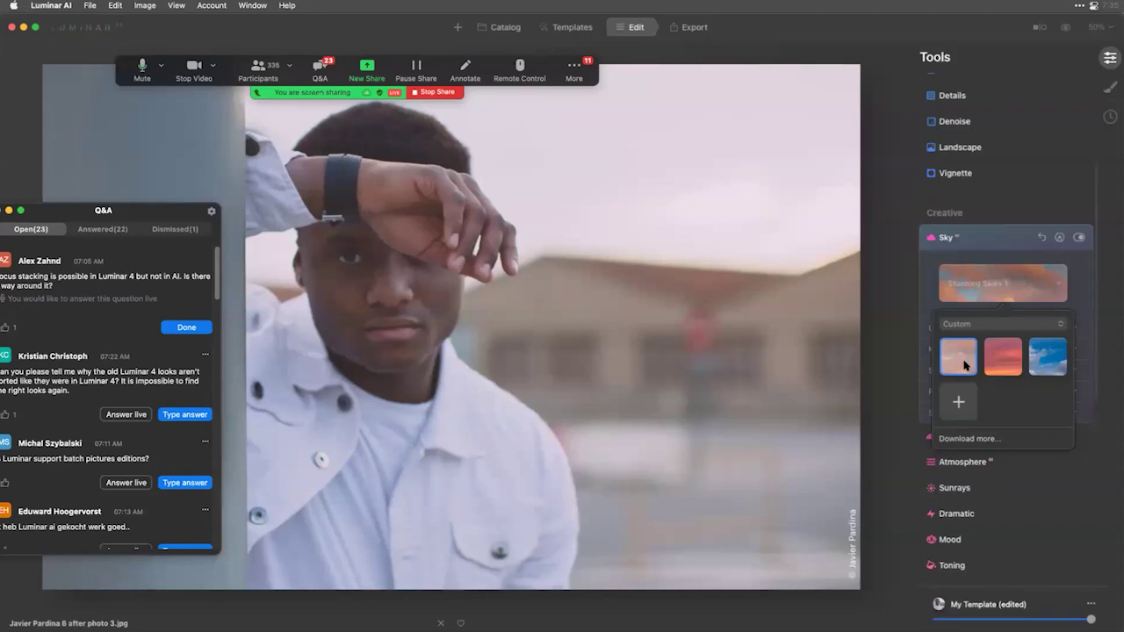
left_click(996, 250)
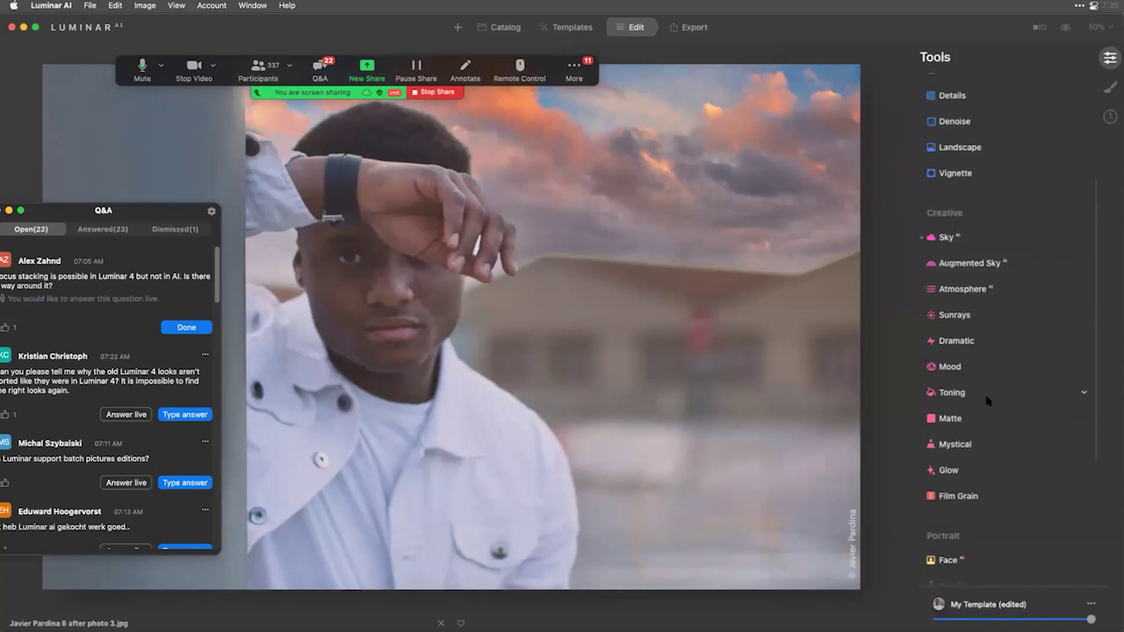
In the Sky tool's sky adjustments, set Defocus to 52 and Grain to 11 for the replaced sky.
scroll(985, 379, "up", 1)
left_click(974, 273)
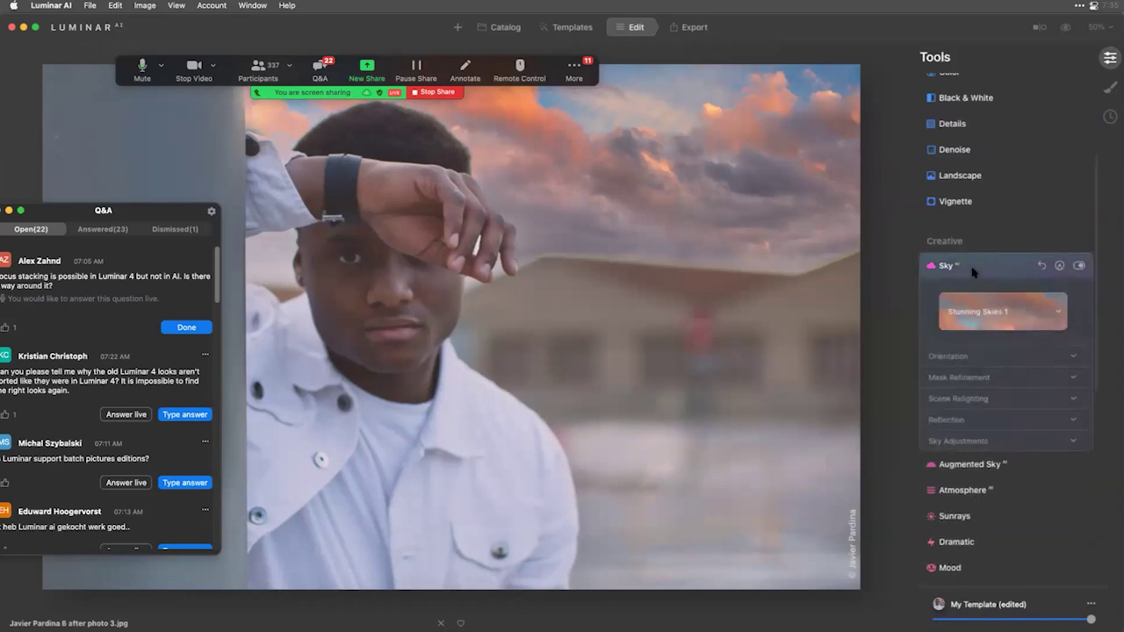
left_click(983, 440)
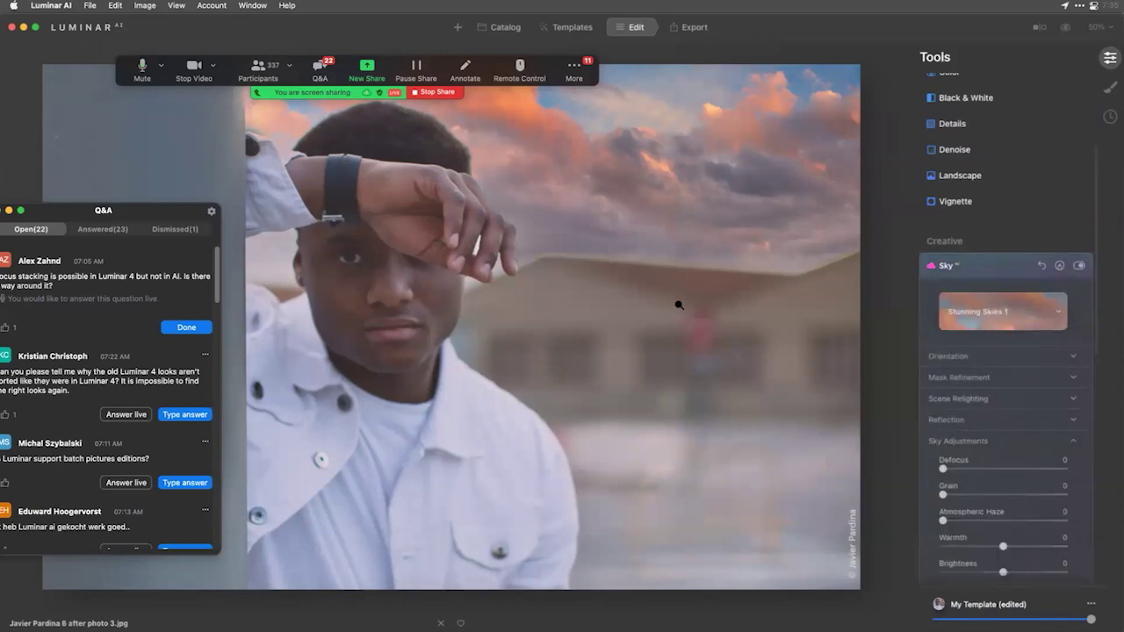
left_click_drag(944, 468, 1016, 474)
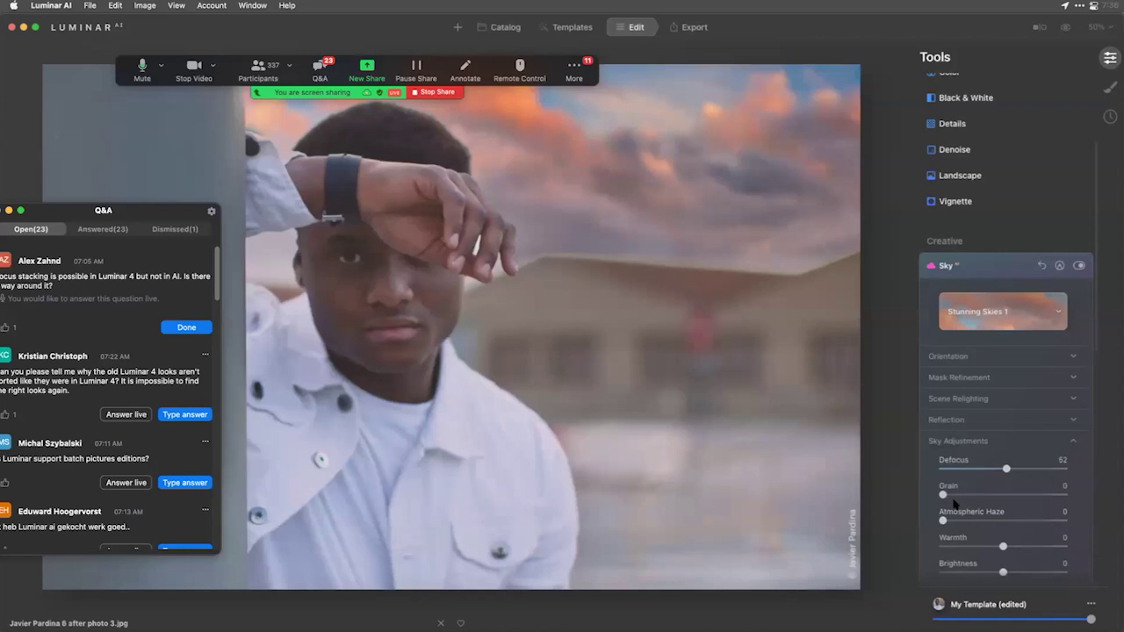
left_click_drag(950, 497, 974, 496)
double_click(673, 284)
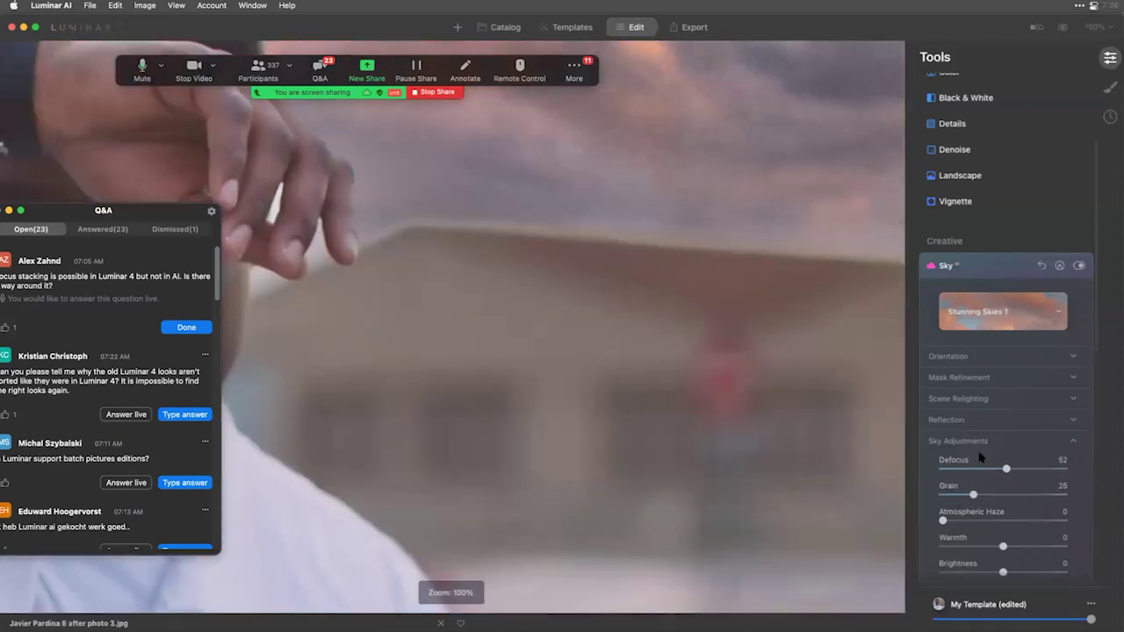
mouse_move(973, 496)
left_mouse_down()
mouse_move(1016, 496)
mouse_move(956, 501)
left_mouse_up()
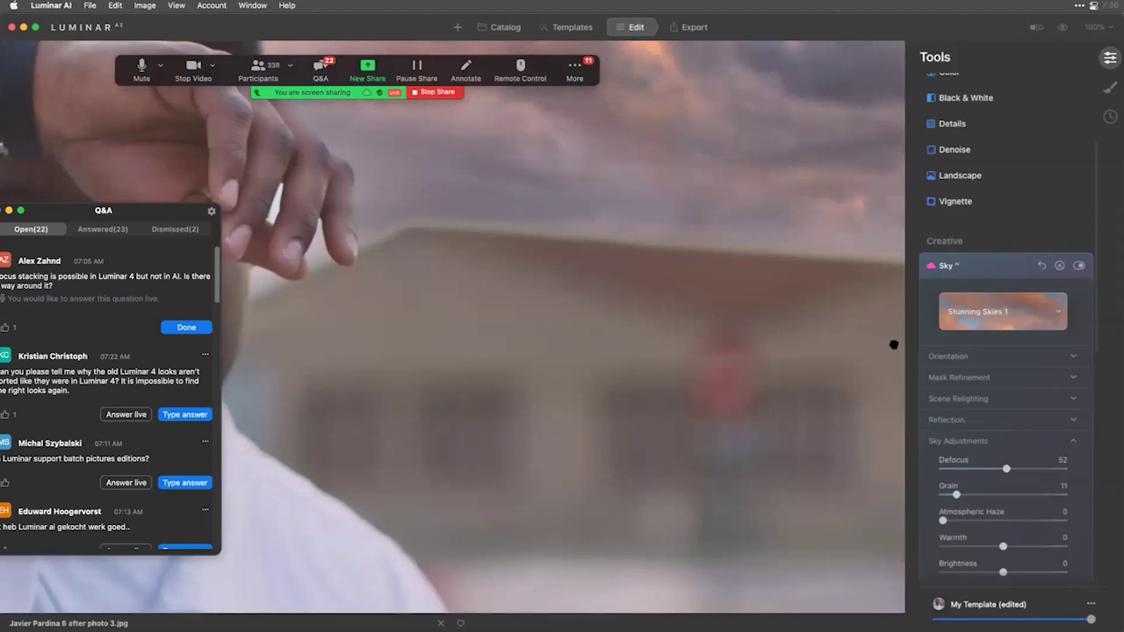
Set the sky's Relight Strength to 36 and refine its mask with Global at 56 and Fix Details at 64.
left_click(979, 402)
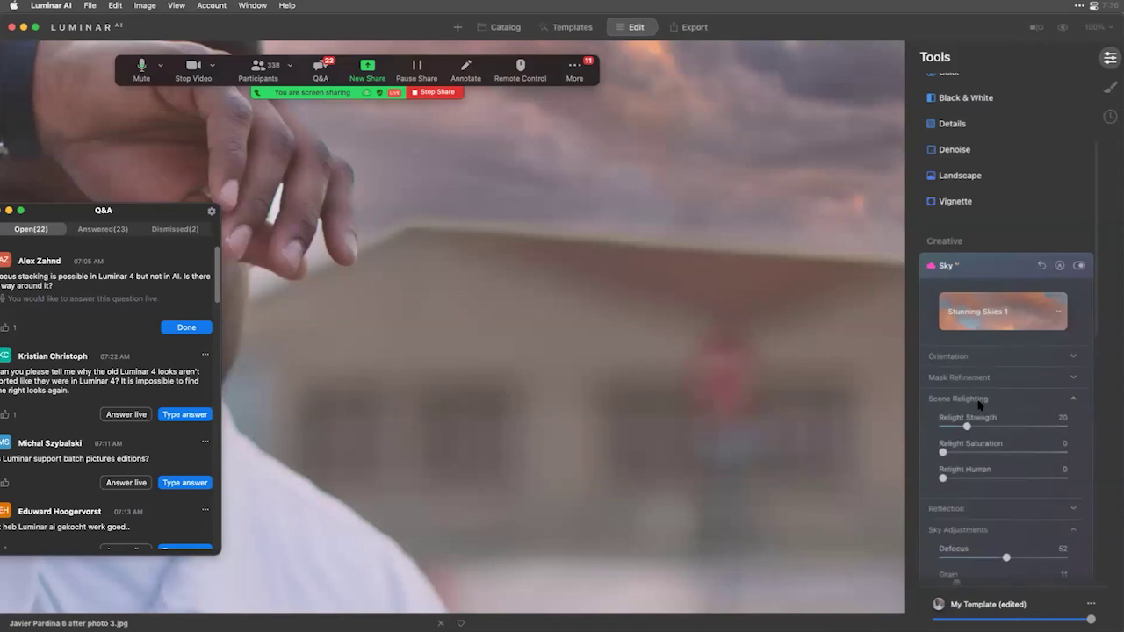
mouse_move(967, 426)
left_mouse_down()
mouse_move(1094, 436)
mouse_move(986, 437)
left_mouse_up()
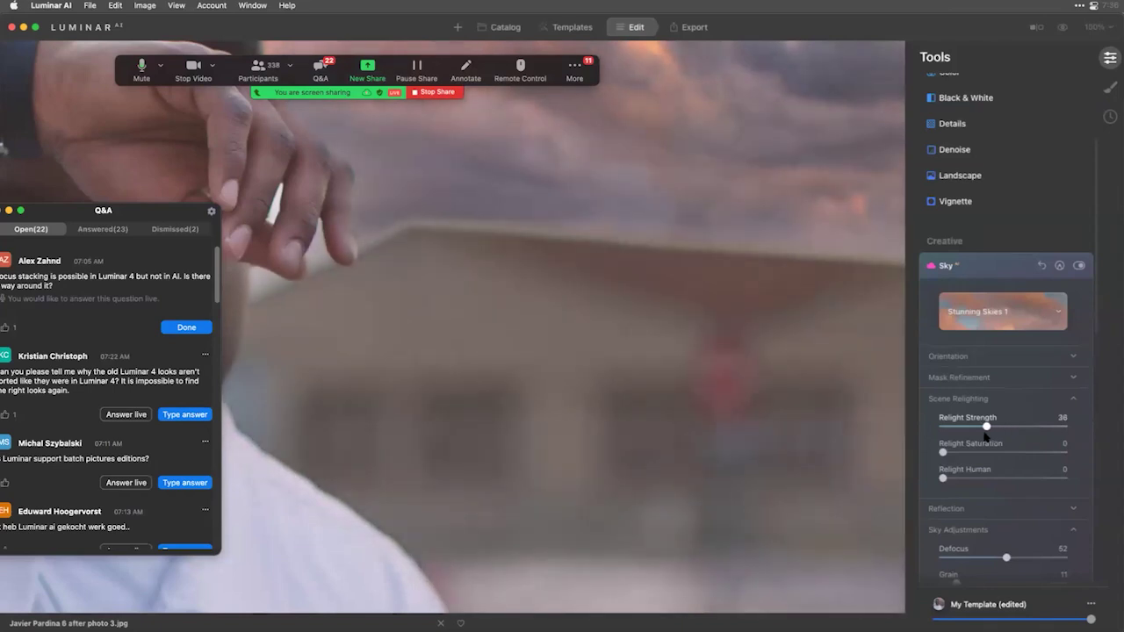
left_click(962, 378)
left_click_drag(988, 408, 1005, 406)
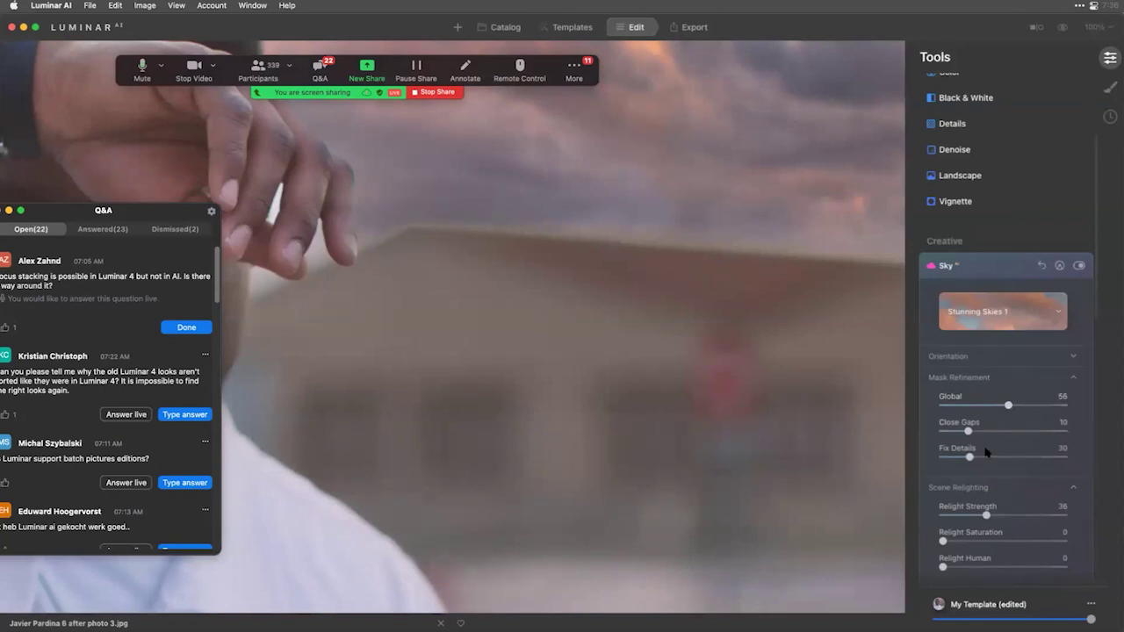
left_click_drag(970, 457, 1016, 457)
key("super+0")
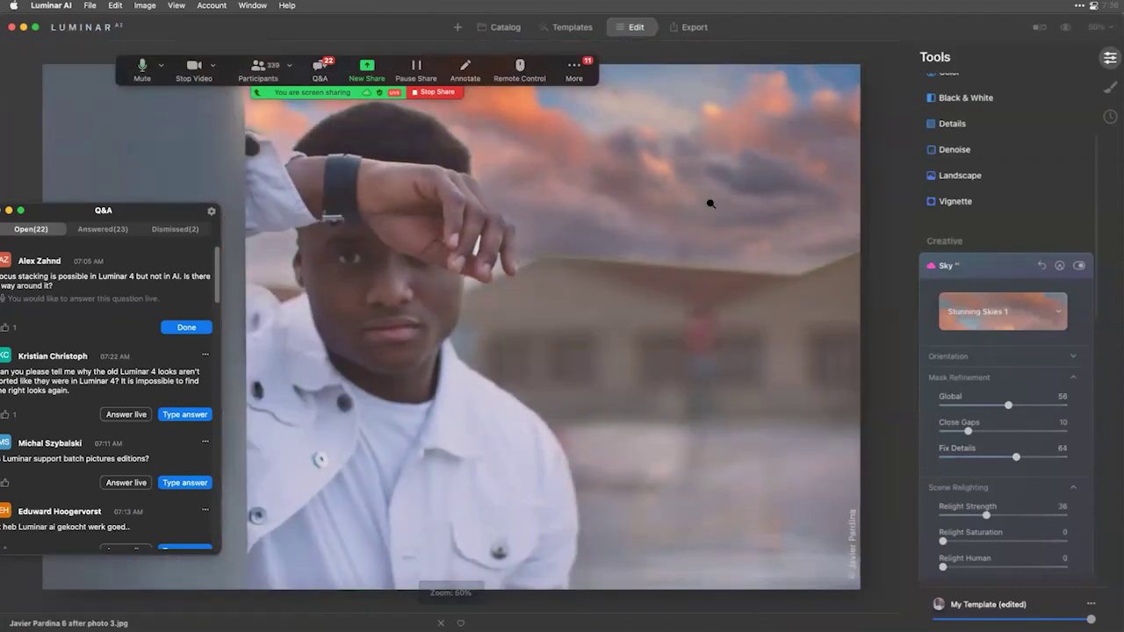
Try the cloudy blue custom sky, and replace it with Blue Sky 6 from the Blue Sky category.
left_click(1001, 307)
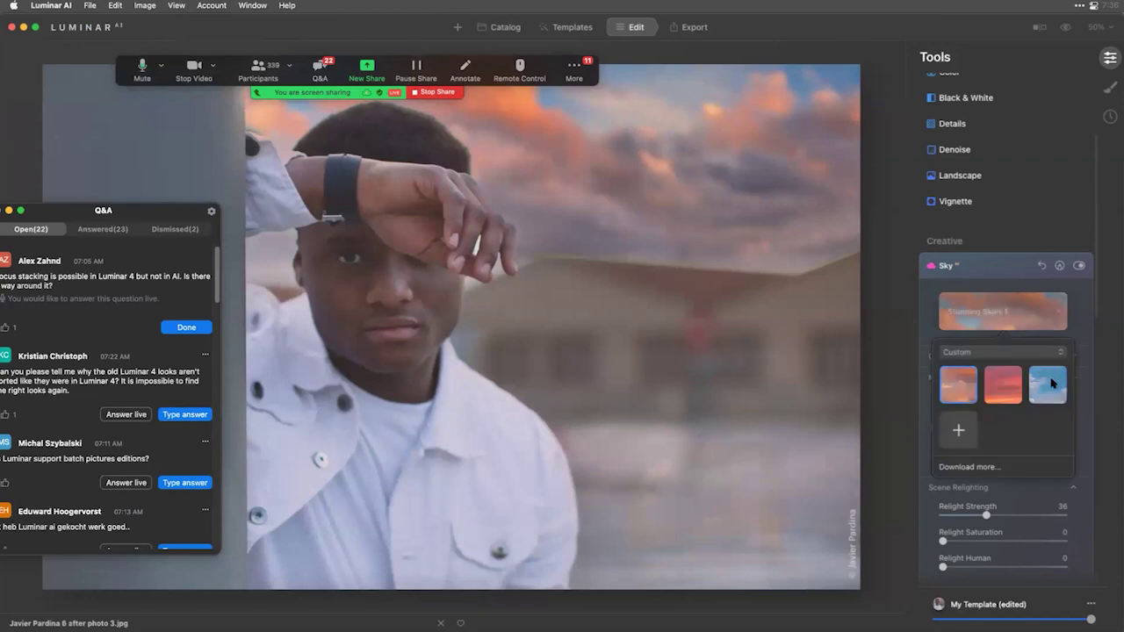
left_click(1052, 383)
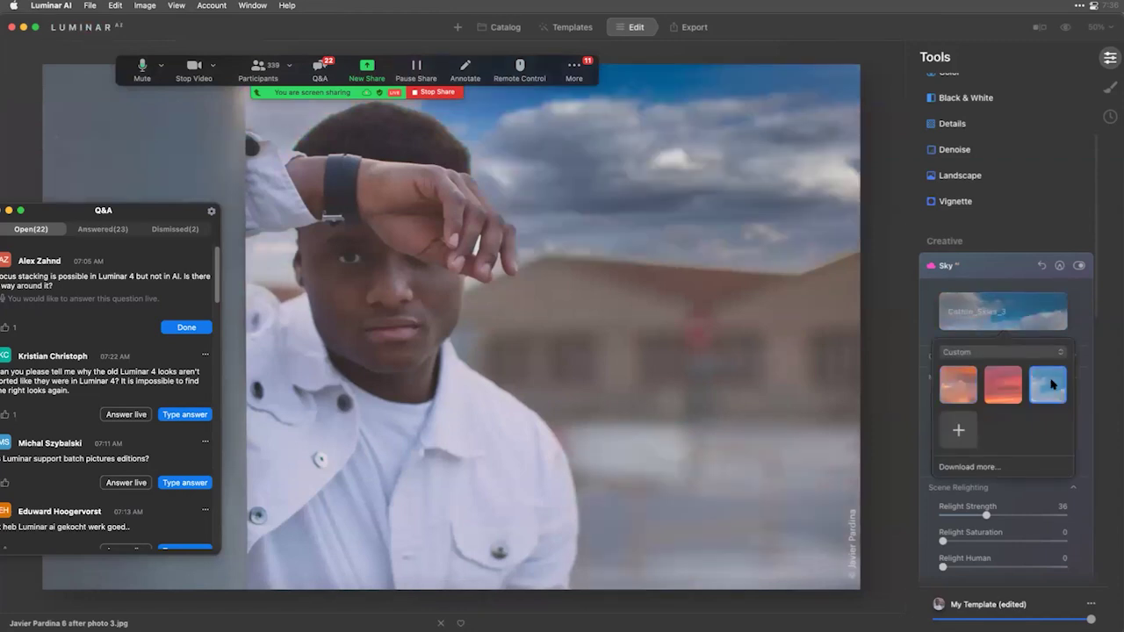
left_click(1004, 352)
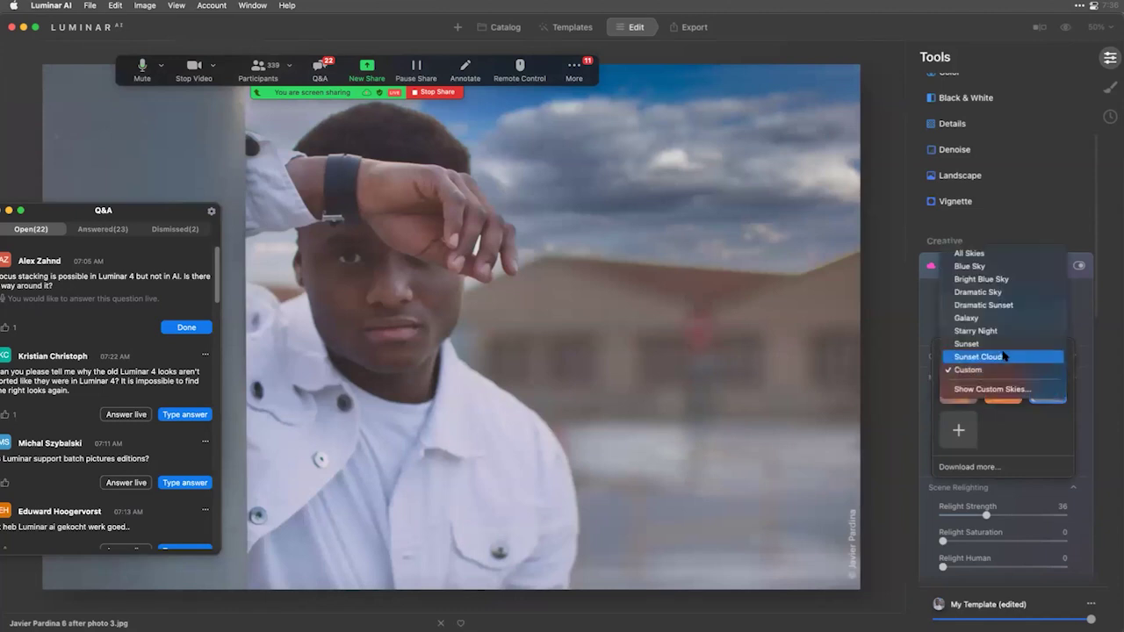
left_click(995, 267)
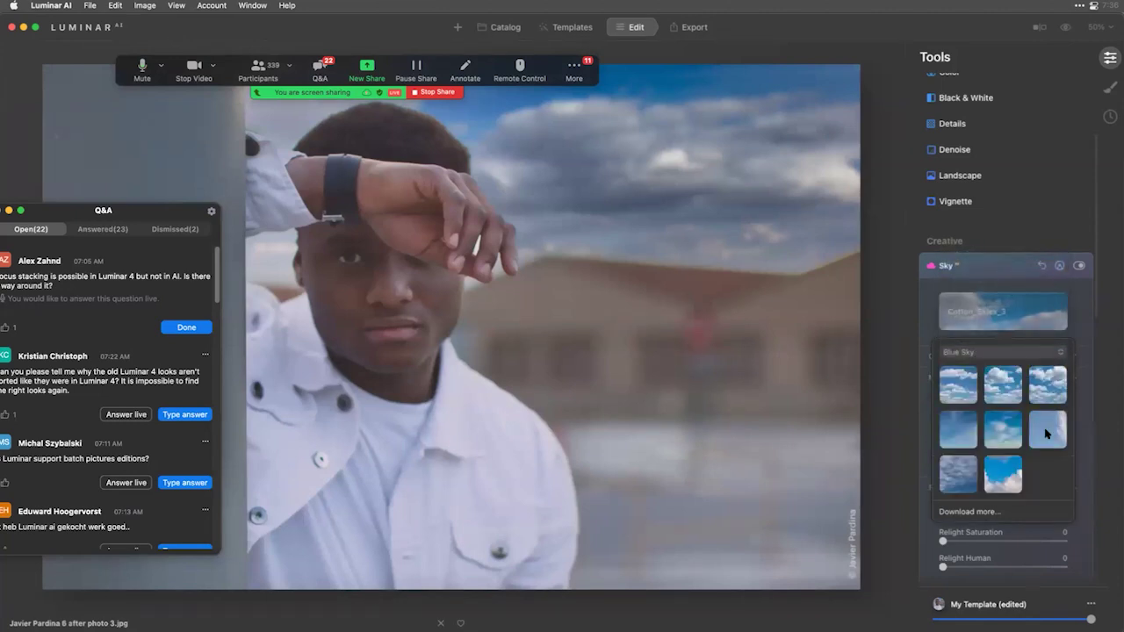
left_click(1051, 439)
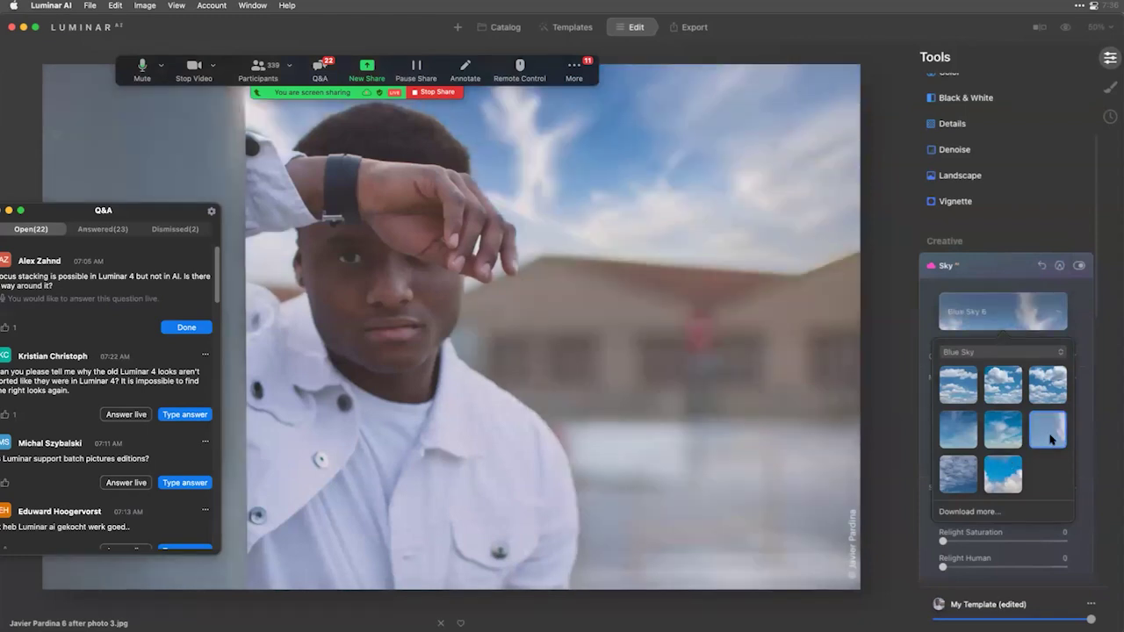
left_click(1001, 530)
Adjust the scene relighting for the replaced sky, setting Relight Strength to 66 and Relight Human to 60.
scroll(997, 428, "down", 3)
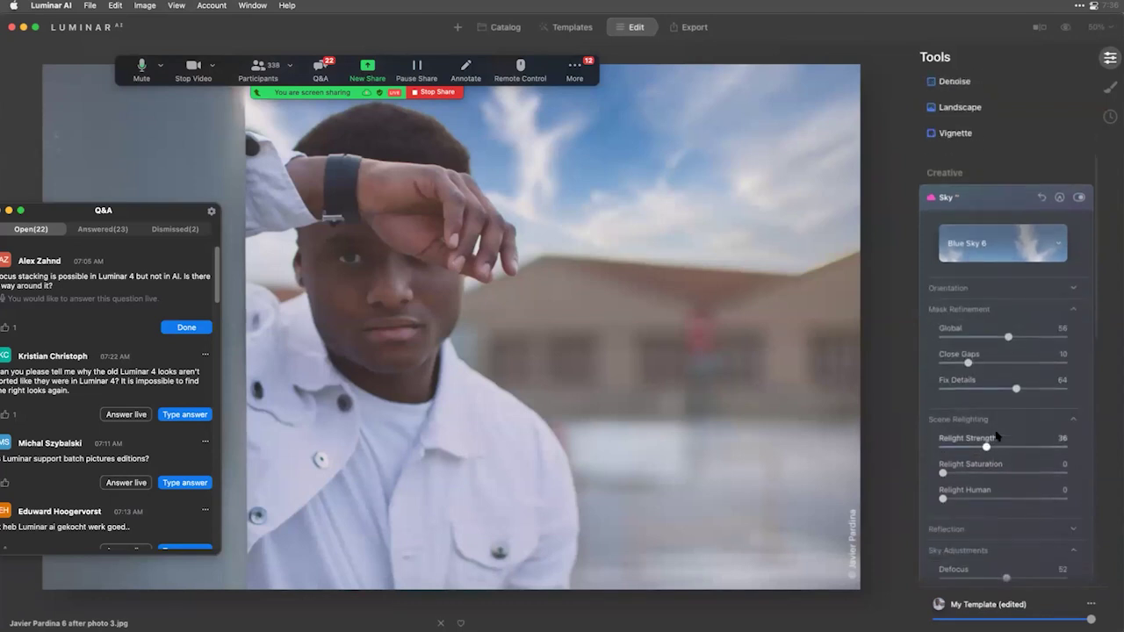
left_click_drag(985, 415, 1026, 413)
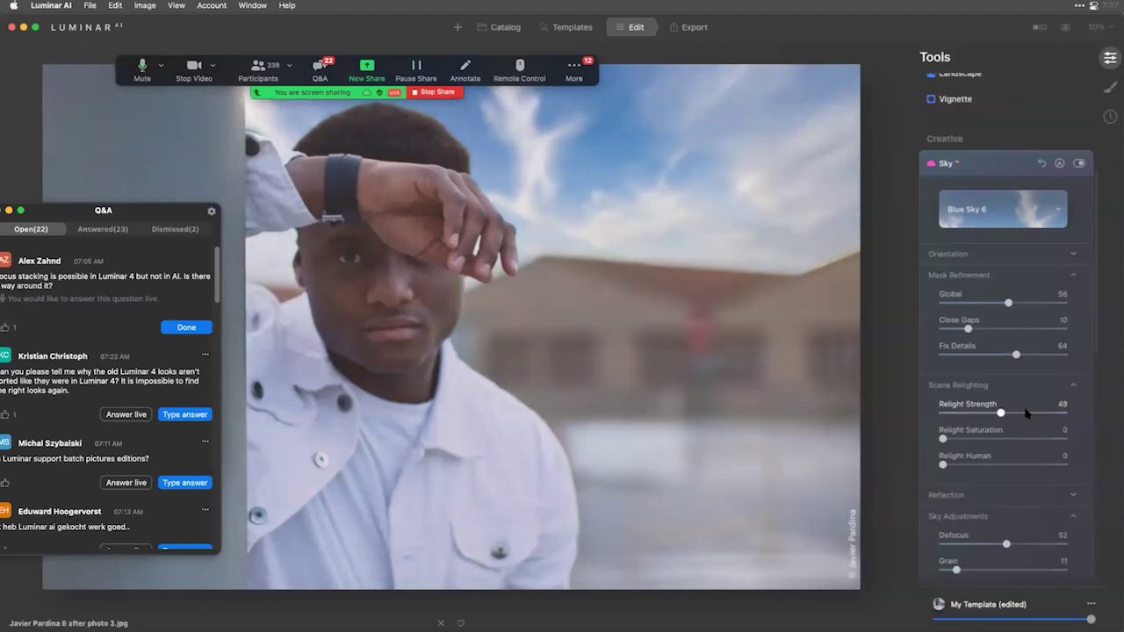
left_click(1026, 413)
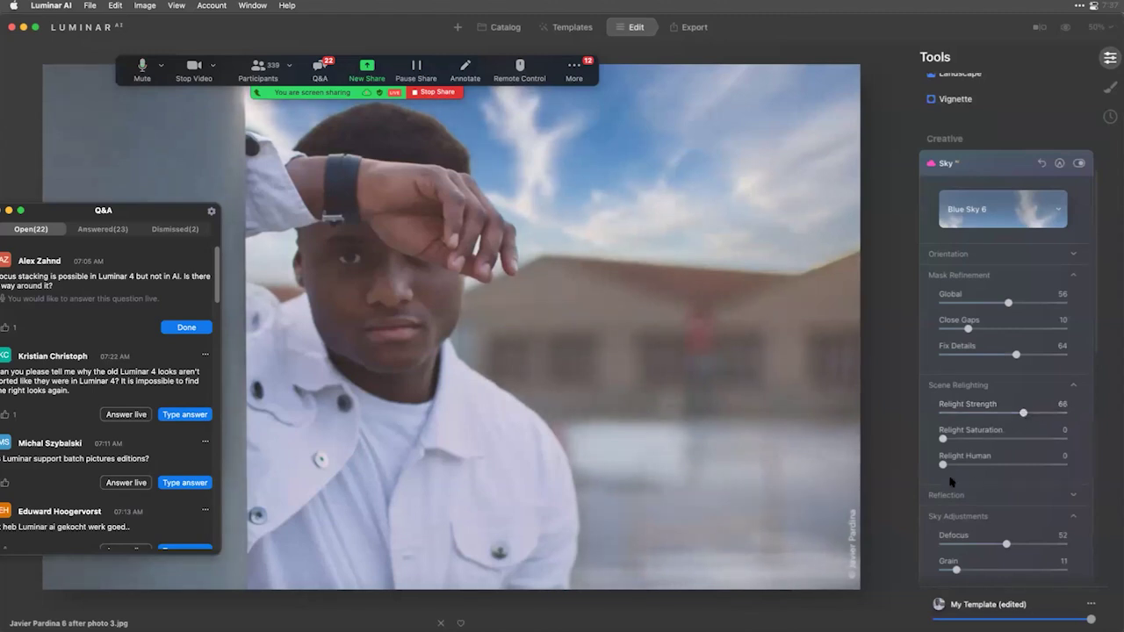
left_click(1048, 465)
mouse_move(1048, 464)
left_mouse_down()
mouse_move(934, 464)
mouse_move(1027, 459)
left_mouse_up()
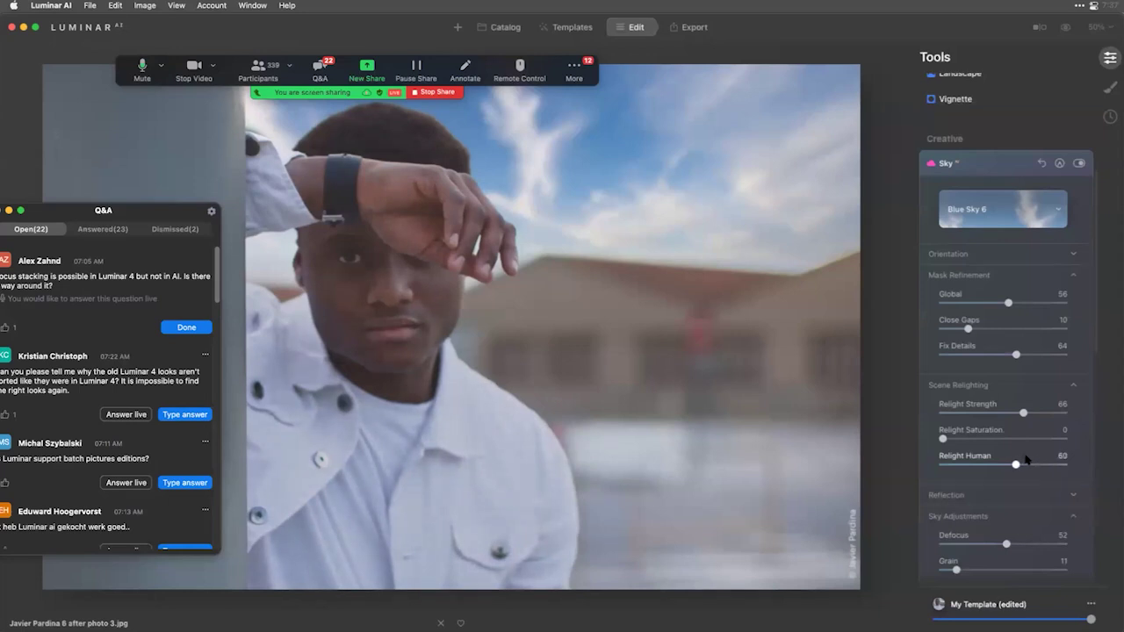
Try the first Blue Sky preset, and replace the sky with Dramatic Sunset 1 from the Dramatic Sunset category.
left_click(1033, 215)
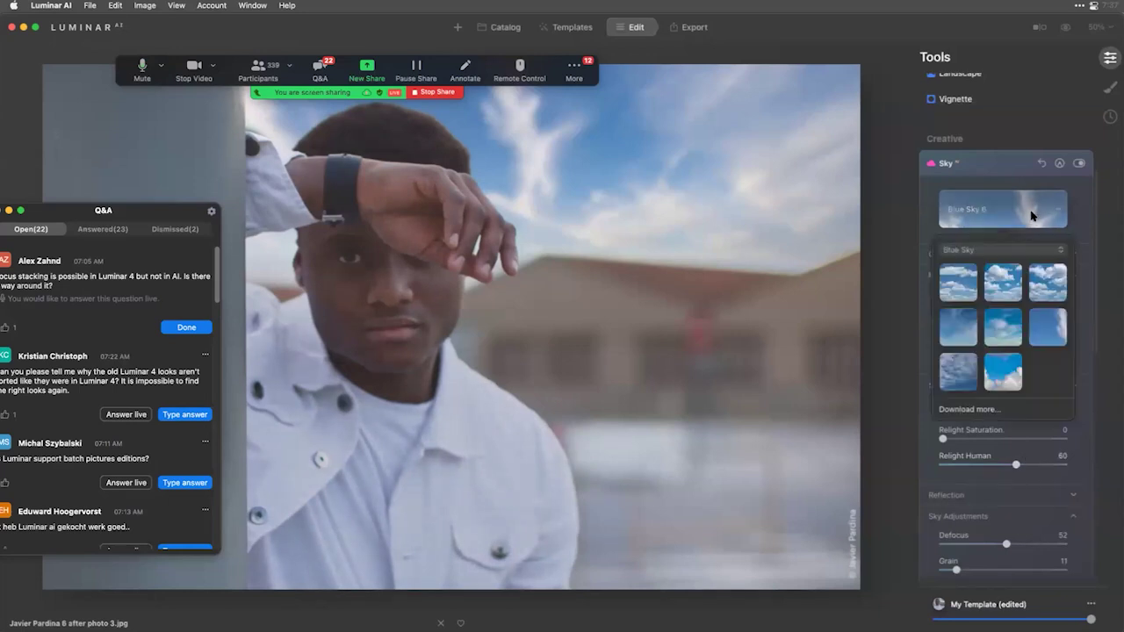
left_click(959, 290)
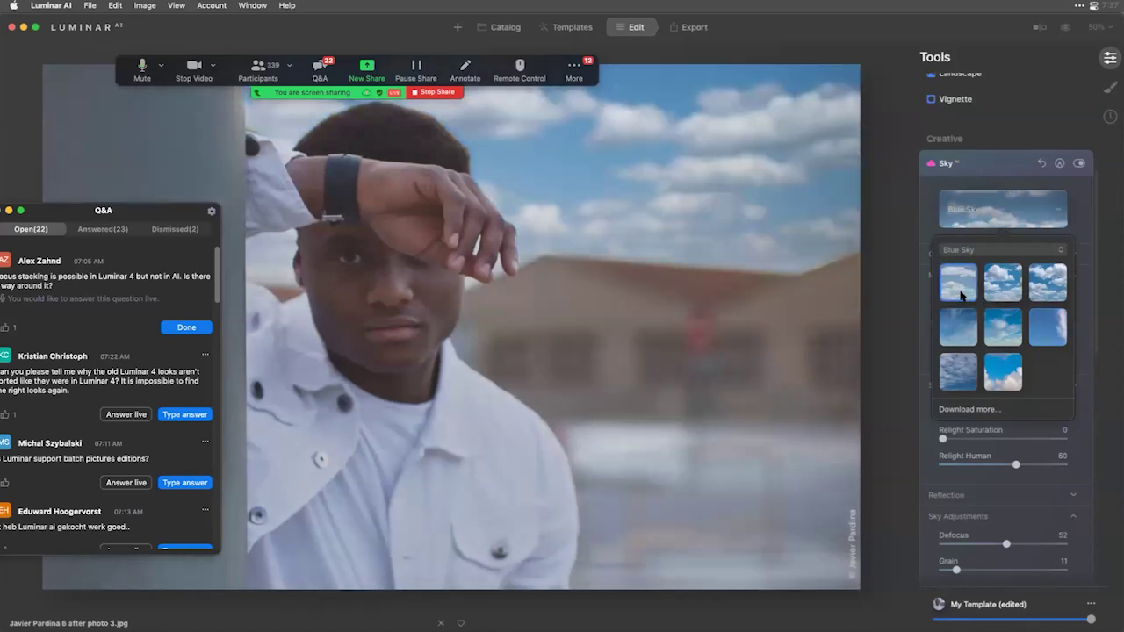
left_click(980, 251)
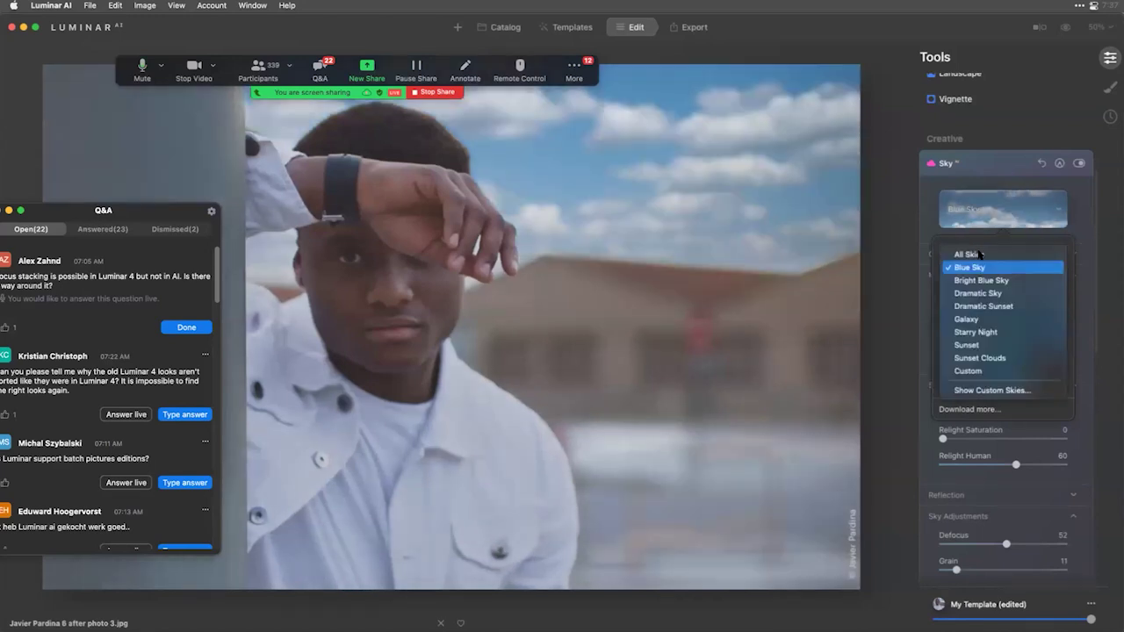
left_click(983, 304)
left_click(957, 287)
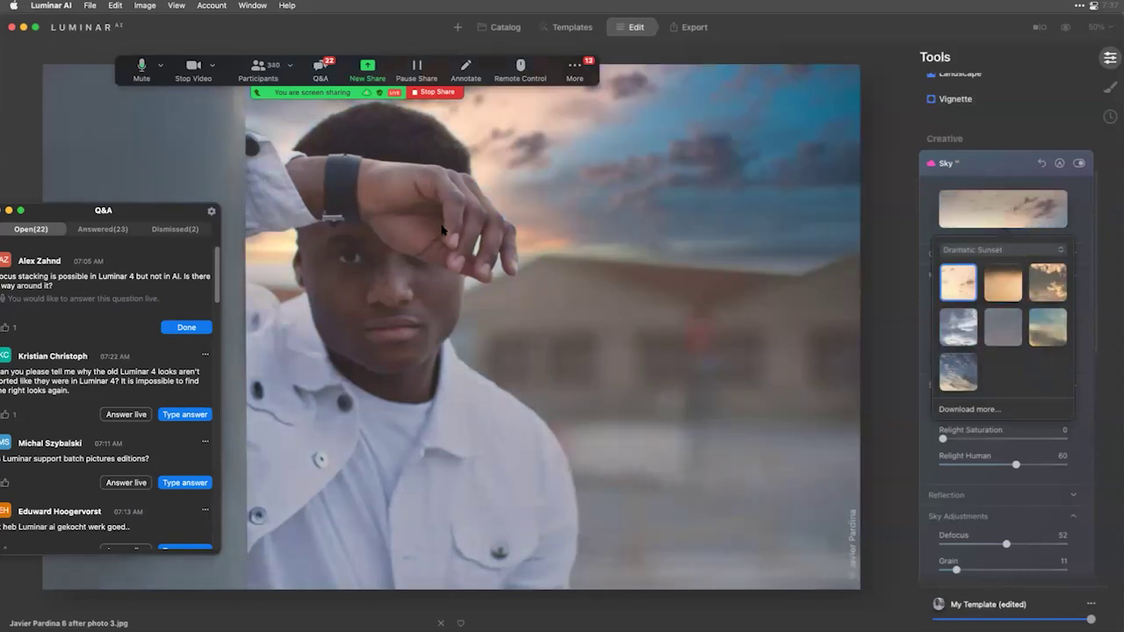
Set Relight Saturation to 24 and Relight Human to 24 for the sunset sky.
left_click(971, 437)
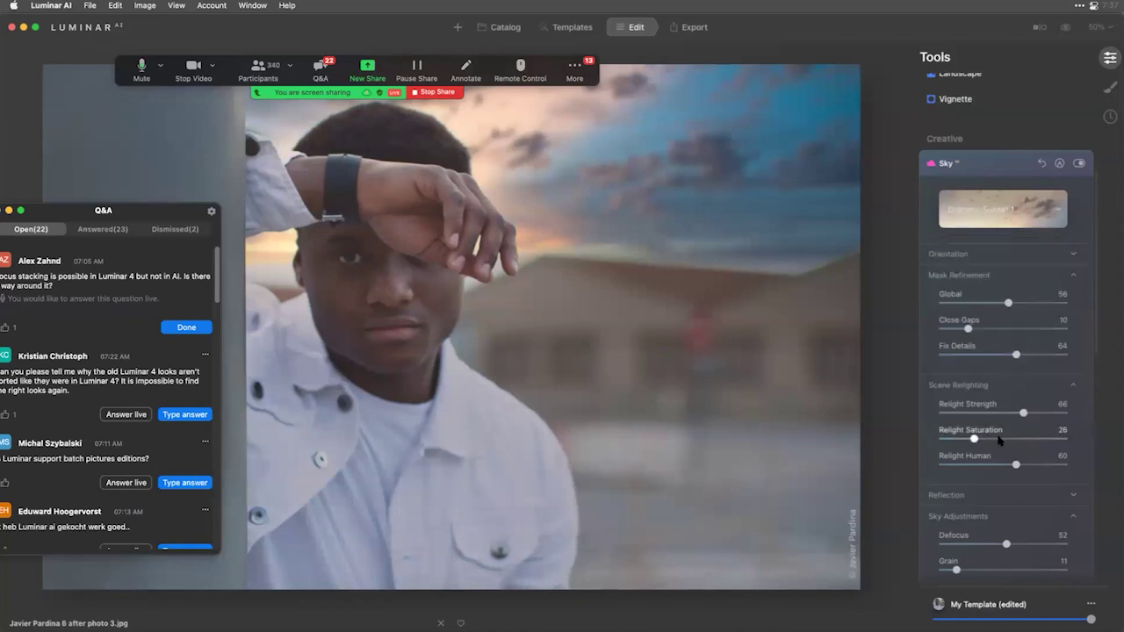
left_click_drag(934, 443, 966, 443)
left_click_drag(1016, 464, 969, 473)
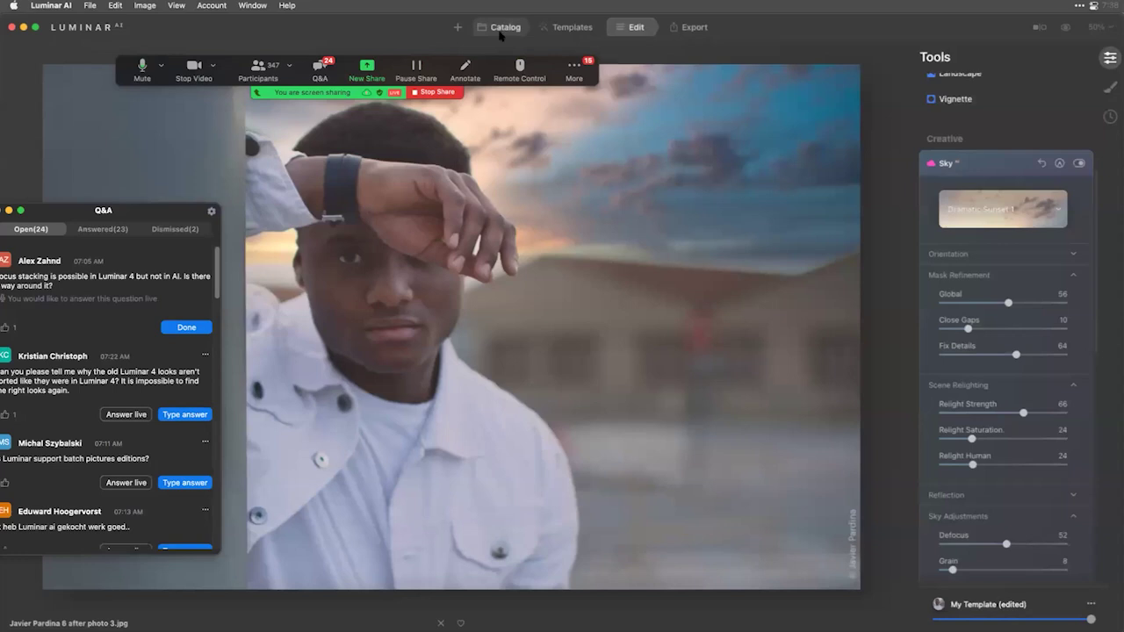
Move the Q&A window aside and open the full-length photo of the man in a leather jacket from the Luminar_Live_Photos folder.
left_click_drag(143, 218, 198, 178)
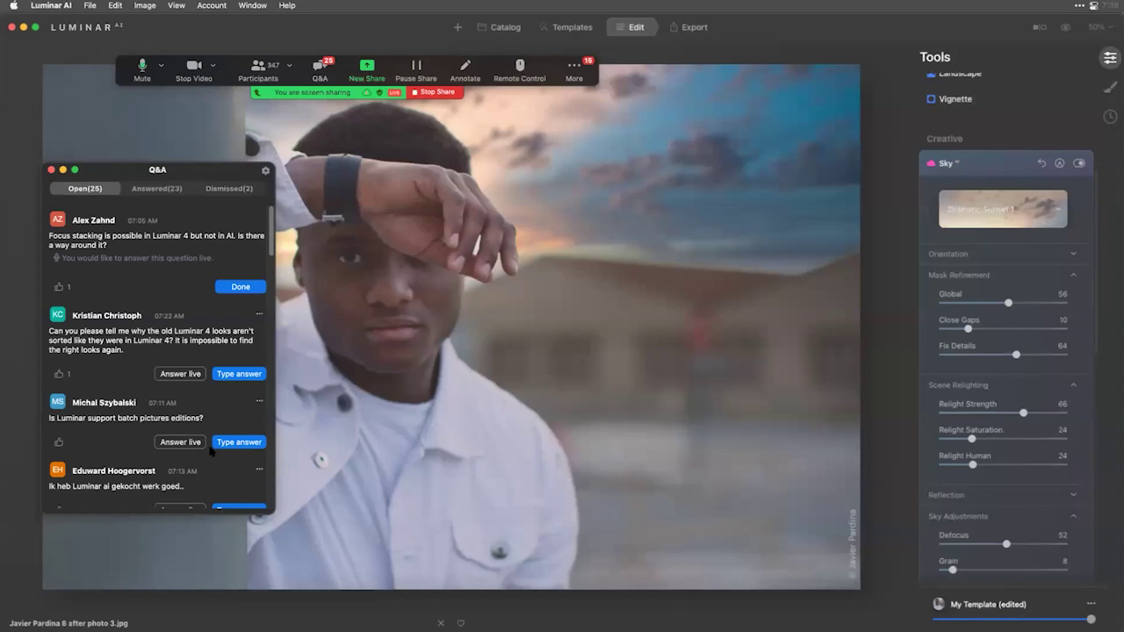
left_click(510, 30)
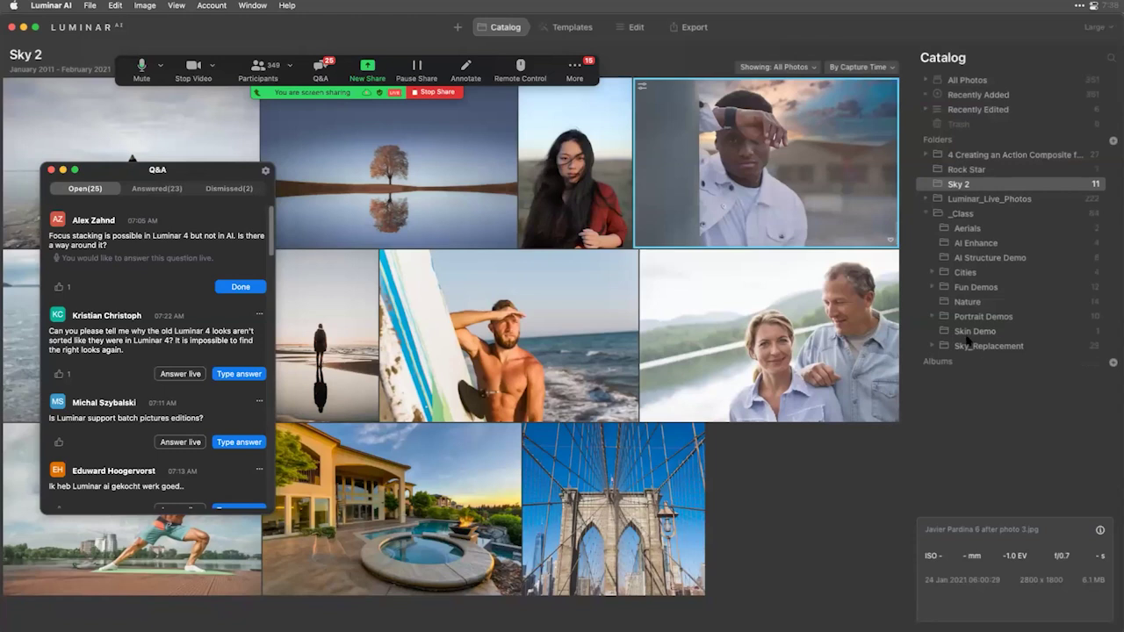
left_click(998, 197)
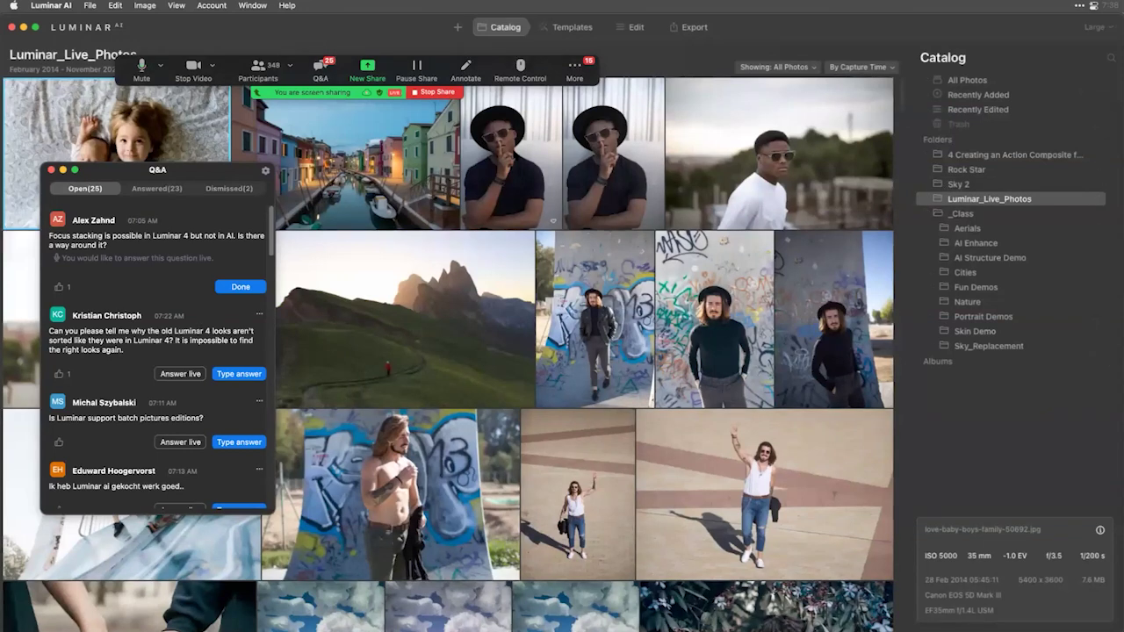
left_click(213, 161)
left_click_drag(214, 169, 163, 47)
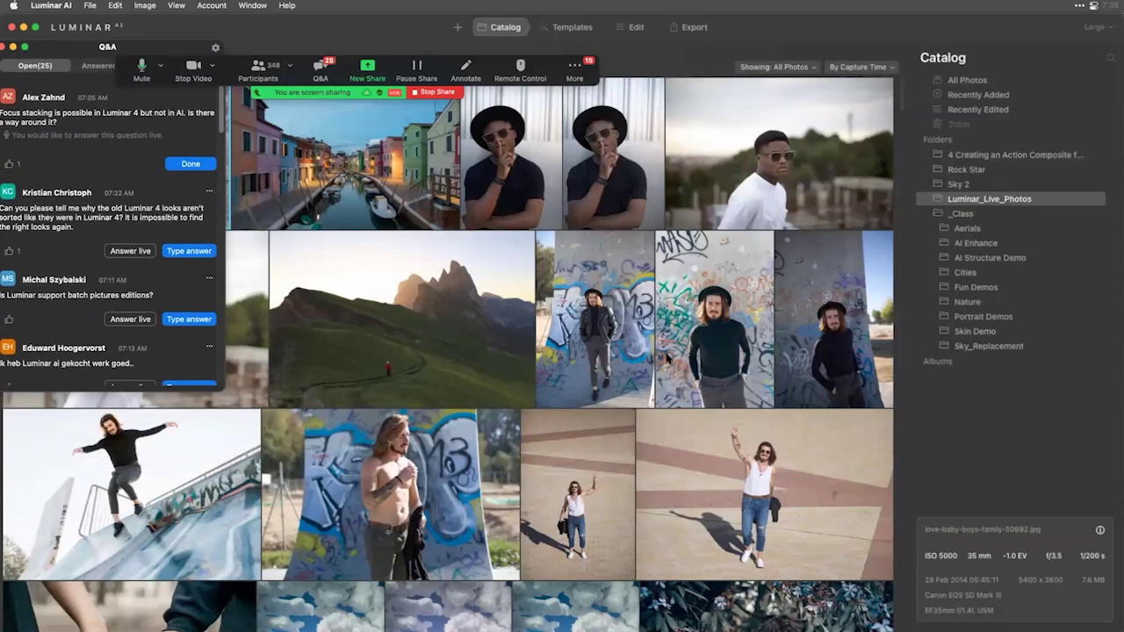
double_click(613, 318)
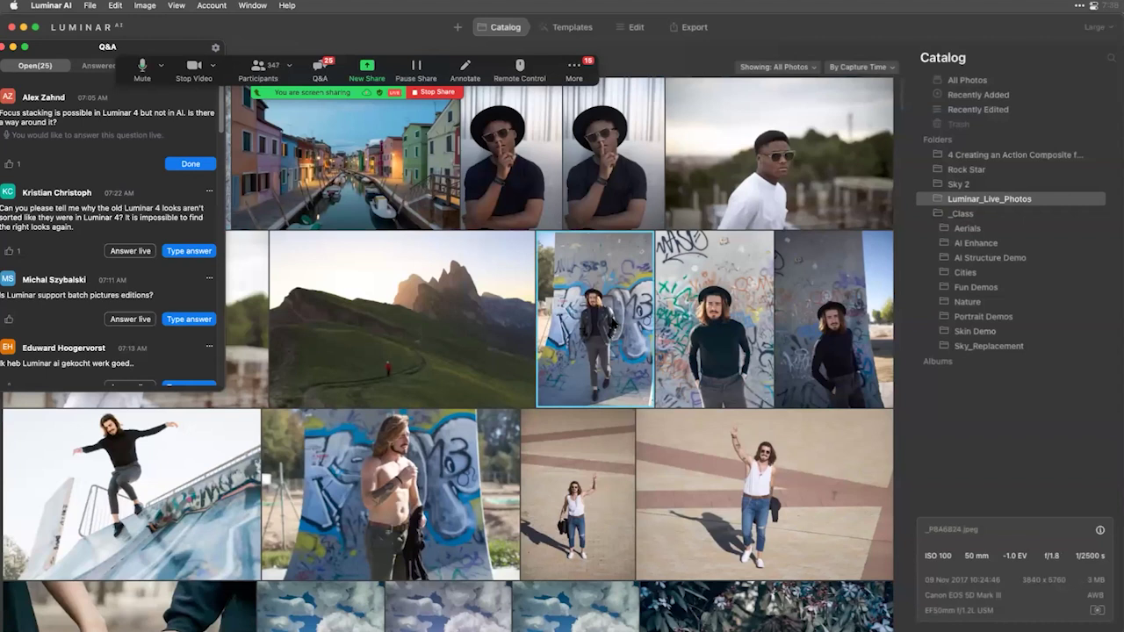
Apply the Light Wash template from the suggested Influencer collection to the graffiti-wall photo.
left_click(573, 28)
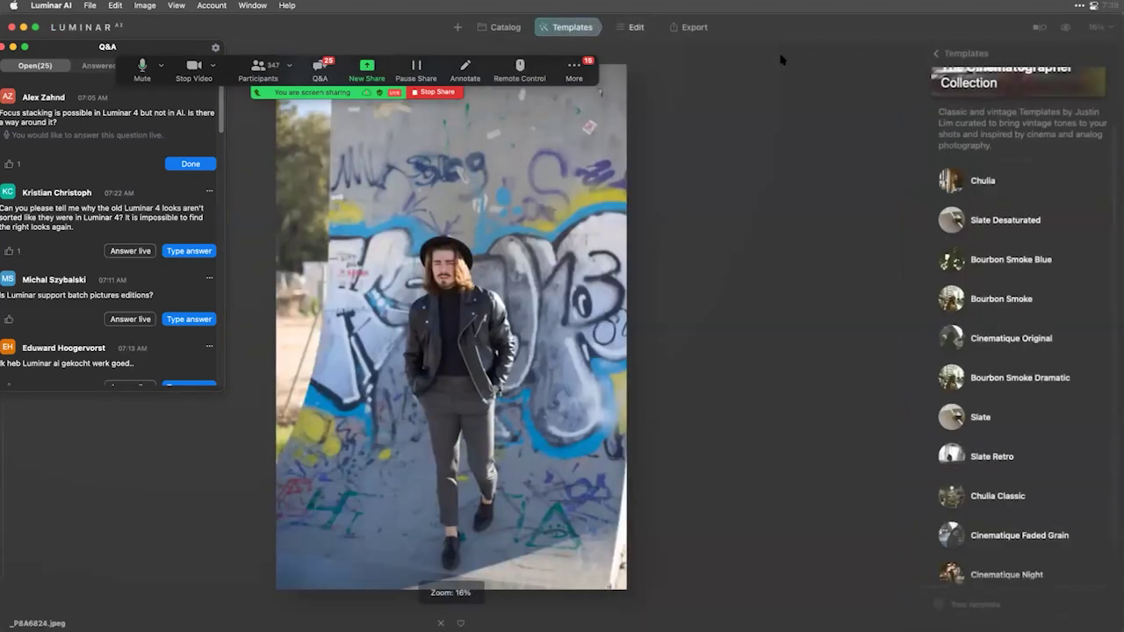
left_click(937, 56)
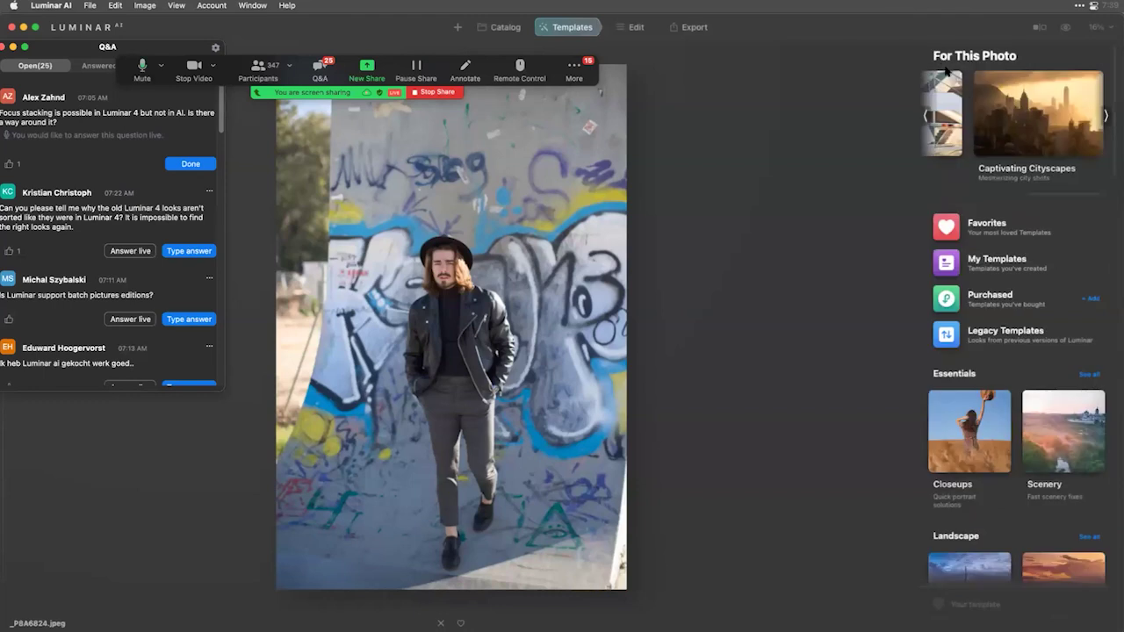
left_click(926, 115)
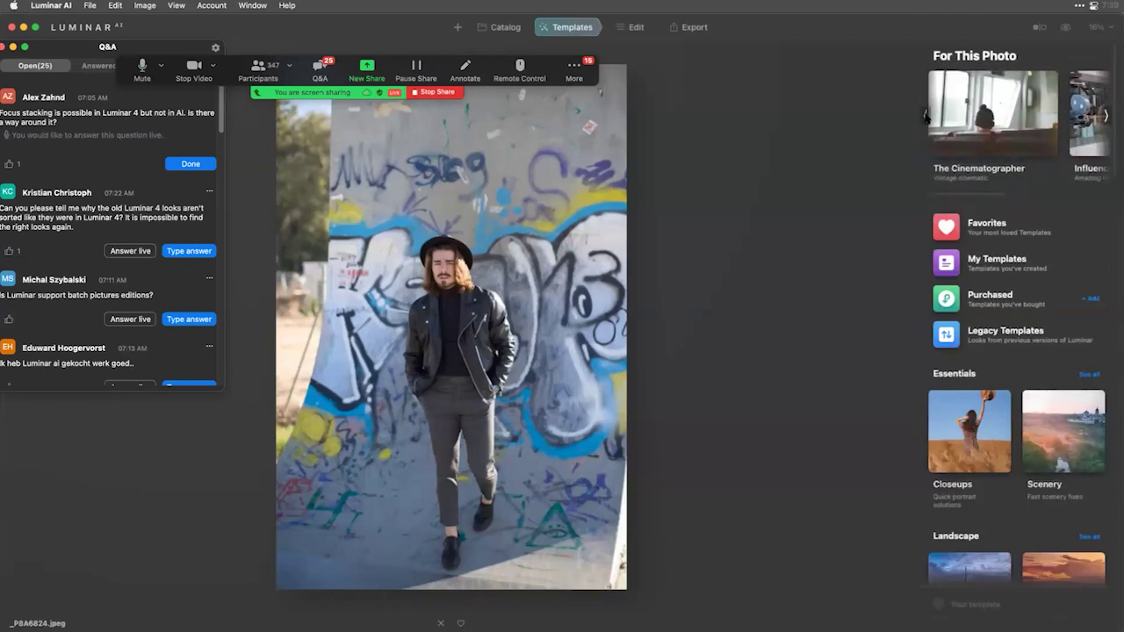
left_click(1107, 117)
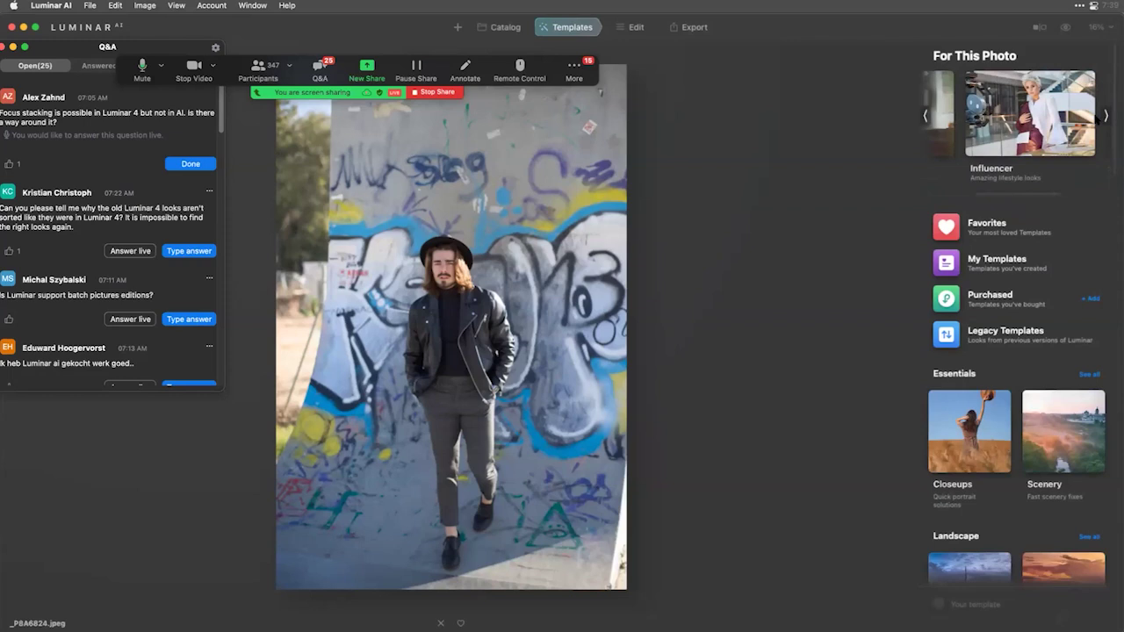
left_click(1030, 114)
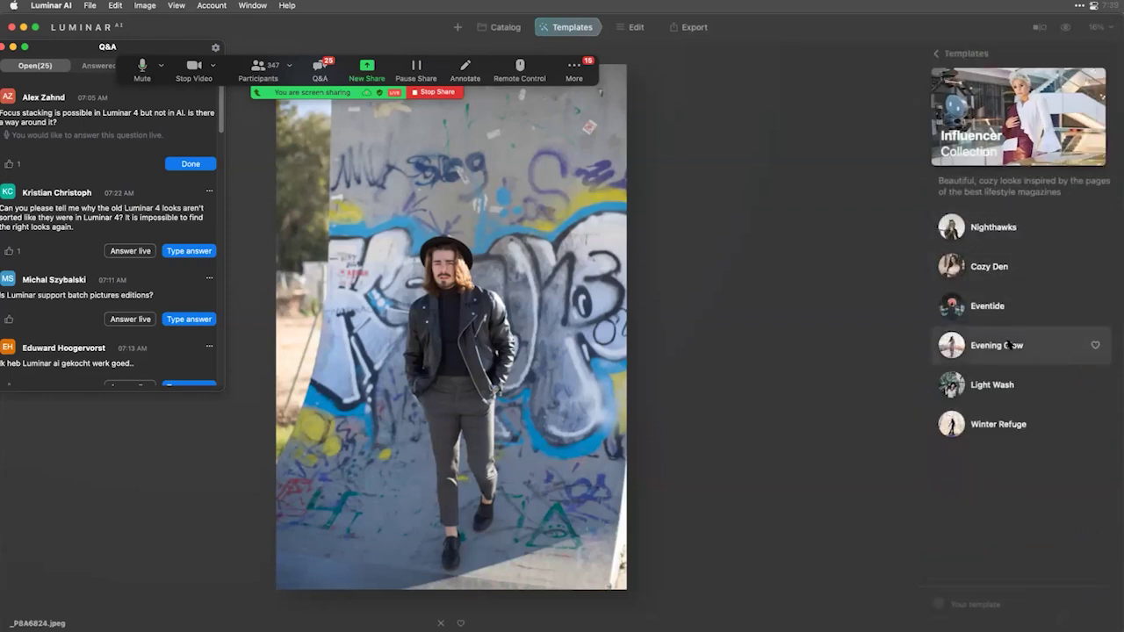
left_click(993, 388)
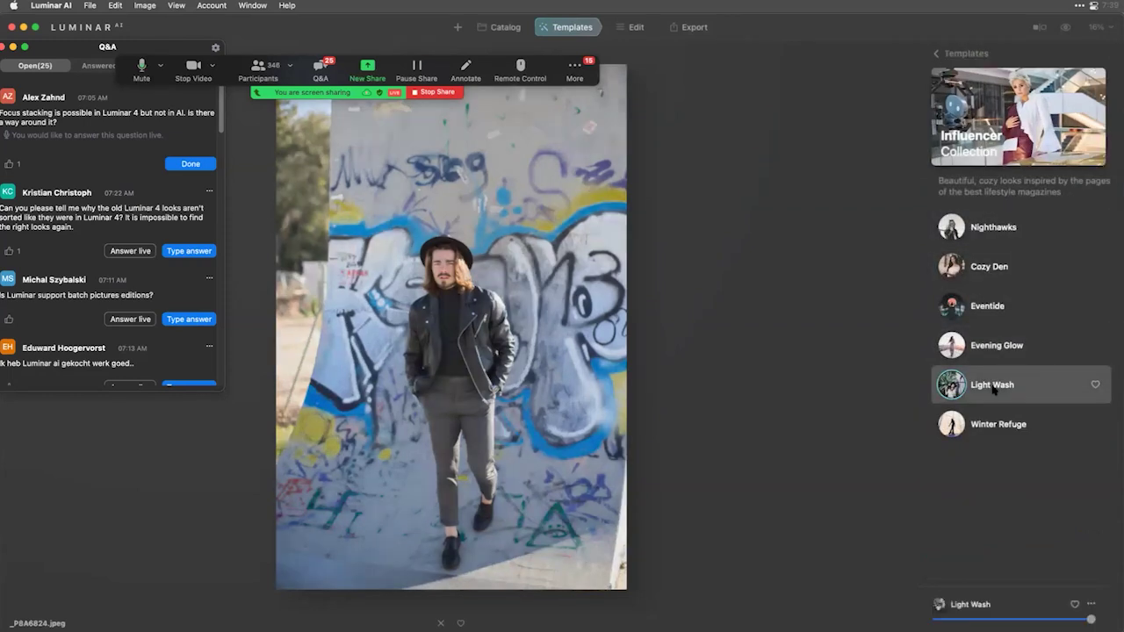
Open the graffiti-wall portrait for editing, then slightly increase its Enhance Accent and Structure Amount.
left_click(636, 27)
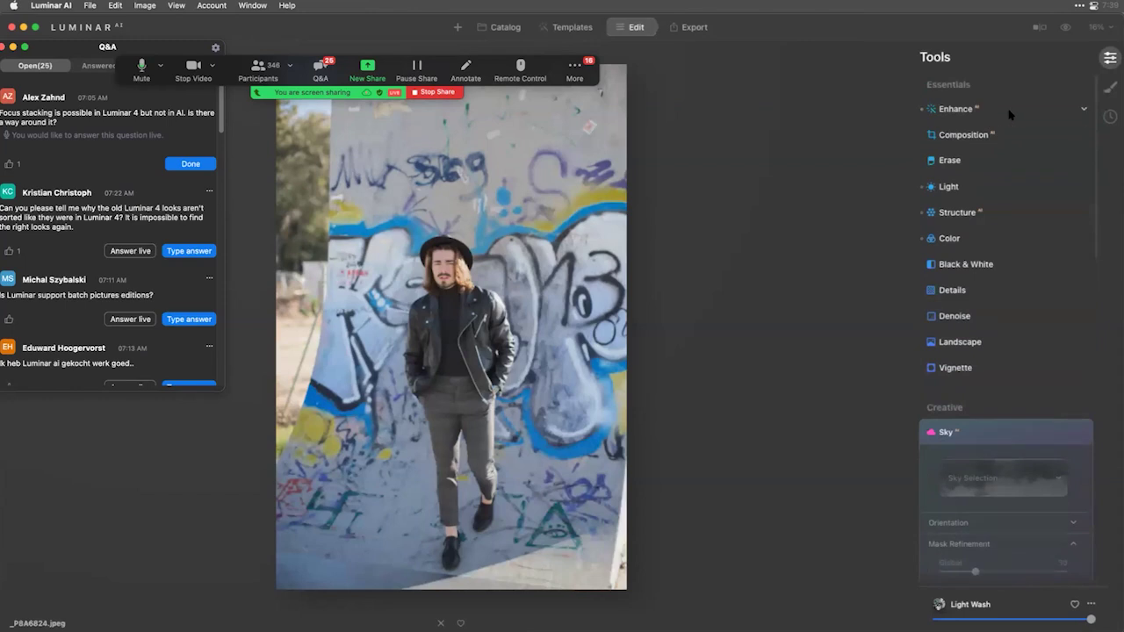
left_click(1010, 113)
left_click(1019, 149)
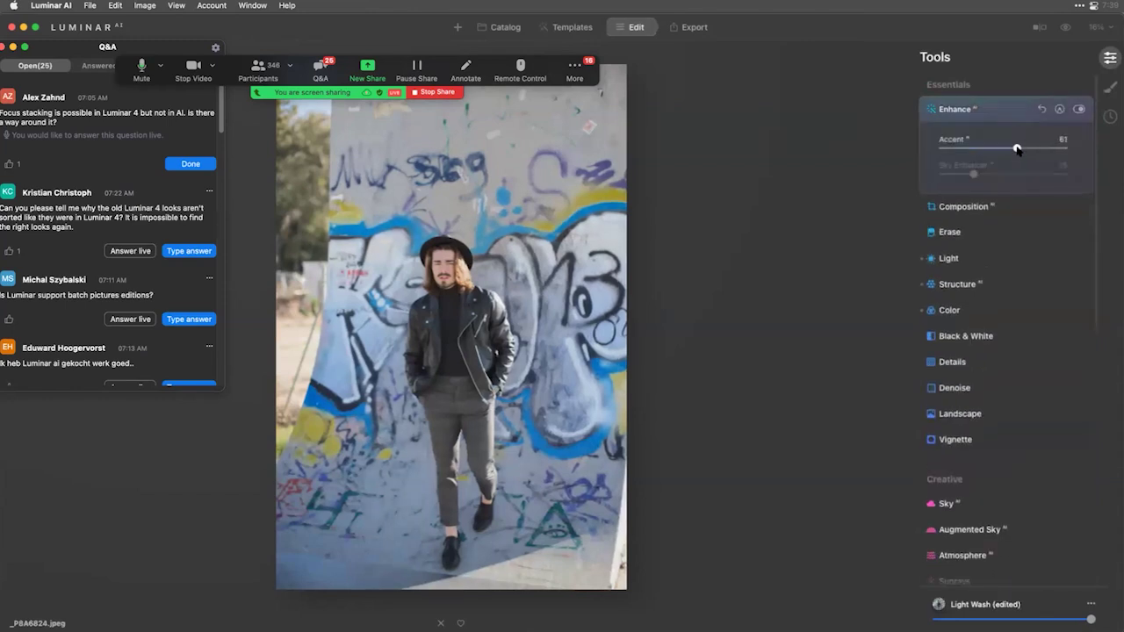
left_click_drag(1017, 148, 1022, 149)
left_click(968, 290)
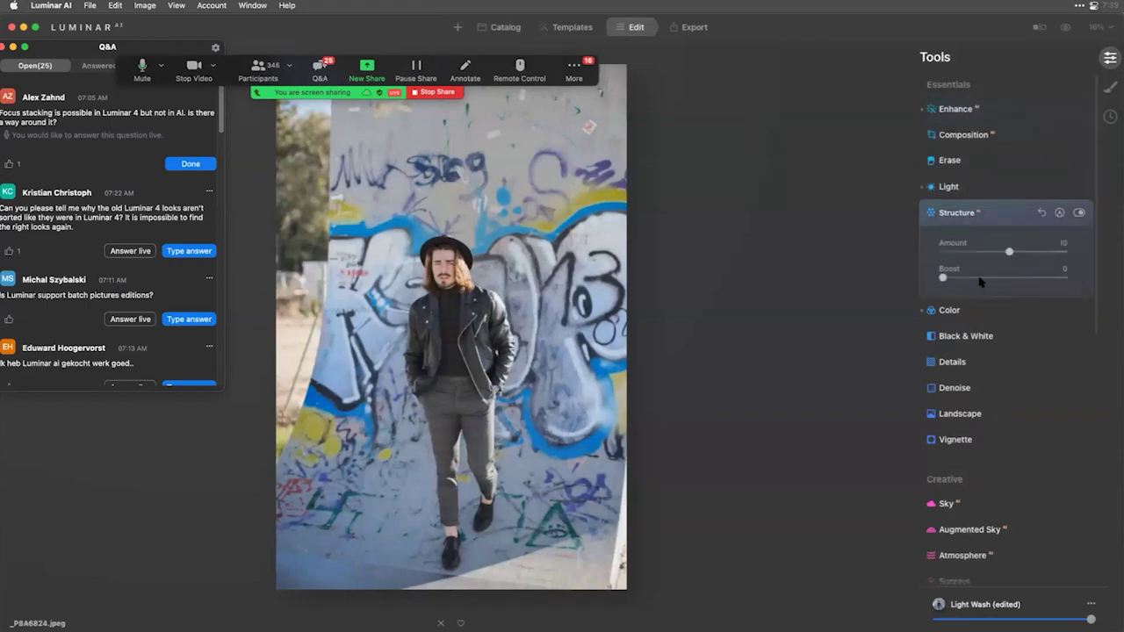
left_click_drag(1009, 252, 1019, 253)
Add a vignette with Amount -41, Inner Light 18 and Feather 100 to the graffiti-wall portrait.
left_click(970, 441)
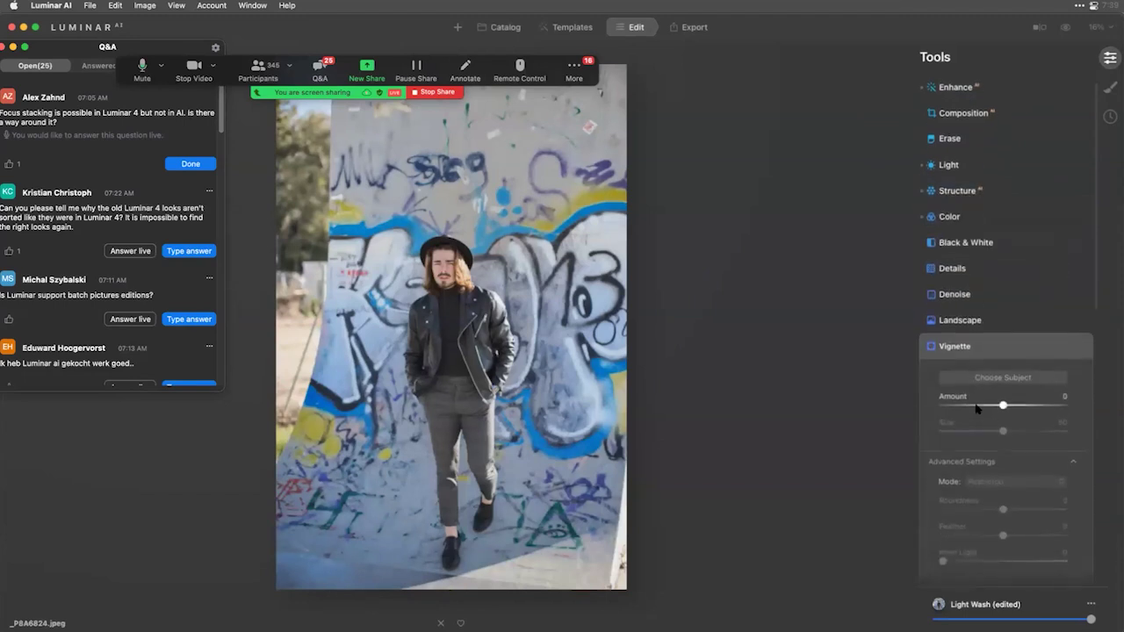
left_click(977, 405)
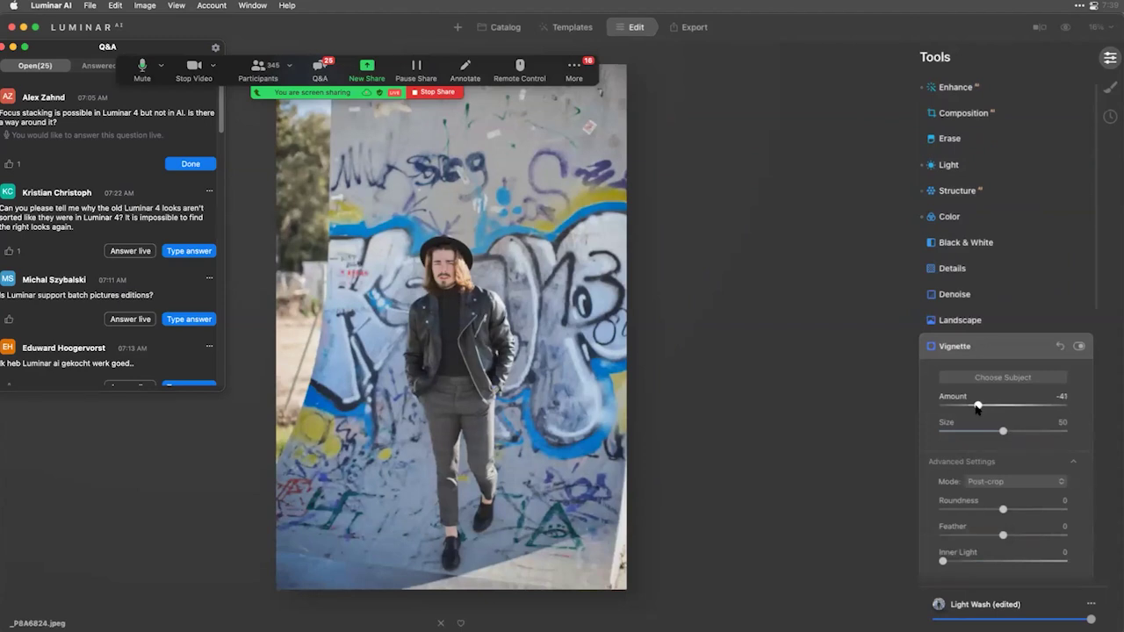
left_click(965, 562)
left_click_drag(1003, 535, 1081, 530)
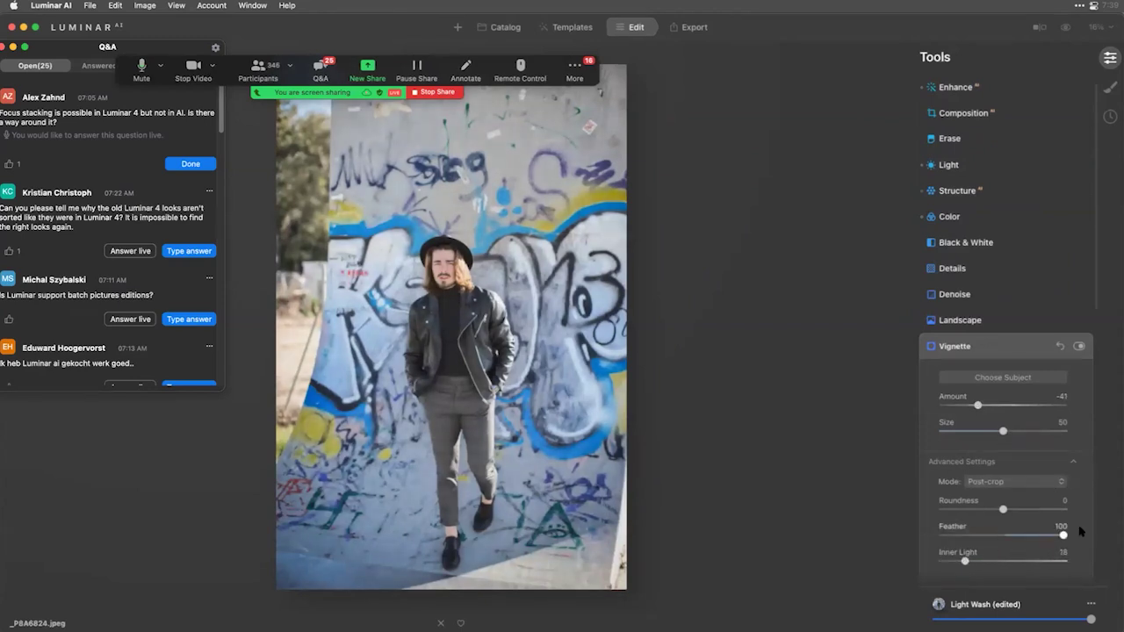
Return to the catalog and sync the edited portrait's adjustments across the series of seven selected photos of the same man.
left_click(498, 29)
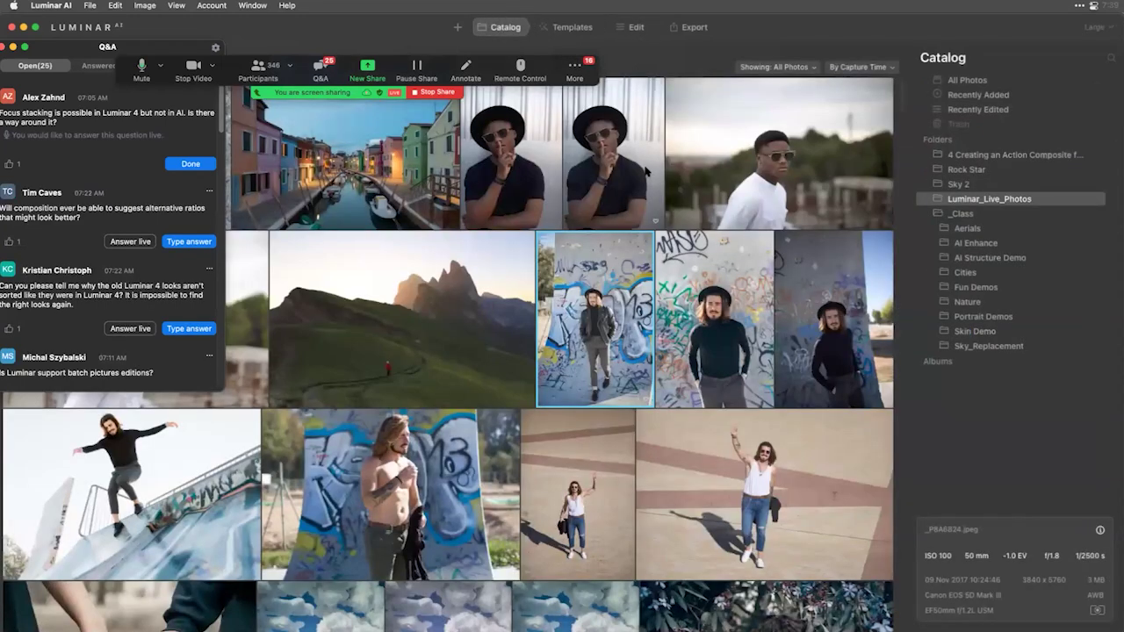
scroll(549, 340, "down", 2)
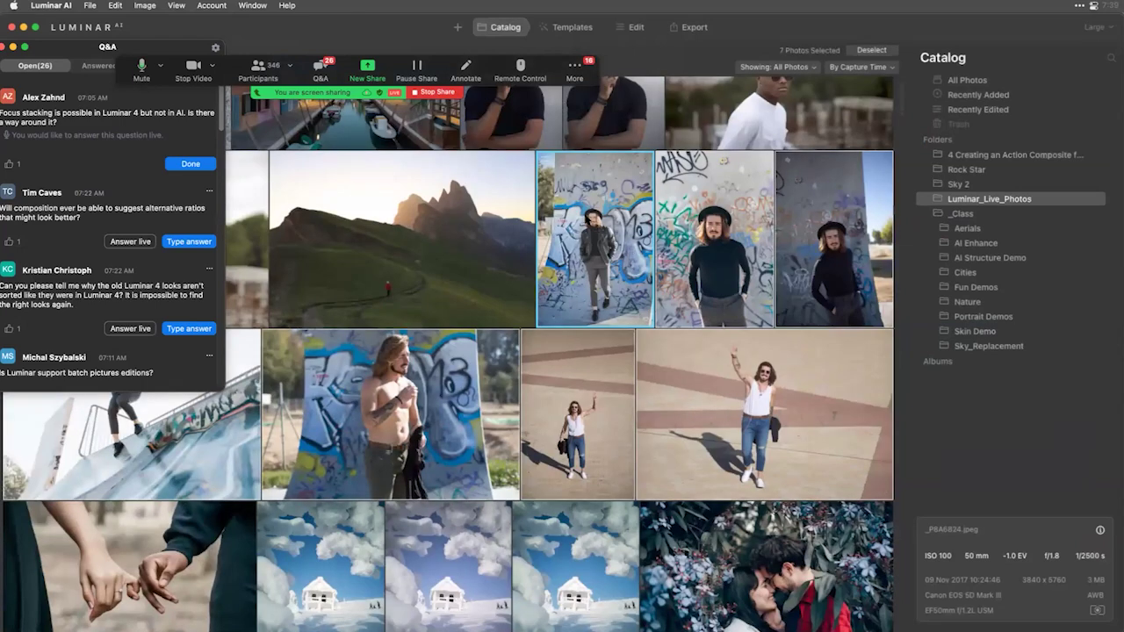
right_click(586, 218)
mouse_move(617, 262)
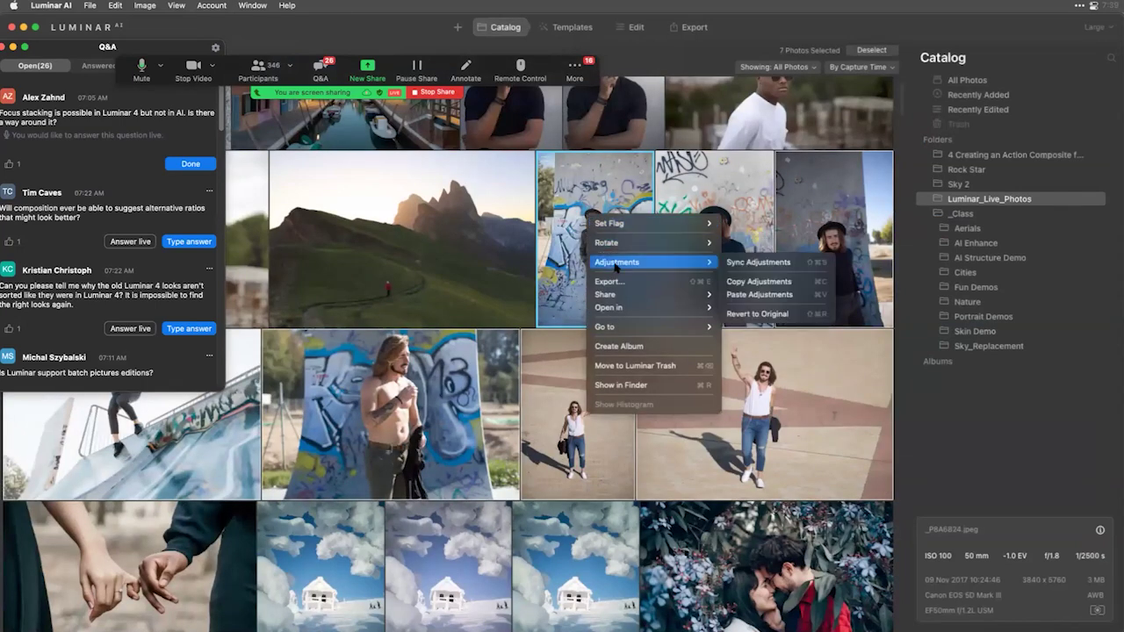
left_click(761, 259)
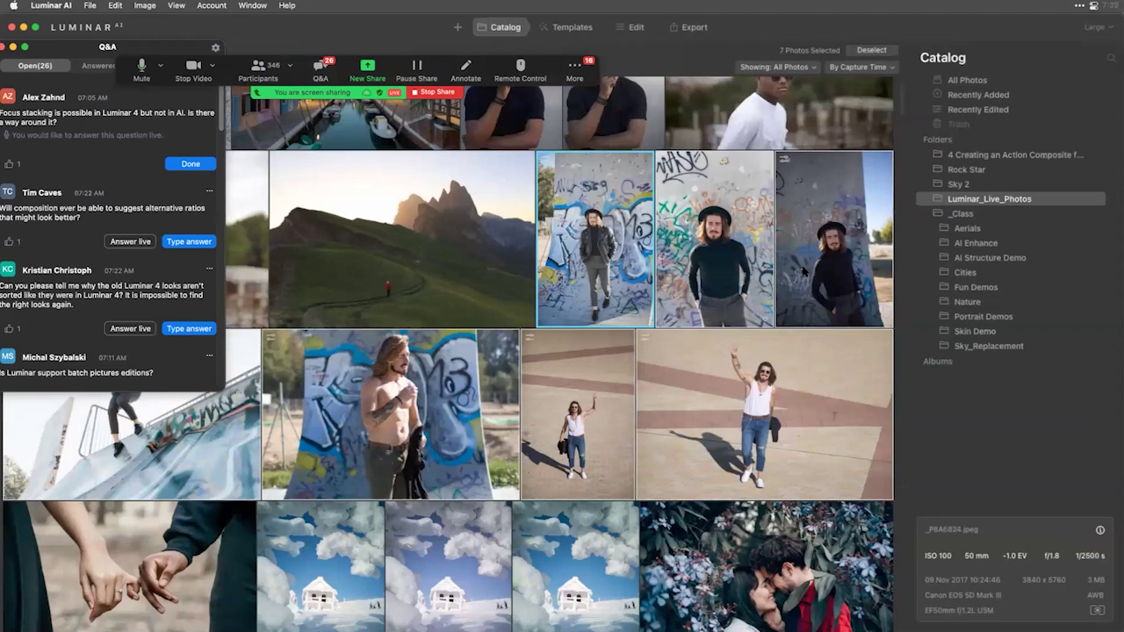
Show the choices for adding a folder or image to the catalog, and dismiss them.
left_click(459, 29)
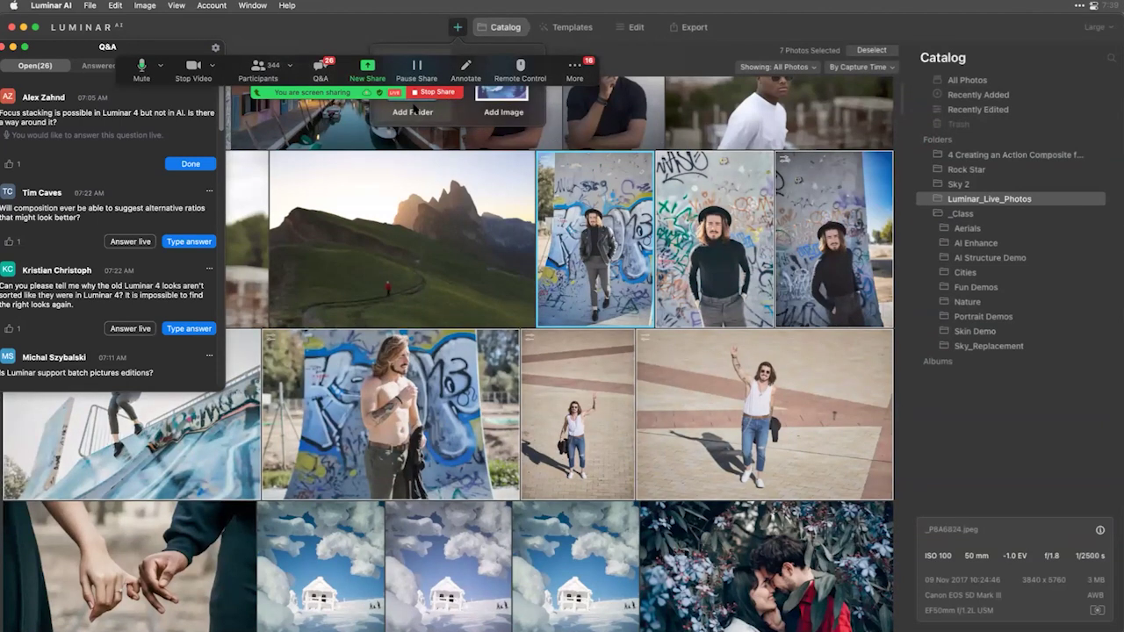
left_click(401, 35)
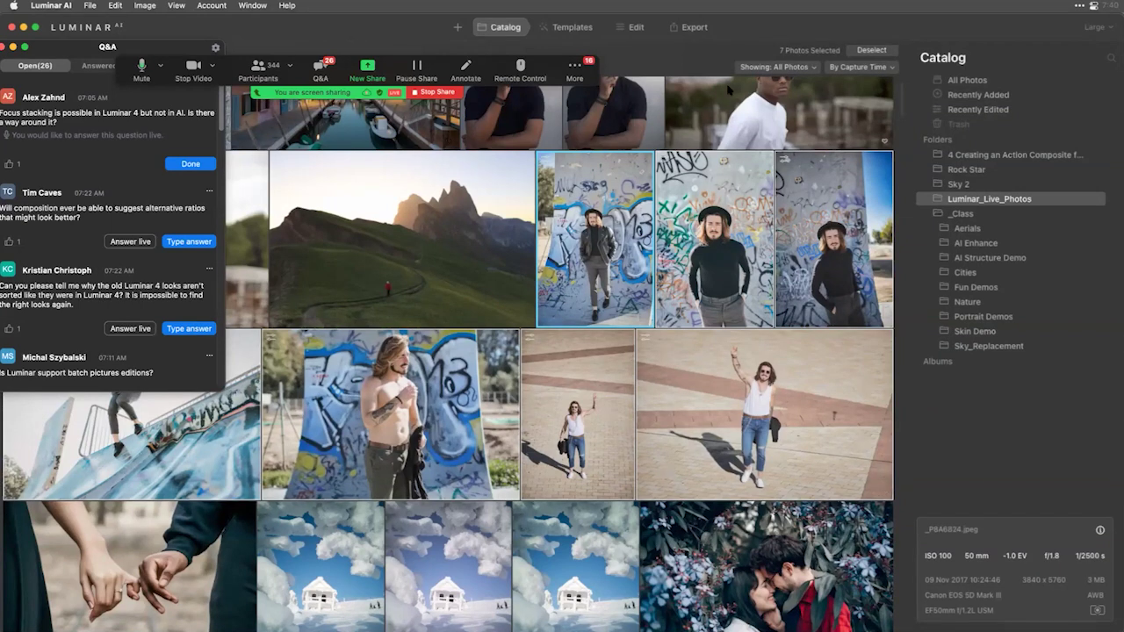
Bring up the detailed Save to Disk export options for the edited portrait and look through the Resize choices.
left_click(696, 29)
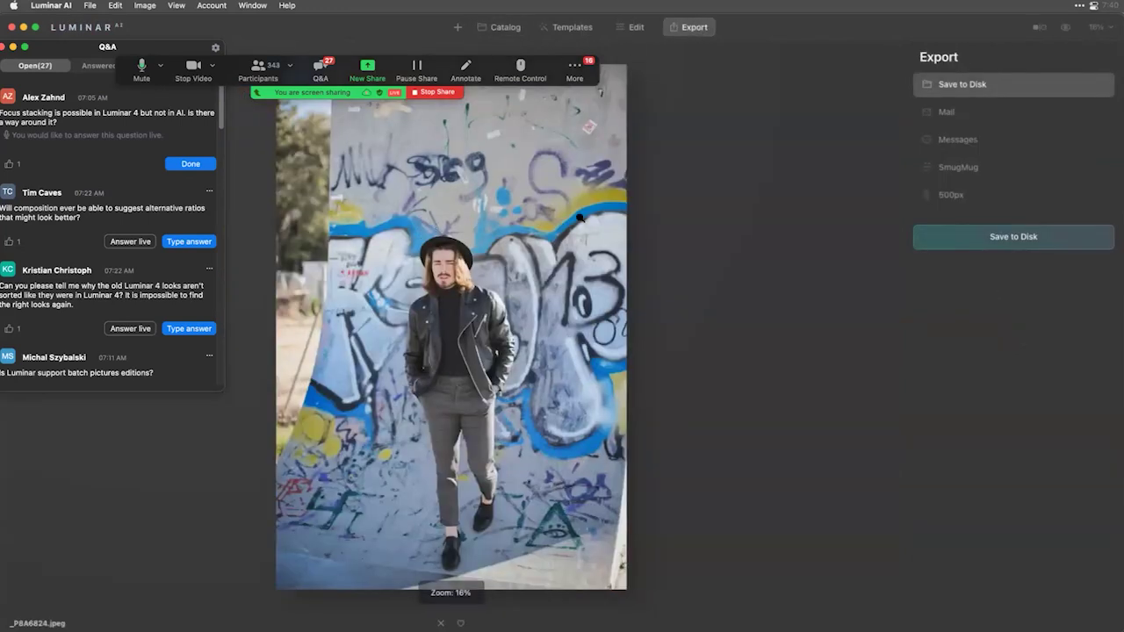
left_click(956, 236)
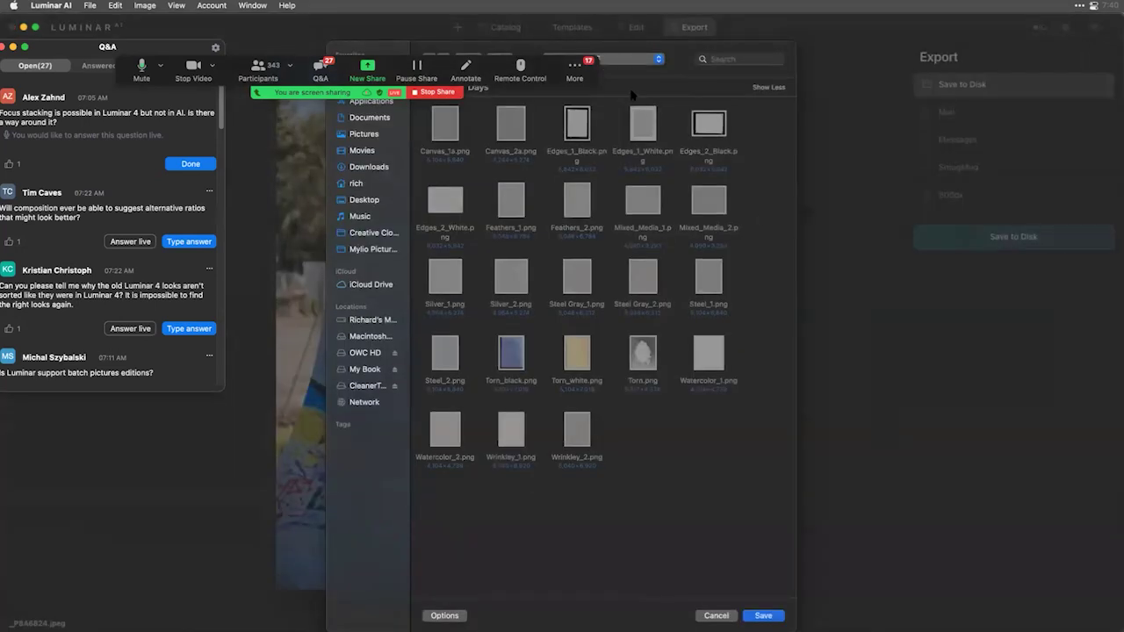
left_click(449, 616)
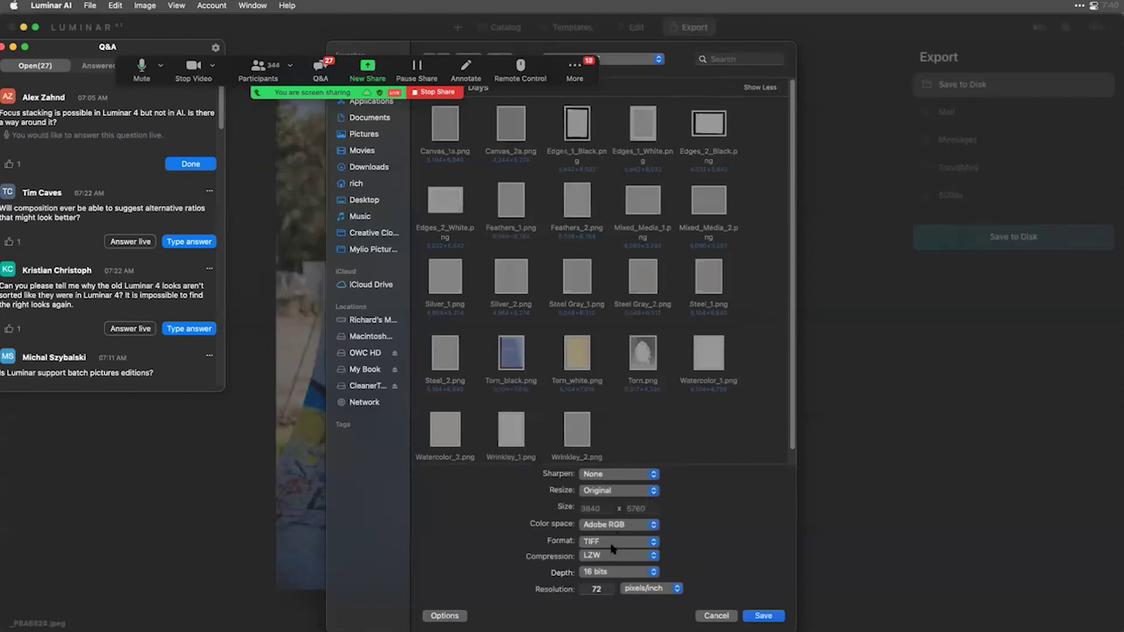
left_click(602, 494)
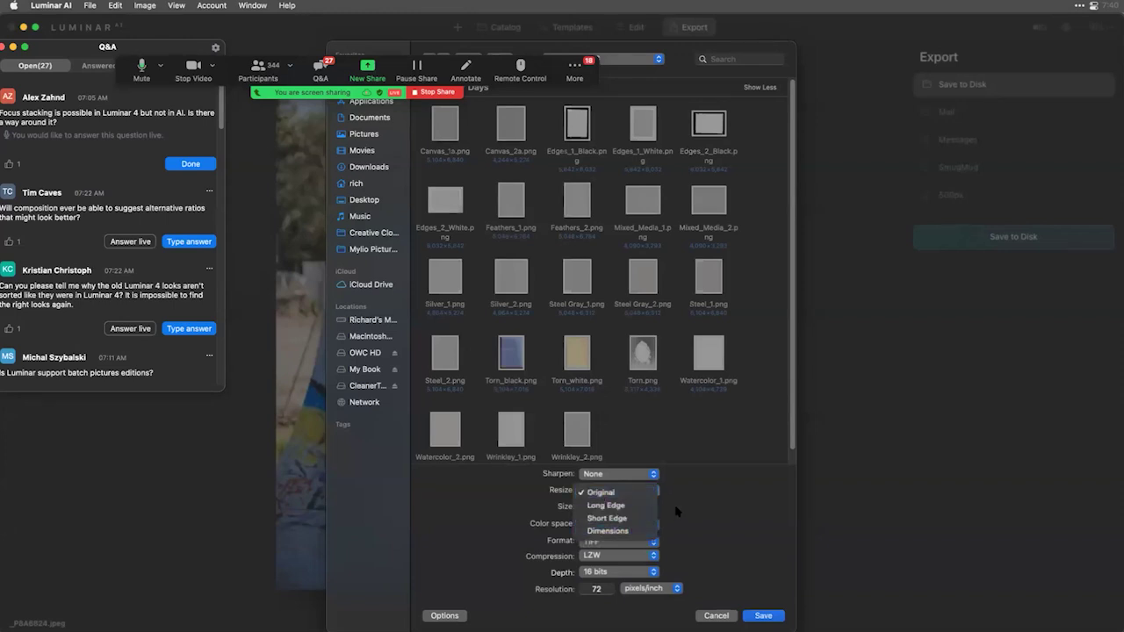
left_click(711, 498)
Set export sharpening to Low with the Desktop as destination, and cancel the export.
left_click(654, 475)
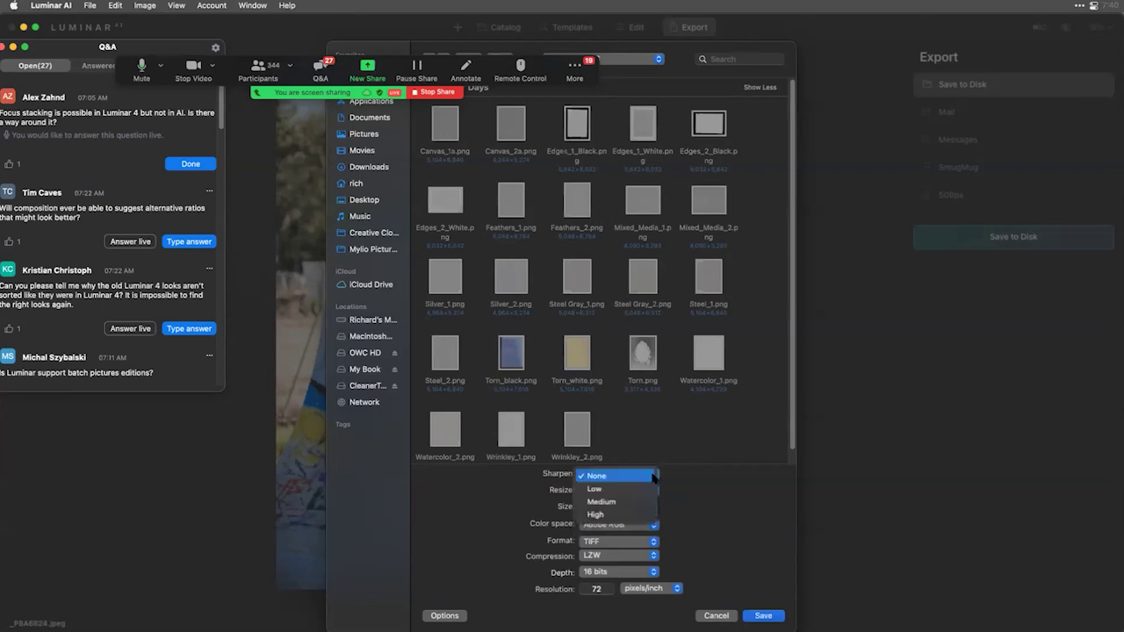
left_click(653, 490)
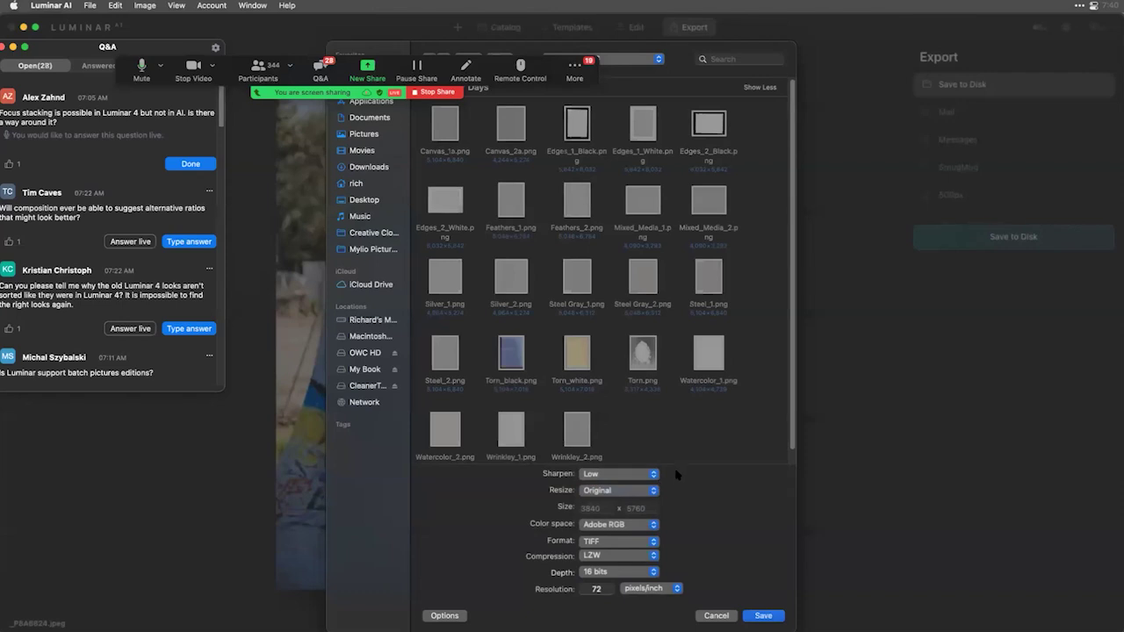
key("super+shift+d")
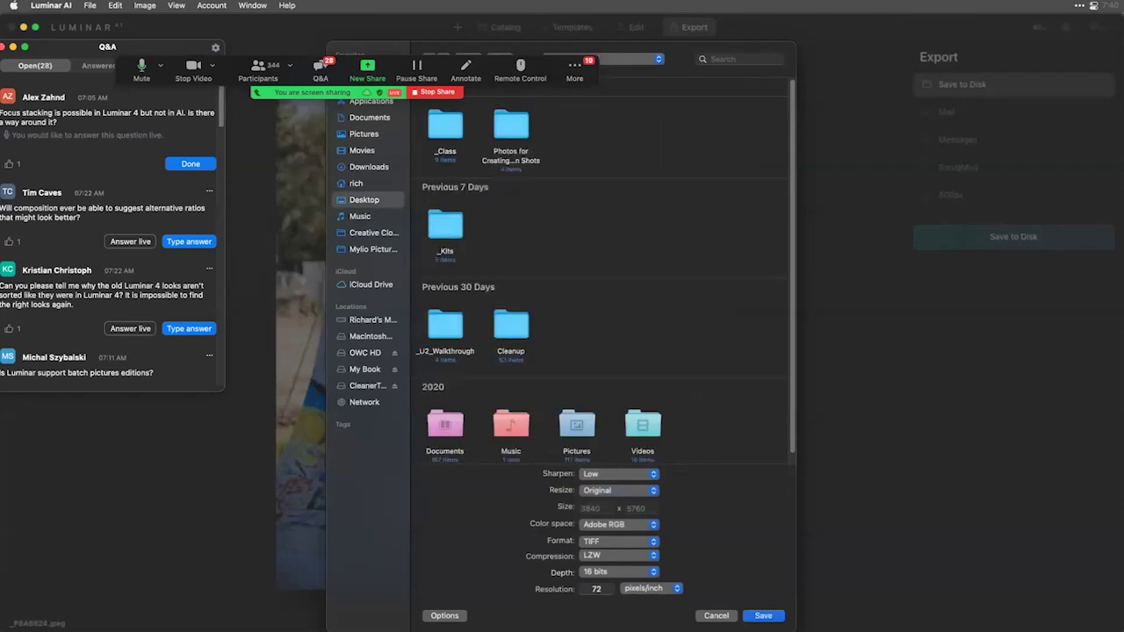
left_click(722, 618)
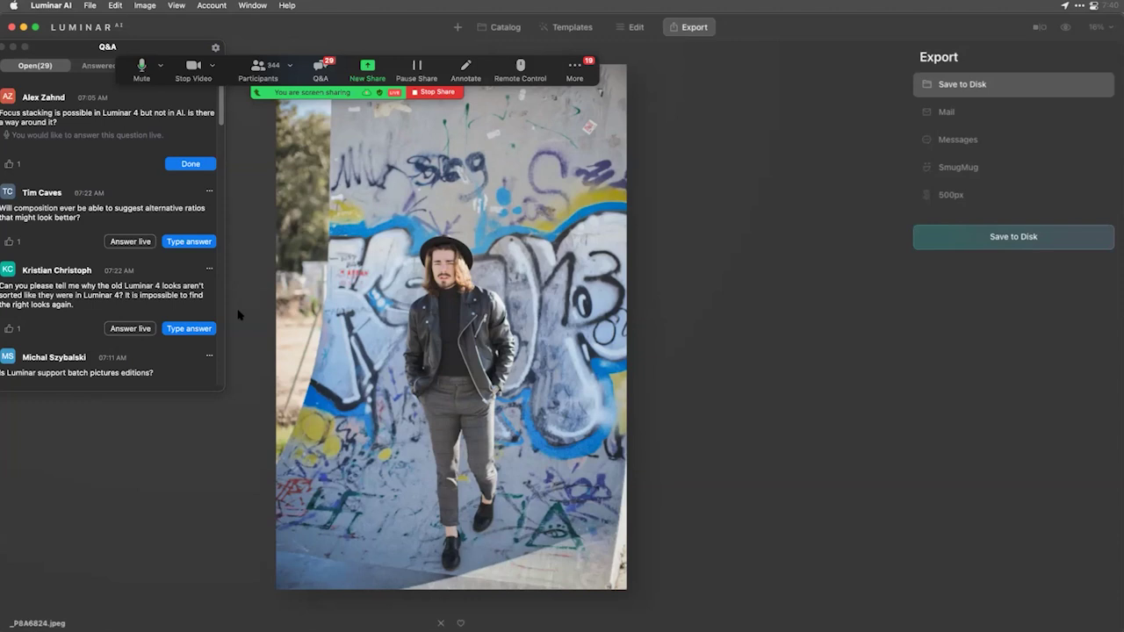
In the Q&A window, mark the alternative-ratios question for a live answer and close the batch-editing question as answered live.
left_click(127, 242)
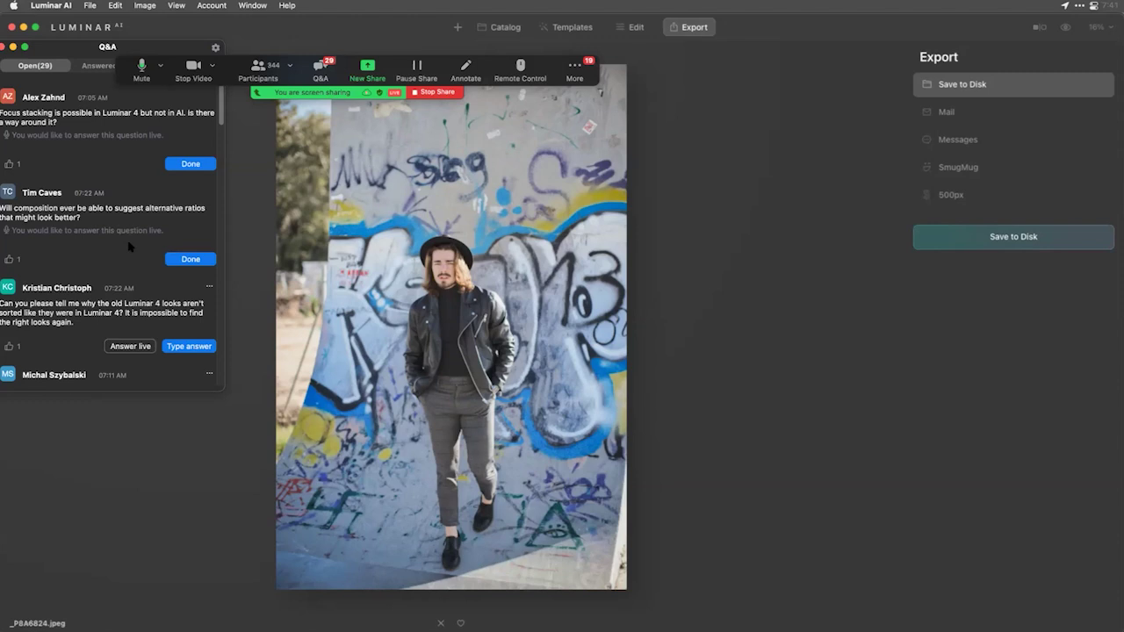
scroll(130, 247, "down", 3)
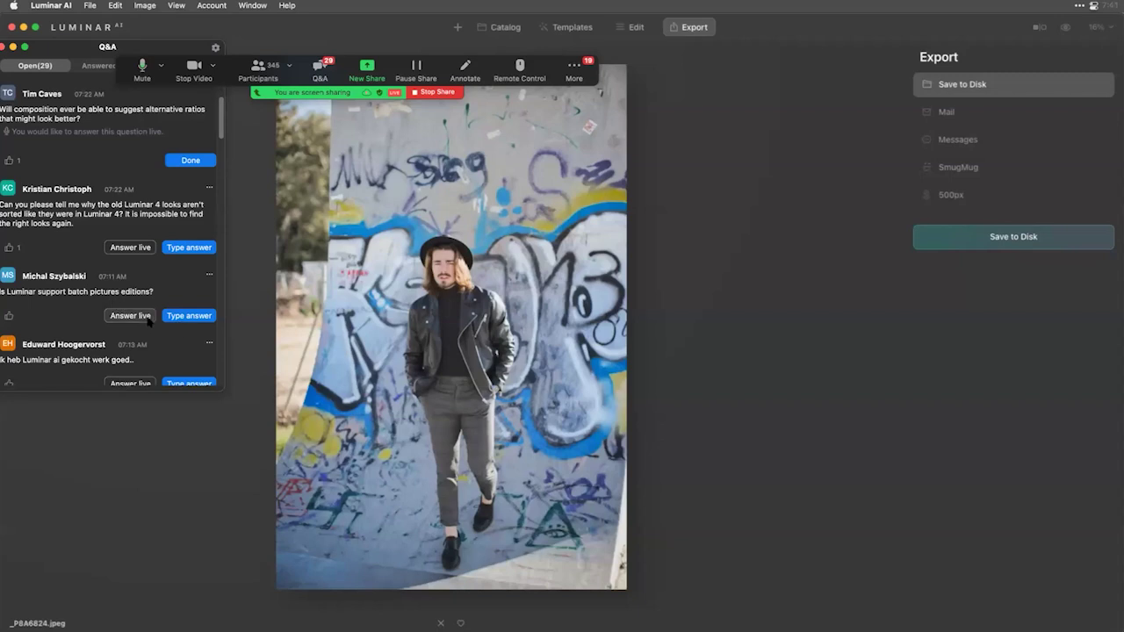
left_click(149, 321)
left_click(181, 334)
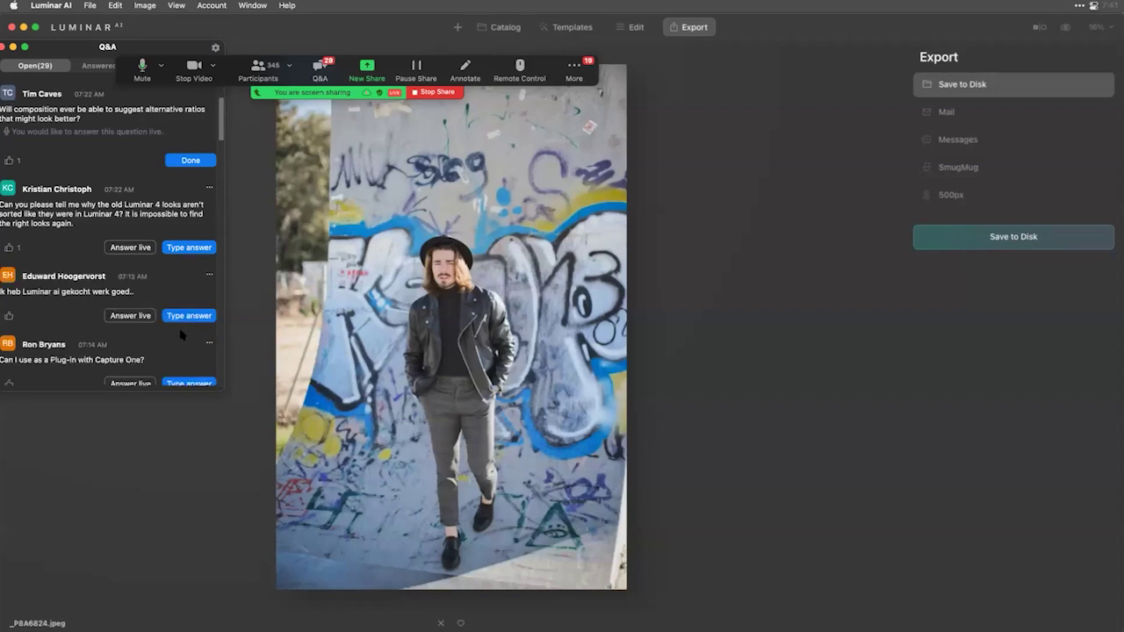
Read through the open questions to the one about EXIF data, and return to the catalog to view the photo's shooting details.
scroll(158, 302, "down", 1)
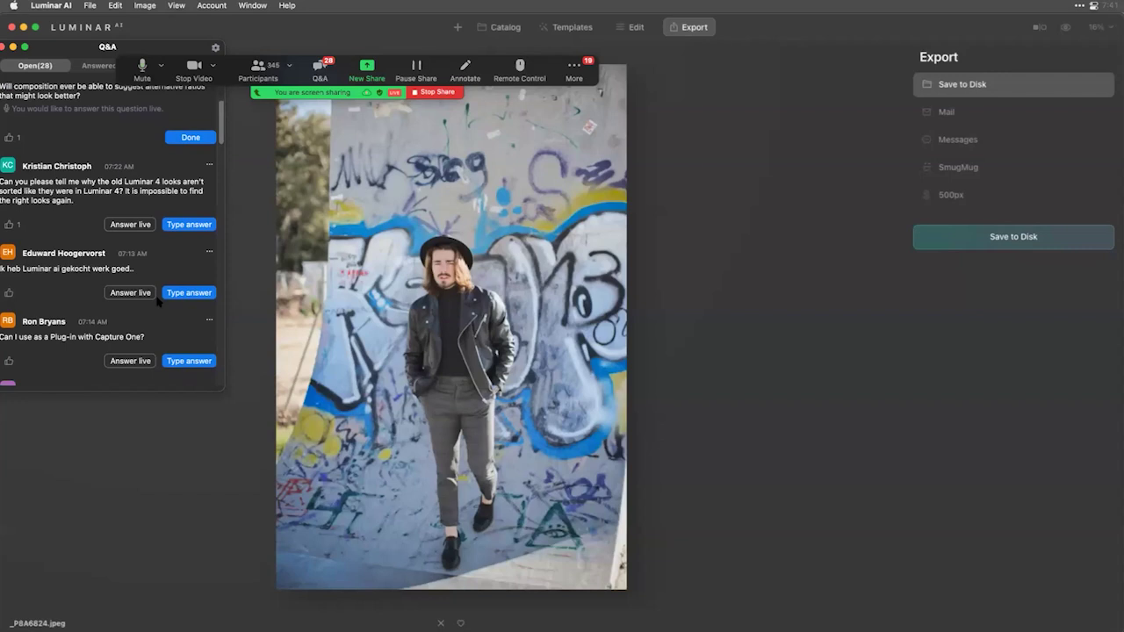
scroll(158, 302, "down", 4)
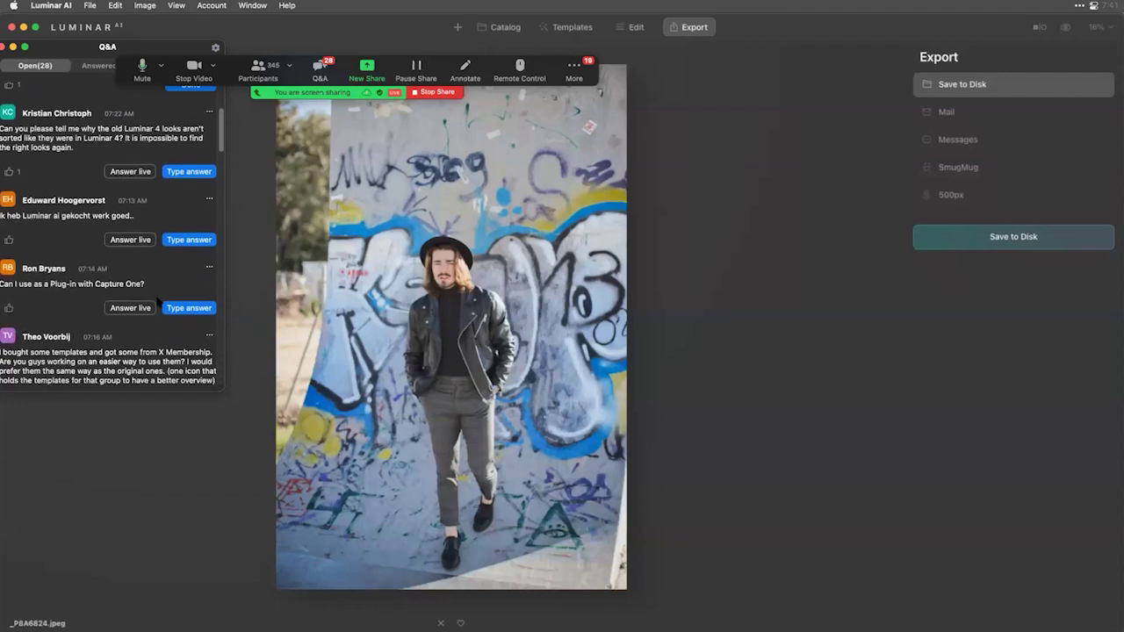
scroll(158, 302, "down", 4)
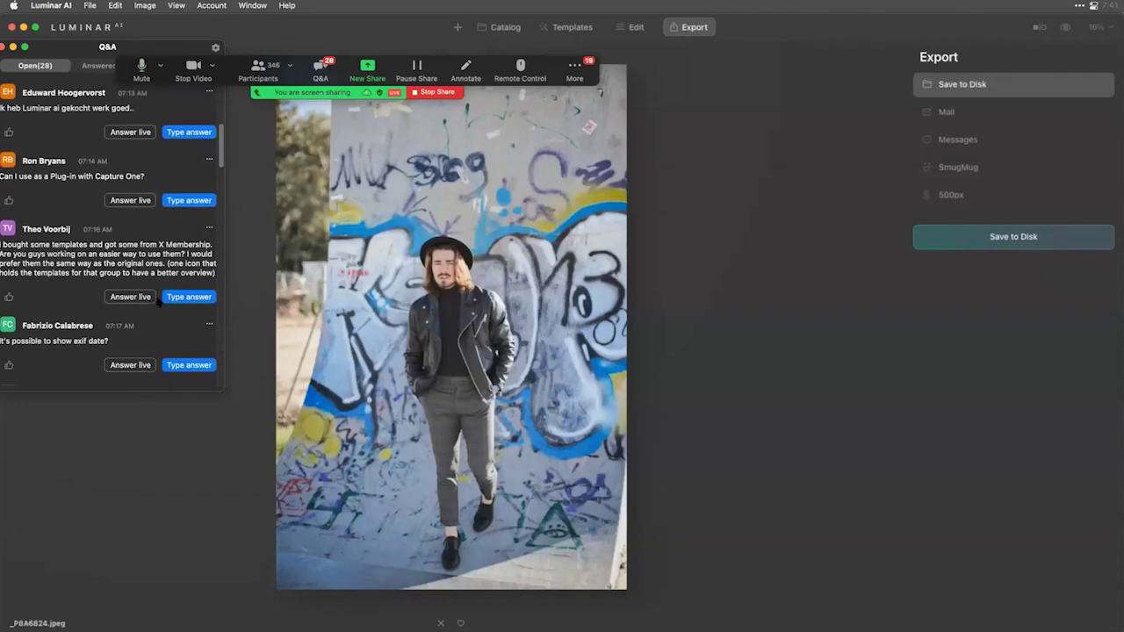
scroll(158, 302, "down", 2)
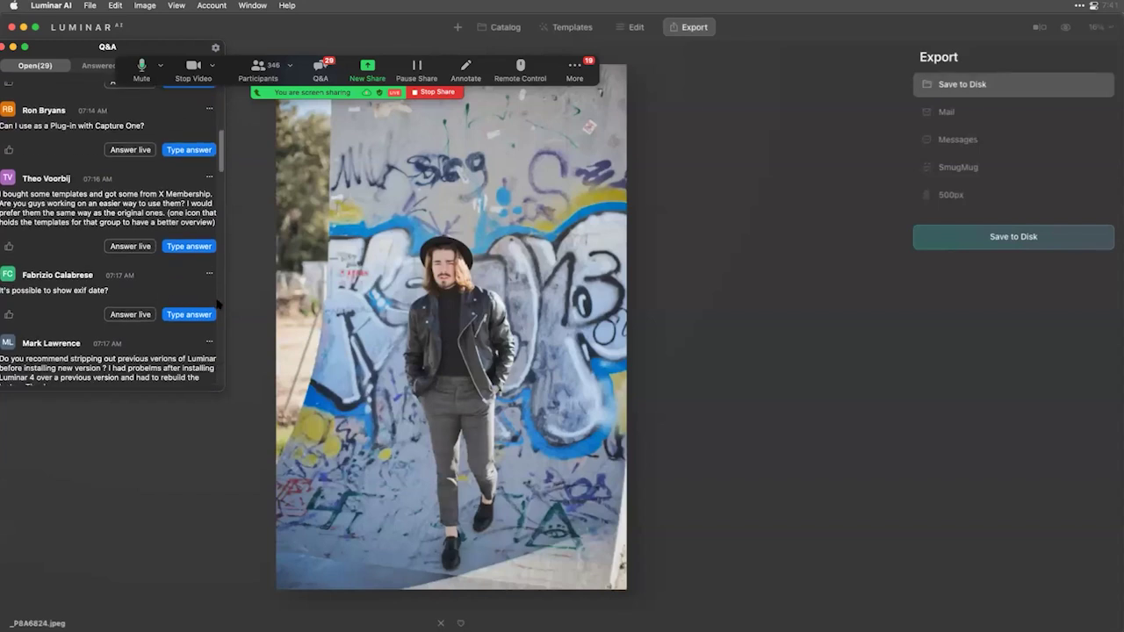
left_click(515, 29)
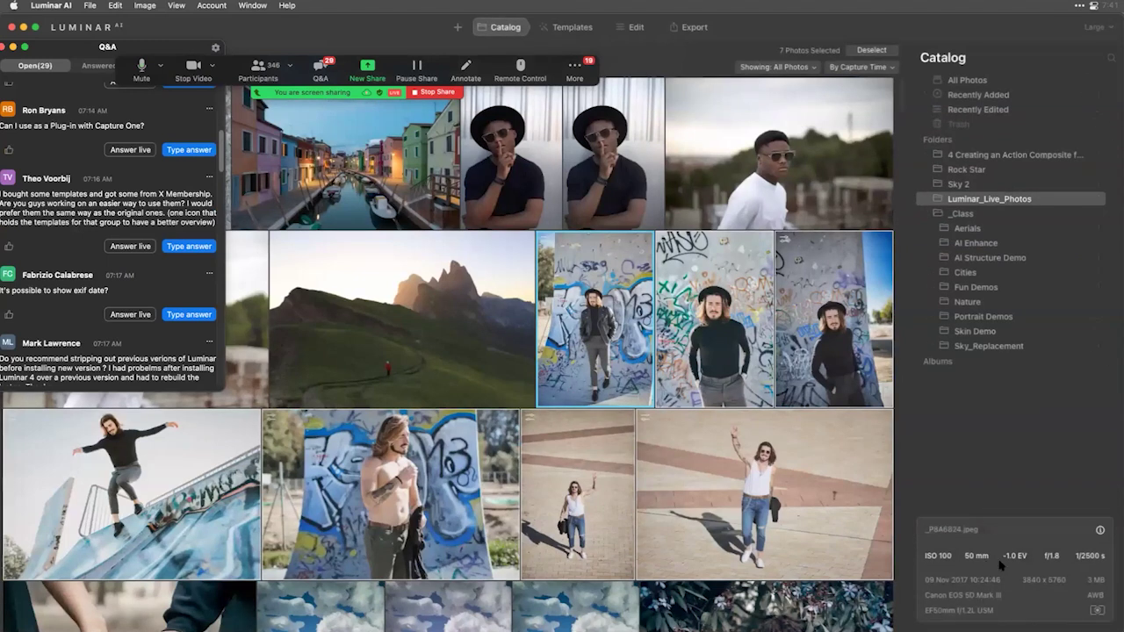
Open the catalog photo of the shirtless man, check the display options including Show Histogram, and return to the photo grid.
left_click(176, 6)
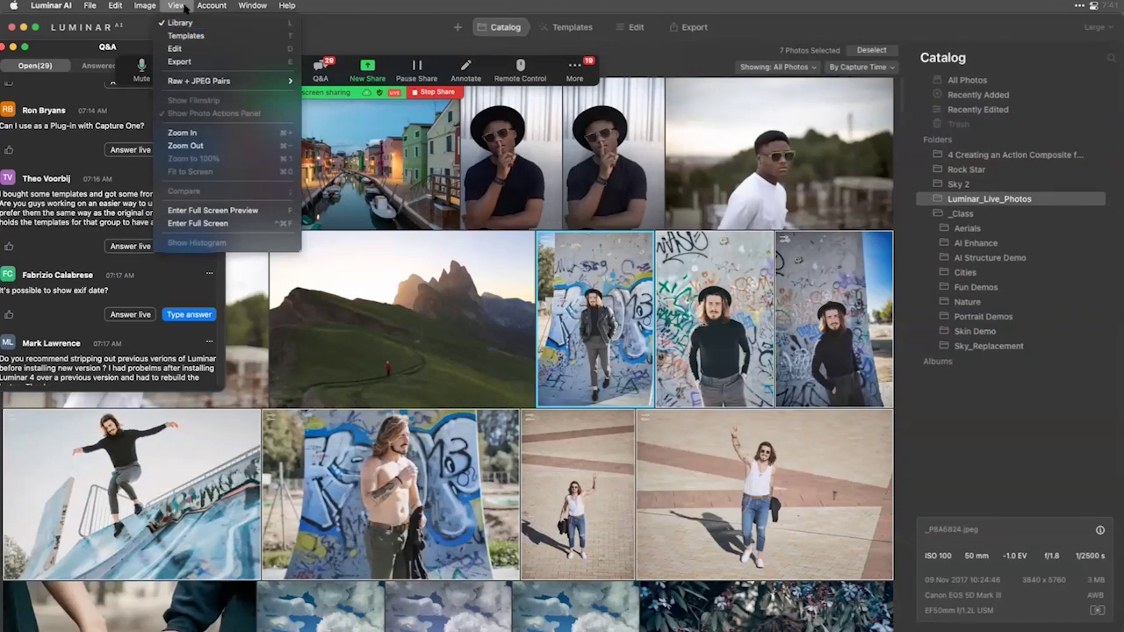
left_click(432, 445)
double_click(424, 455)
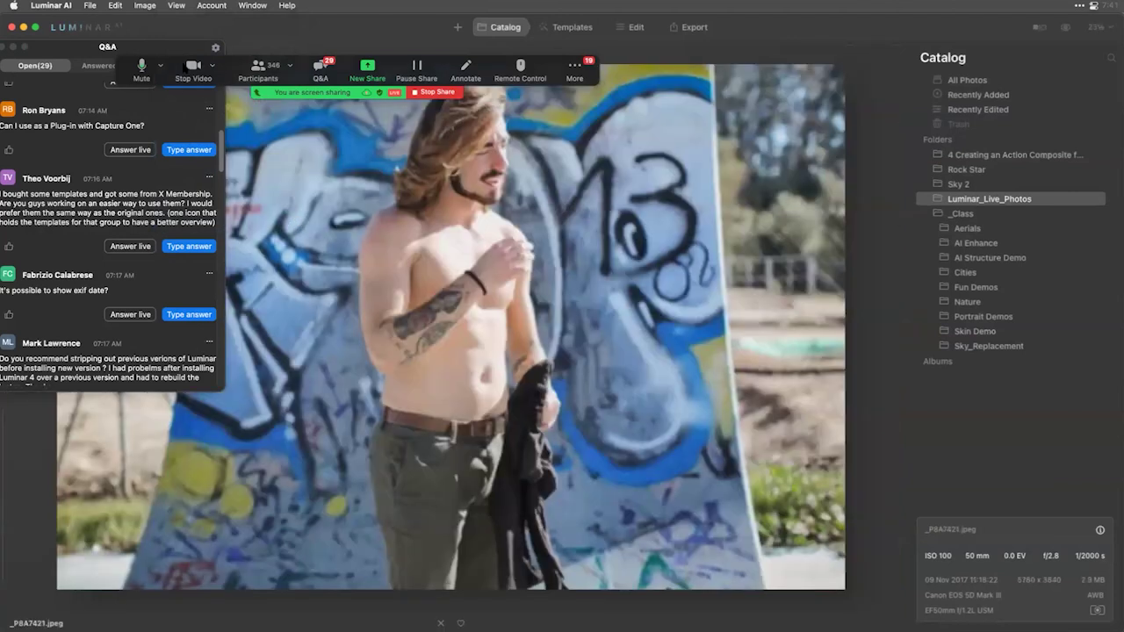
left_click(177, 4)
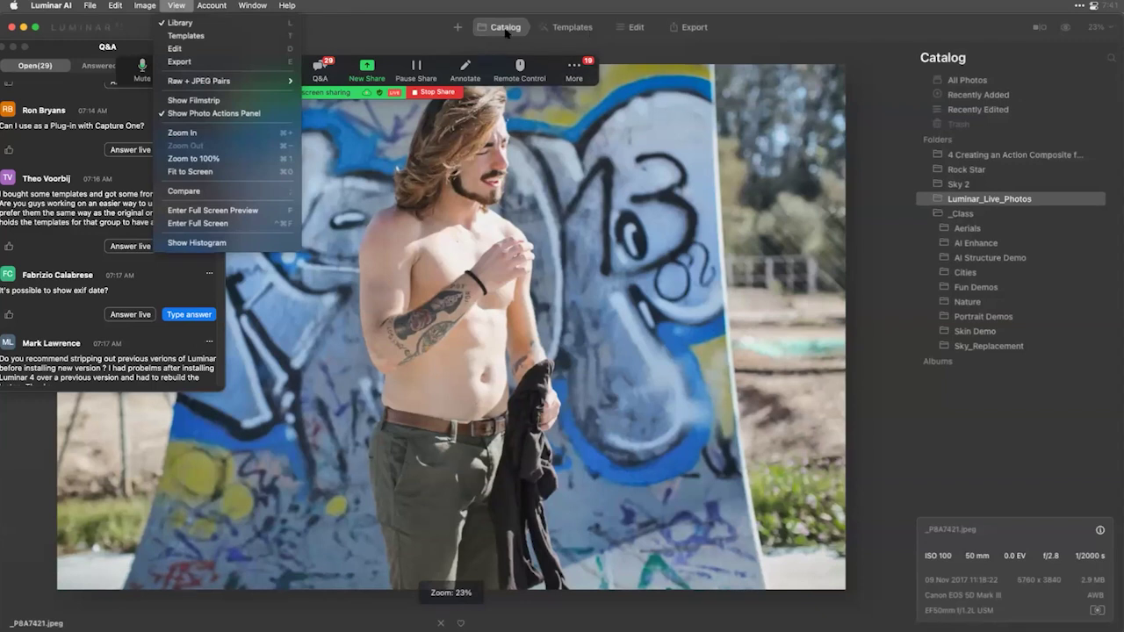
key("Down")
key("Return")
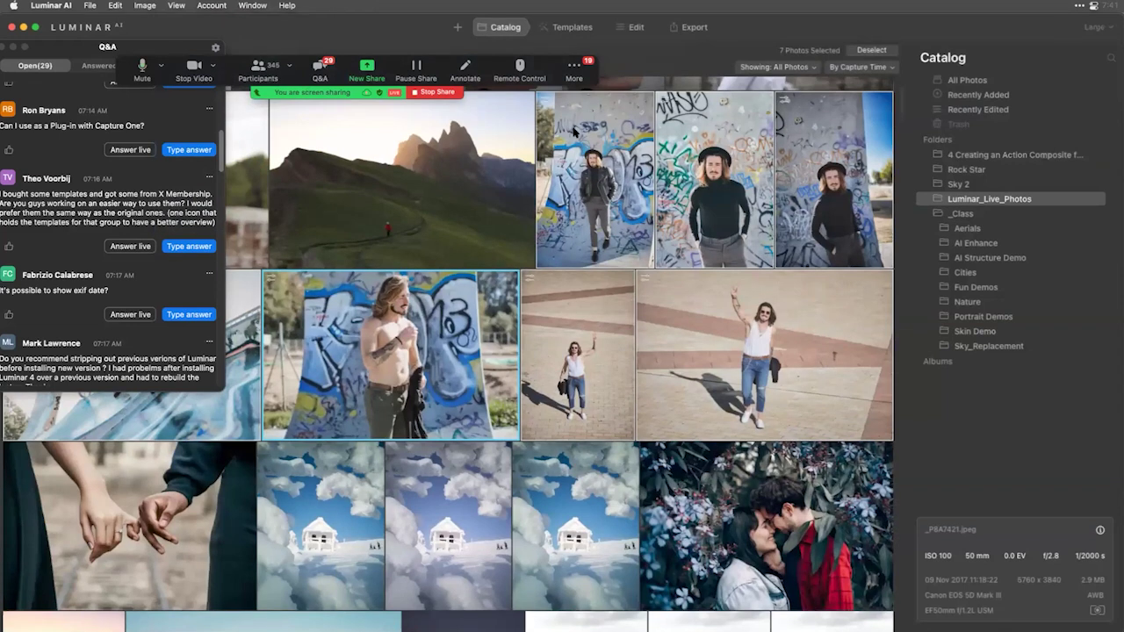
Select the photo of the couple under the flowering tree and open it for editing.
left_click(581, 321)
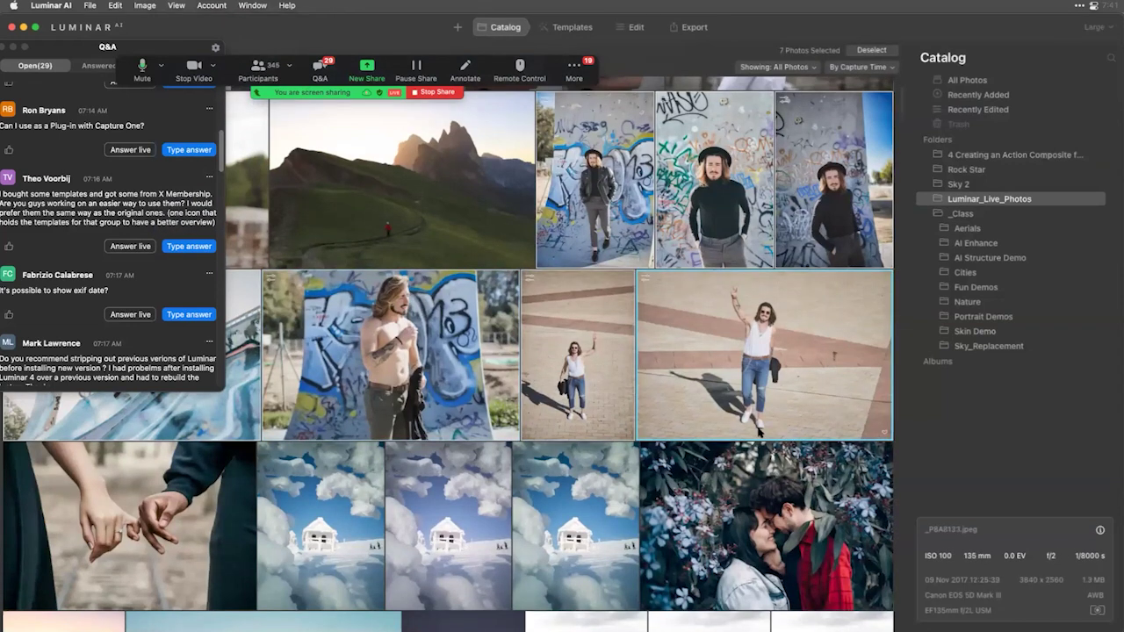
left_click(772, 502)
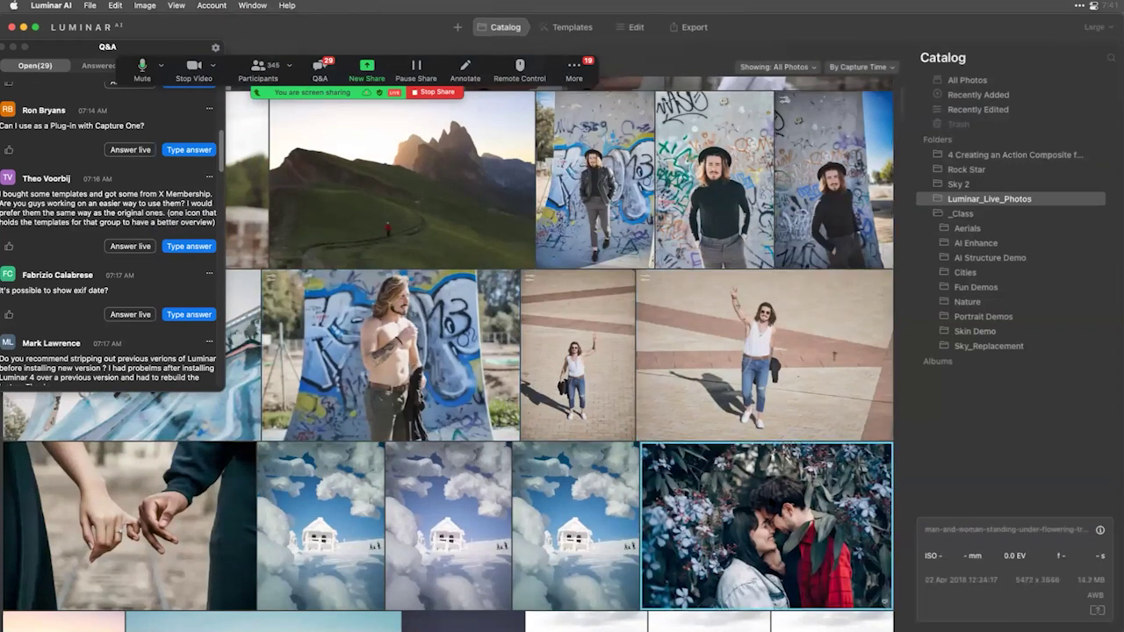
left_click(635, 27)
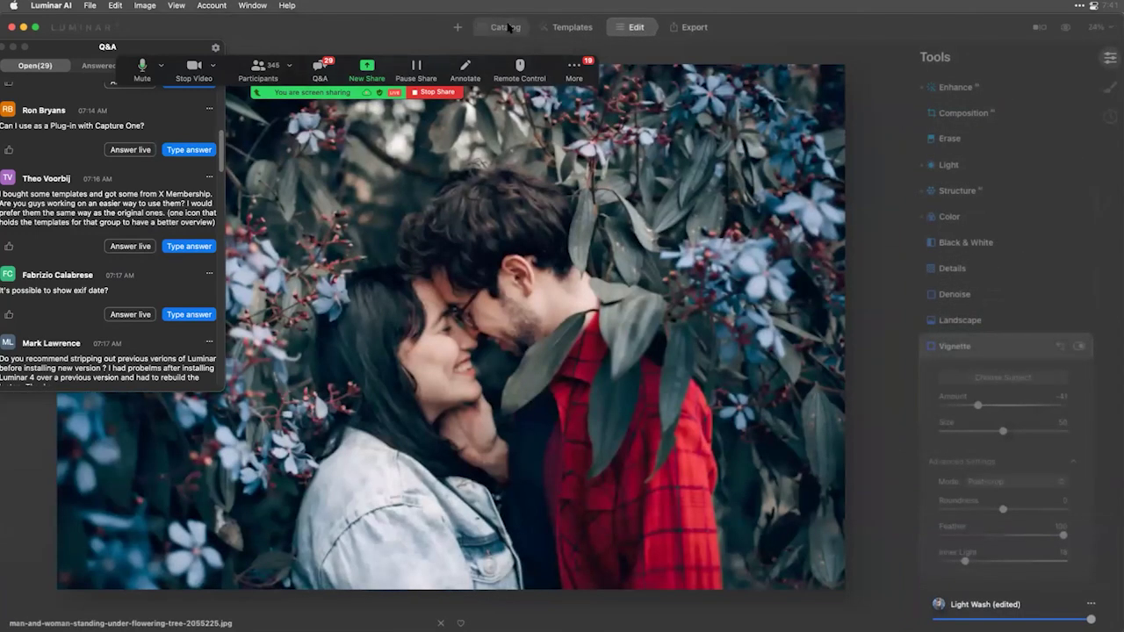
Return to the catalog and close the EXIF question in the Q&A window as answered live.
left_click(507, 27)
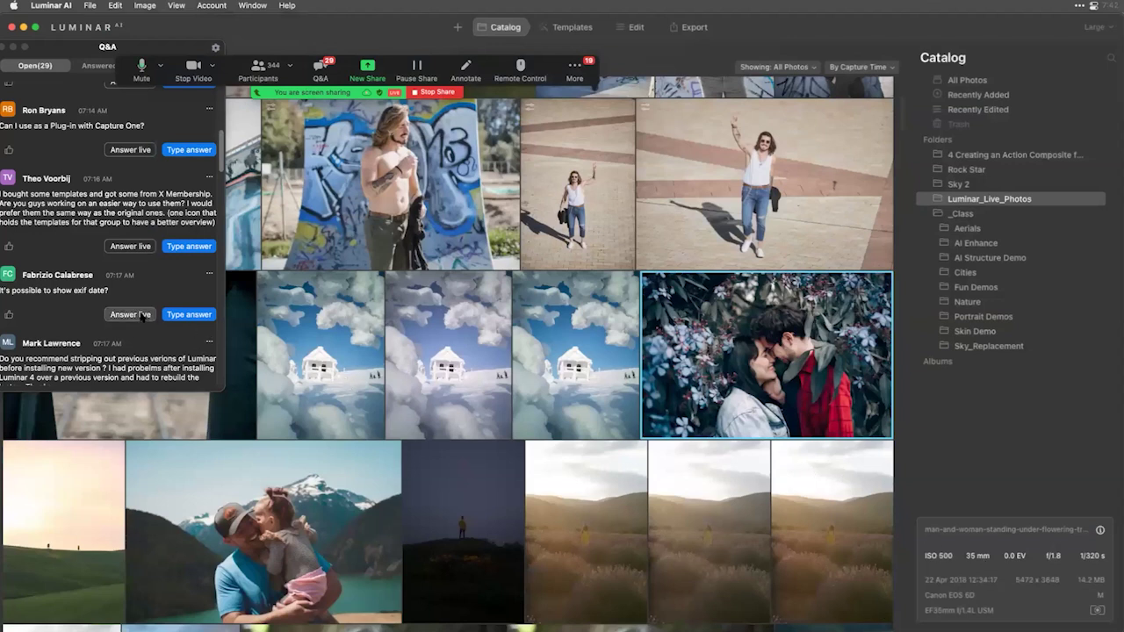
left_click(192, 332)
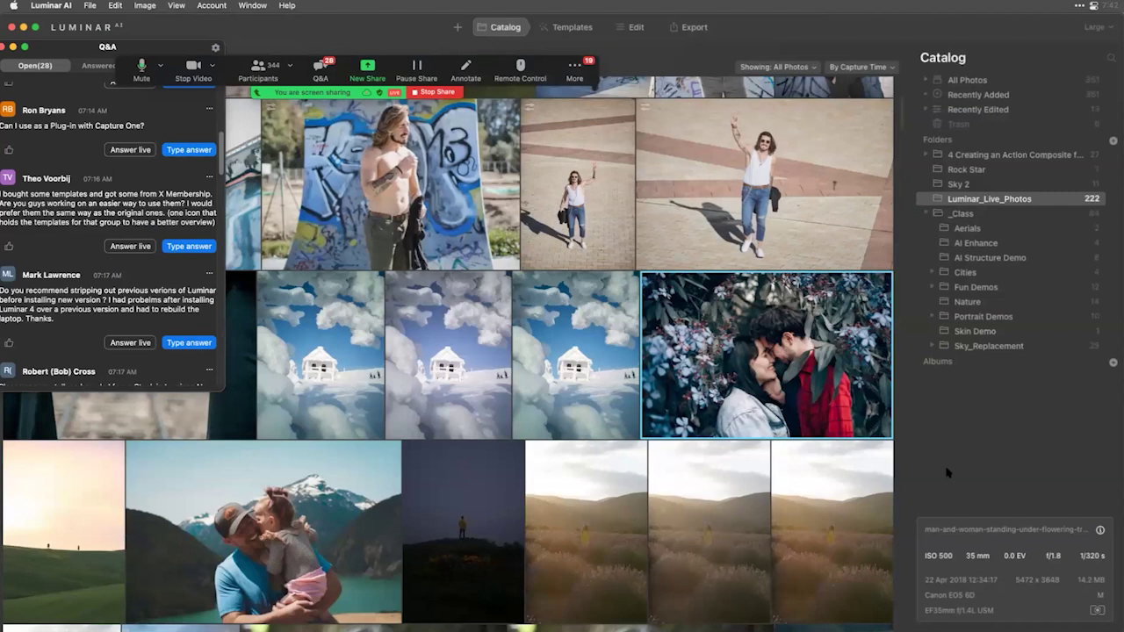
Show all photos, browse the capture-date hierarchy through 2021, January and February, and collapse it again.
left_click(933, 82)
left_click(927, 81)
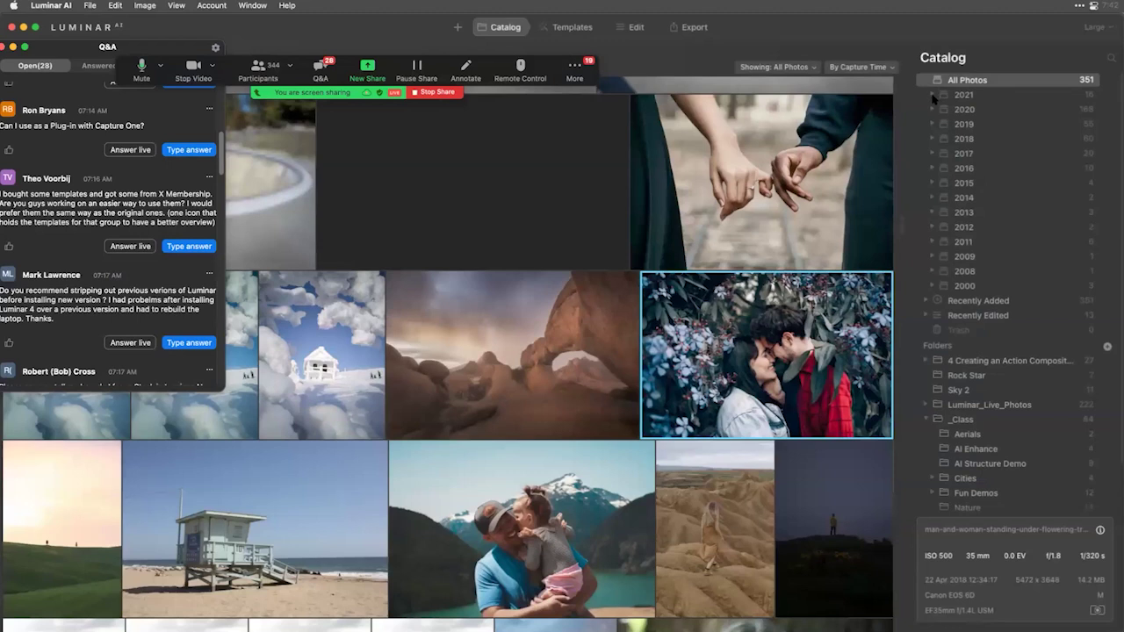
left_click(933, 95)
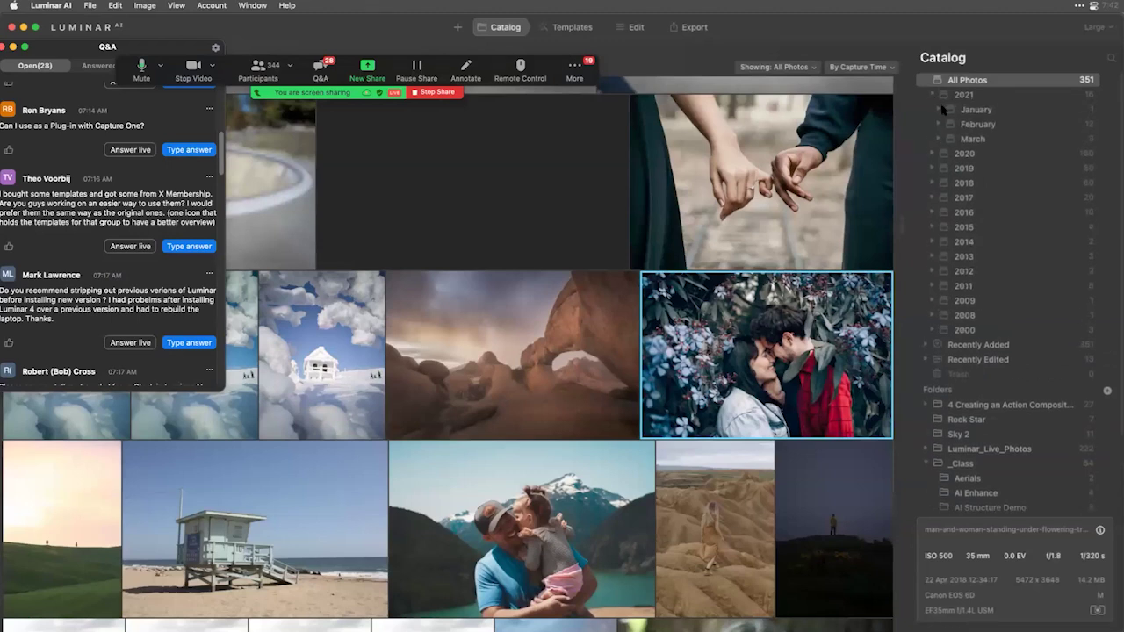
left_click(940, 109)
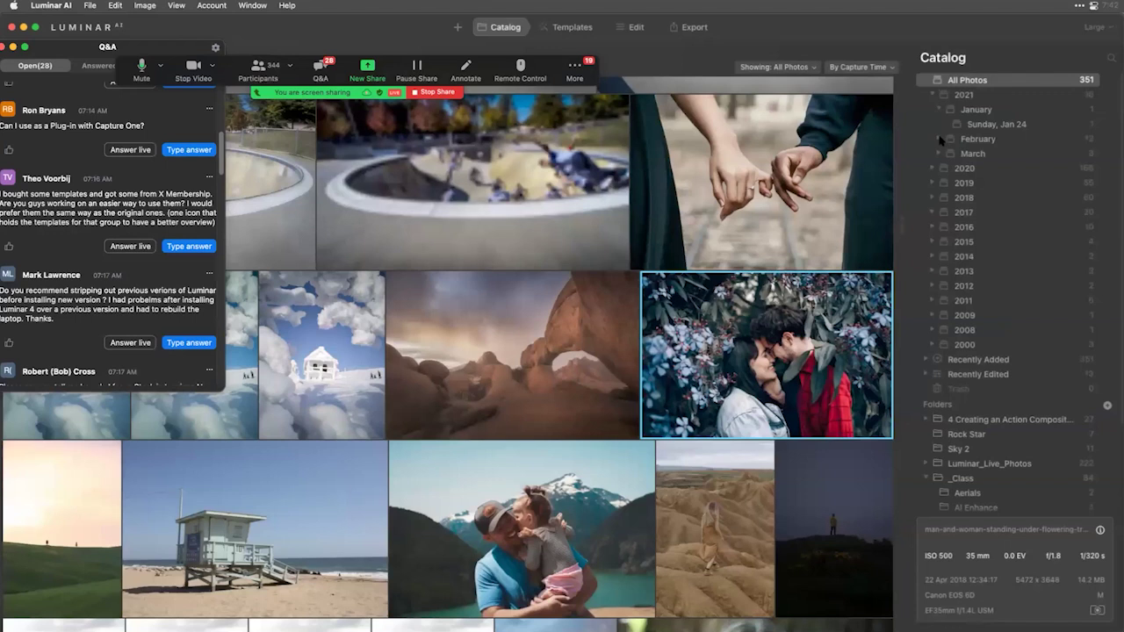
left_click(941, 139)
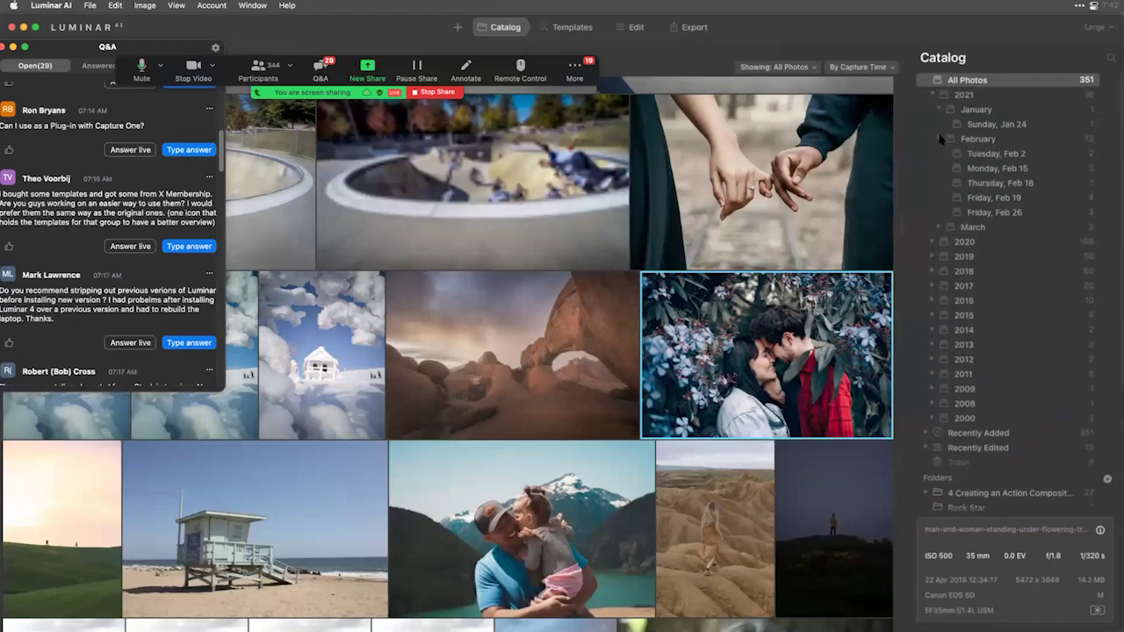
left_click(927, 80)
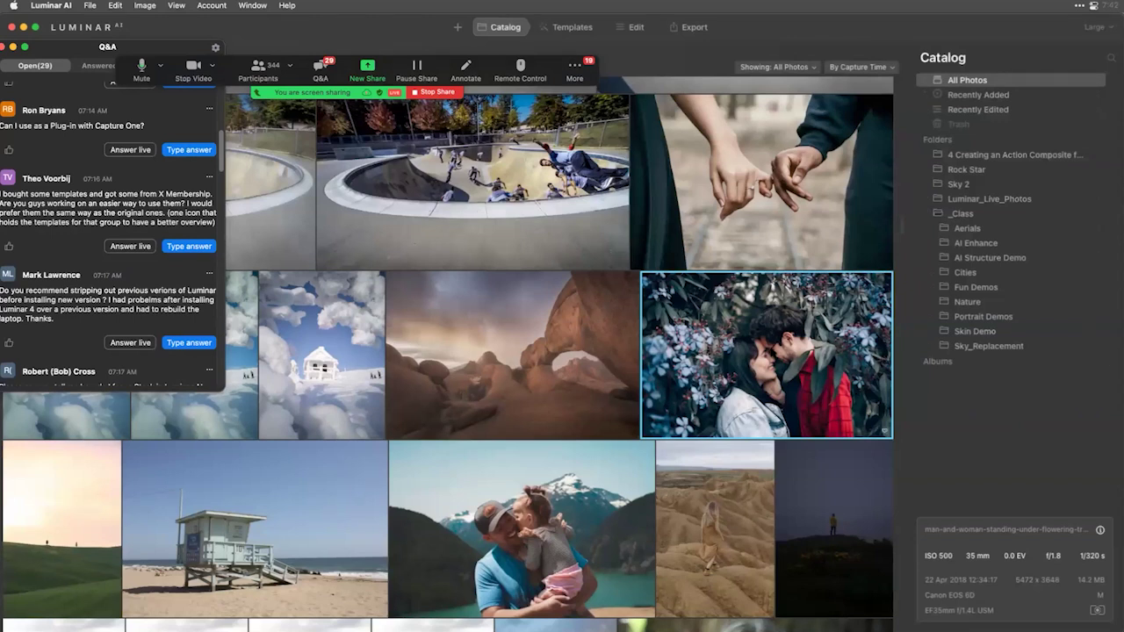
Open the desert rock arch photo, try the Sunset template from Easy Landscapes, and apply Clean Light instead.
double_click(564, 351)
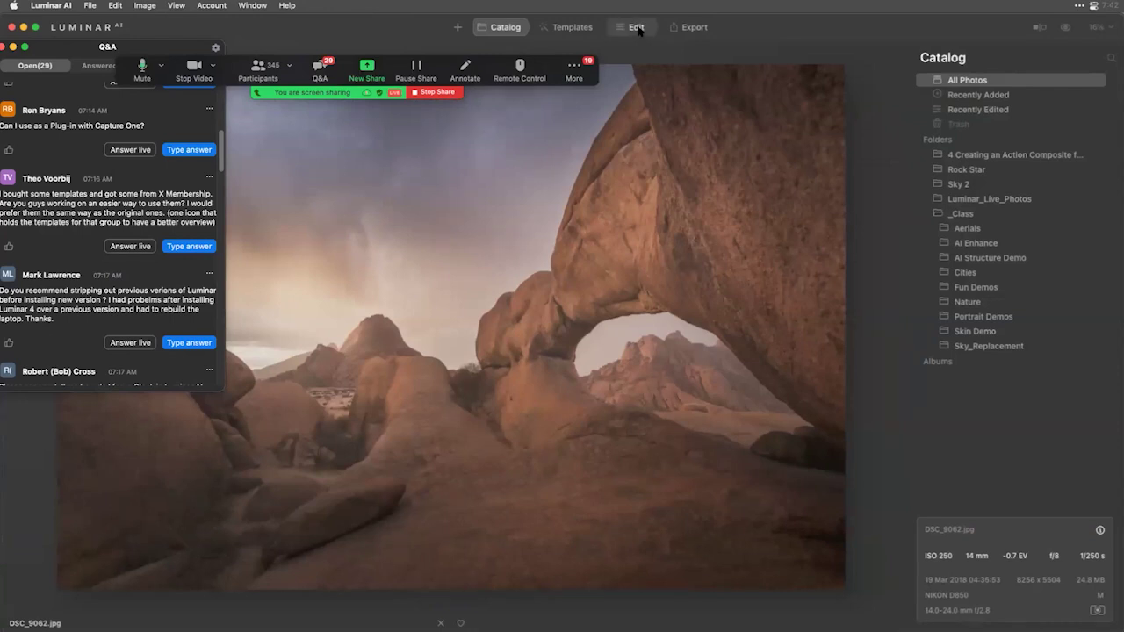
left_click(571, 27)
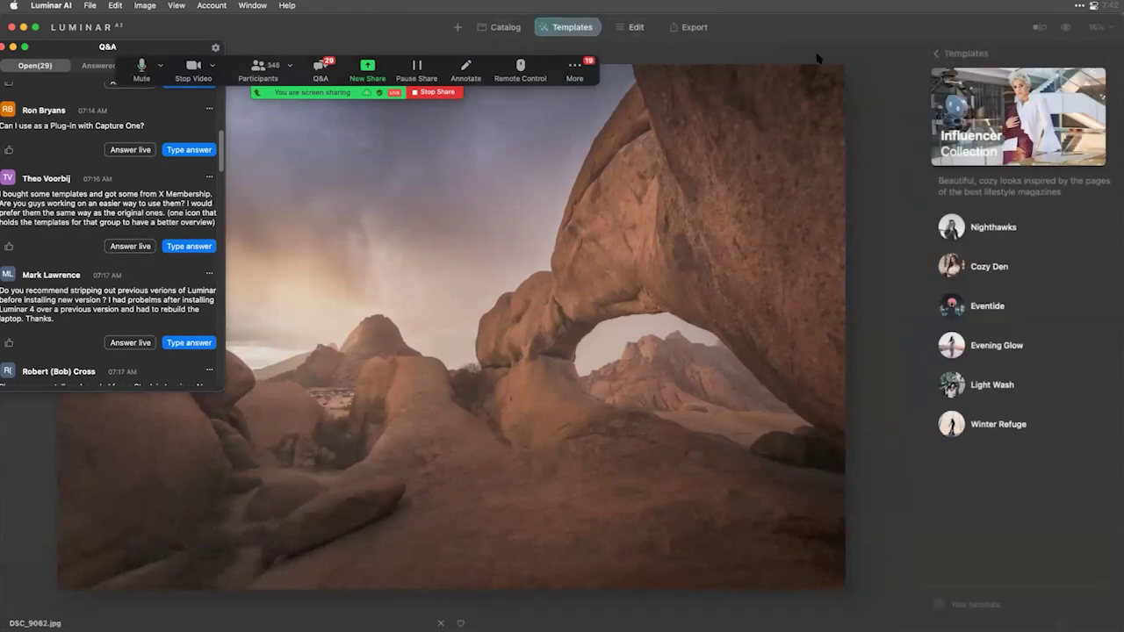
left_click(940, 54)
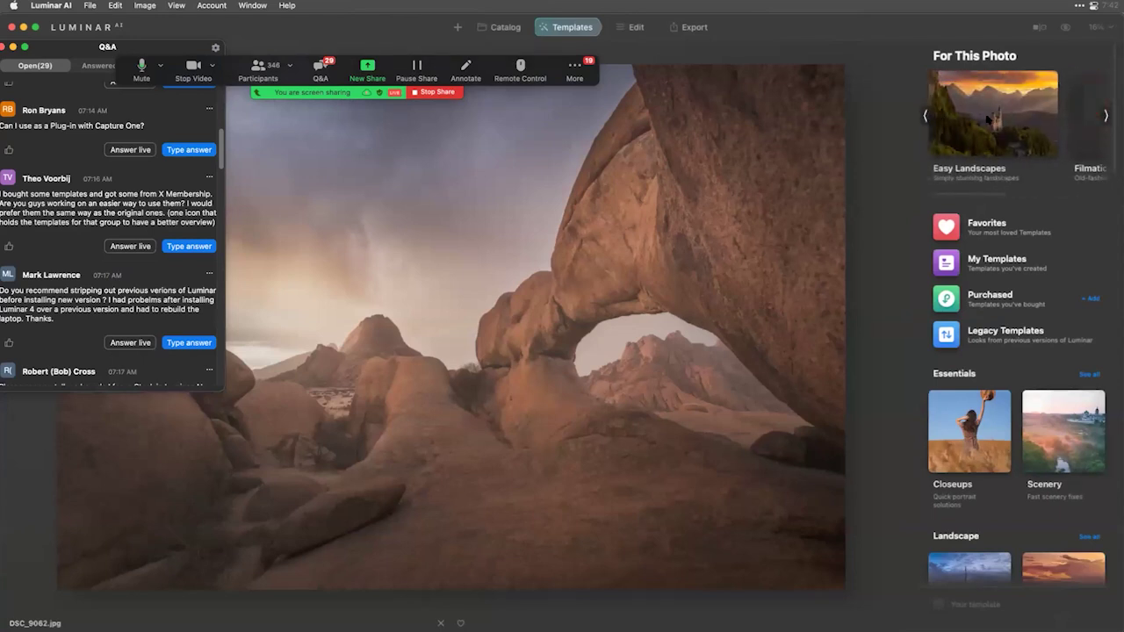
left_click(988, 118)
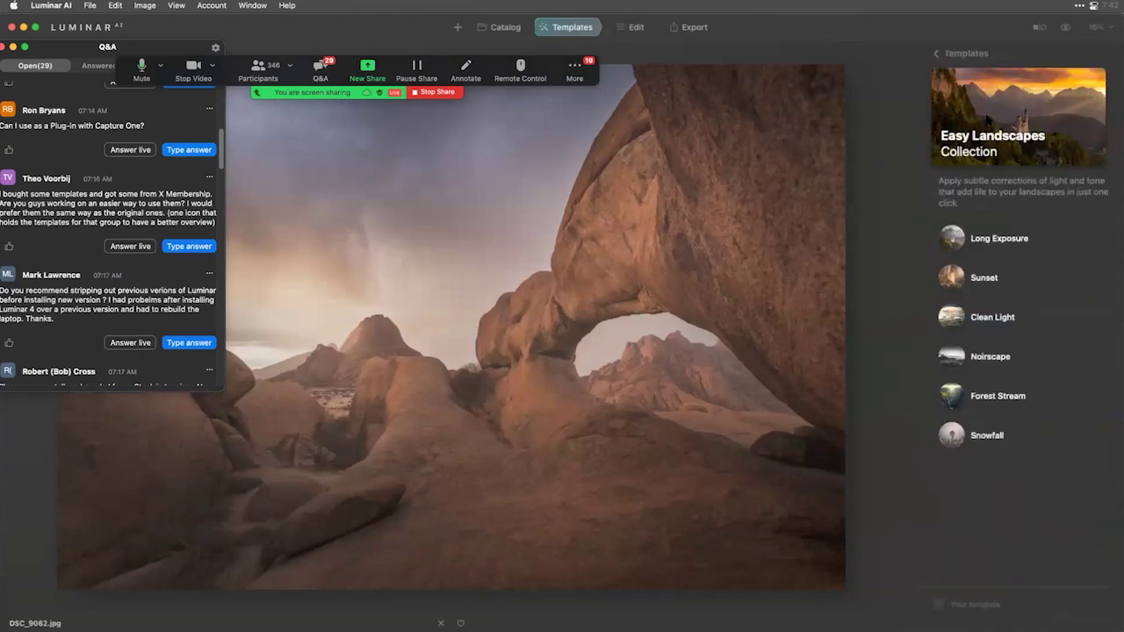
left_click(1000, 278)
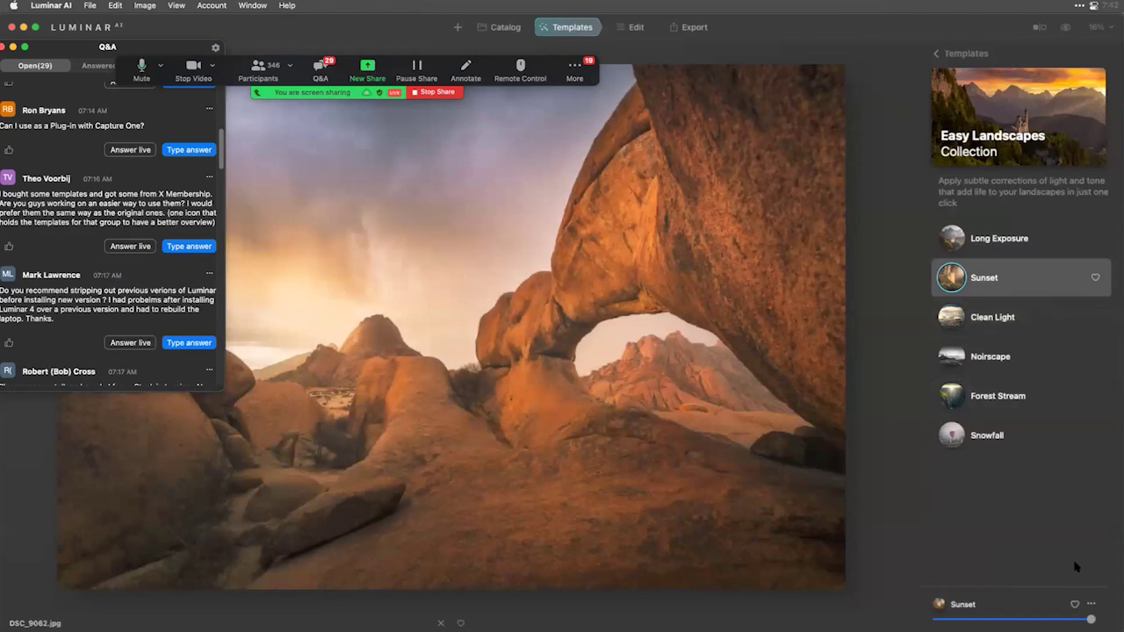
left_click(999, 322)
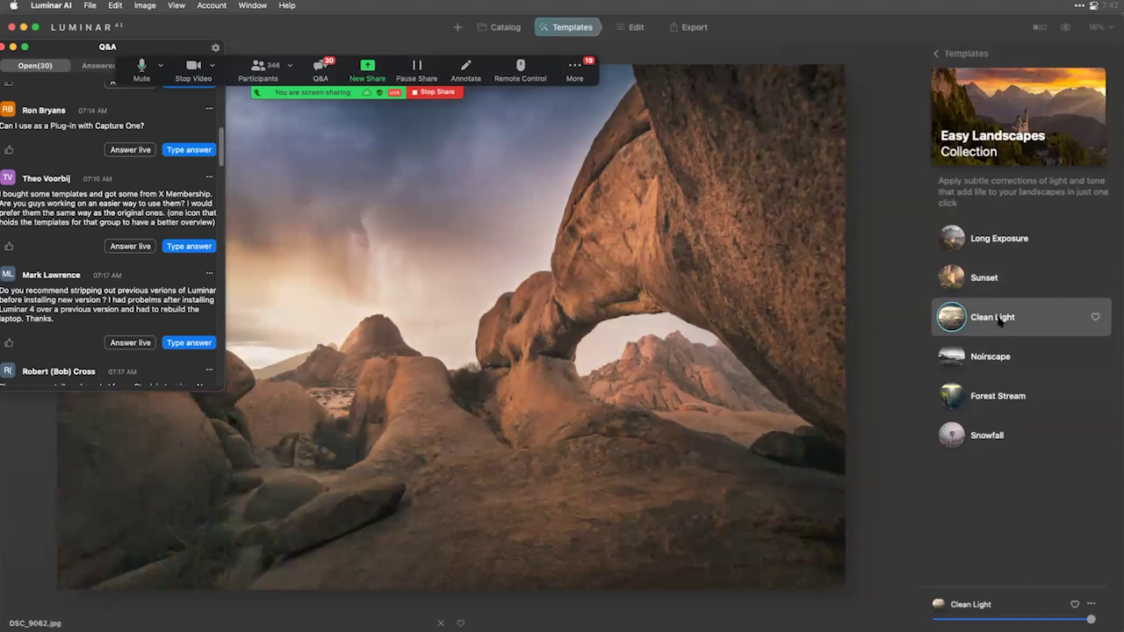
In the photo's Landscape edits, set Golden Hour to 21.
left_click(638, 29)
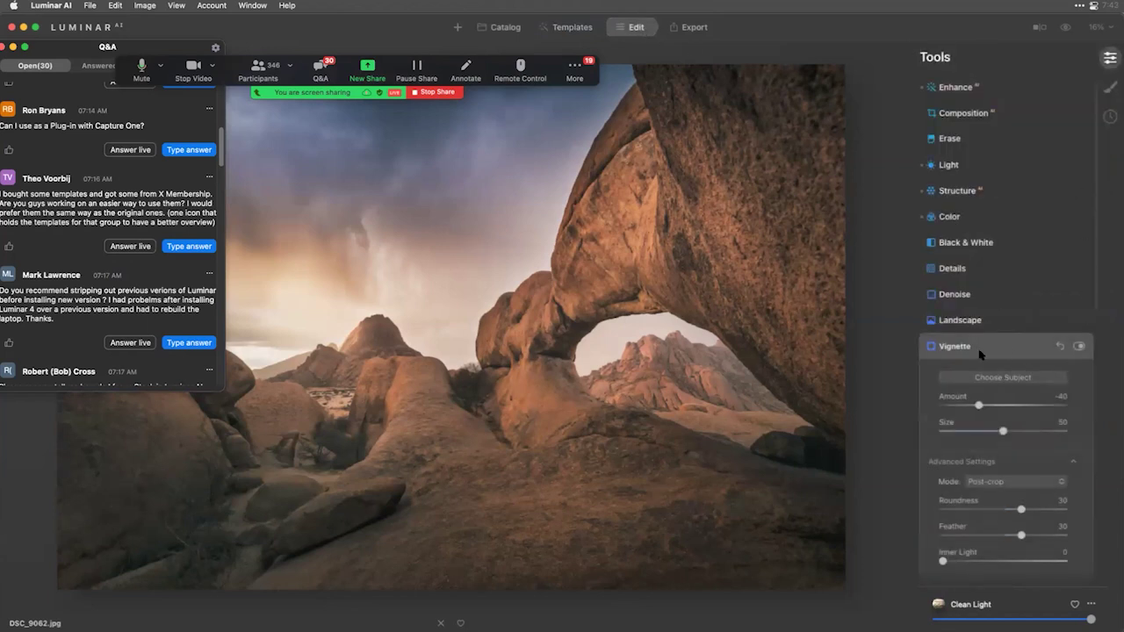
left_click(975, 320)
left_click_drag(943, 385, 968, 386)
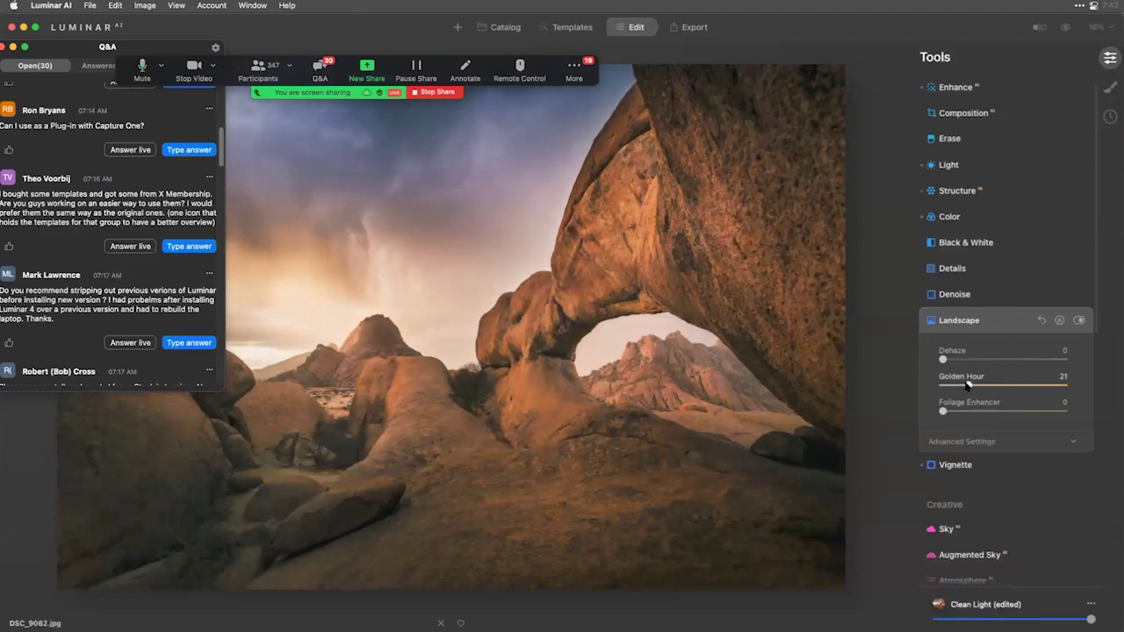
left_click(978, 322)
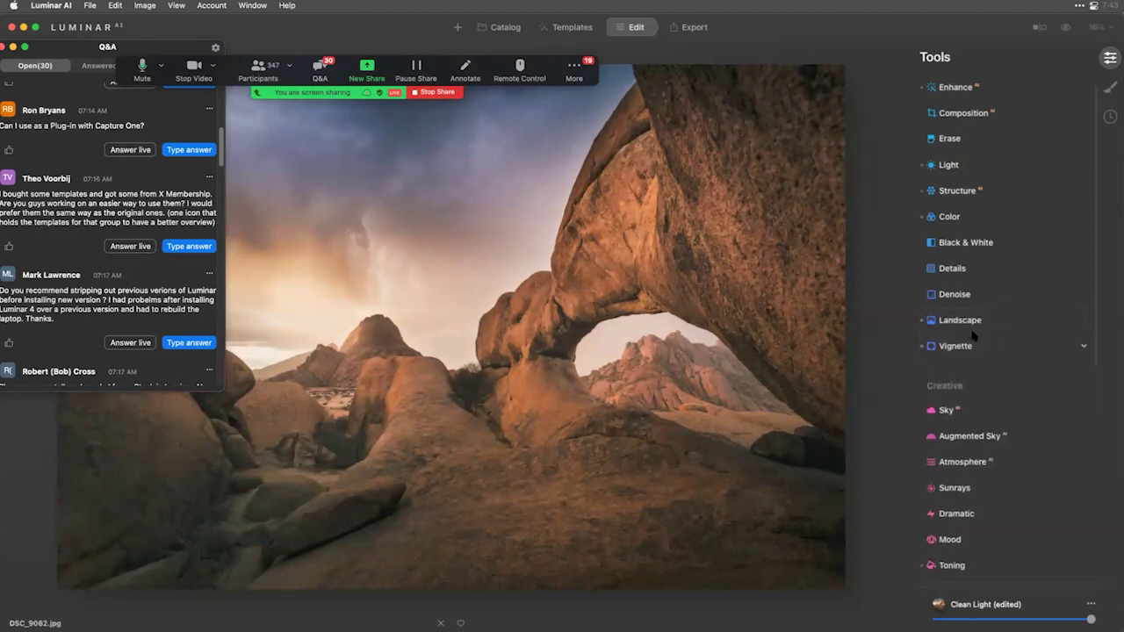
In Color Harmony, set Brilliance to 8 and try different Warmth values before resetting Warmth to 0.
scroll(973, 334, "down", 1)
scroll(973, 335, "down", 10)
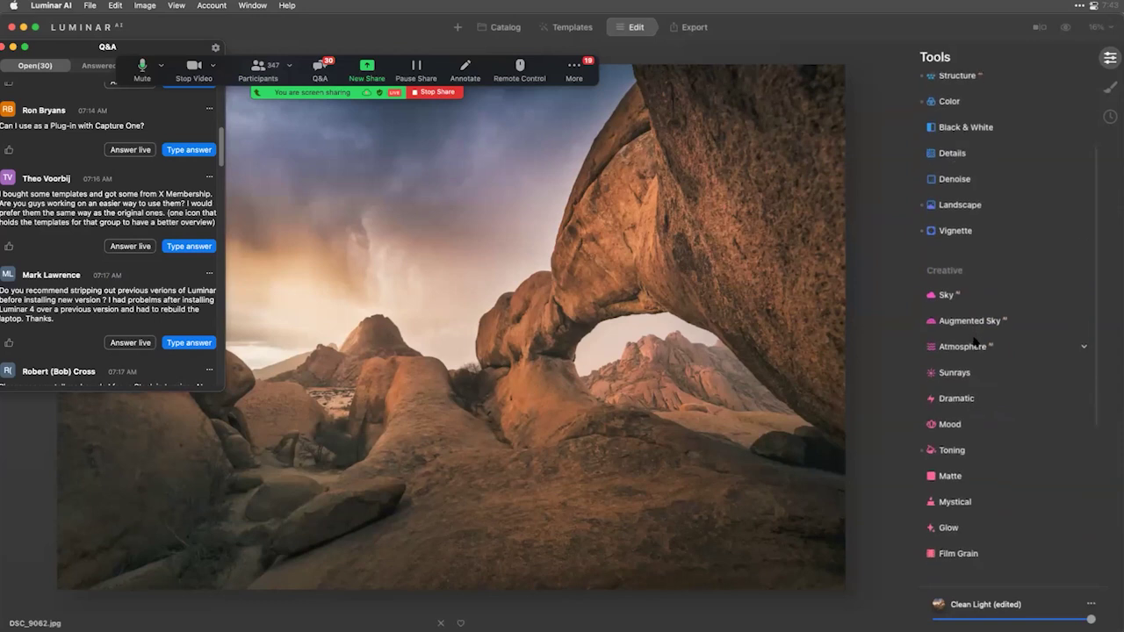
scroll(973, 339, "down", 5)
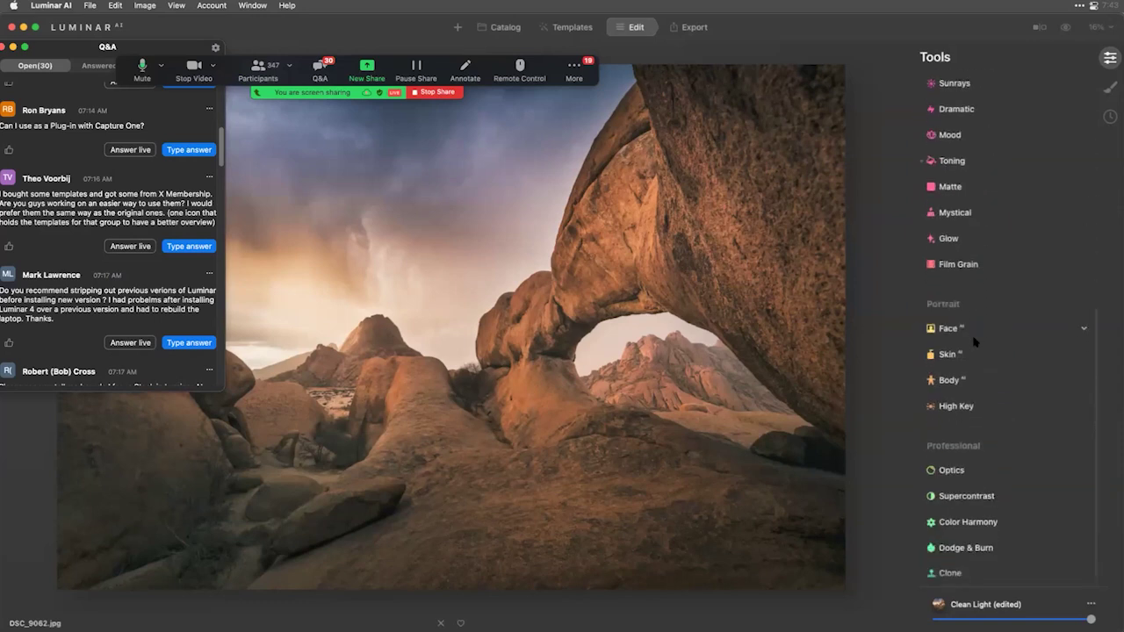
left_click(994, 523)
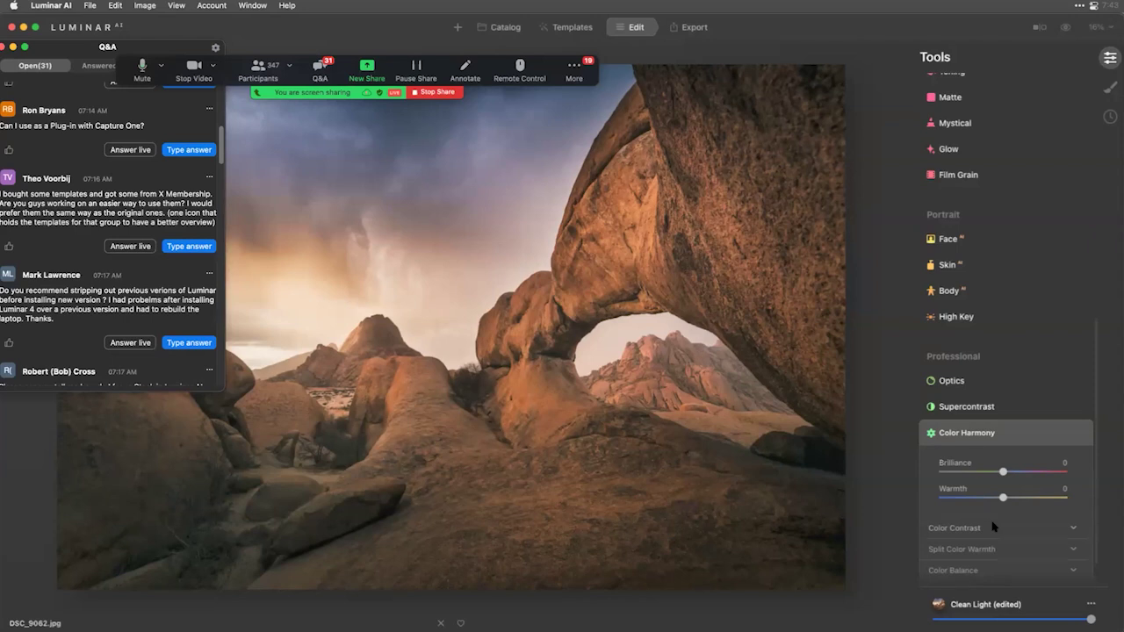
mouse_move(1003, 472)
left_mouse_down()
mouse_move(1019, 473)
mouse_move(988, 472)
mouse_move(1036, 469)
mouse_move(1008, 472)
left_mouse_up()
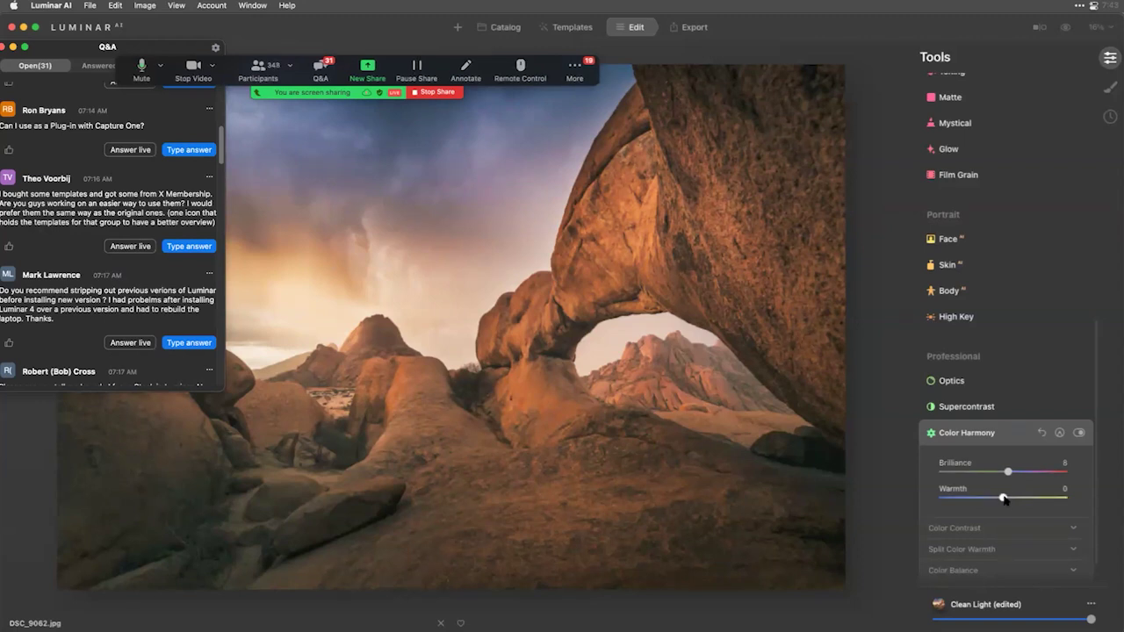
left_click_drag(1010, 500, 987, 498)
double_click(988, 498)
Under Split Color Warmth, set Warm to 15 and Cool to -20.
left_click(981, 549)
scroll(981, 550, "down", 3)
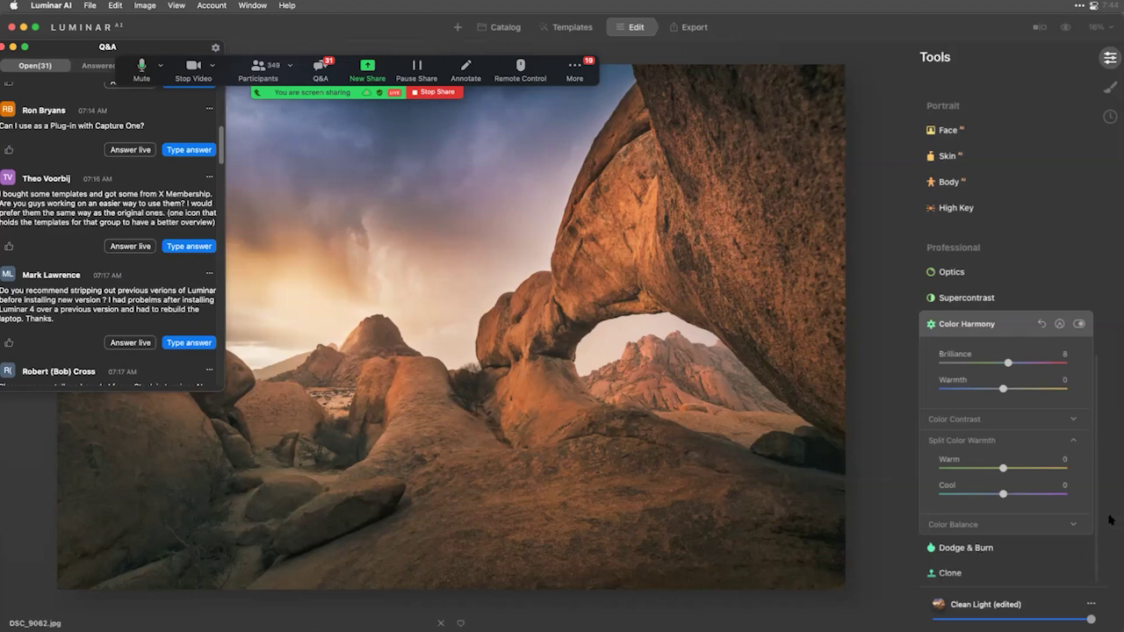
left_click_drag(1004, 468, 990, 493)
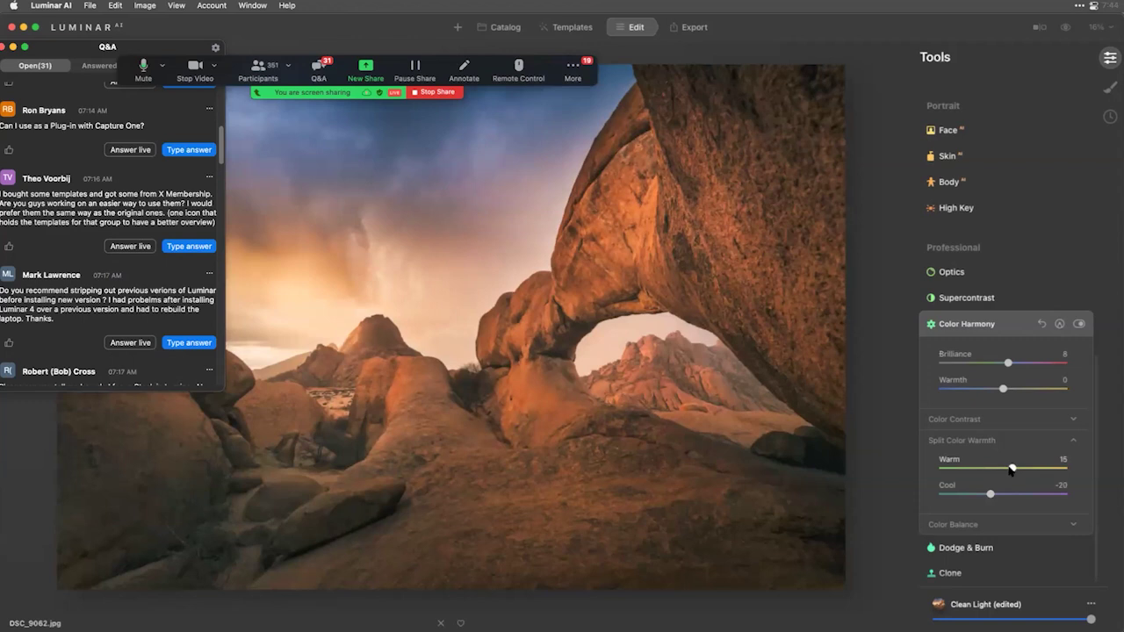
Raise the Color Contrast amount to about 14 and compare the photo with Color Harmony off and on.
left_click(984, 420)
left_click(960, 447)
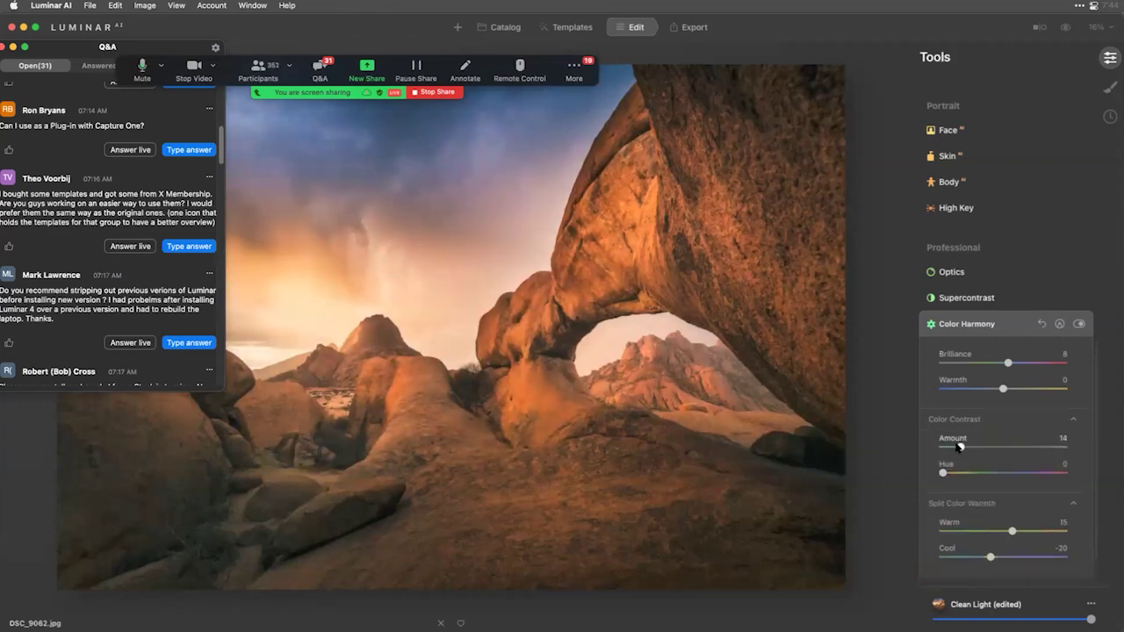
left_click_drag(960, 447, 957, 447)
mouse_move(951, 448)
left_mouse_down()
mouse_move(999, 449)
mouse_move(961, 447)
left_mouse_up()
left_click(1080, 325)
left_click(1080, 324)
left_click(1080, 324)
left_click(1079, 324)
View the Defringe, Lens Distortion and Devignette options in the Optics tool and close it.
left_click(988, 276)
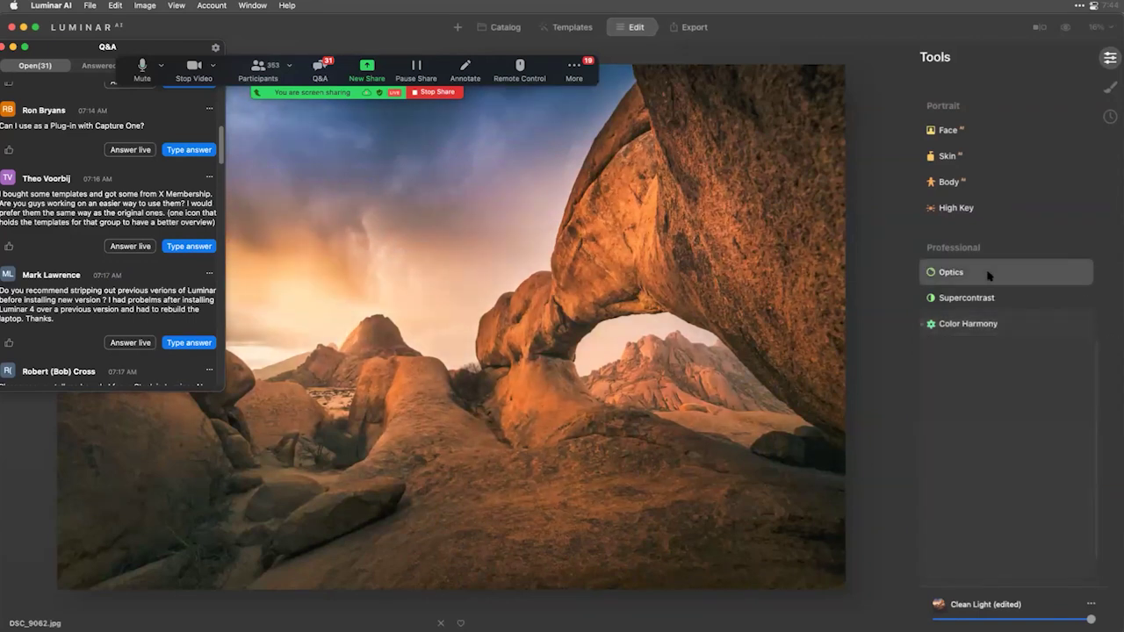
left_click(988, 274)
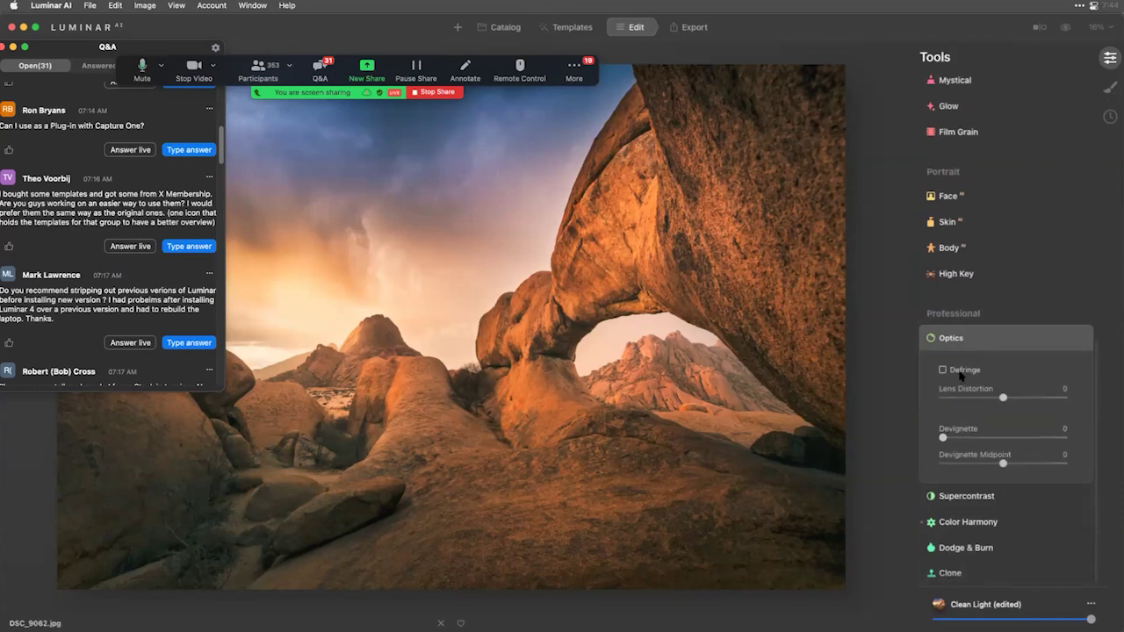
left_click(982, 339)
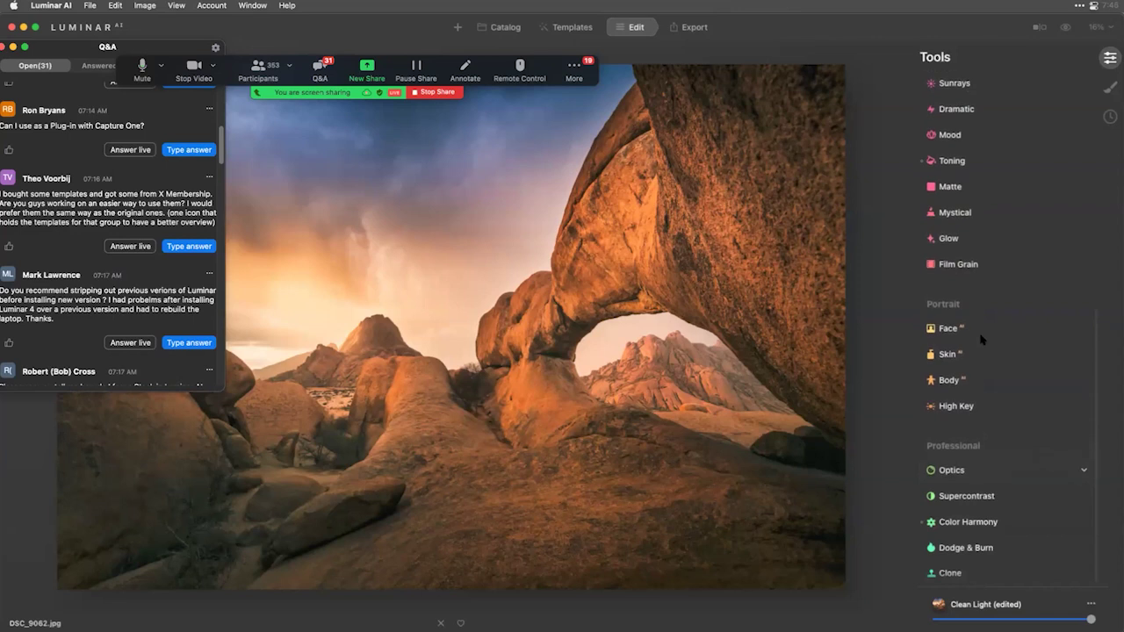
Open Supercontrast and try out the Highlights Contrast adjustment.
left_click(1003, 497)
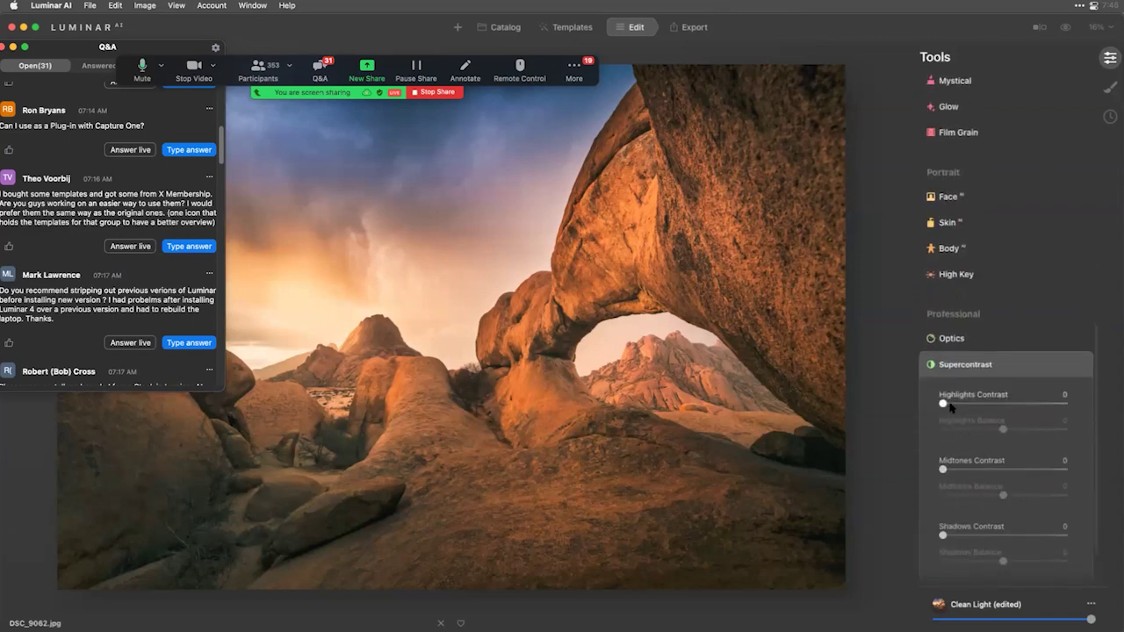
mouse_move(957, 405)
left_mouse_down()
mouse_move(1014, 408)
mouse_move(922, 410)
mouse_move(1055, 410)
mouse_move(910, 413)
mouse_move(970, 412)
left_mouse_up()
In the Light tool, try Highlights at -100 and Shadows at -100, resetting each to 0.
scroll(987, 237, "up", 5)
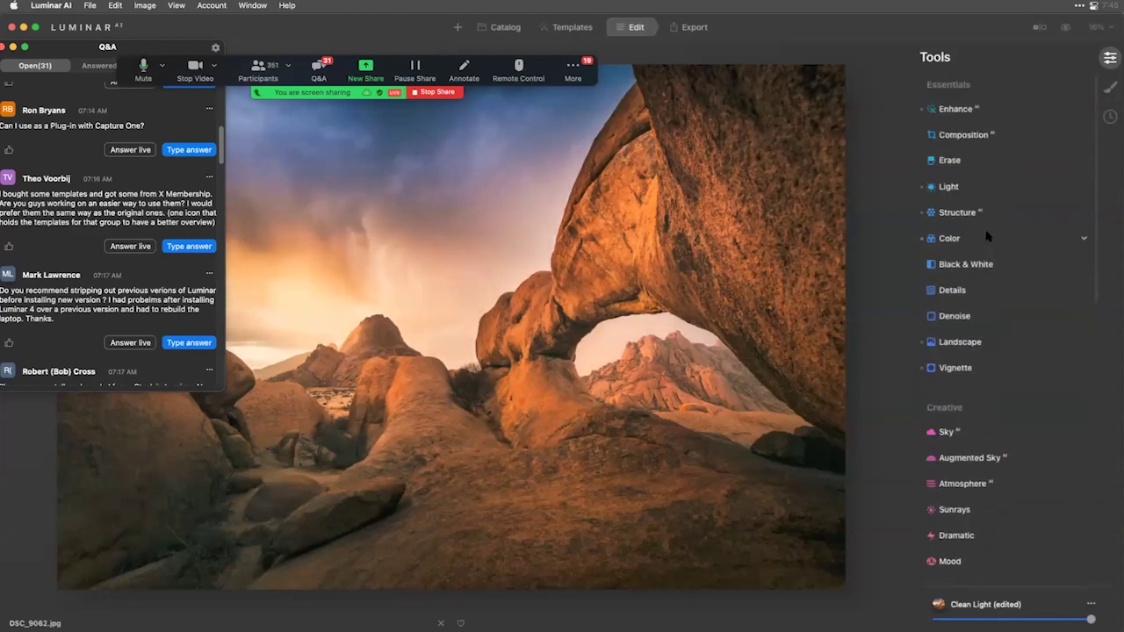
left_click(972, 186)
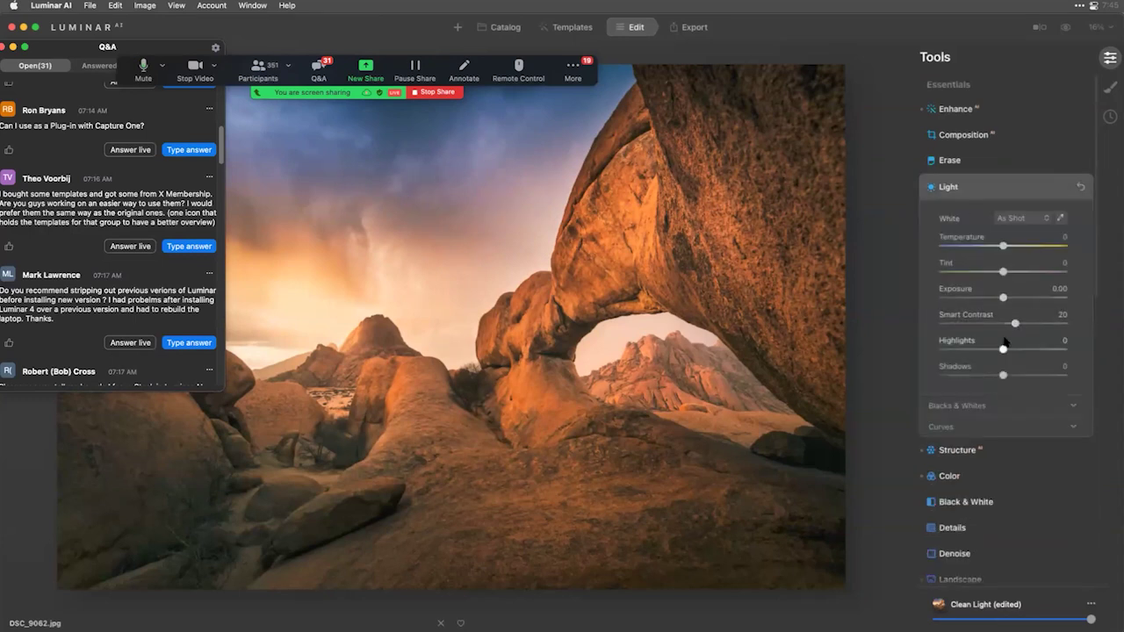
left_click_drag(1003, 349, 841, 363)
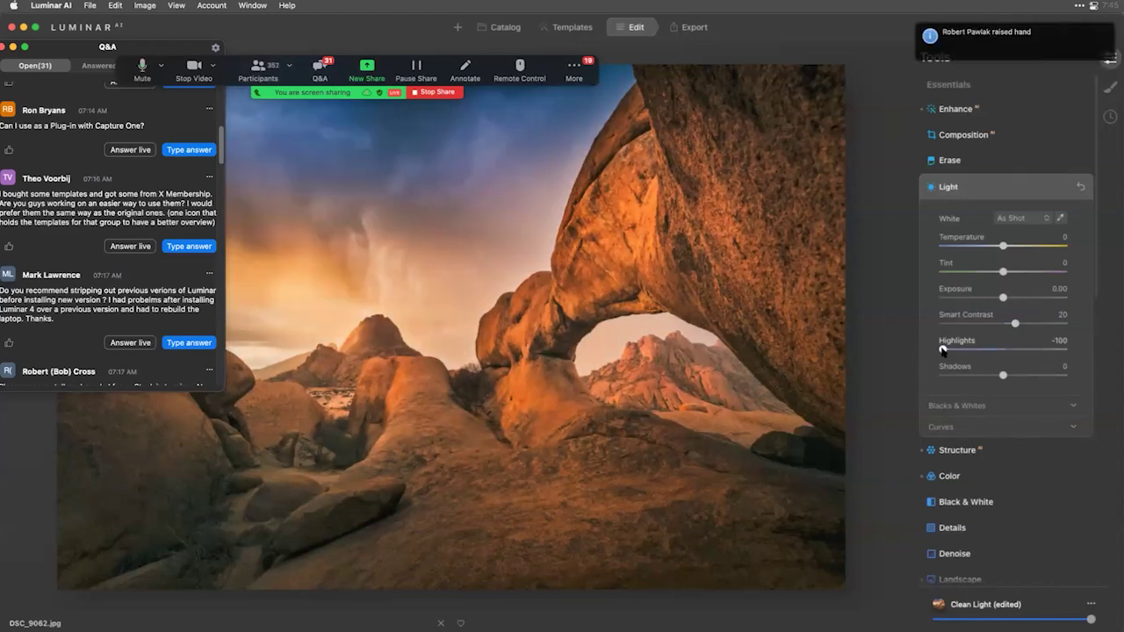
double_click(943, 350)
left_click_drag(1003, 375, 941, 376)
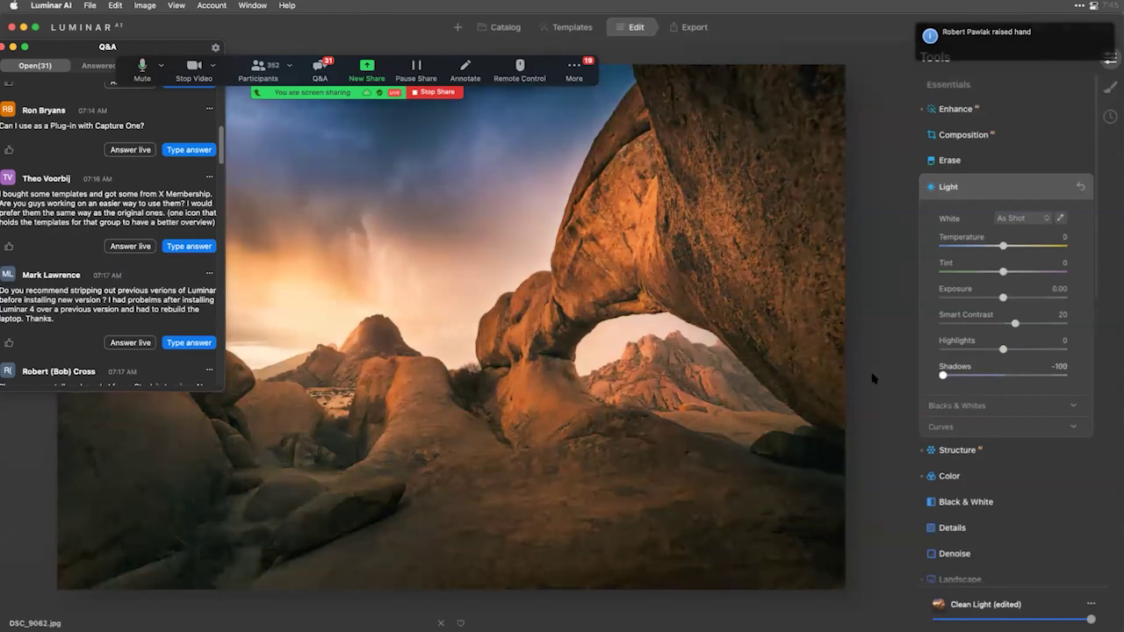
double_click(943, 375)
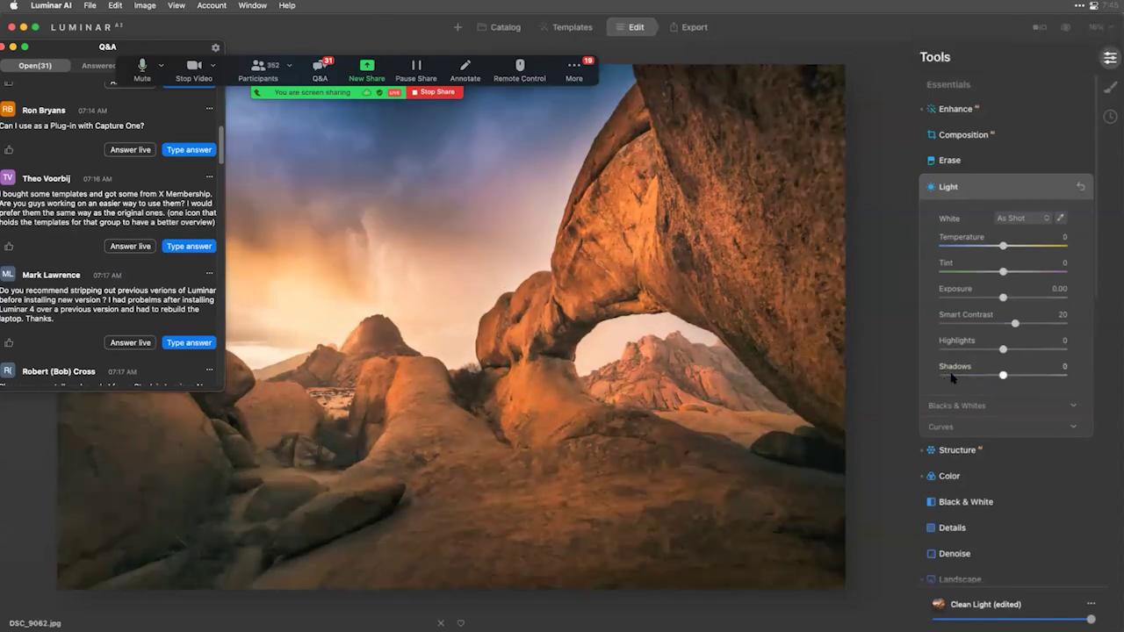
In Supercontrast, set Highlights Contrast to 26 and Highlights Balance to 38.
scroll(951, 377, "down", 5)
scroll(952, 378, "down", 8)
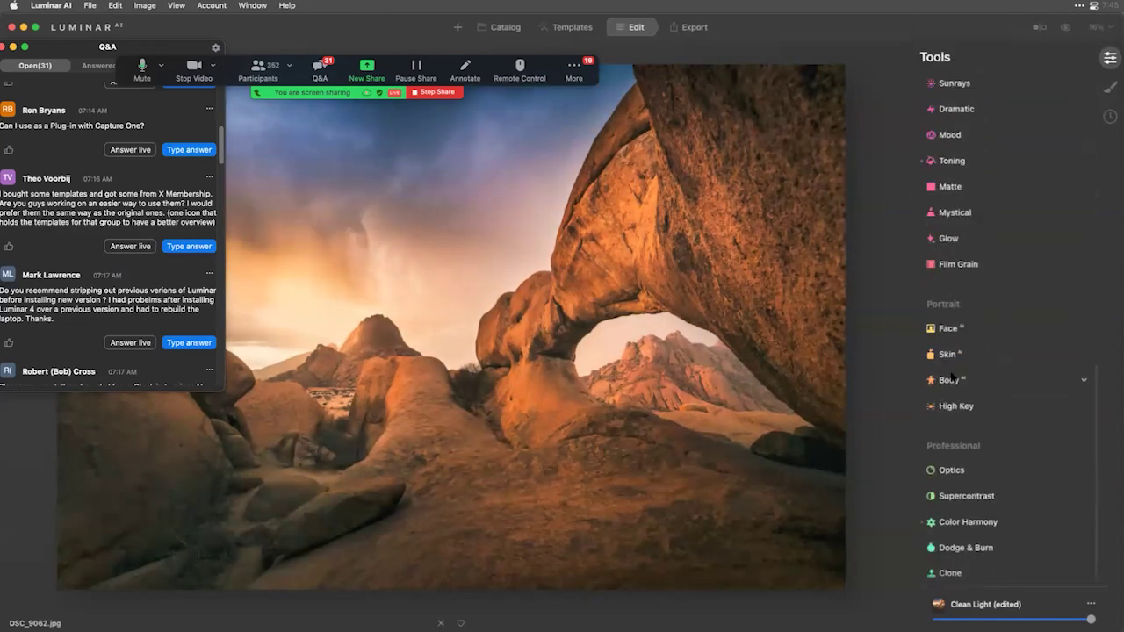
left_click(963, 496)
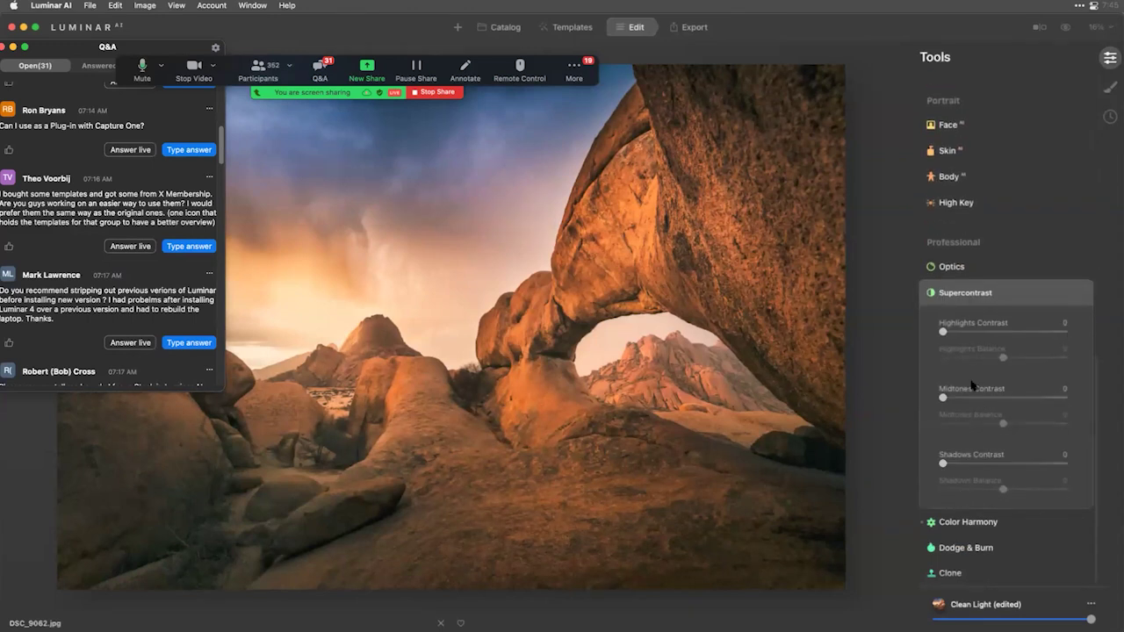
left_click_drag(955, 332, 1037, 354)
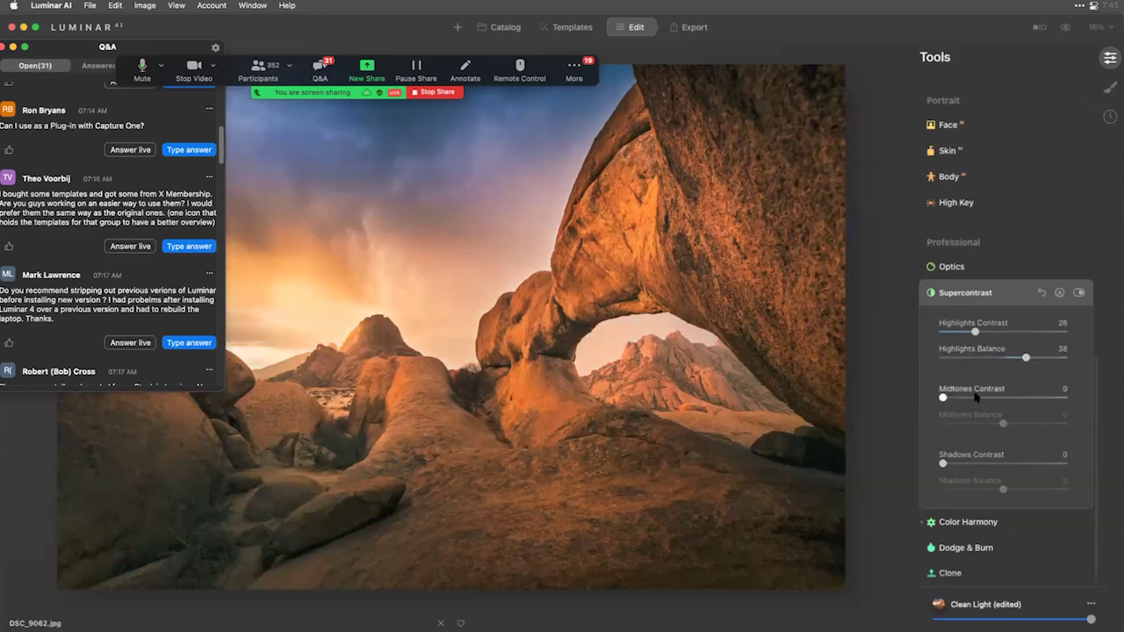
In Supercontrast, set Midtones Contrast to 11, Shadows Contrast to 33 and Shadows Balance to -8, and collapse the tool.
left_click_drag(945, 397, 956, 397)
left_click_drag(944, 463, 998, 492)
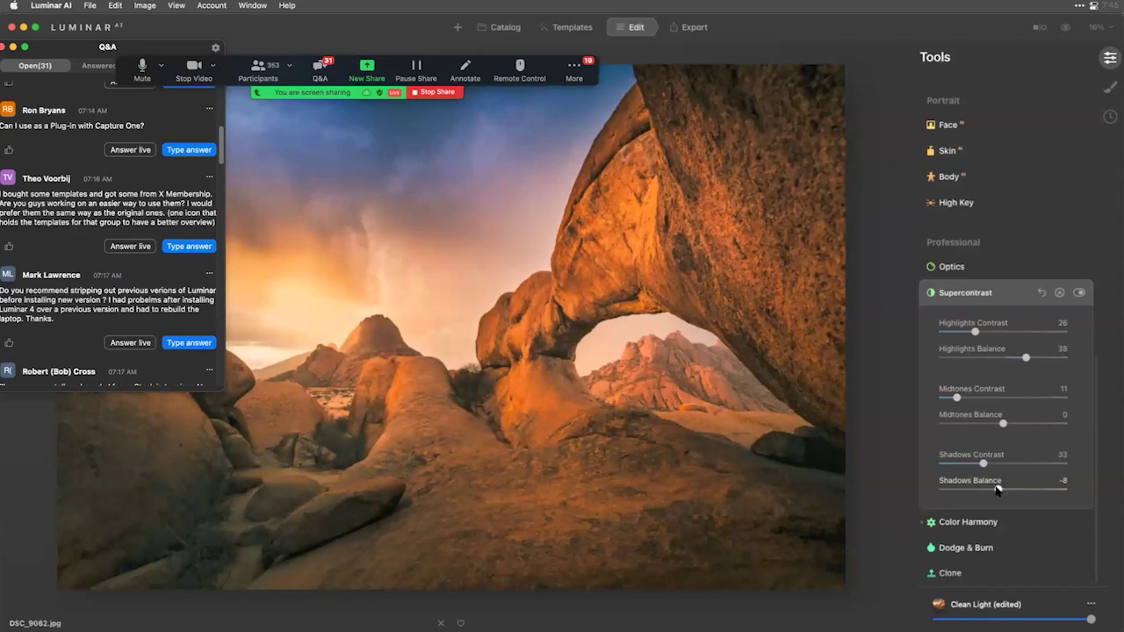
left_click(1010, 296)
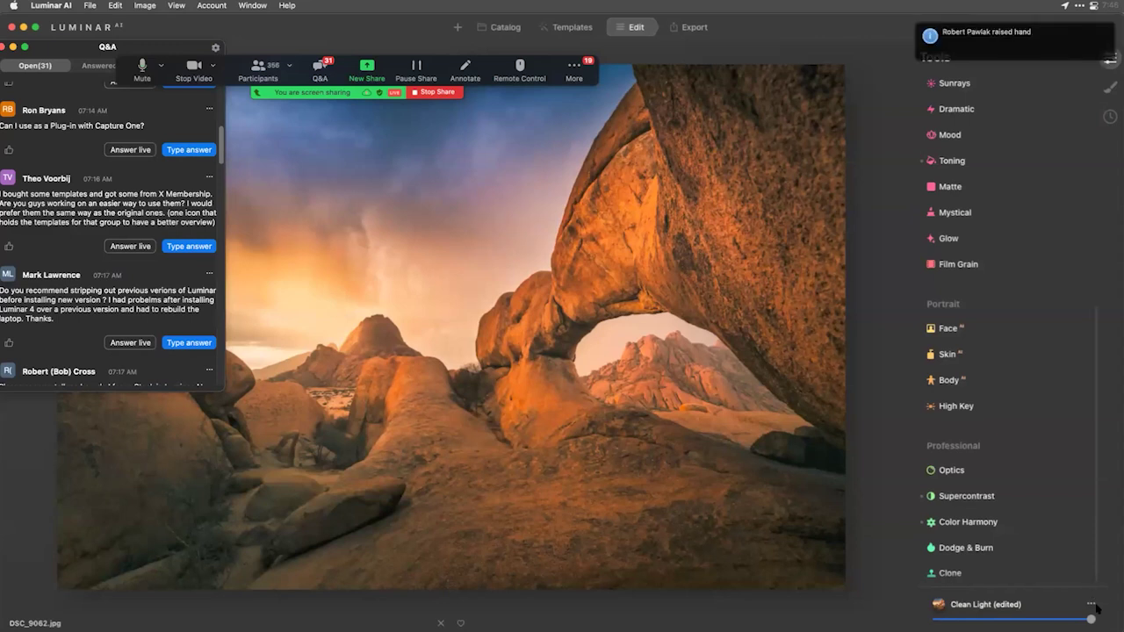
Reduce the overall strength of the edited Clean Light look and save the edits as a new template.
left_click_drag(1090, 619, 1033, 619)
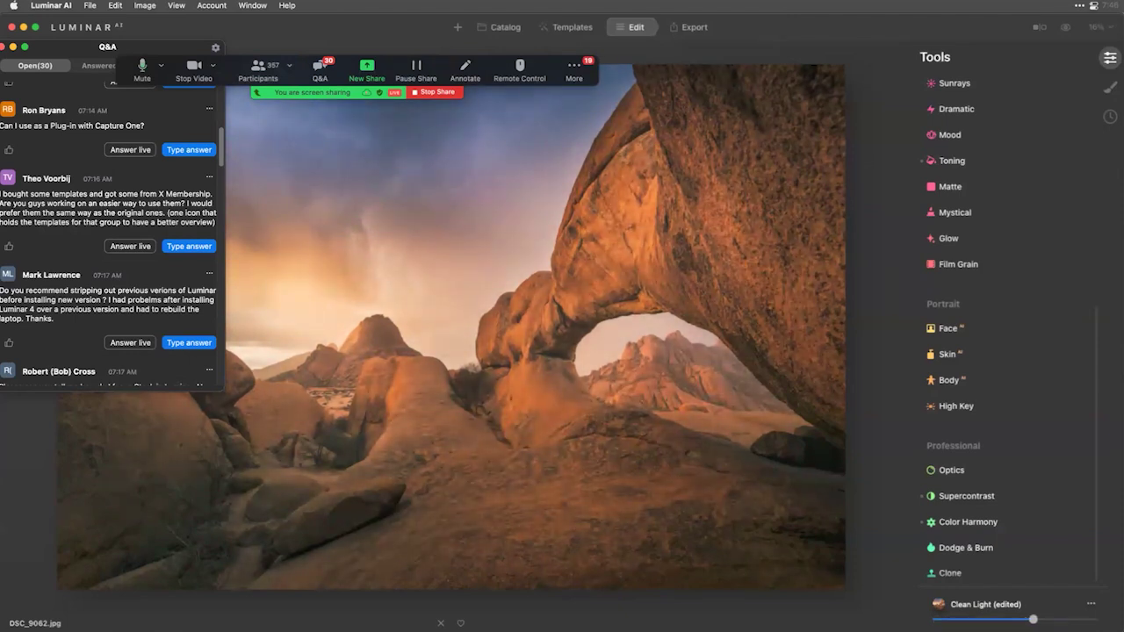
left_click(1091, 606)
left_click(1075, 589)
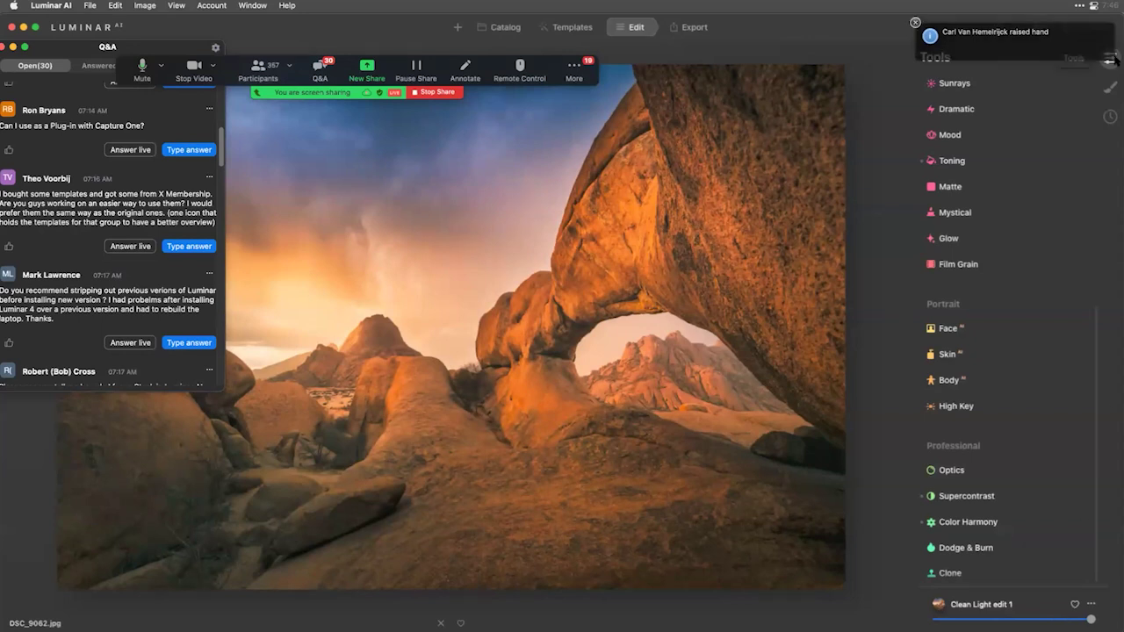
In My Templates, rename the Clean Light edit 1 template to Desert Light.
left_click(569, 28)
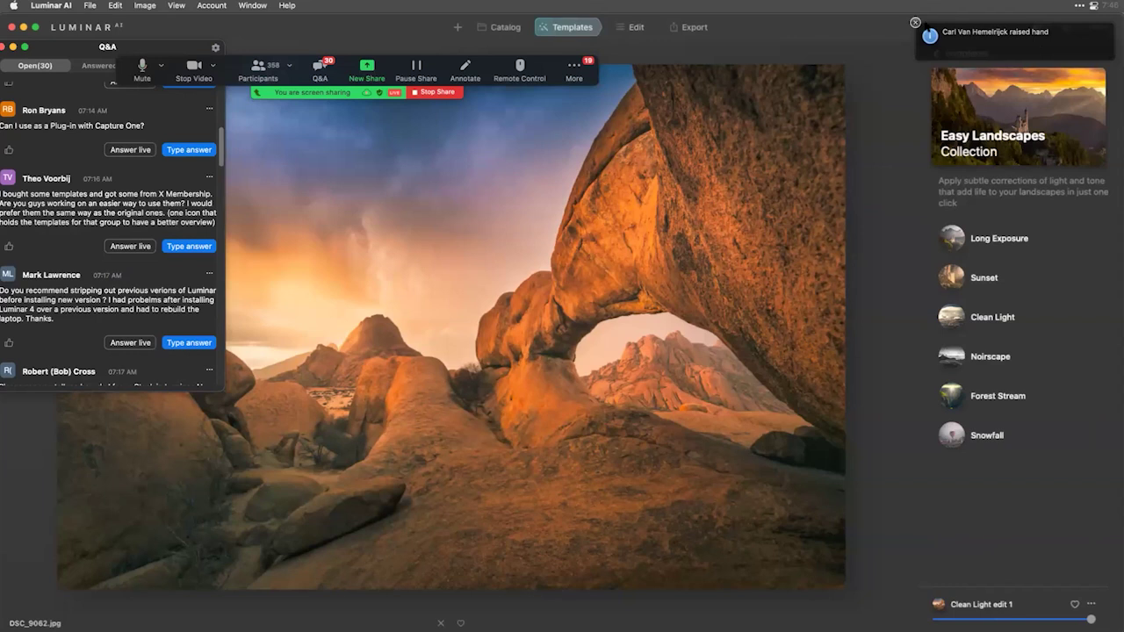
left_click(967, 55)
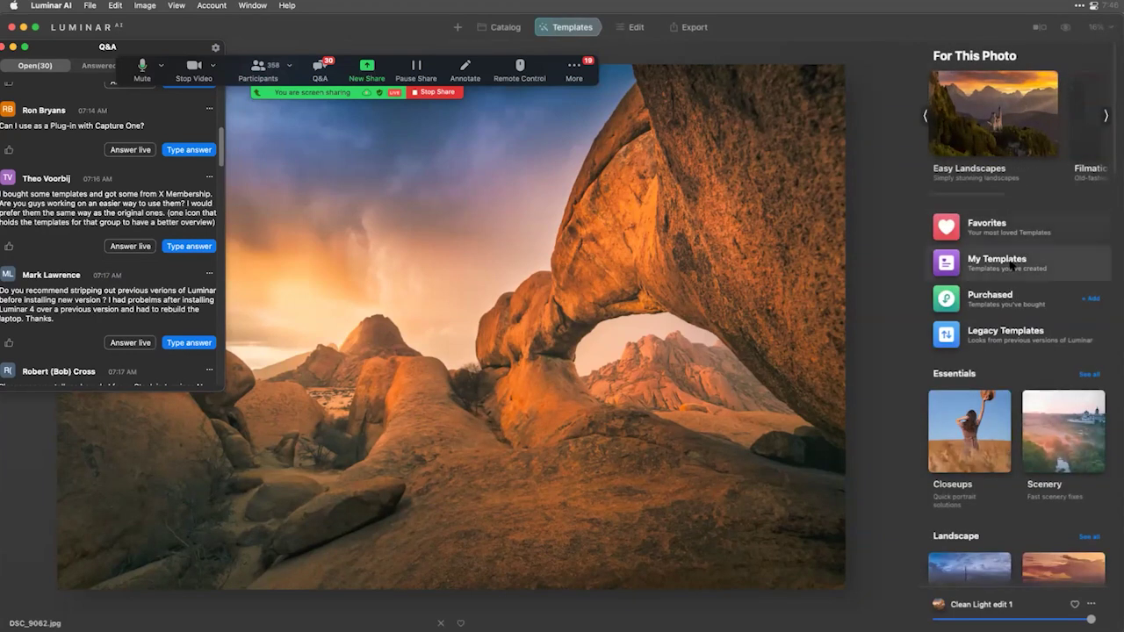
left_click(1012, 263)
left_click(1096, 137)
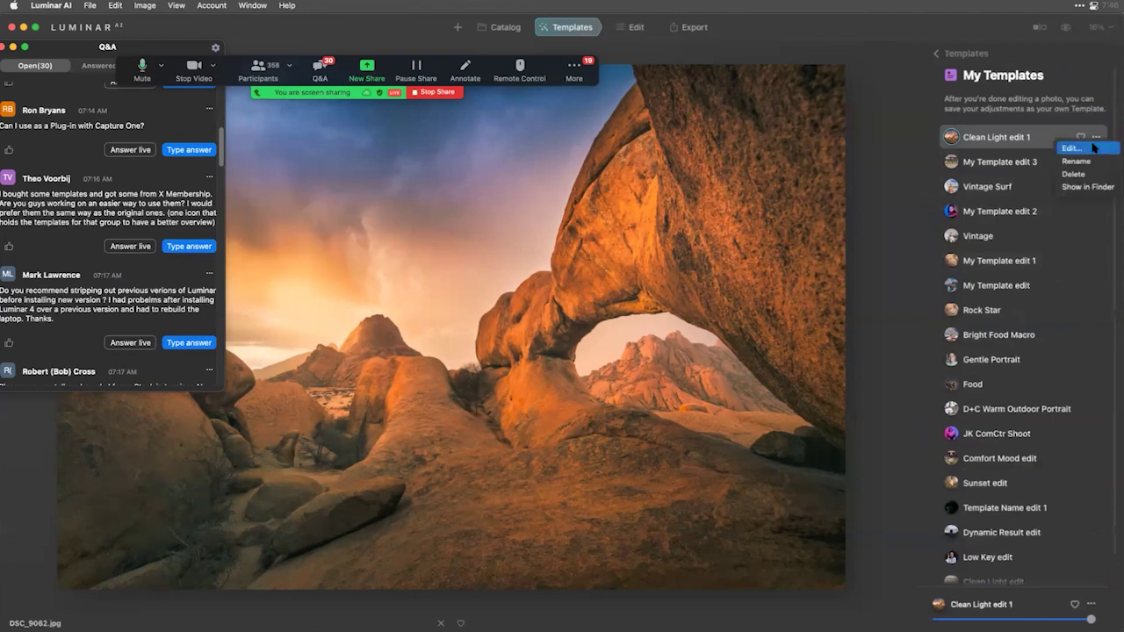
left_click(1089, 162)
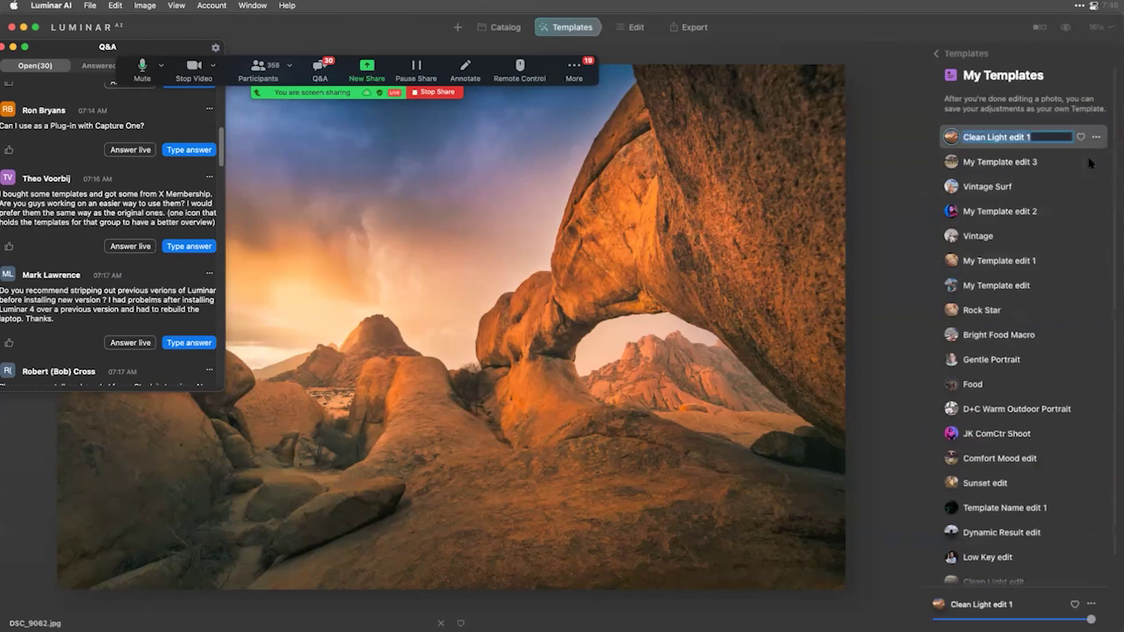
type("Des")
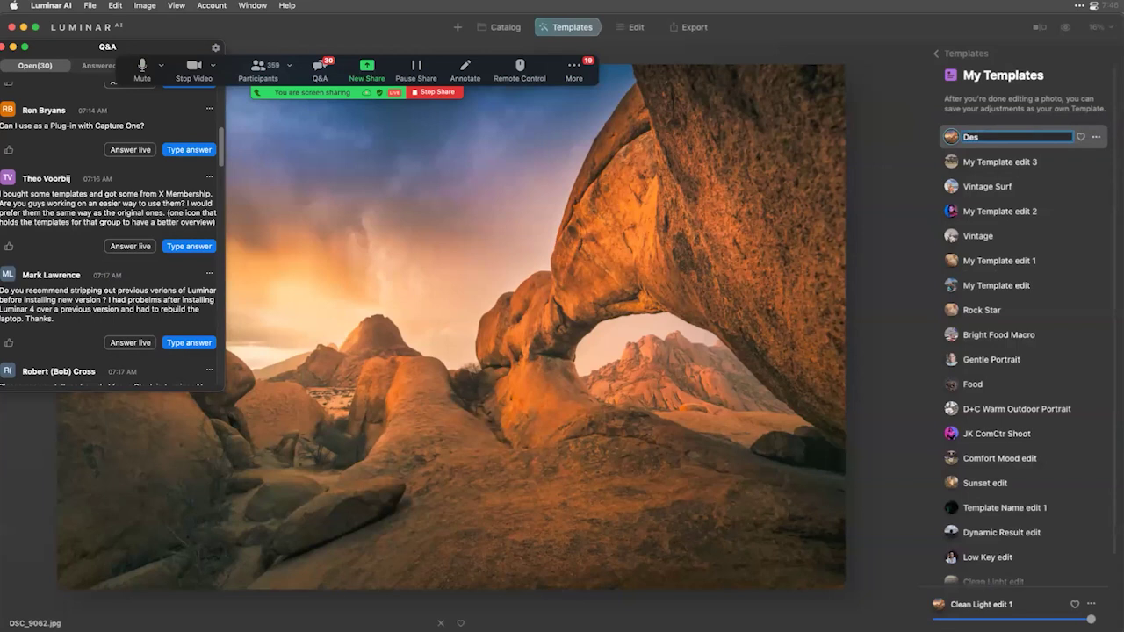
type("ert Light")
key("Return")
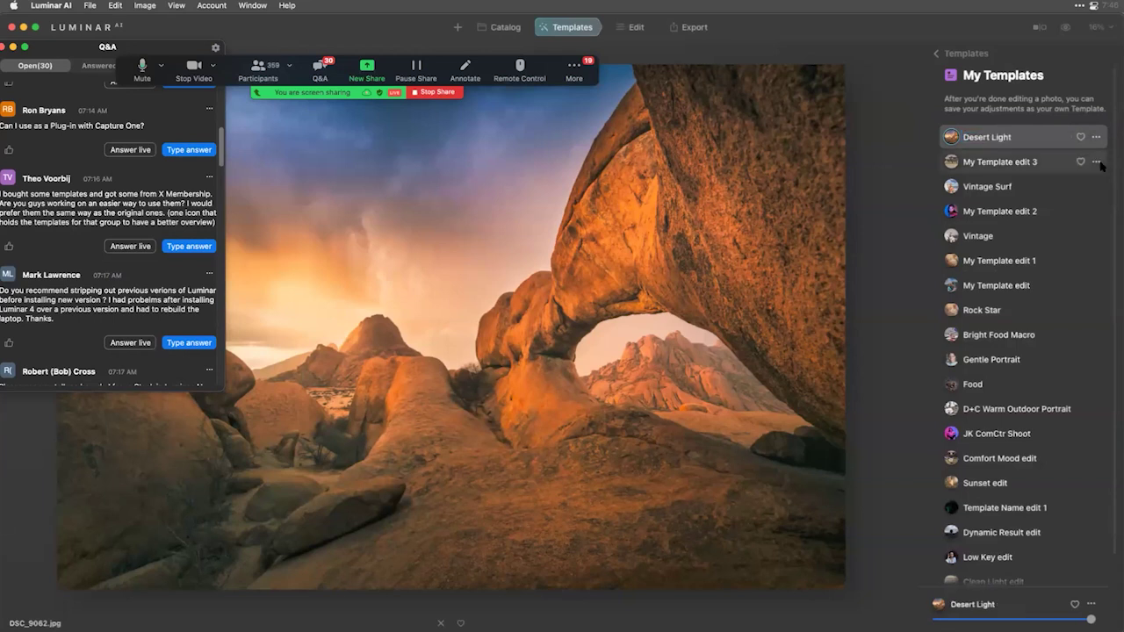
Open the catalog photo of the woman on the desert hills and apply the Desert Light template at about half strength.
left_click(499, 27)
left_click(729, 485)
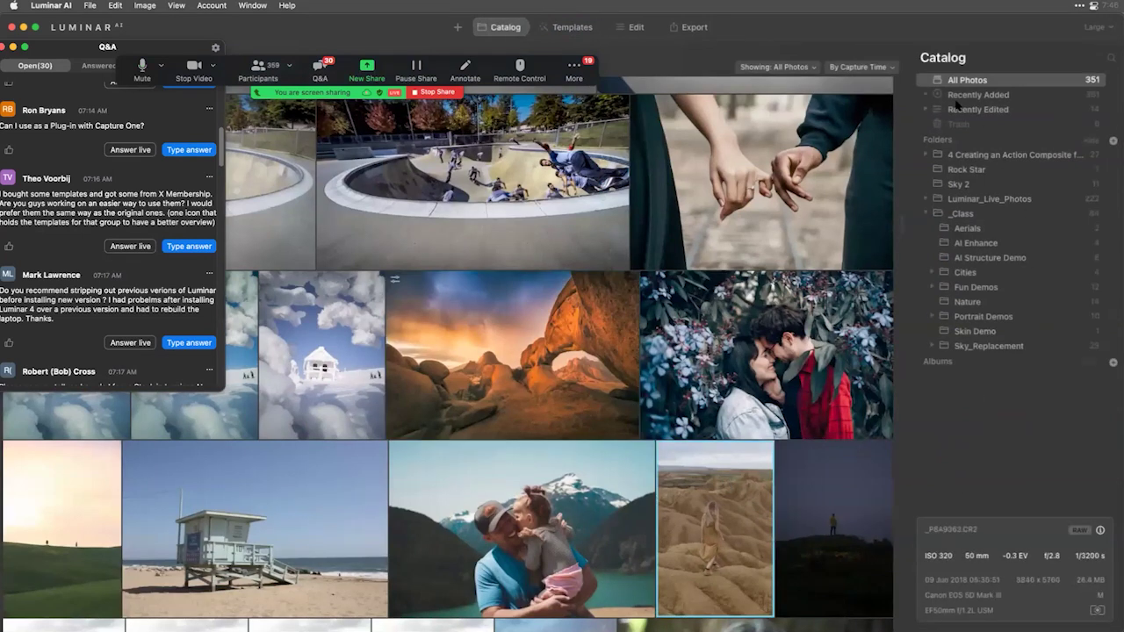
left_click(572, 27)
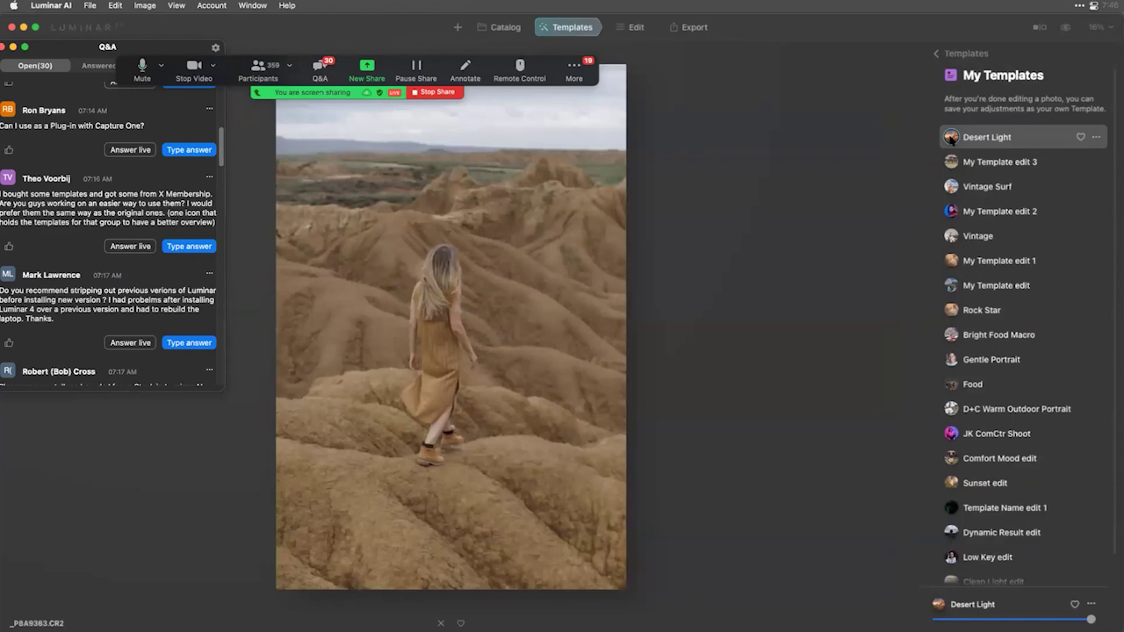
left_click(952, 137)
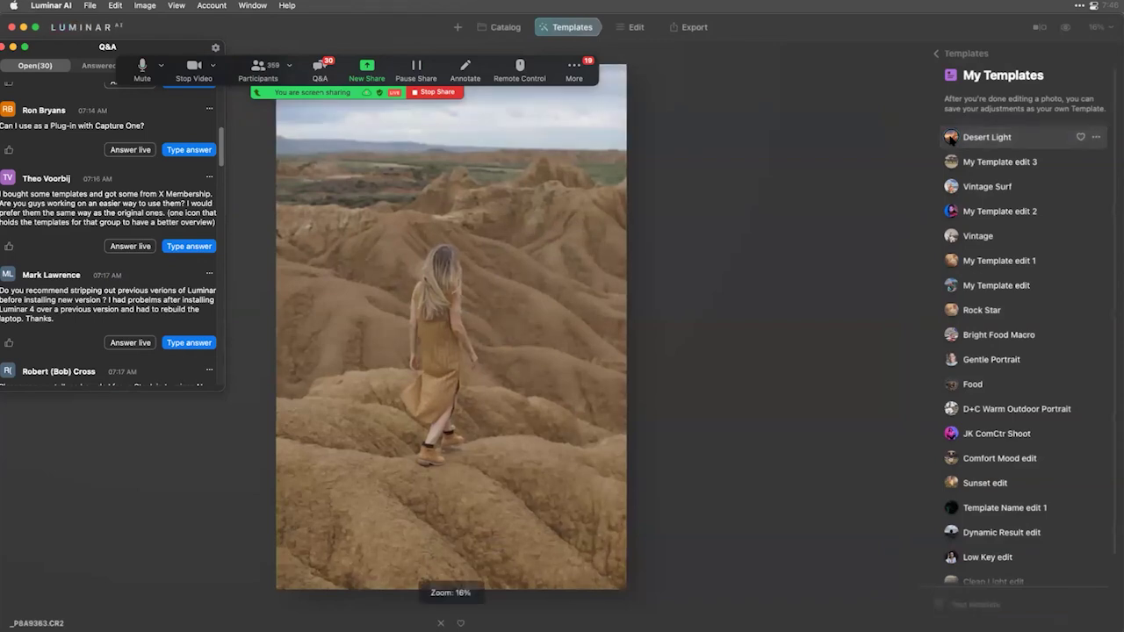
left_click(990, 140)
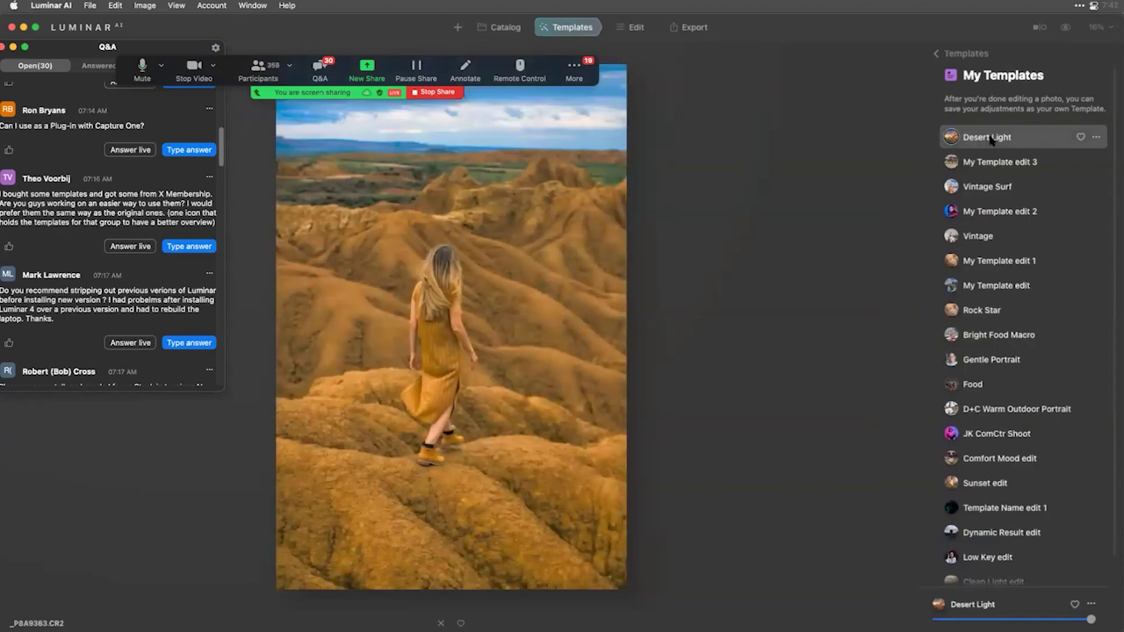
left_click_drag(1091, 619, 1015, 619)
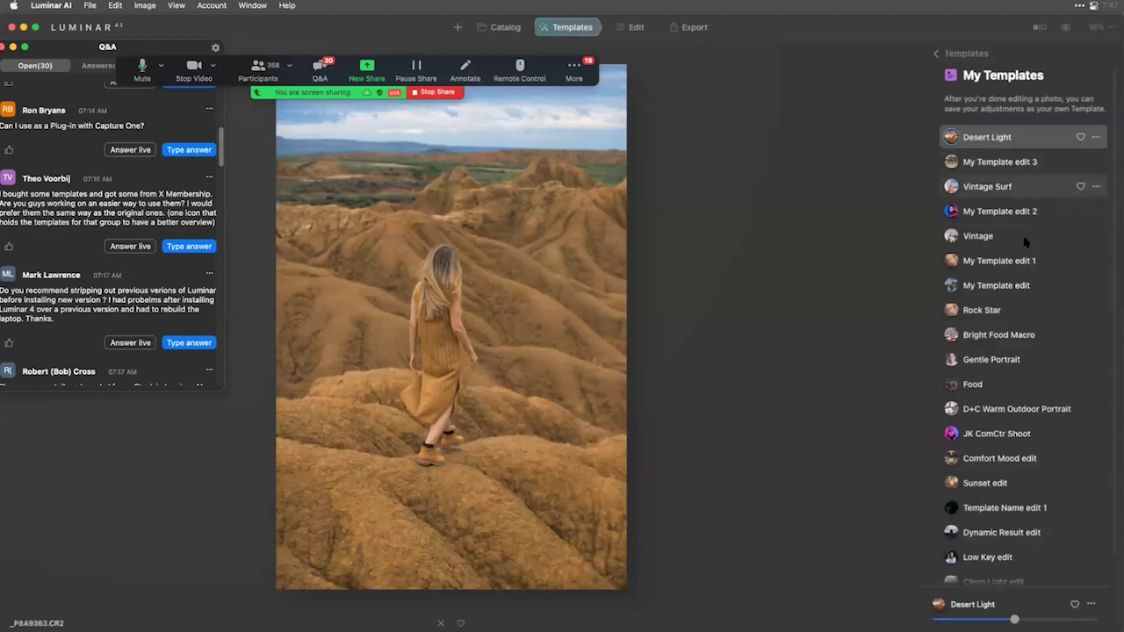
Show where My Templates sits in the template collections, view its contents and return to the overview.
left_click(936, 54)
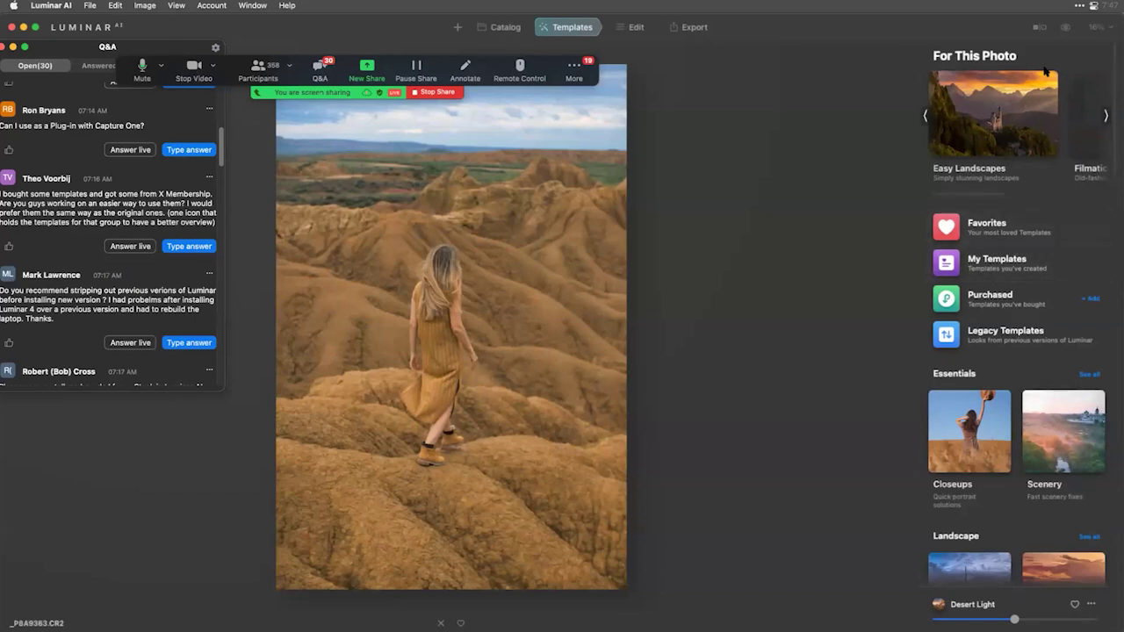
left_click(1015, 265)
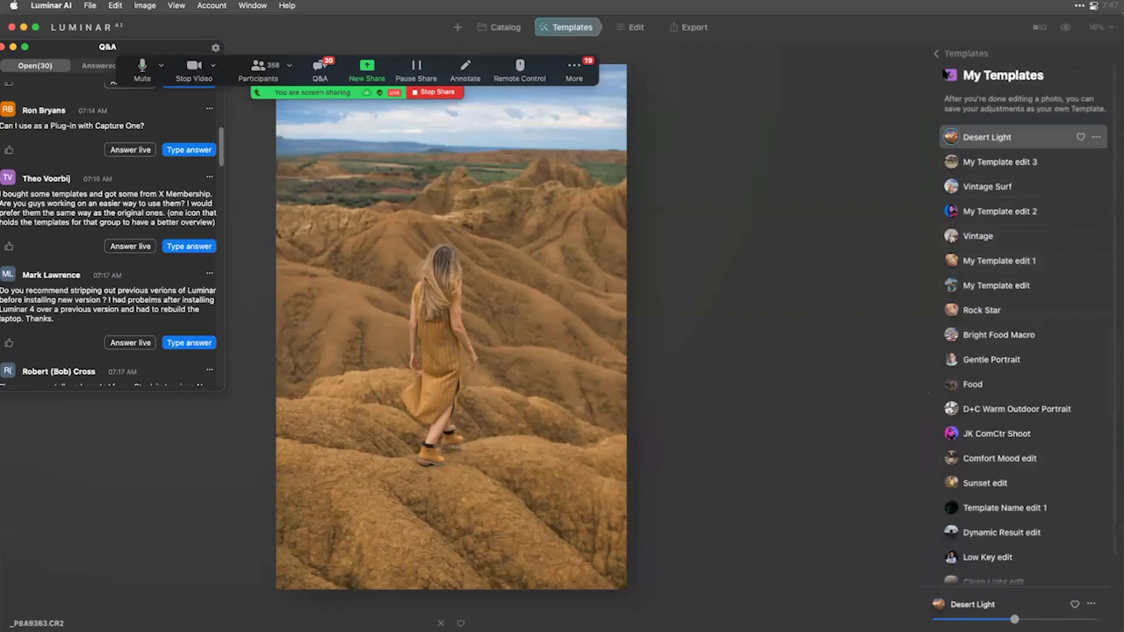
left_click(937, 53)
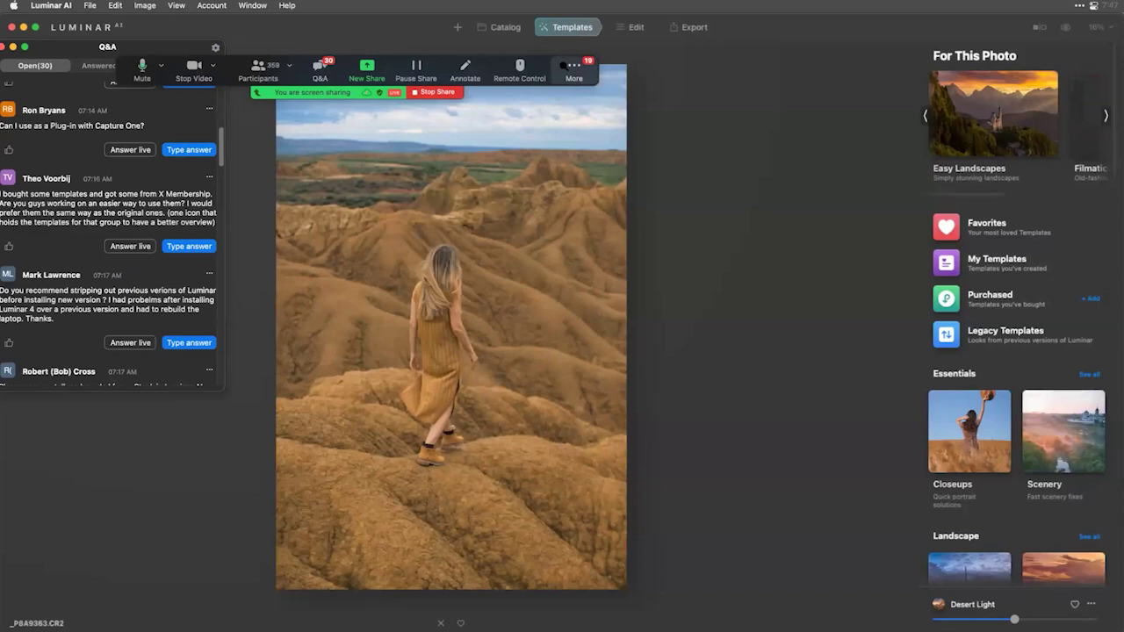
Open the meeting chat, review recent messages and the open Q&A questions, and close the chat.
left_click(567, 69)
left_click(574, 102)
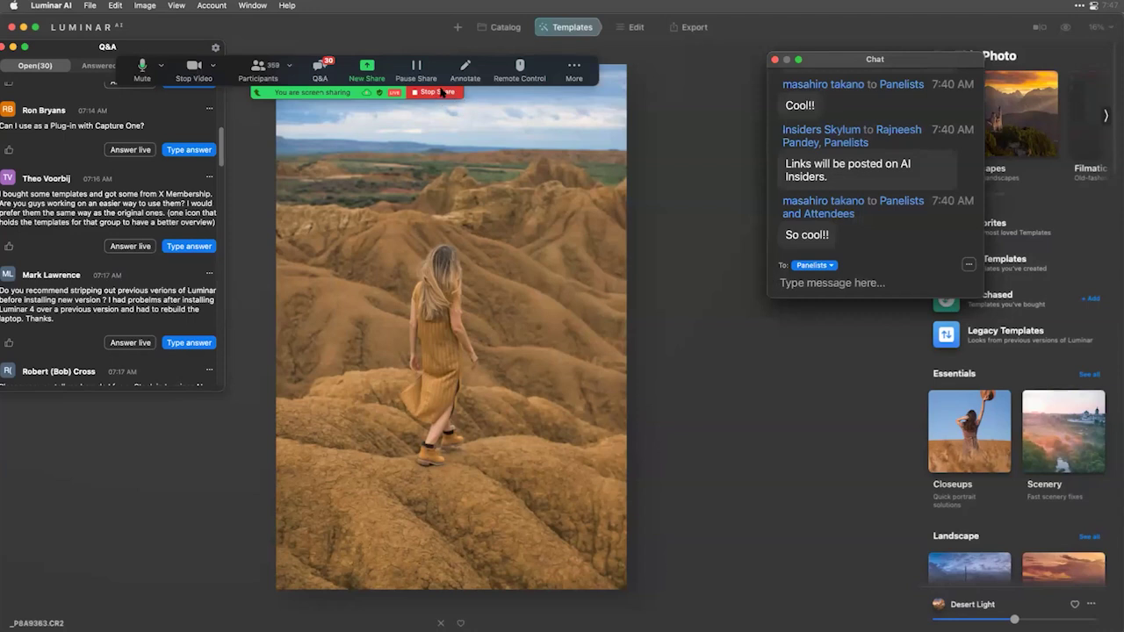
scroll(852, 162, "up", 3)
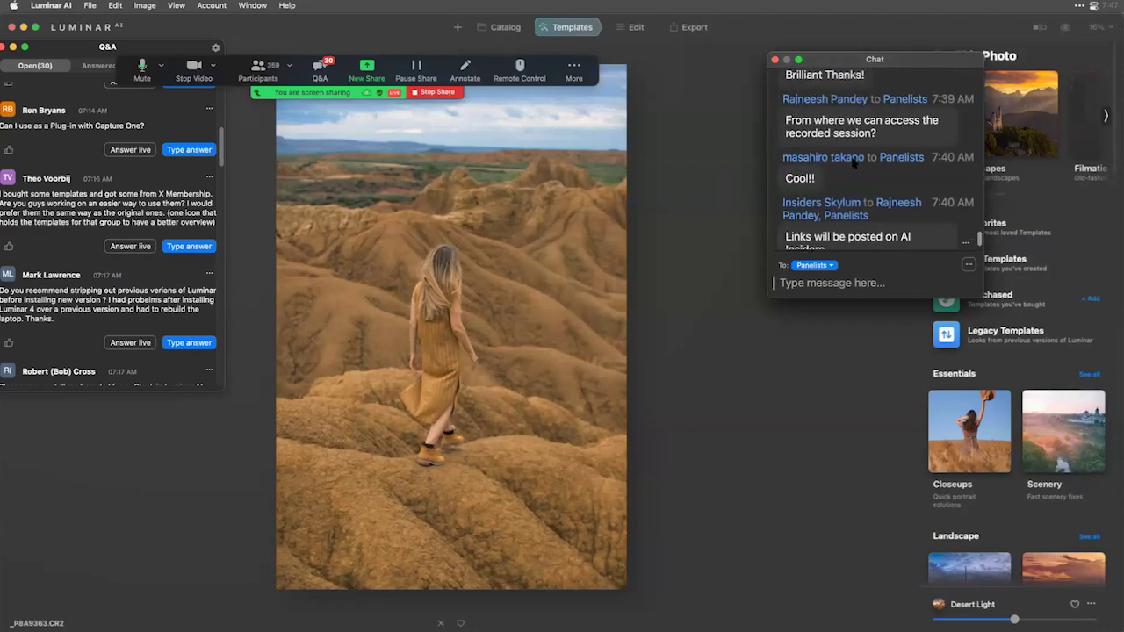
left_click_drag(96, 55, 127, 68)
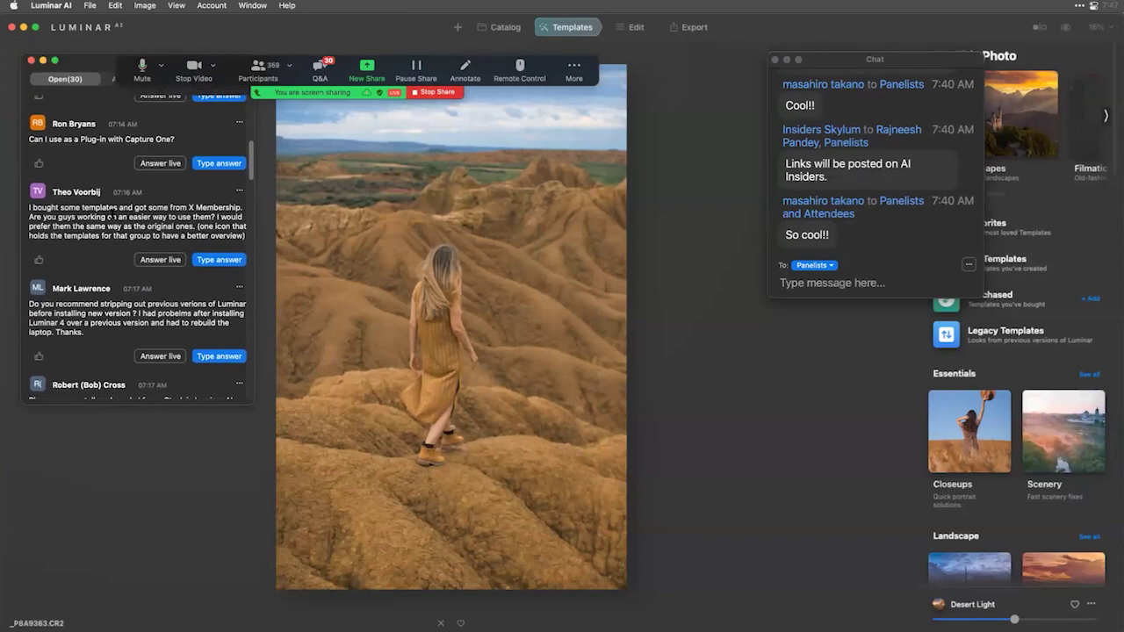
scroll(112, 216, "down", 2)
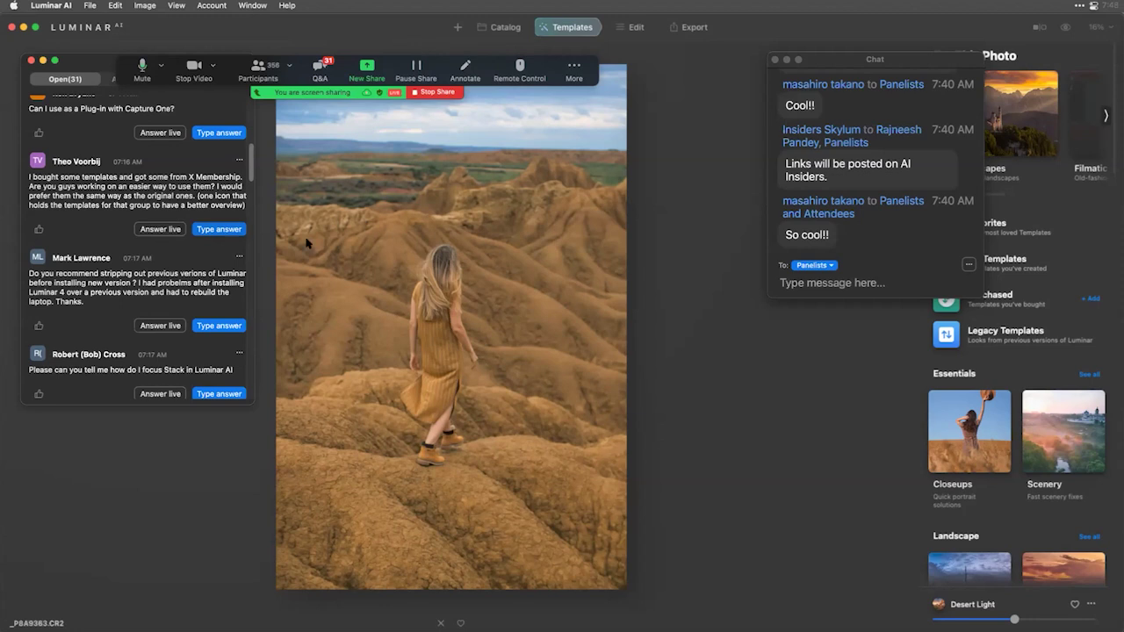
left_click(842, 70)
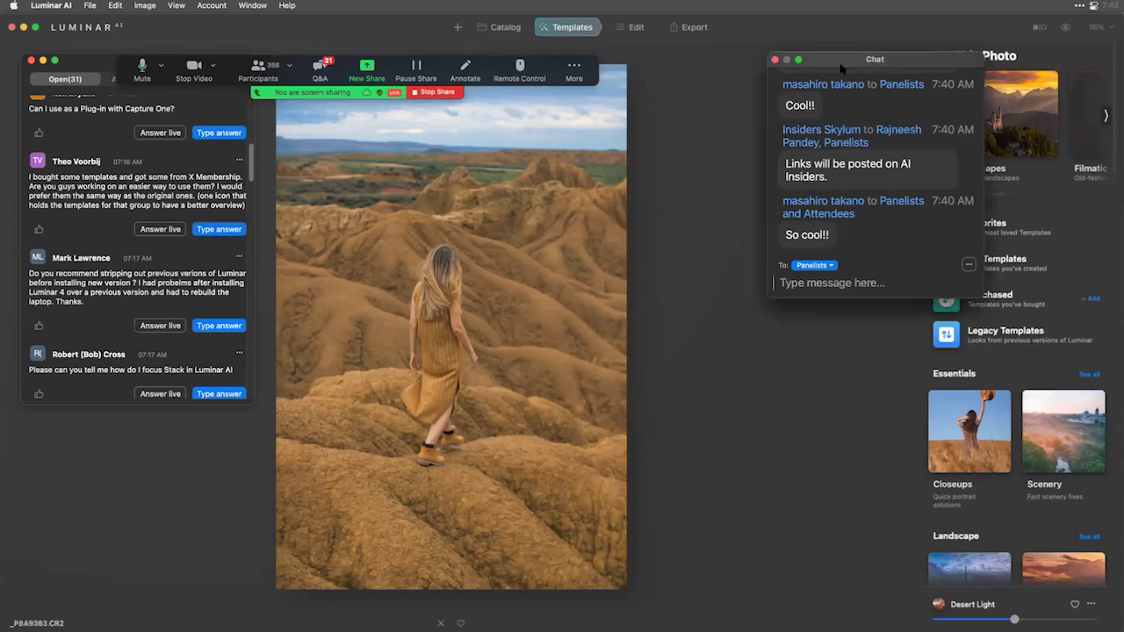
left_click(775, 59)
From the Sky tool's sky selection in Edit, show the custom skies folder in Finder.
left_click(642, 32)
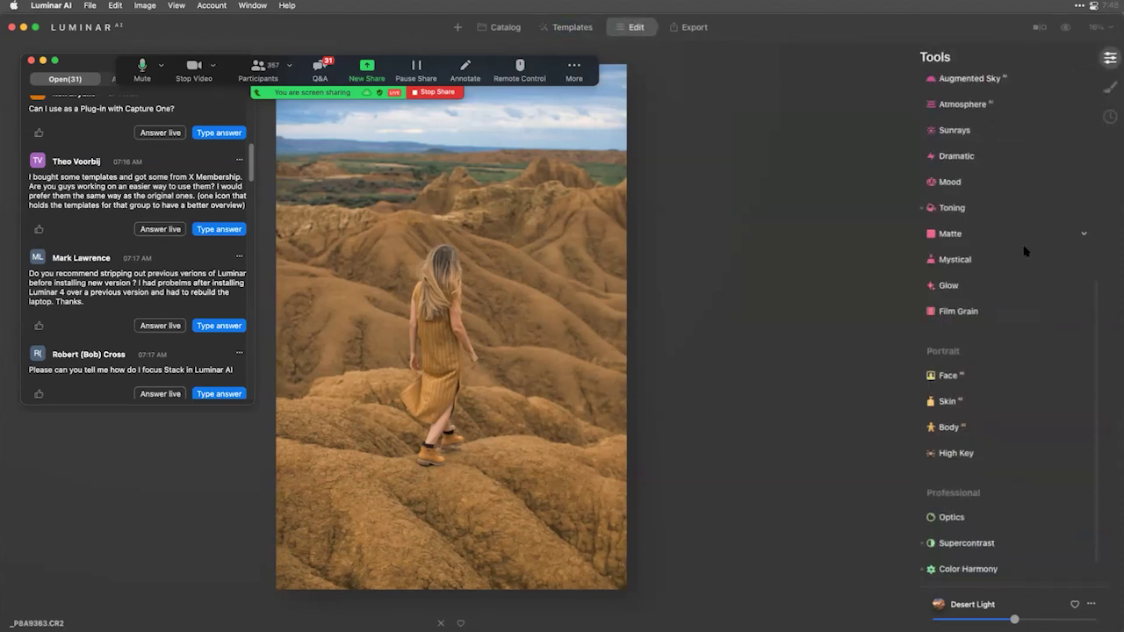
scroll(1021, 261, "up", 4)
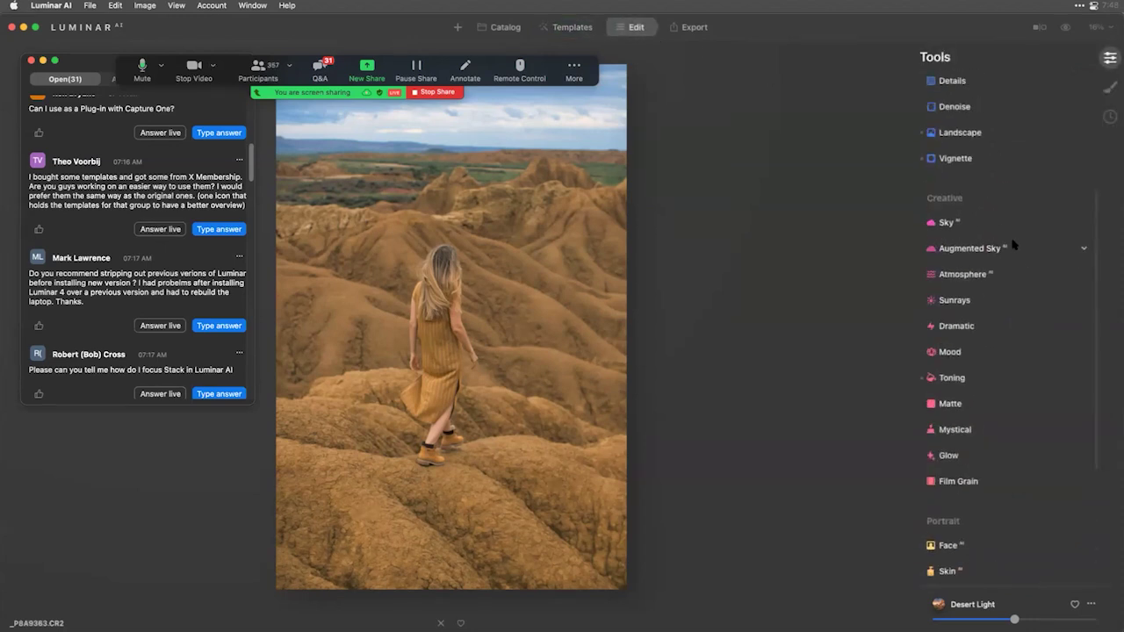
left_click(1004, 234)
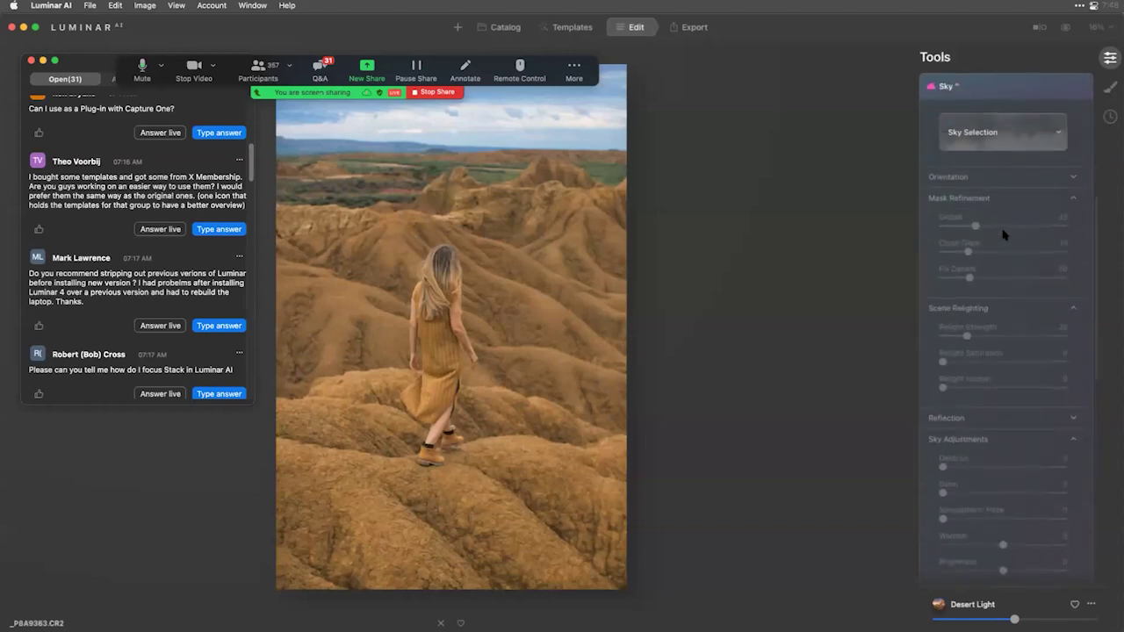
left_click(1061, 135)
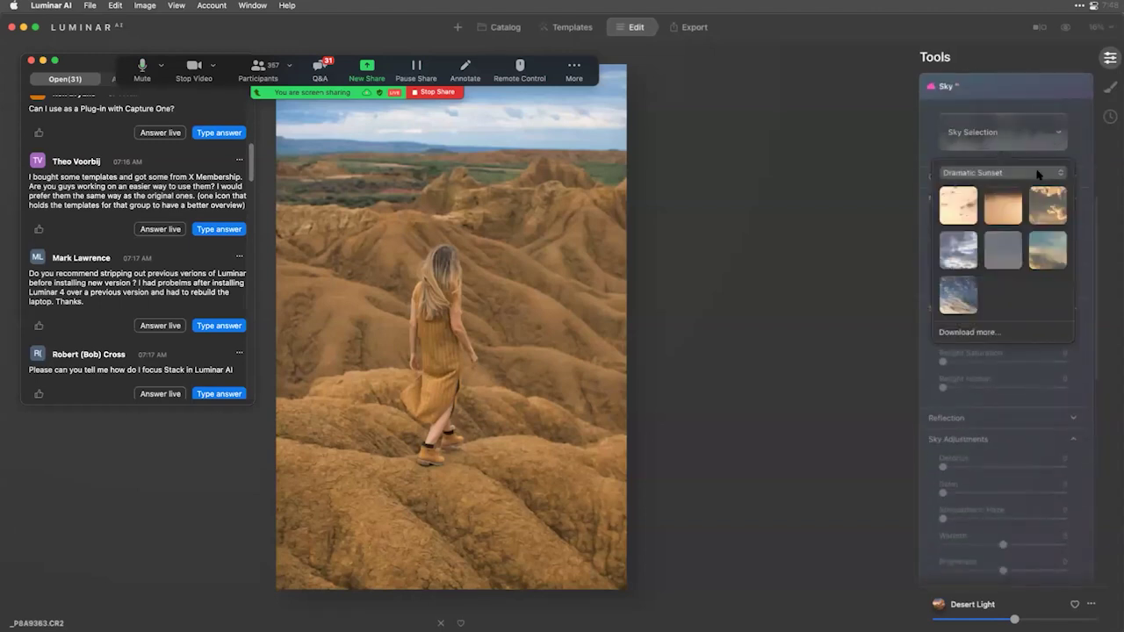
left_click(1041, 172)
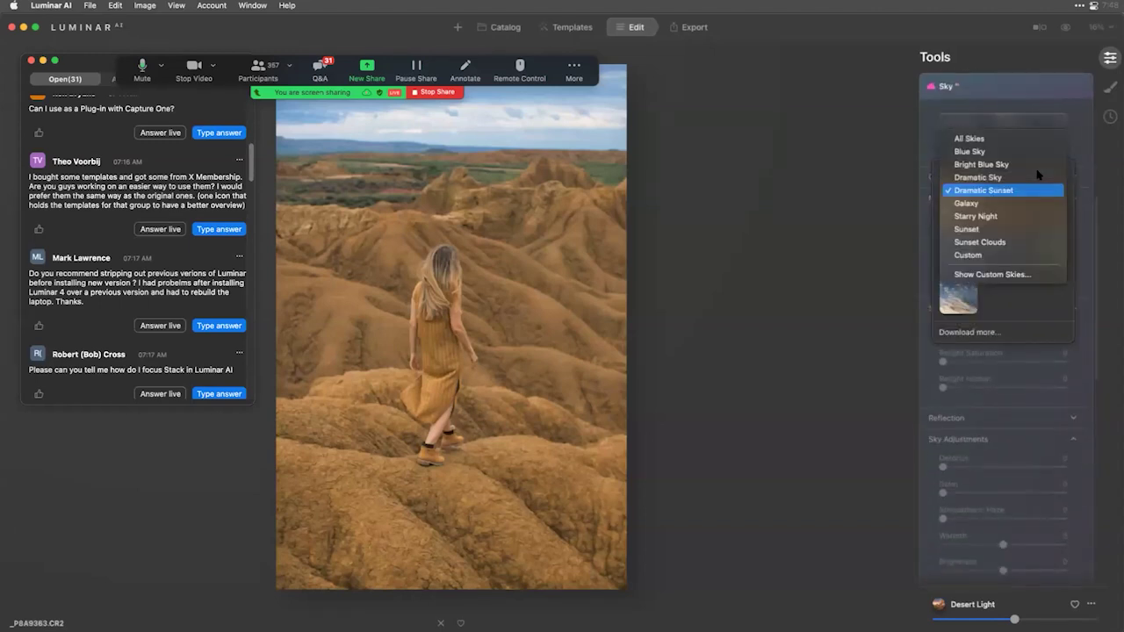
left_click(1010, 275)
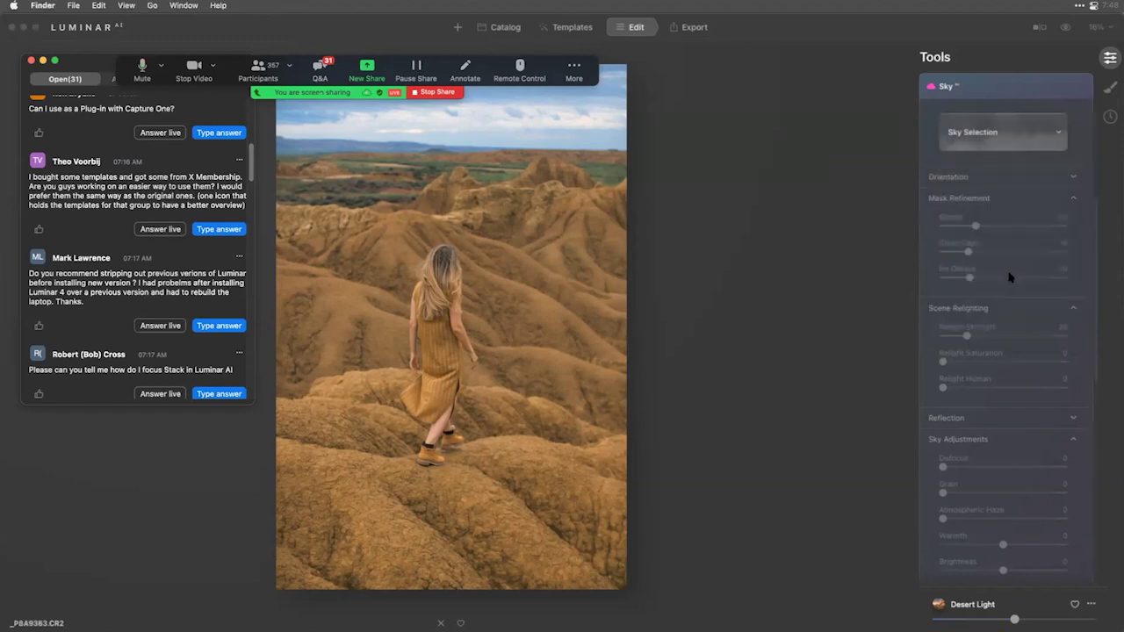
left_click_drag(595, 66, 808, 221)
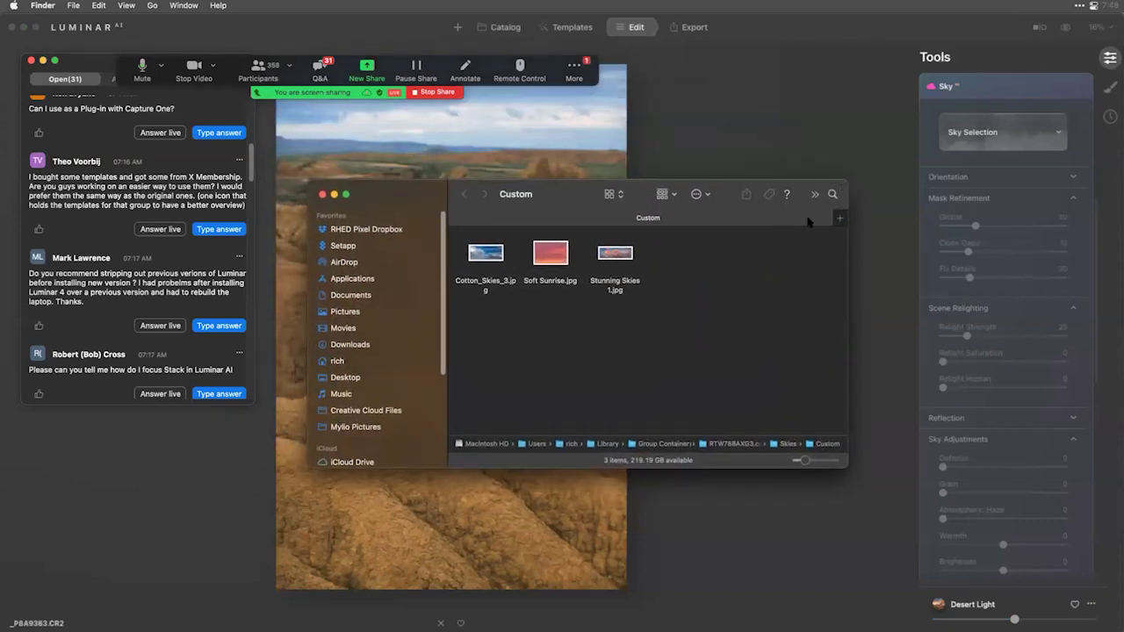
Go up to the com.skylum.luminarAI container folder, inspect its CameraProfiles folder and return to the container.
left_click(520, 194, "super")
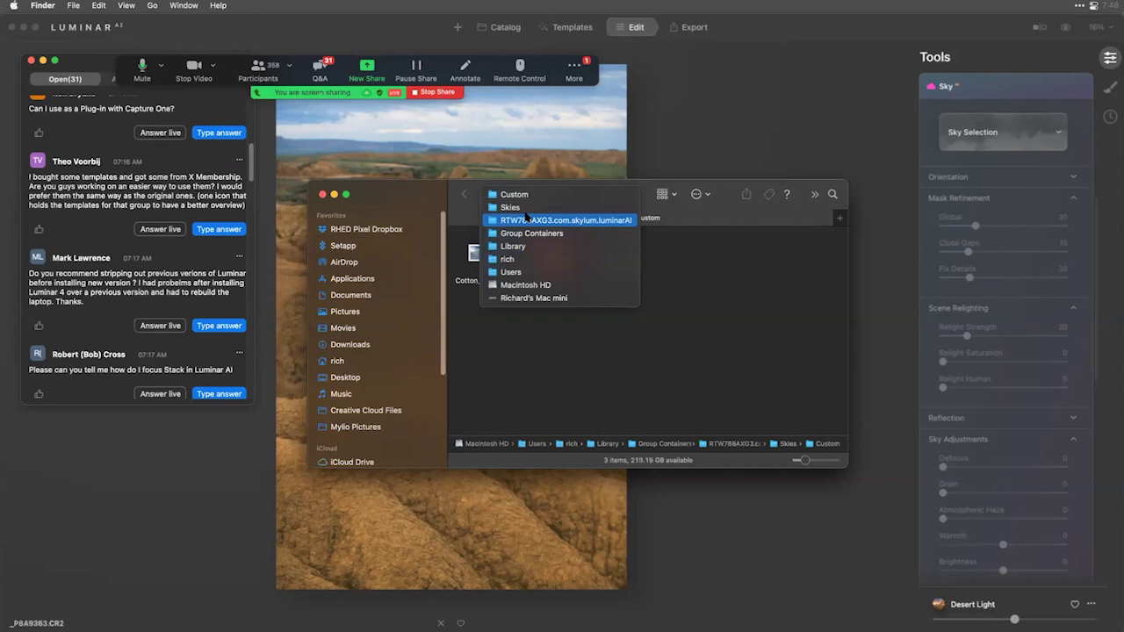
left_click(527, 219)
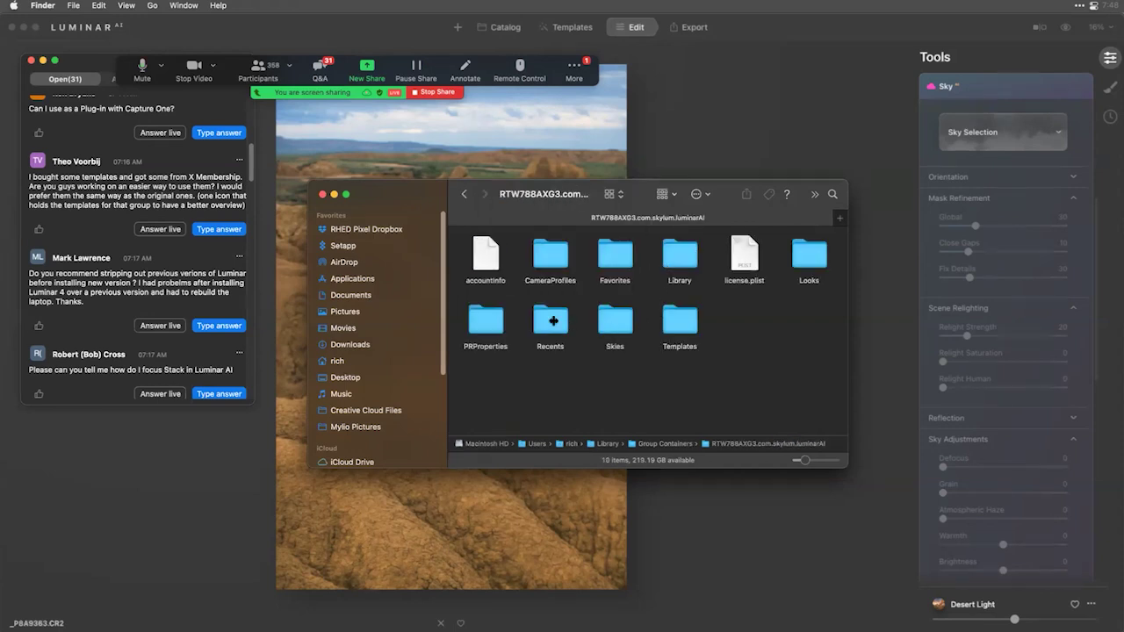
double_click(562, 264)
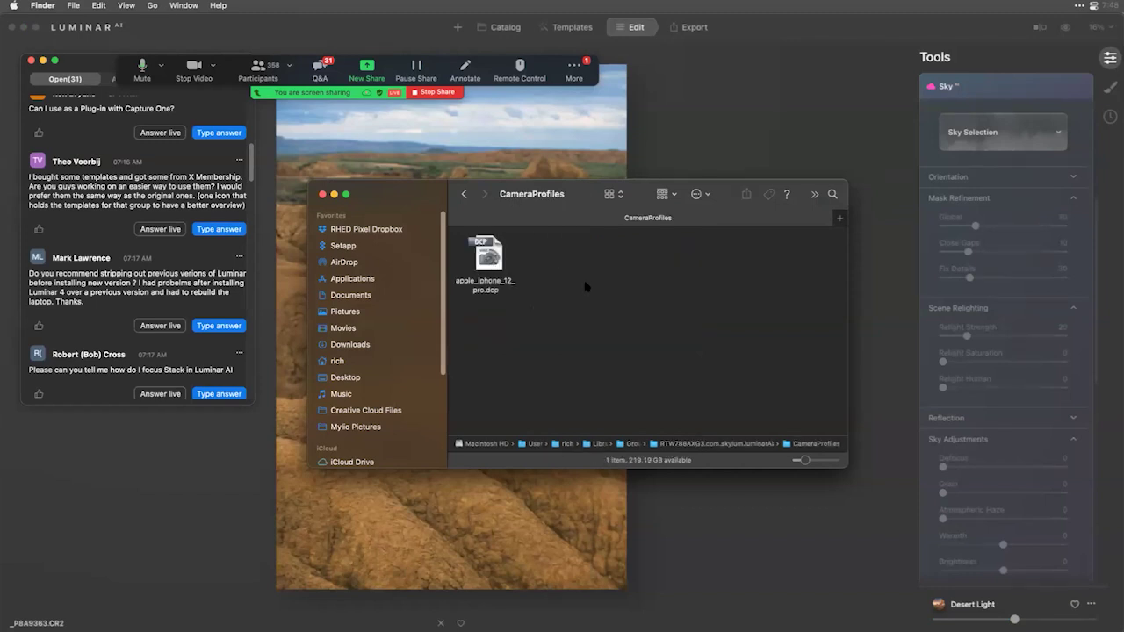
key("super+bracketleft")
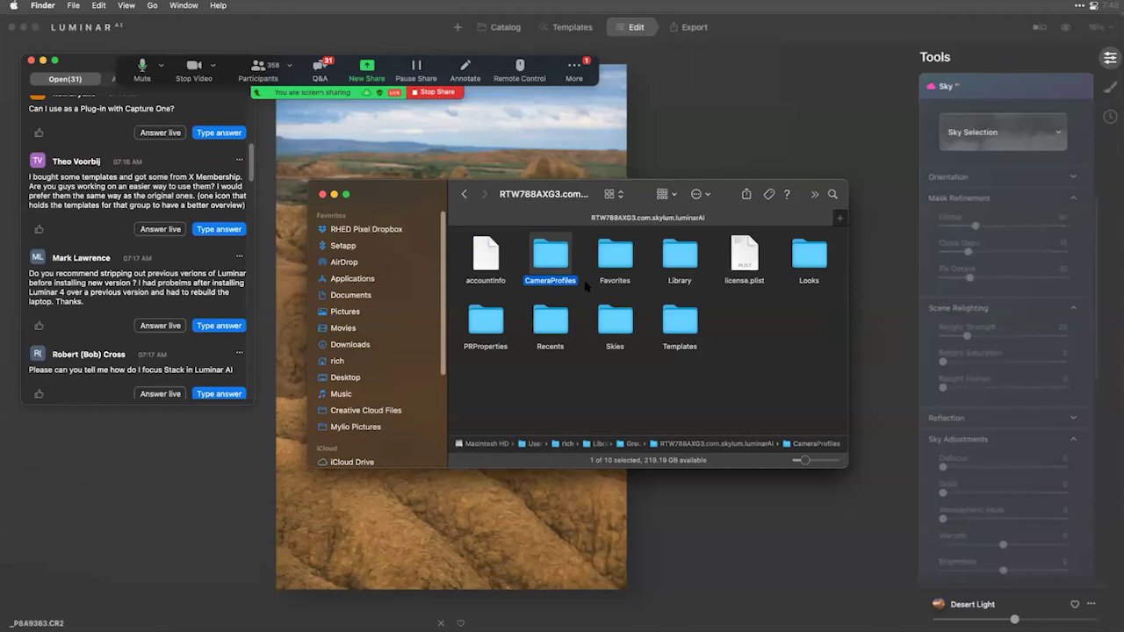
Show the custom skies folder in Finder from the Sky tool, go up to the com.skylum.luminarAI container folder, and return to Luminar AI.
left_click(983, 143)
left_click(983, 143)
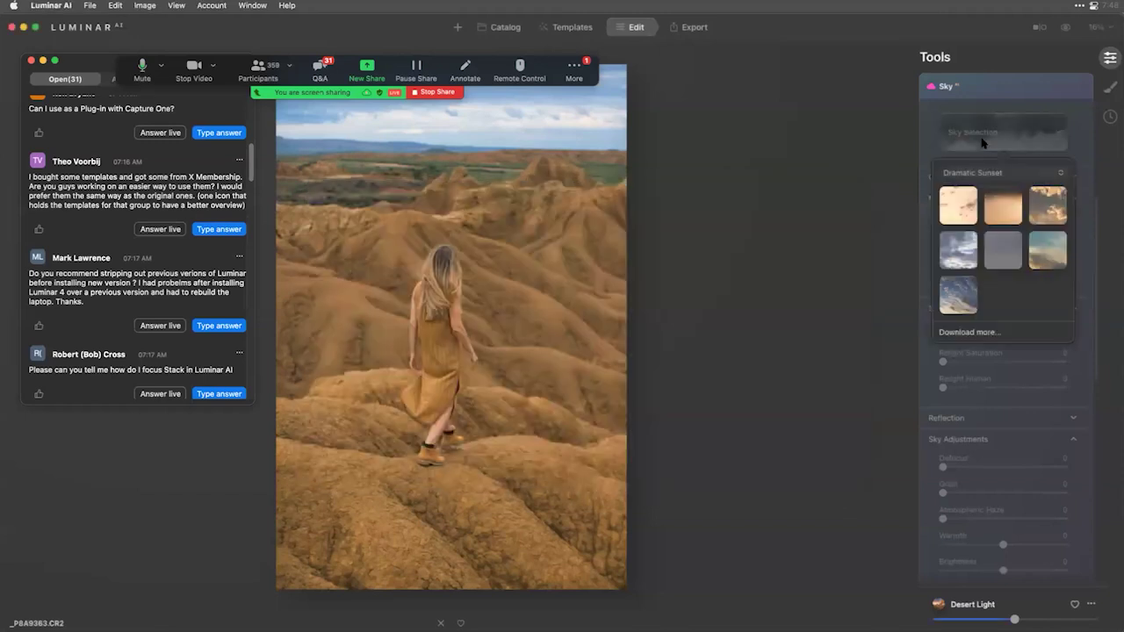
left_click(1024, 175)
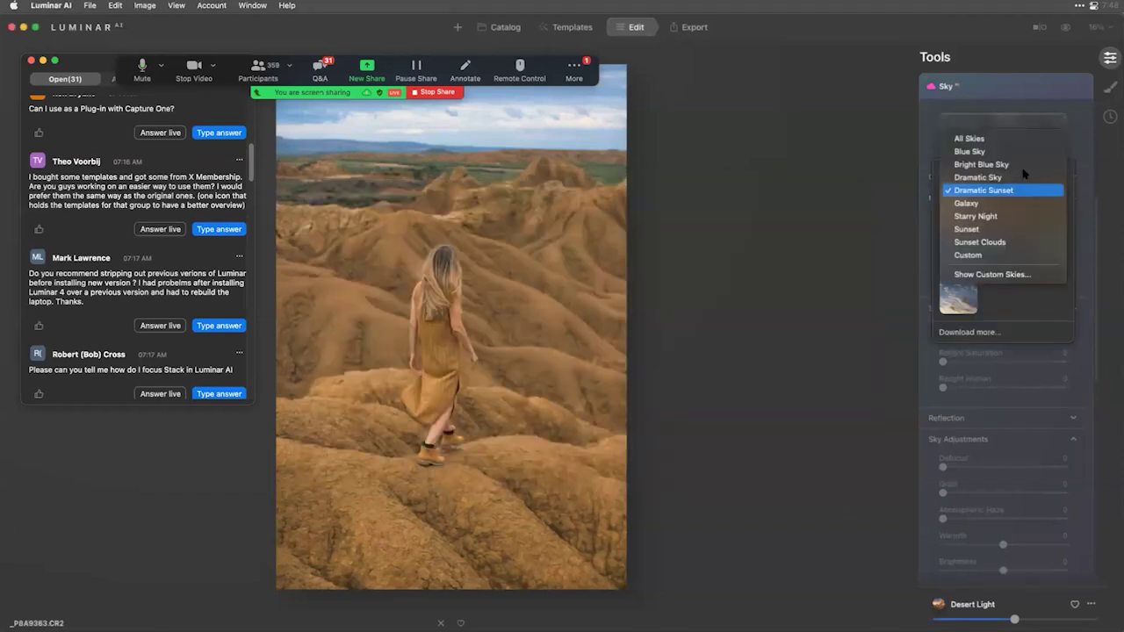
left_click(1021, 275)
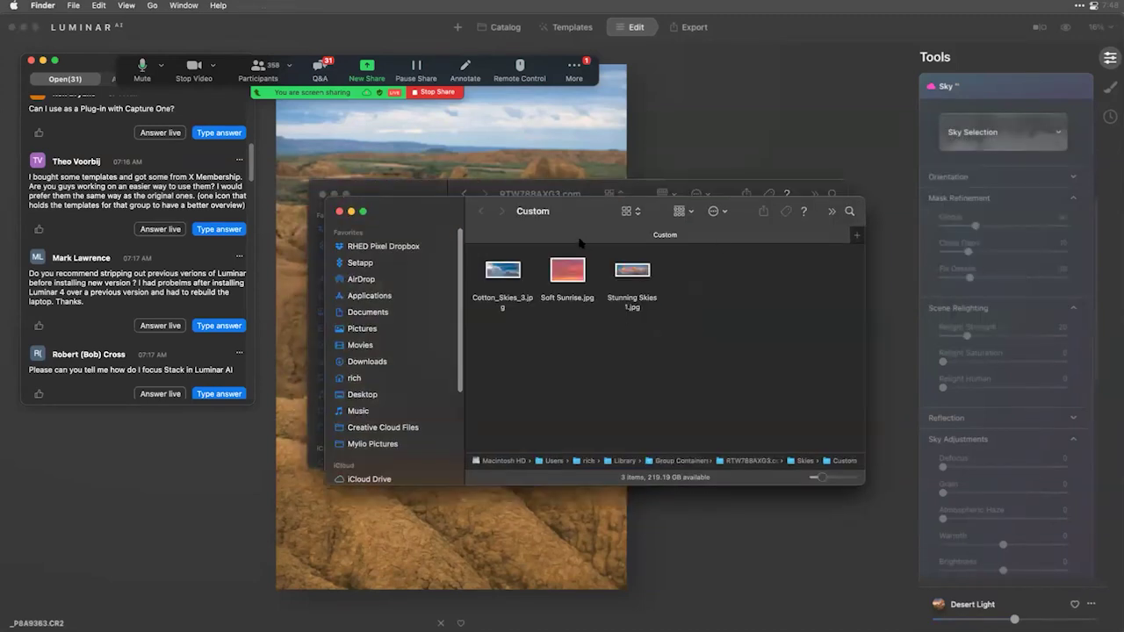
key("super+Up")
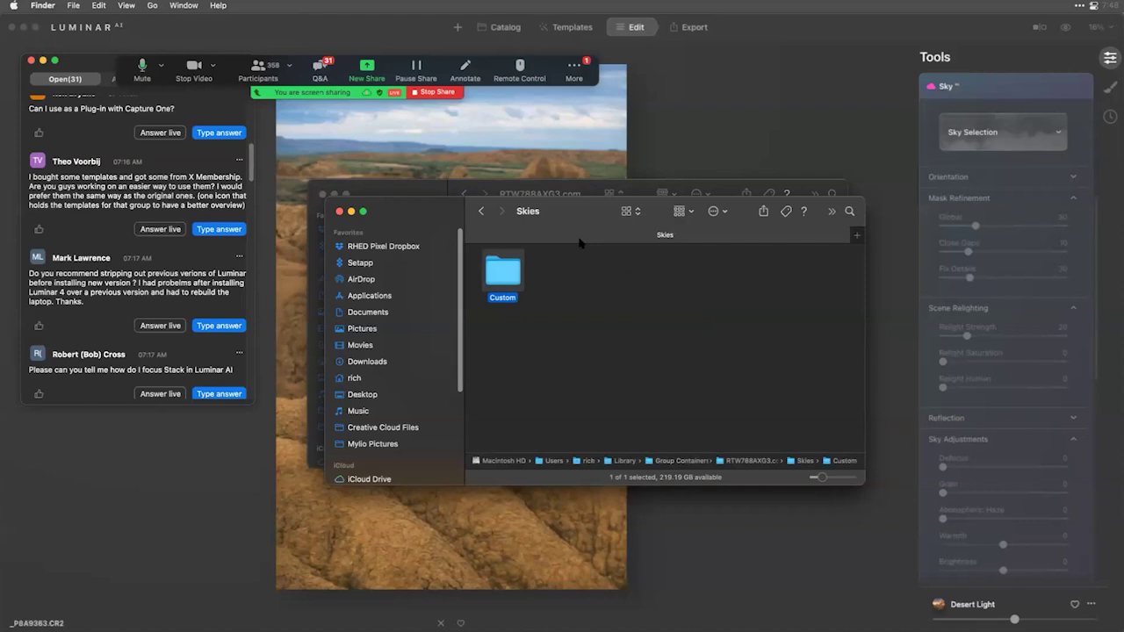
key("super+Up")
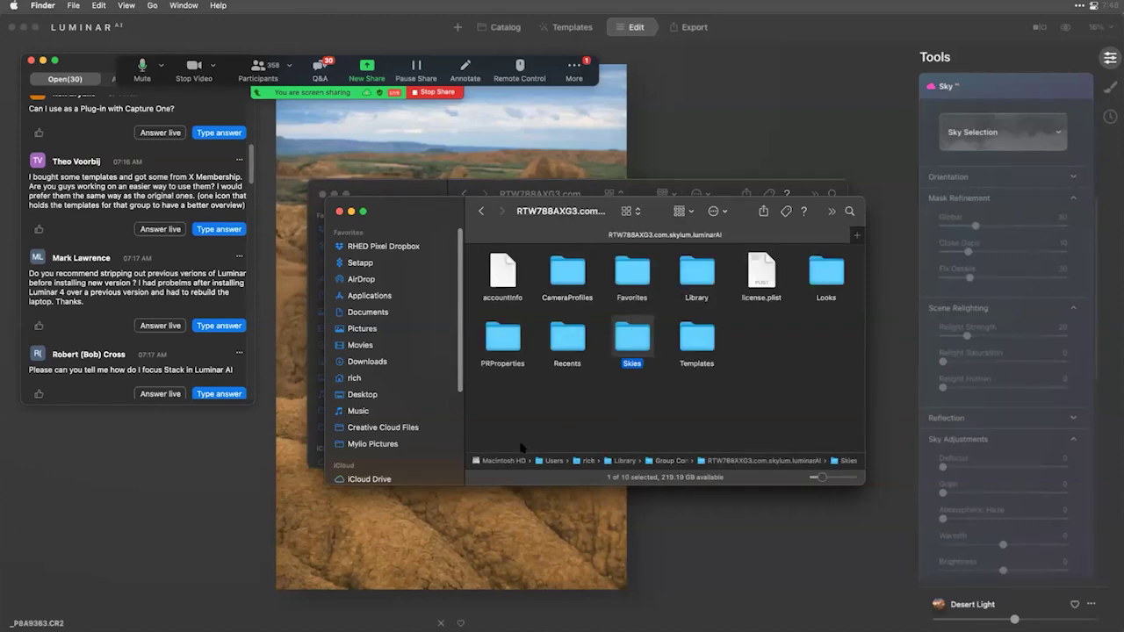
left_click(646, 156)
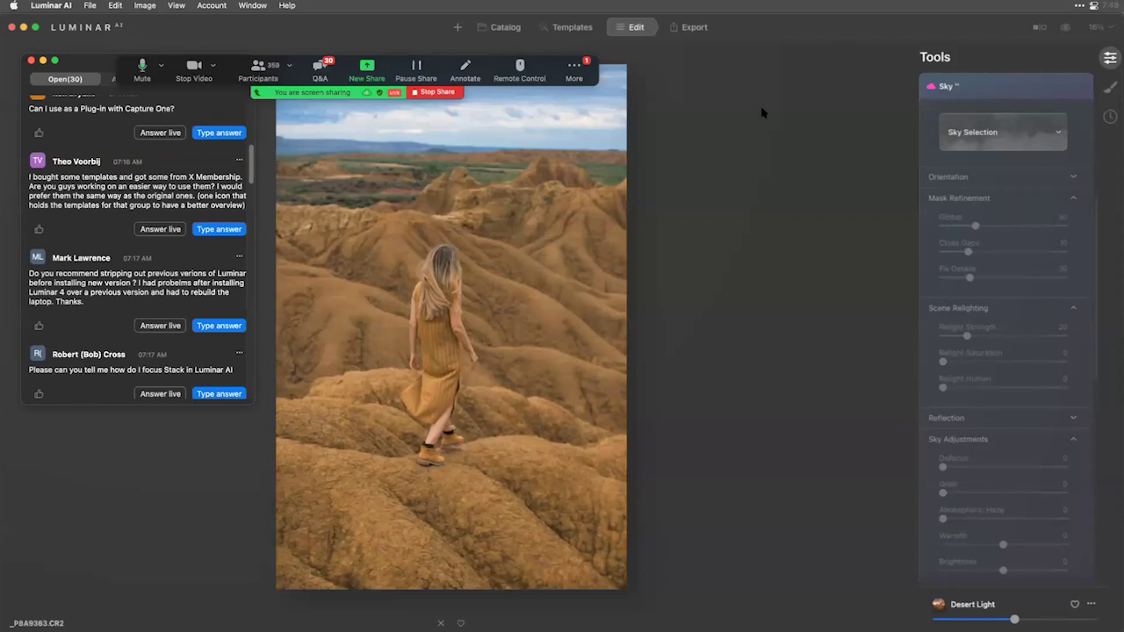
Reopen the custom skies folder from the Sky tool, trace it up to Group Containers, reopen the com.skylum.luminarAI folder, and return to the photo.
left_click(1042, 134)
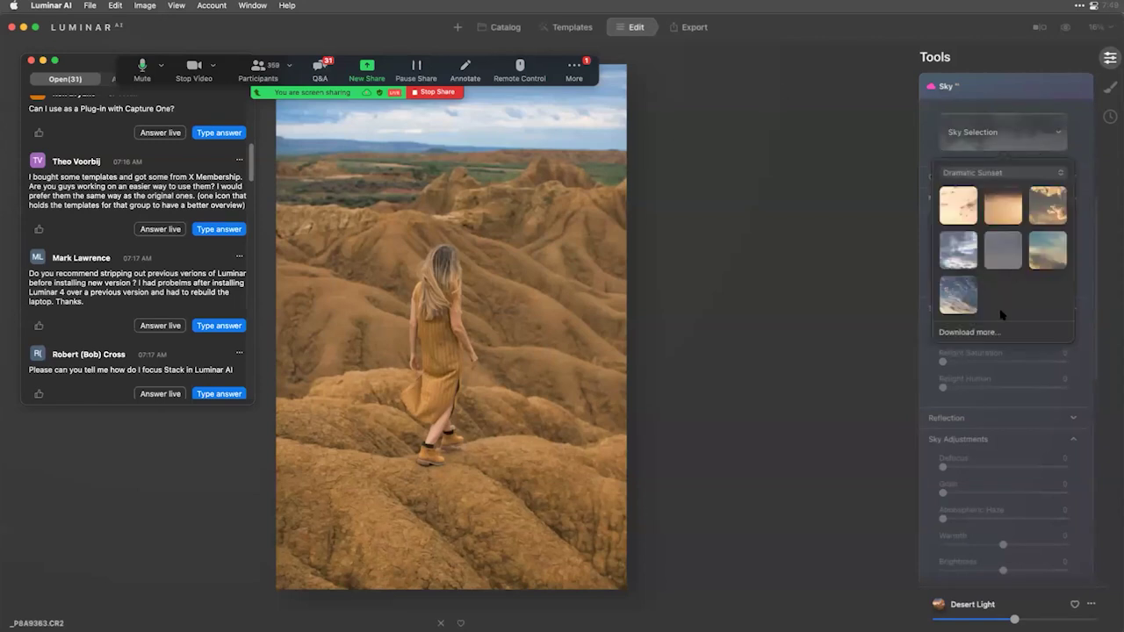
left_click(1004, 173)
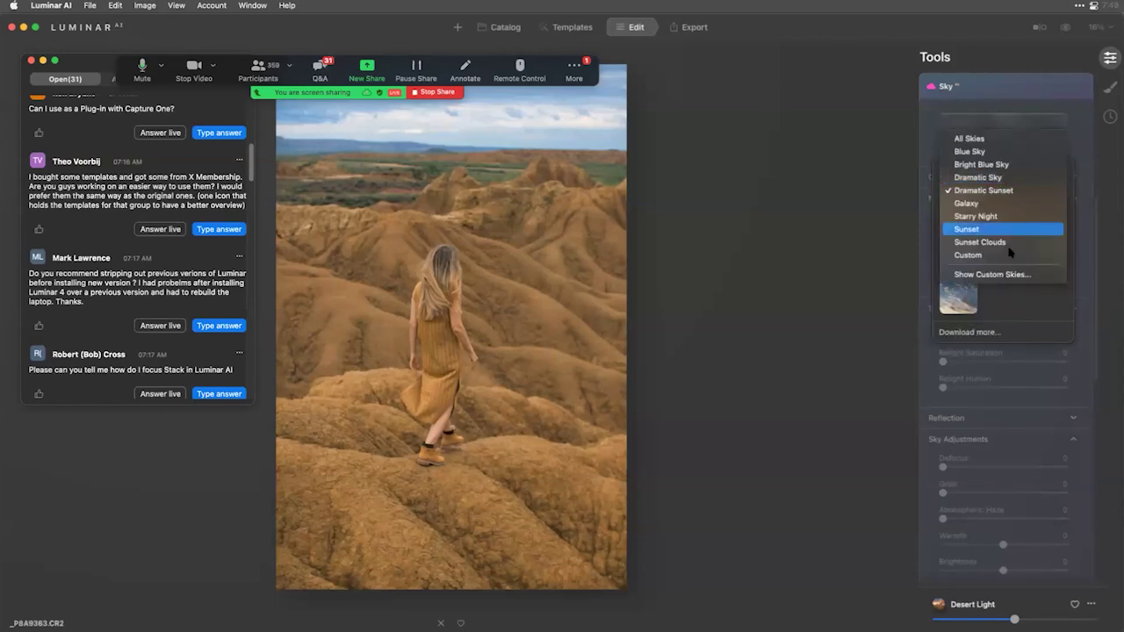
left_click(1004, 272)
key("super+Up")
key("super+Up")
key("super+Up")
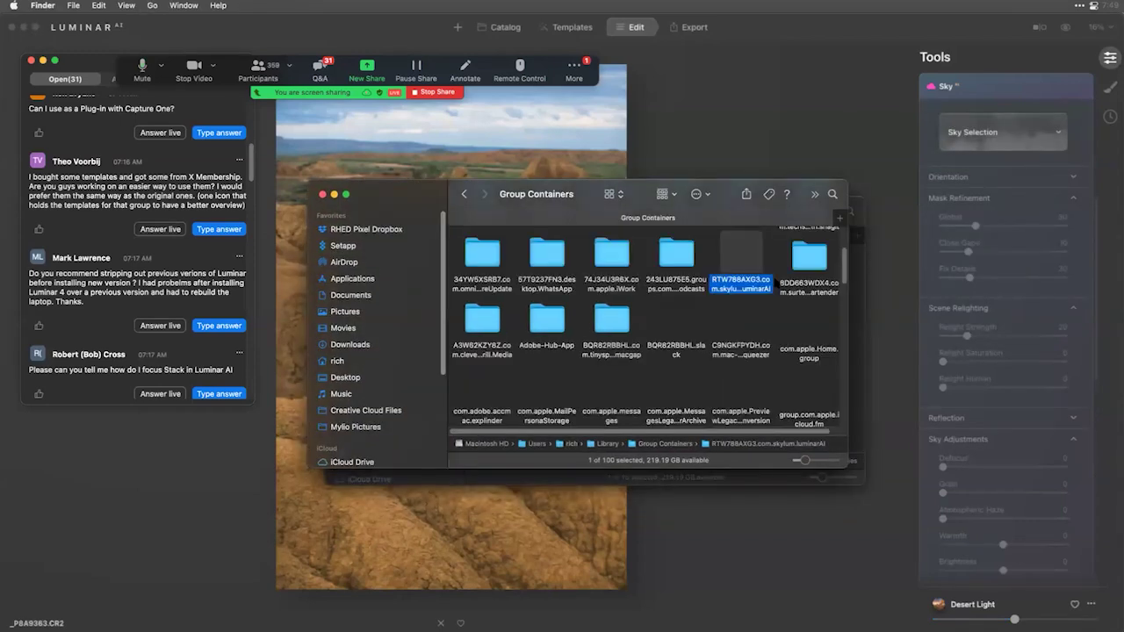
double_click(743, 255)
left_click(752, 136)
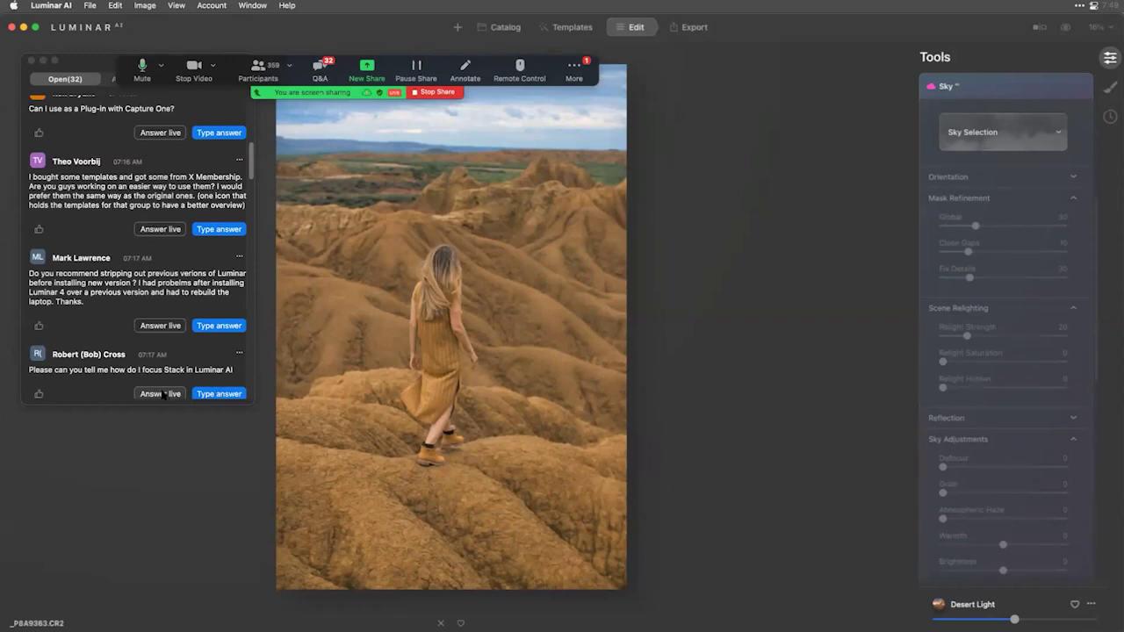
Mark the focus stacking question in the meeting's open Q&A as answered live and finish it.
scroll(164, 395, "down", 1)
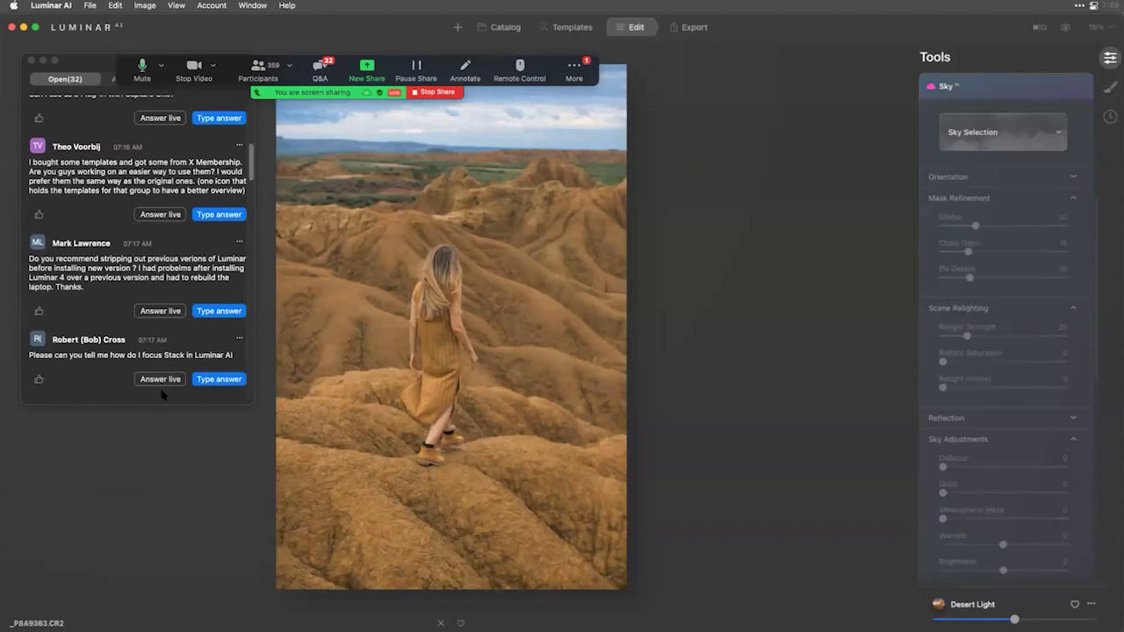
left_click(165, 368)
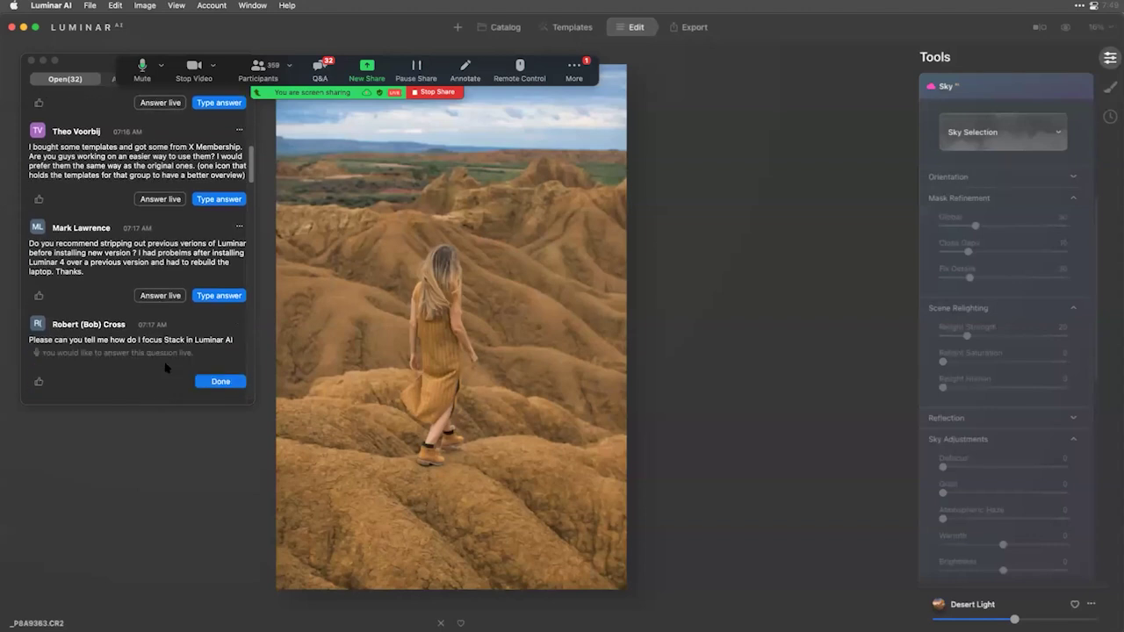
left_click(214, 381)
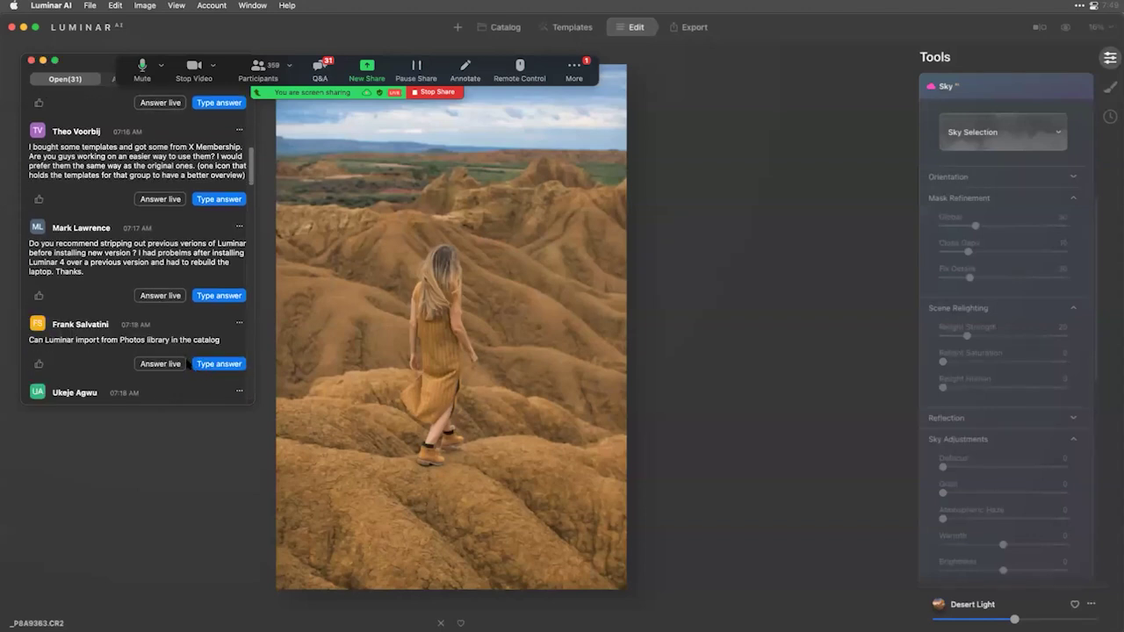
Mark the Q&A question about a mobile and Android development timeline as answered live, and continue to the template and denoise questions.
scroll(189, 365, "down", 4)
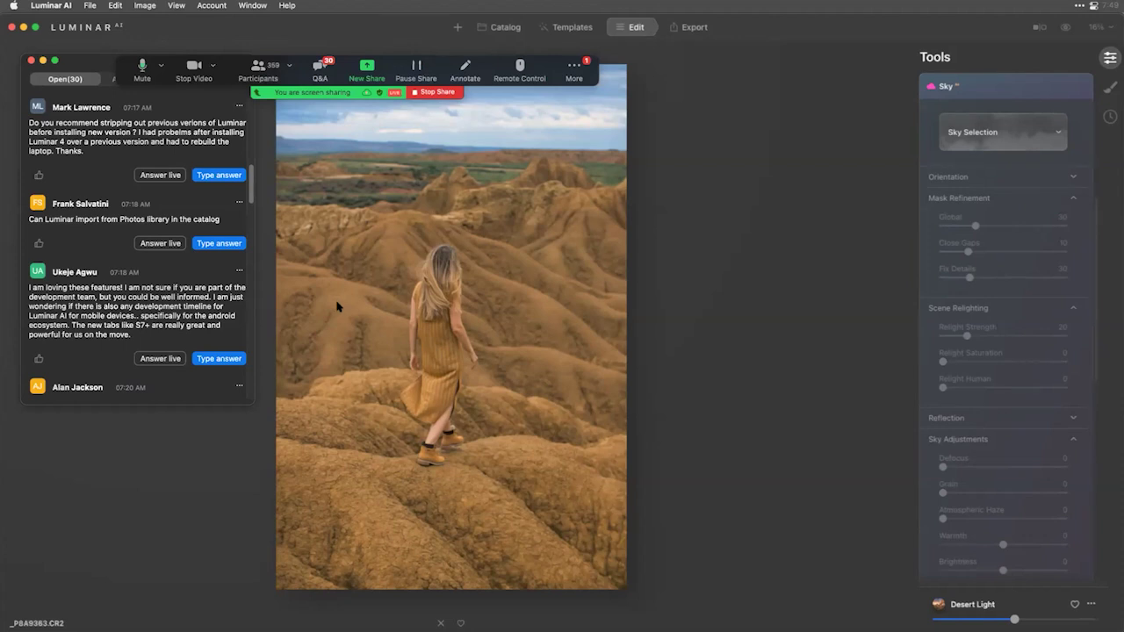
left_click(165, 360)
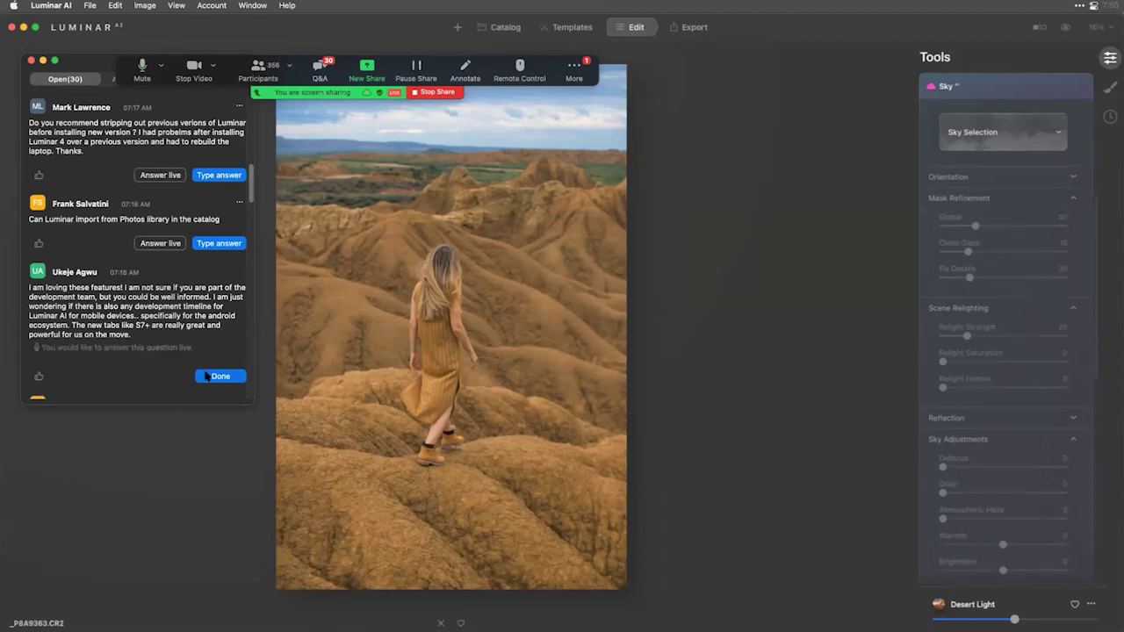
left_click(204, 376)
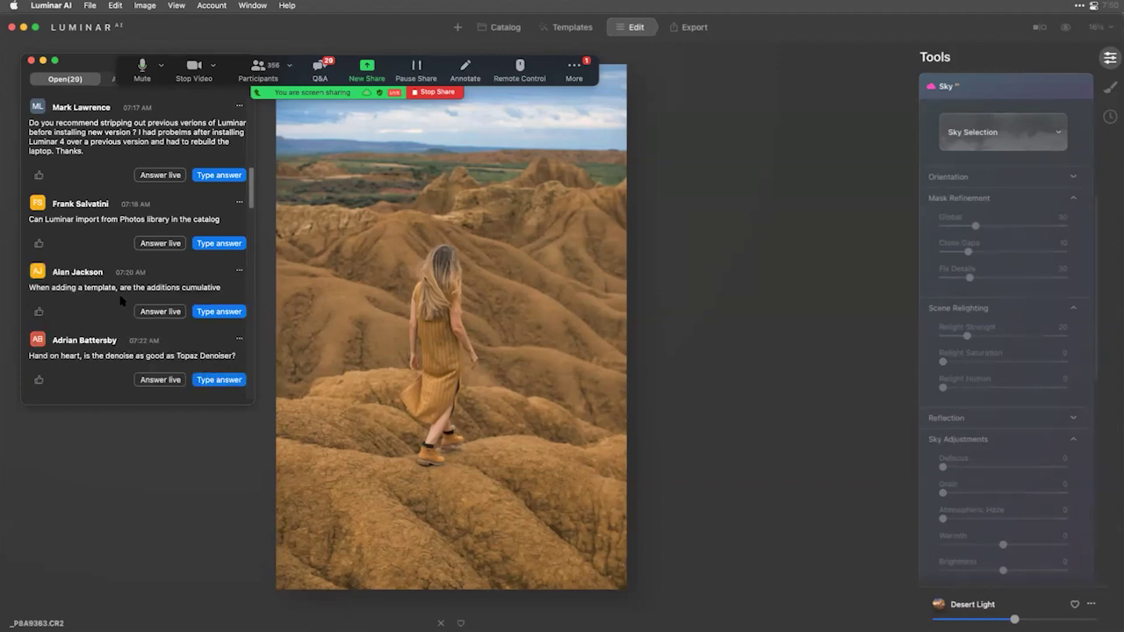
scroll(121, 301, "down", 1)
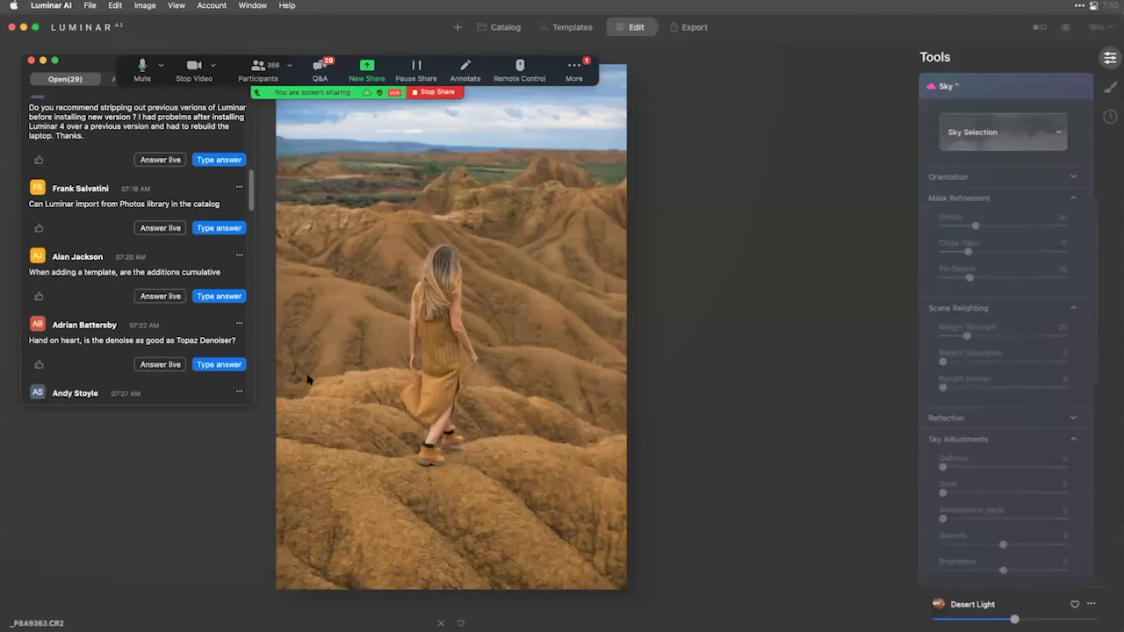
Close the Sky tool and apply Denoise to the photo with Luminosity Denoise 25, Color Denoise 23 and Boost 63.
left_click(455, 354)
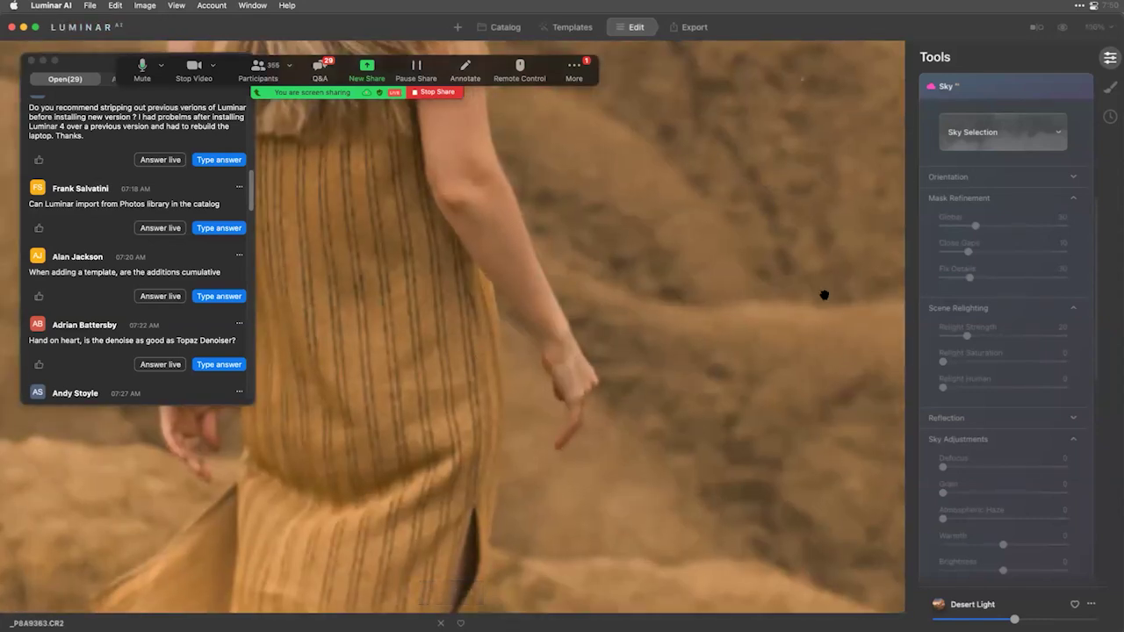
left_click(1008, 94)
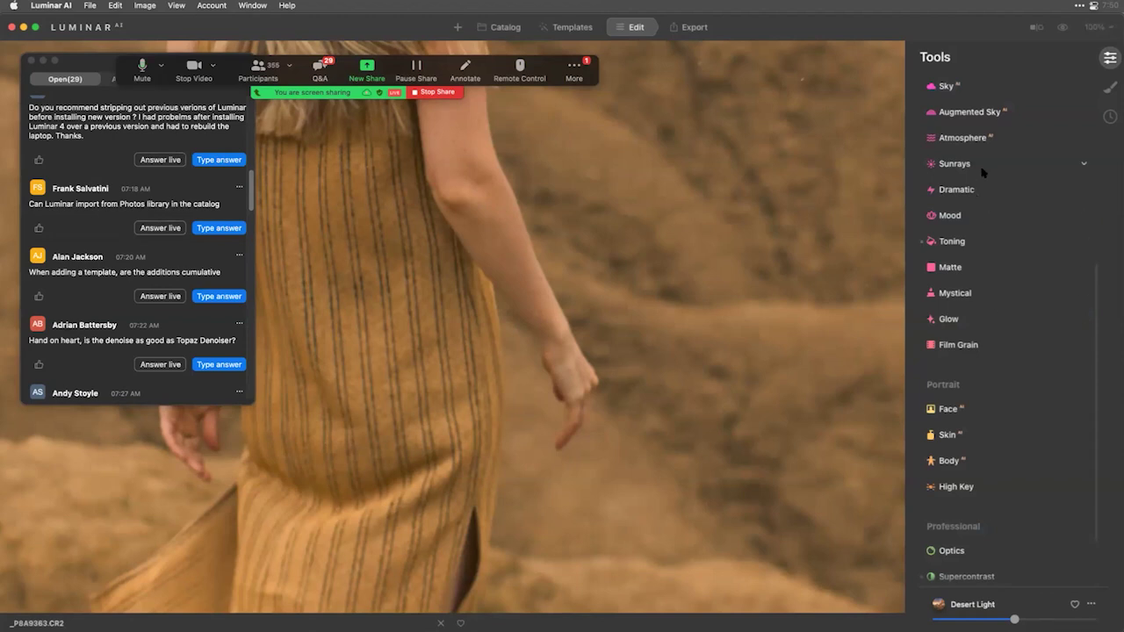
scroll(986, 232, "up", 5)
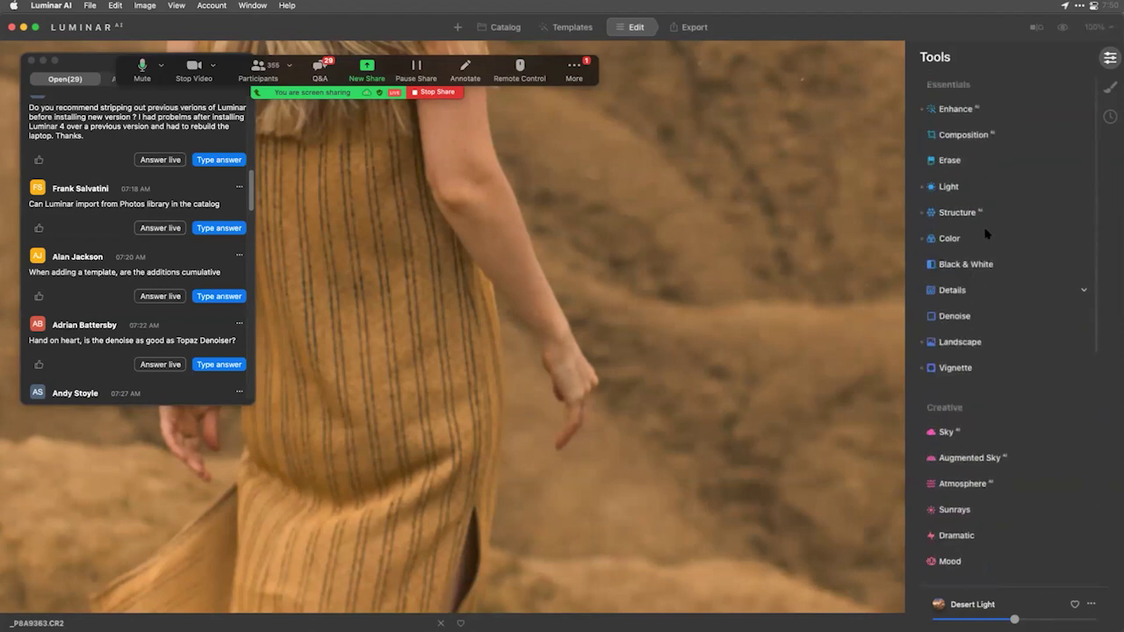
left_click(973, 314)
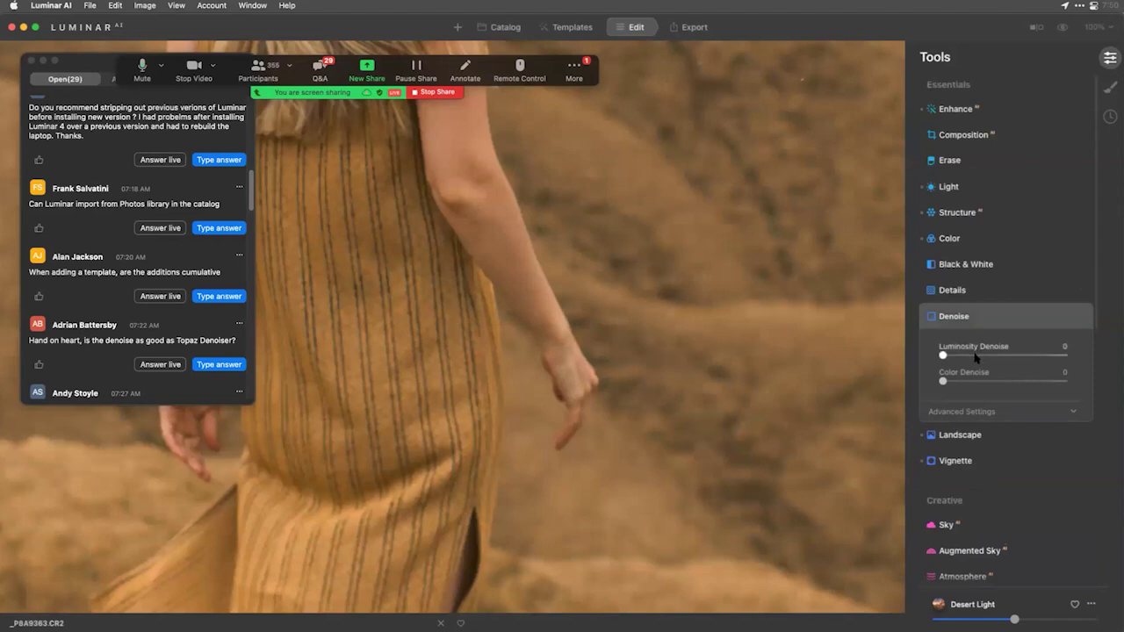
left_click(975, 357)
left_click_drag(974, 358, 972, 356)
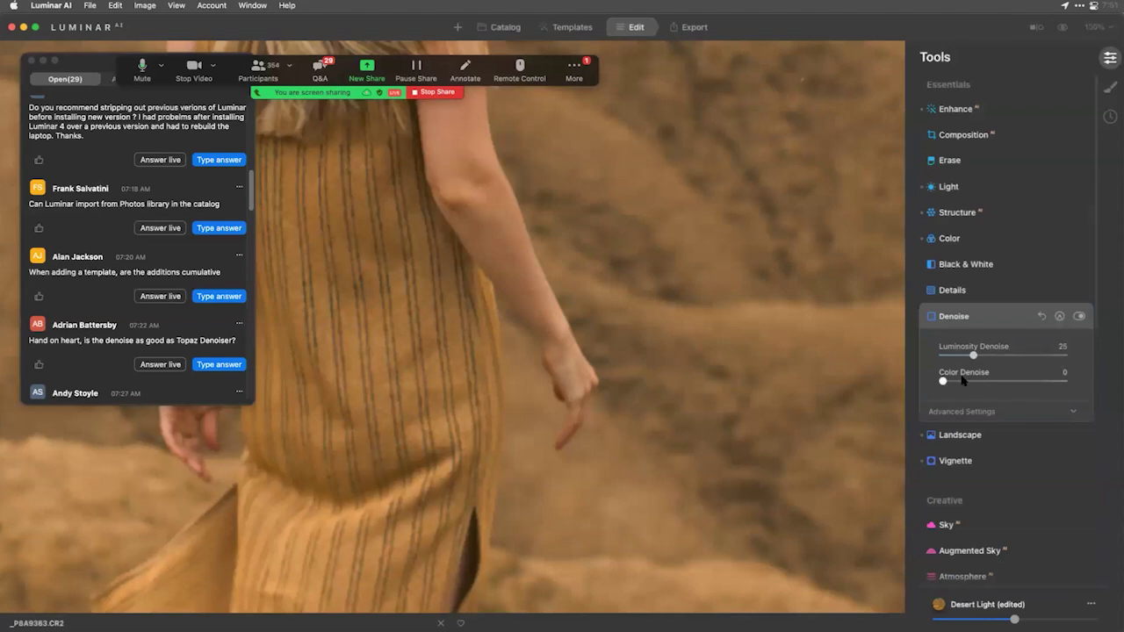
left_click(968, 381)
left_click(990, 420)
left_click_drag(982, 439, 1020, 442)
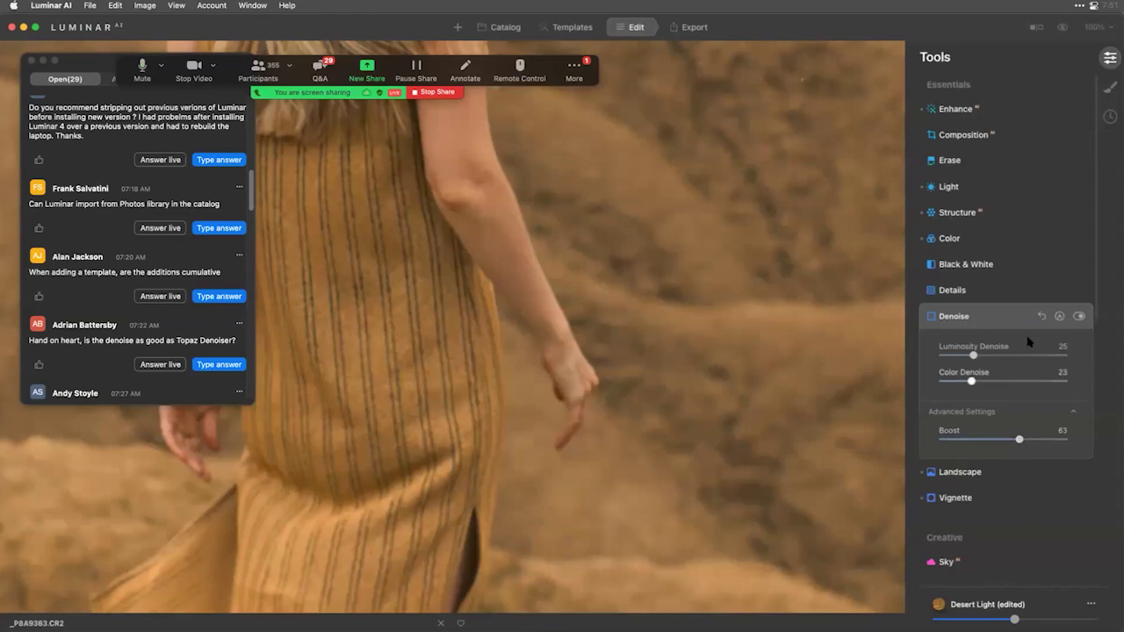
In the Details tool, set Small Details to 57, Medium Details to 95, Large Details to -37 and Sharpen to 21.
left_click(991, 293)
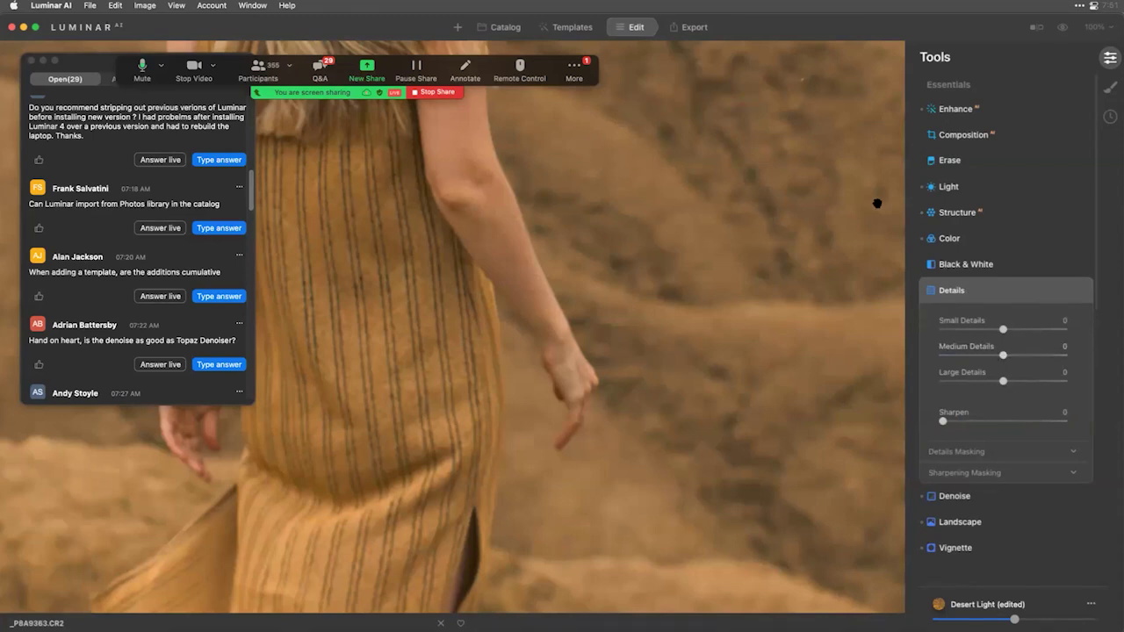
left_click_drag(1003, 381, 979, 387)
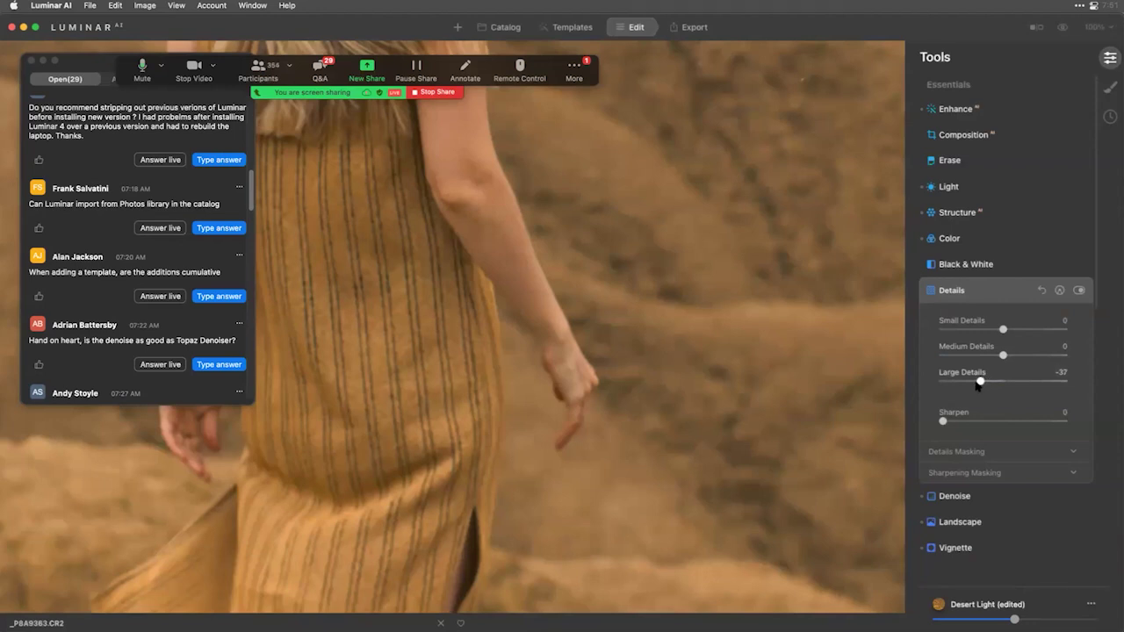
left_click_drag(1003, 355, 1040, 332)
left_click(1061, 355)
left_click_drag(975, 422, 968, 422)
Compare the dress and hair with the Details tool repeatedly disabled and enabled, leave it enabled, and fit the whole photo in view.
left_click(1079, 291)
left_click(1080, 291)
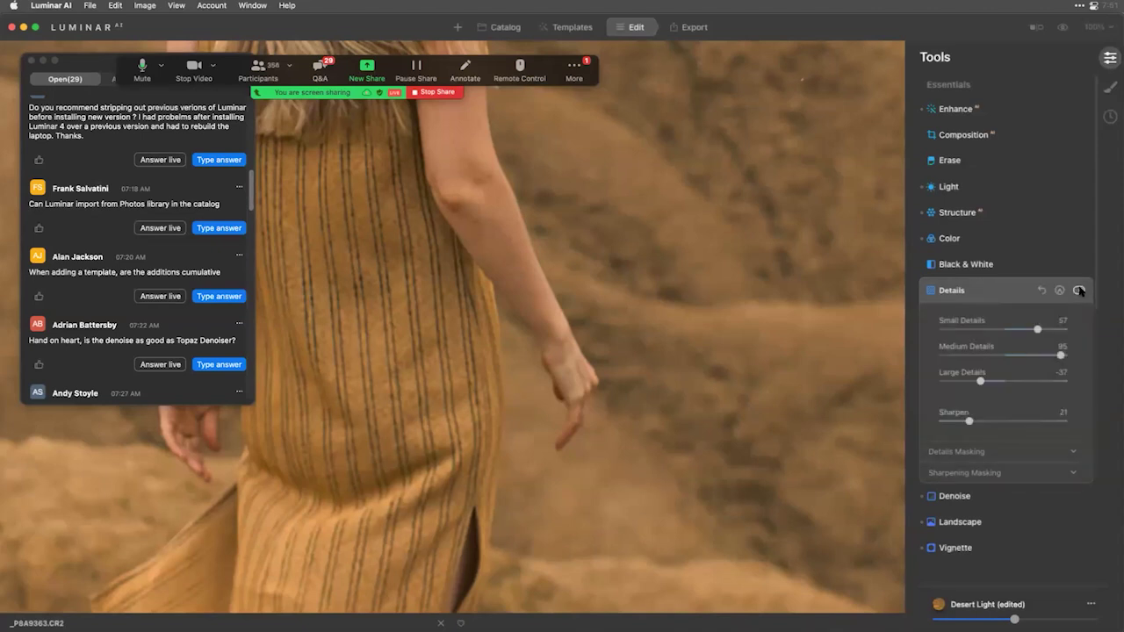
left_click(1080, 290)
left_click(1080, 291)
left_click(1079, 290)
left_click(1079, 290)
left_click_drag(367, 196, 414, 346)
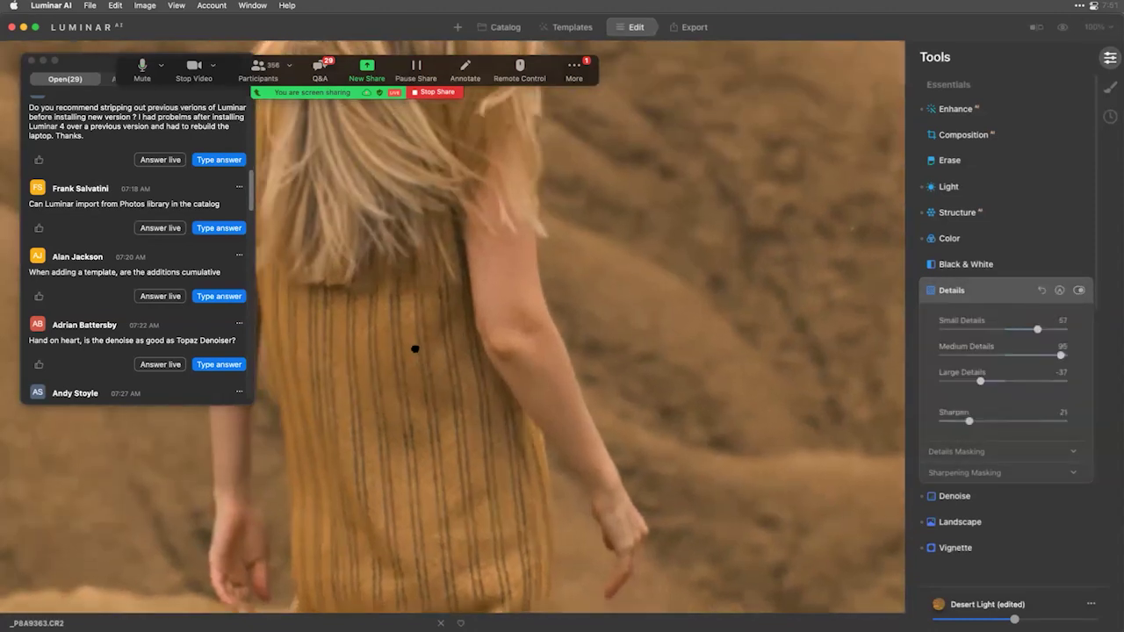
left_click(1079, 291)
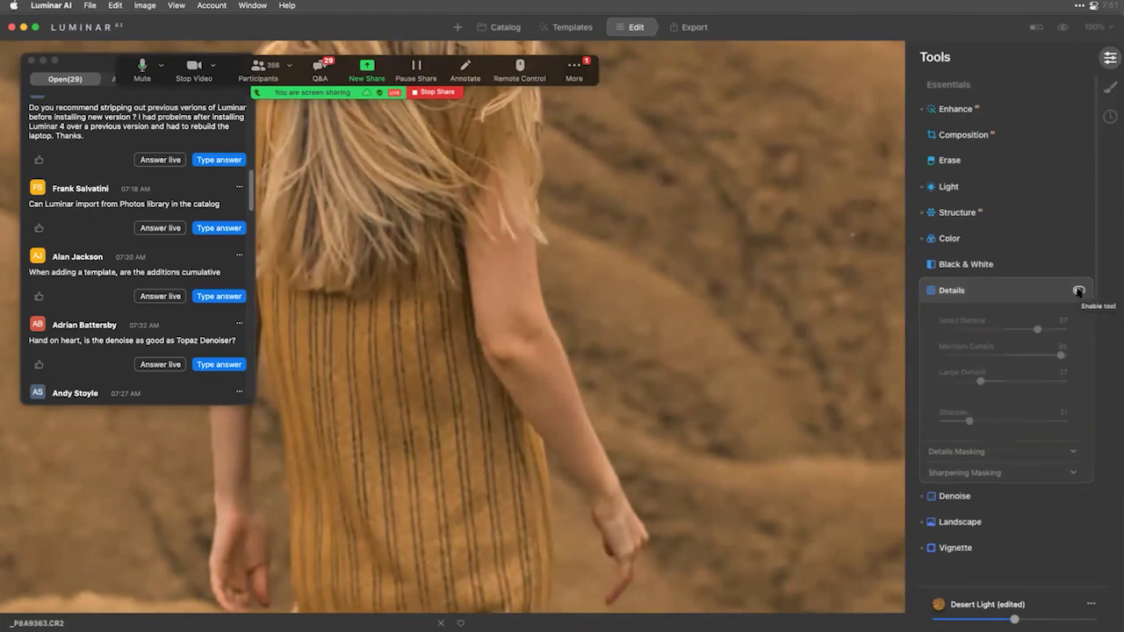
left_click(1079, 291)
left_click(1079, 291)
left_click(1080, 291)
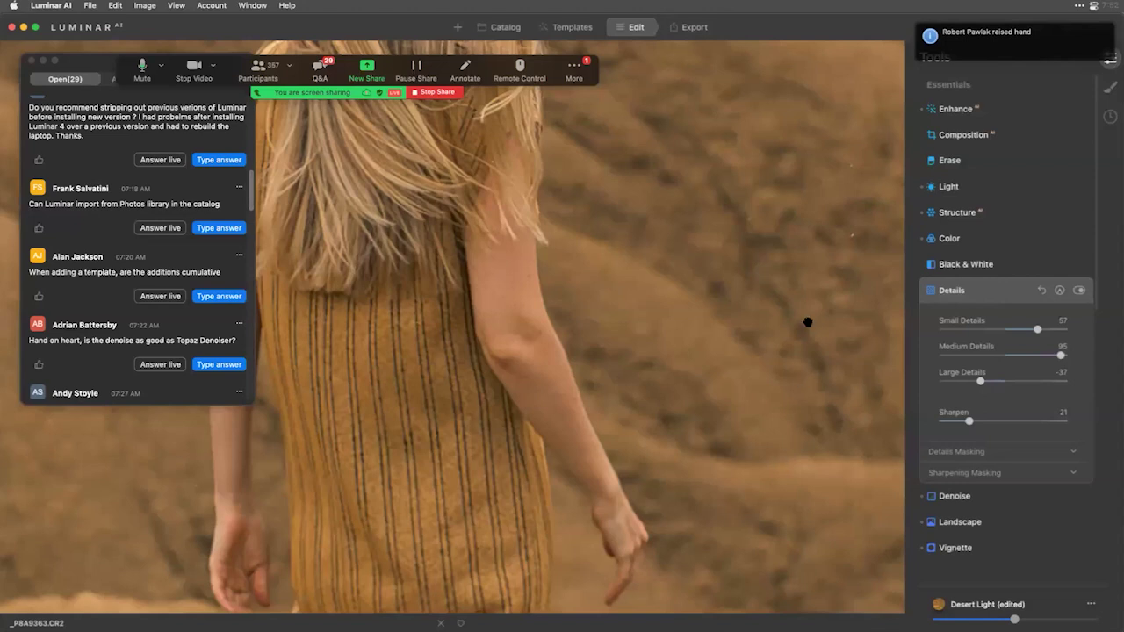
key("super+0")
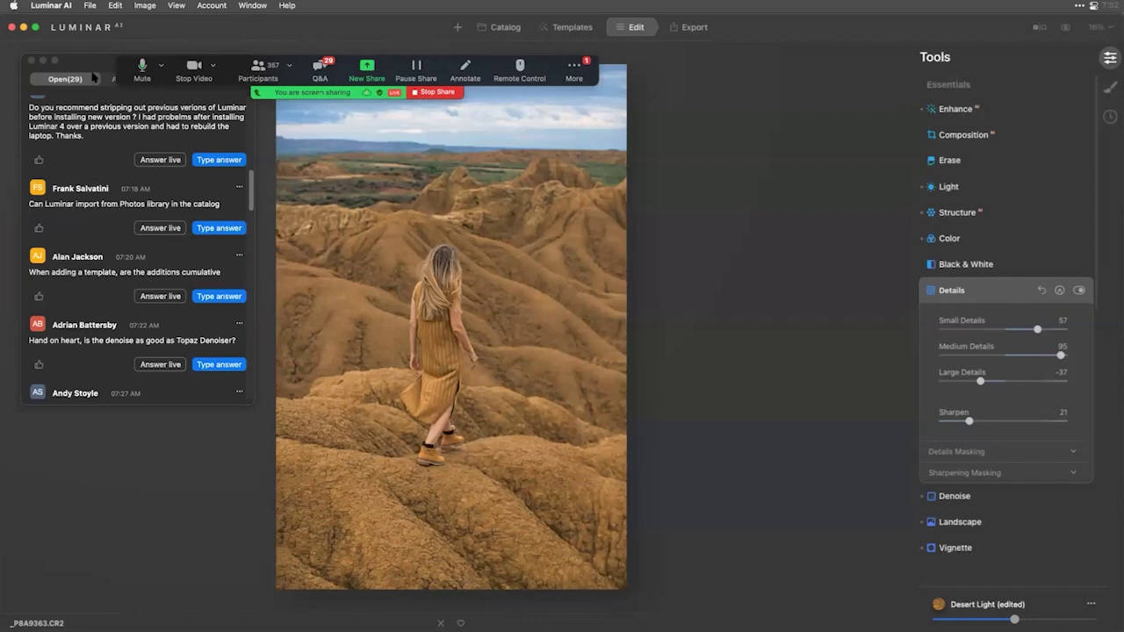
Move the Q&A window clear of the toolbar and open the Extensions settings in System Preferences.
left_click_drag(94, 78, 87, 97)
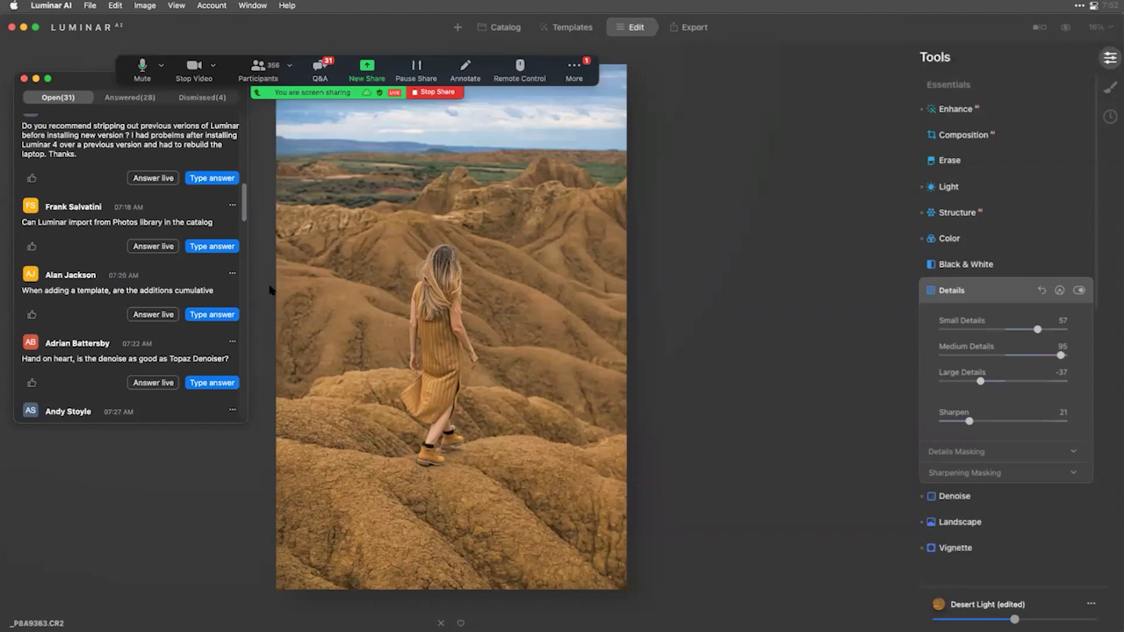
left_click(13, 5)
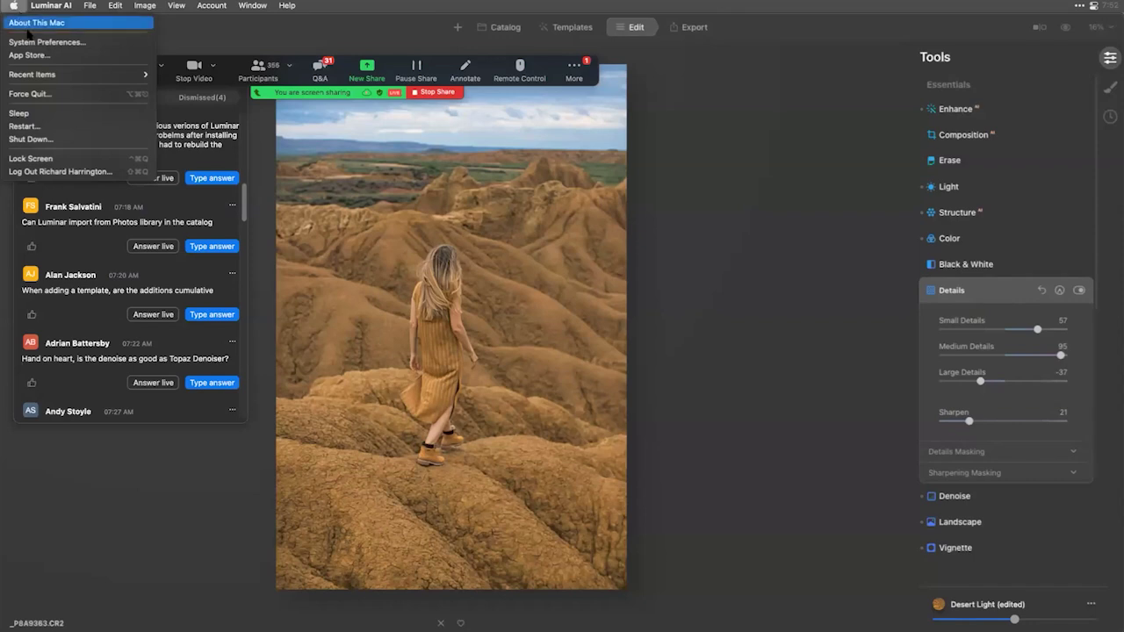
left_click(31, 42)
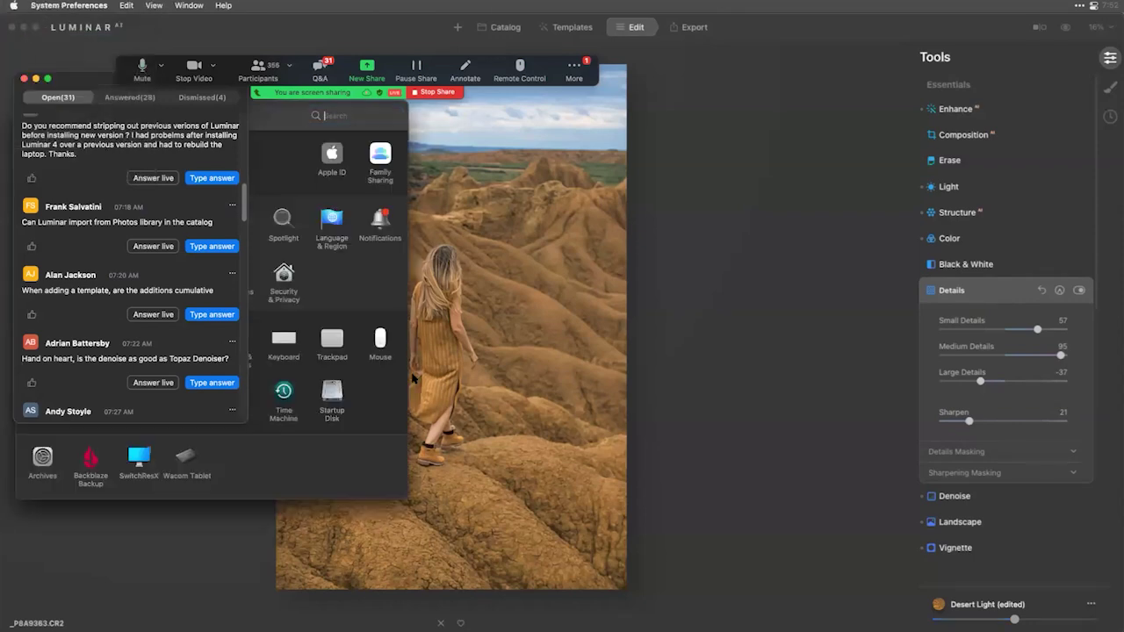
left_click_drag(261, 128, 527, 264)
left_click(511, 303)
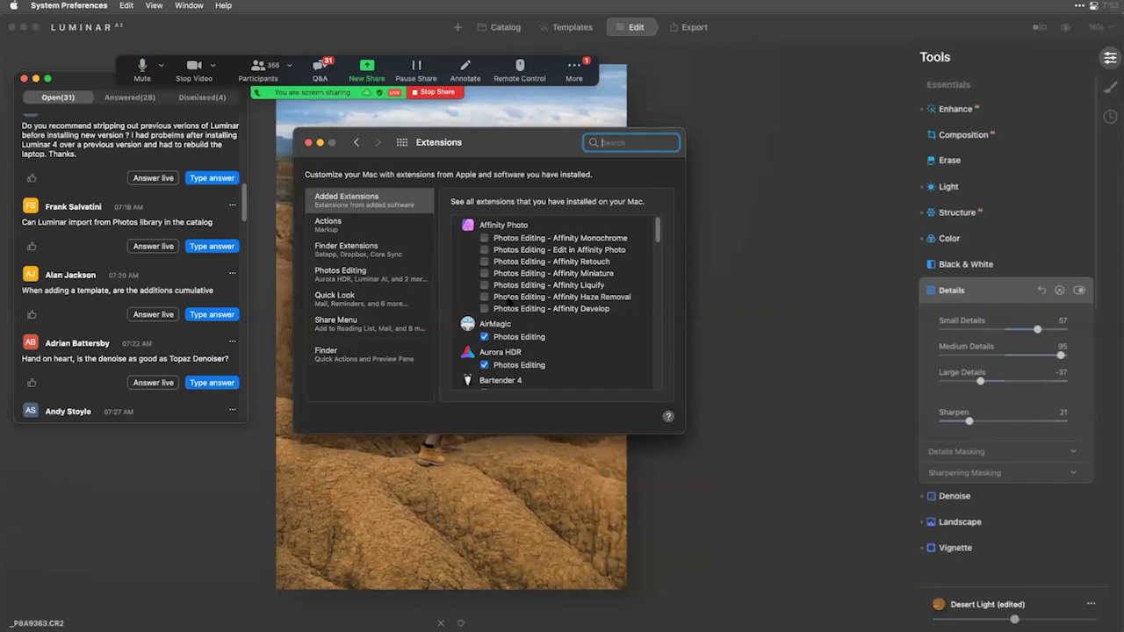
Check Luminar AI's Photos Editing setting in the list of added extensions, and close System Preferences.
scroll(510, 286, "down", 3)
scroll(510, 287, "down", 6)
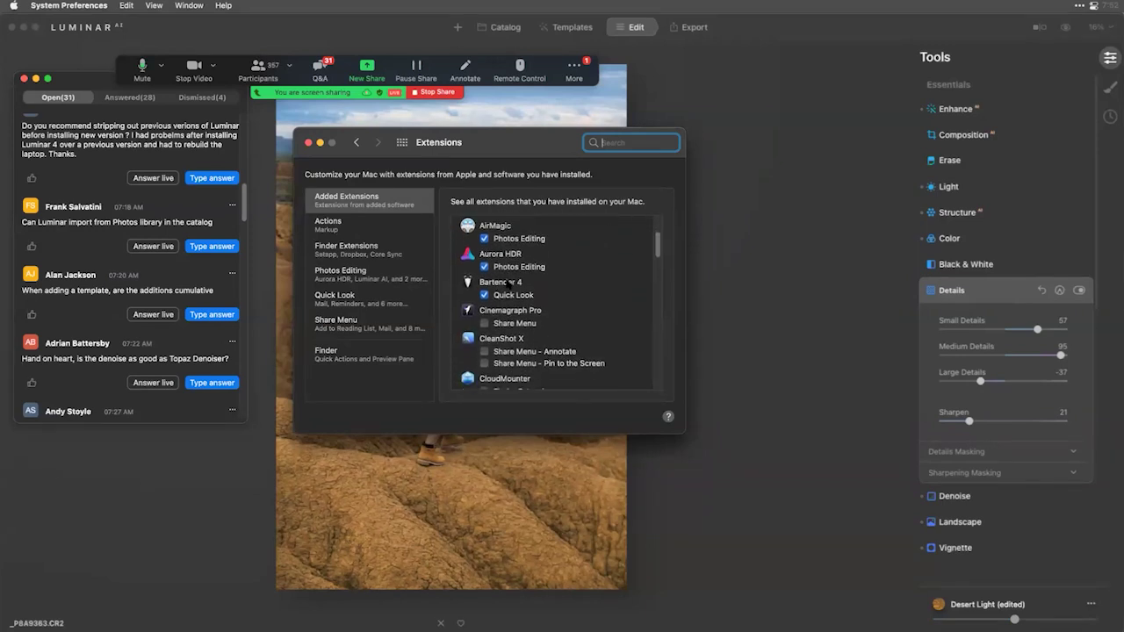
scroll(509, 286, "down", 10)
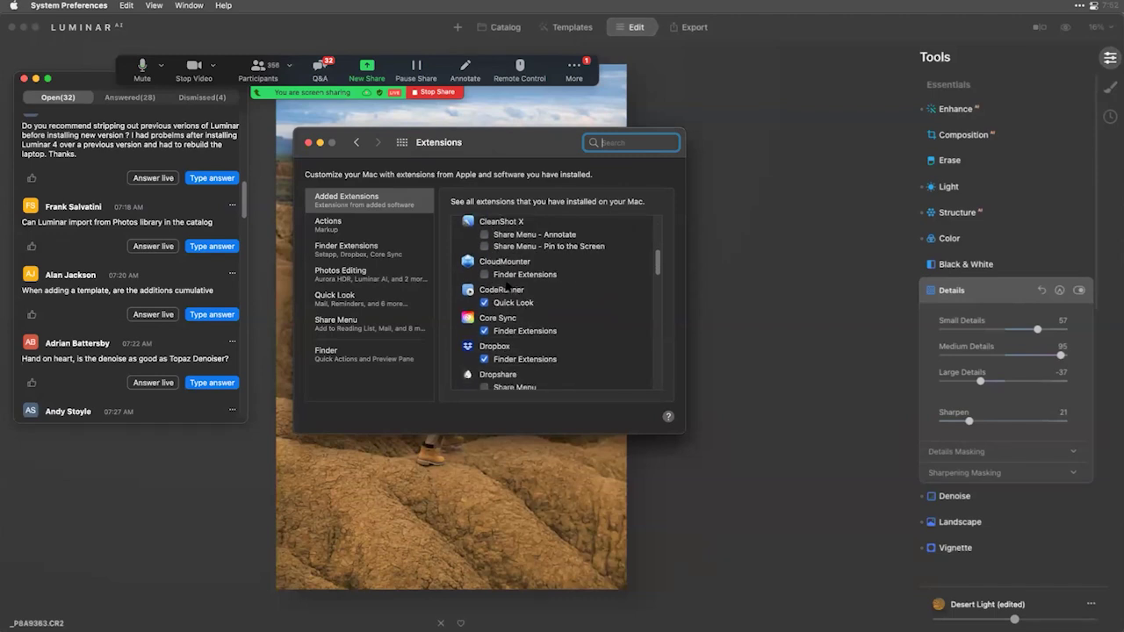
scroll(508, 288, "down", 8)
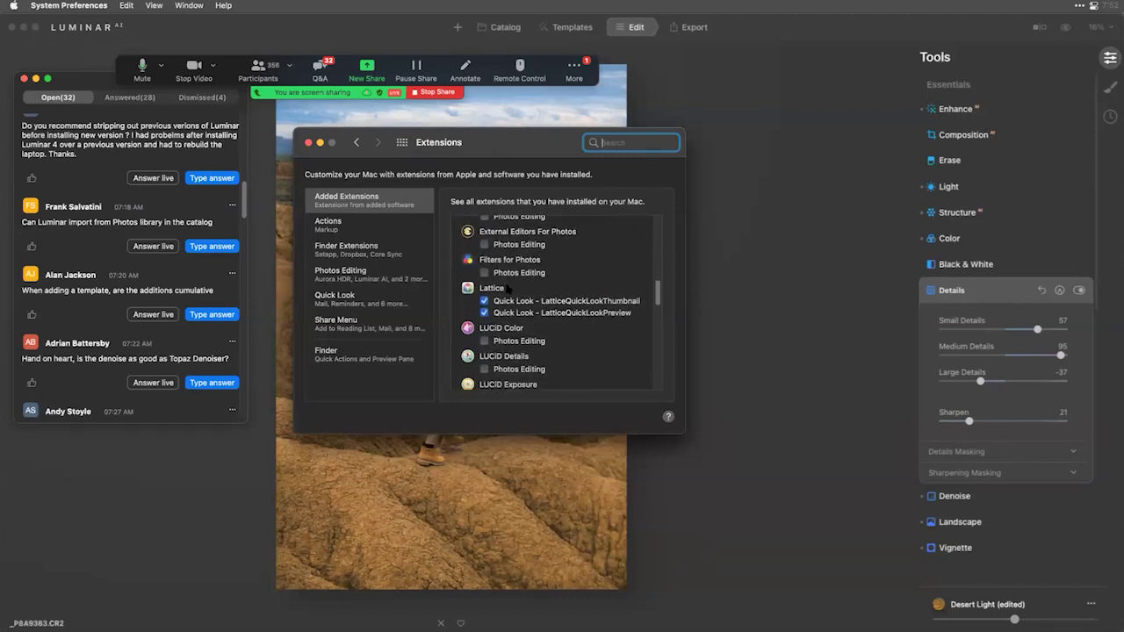
scroll(510, 288, "down", 6)
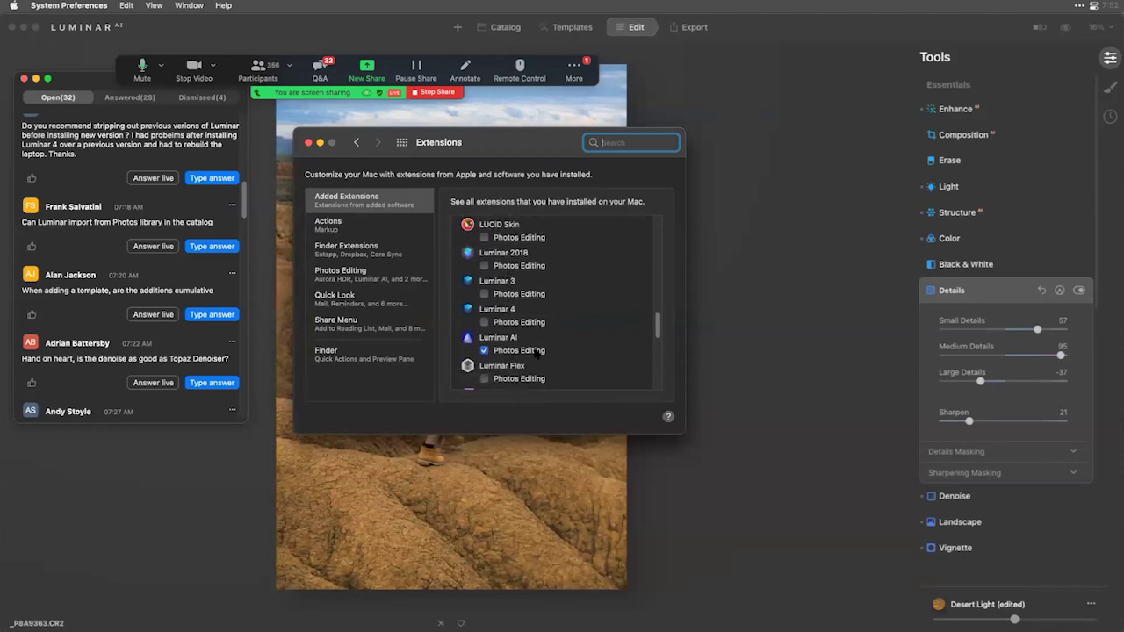
left_click(309, 143)
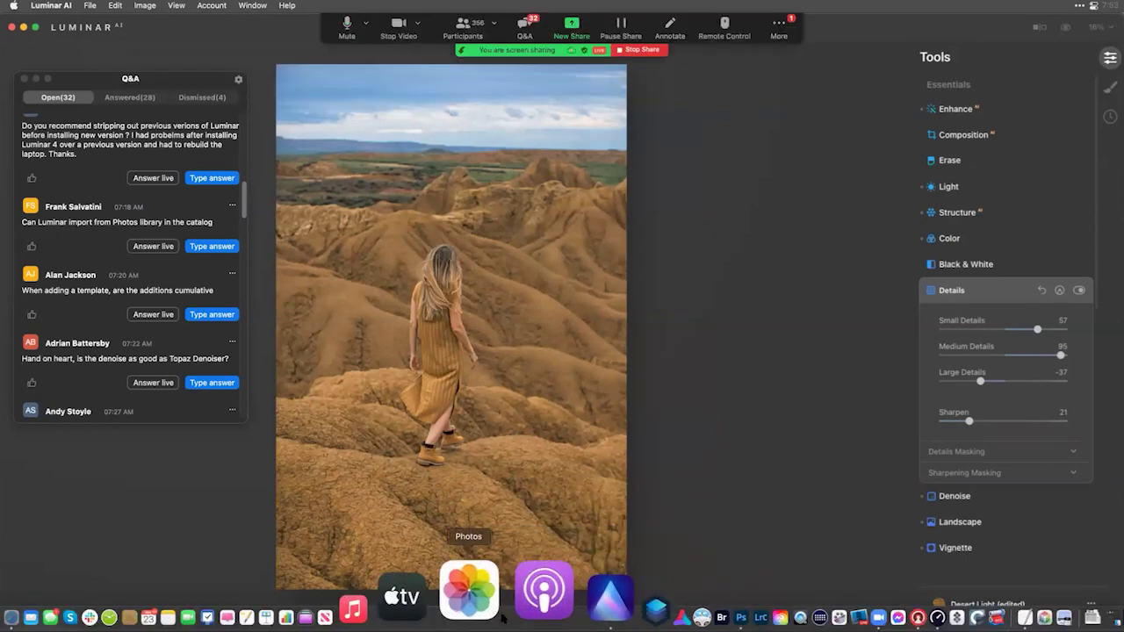
Switch to Photos and open the portrait-mode shot of the loaded barbell on the red rack for editing.
left_click(492, 606)
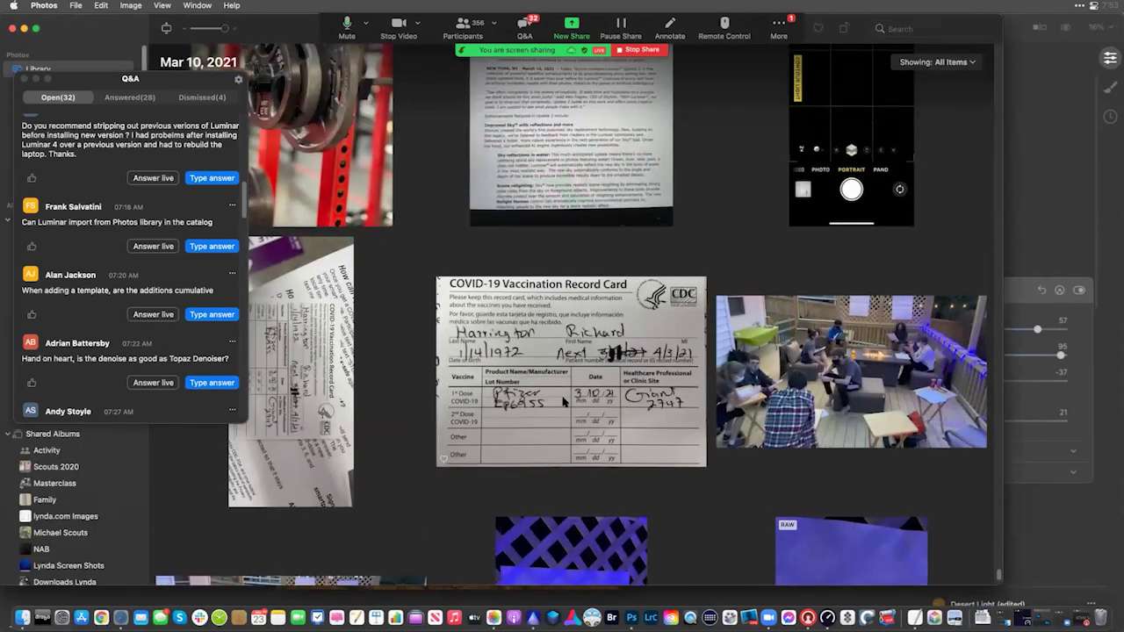
scroll(565, 401, "up", 10)
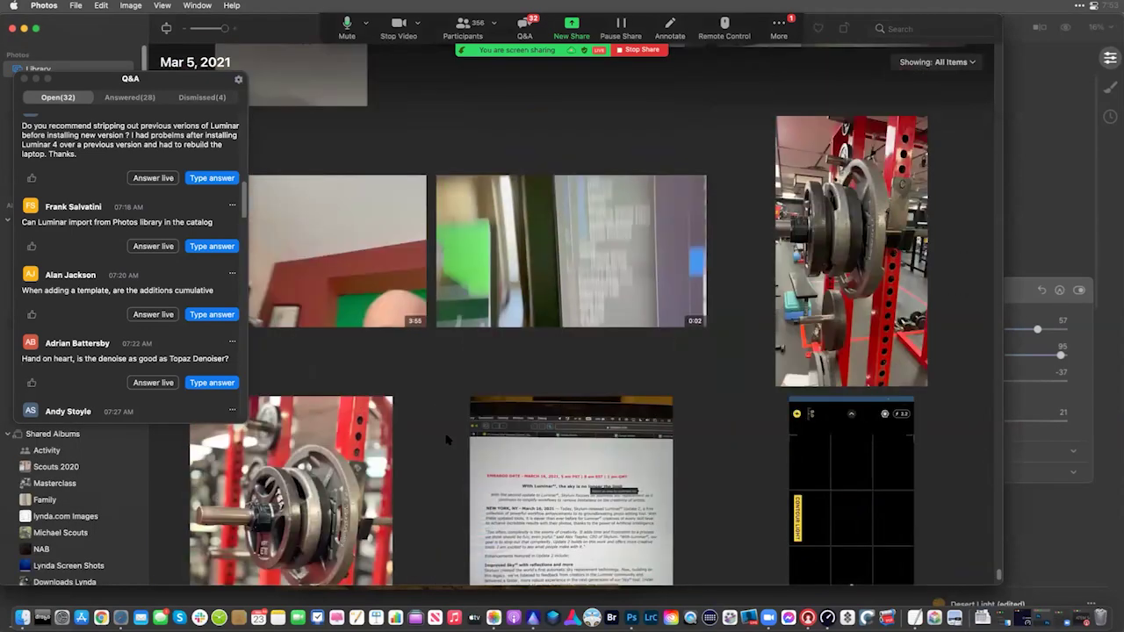
left_click(379, 449)
double_click(379, 450)
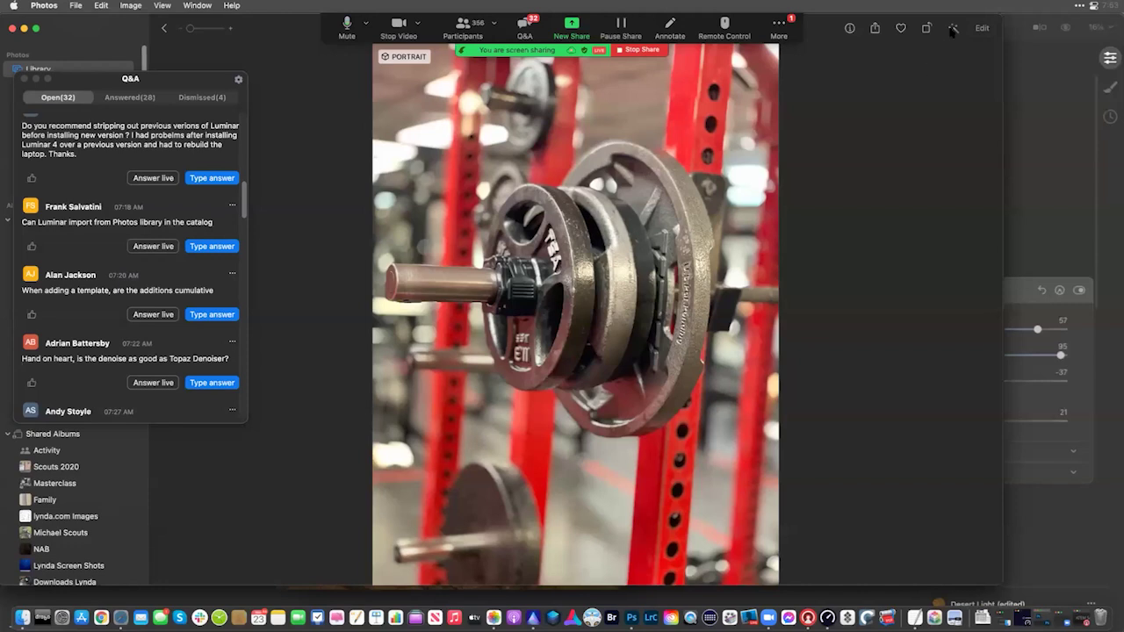
left_click(981, 28)
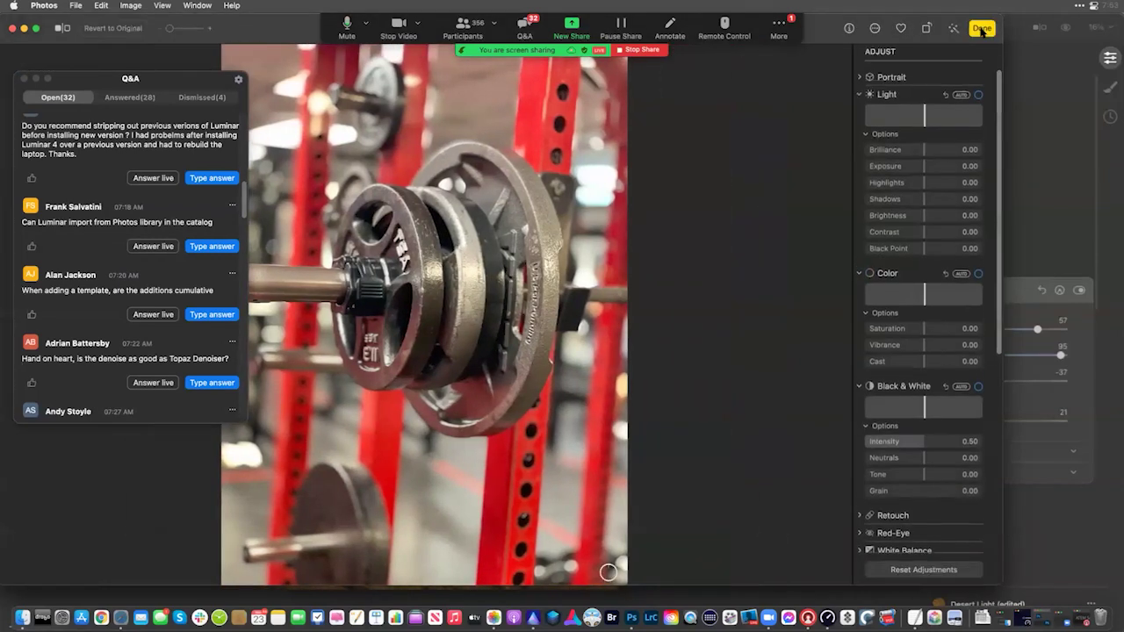
Open the barbell photo in the Luminar AI editing extension.
left_click(875, 28)
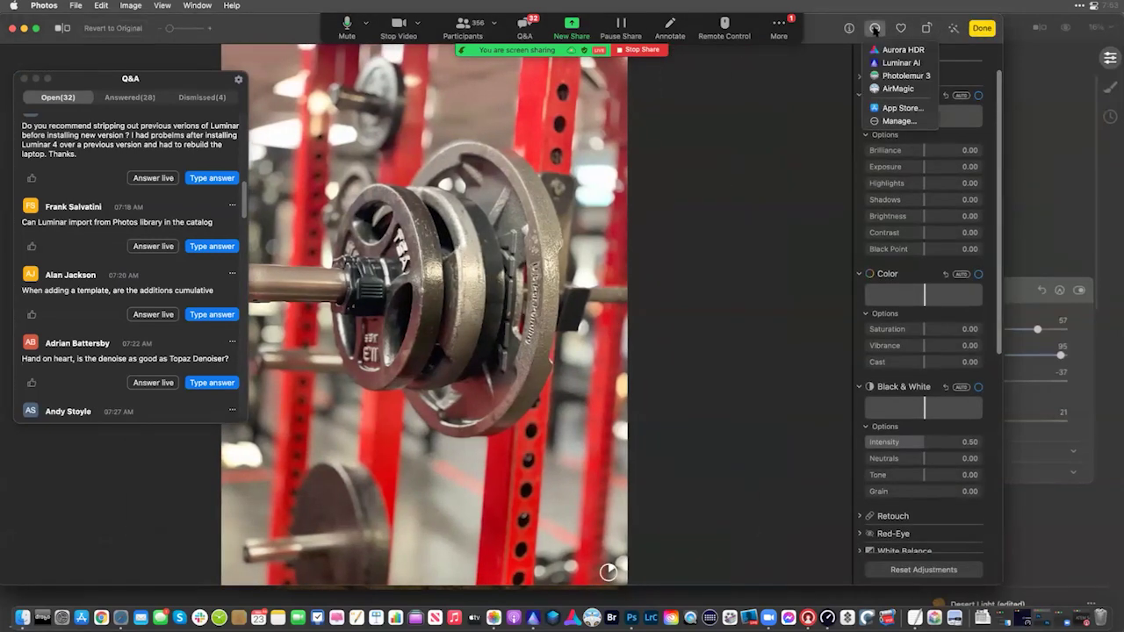
left_click(908, 62)
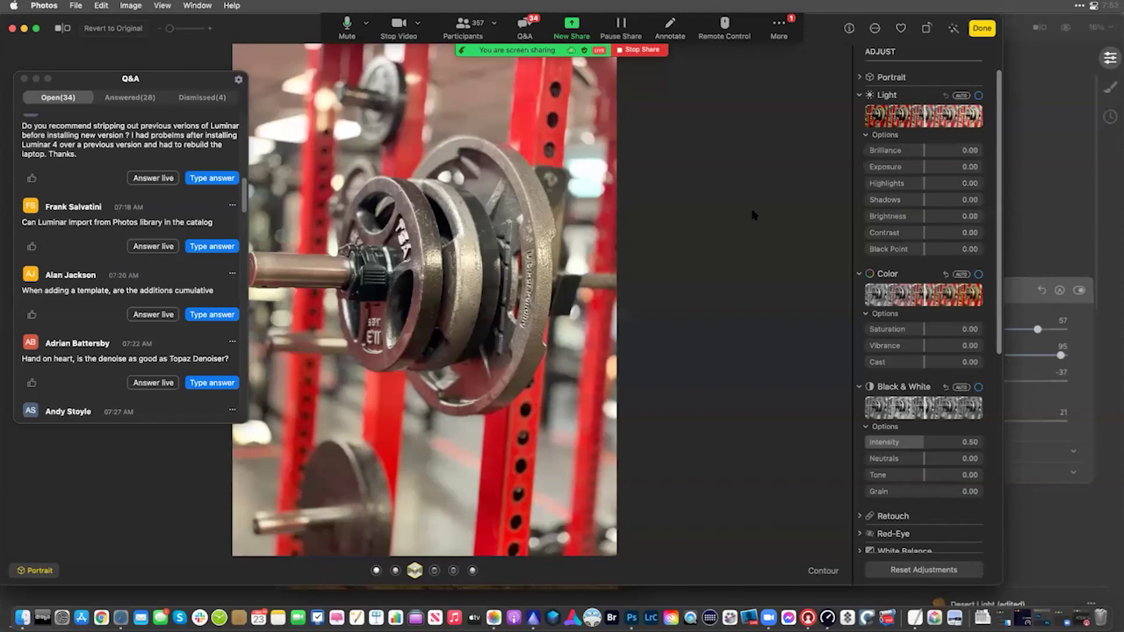
left_click_drag(275, 30, 313, 53)
left_click(295, 32)
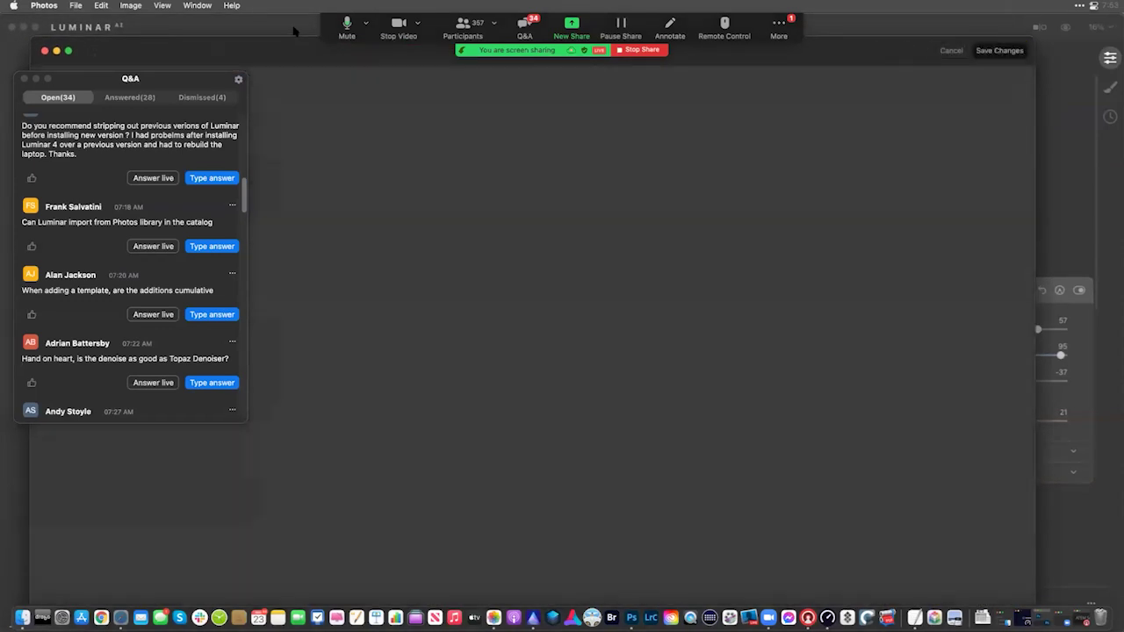
key("super+Tab")
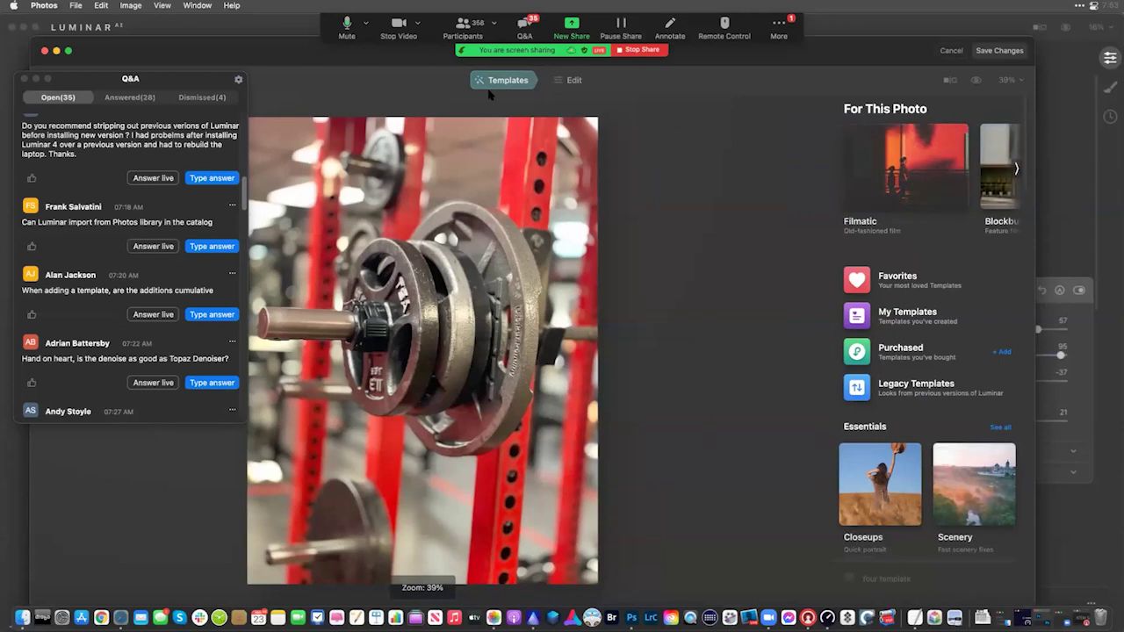
Apply the Teal & Orange template from the suggested Blockbuster collection to the barbell photo.
left_click(1017, 171)
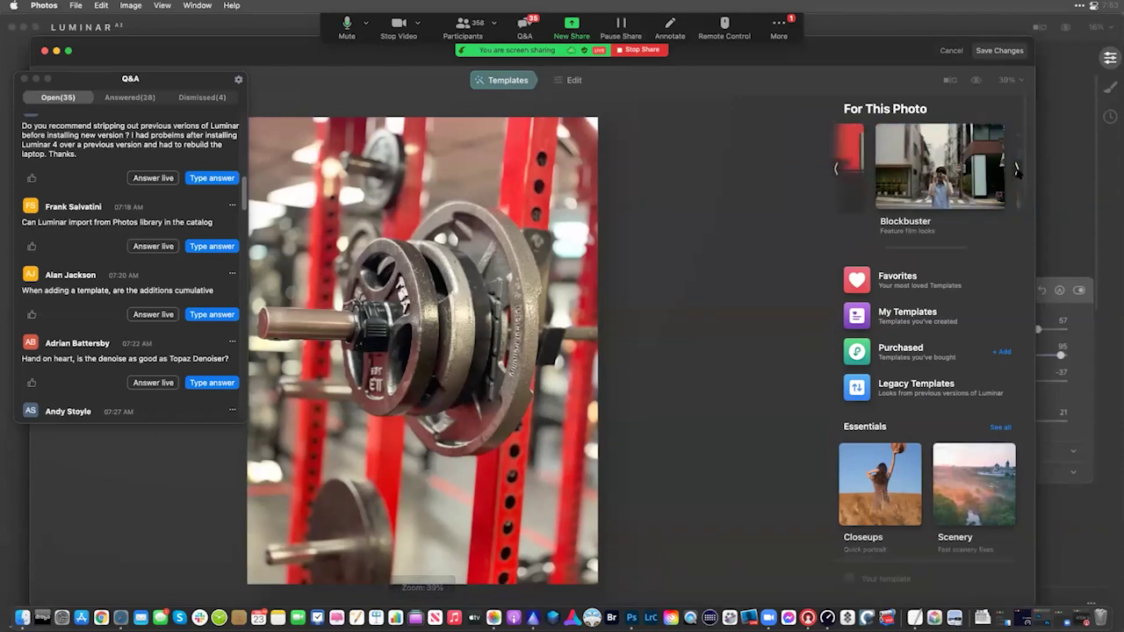
left_click(944, 176)
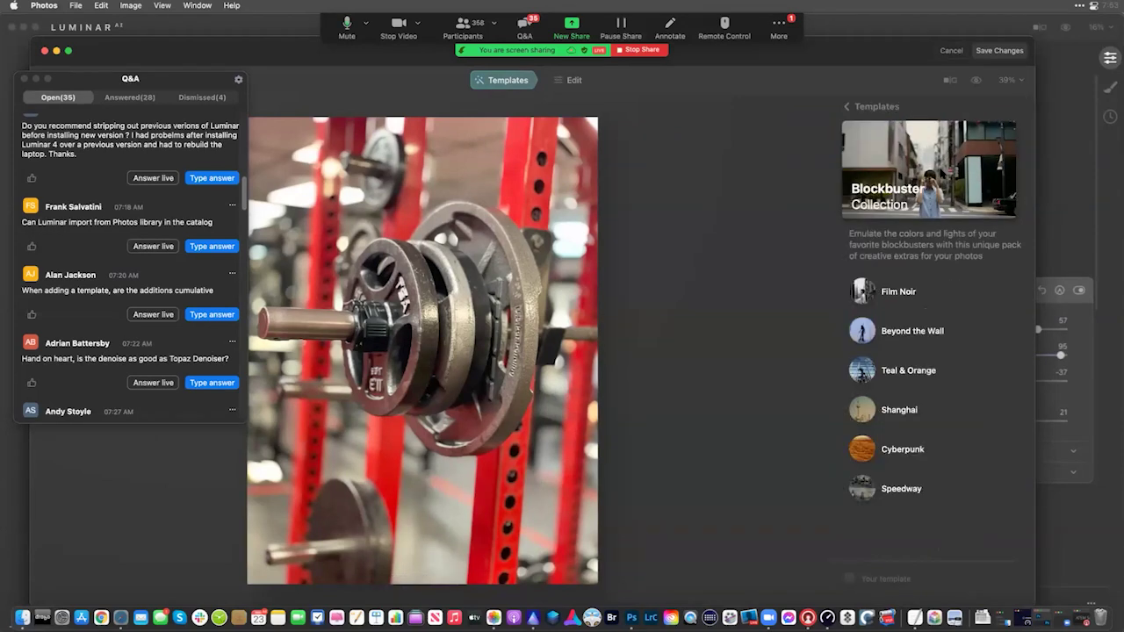
left_click(941, 372)
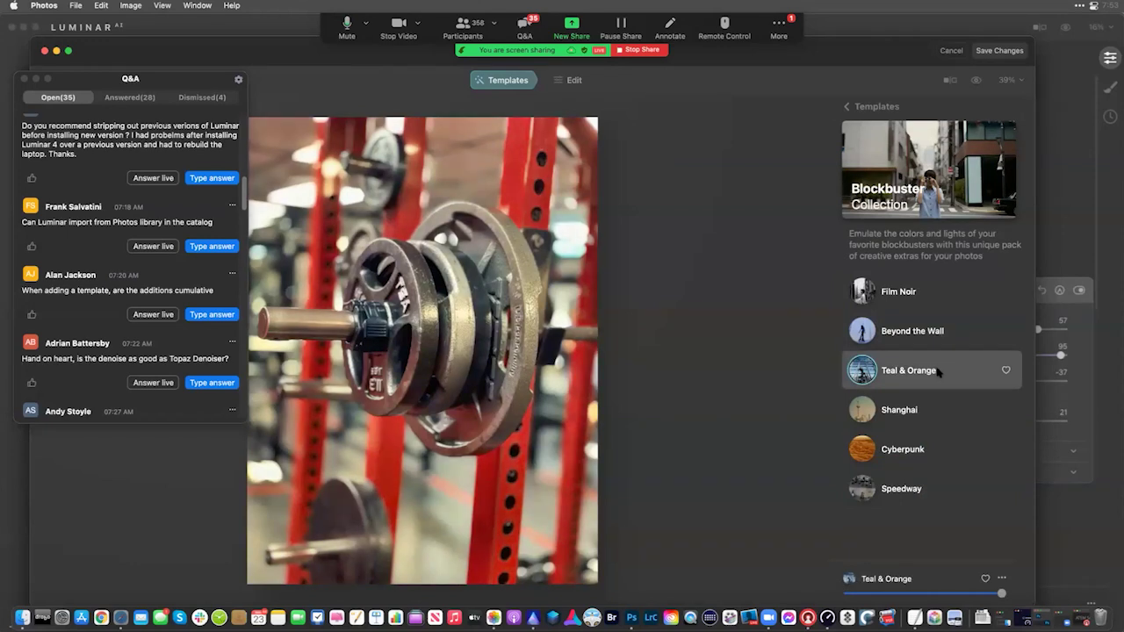
Among the editing tools, set the Structure Amount to 41 and Medium Details in the Details tool to 61.
left_click(571, 84)
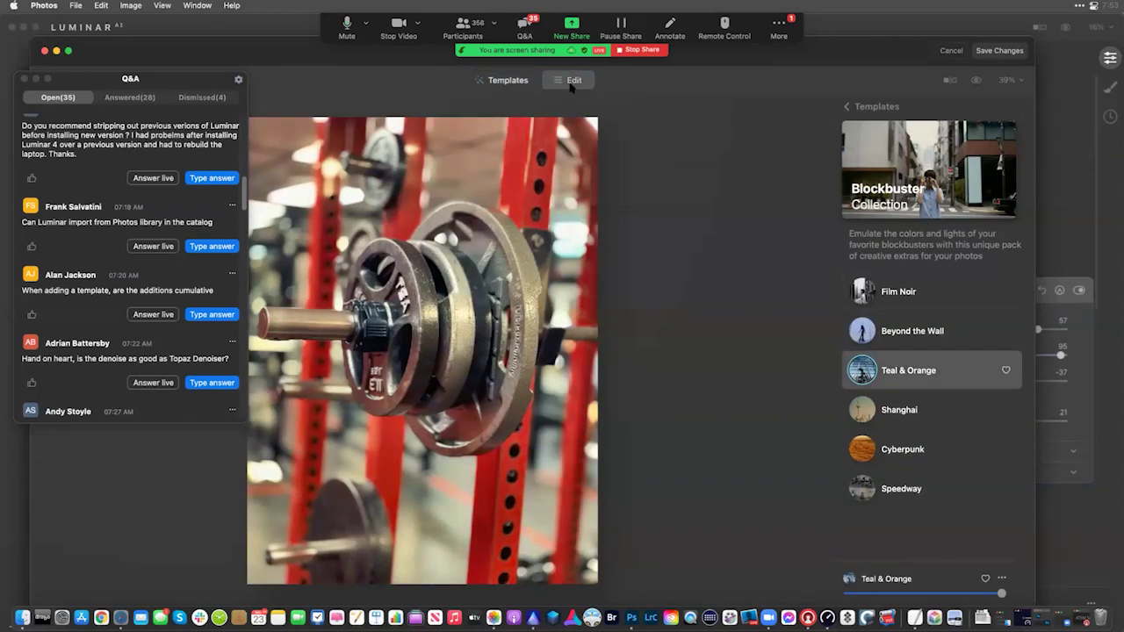
left_click(873, 340)
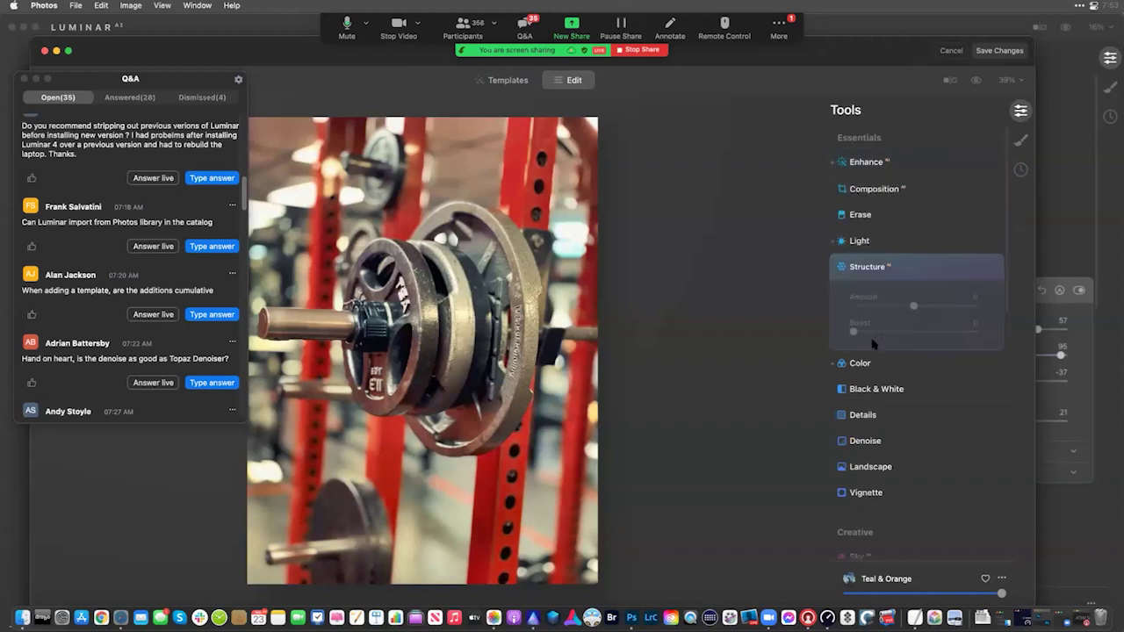
left_click_drag(913, 305, 939, 305)
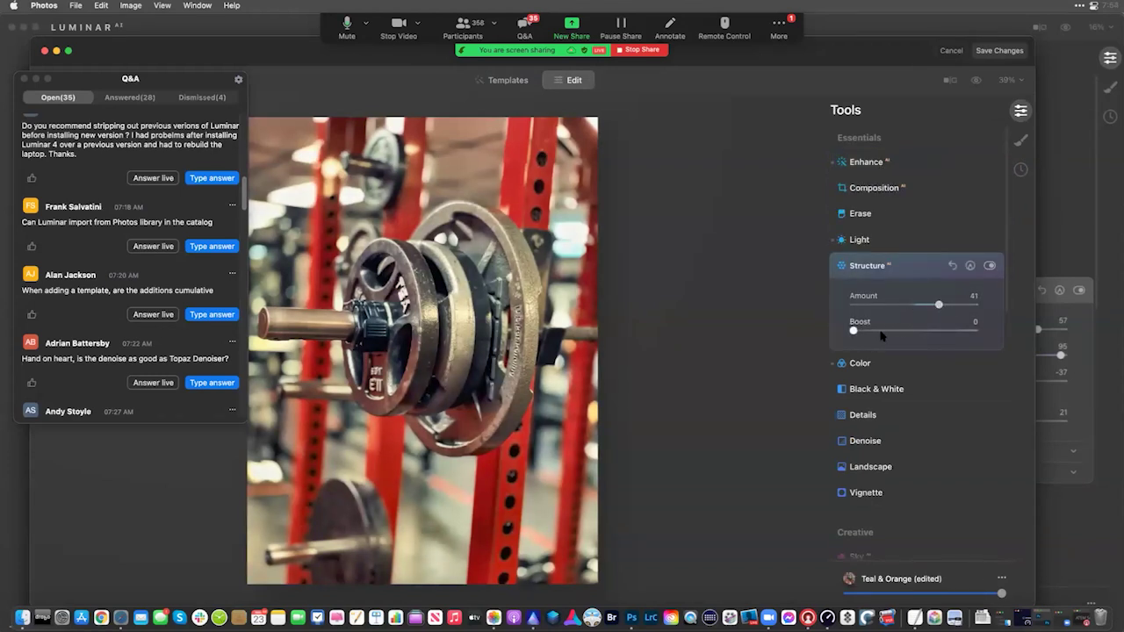
left_click(881, 415)
left_click_drag(912, 406, 954, 409)
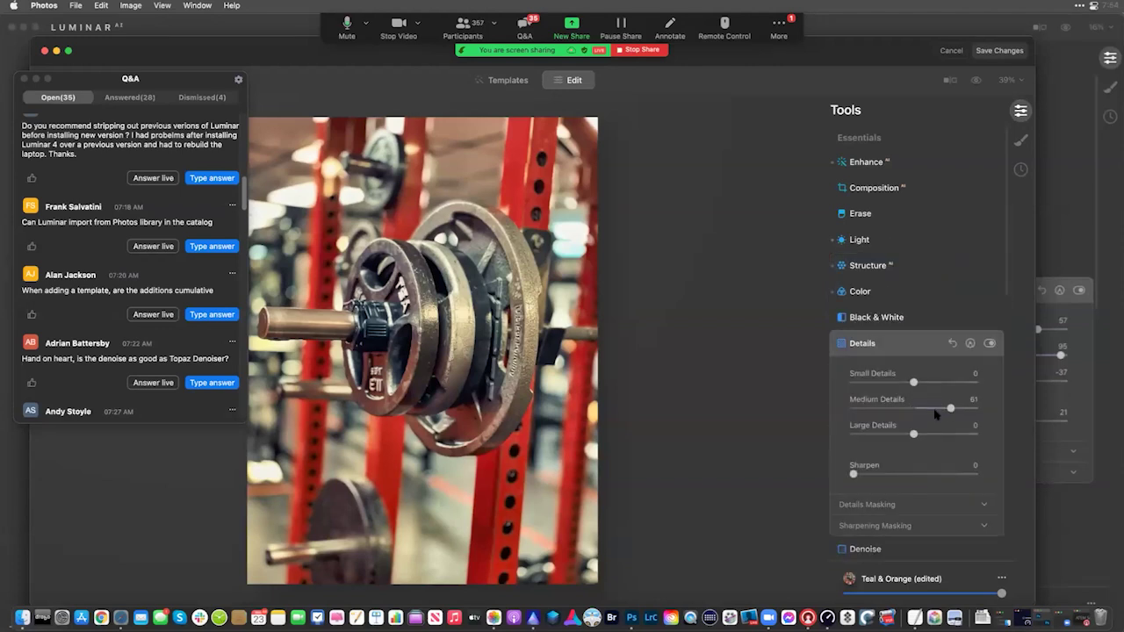
Apply both automatic Perspective corrections in the Composition tool, and save the changes back to Photos.
scroll(944, 409, "down", 5)
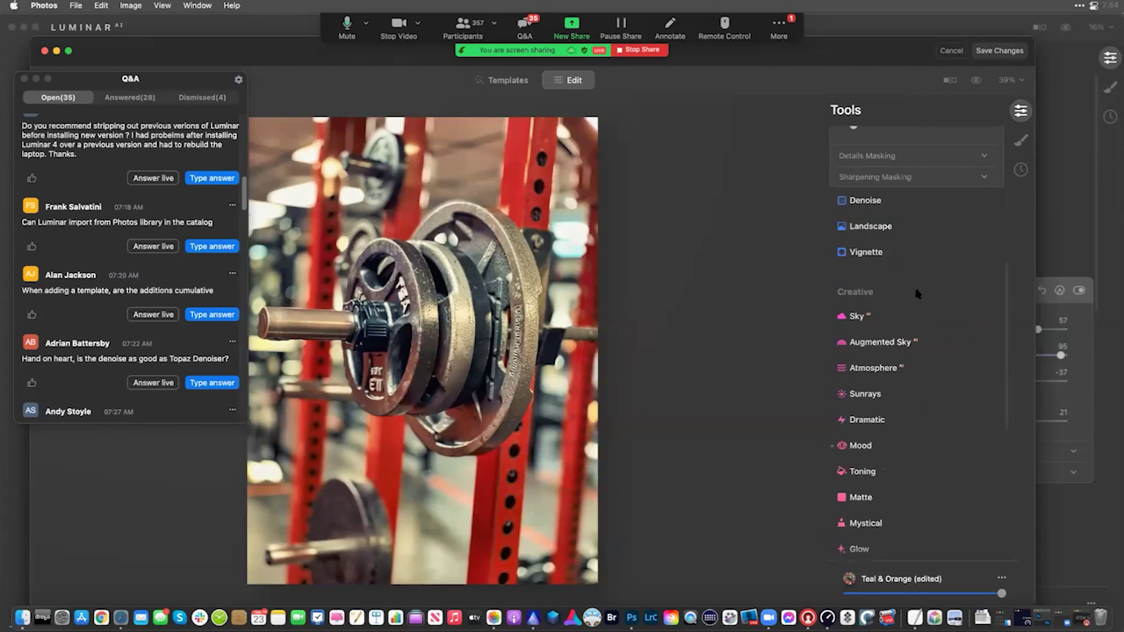
scroll(918, 294, "up", 6)
left_click(889, 192)
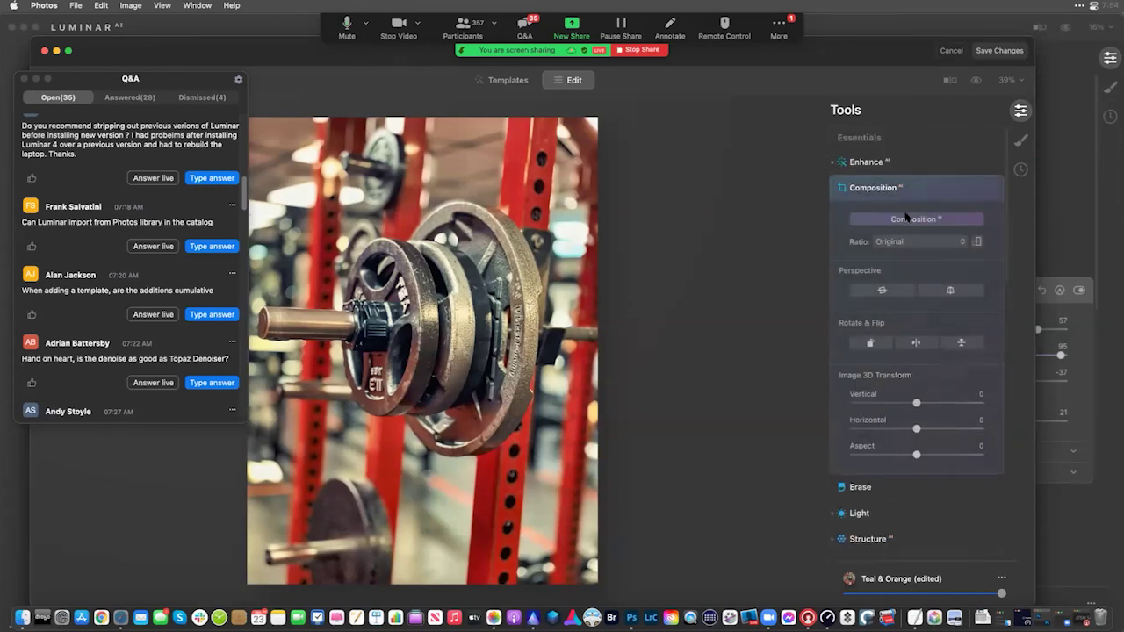
left_click(883, 290)
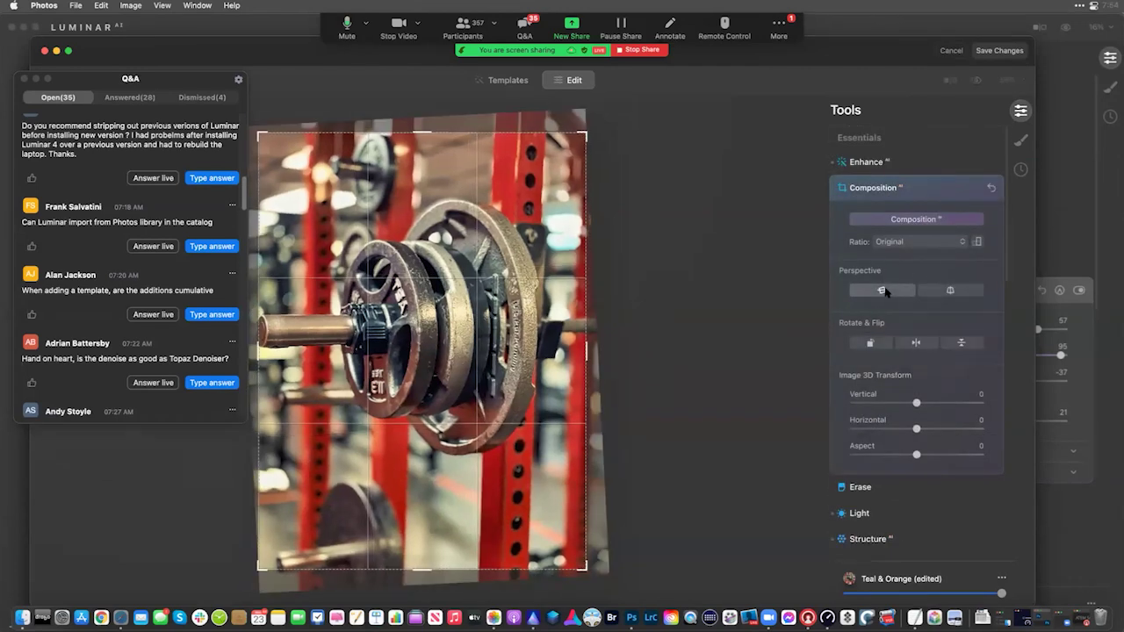
left_click(951, 292)
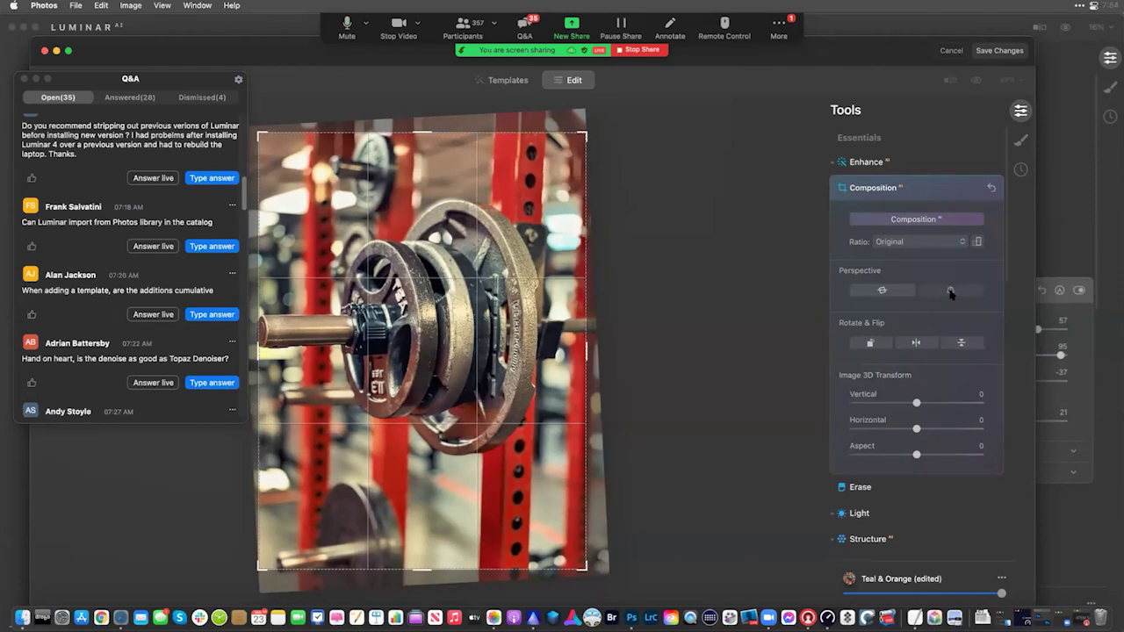
left_click(928, 189)
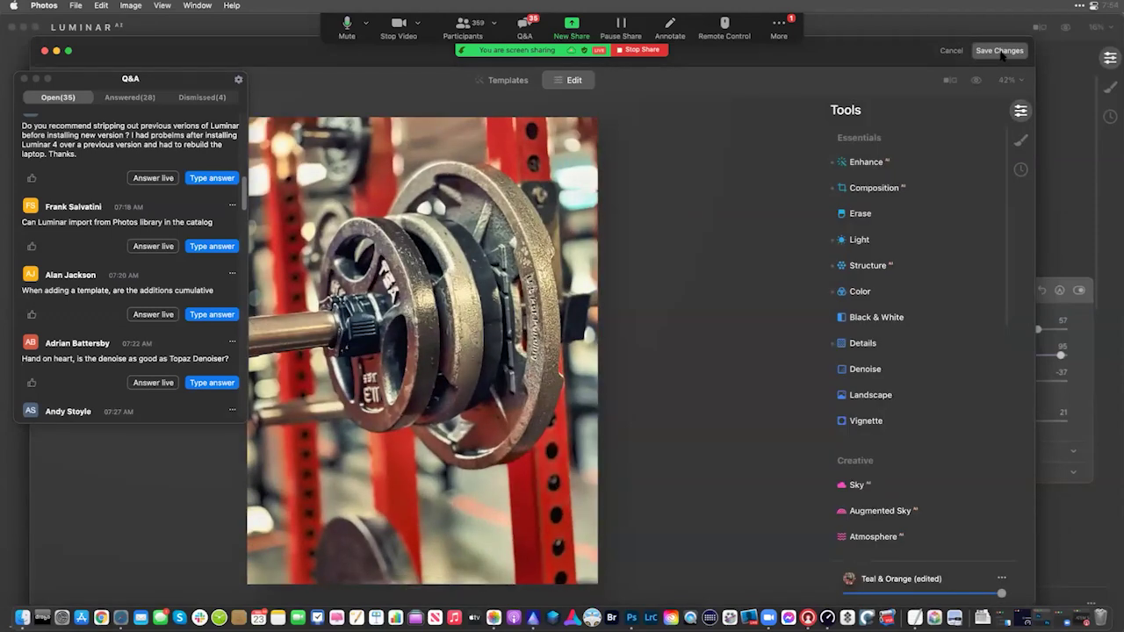
left_click(1000, 51)
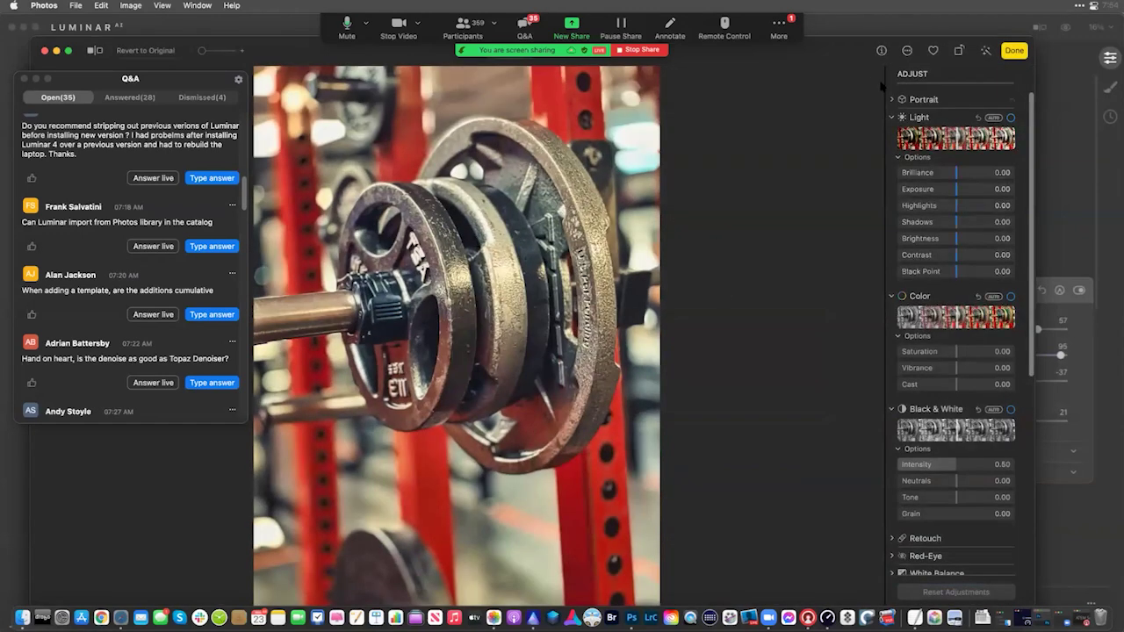
Mark the Q&A question about importing from the Photos library as answered live, and finish editing the barbell photo.
left_click(907, 51)
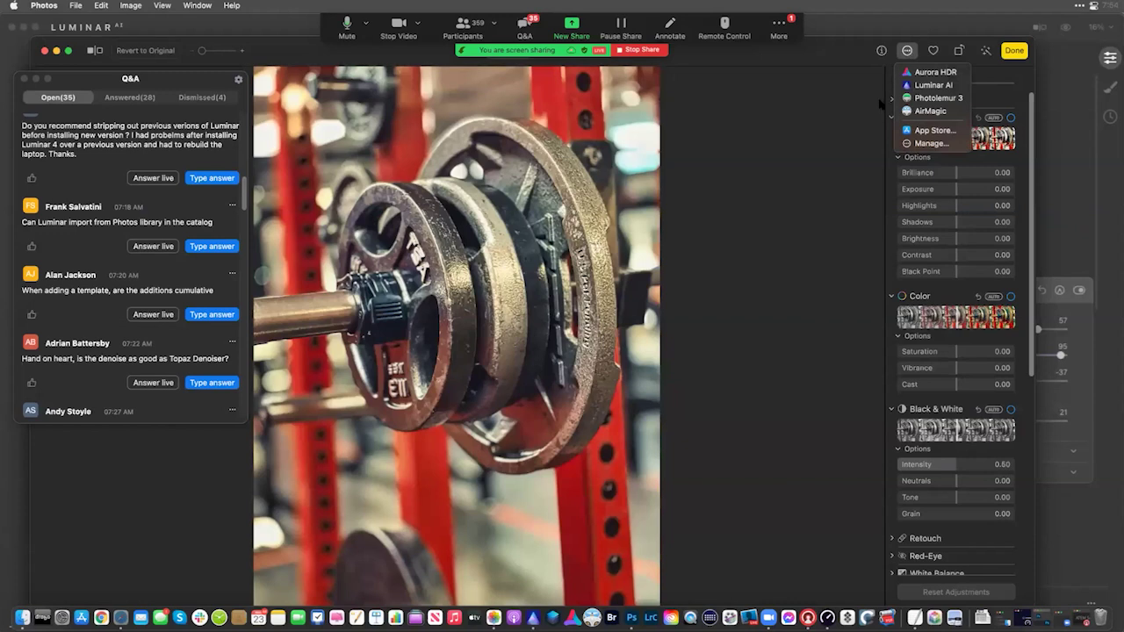
left_click(152, 246)
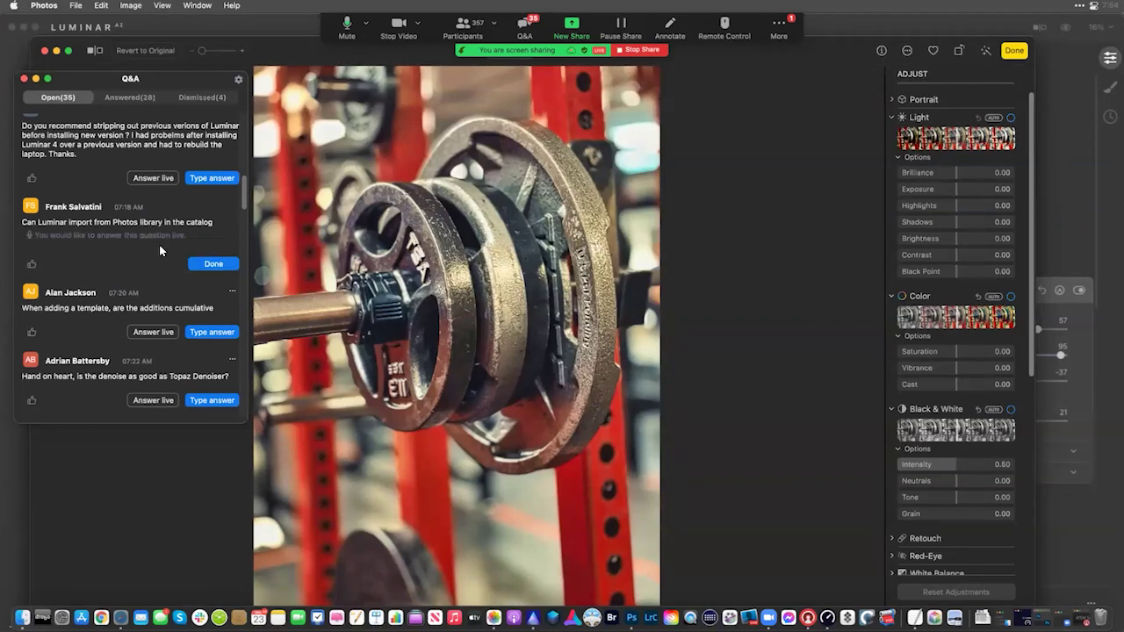
left_click(208, 264)
left_click(1014, 50)
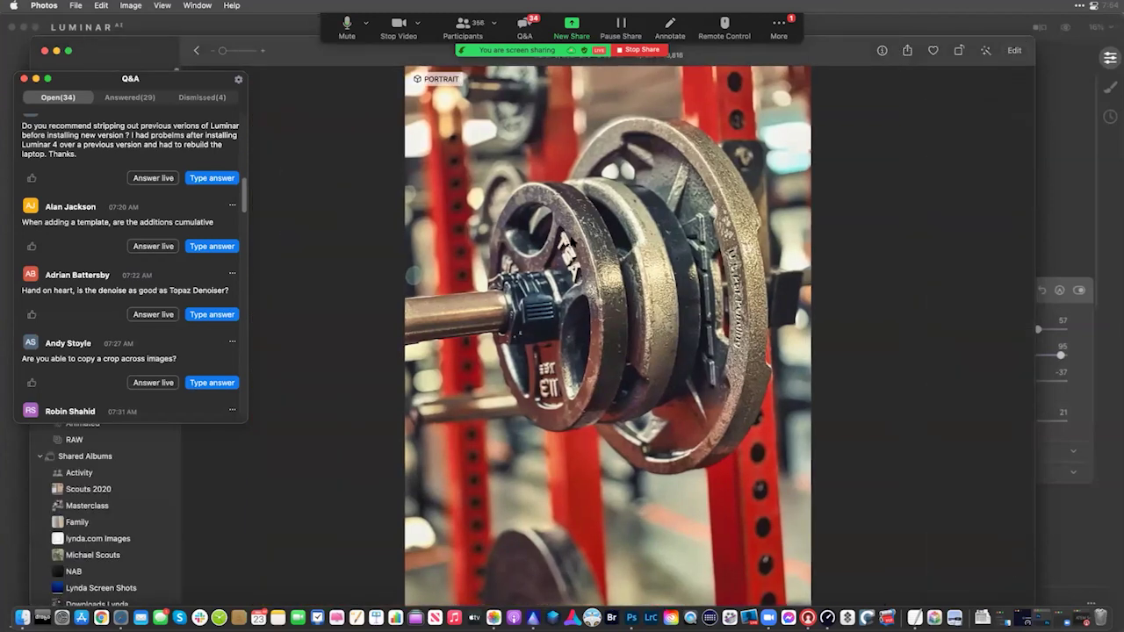
Switch back to Luminar AI and continue to the Q&A questions about copying a crop and changing the mask color.
key("super+Tab")
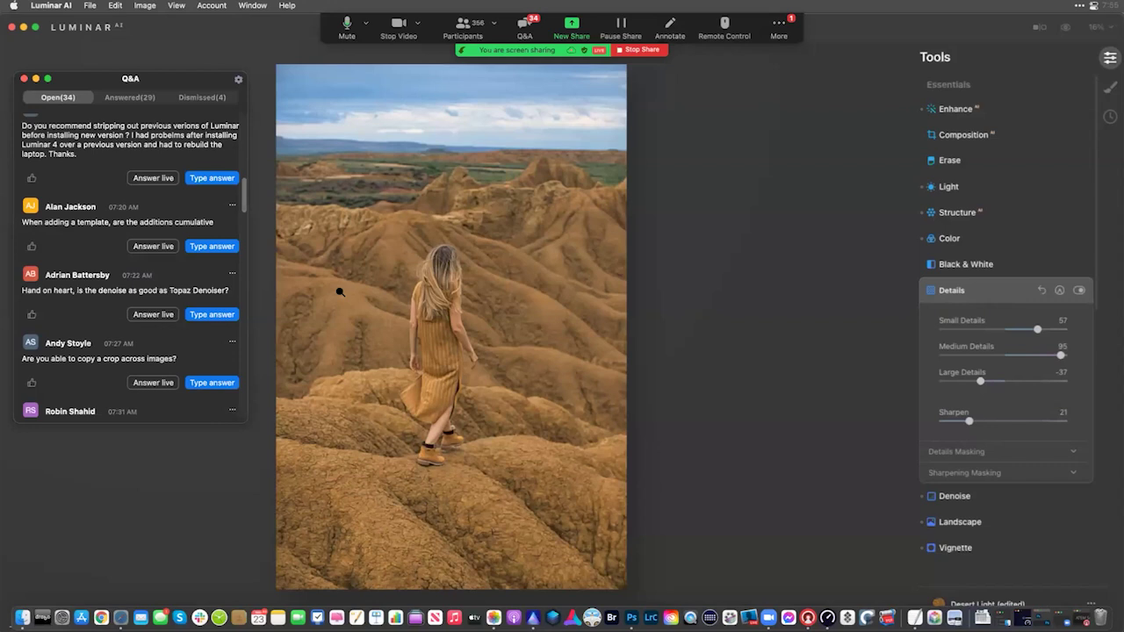
left_click(259, 161)
scroll(182, 344, "down", 3)
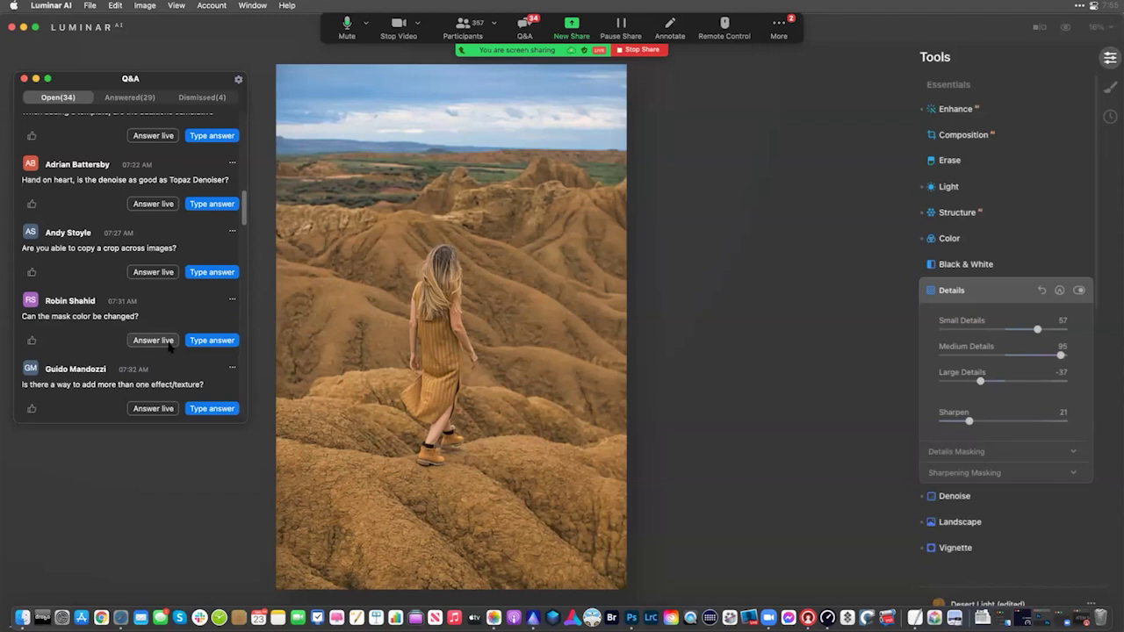
Mark the Q&A question about changing the mask color as answered live, and add a Basic adjustment in Local Masking.
left_click(153, 341)
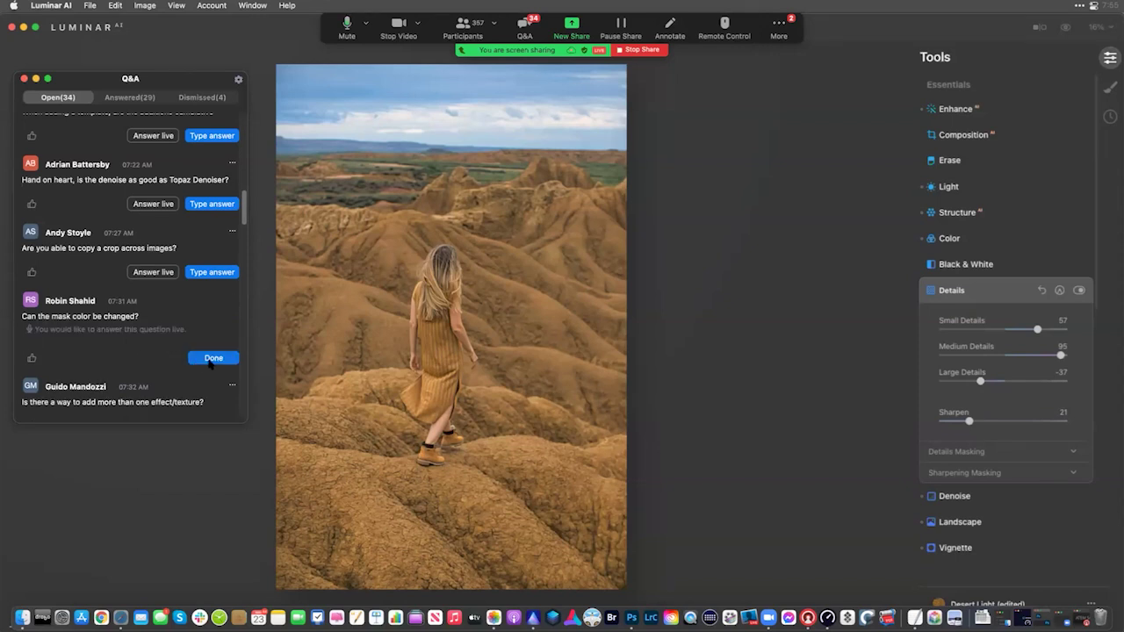
left_click(212, 359)
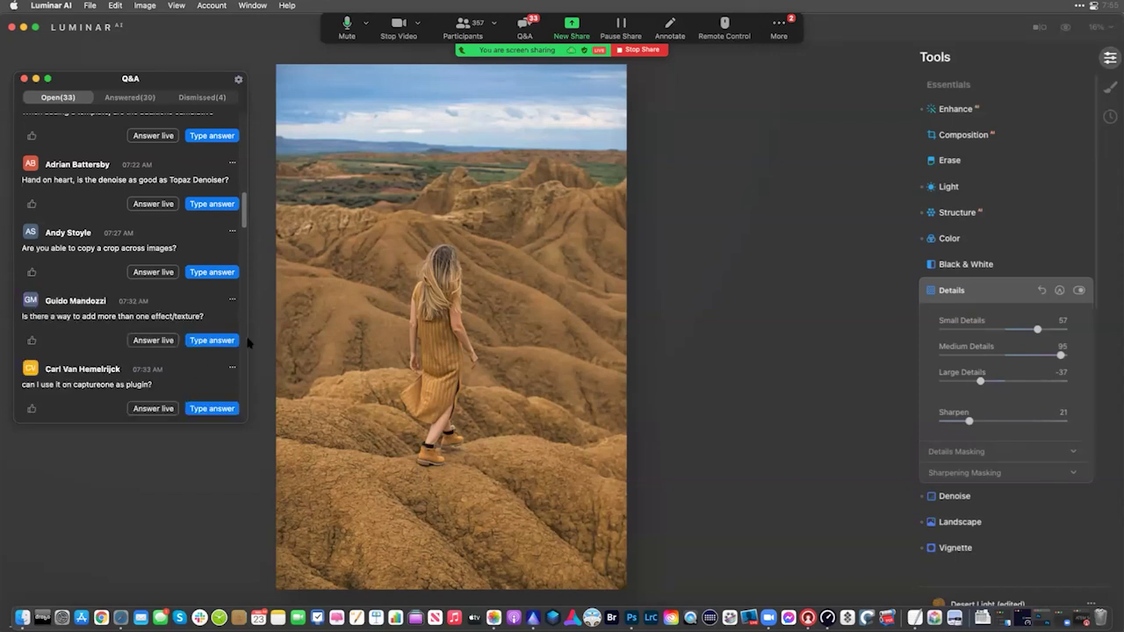
left_click(1111, 89)
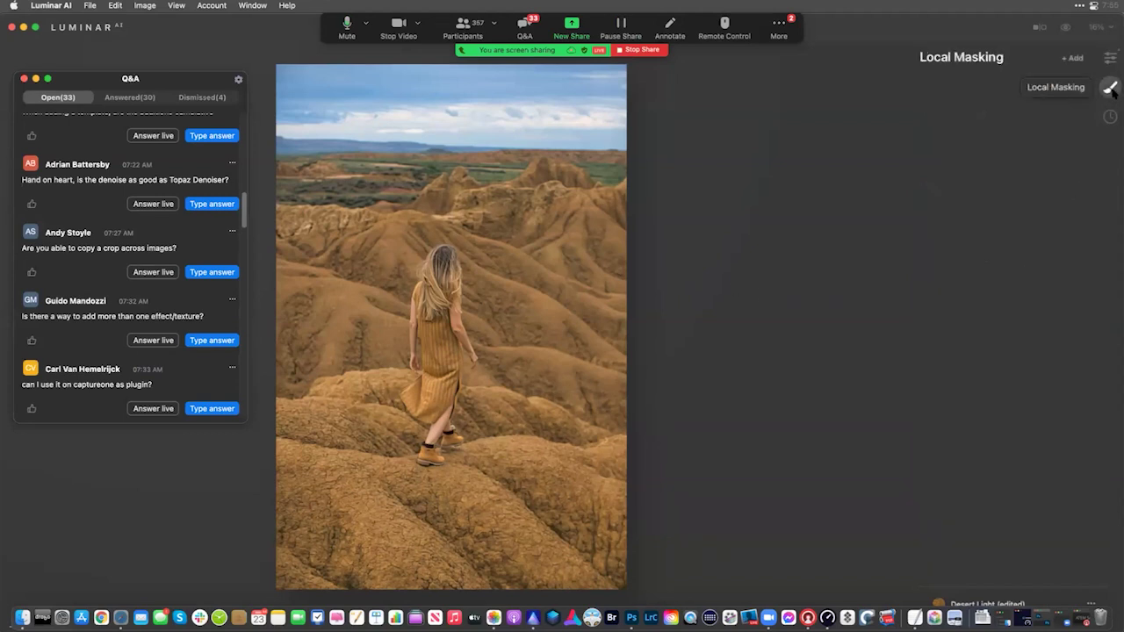
left_click(1075, 58)
left_click(1064, 71)
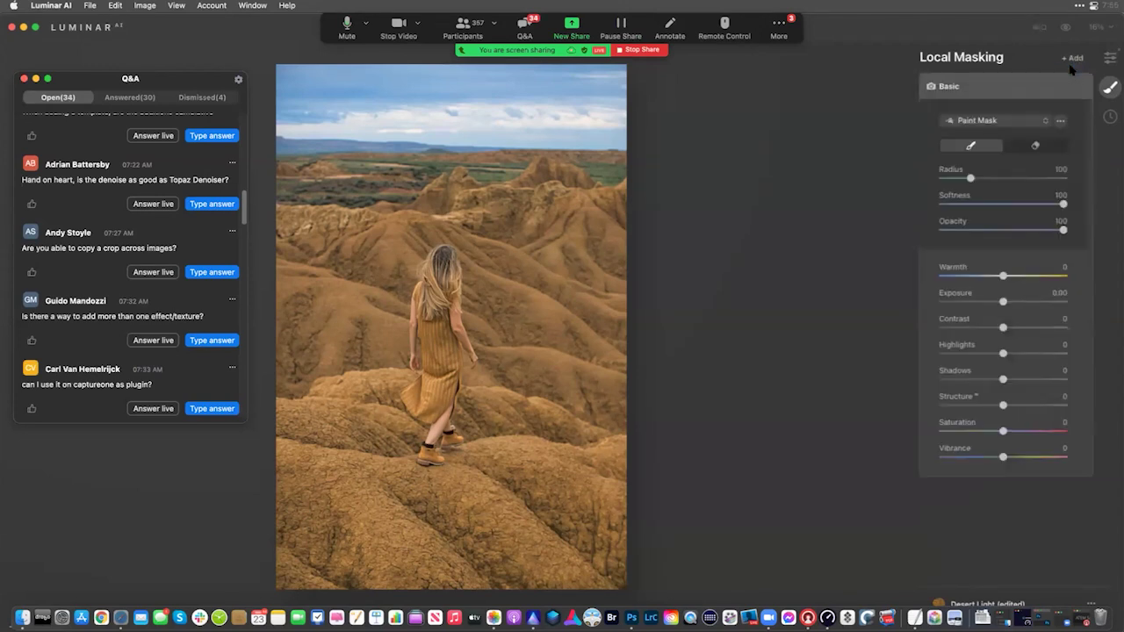
Paint the Basic adjustment's mask across the sky with the brush and show the mask overlay.
left_click(993, 147)
mouse_move(359, 114)
left_mouse_down()
mouse_move(286, 104)
mouse_move(332, 90)
mouse_move(276, 93)
left_mouse_up()
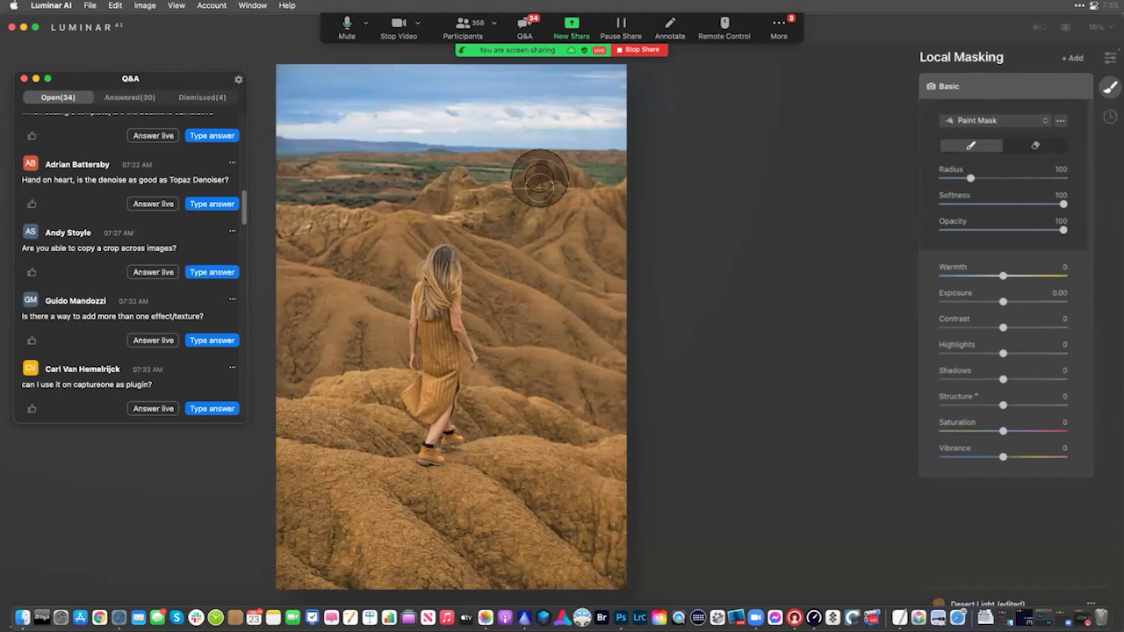
left_click(1059, 124)
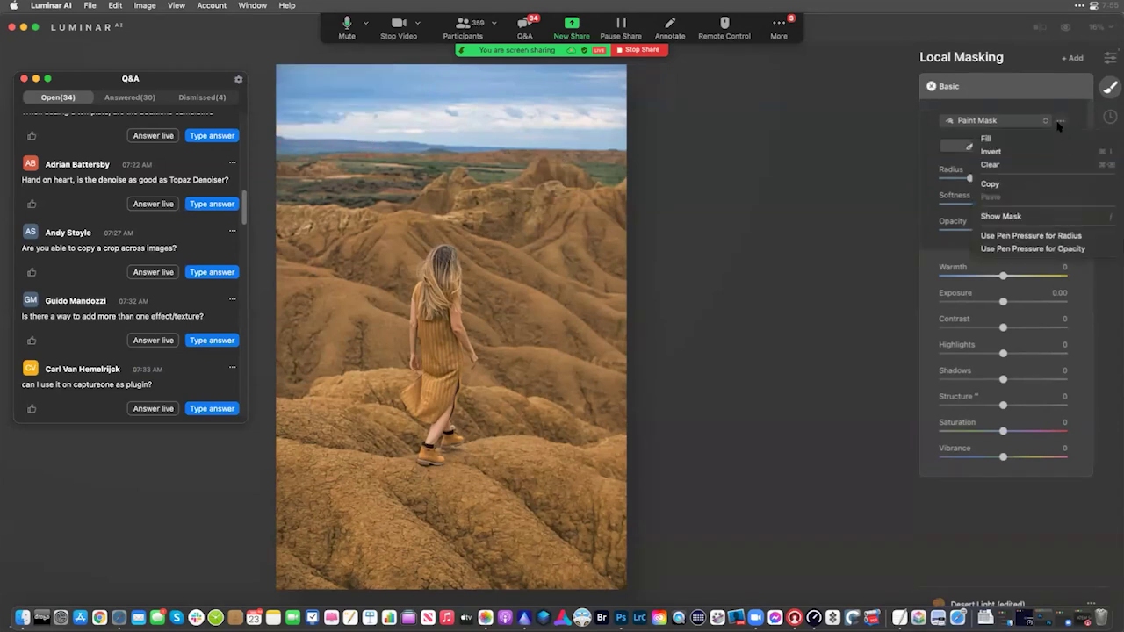
left_click(1041, 218)
mouse_move(285, 125)
left_mouse_down()
mouse_move(275, 86)
mouse_move(646, 89)
mouse_move(350, 123)
mouse_move(639, 115)
mouse_move(534, 123)
mouse_move(261, 115)
mouse_move(385, 78)
mouse_move(578, 90)
mouse_move(619, 128)
left_mouse_up()
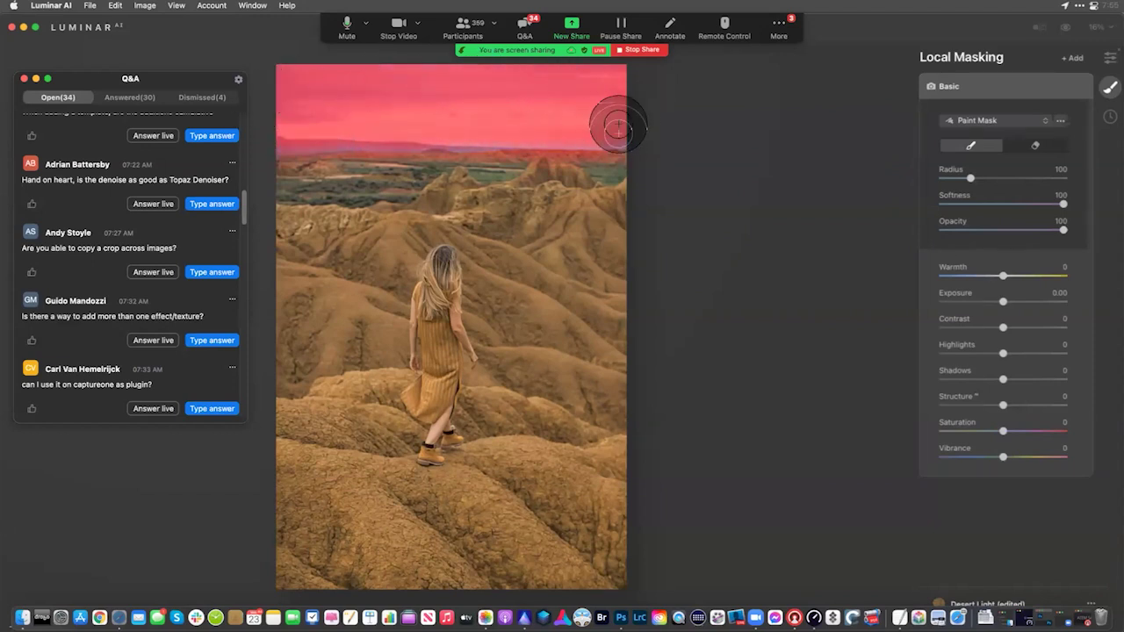
Switch the mask type to Gradient Mask and draw a vertical gradient downward from the horizon.
left_click(1024, 123)
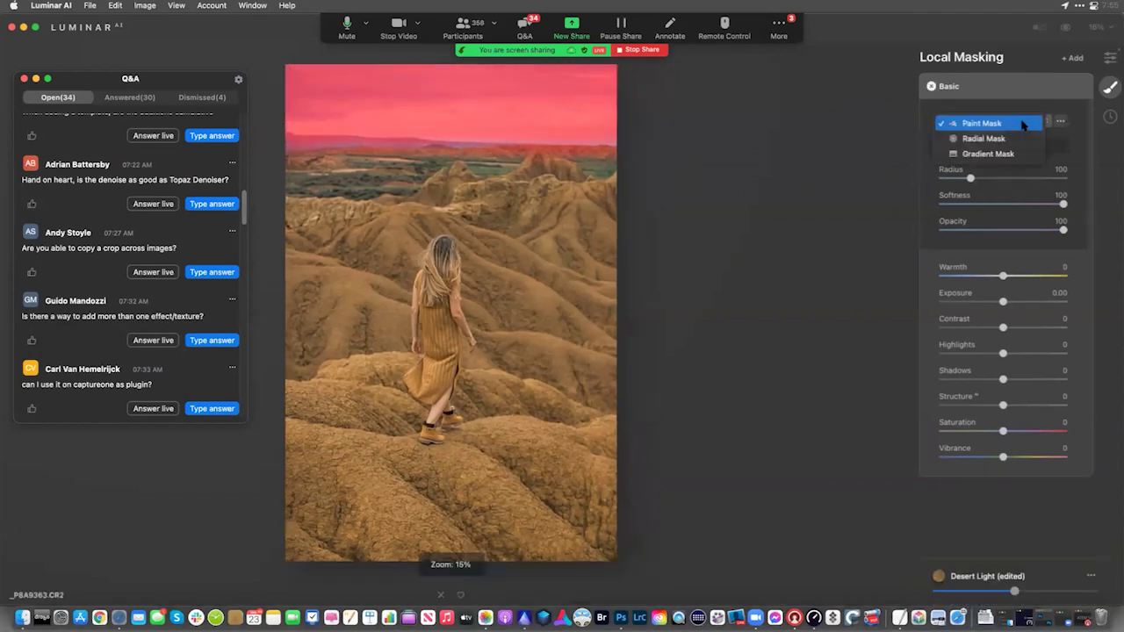
left_click(1010, 154)
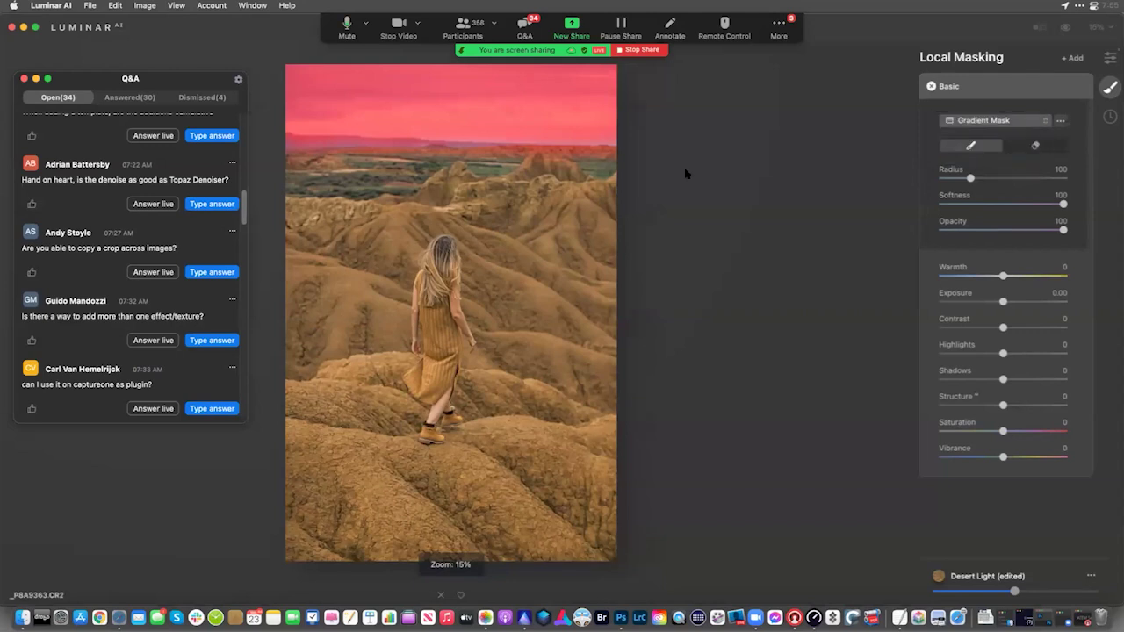
left_click_drag(439, 146, 438, 195)
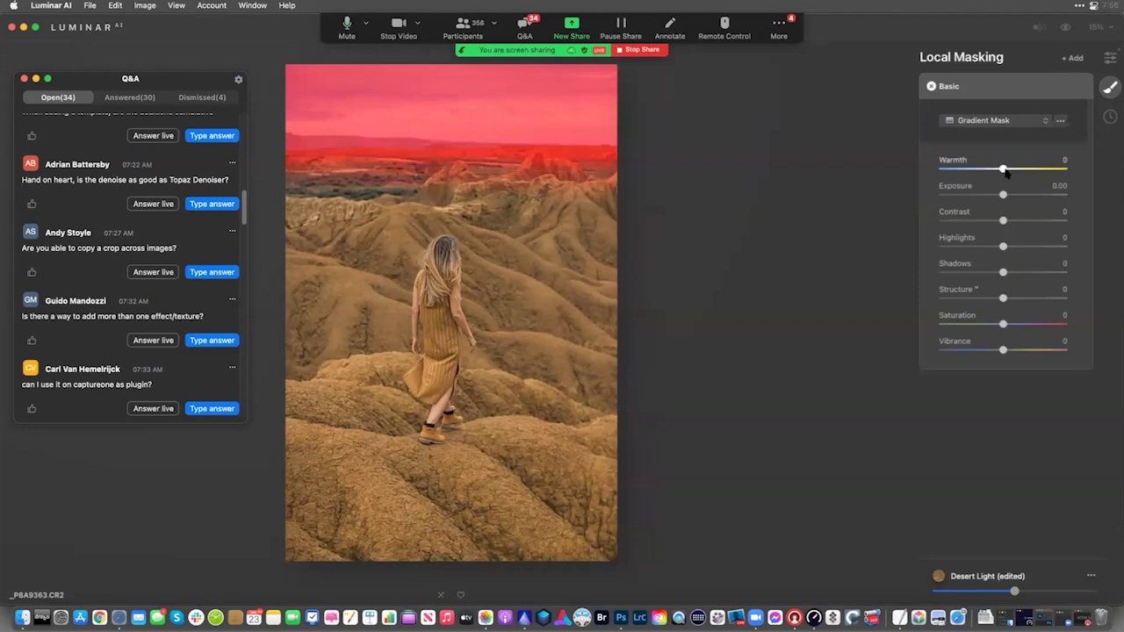
Hide the mask overlay, and set the masked sky's Warmth to -40, Exposure to -1.94, Contrast to 19 and Structure to -30.
left_click_drag(1003, 168, 981, 169)
left_click(1061, 120)
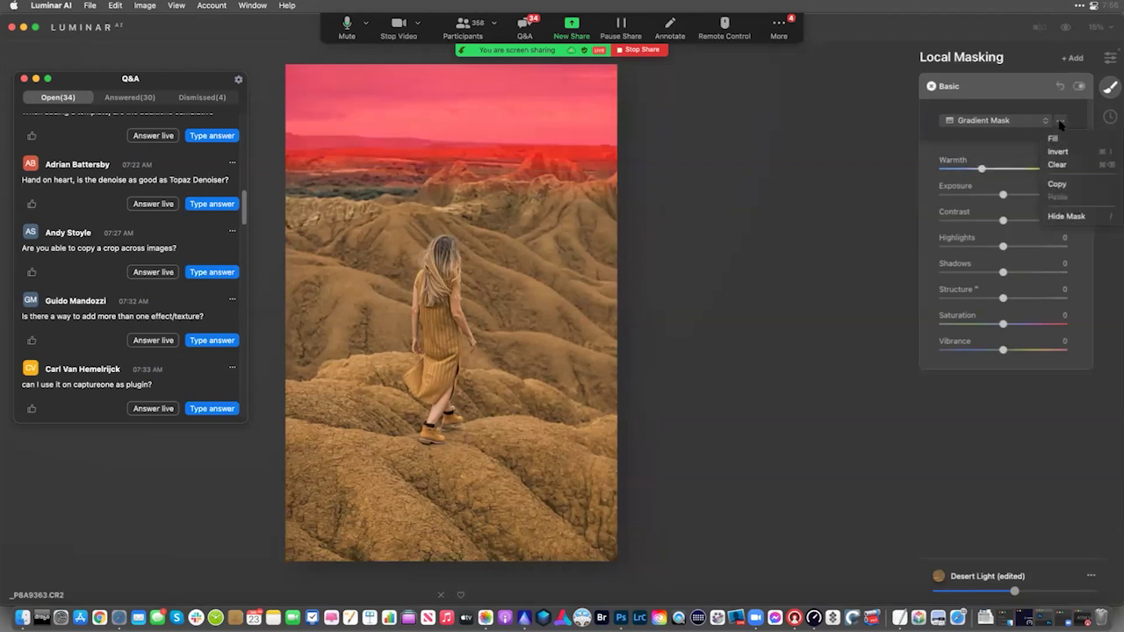
left_click(1069, 216)
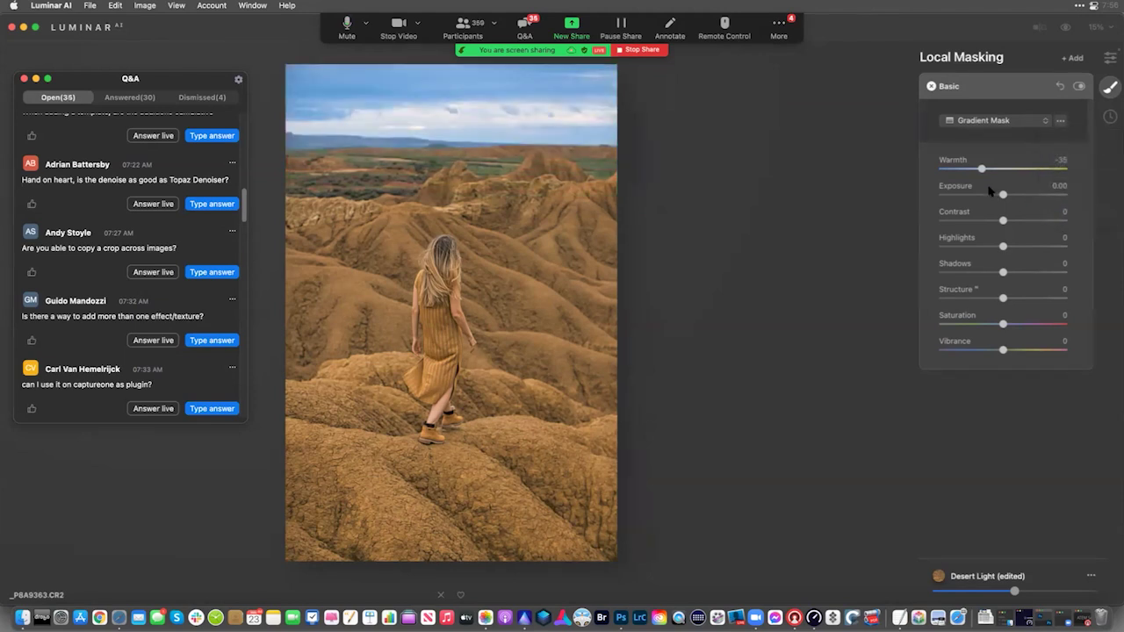
left_click_drag(982, 168, 985, 197)
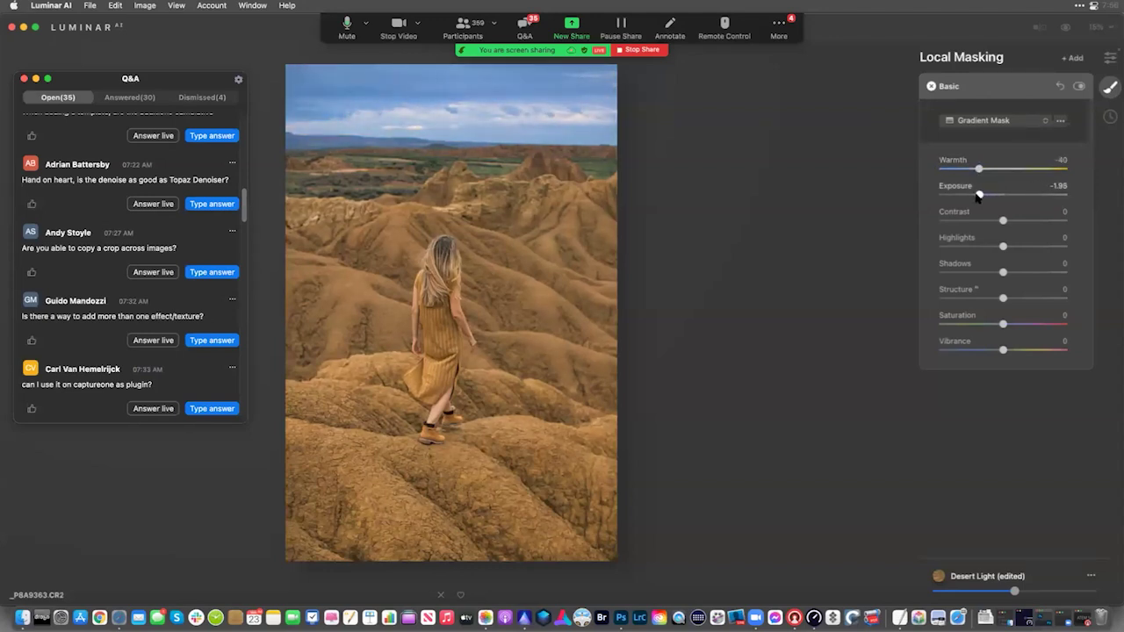
left_click_drag(976, 197, 979, 198)
mouse_move(1003, 221)
left_mouse_down()
mouse_move(971, 222)
mouse_move(1014, 225)
left_mouse_up()
left_click_drag(1003, 299, 1104, 301)
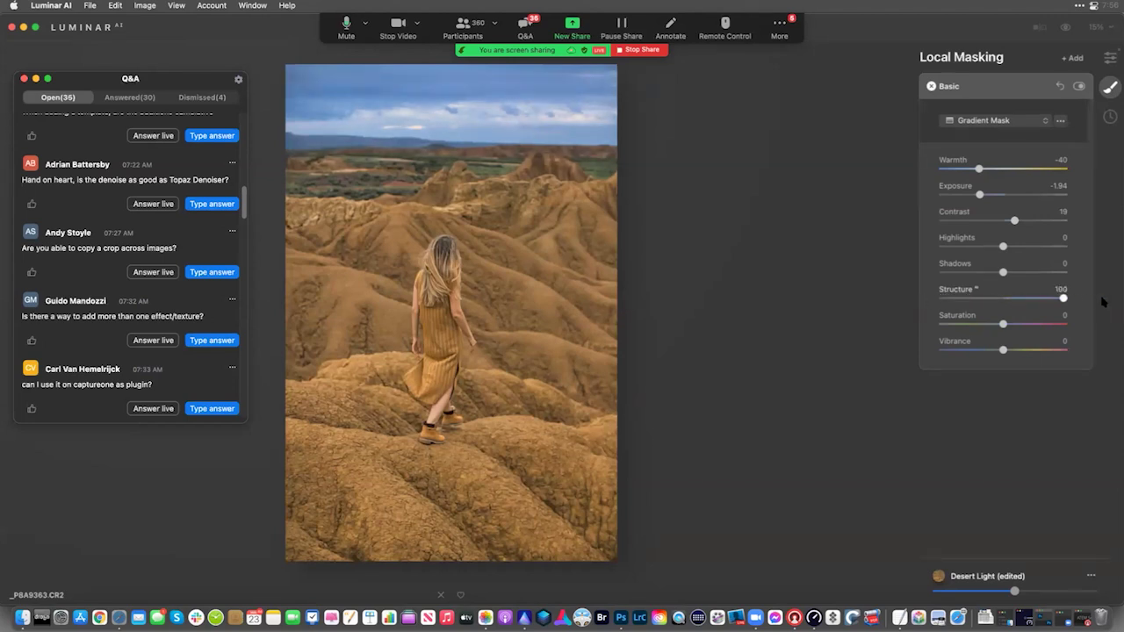
left_click_drag(1104, 303, 983, 306)
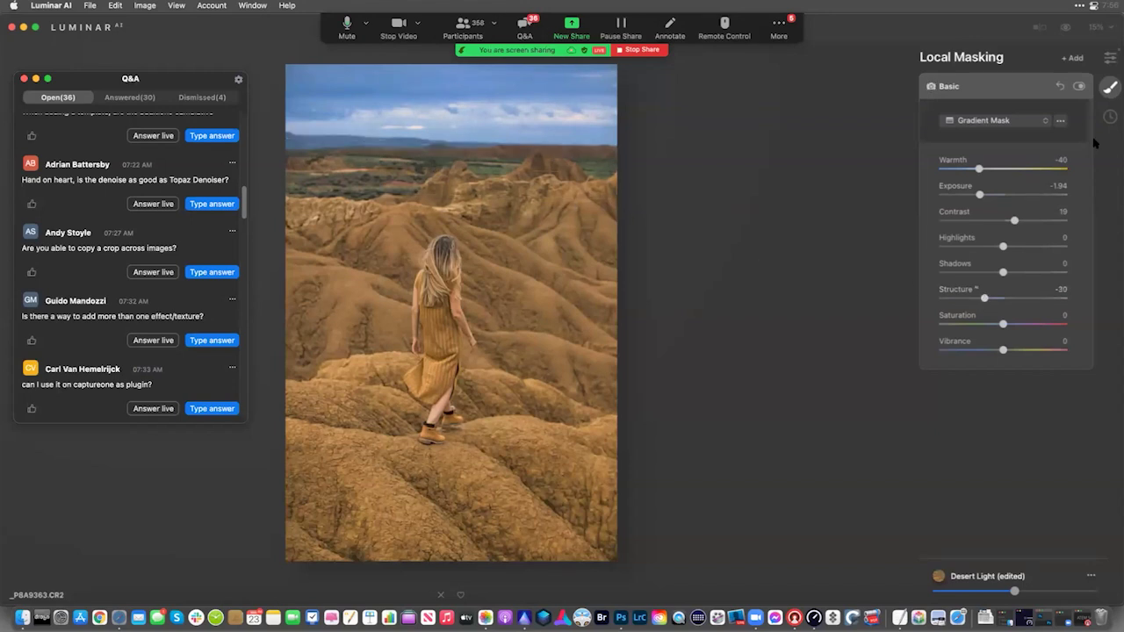
Add a second Basic local adjustment and draw a diagonal gradient mask from the horizon down to the woman.
left_click(1081, 60)
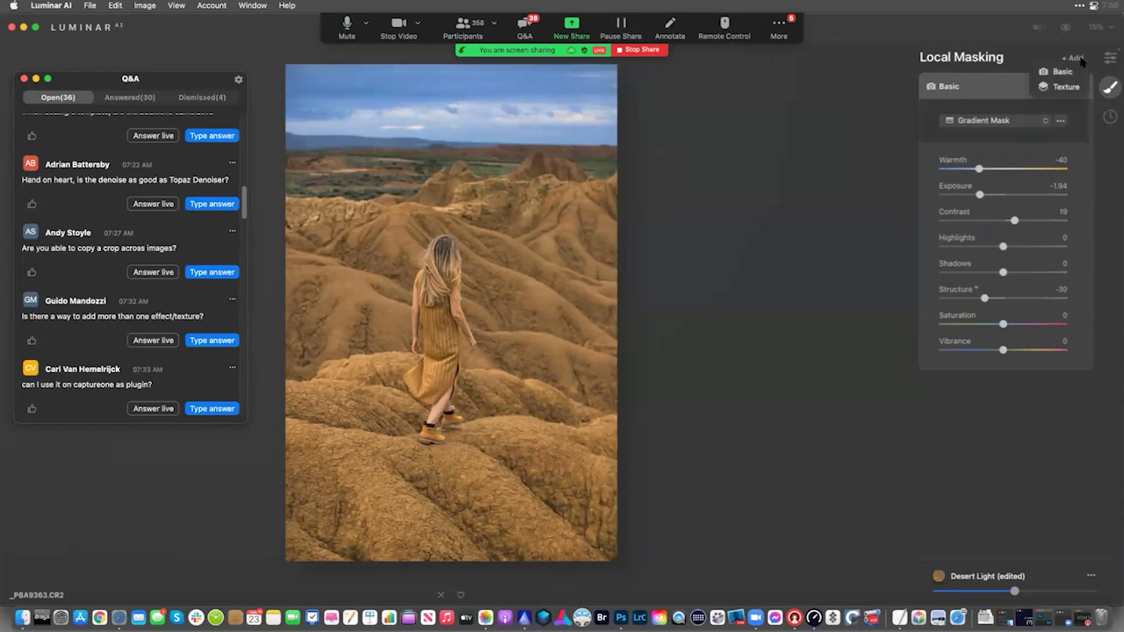
left_click(1079, 72)
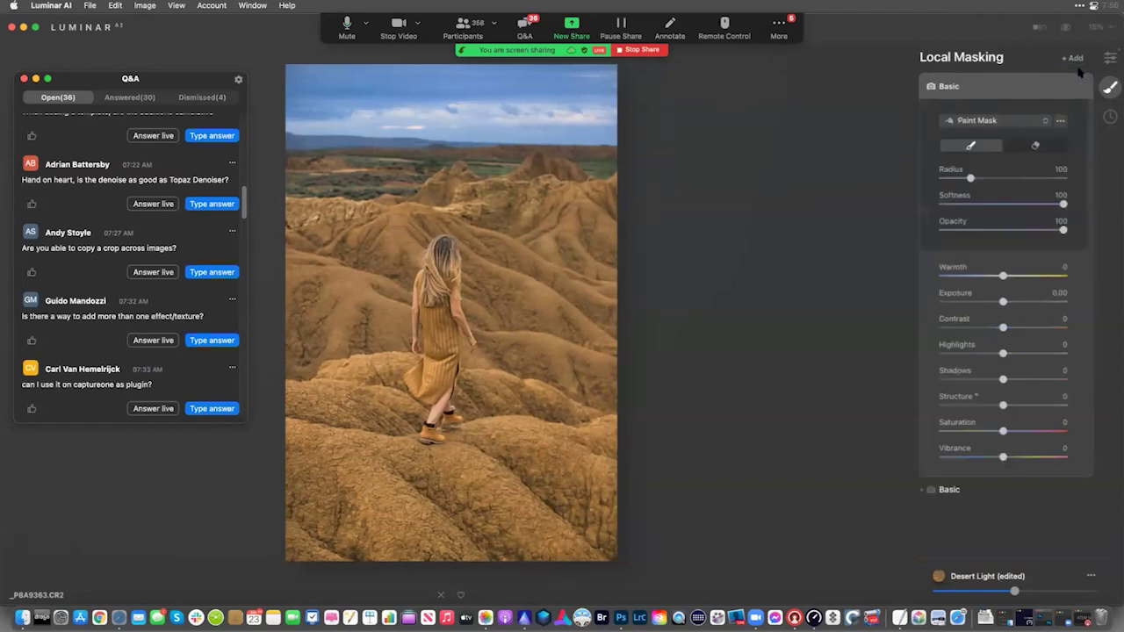
left_click(1029, 123)
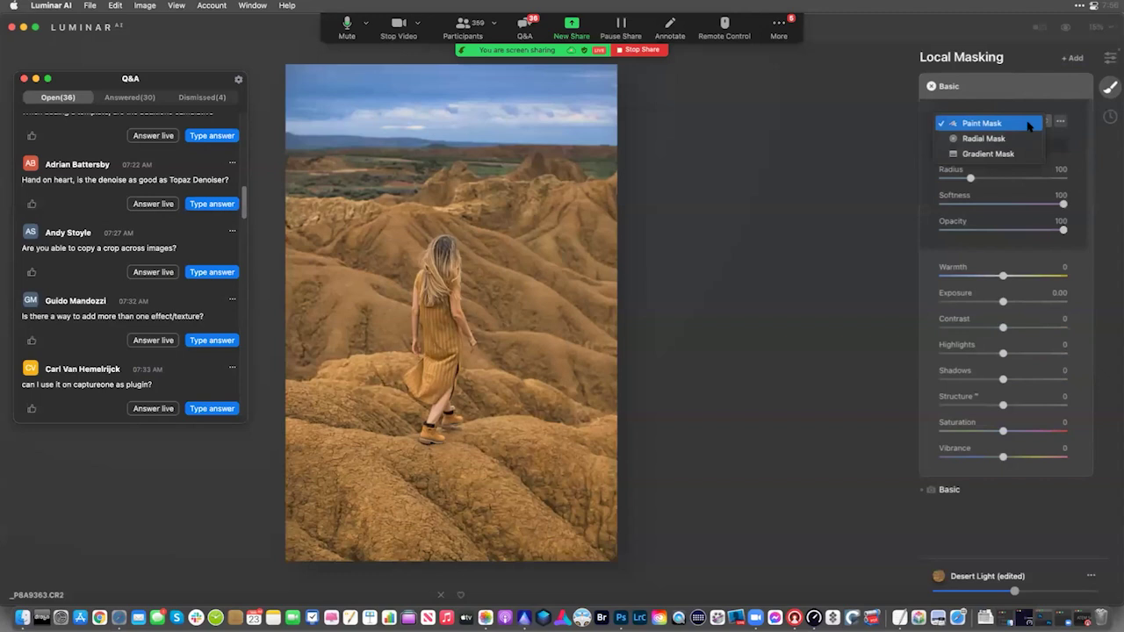
left_click(1002, 154)
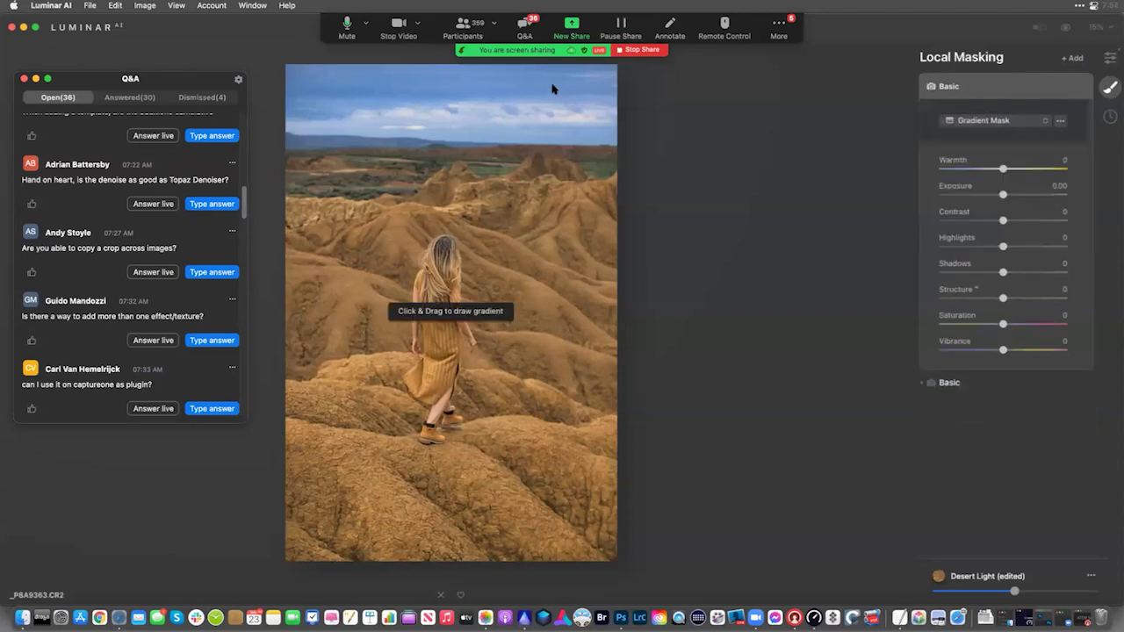
left_click_drag(506, 139, 426, 317)
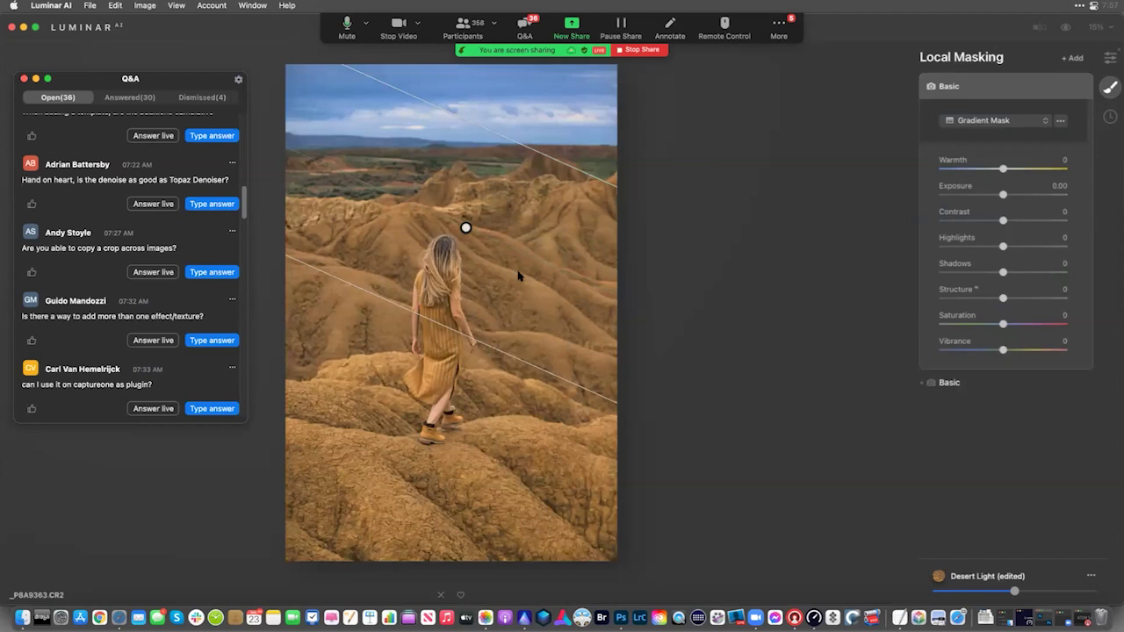
Show the second adjustment's mask overlay and shift its gradient slightly upward over the hills.
left_click(1062, 123)
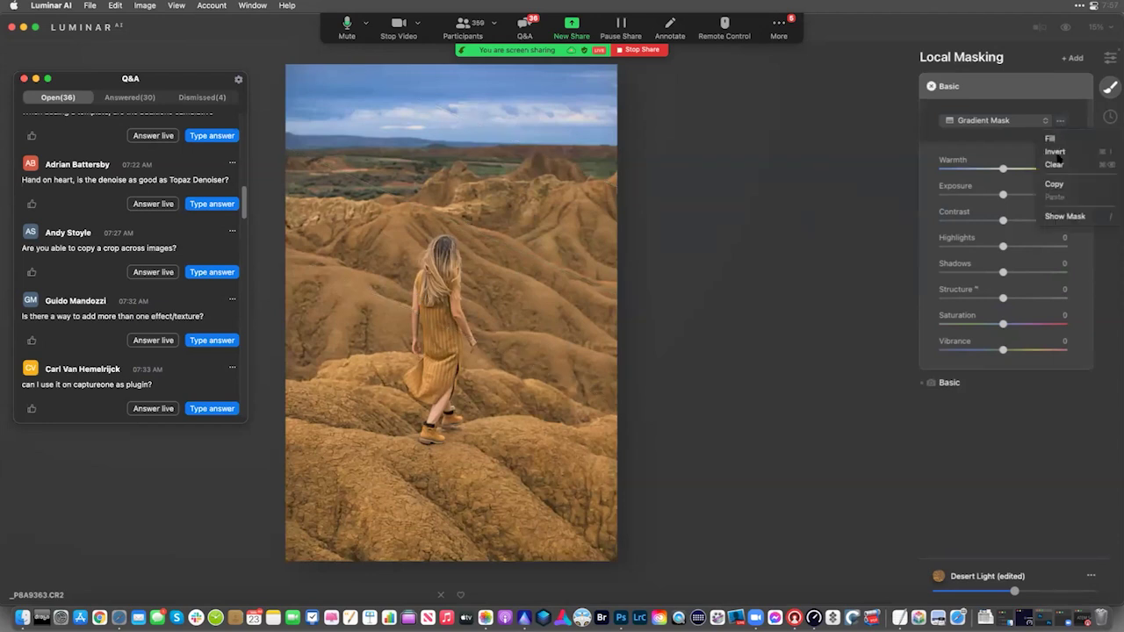
left_click(1061, 218)
left_click_drag(467, 228, 478, 205)
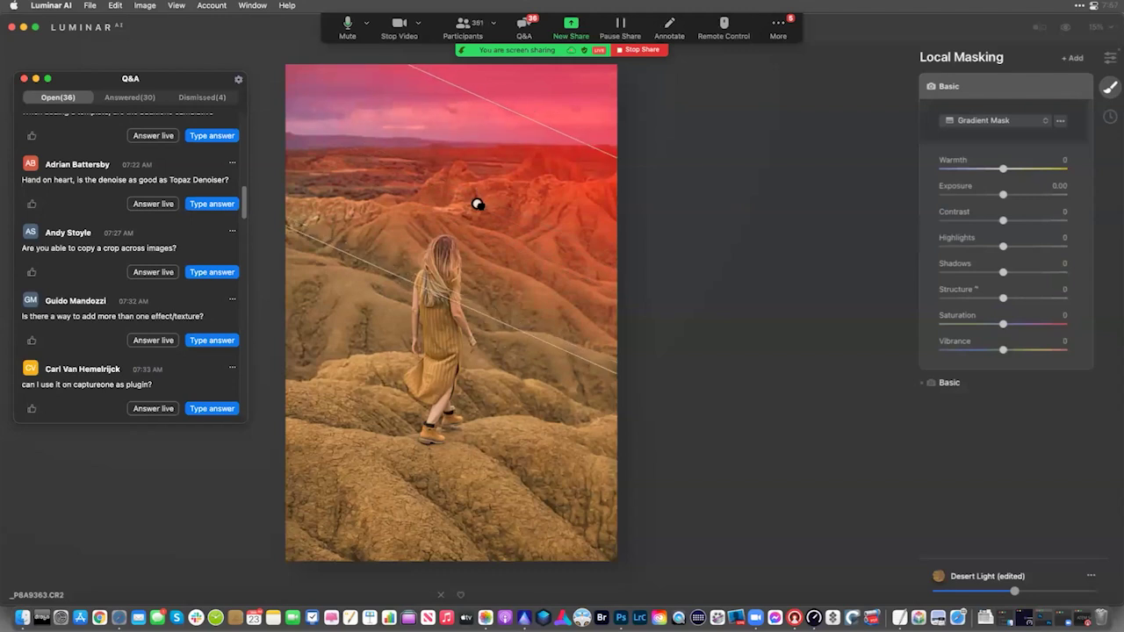
Use the Paint Mask eraser to remove the woman from the second adjustment's mask.
left_click(997, 125)
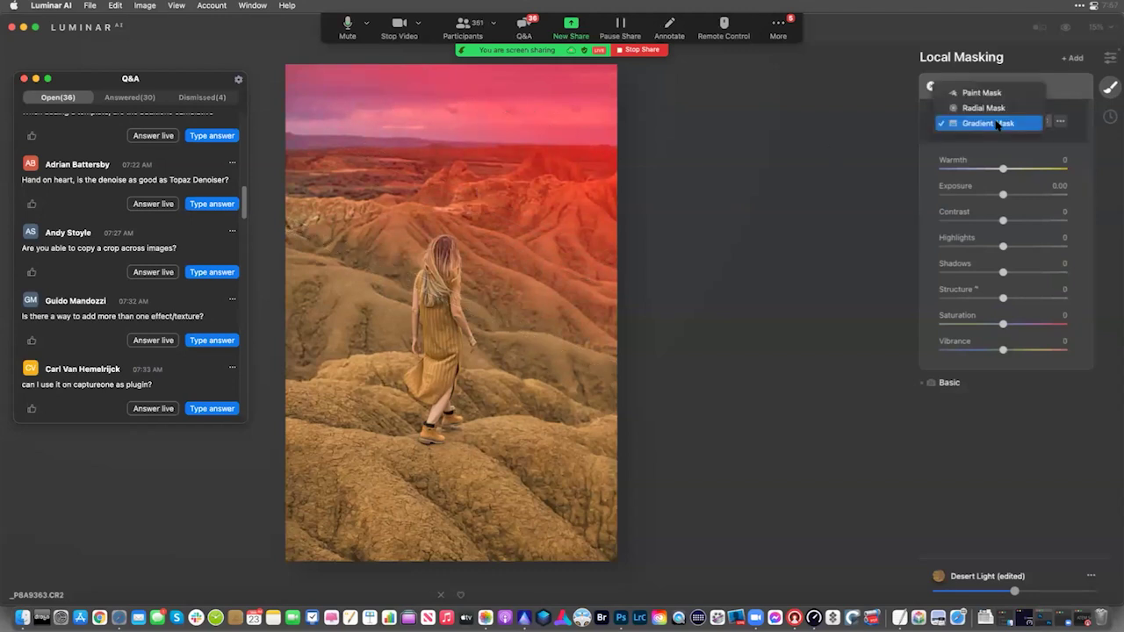
left_click(1001, 93)
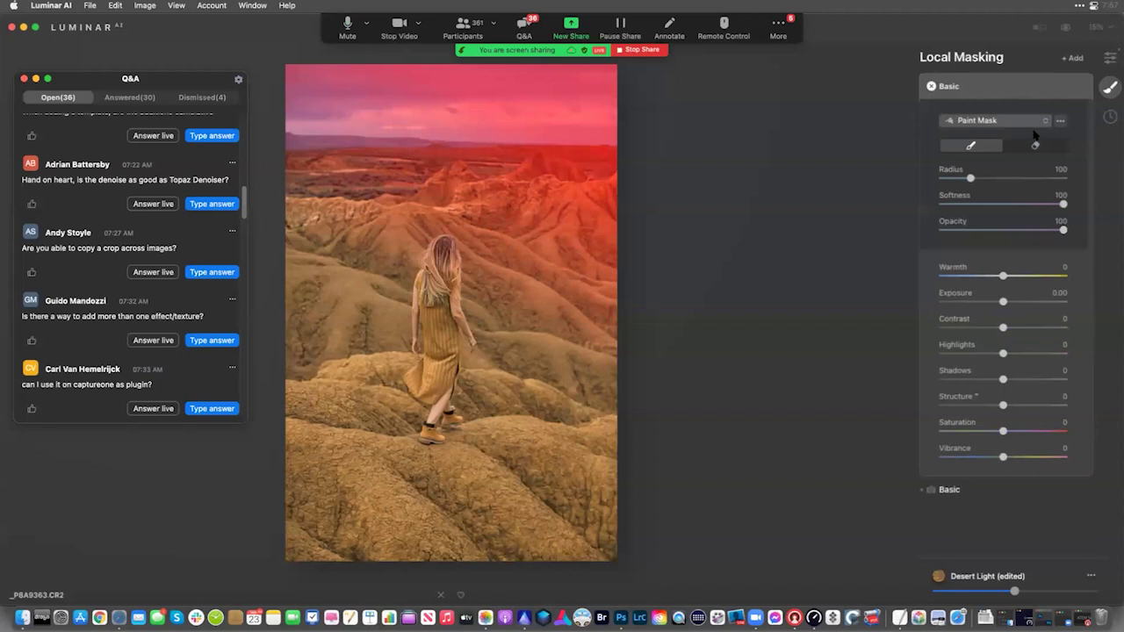
left_click(1035, 145)
mouse_move(453, 277)
left_mouse_down()
mouse_move(437, 255)
mouse_move(454, 279)
mouse_move(433, 323)
mouse_move(416, 281)
mouse_move(427, 261)
mouse_move(447, 391)
mouse_move(447, 332)
mouse_move(432, 272)
mouse_move(445, 364)
mouse_move(433, 424)
left_mouse_up()
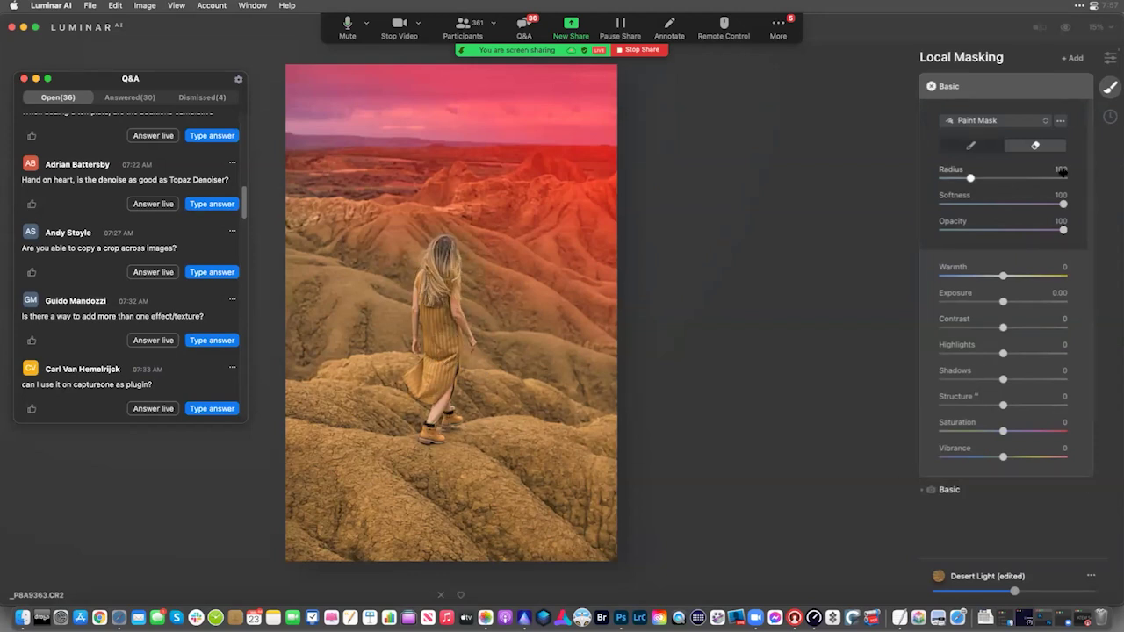
Set the second local adjustment's Warmth to 34, Exposure to 0.59 and Vibrance to 38.
left_click_drag(1014, 275, 1010, 301)
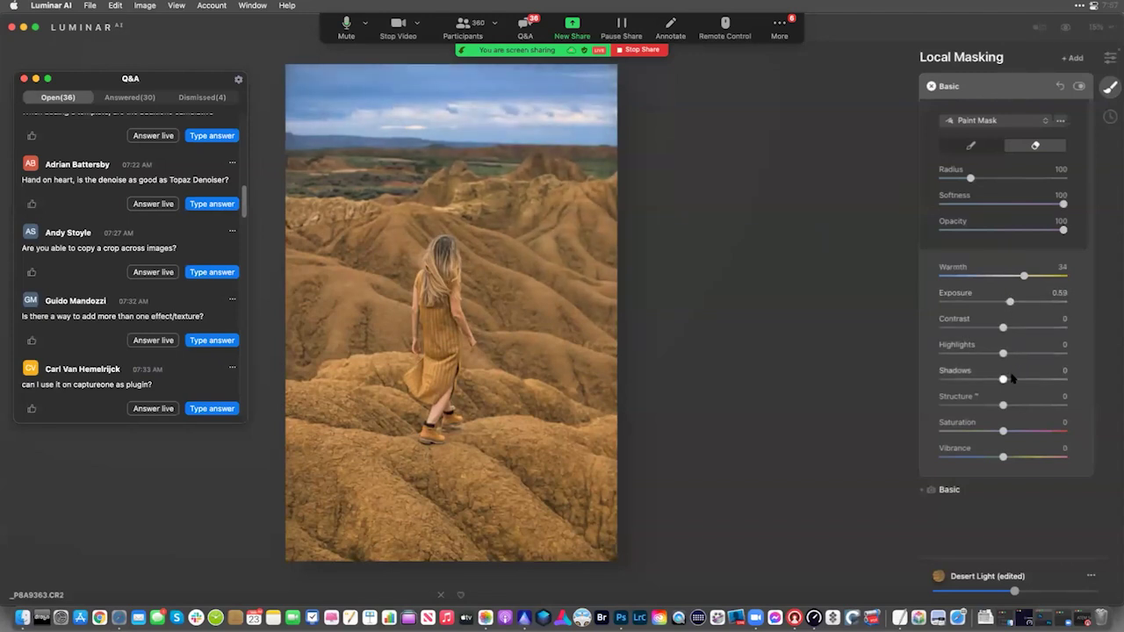
mouse_move(1010, 460)
left_mouse_down()
mouse_move(1047, 460)
mouse_move(1026, 459)
left_mouse_up()
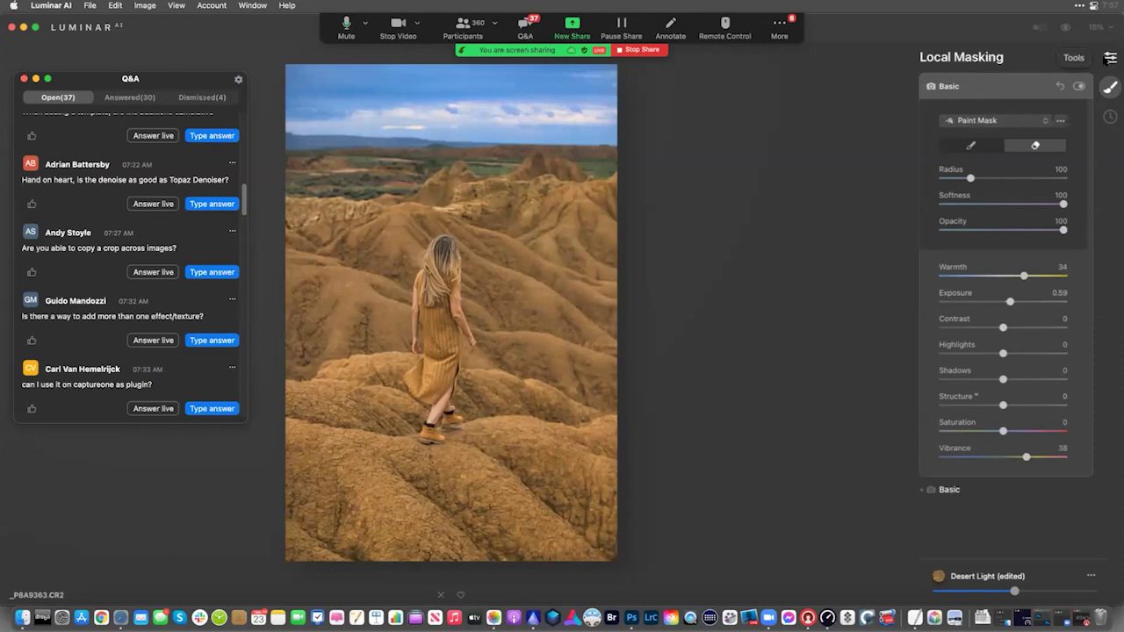
Return to the editing tools and set the Vignette's Inner Light to 23.
left_click(1111, 58)
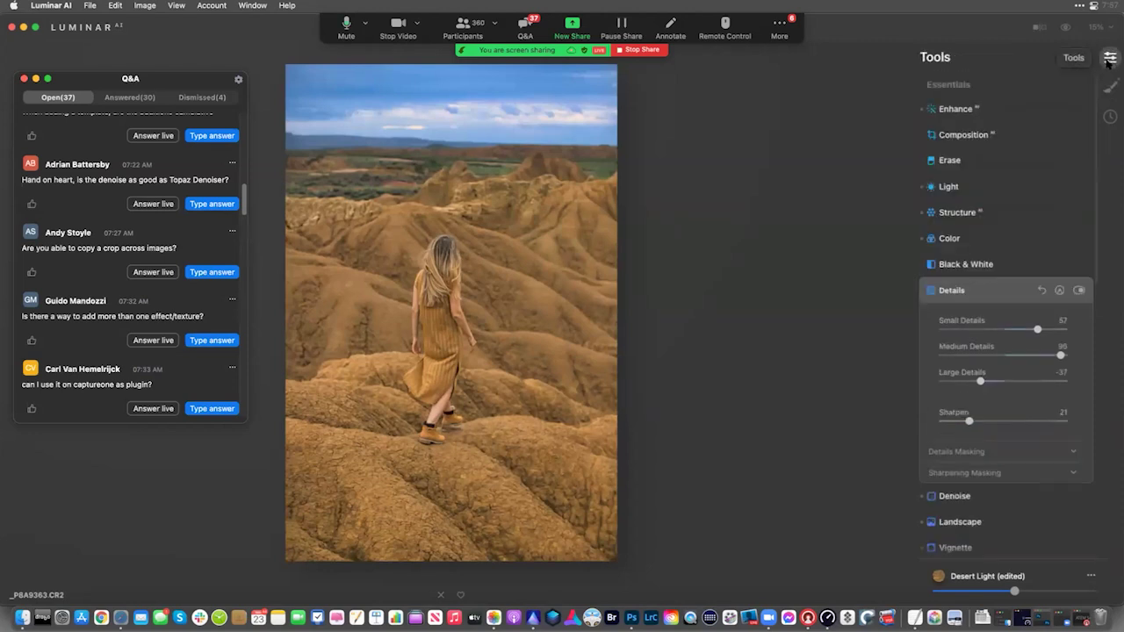
scroll(971, 378, "down", 3)
left_click(970, 419)
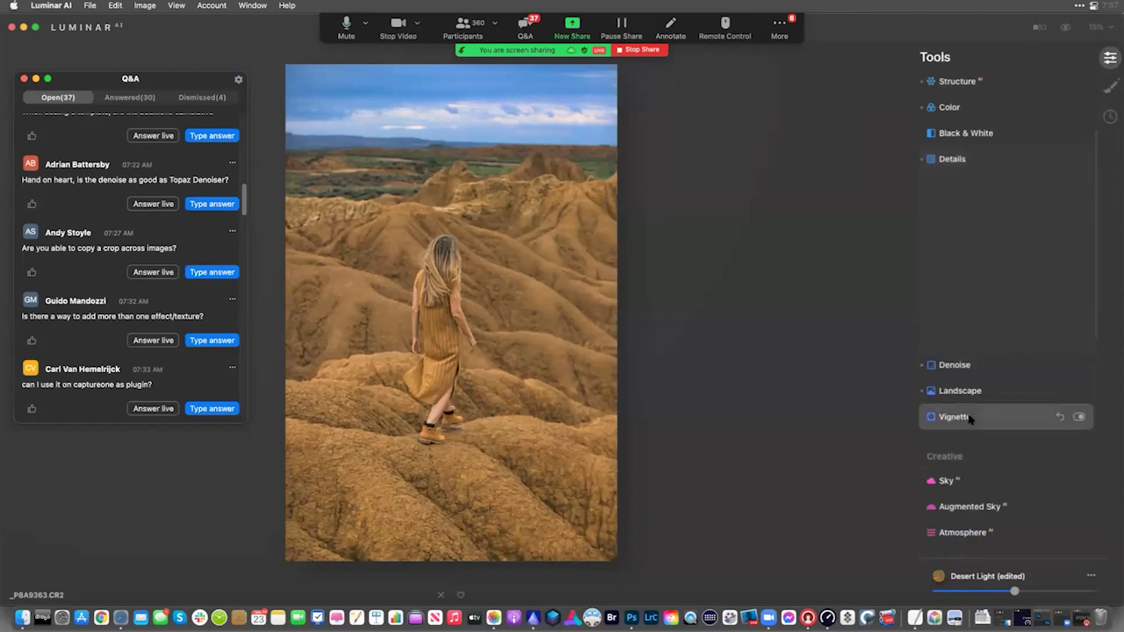
left_click(978, 298)
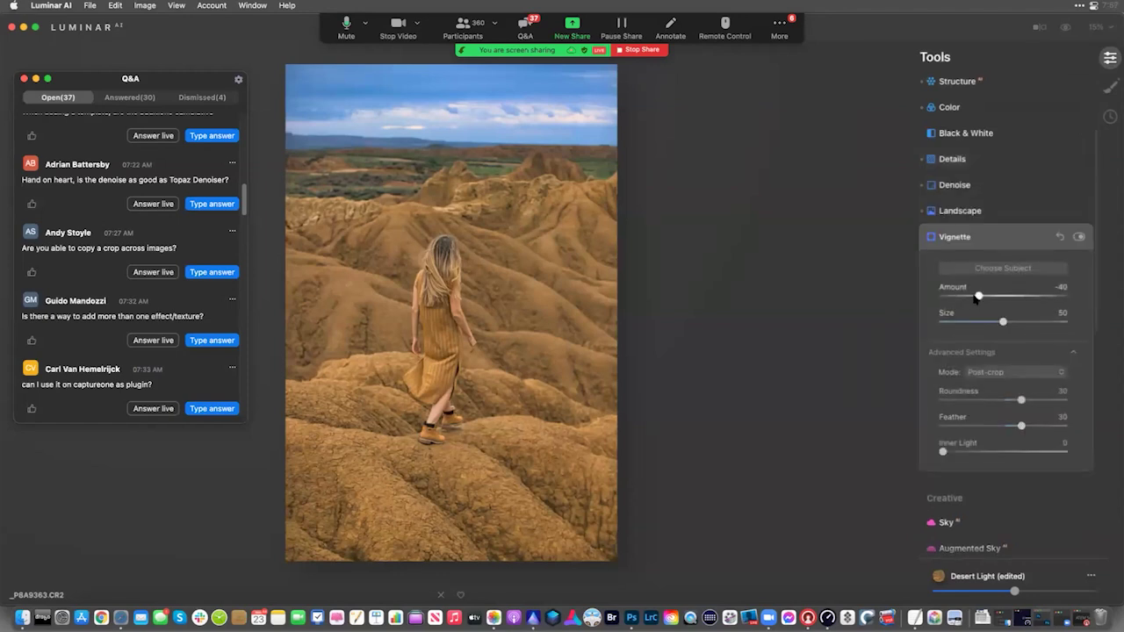
left_click_drag(945, 452, 971, 453)
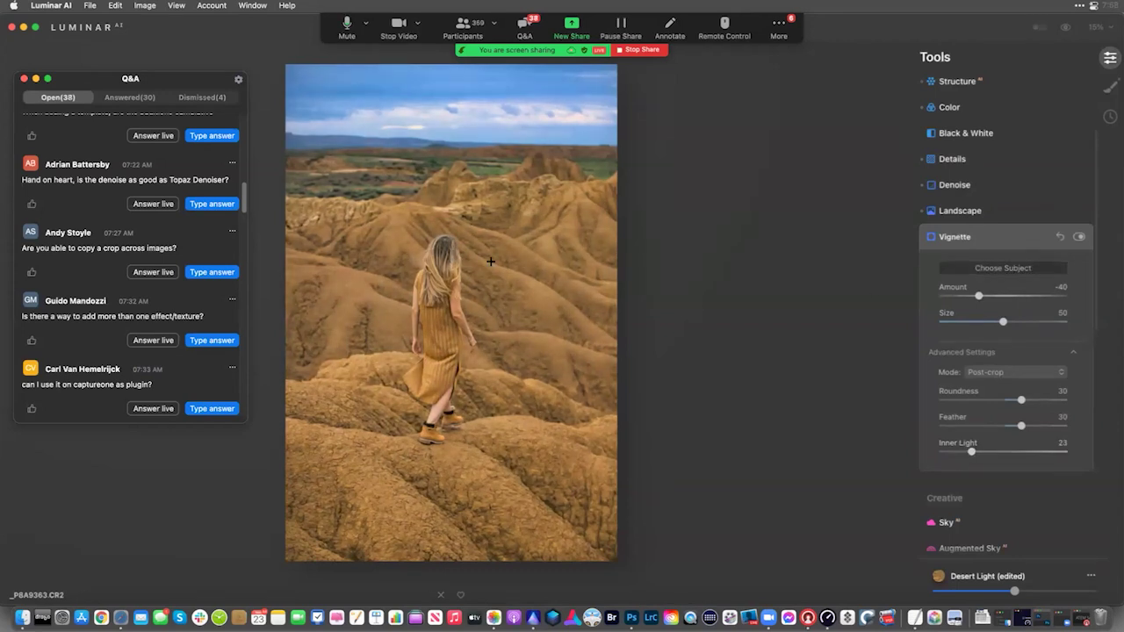
Exaggerate the vignette with Feather -100, Amount -100, Roundness 100 and Size 7.
left_click_drag(1021, 426, 924, 429)
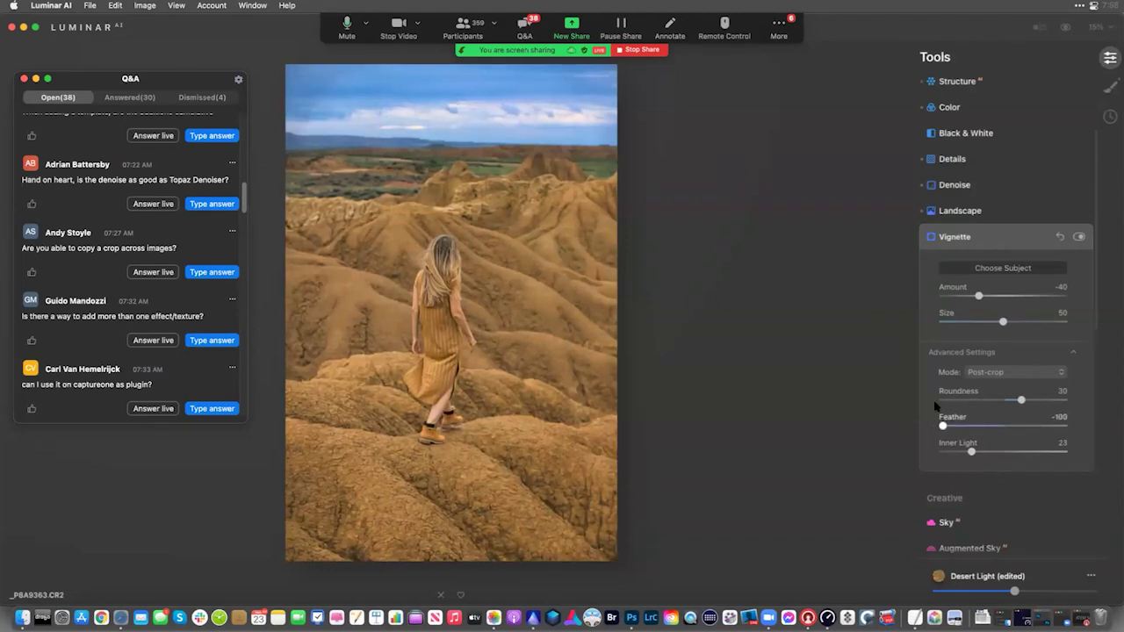
left_click_drag(978, 296, 909, 300)
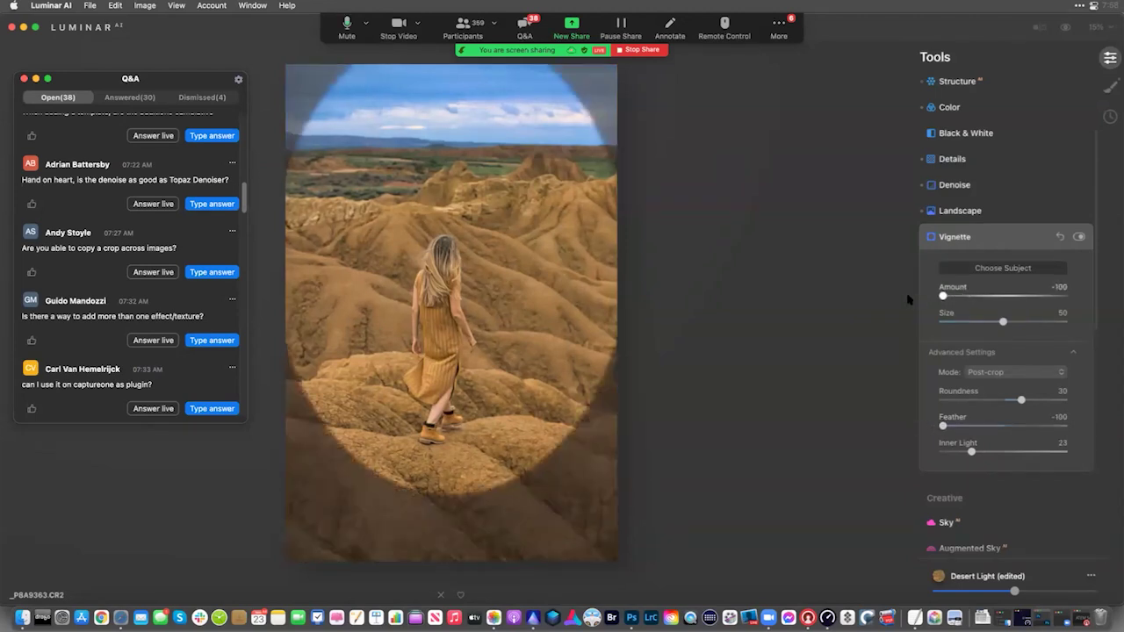
left_click_drag(1019, 401, 1120, 397)
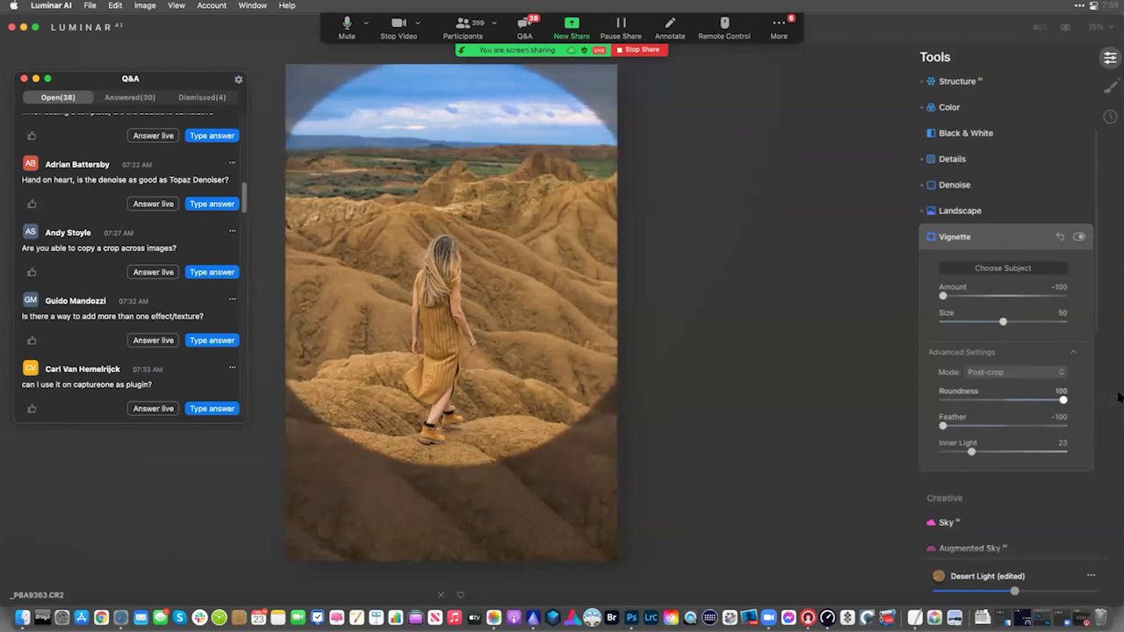
left_click_drag(1003, 321, 951, 321)
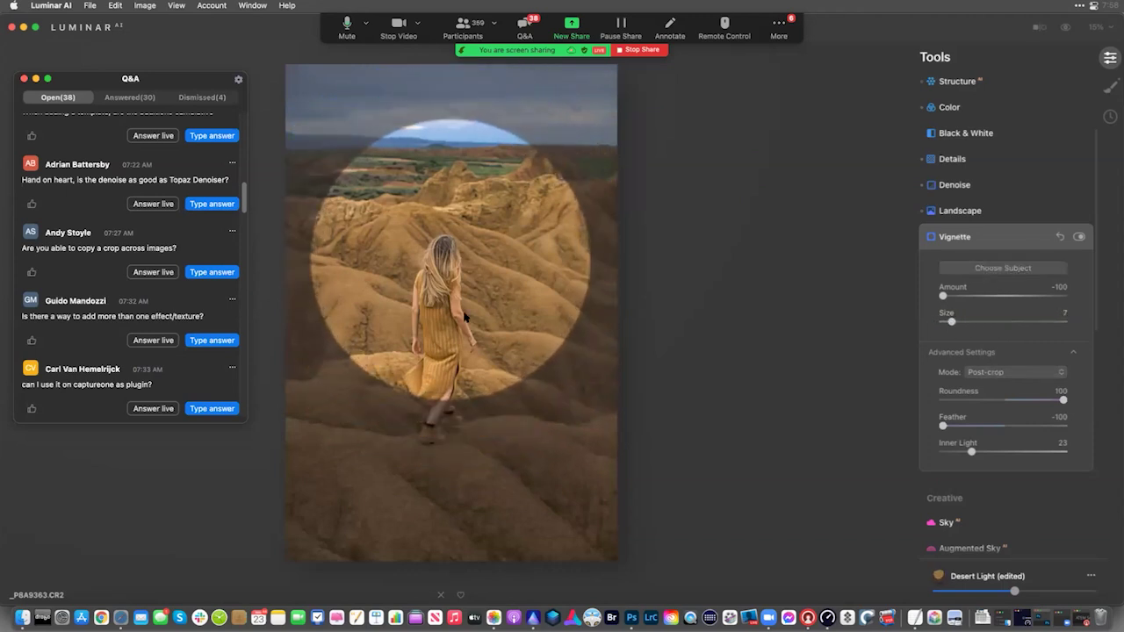
Recentre the vignette's subject point on the woman in the yellow dress.
left_click(441, 322)
left_click(441, 318)
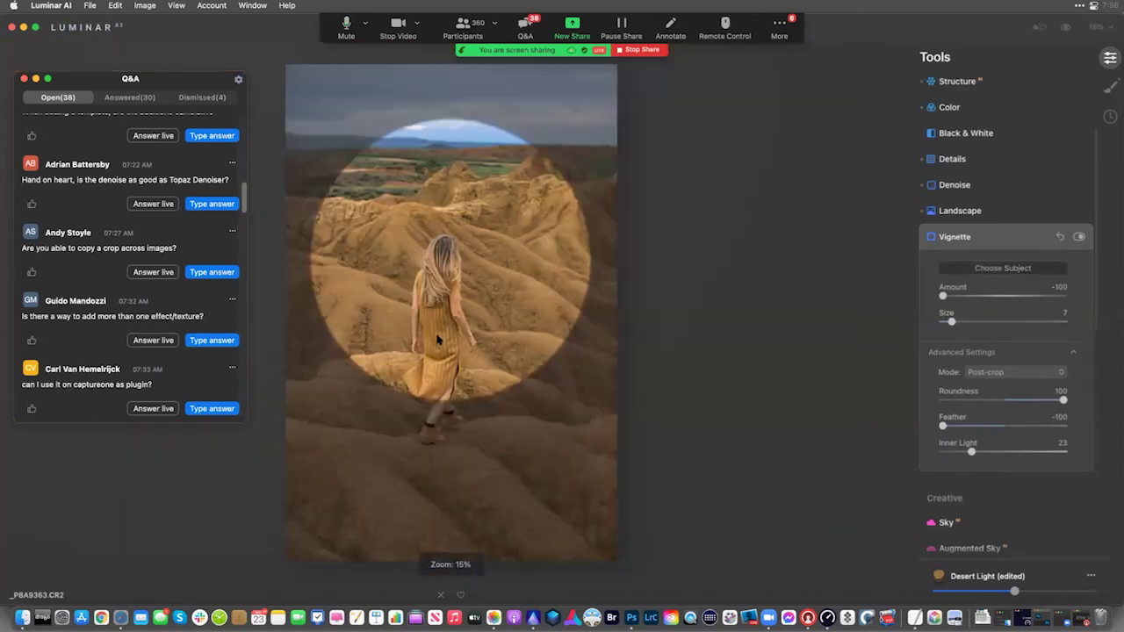
left_click(440, 333)
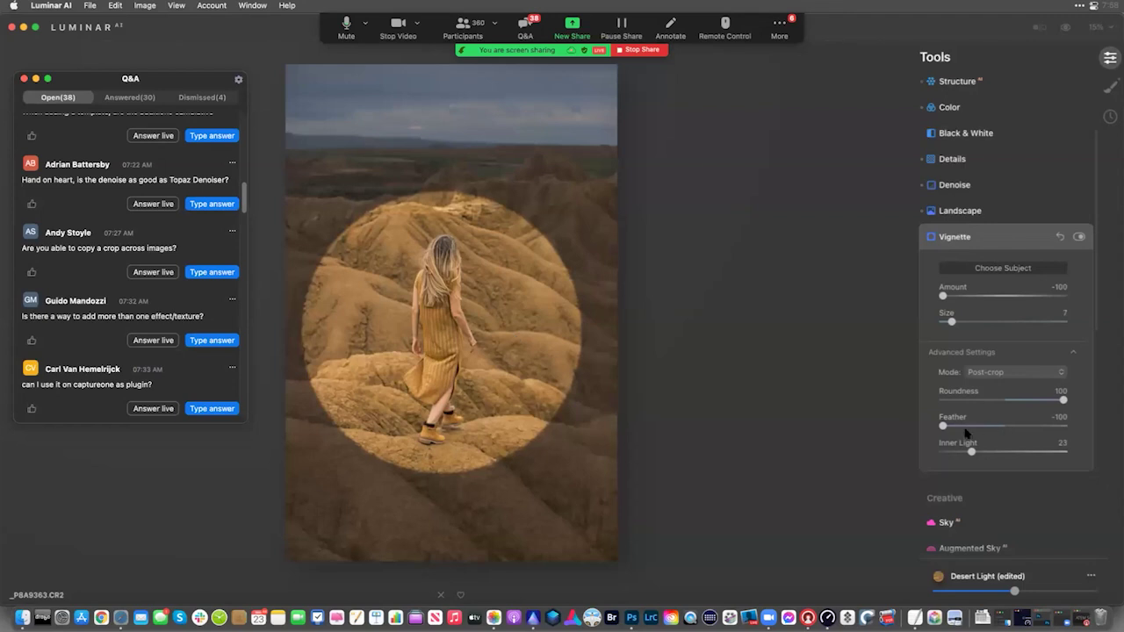
Set the Vignette's Feather to 61, Inner Light to 37, Size to 21 and Amount to -61, comparing with it off and on.
left_click_drag(956, 427, 1041, 427)
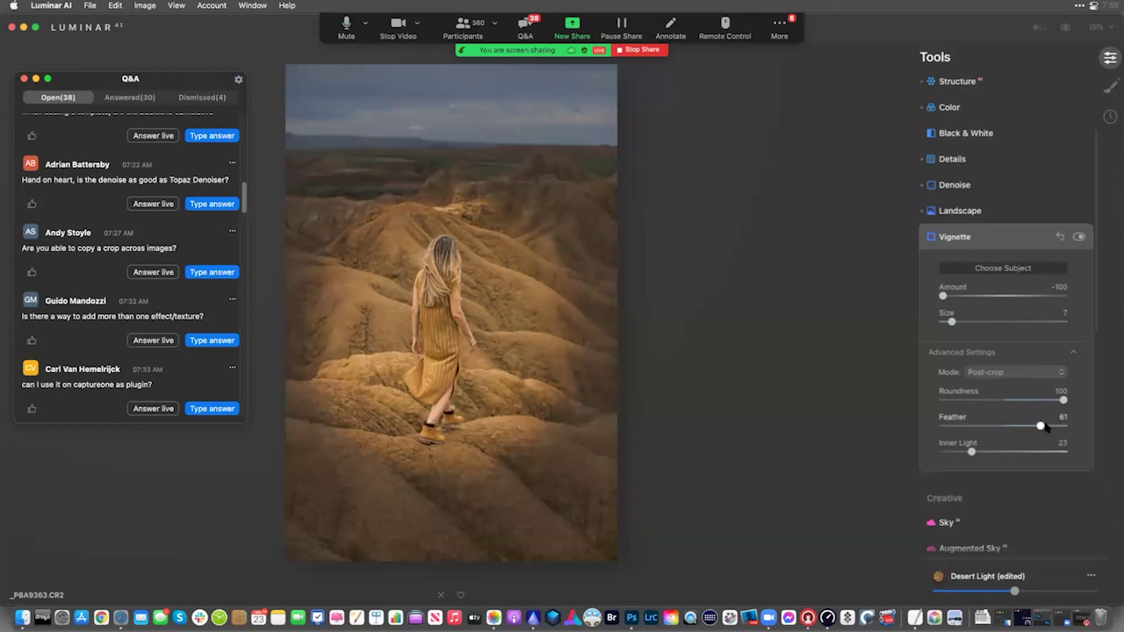
mouse_move(971, 451)
left_mouse_down()
mouse_move(1030, 451)
mouse_move(970, 451)
left_mouse_up()
left_click_drag(951, 322, 966, 297)
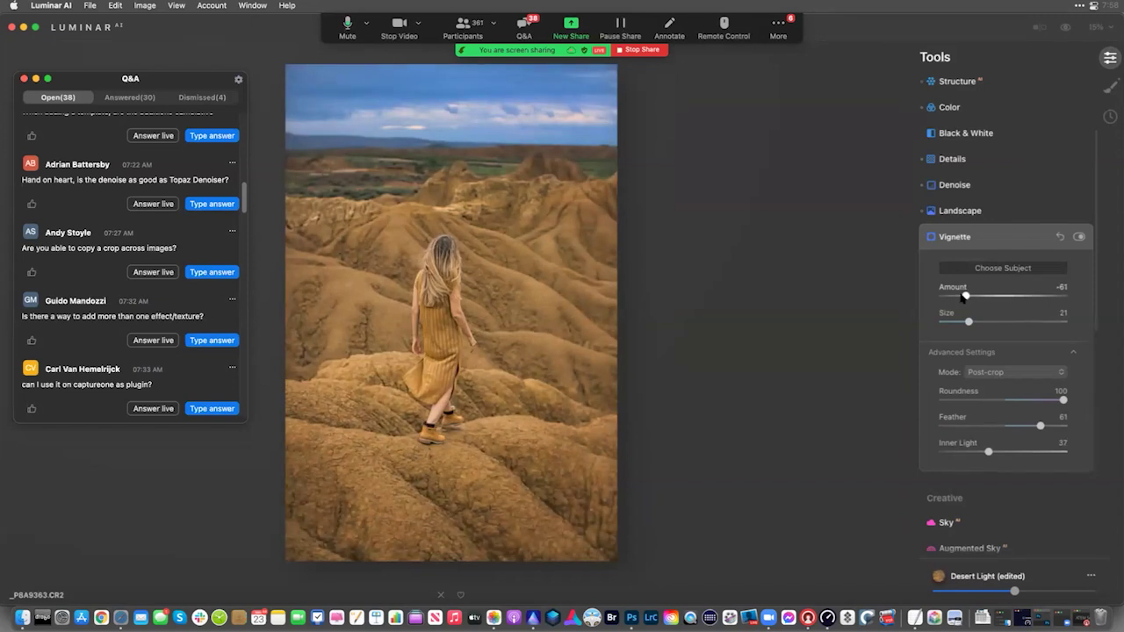
left_click(1080, 238)
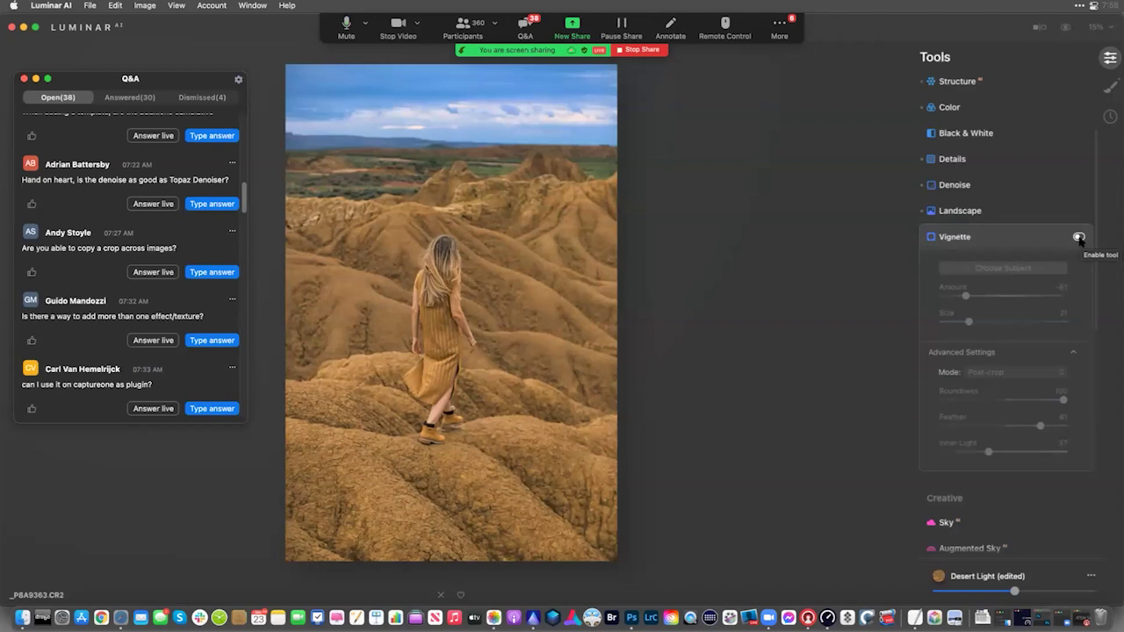
left_click(1080, 238)
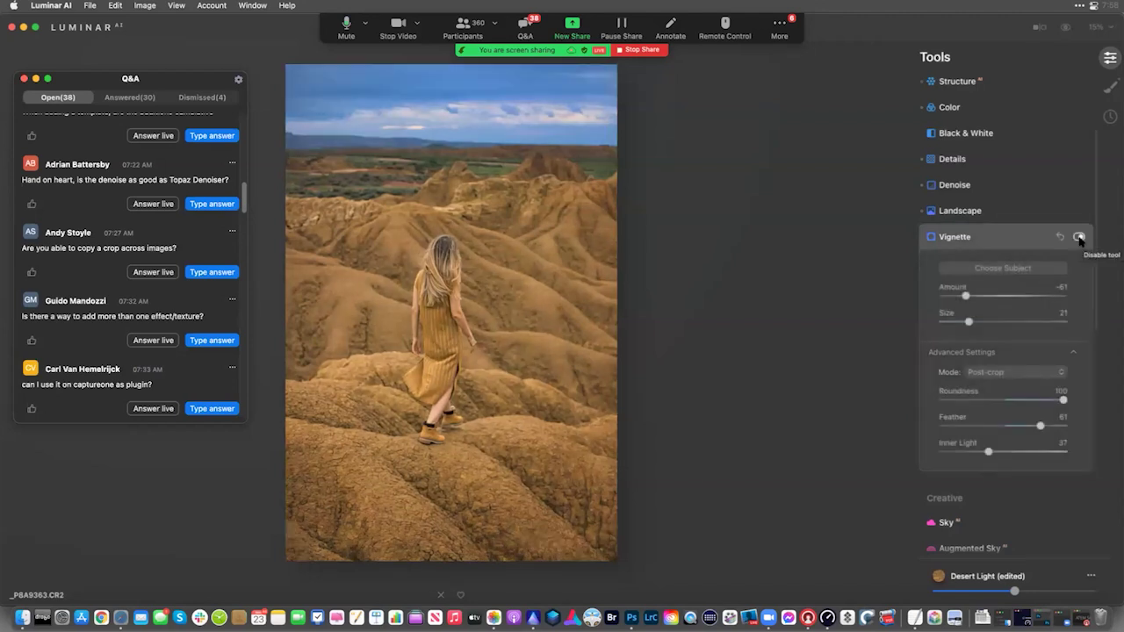
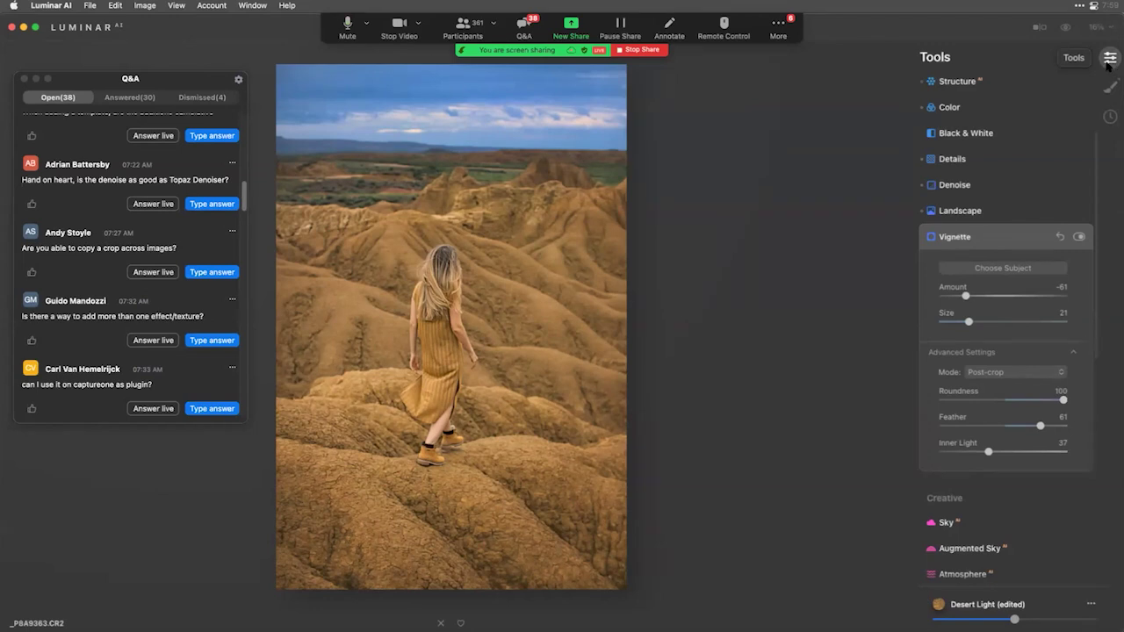
Add a Texture adjustment in Local Masking.
left_click(1110, 87)
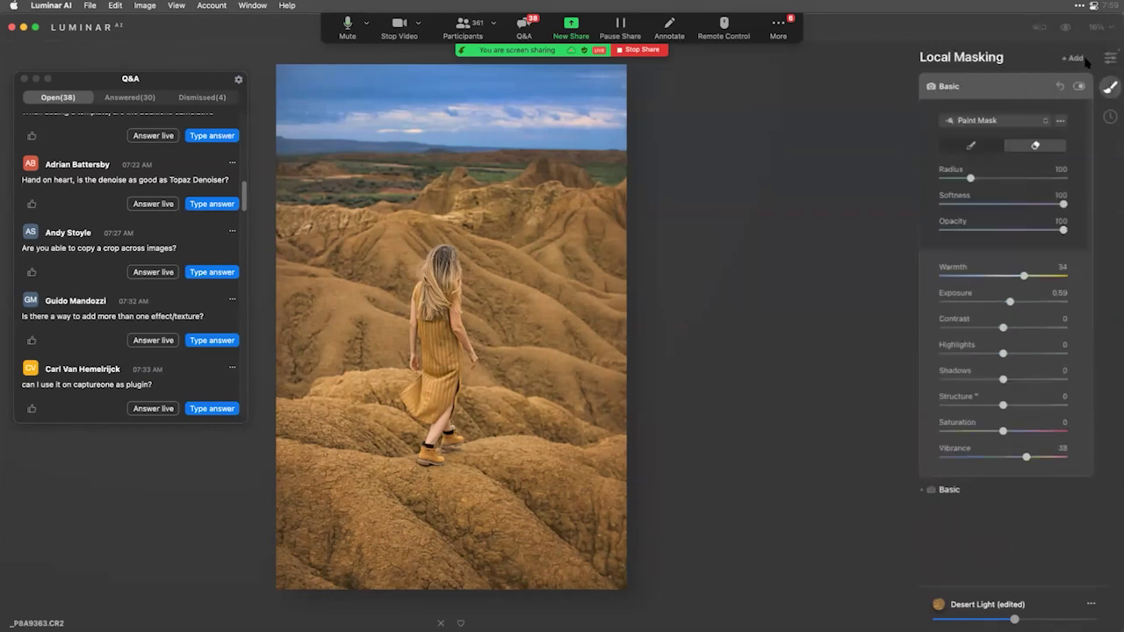
left_click(1075, 58)
left_click(1063, 87)
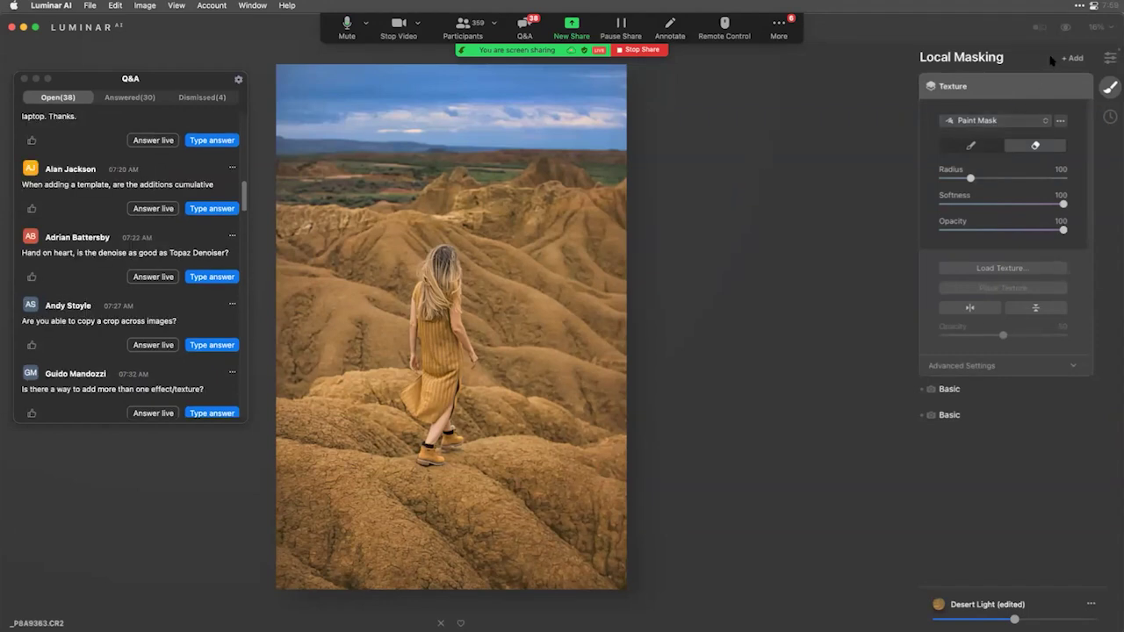
Load Film 2.png from the PNG folder of the Film textures into the Texture adjustment.
left_click(982, 269)
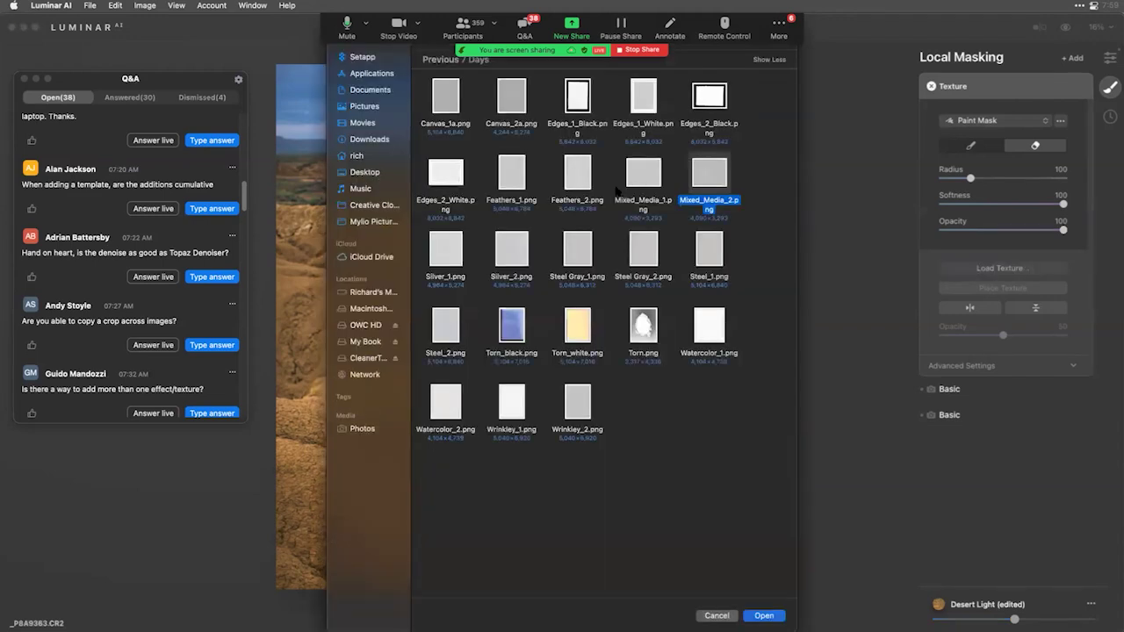
key("super+Up")
key("Right")
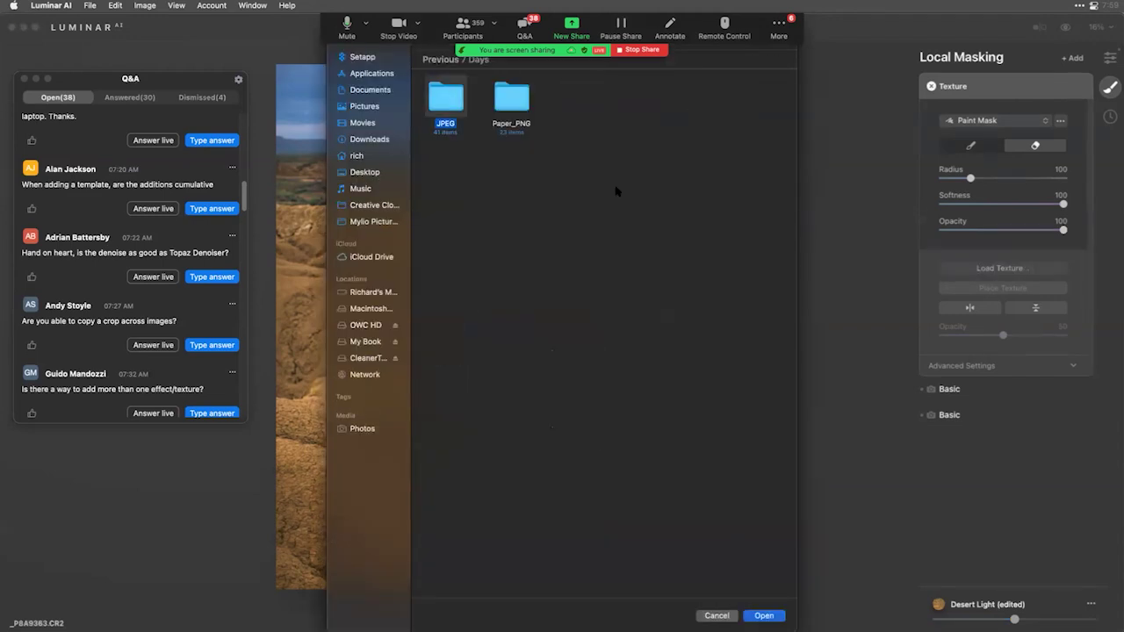
key("Right")
key("super+Down")
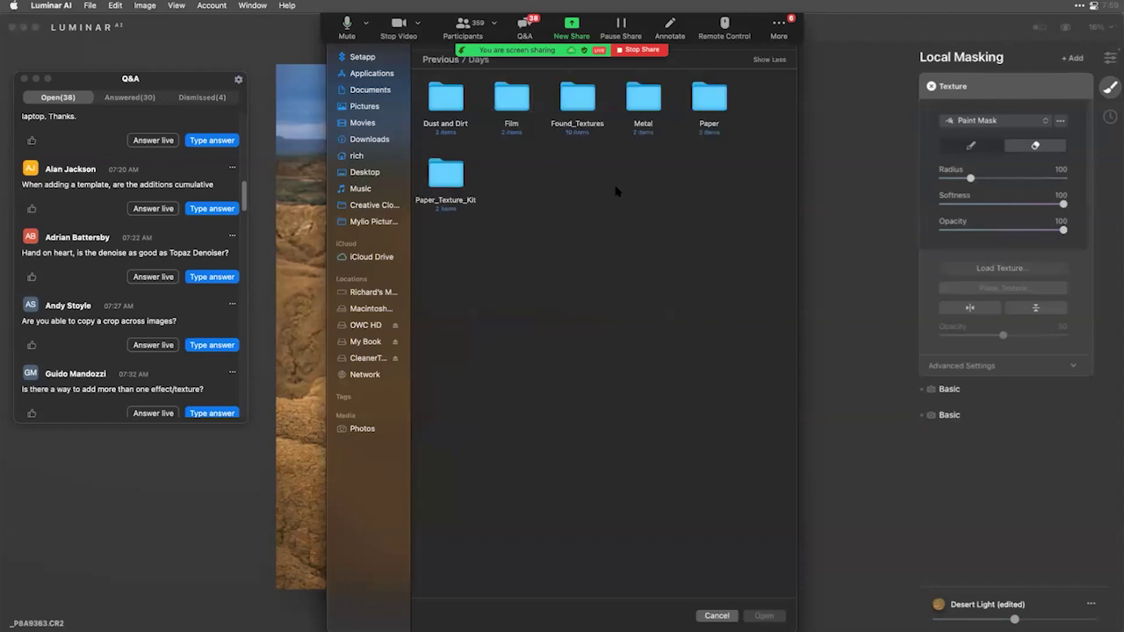
key("Up")
key("Up")
key("Right")
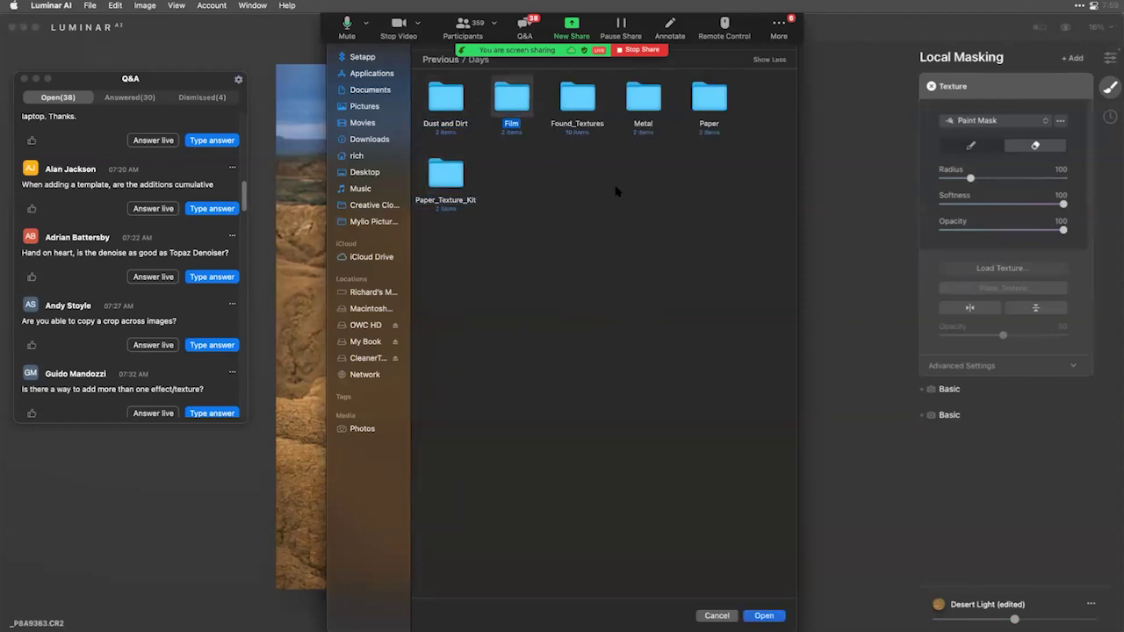
key("super+Down")
key("Right")
key("Right")
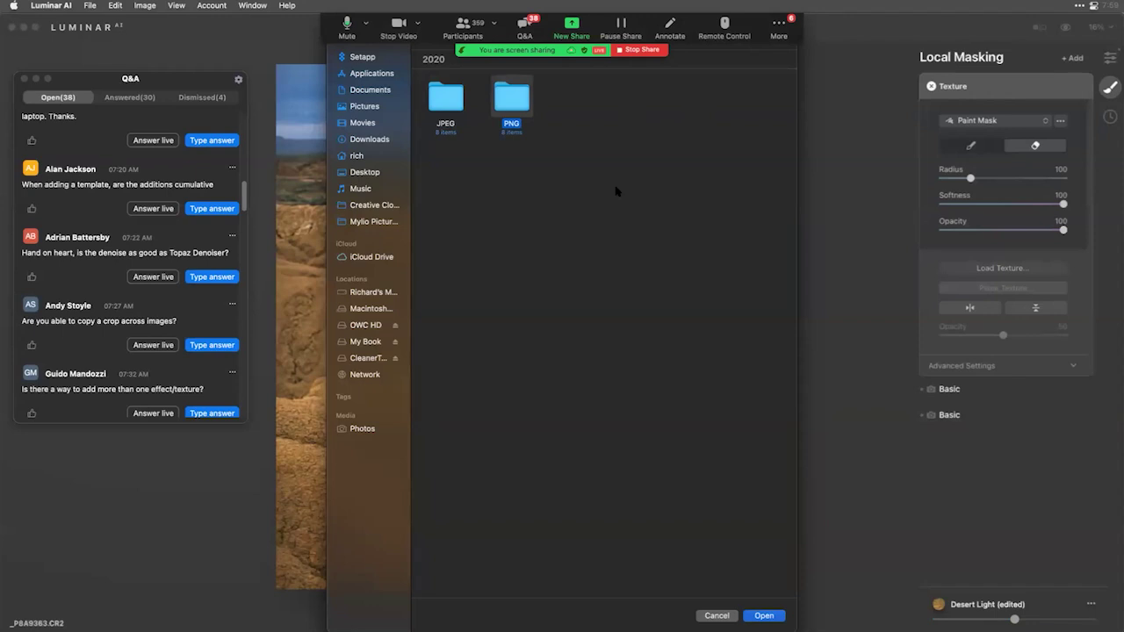
key("super+Down")
key("Right")
key("Right")
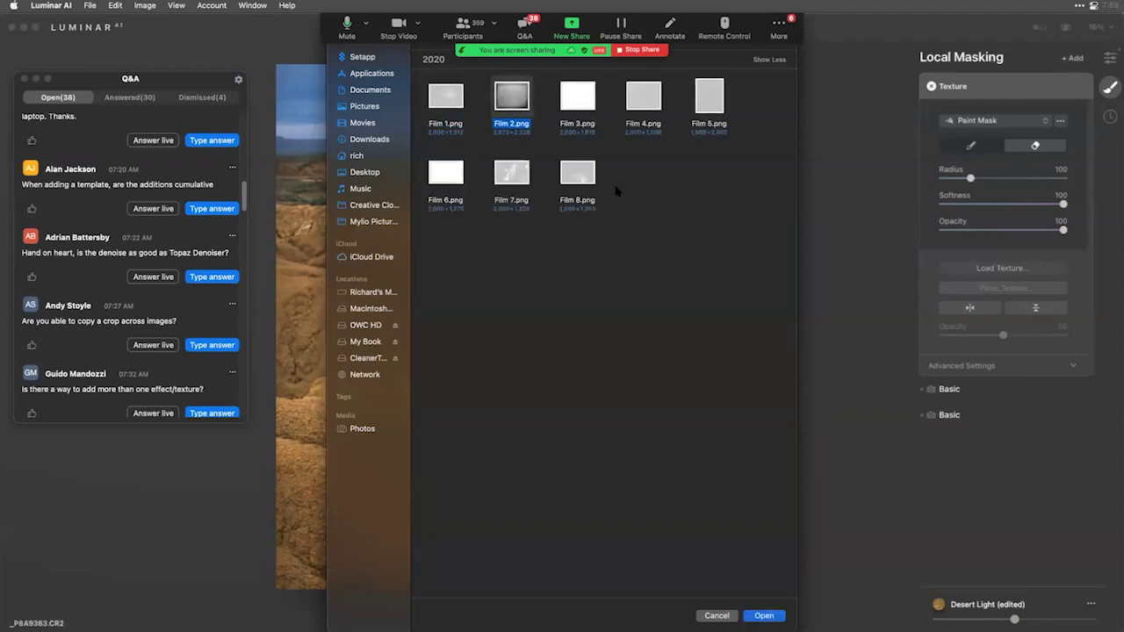
key("super+Down")
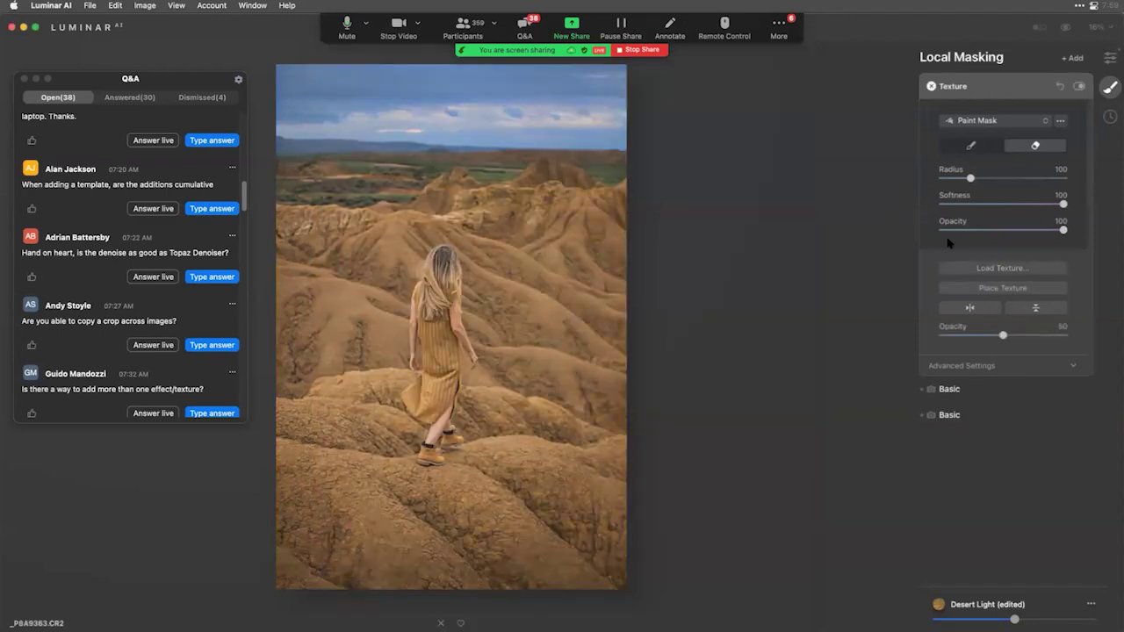
Set the texture's Opacity to 100 and Blend to Soft Light, and compare the image without and with it.
left_click_drag(1003, 334, 1074, 346)
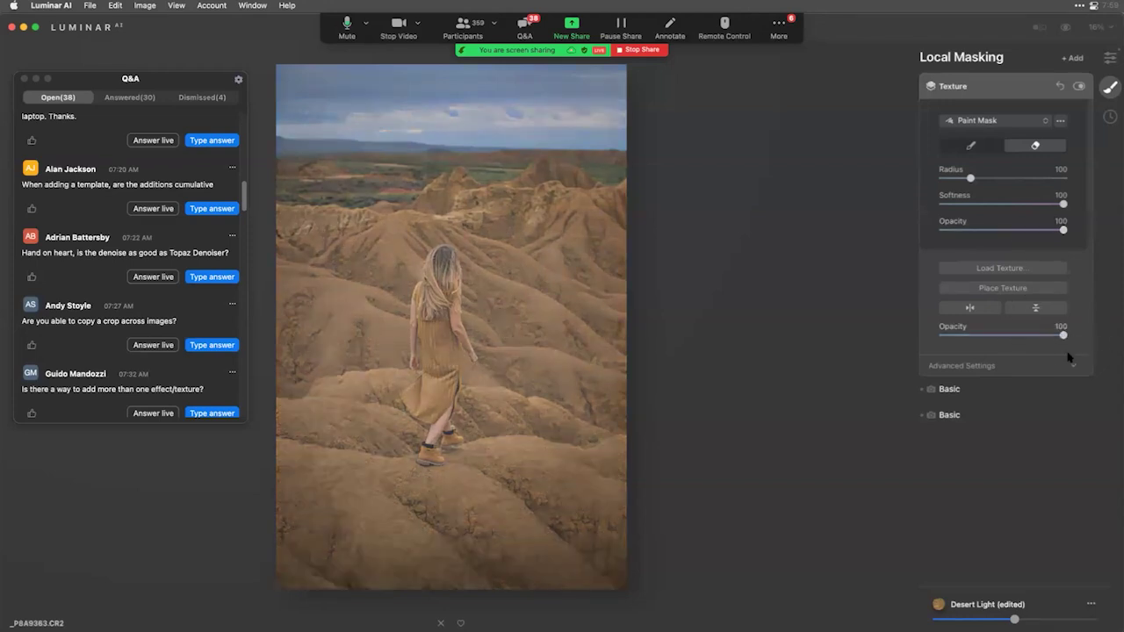
left_click(1010, 367)
left_click(993, 389)
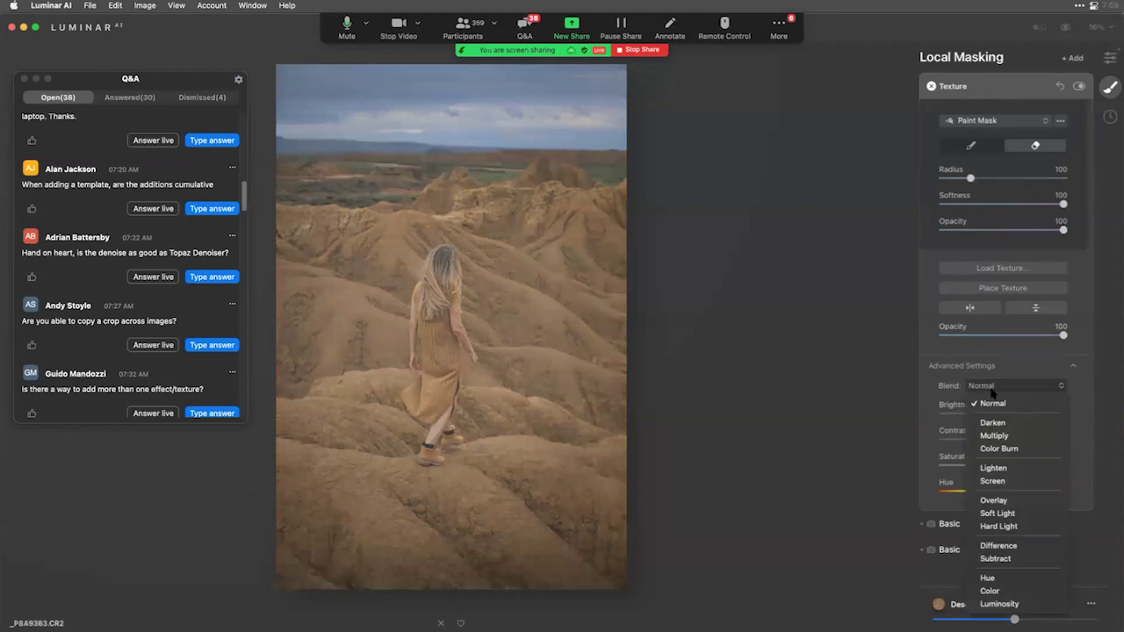
left_click(1000, 515)
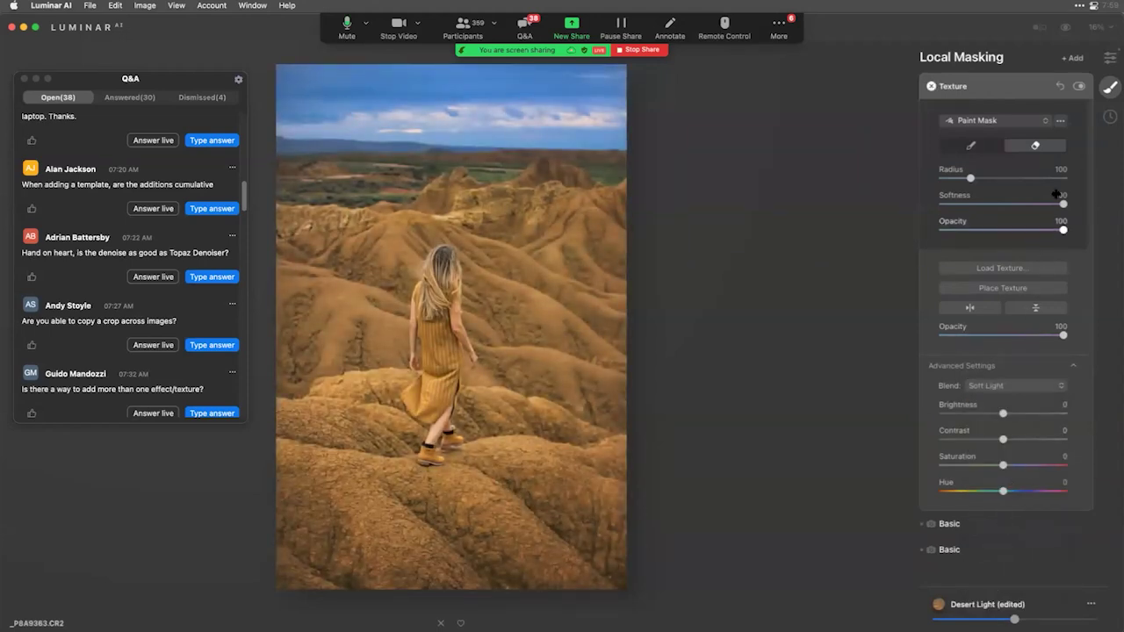
left_click(1080, 87)
left_click(1079, 87)
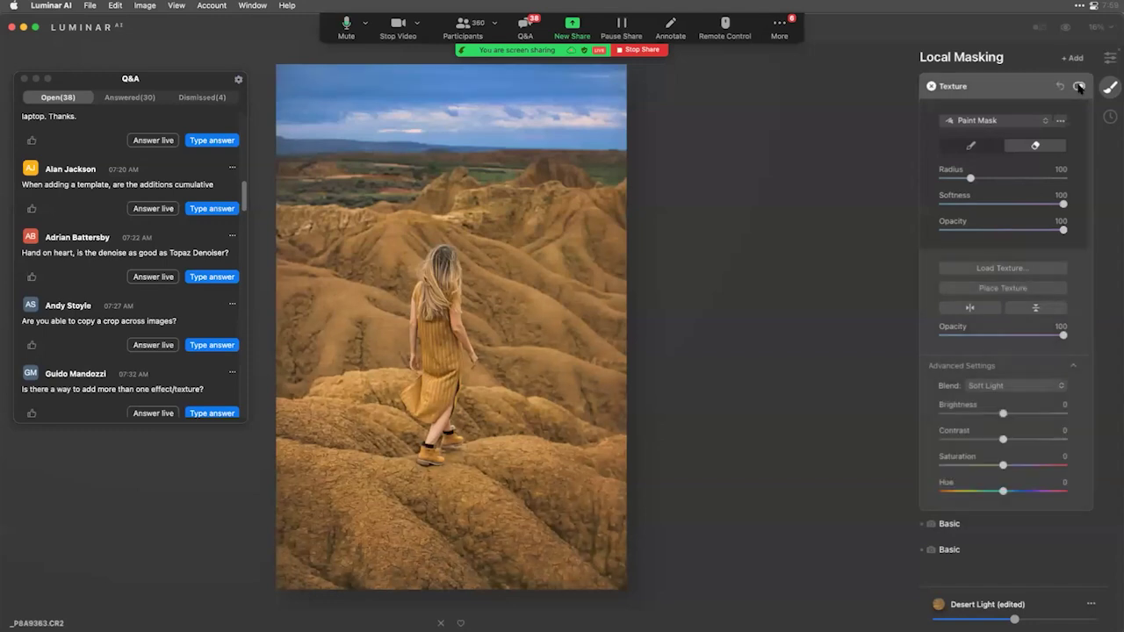
Add a second Texture adjustment in Local Masking and open the file chooser for its texture.
left_click(1075, 59)
left_click(1070, 86)
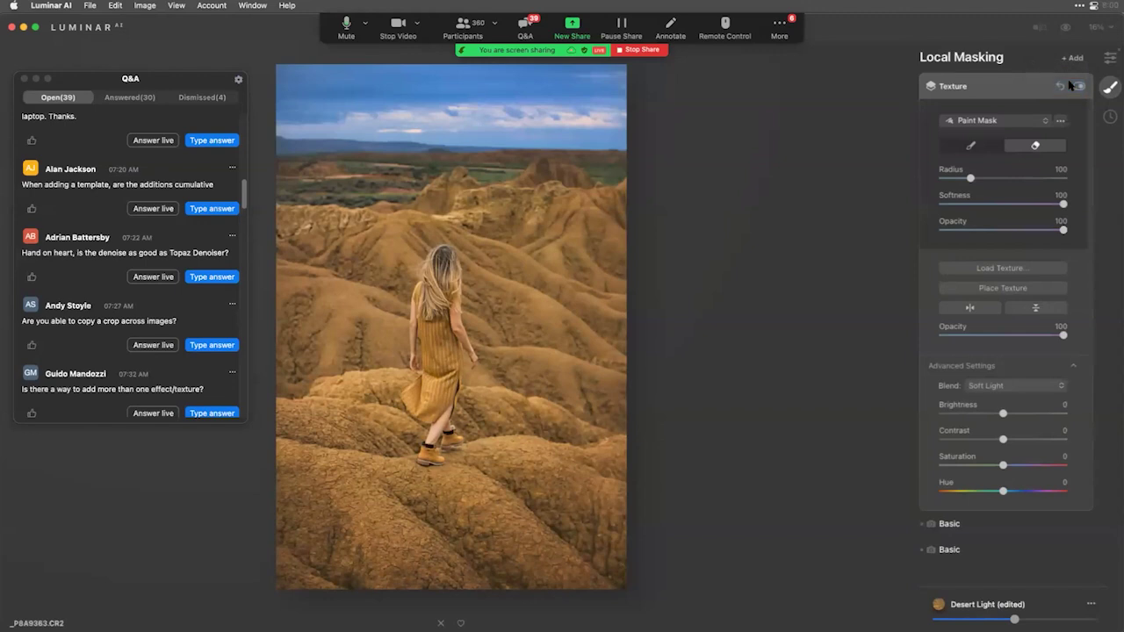
left_click(1007, 270)
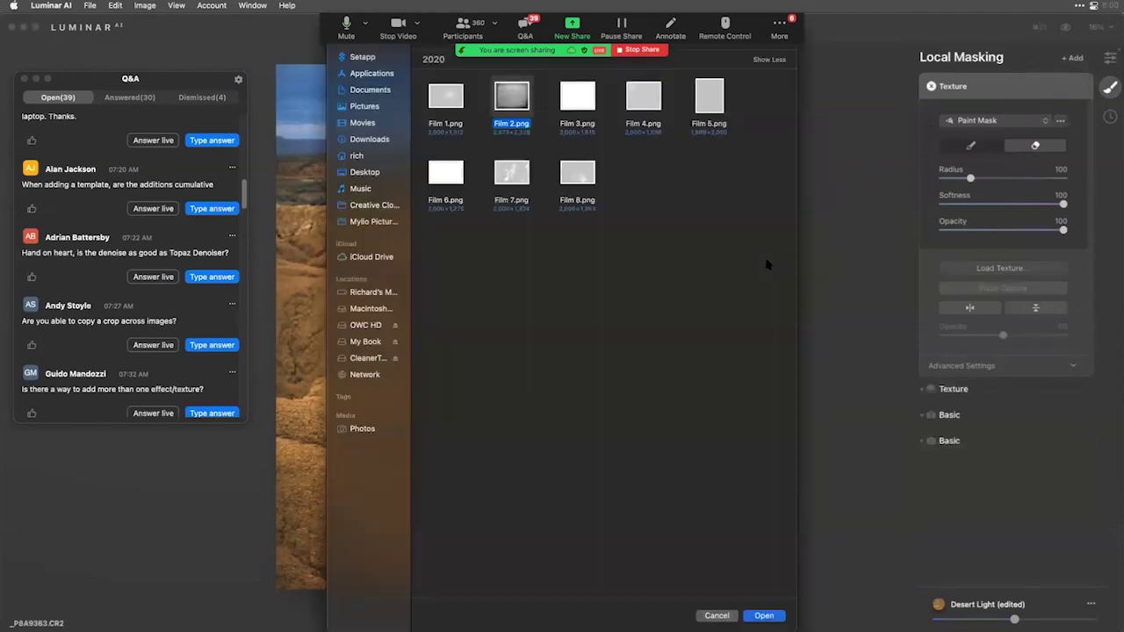
Load Wrinkley_1.jpg from the JPEG folder of Paper_Texture_Kit into the second Texture adjustment.
key("super+Up")
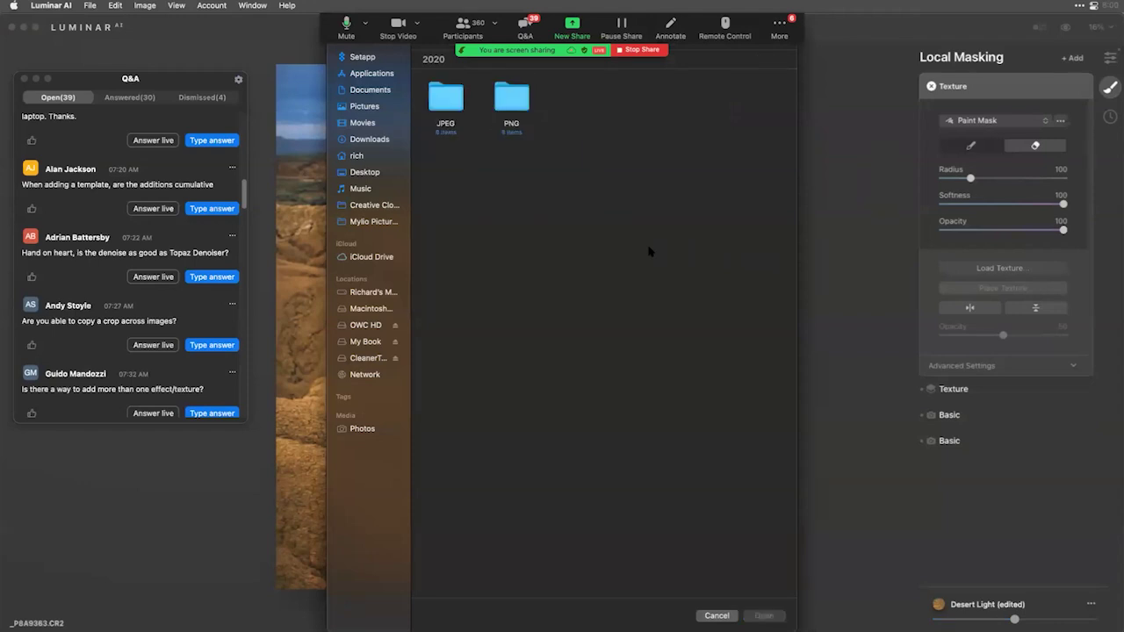
key("super+Up")
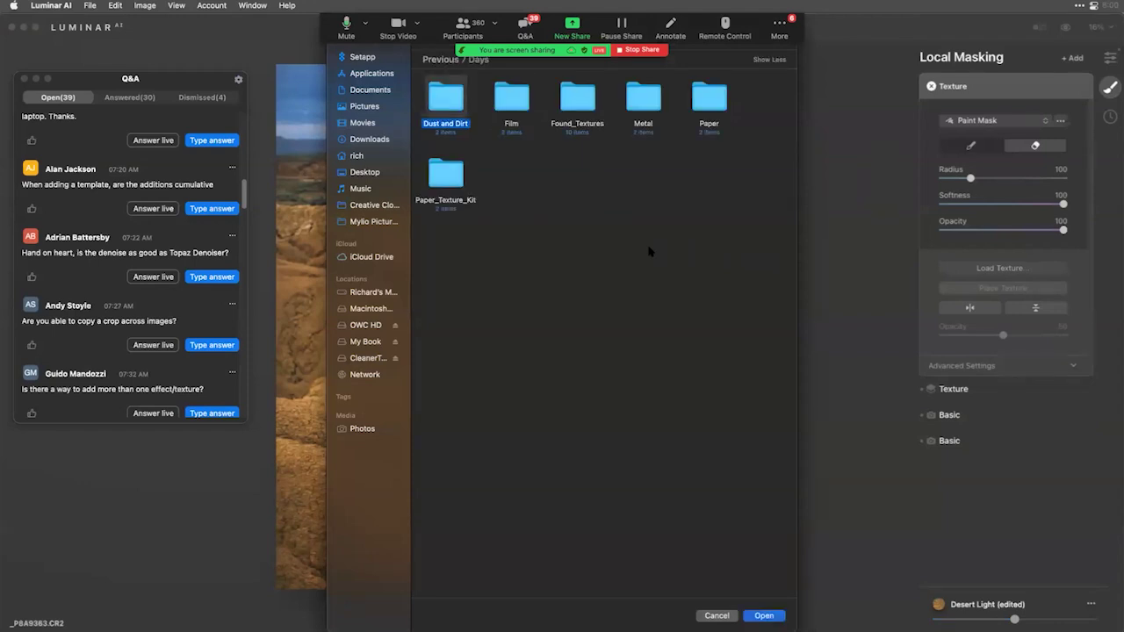
key("Right")
key("Right")
key("Right")
key("Right")
key("Left")
key("Left")
key("Left")
key("Left")
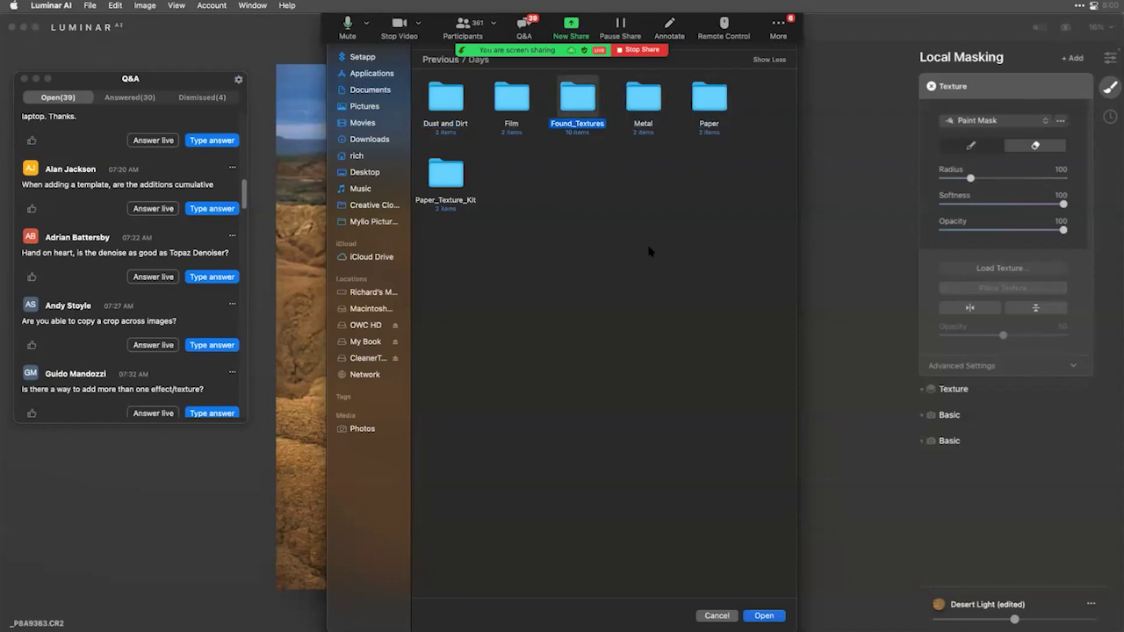
key("Down")
key("super+Down")
key("Down")
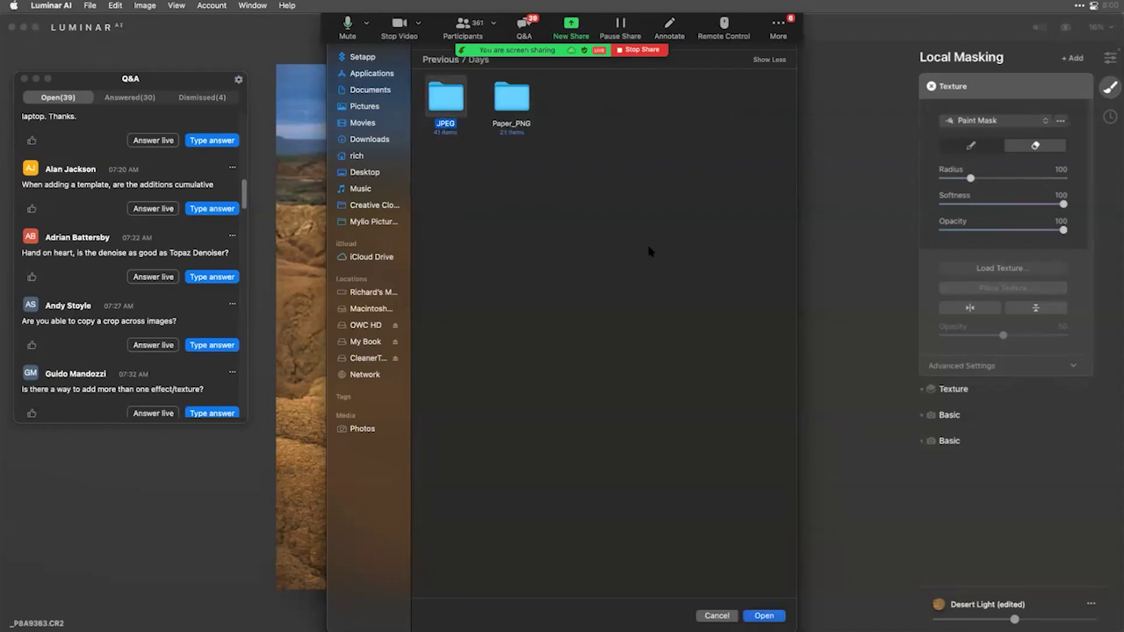
key("super+Down")
scroll(644, 261, "down", 2)
scroll(643, 261, "down", 5)
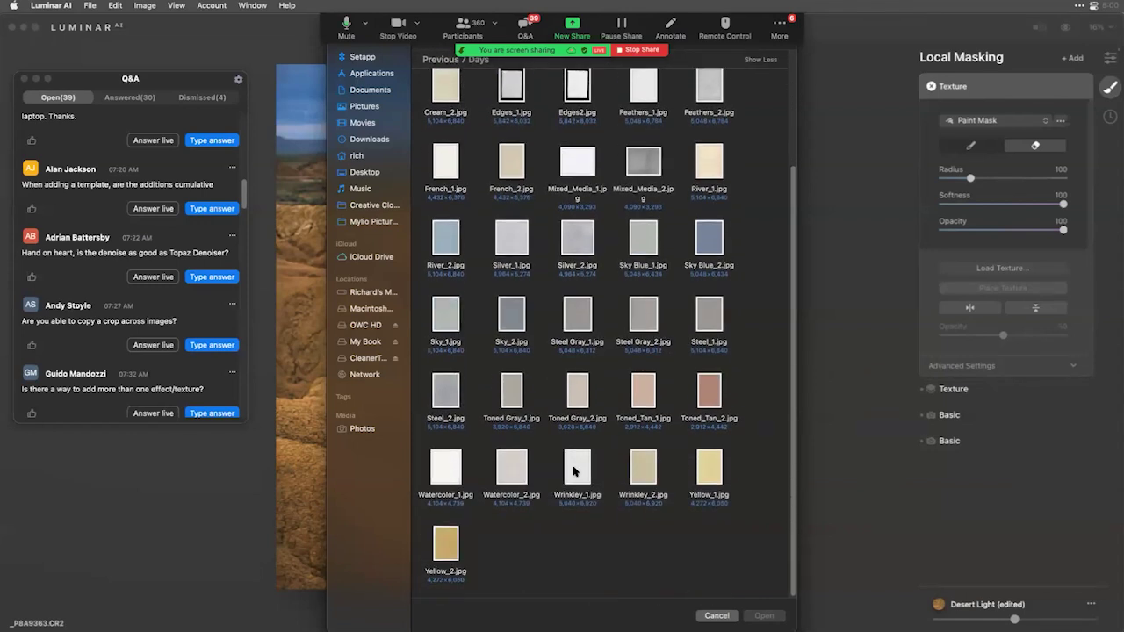
left_click(573, 471)
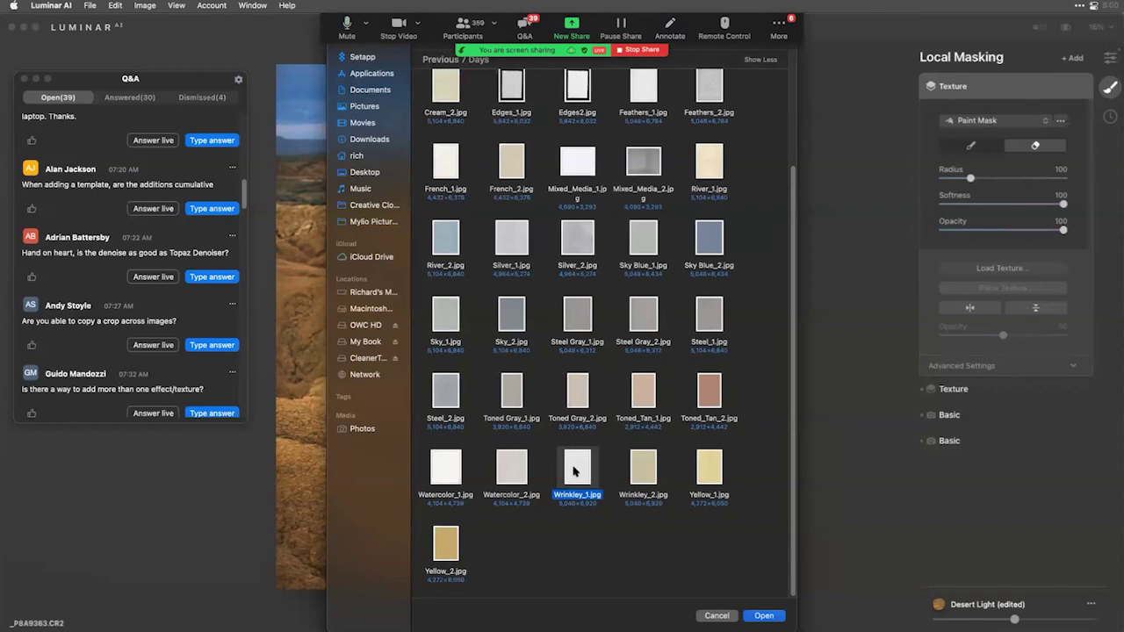
double_click(573, 472)
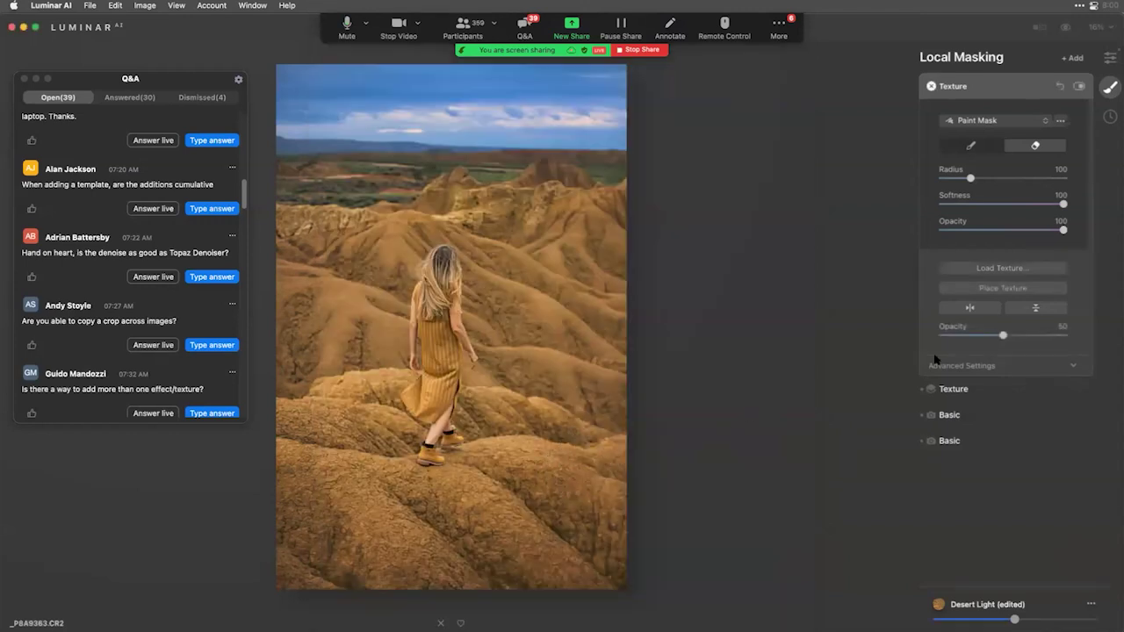
Set the second texture's Opacity to 100 and preview the blend modes, keeping Normal.
left_click_drag(1004, 335, 1094, 332)
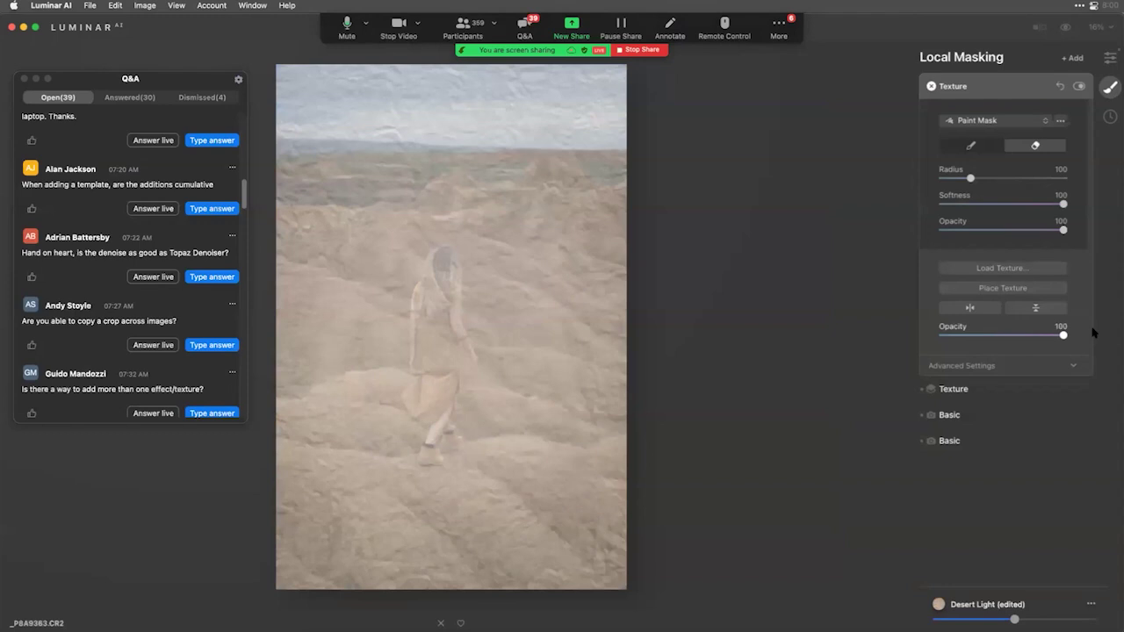
left_click(987, 368)
left_click(994, 386)
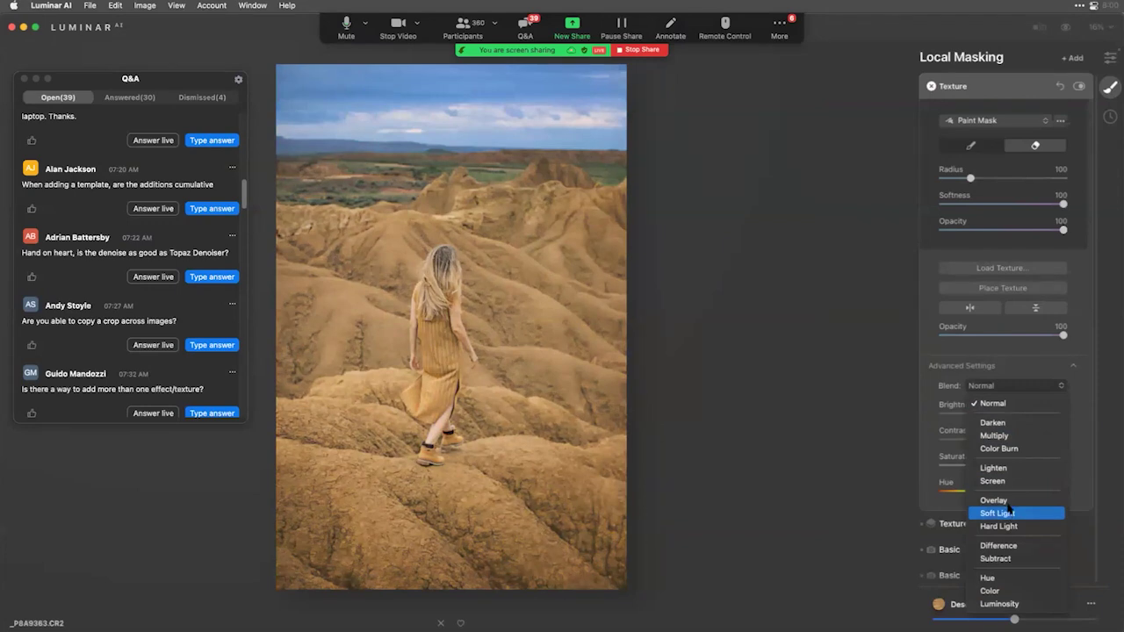
left_click(877, 432)
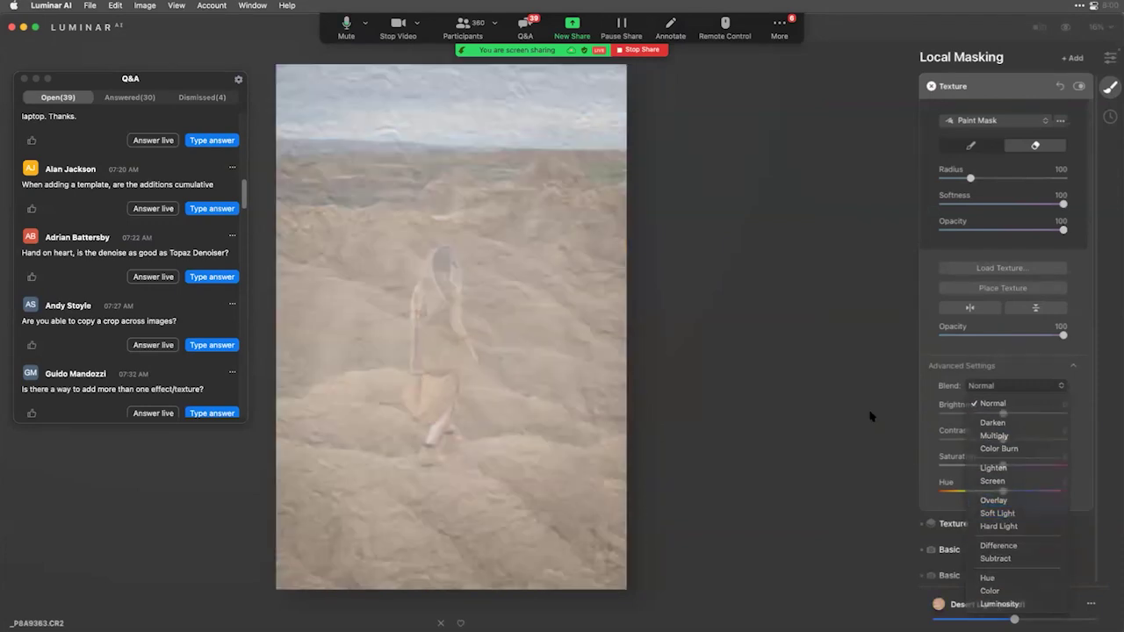
Replace the second texture with Wrinkley_2.png from the Paper_PNG folder.
left_click(1004, 270)
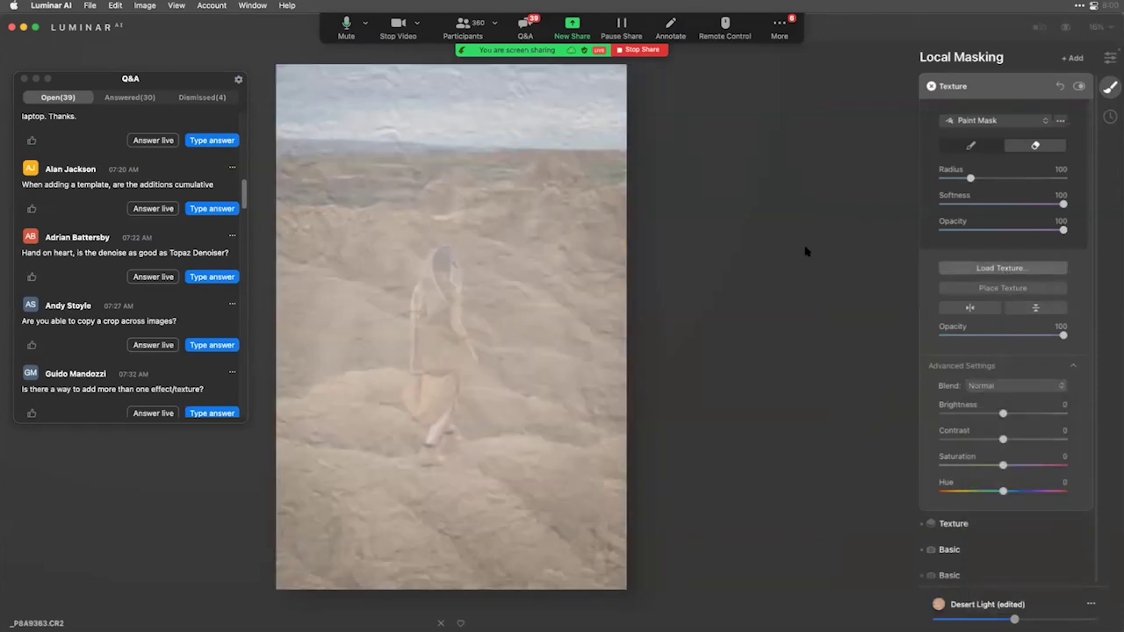
key("cmd+Up")
key("Right")
key("cmd+Down")
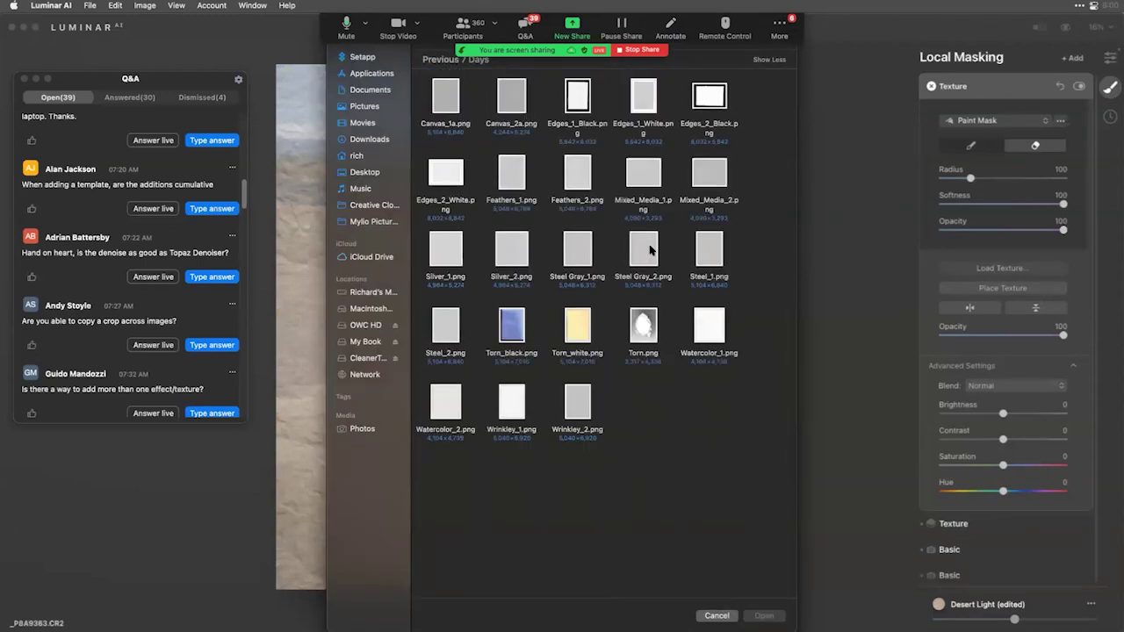
double_click(568, 398)
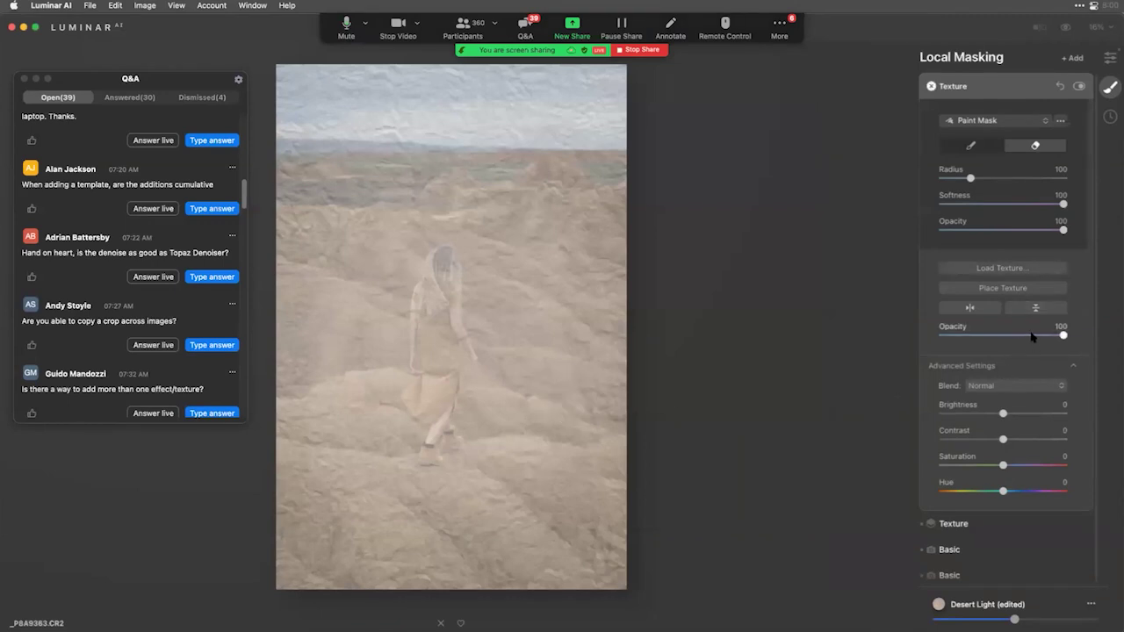
Lower the second texture's Opacity to 54, remove that Texture adjustment and add a fresh one in its place.
left_click_drag(1032, 336, 1009, 336)
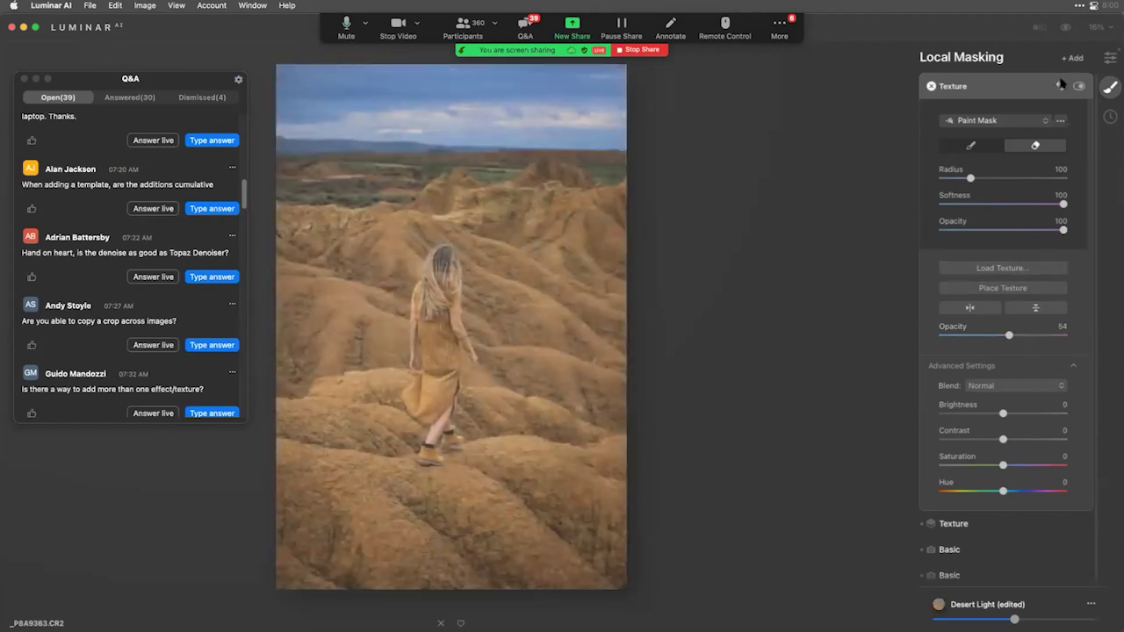
left_click(932, 86)
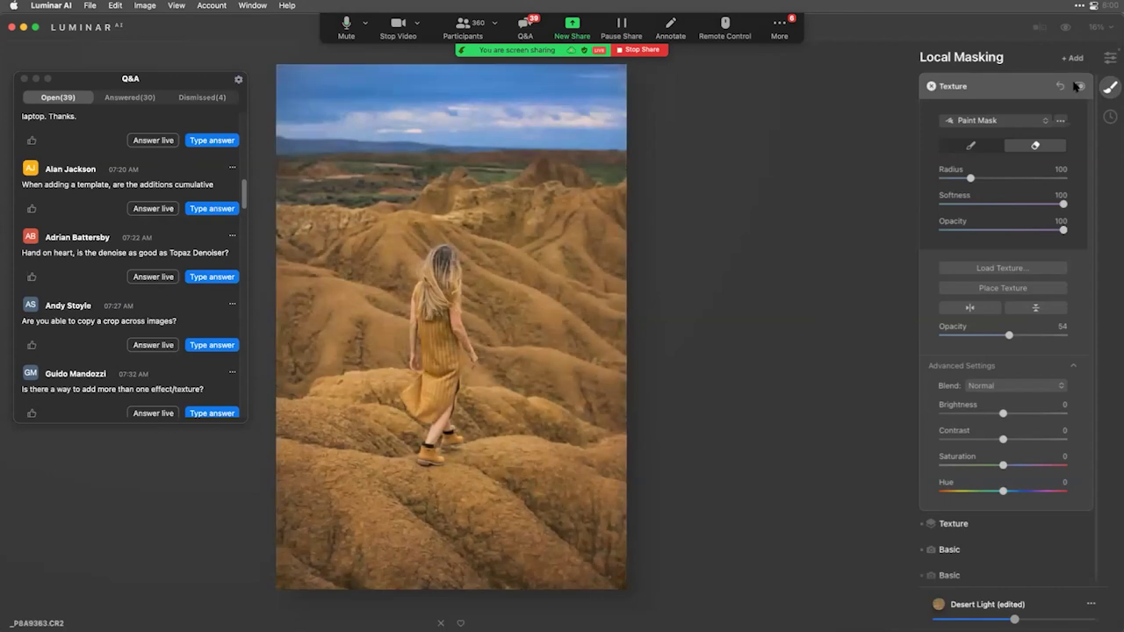
left_click(1073, 58)
left_click(1067, 87)
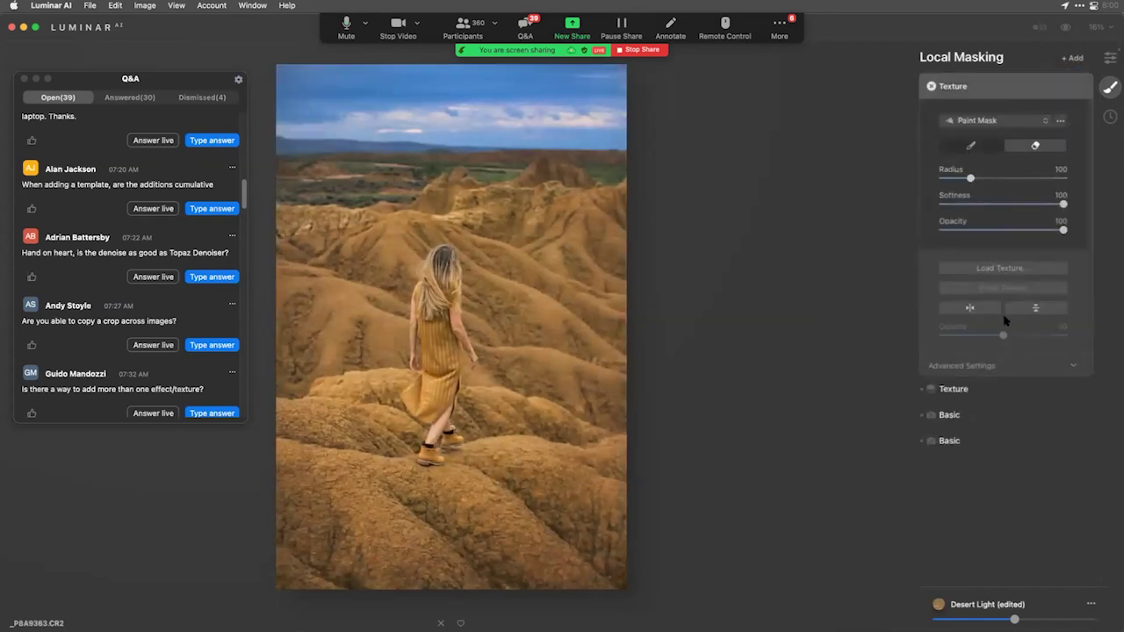
Load Wrinkley_1.png into the new Texture adjustment and set its Opacity to 36.
left_click(989, 269)
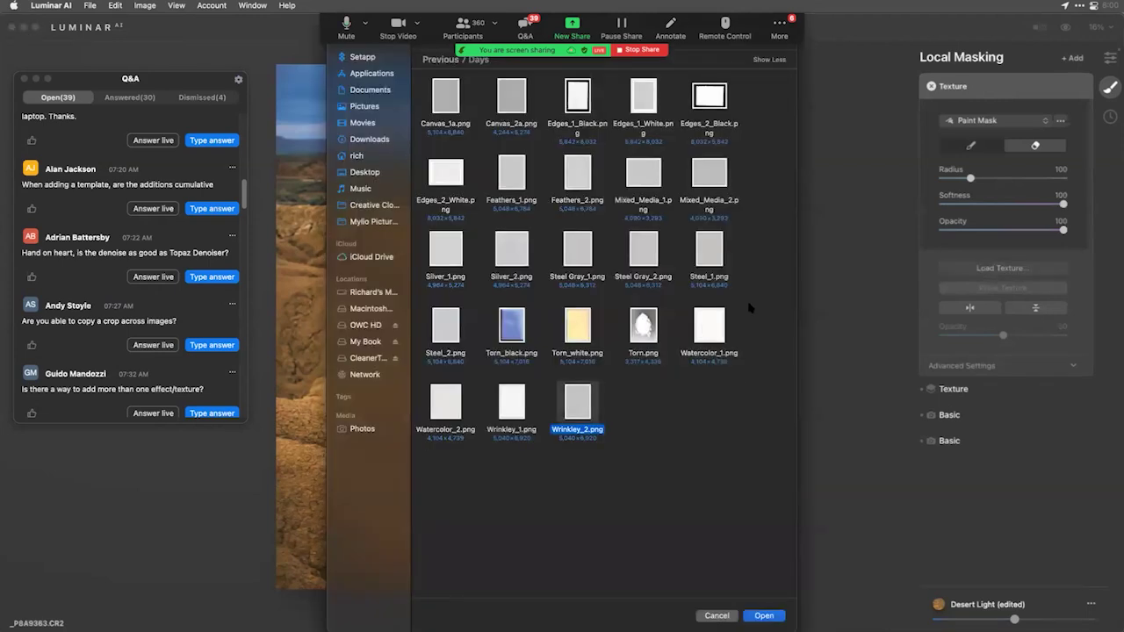
double_click(518, 408)
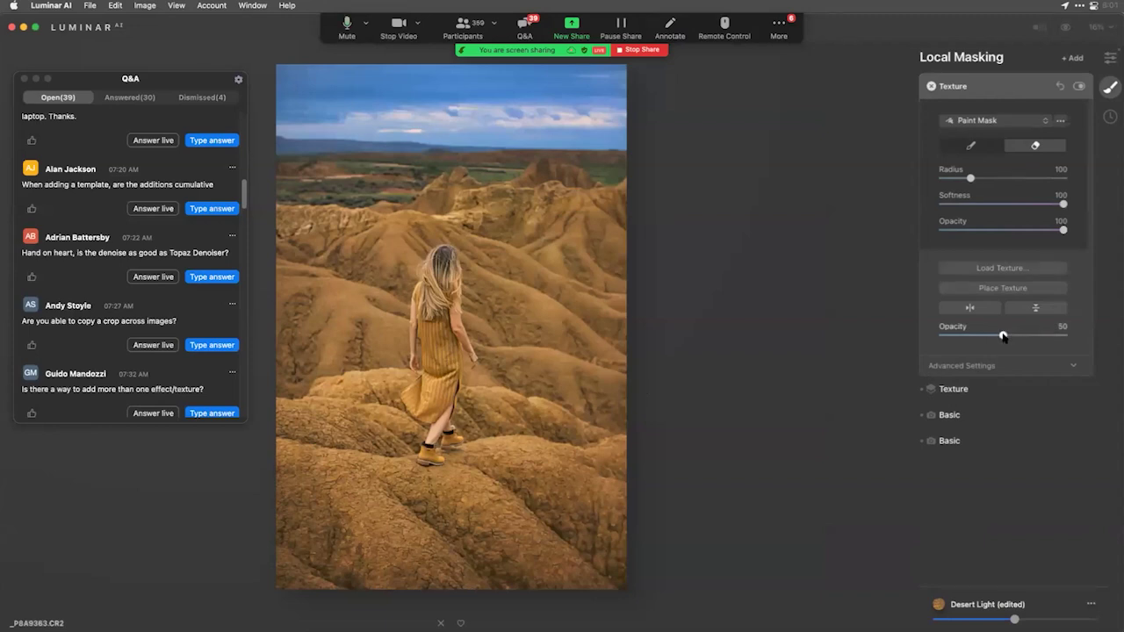
mouse_move(1003, 336)
left_mouse_down()
mouse_move(1065, 336)
mouse_move(990, 336)
left_mouse_up()
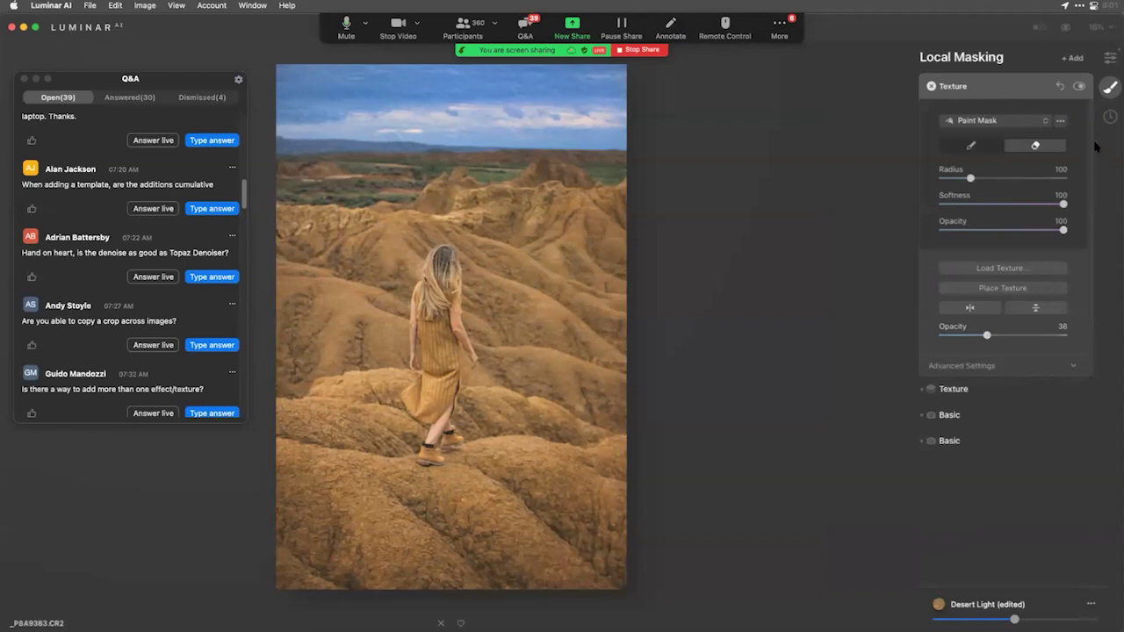
Add a third Texture adjustment and load Frame.png from the Filmic folder of the Photofocus Luminar AI Toolkit.
left_click(1080, 60)
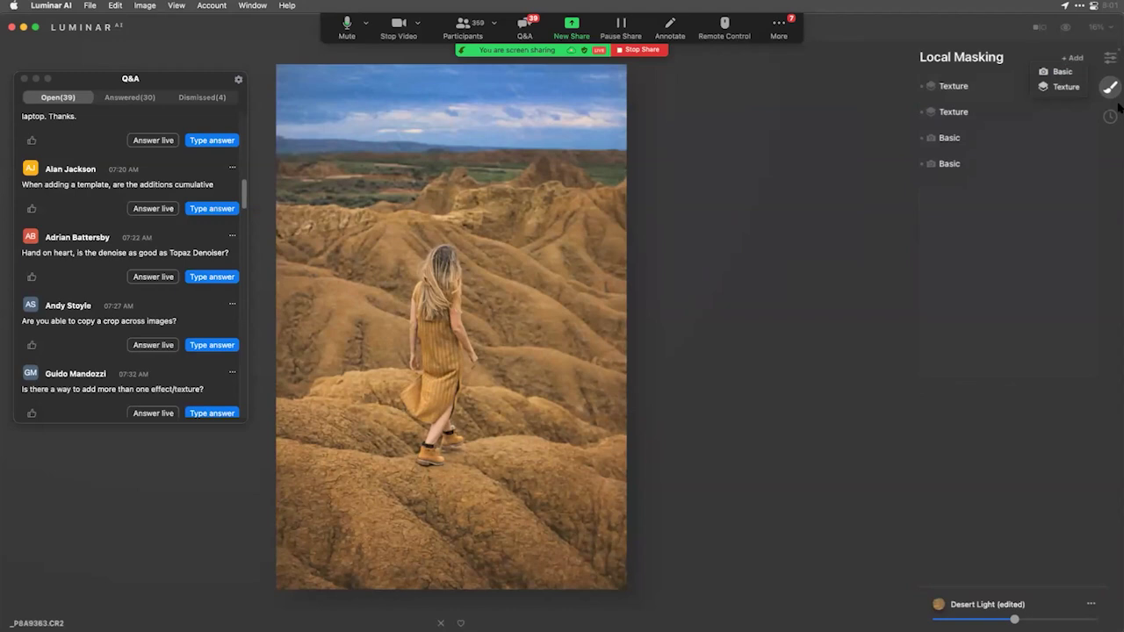
left_click(1067, 87)
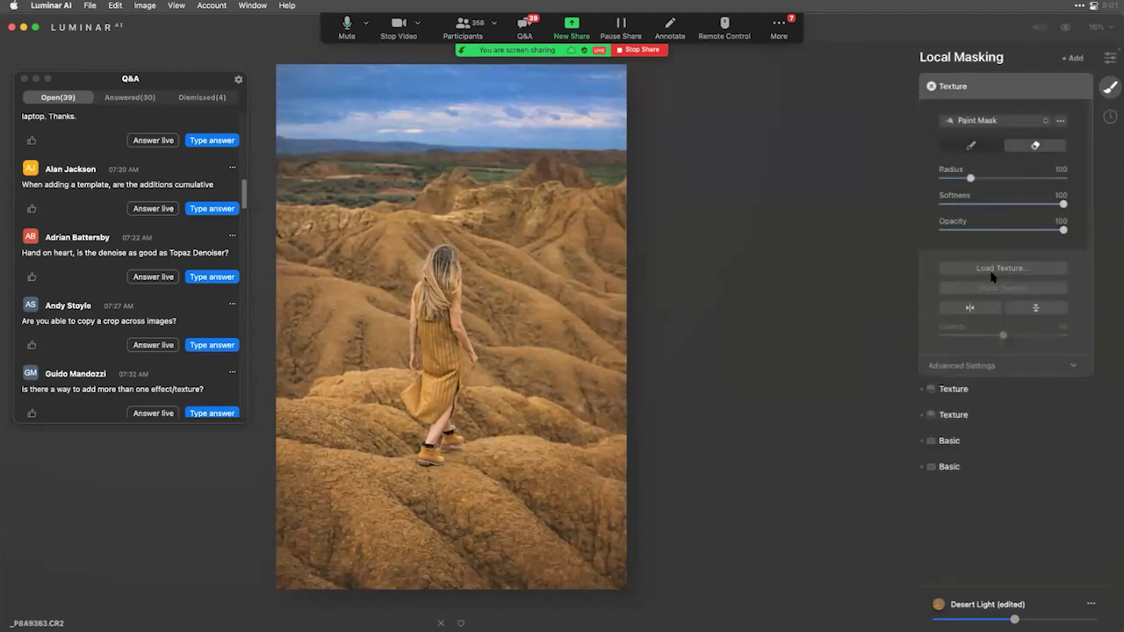
left_click(986, 270)
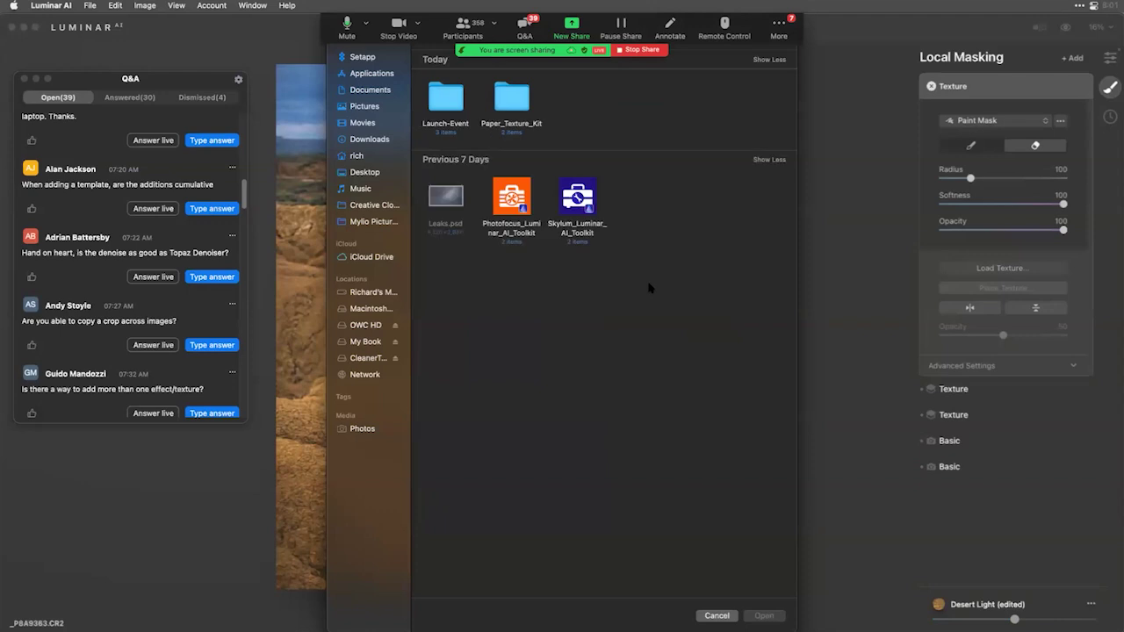
key("Down")
double_click(517, 208)
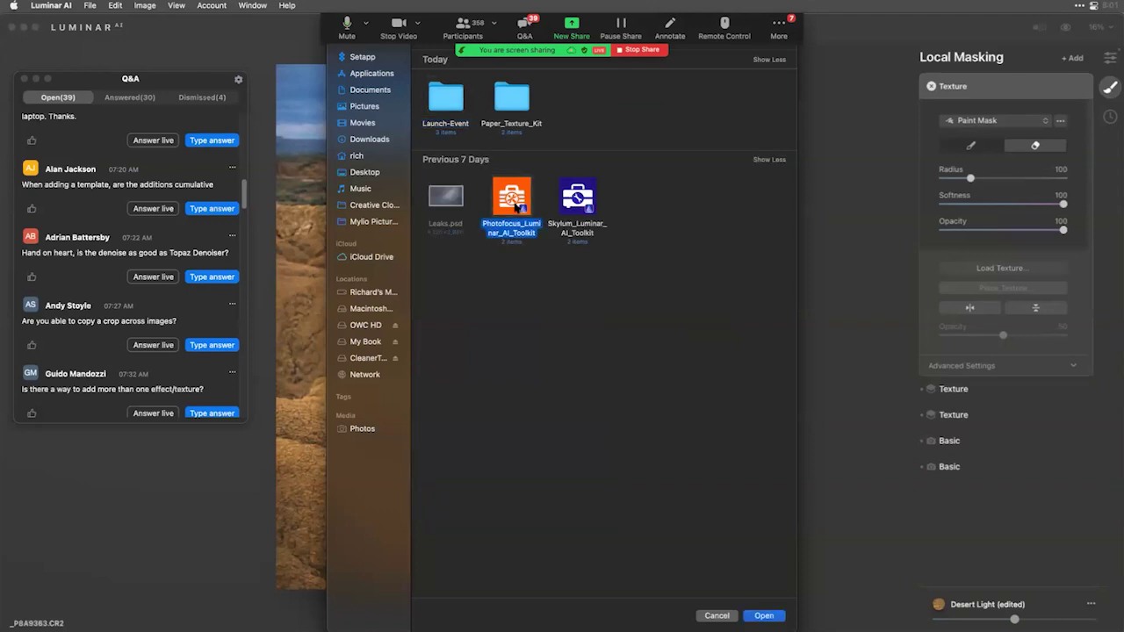
double_click(508, 103)
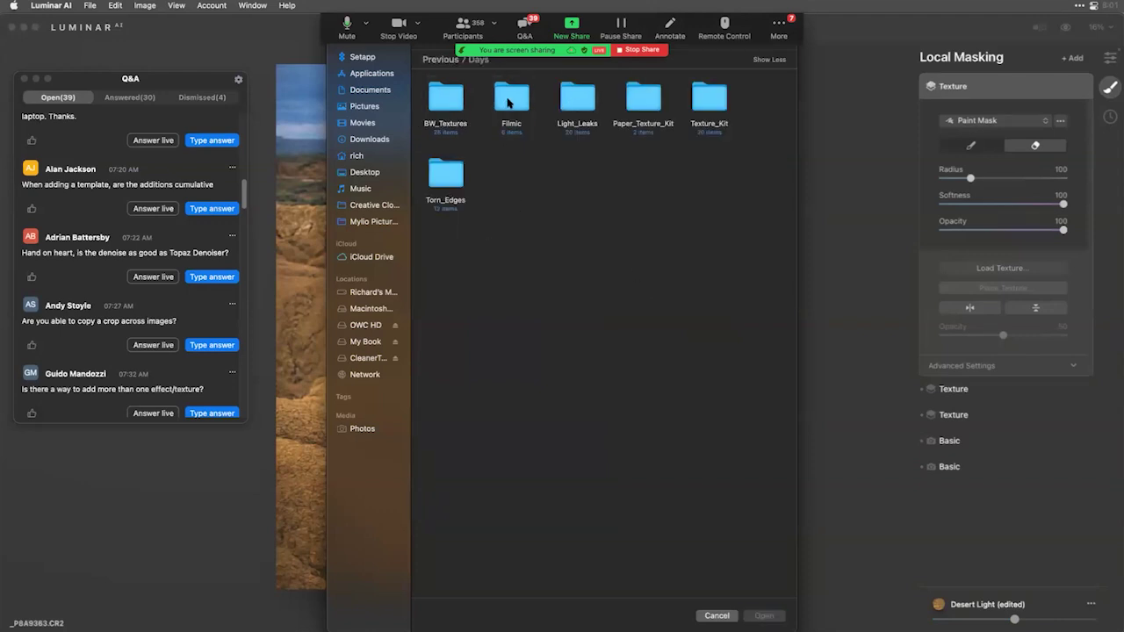
double_click(508, 102)
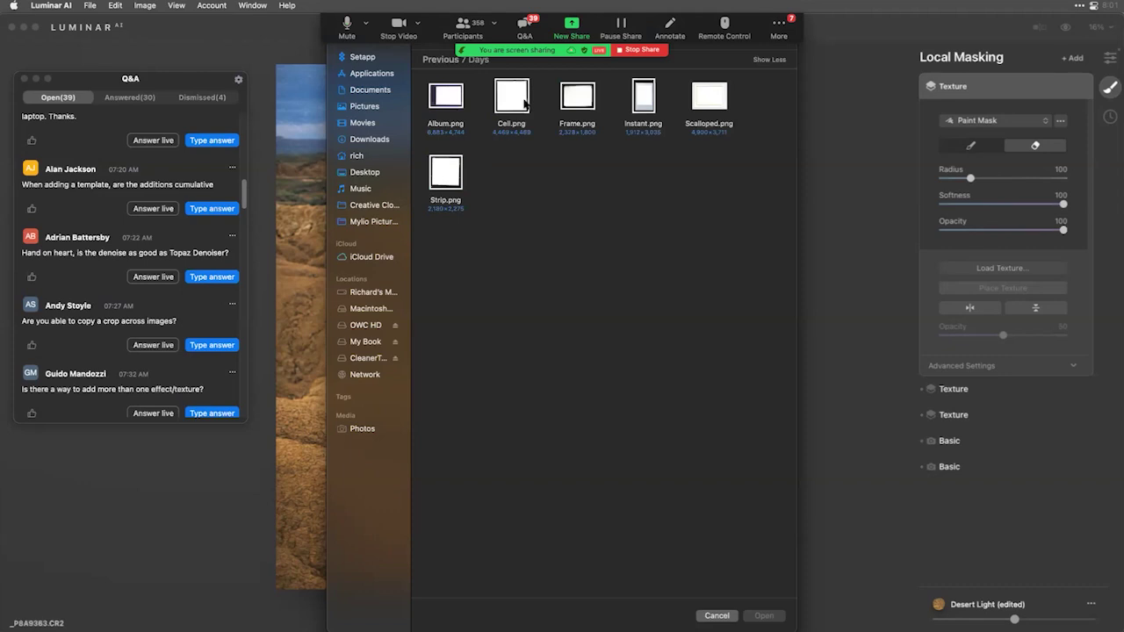
double_click(578, 100)
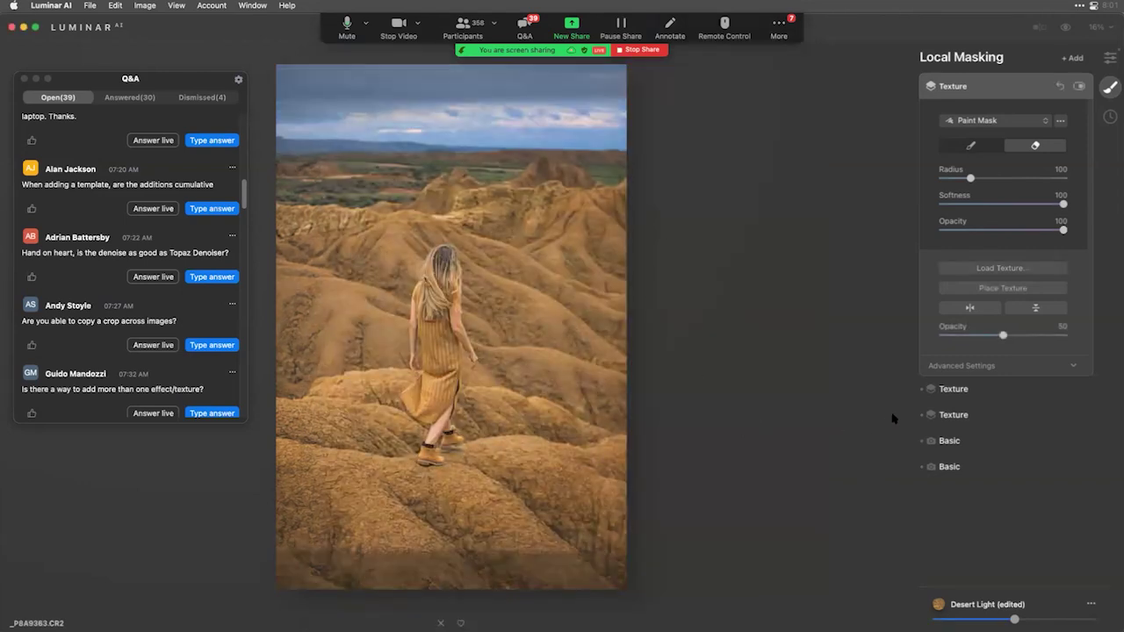
Set the frame texture's Opacity to 100 and narrow its placement on both sides to fit the photo's width.
left_click_drag(1003, 335, 1118, 323)
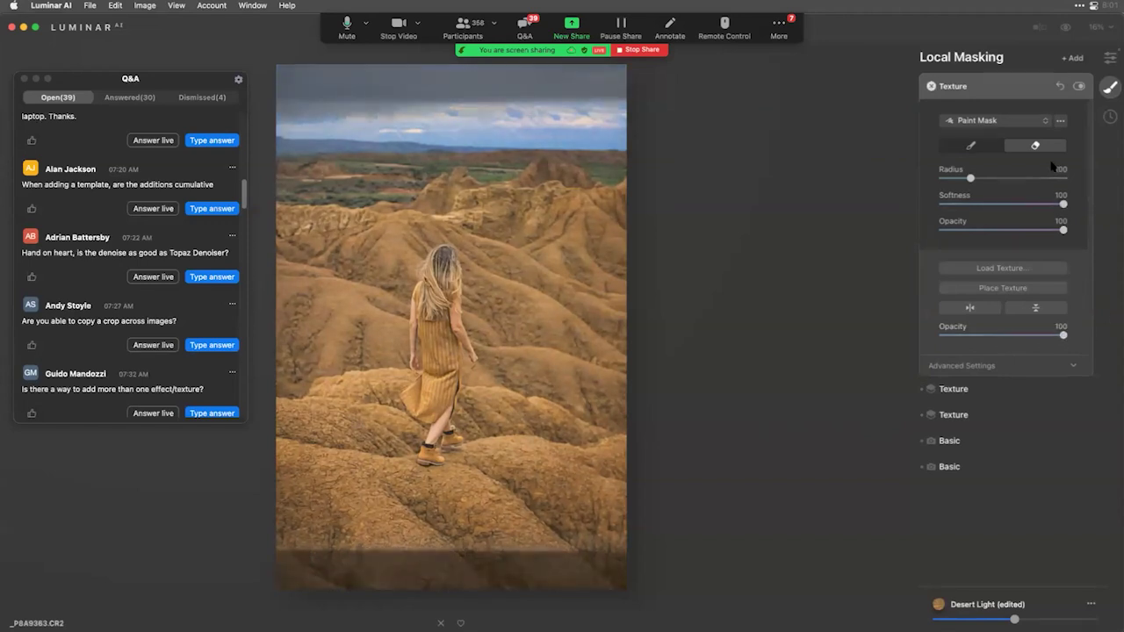
left_click(992, 290)
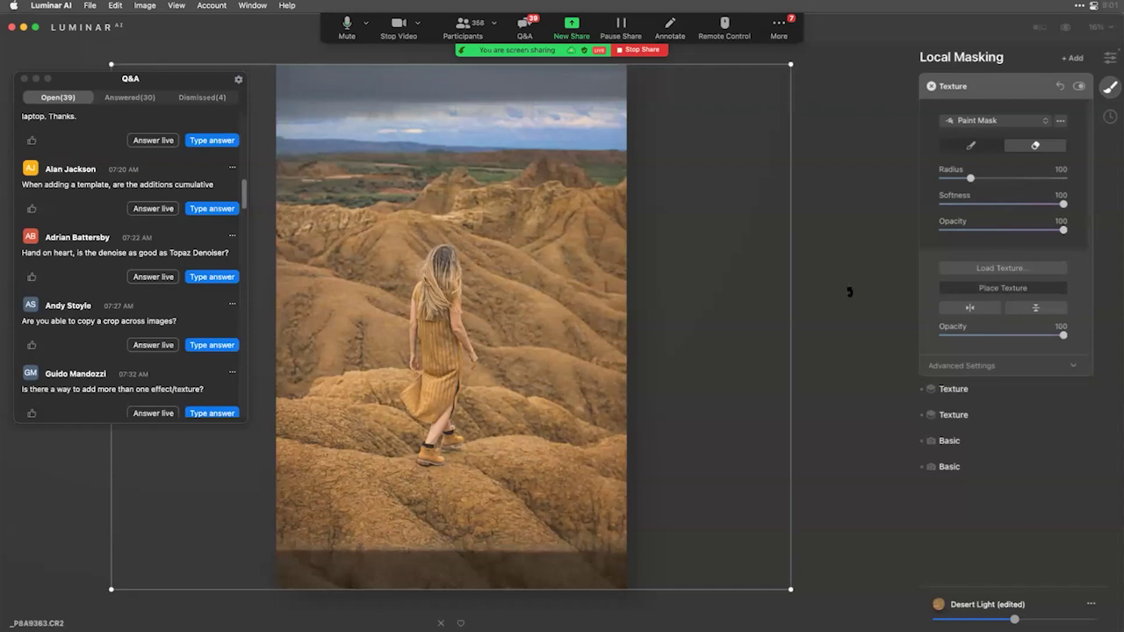
left_click_drag(723, 324, 630, 327)
left_click_drag(112, 460, 278, 456)
left_click_drag(283, 456, 273, 457)
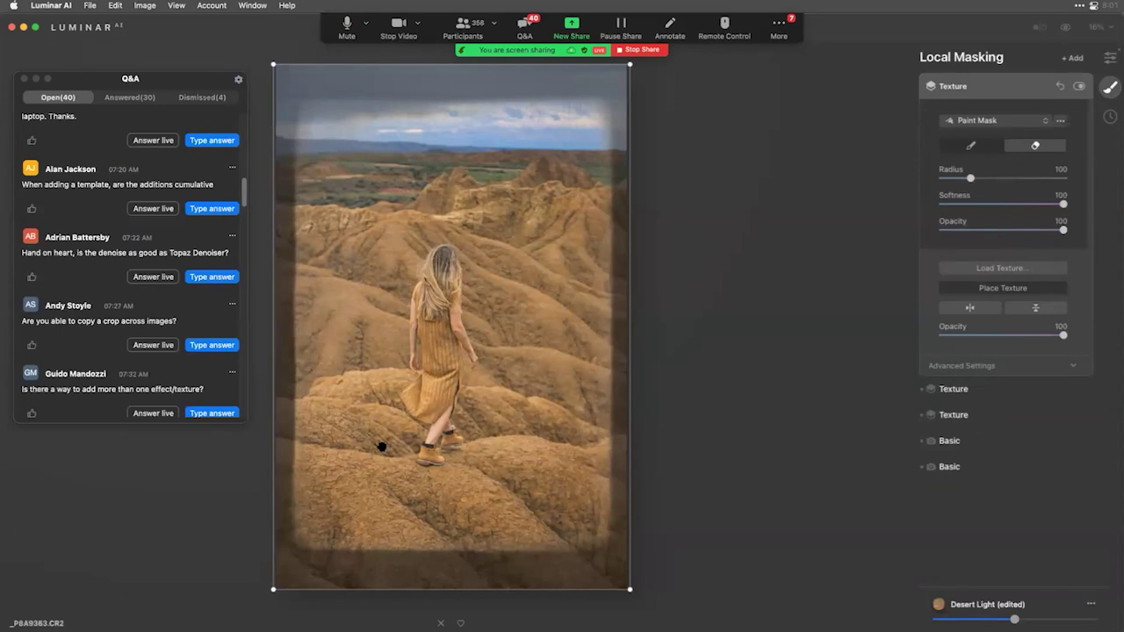
key("Return")
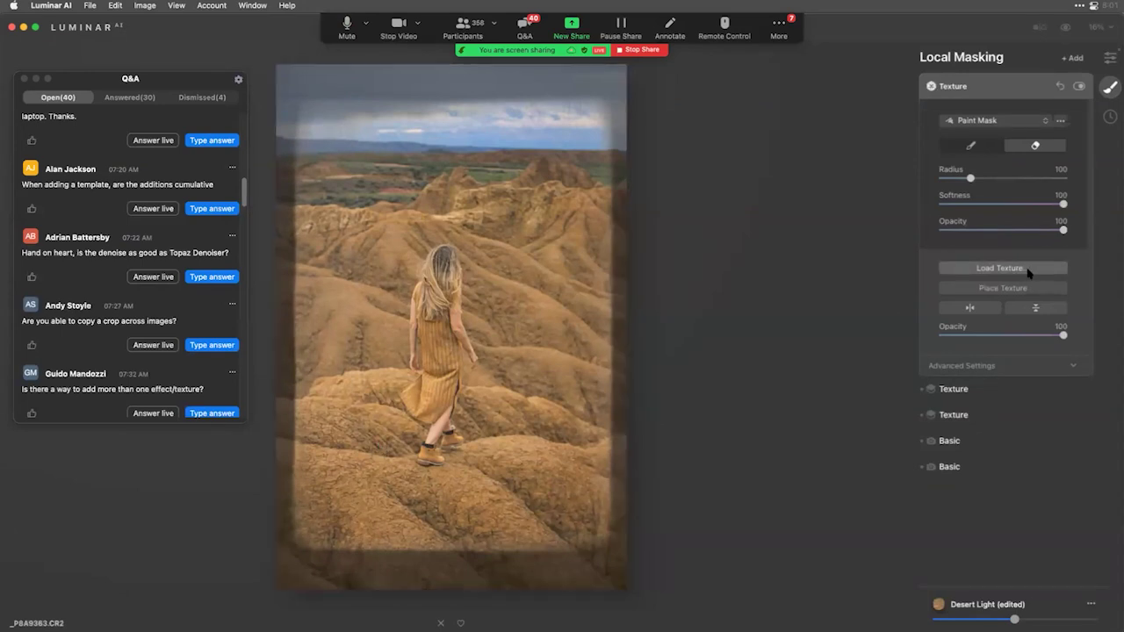
Replace the frame texture with Strip.png from the Filmic folder, keeping its Opacity at 100.
left_click(999, 267)
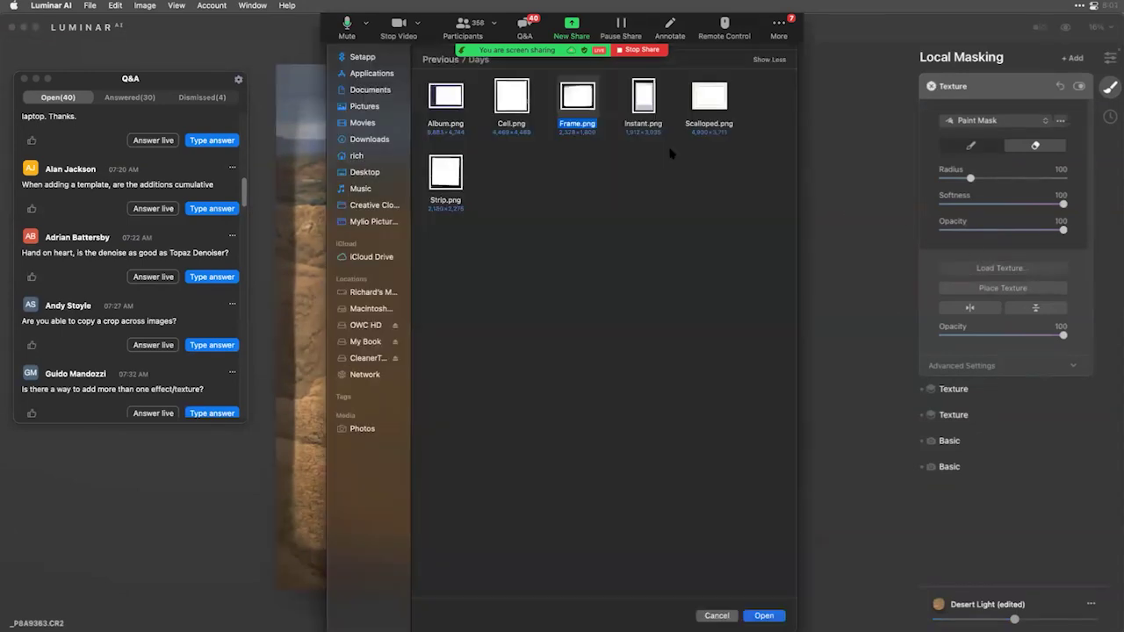
double_click(456, 176)
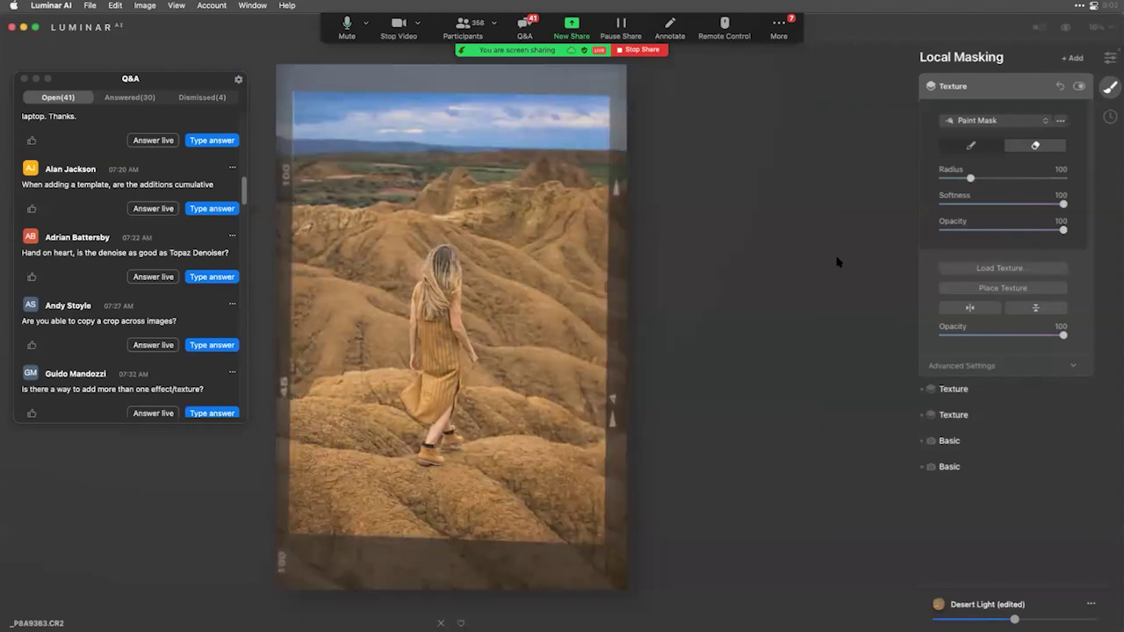
left_click_drag(1032, 335, 1063, 332)
Examine the Advanced Settings of the strip texture, keep Opacity at 100 and collapse the adjustment.
left_click(1017, 367)
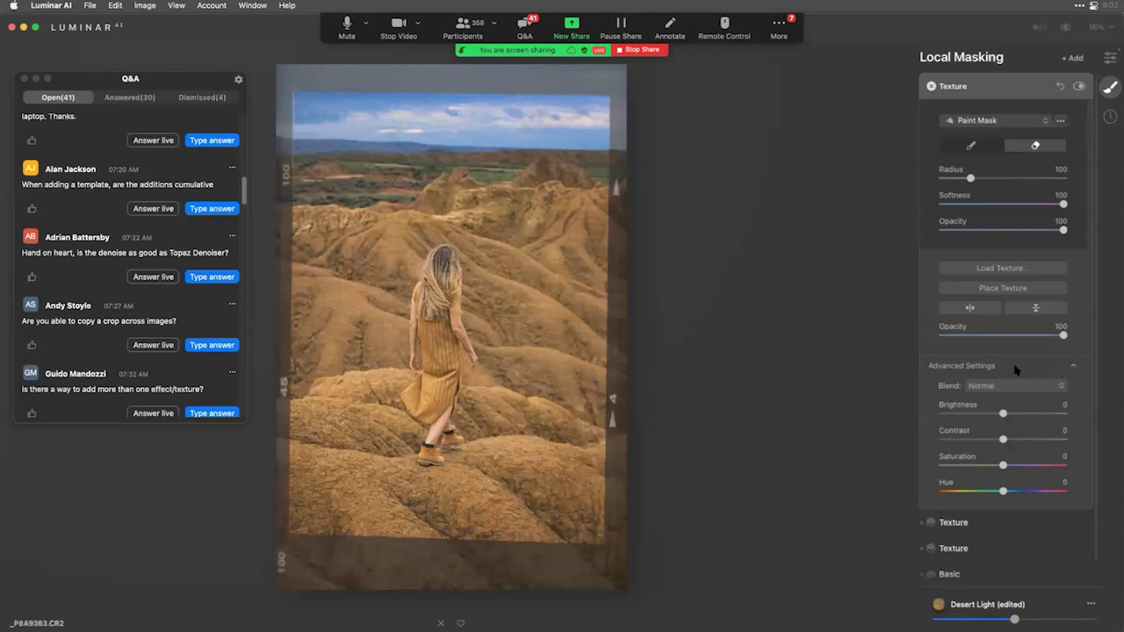
left_click(1013, 93)
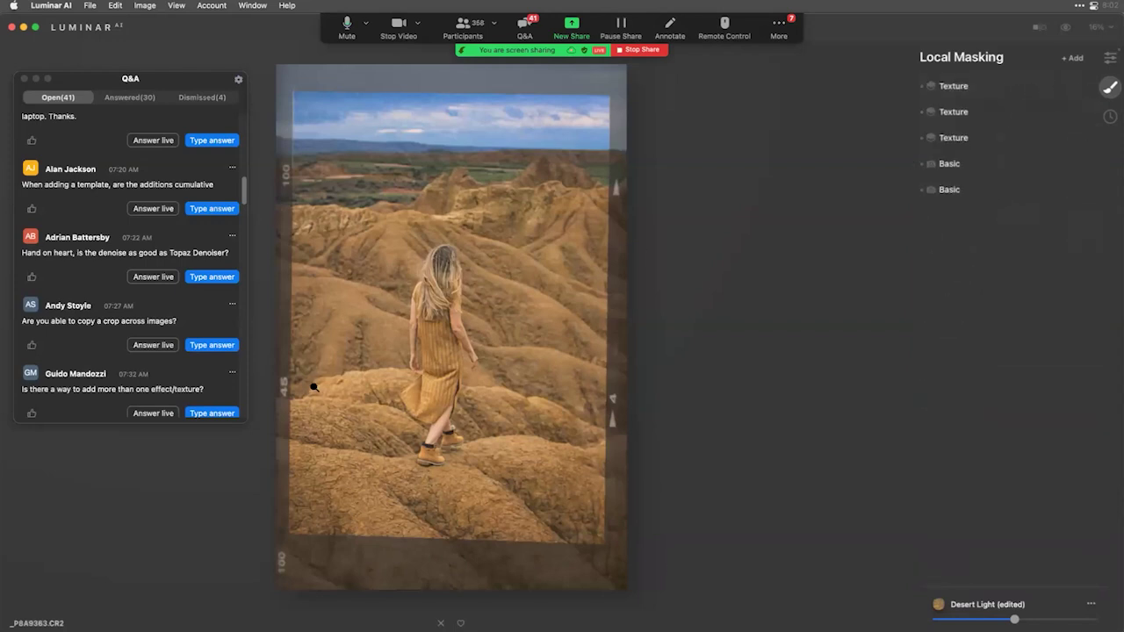
left_click(951, 86)
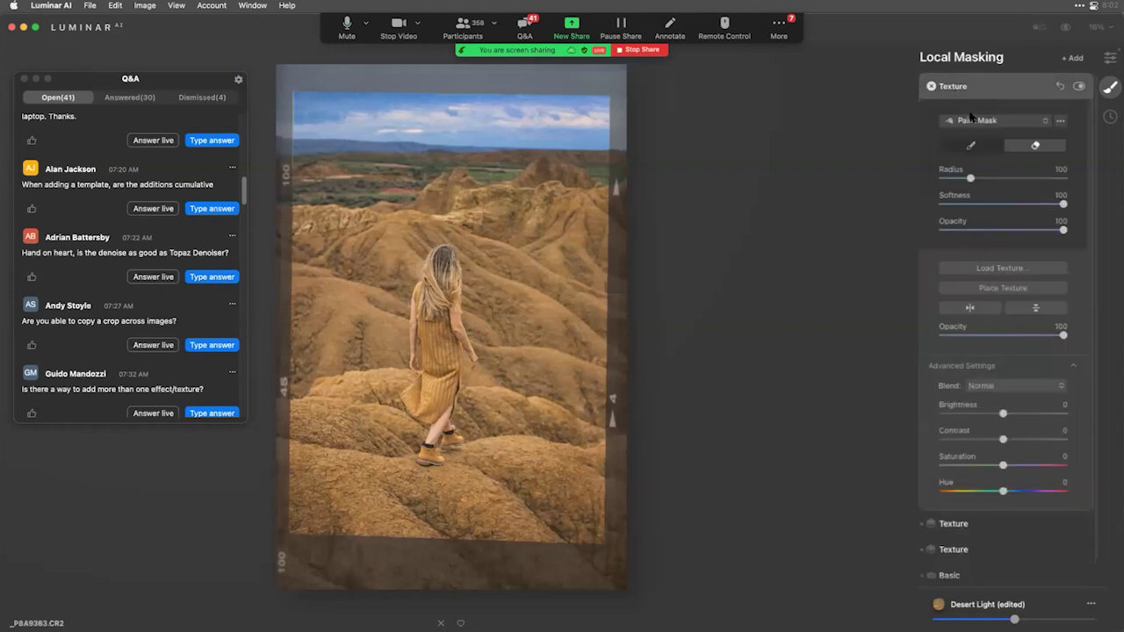
left_click_drag(1063, 336, 1120, 329)
left_click(982, 83)
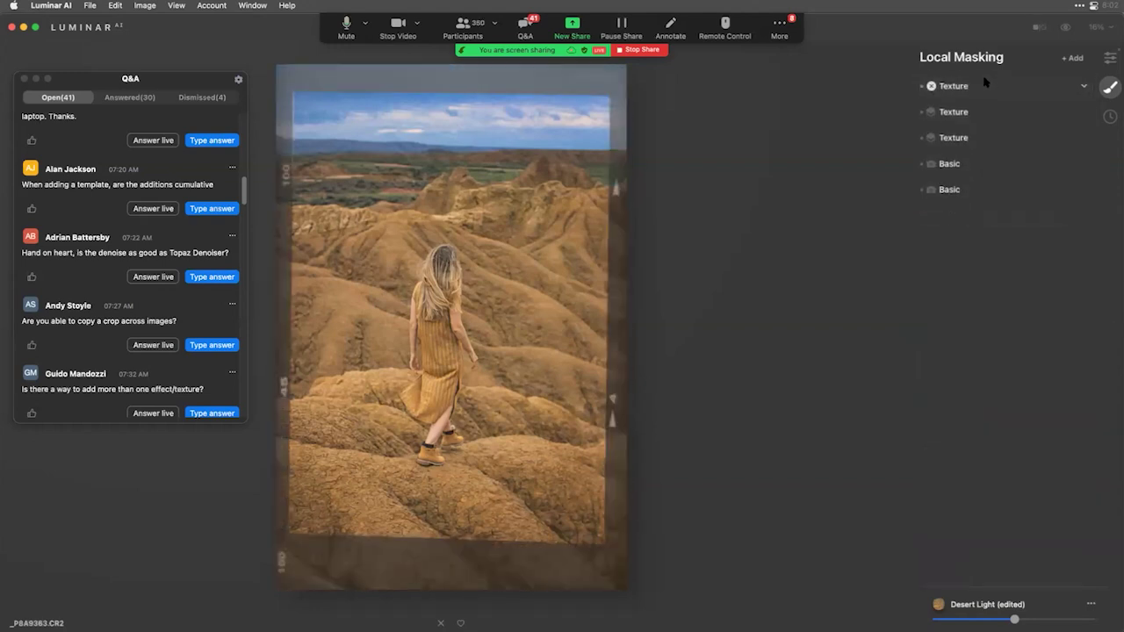